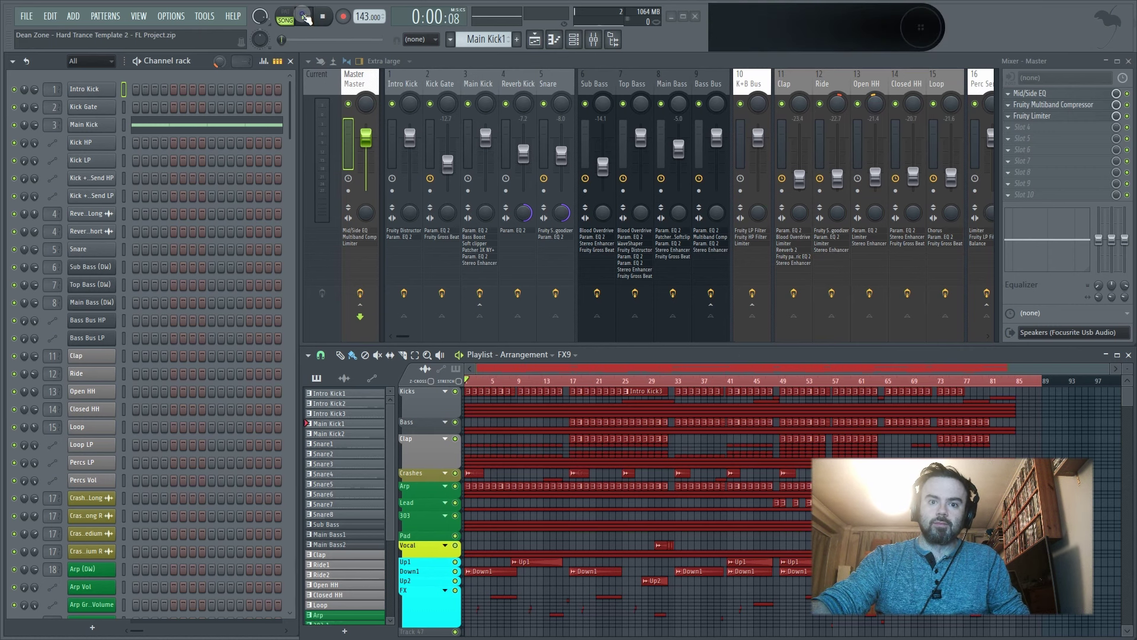
- Play the song and inspect the effect chains of the Main Kick and K+B Bus mixer tracks
click(305, 17)
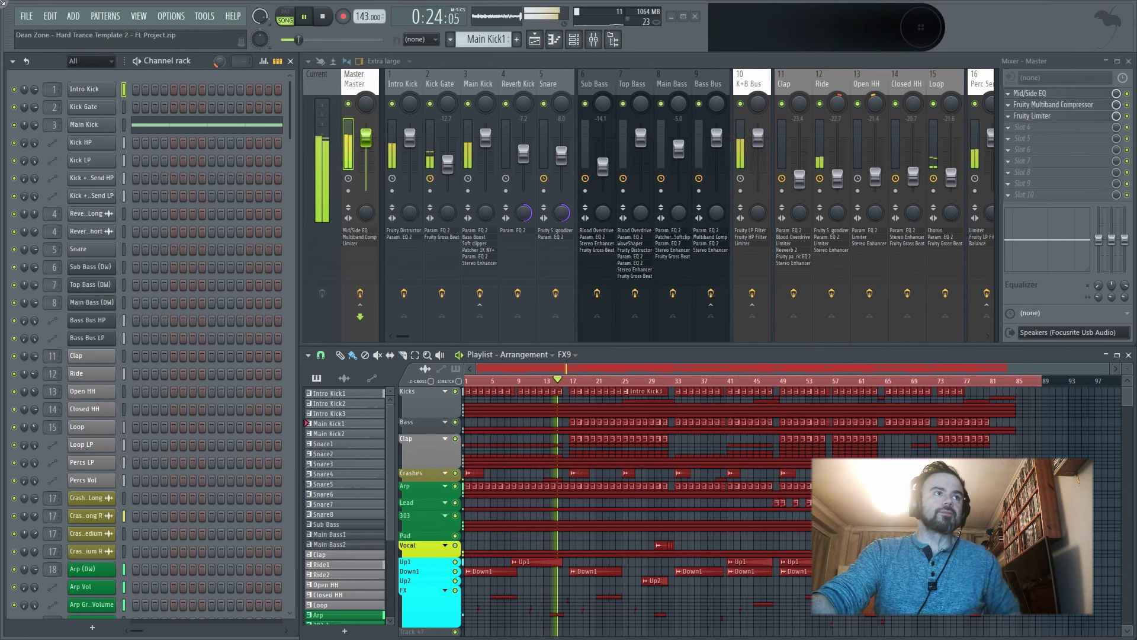
click(475, 79)
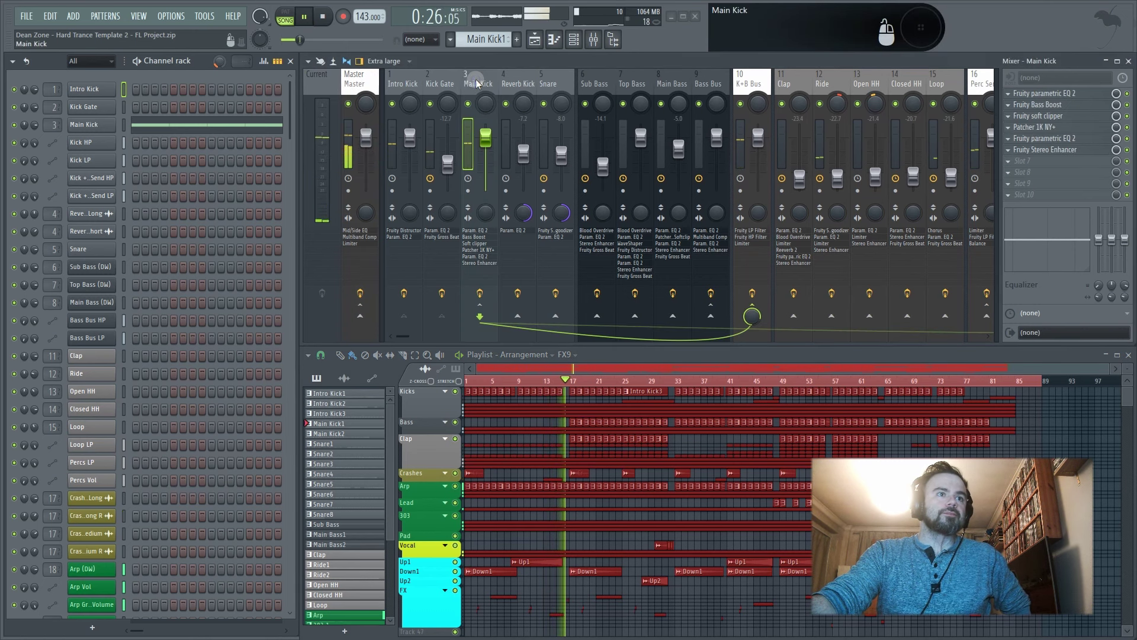
drag(399, 335, 445, 342)
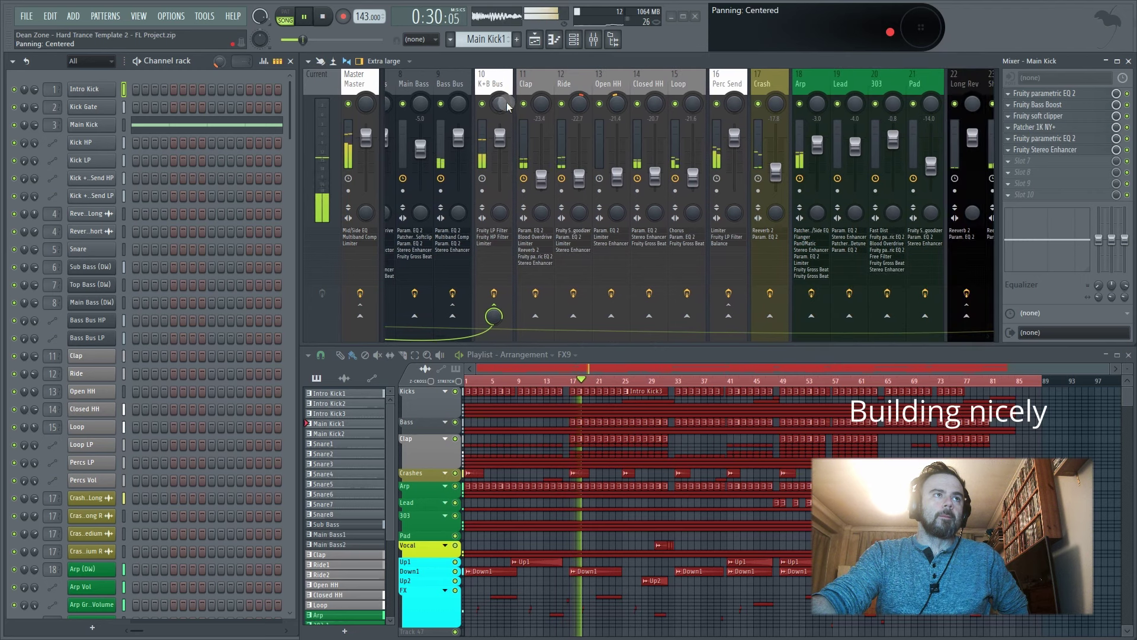
click(491, 81)
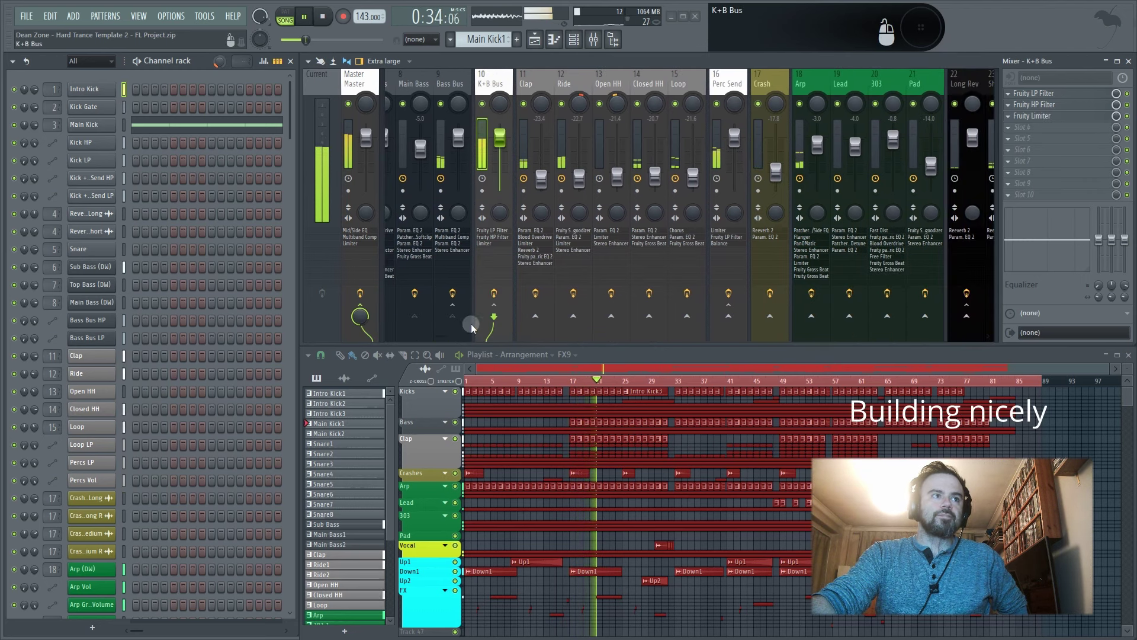
- Inspect the effect chains of the Long Rev, Short Rev, Delay and Instrument Send mixer tracks
drag(444, 335, 489, 344)
click(649, 80)
click(695, 77)
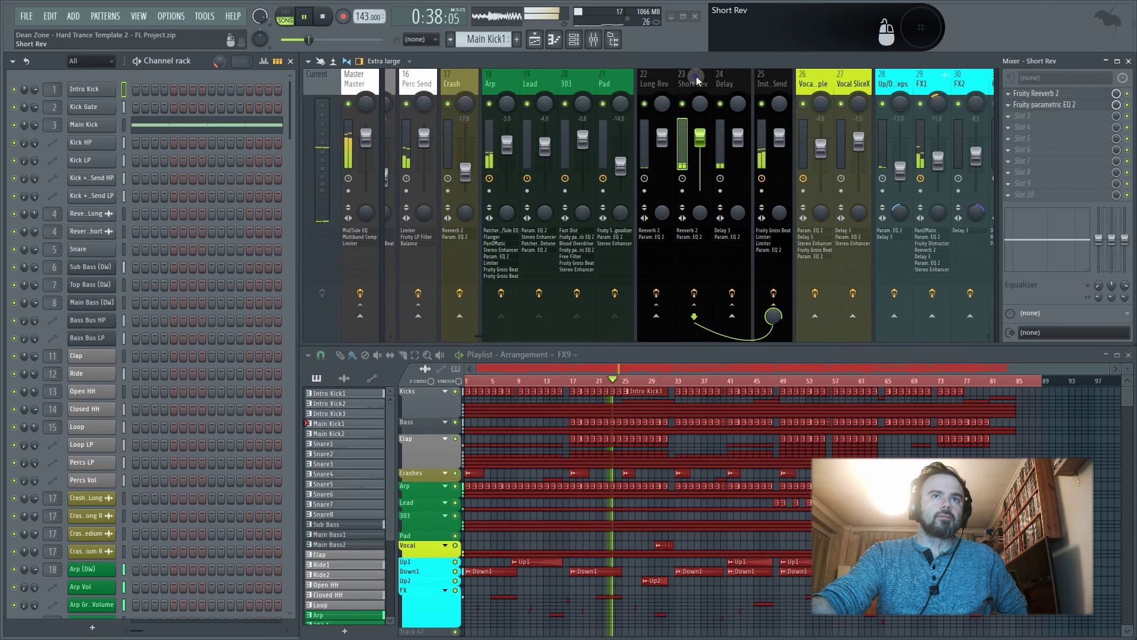
click(720, 79)
click(767, 81)
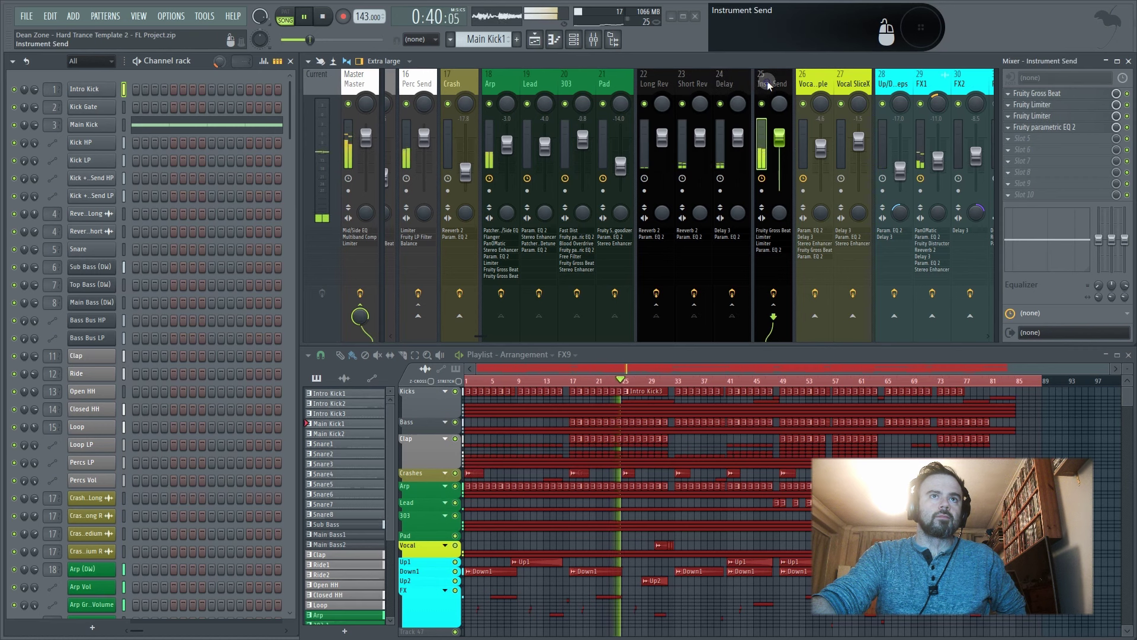
drag(482, 336, 394, 340)
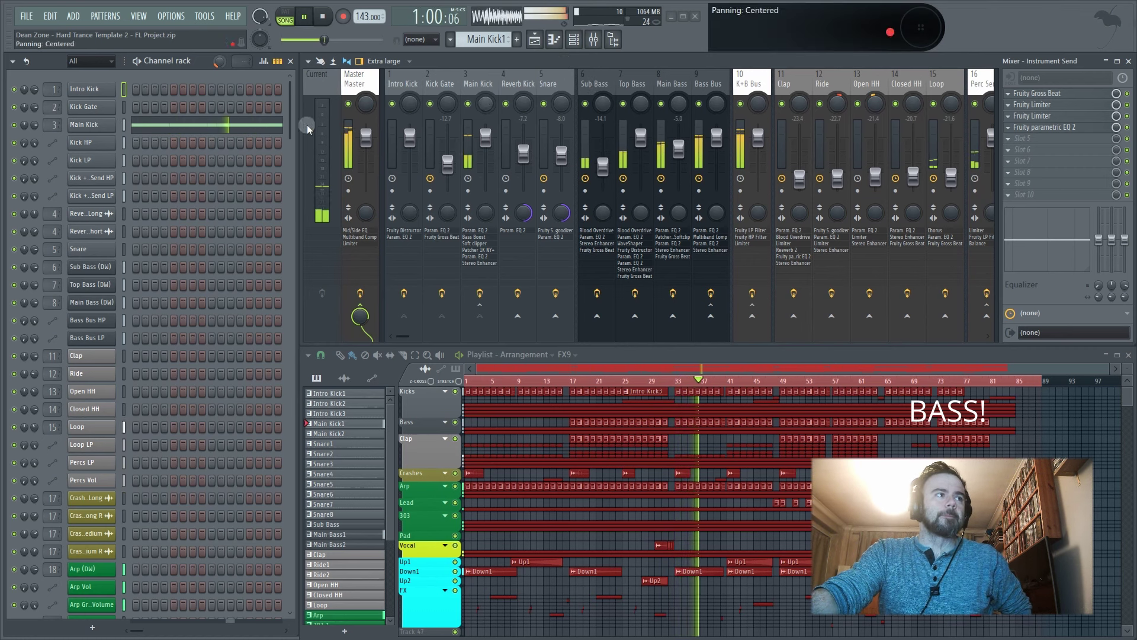
- View the DirectWave instruments of the Sub Bass, Top Bass and Main Bass channels one after another
click(105, 285)
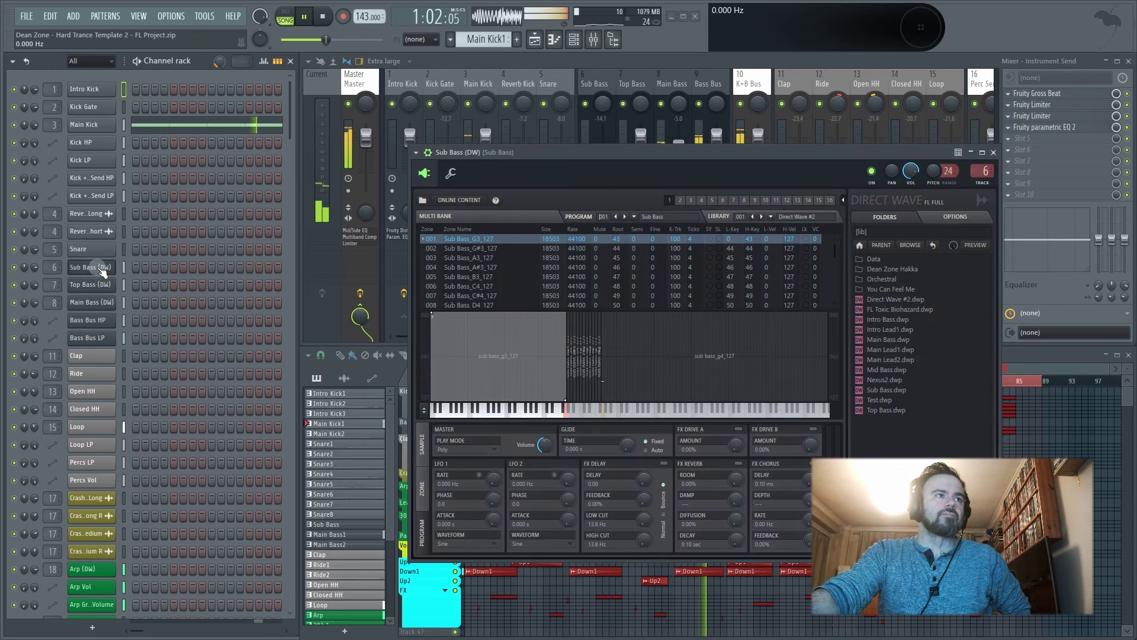
click(101, 284)
click(101, 285)
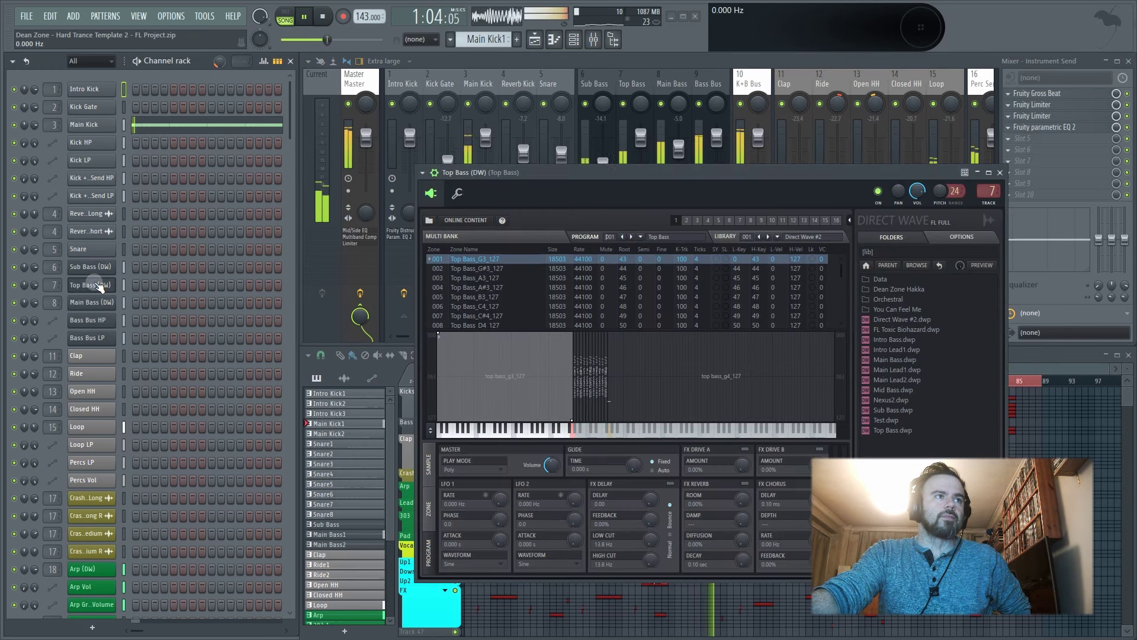
click(100, 285)
click(99, 303)
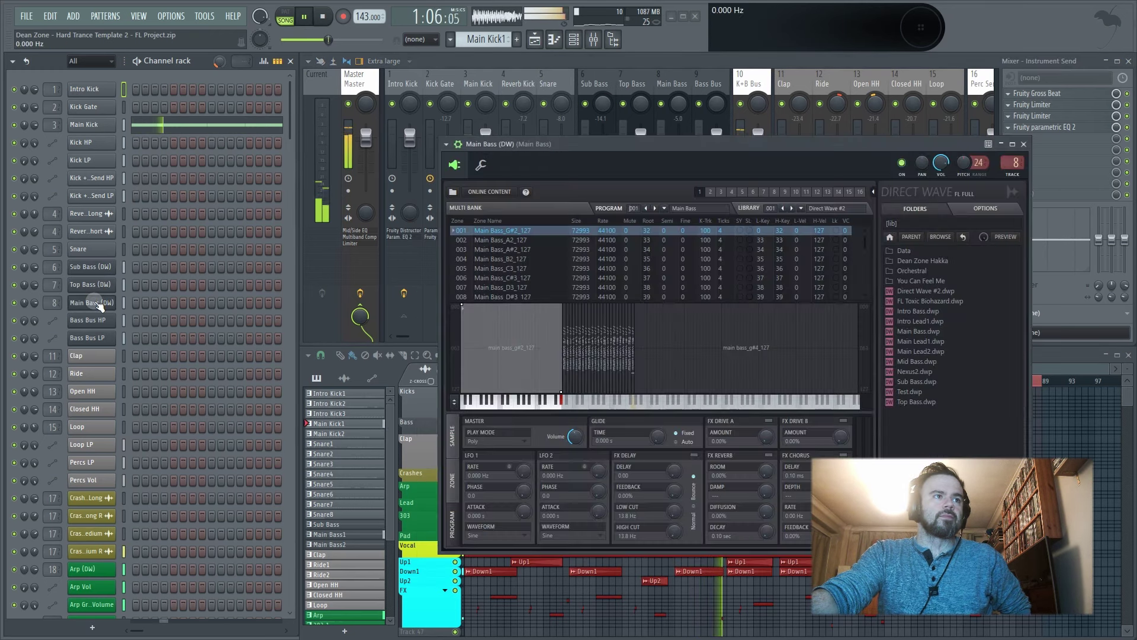
click(100, 303)
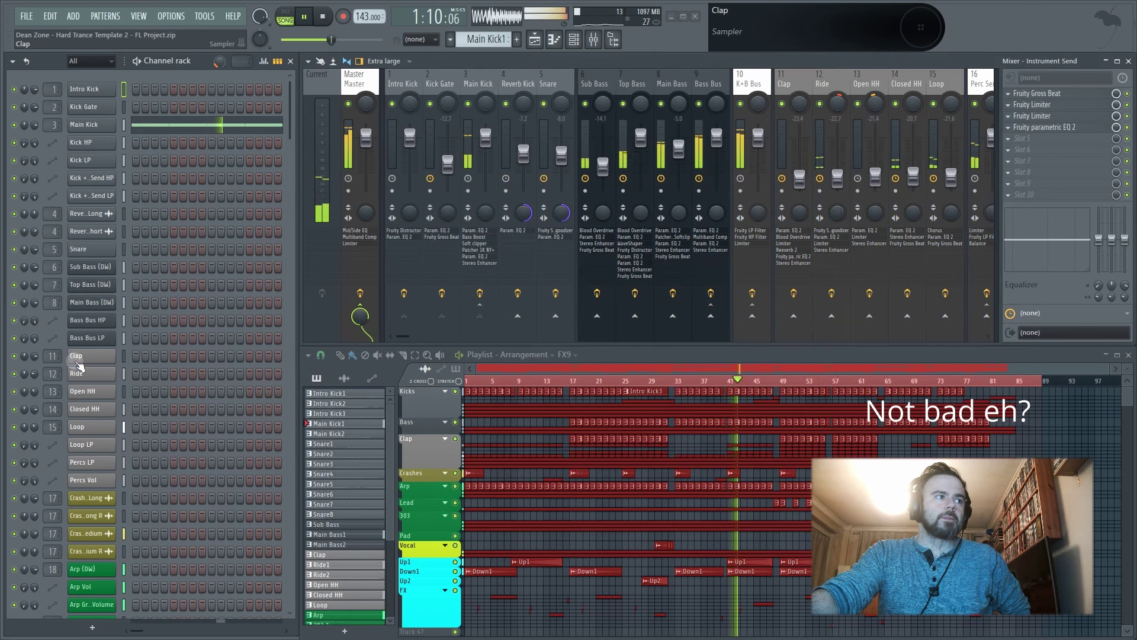
- View the sampler settings of the Ride and Loop channels, closing each one after viewing
click(87, 375)
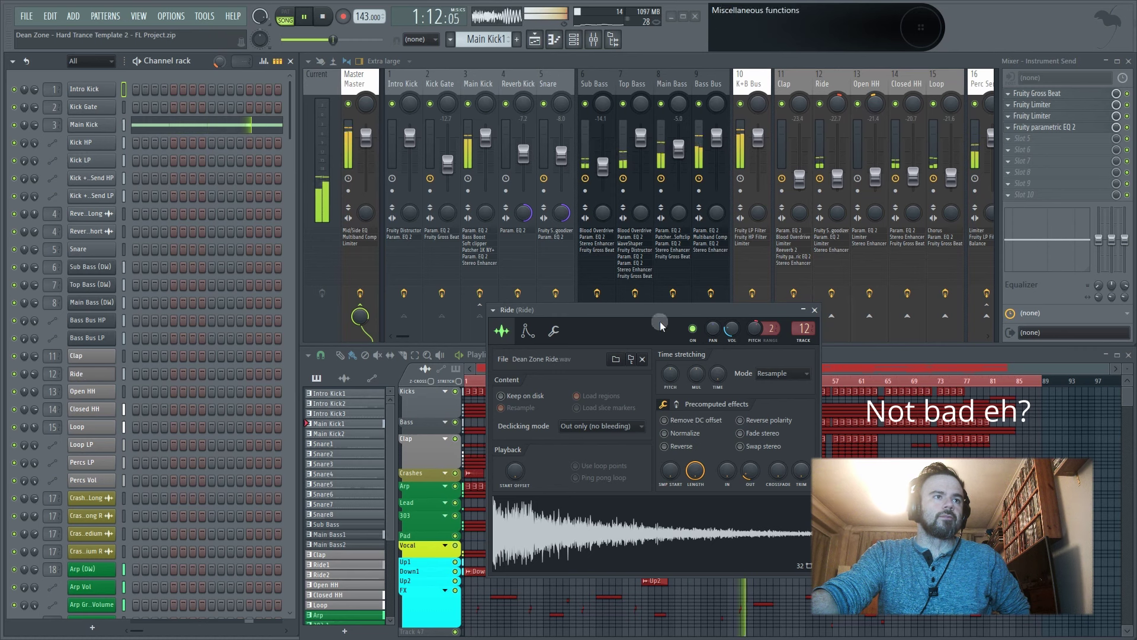
drag(655, 308, 571, 307)
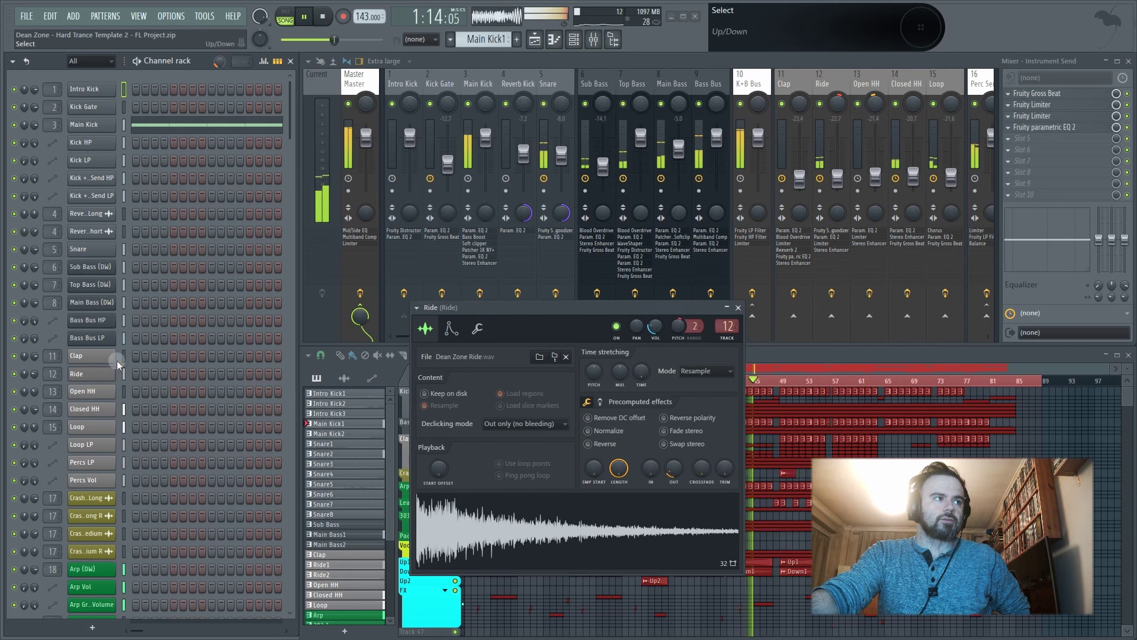
click(95, 375)
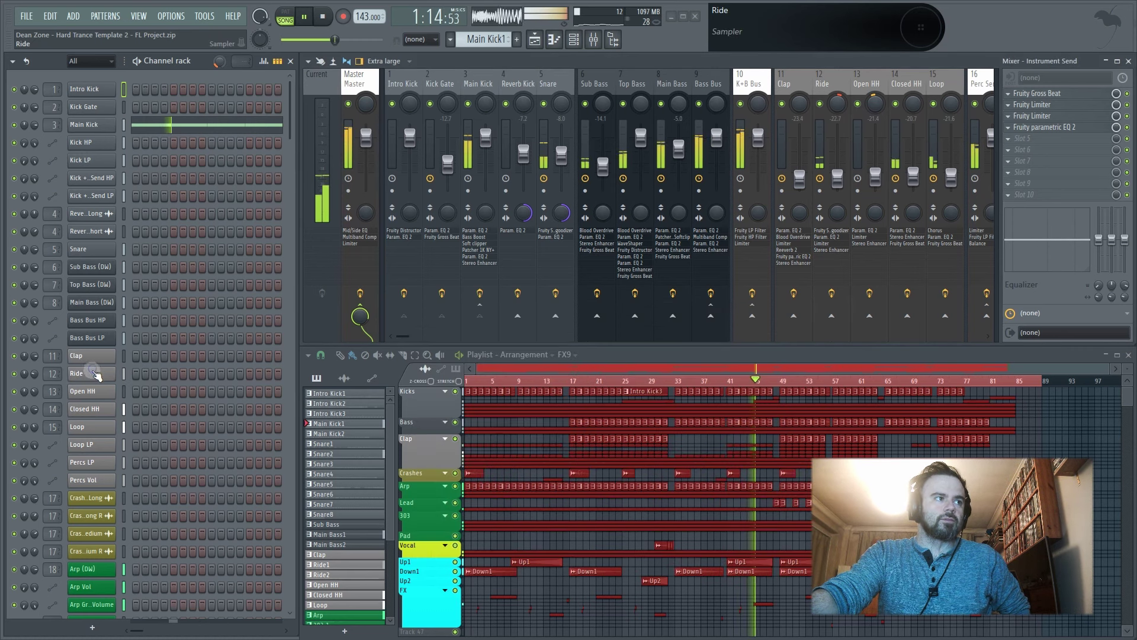
click(79, 428)
click(79, 428)
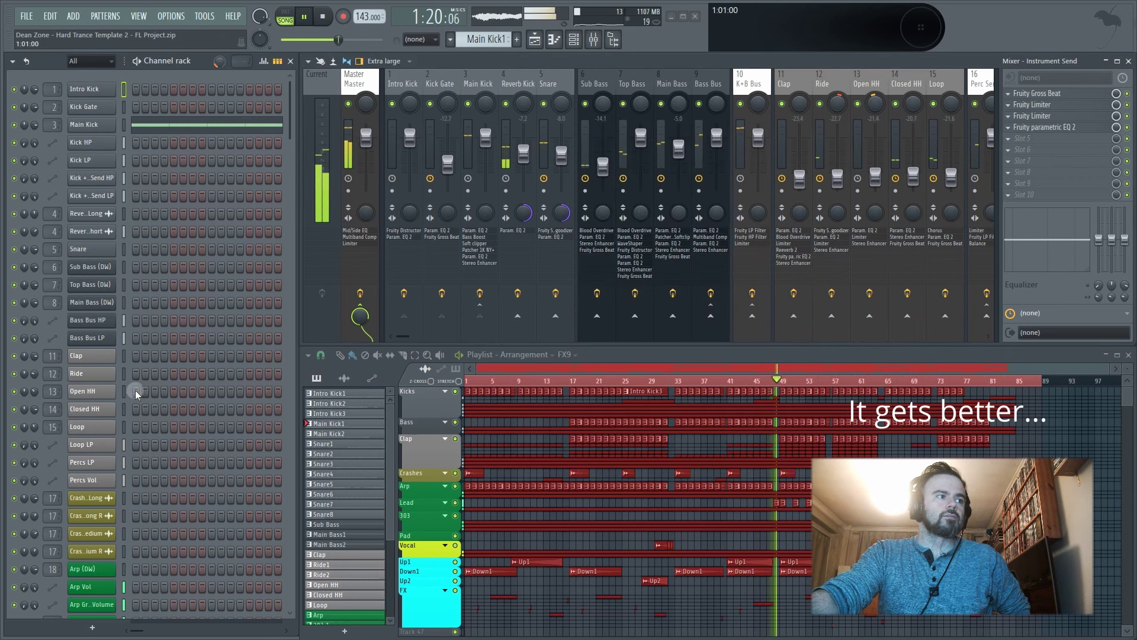
- View the Lead channel's Toxic Biohazard synth settings and close the plugin
scroll(133, 388, down, 3)
scroll(137, 397, down, 3)
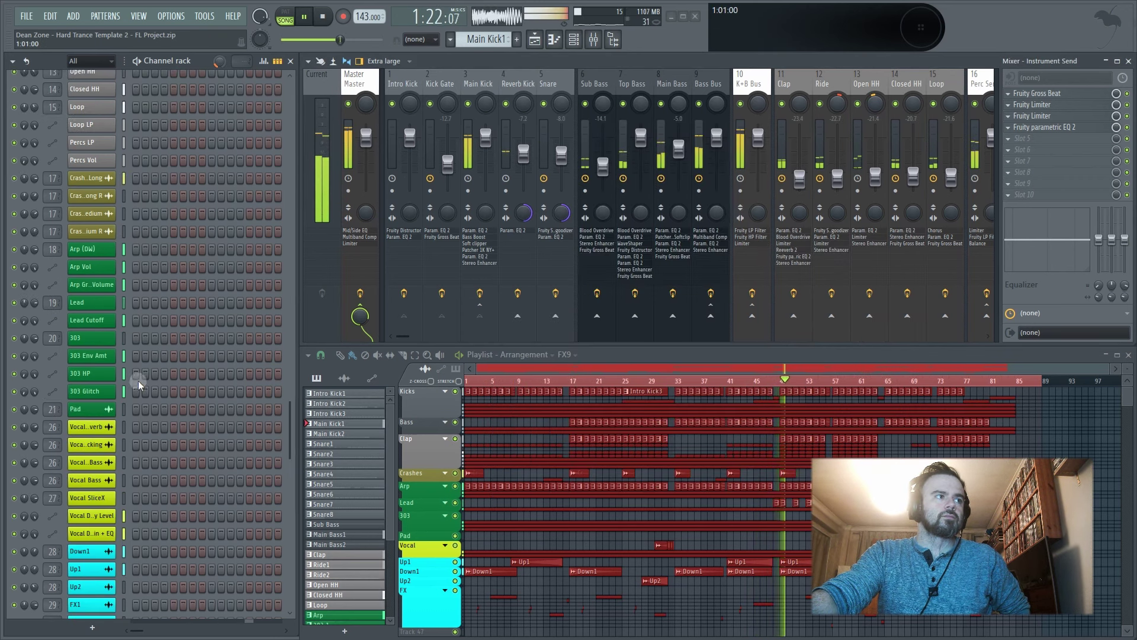
click(85, 303)
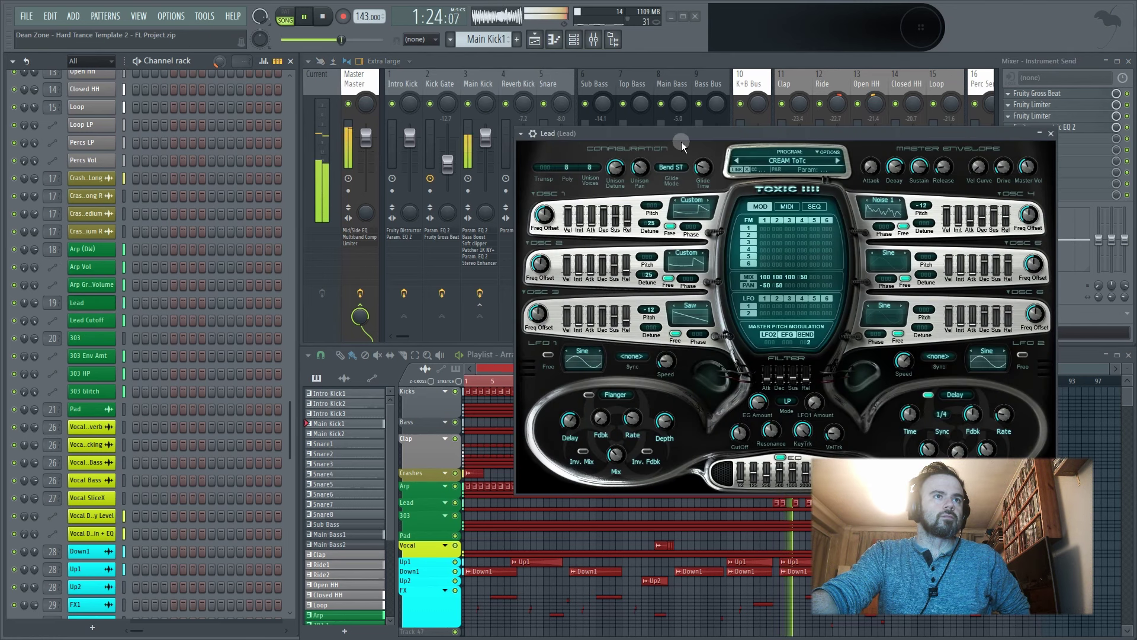
drag(680, 140, 388, 261)
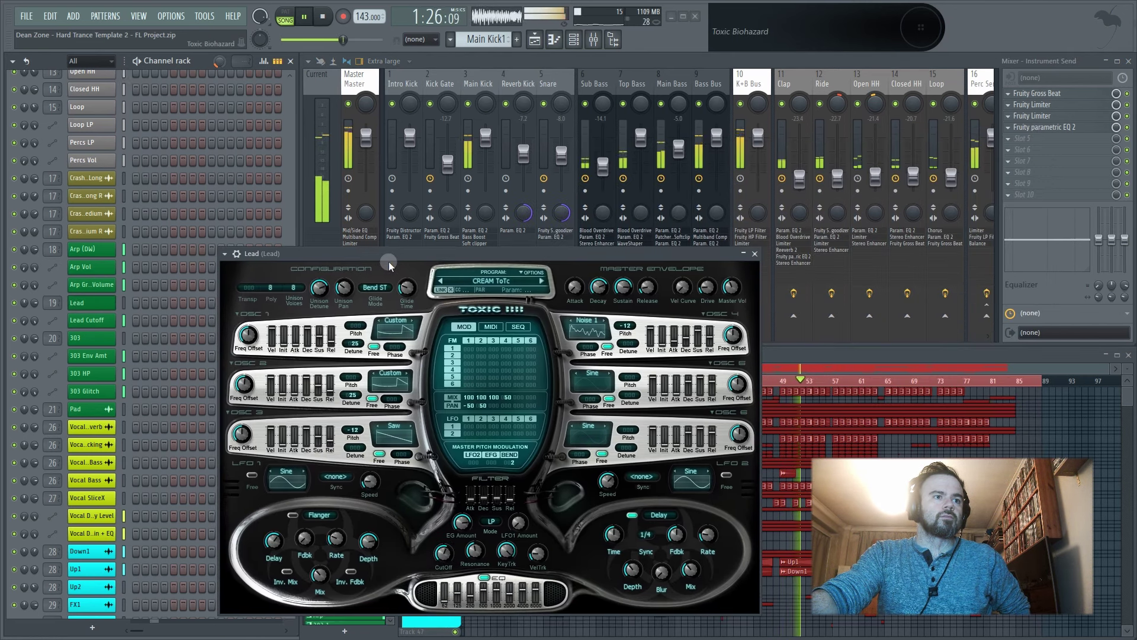
click(753, 253)
- View the 303 channel's FLEX synth with its Acid Party preset, then close it
drag(403, 337, 467, 332)
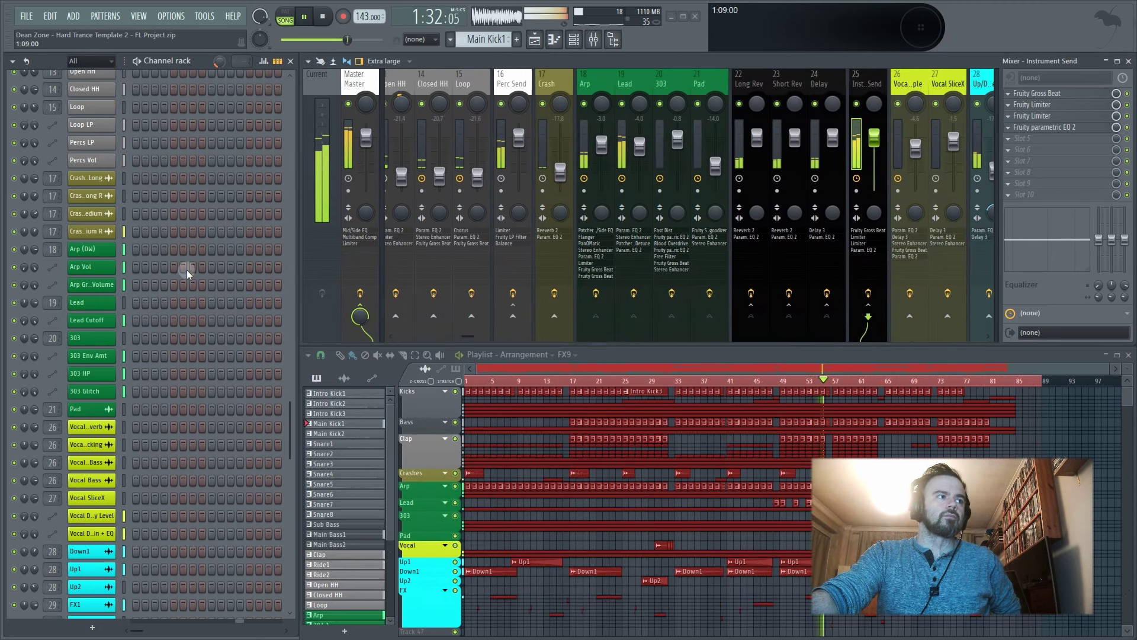
click(90, 339)
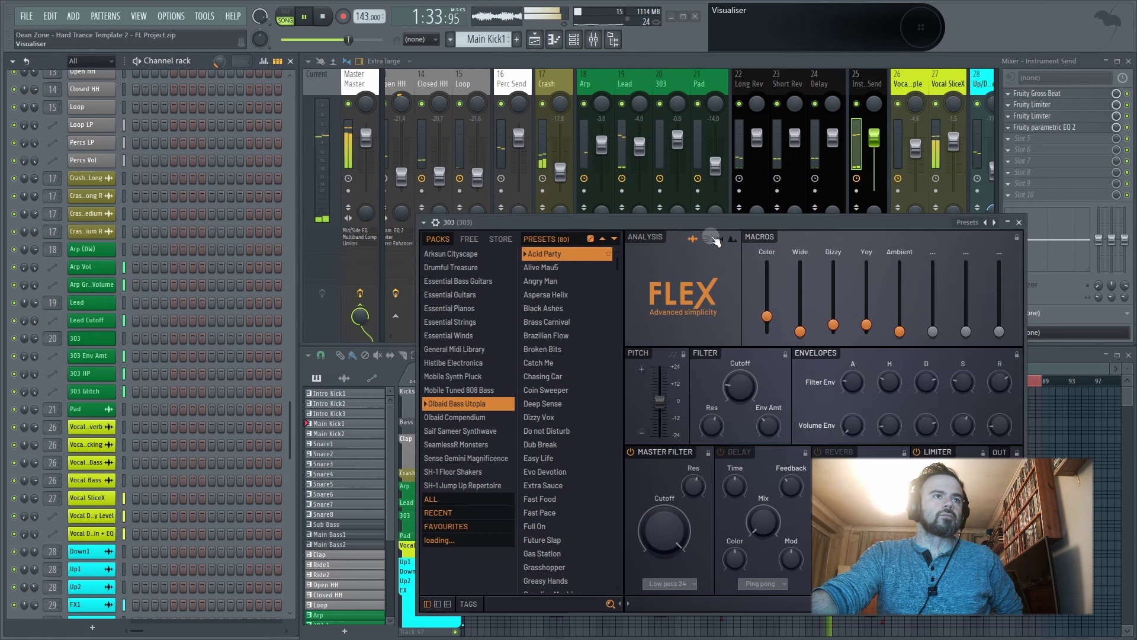
drag(686, 224, 469, 193)
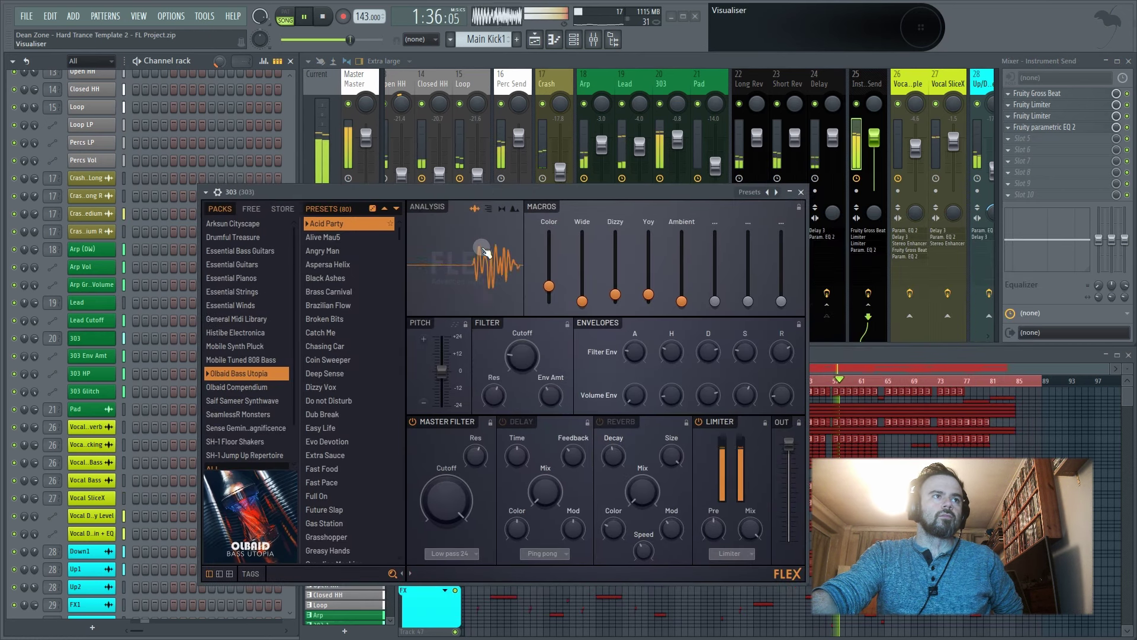
click(802, 192)
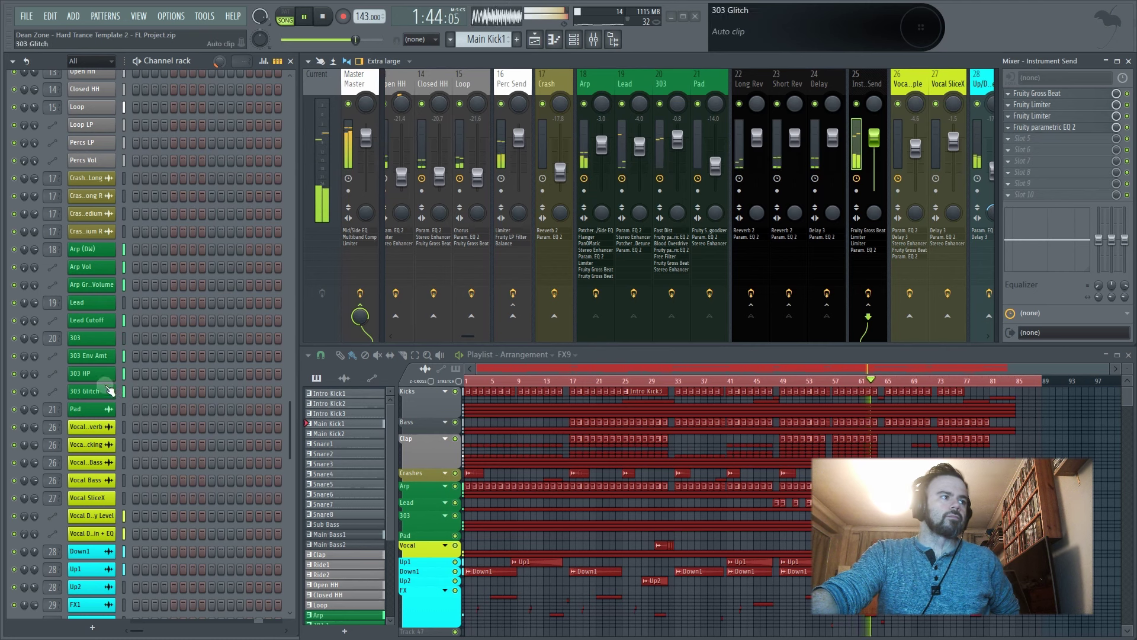
- View the Pad channel's sample and sampler settings, then close them
click(88, 409)
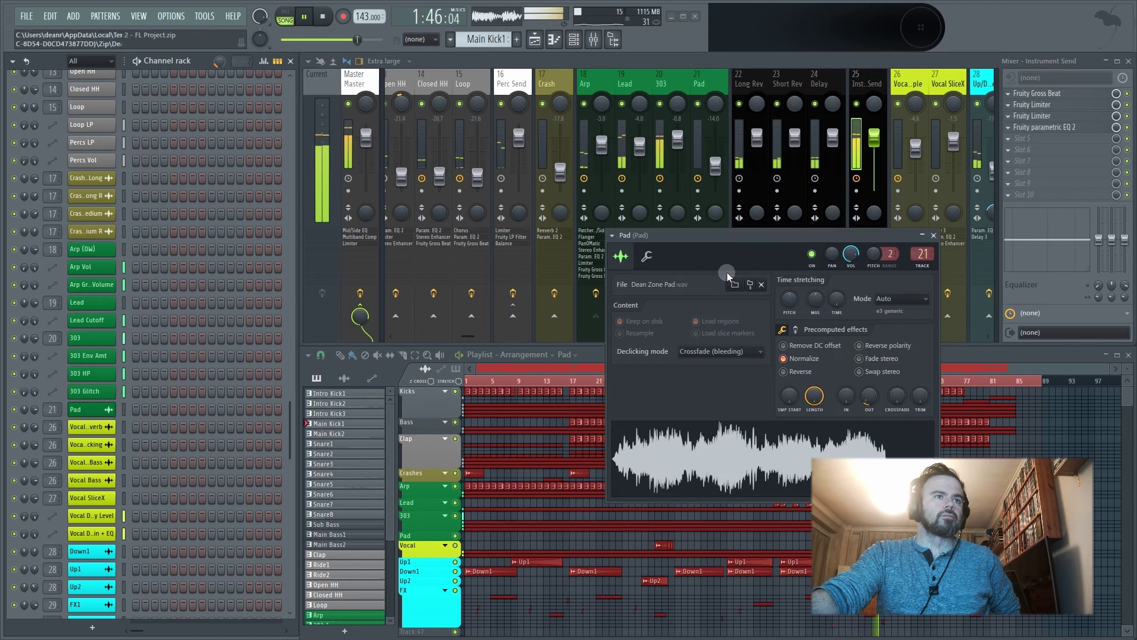
drag(727, 237, 390, 212)
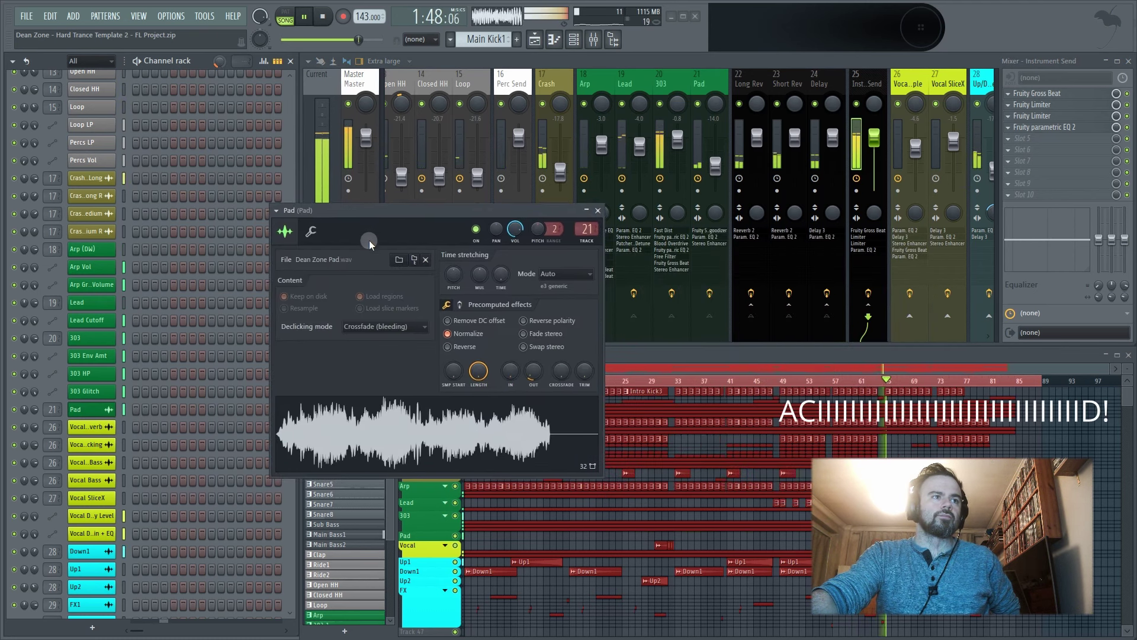
click(599, 211)
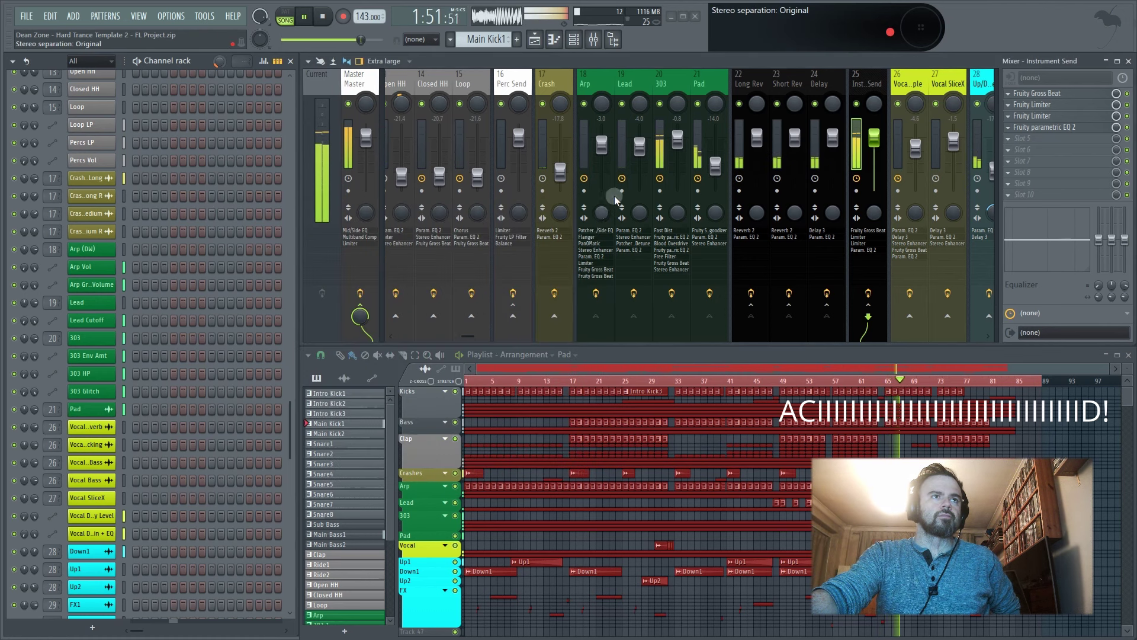
- Inspect the Fruity Soundgoodizer on the Pad mixer track and close it
click(699, 81)
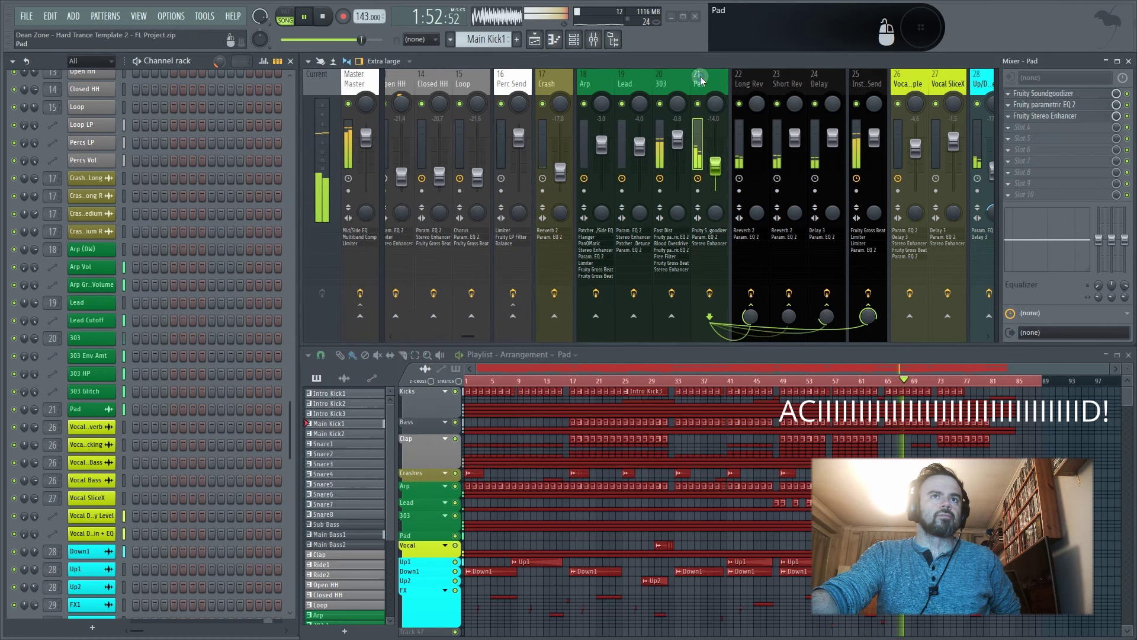
click(1044, 93)
drag(831, 376, 730, 233)
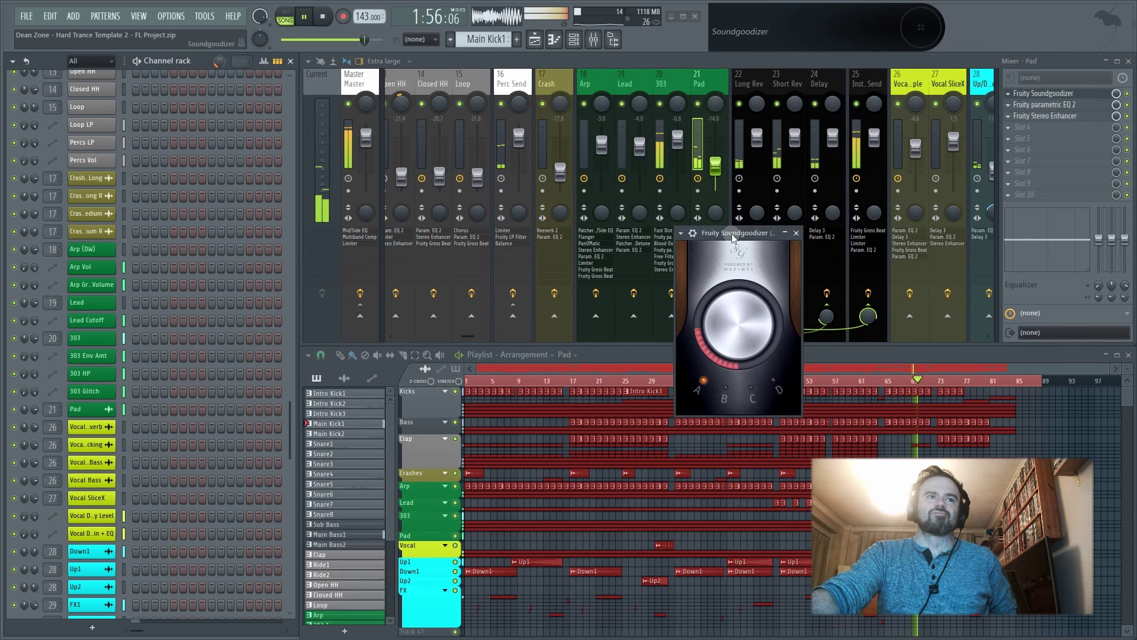
click(795, 231)
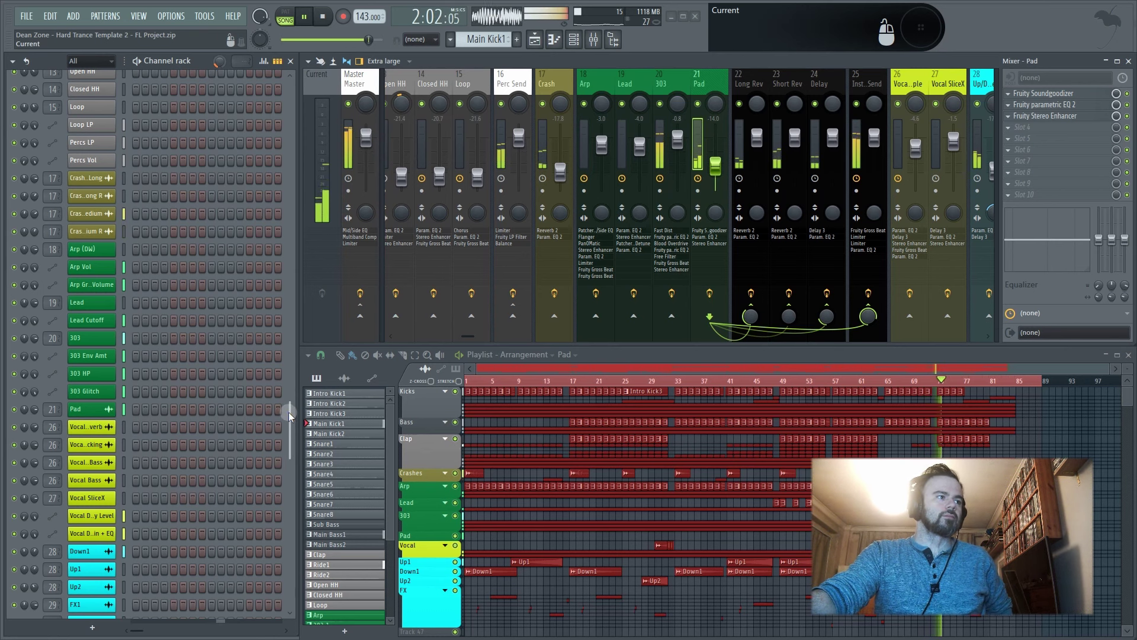
- Move the Playlist window up over the mixer and return it to its place below the mixer
mouse_move(289, 410)
mouse_down()
mouse_move(289, 447)
mouse_move(289, 419)
mouse_up()
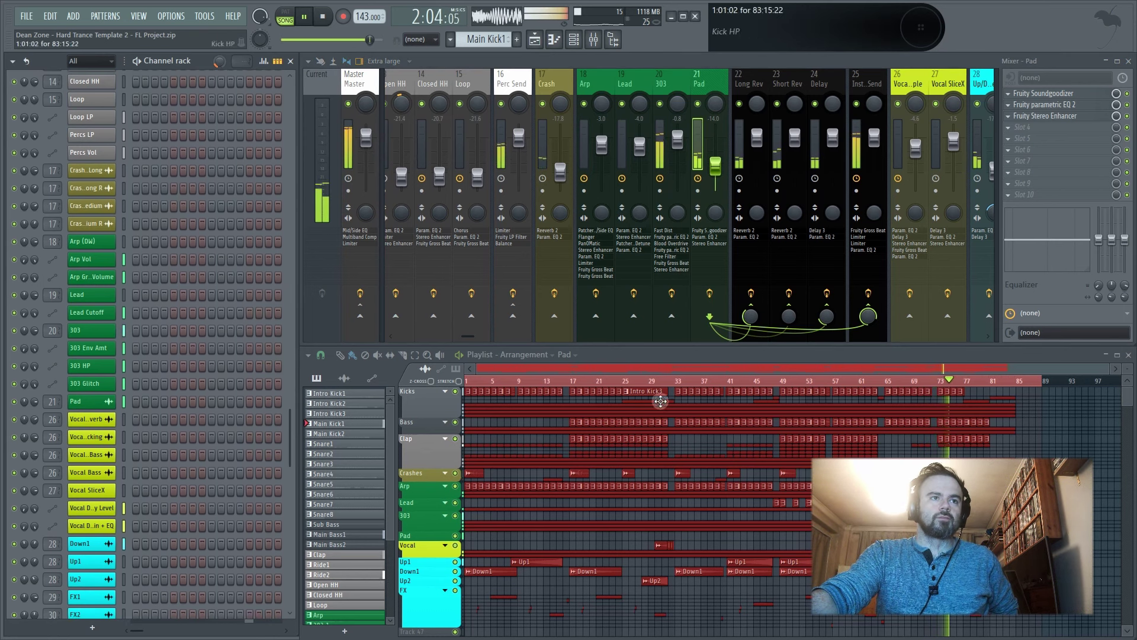
drag(680, 354, 508, 143)
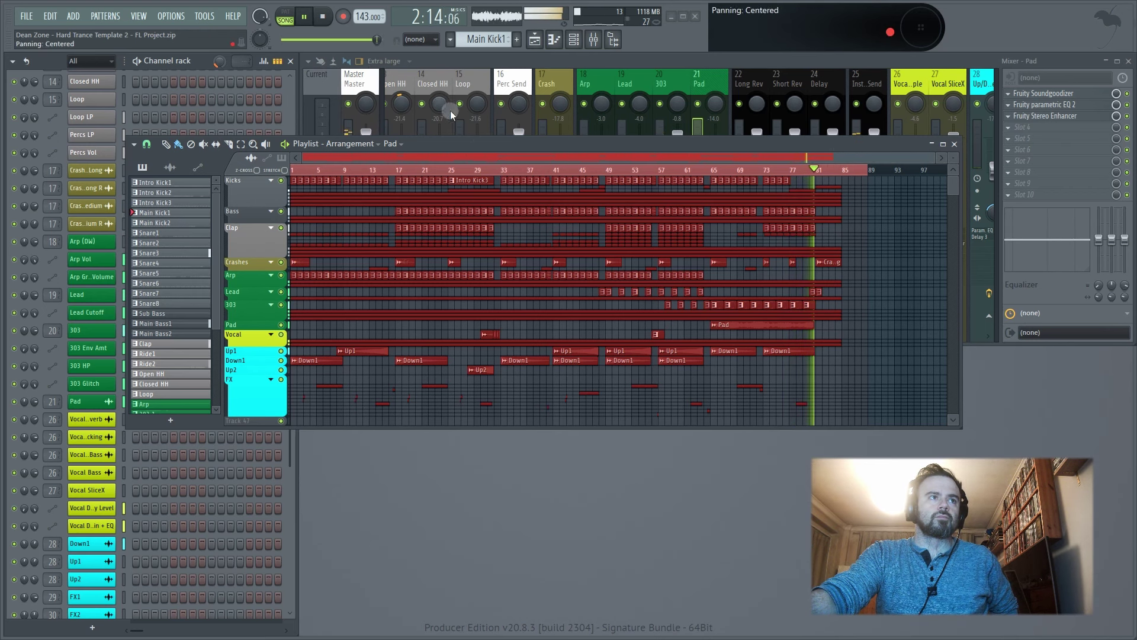
drag(481, 148, 664, 361)
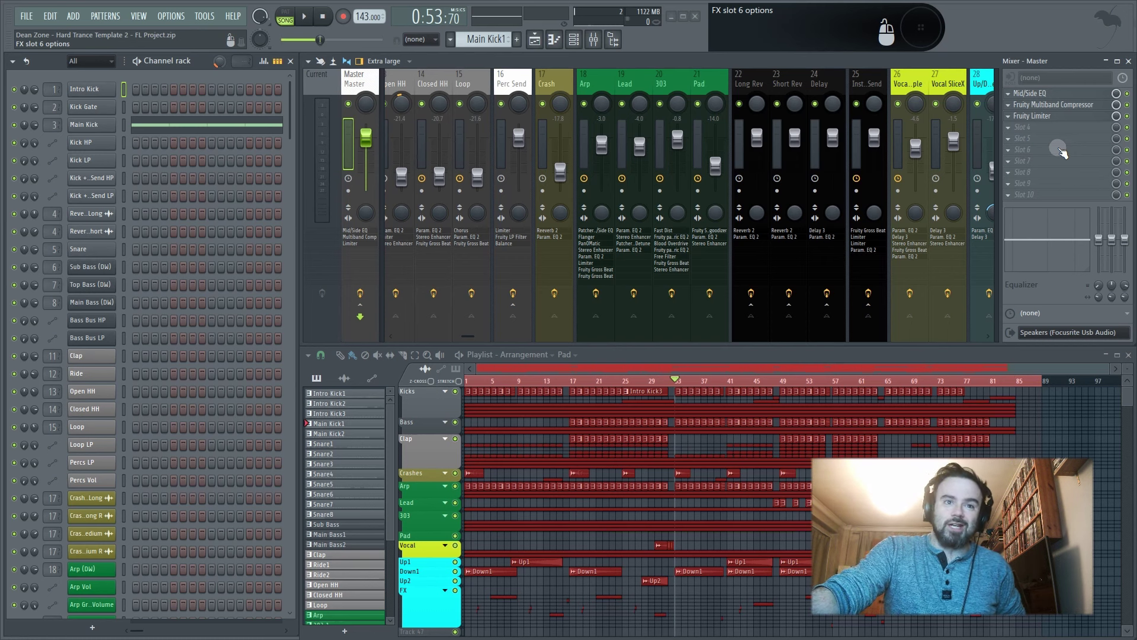
- Inspect the Master track's Mid/Side EQ and its SIDE / Stereo equalizer, then close both
click(1045, 98)
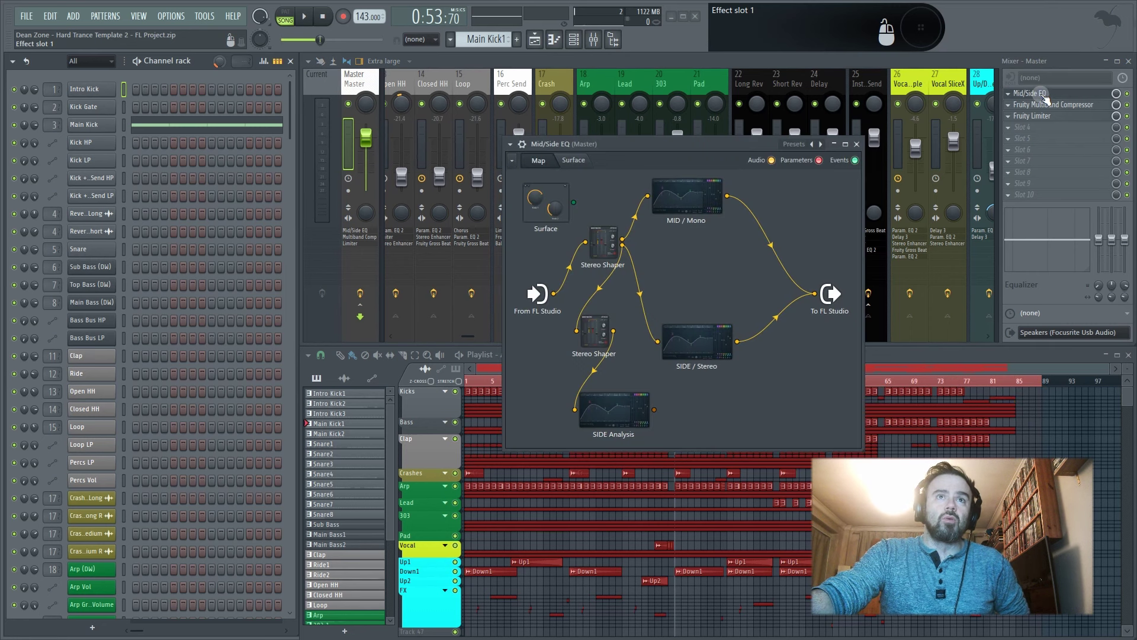
click(692, 344)
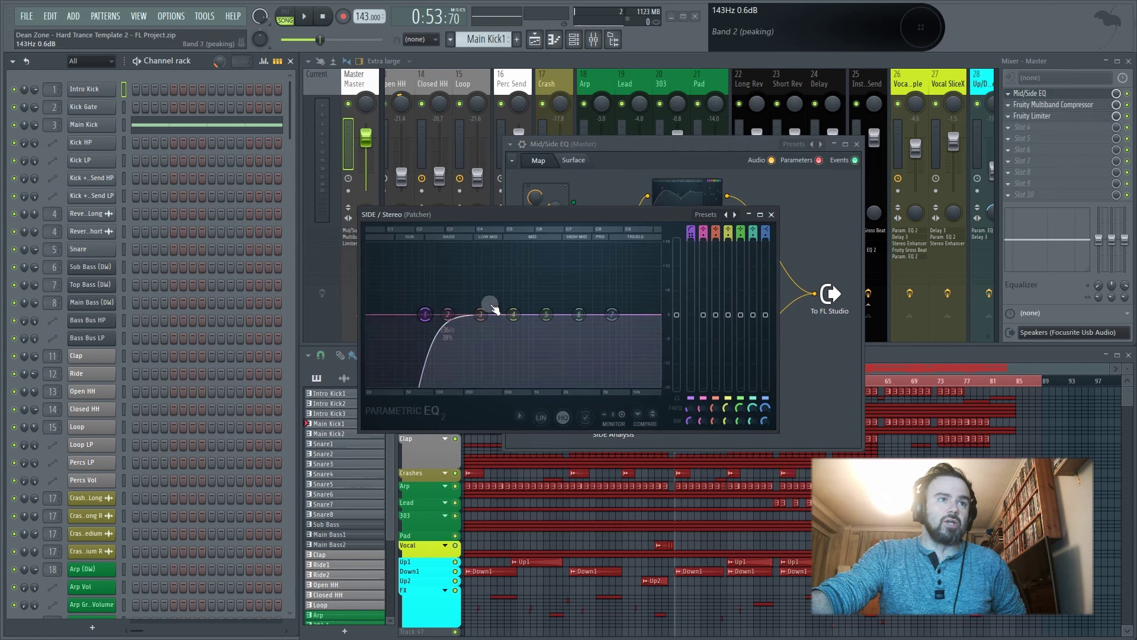
click(771, 216)
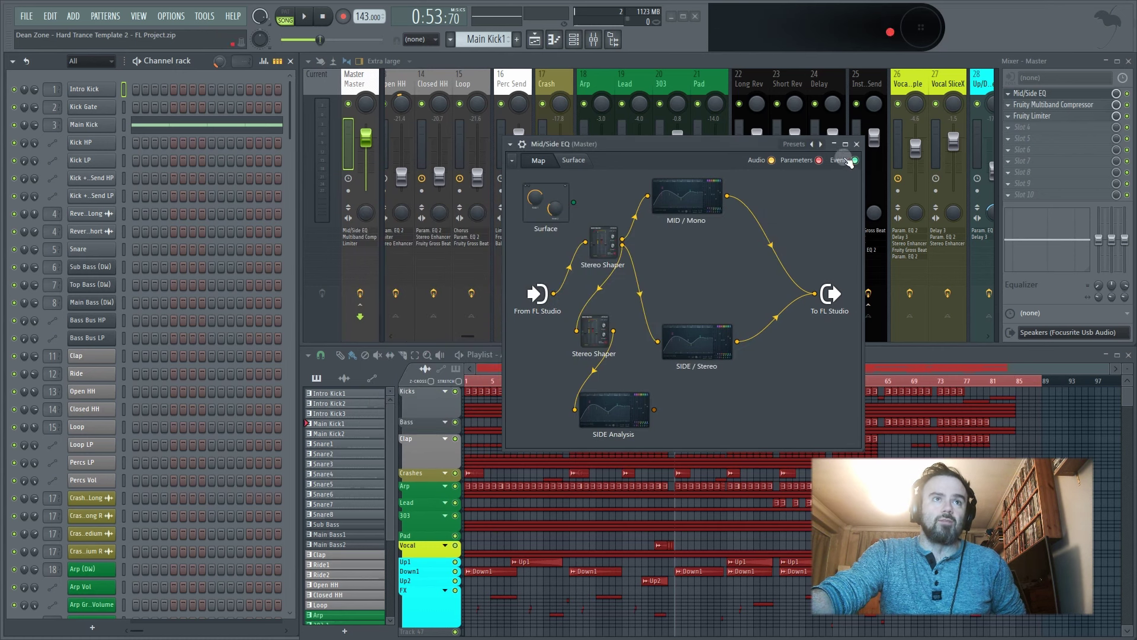
click(856, 144)
- Inspect the Master track's Fruity Multiband Compressor and close it, then open its Fruity Limiter and place it over the mixer
click(1066, 106)
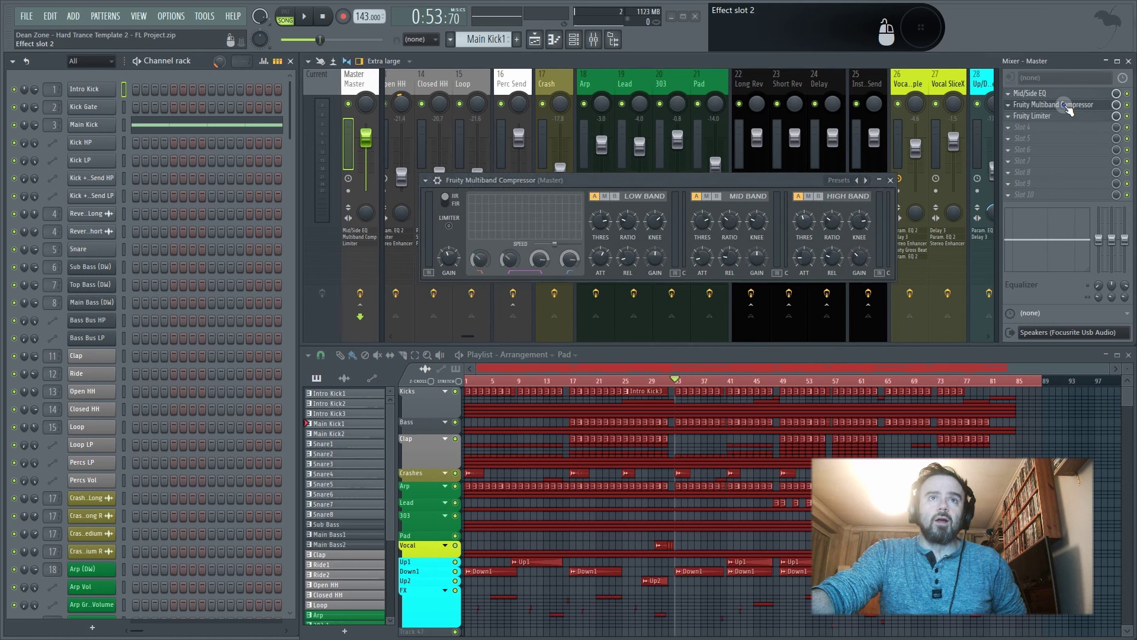
click(1066, 106)
click(1057, 117)
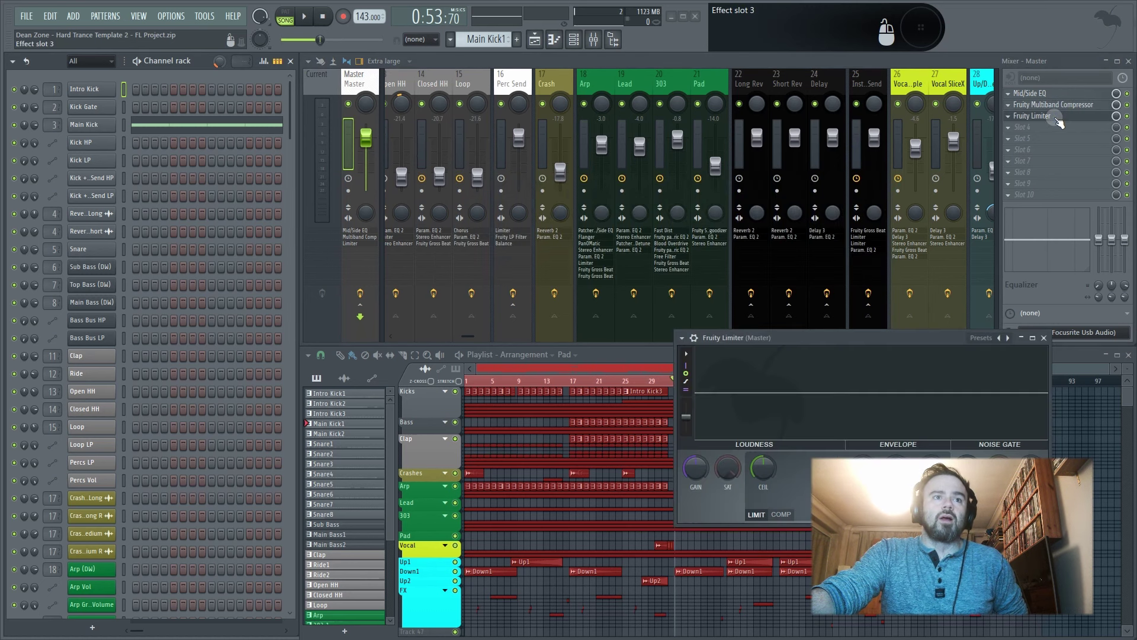
drag(832, 339, 639, 239)
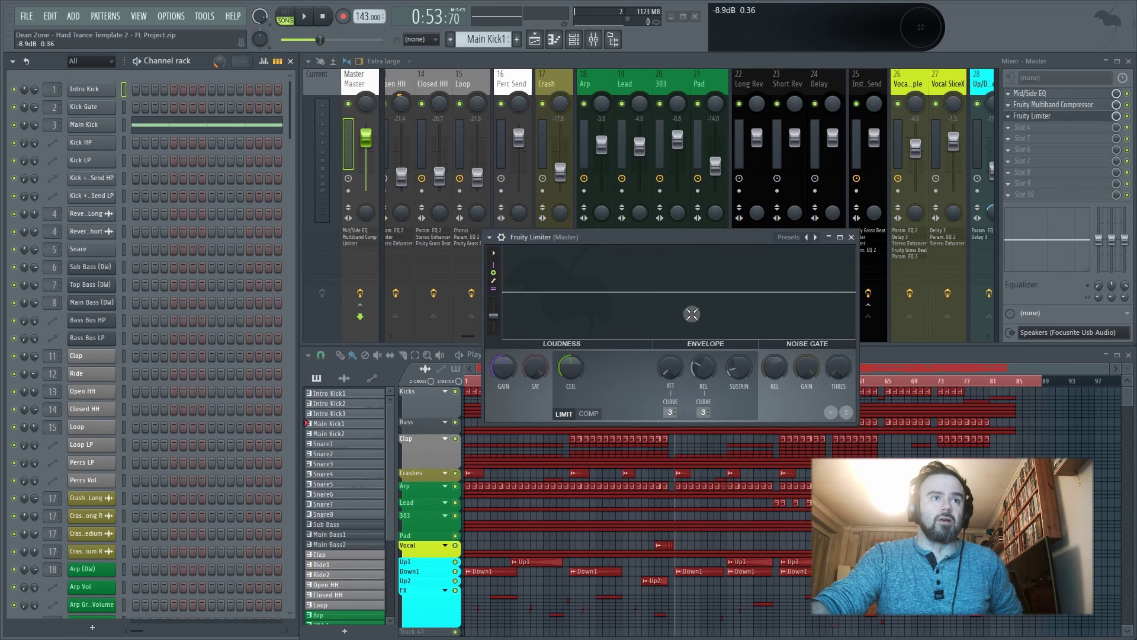
drag(656, 240, 724, 143)
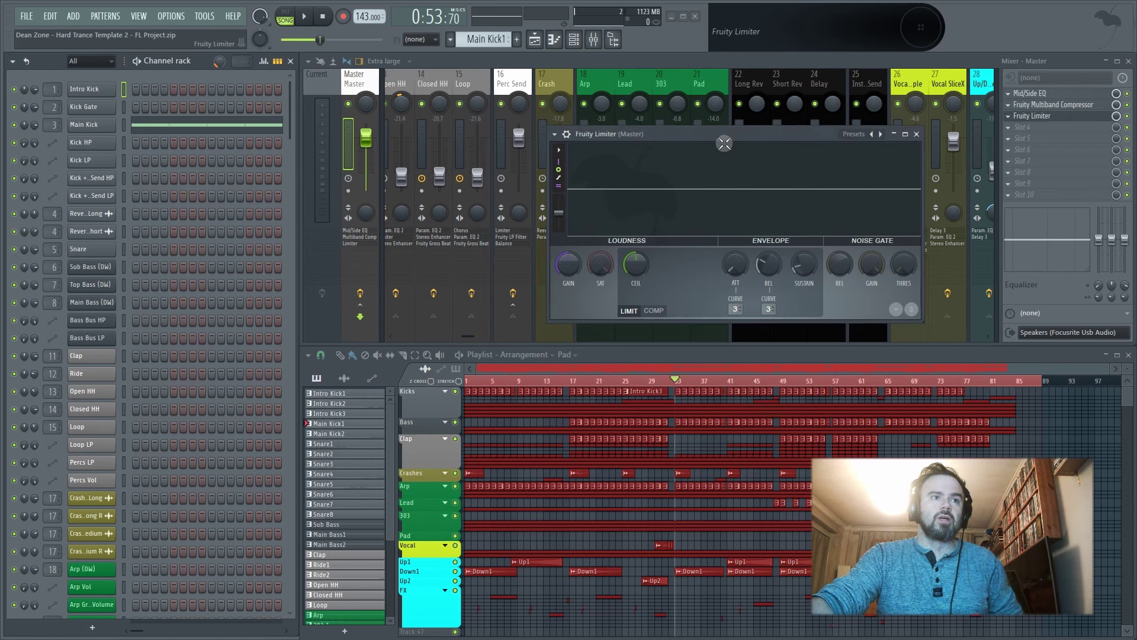
- Play the song from bar 49 to examine the Master's Fruity Limiter response, then stop playback and close the limiter
click(783, 384)
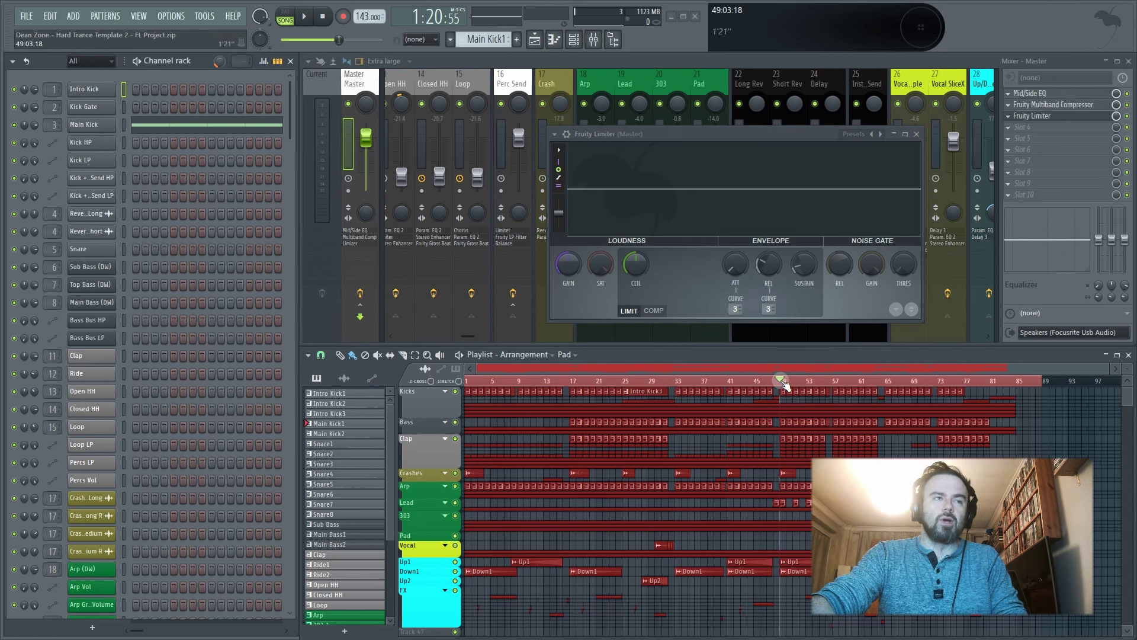
key(space)
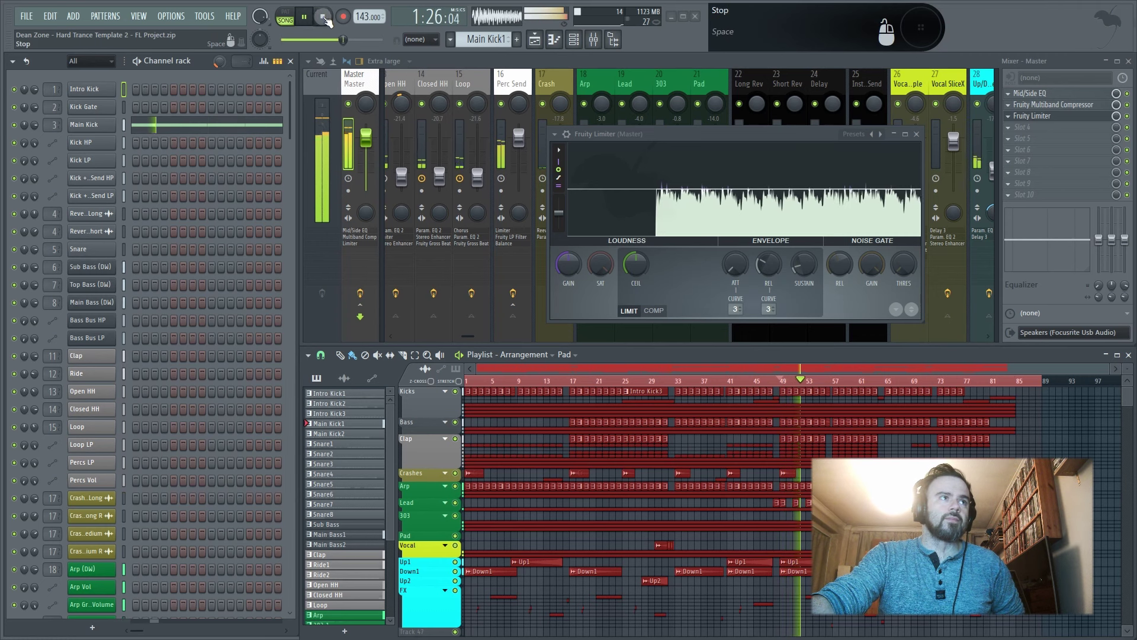
key(space)
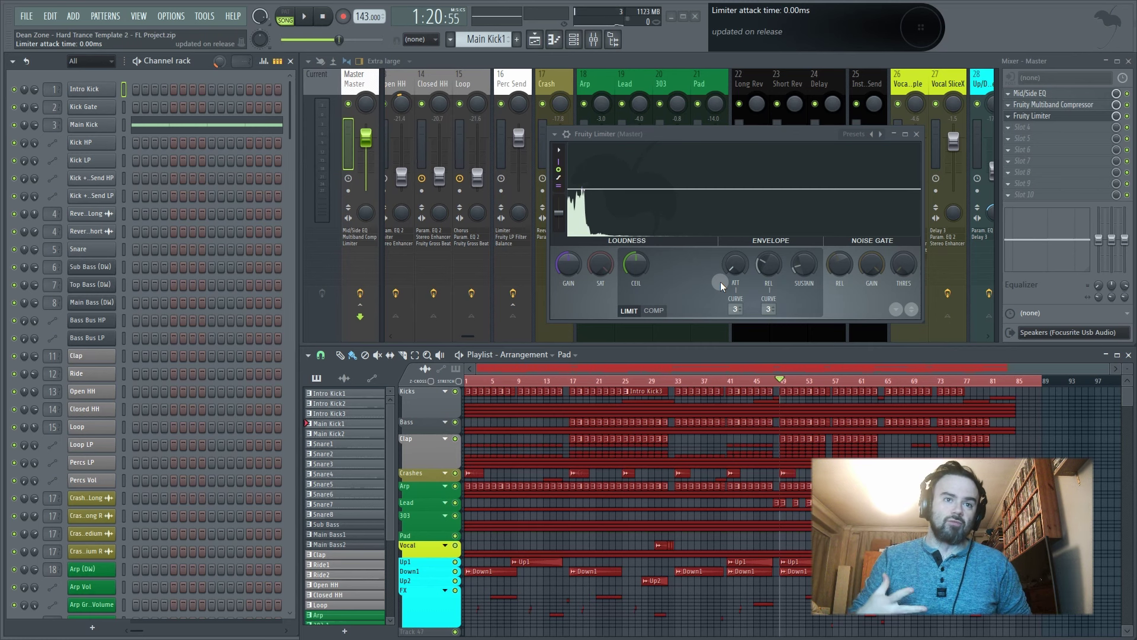
click(465, 333)
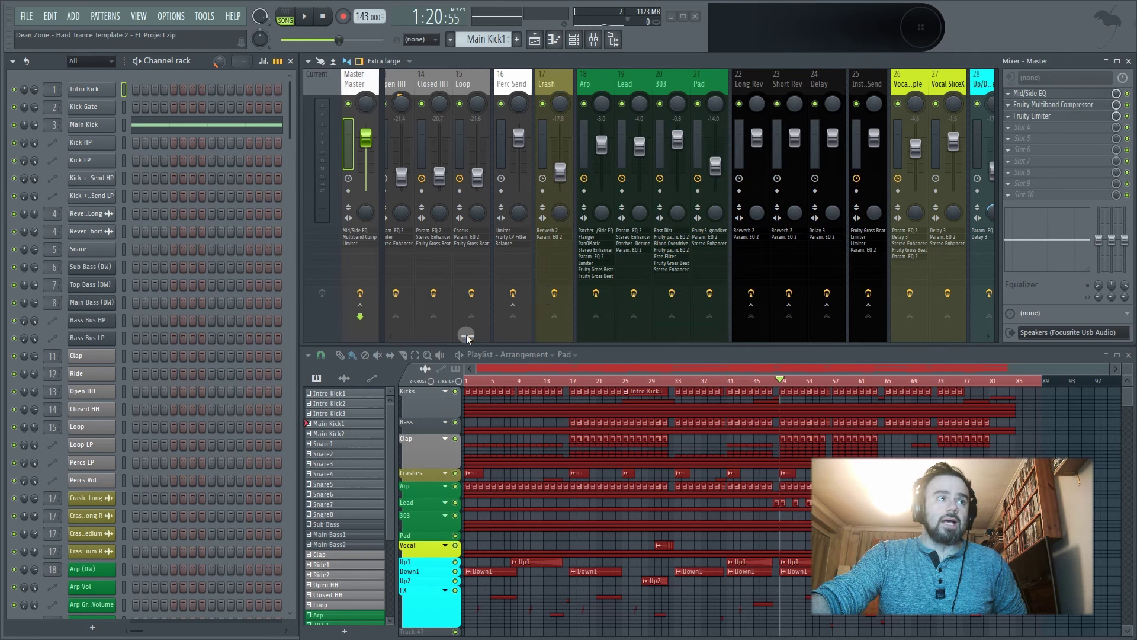
- Solo the Intro Kick mixer track together with its routed tracks and audition it around bars 6 to 10 of the Playlist
drag(467, 335, 393, 335)
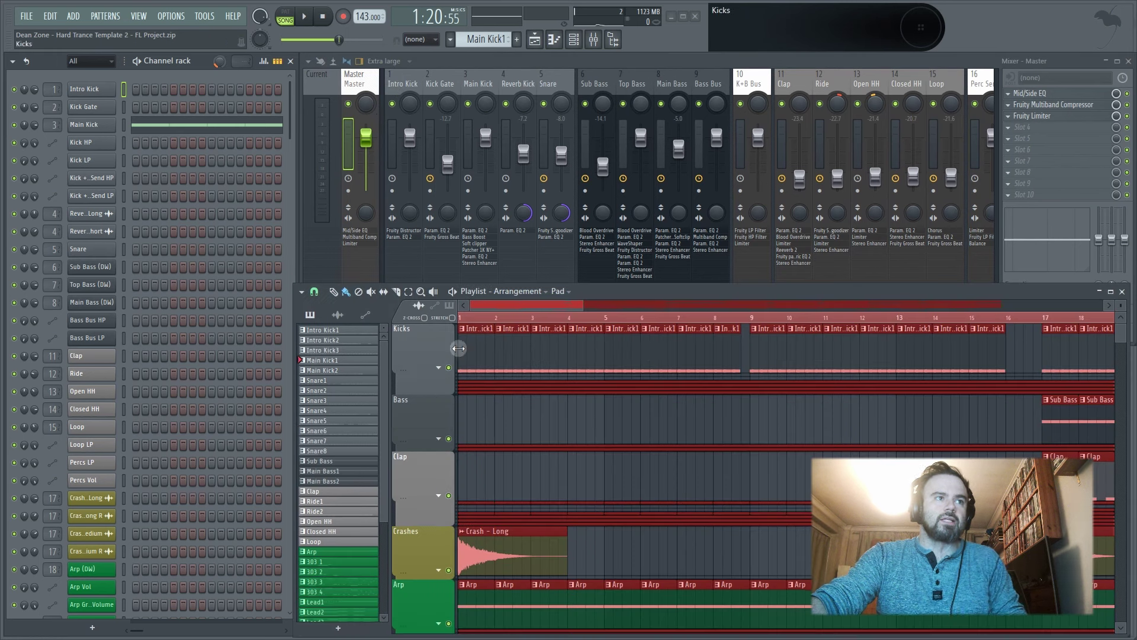
drag(1121, 306, 1121, 310)
scroll(658, 332, up, 3)
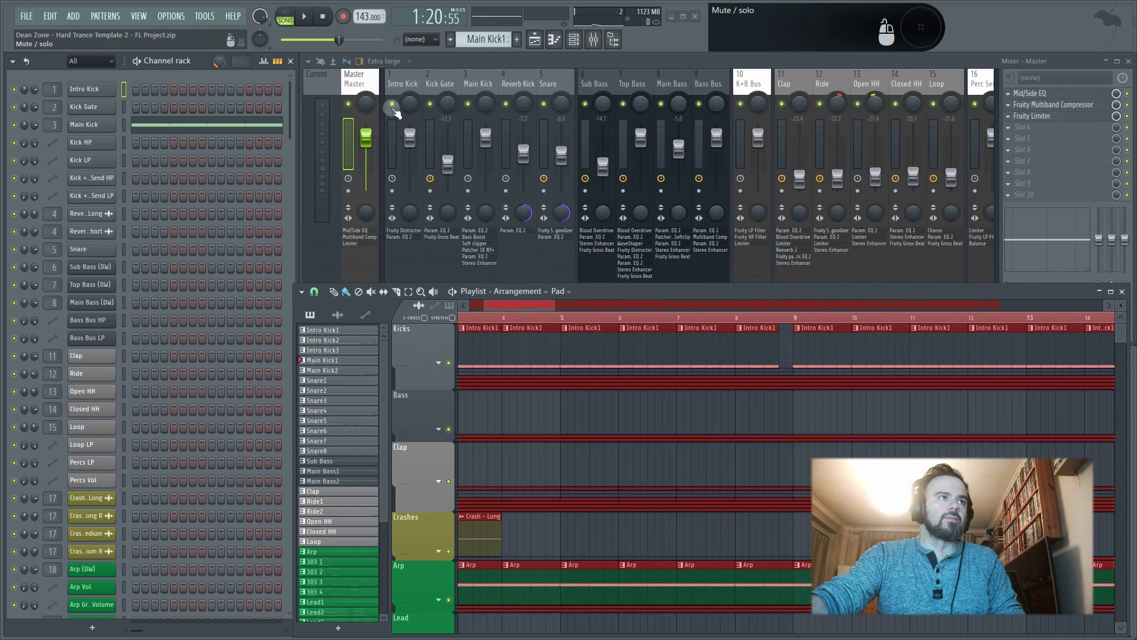
right_click(393, 105)
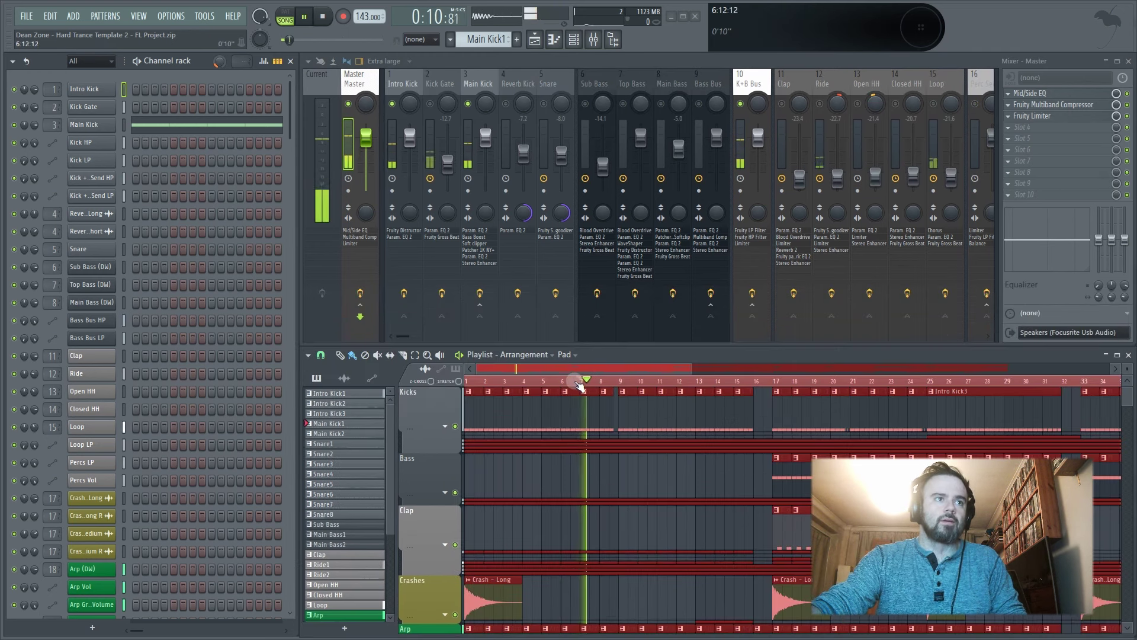
click(635, 381)
key(space)
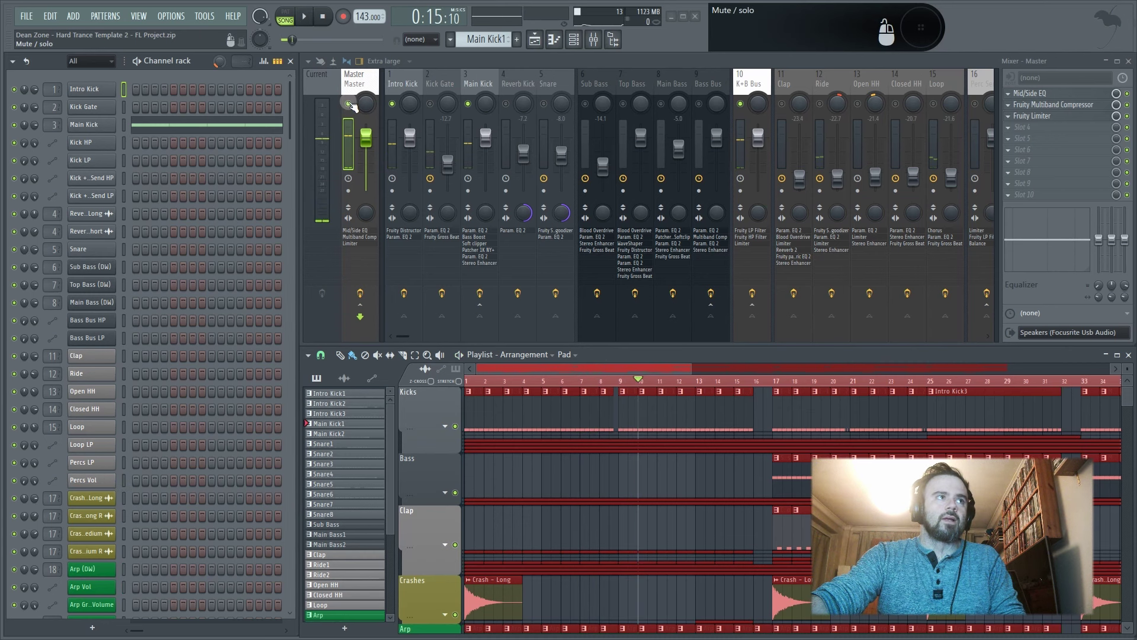
- Restore all mixer tracks from solo and play the full mix from about bar 10, then stop
right_click(349, 104)
right_click(356, 106)
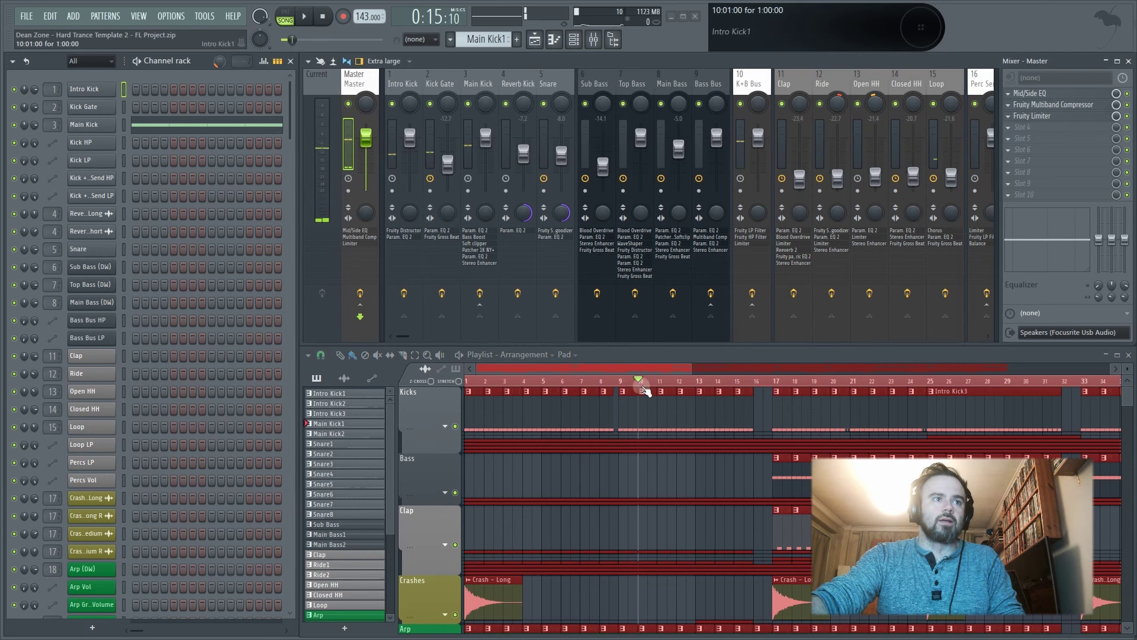
key(space)
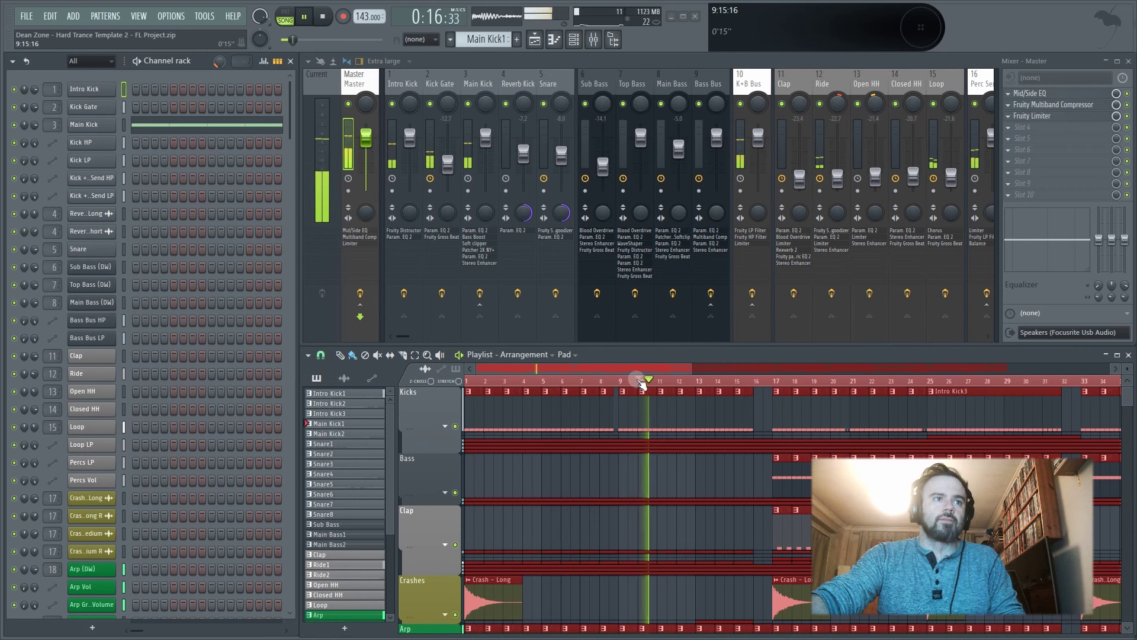
key(space)
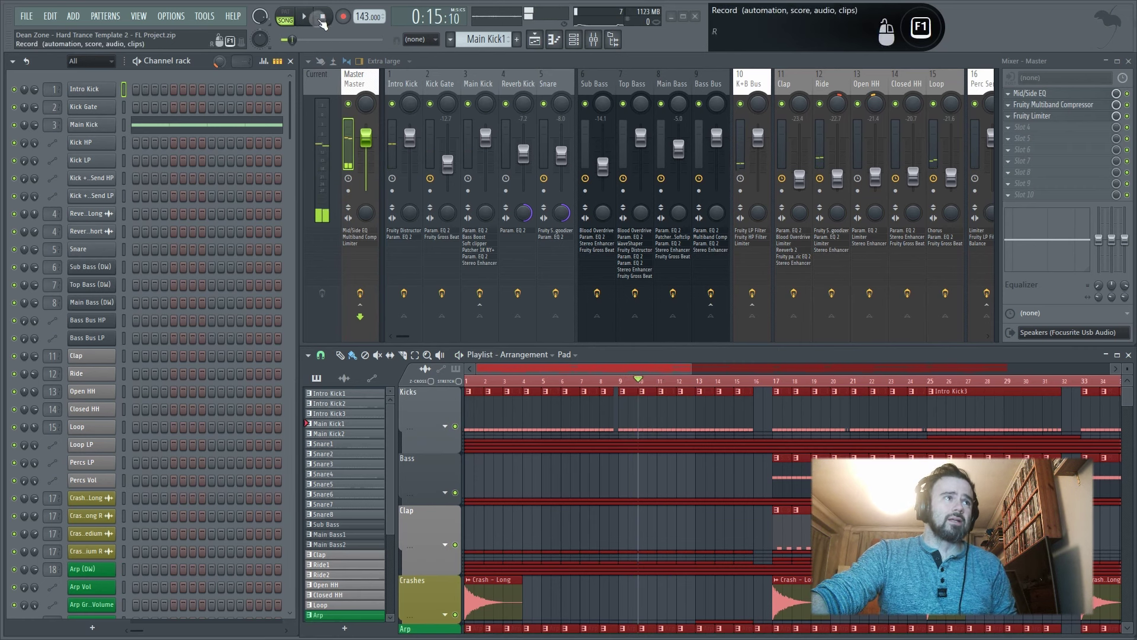
- Select bar 10 as the Playlist loop range and view the Fruity Distructor and Fruity parametric EQ 2 on the Intro Kick mixer track
click(324, 17)
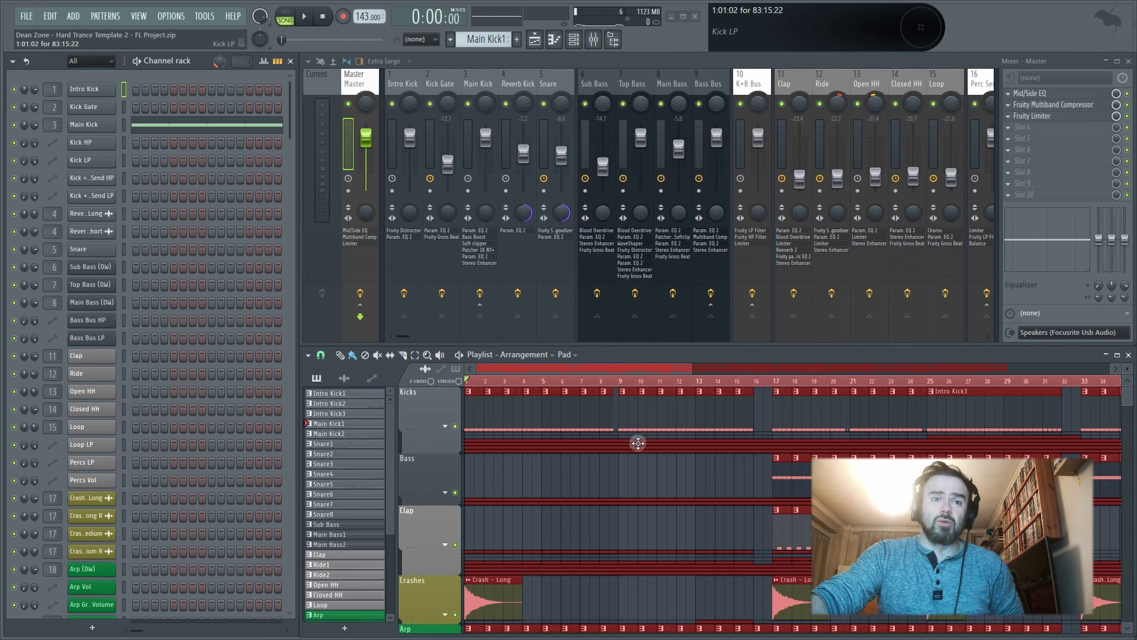
drag(635, 387, 653, 391)
click(414, 78)
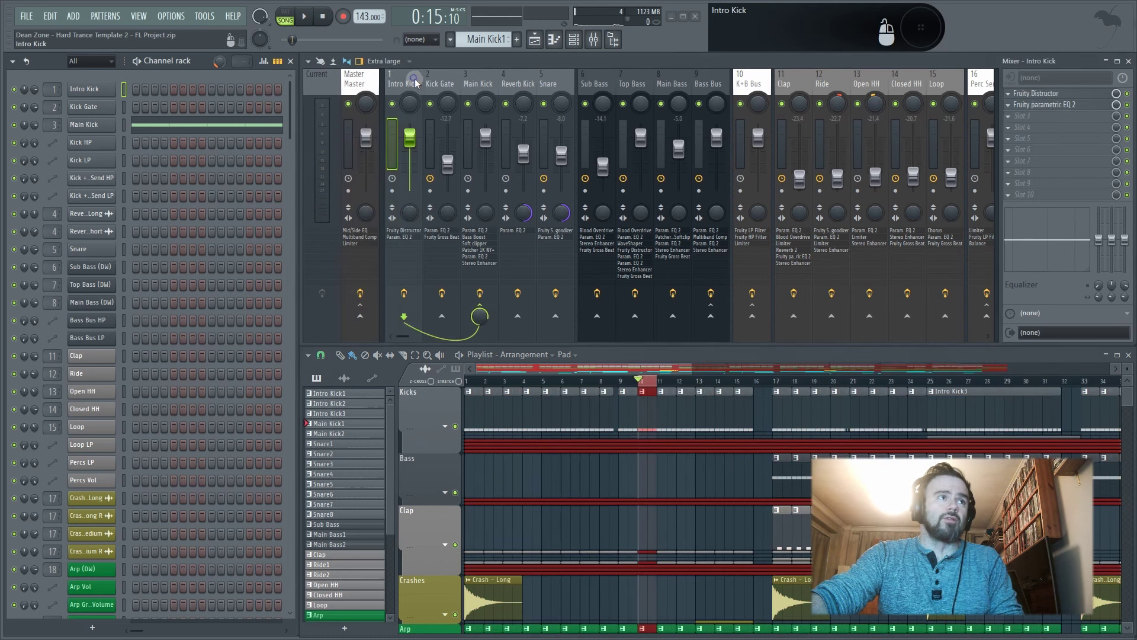
click(1050, 98)
click(1051, 97)
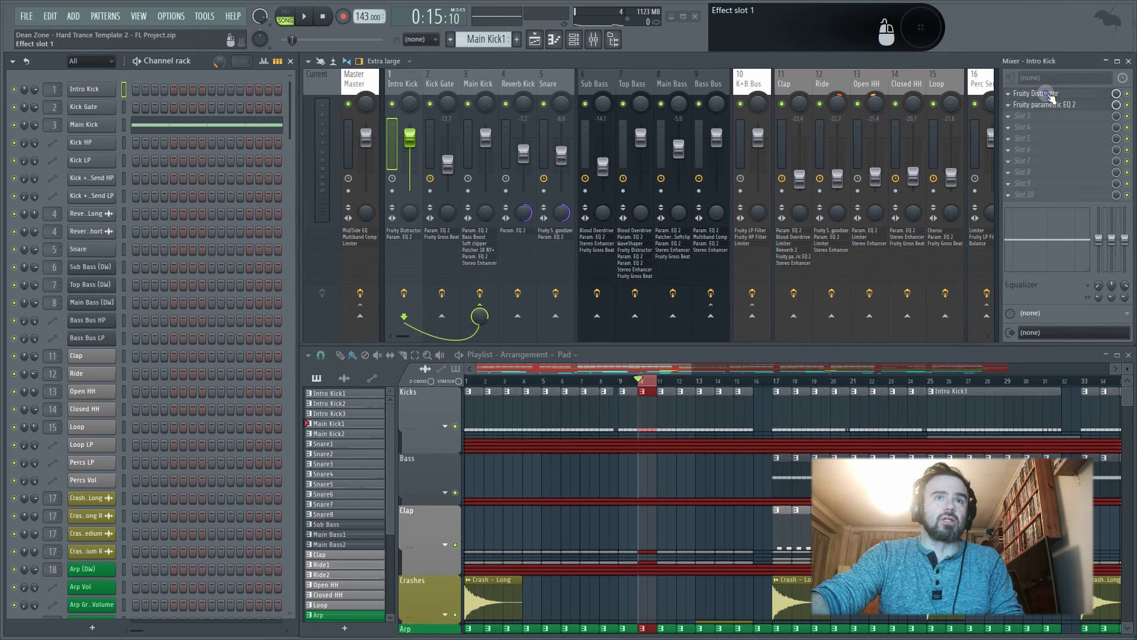
click(1054, 106)
click(1054, 107)
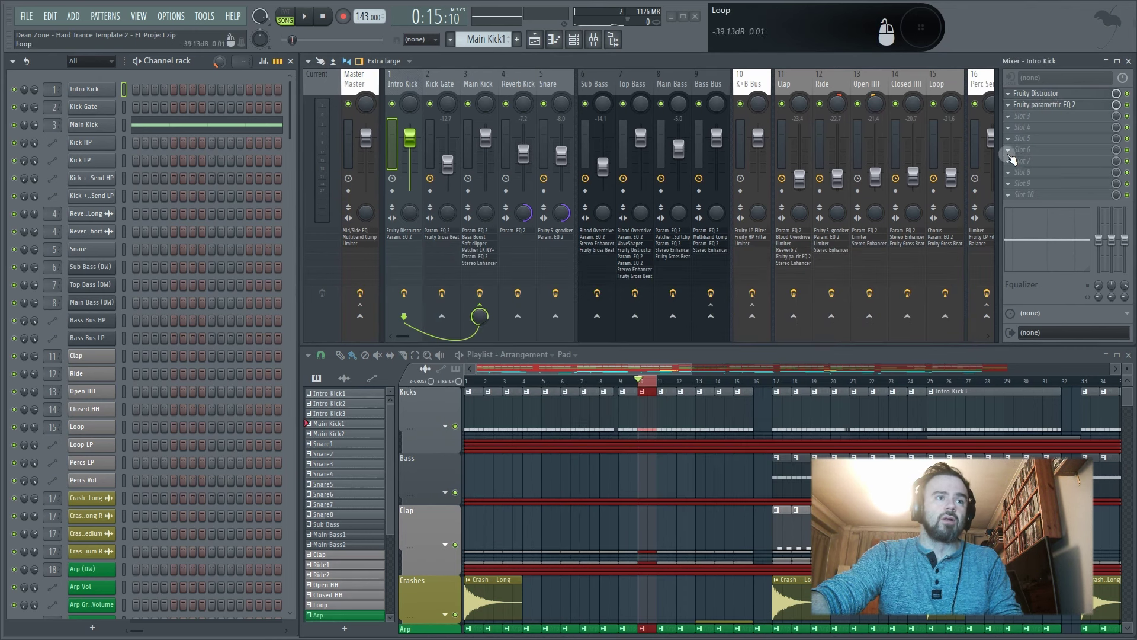
- Loop bar 10 while comparing the Intro Kick with Fruity Distructor bypassed and enabled, leaving the Intro Kick mixer track soloed
key(space)
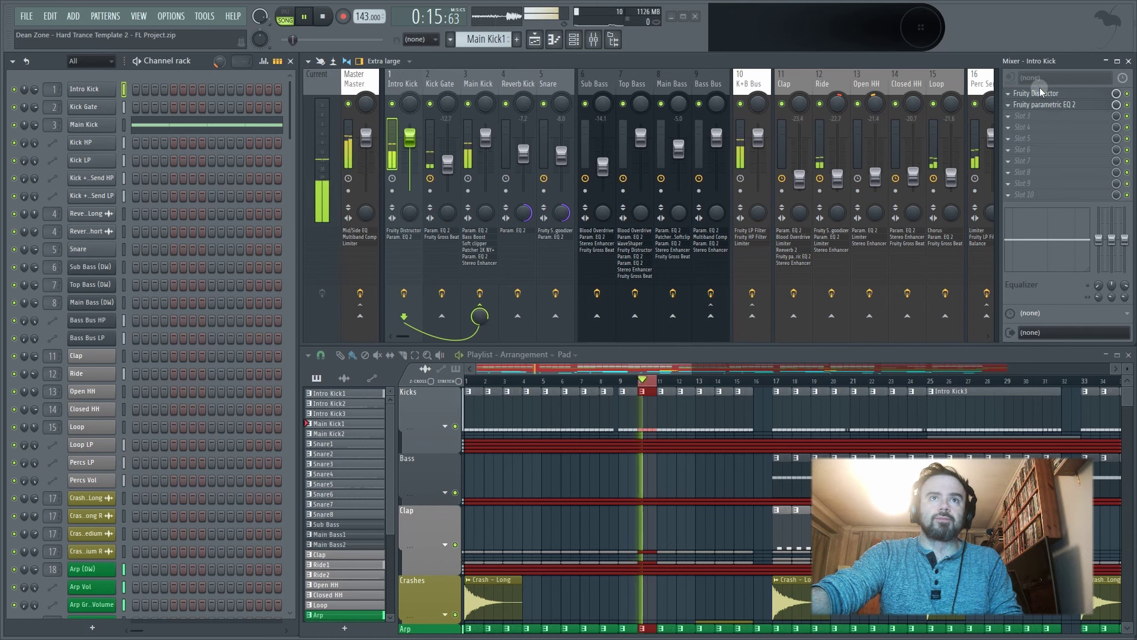
click(1127, 93)
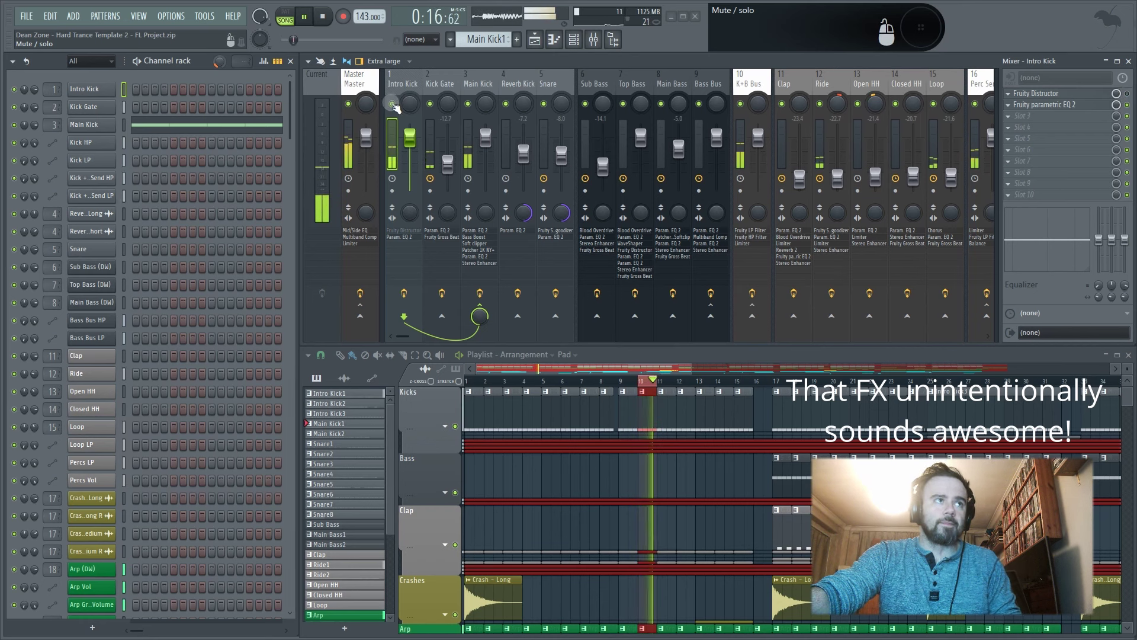
right_click(392, 104)
click(1127, 93)
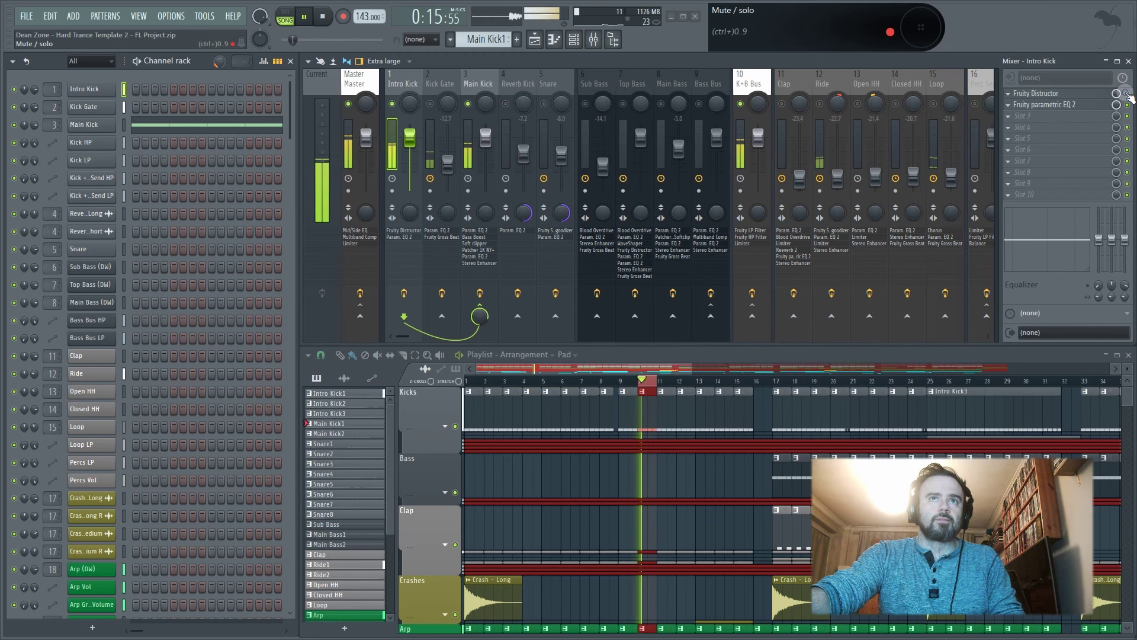
key(space)
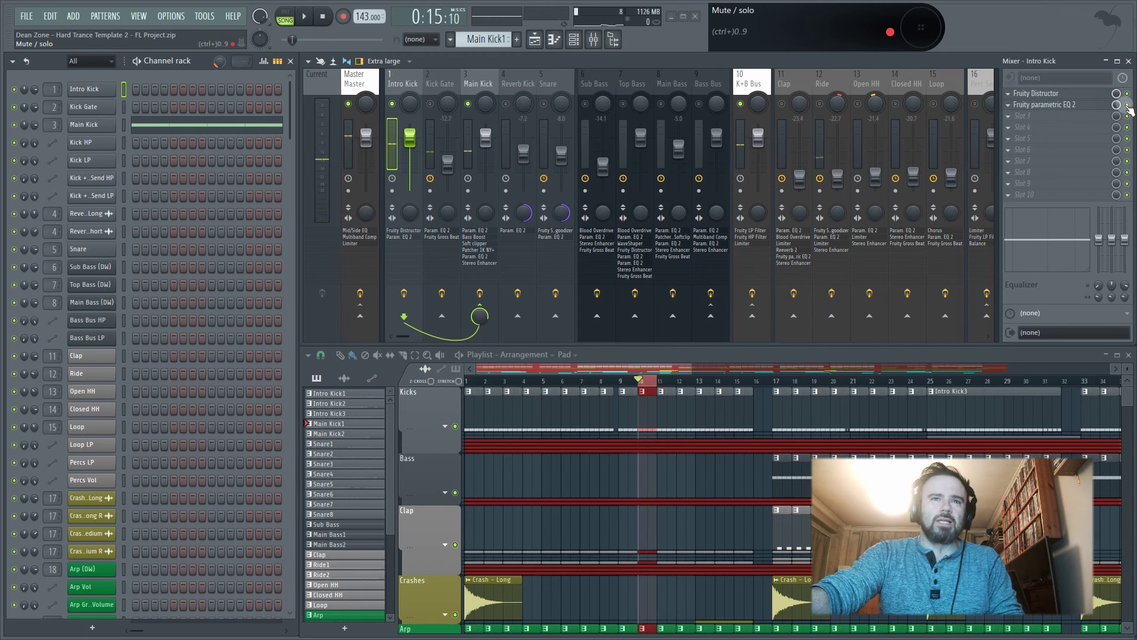
- Open the Intro Kick's Fruity parametric EQ 2, audition the loop with it enabled and bypassed, then re-enable and close it
click(1075, 105)
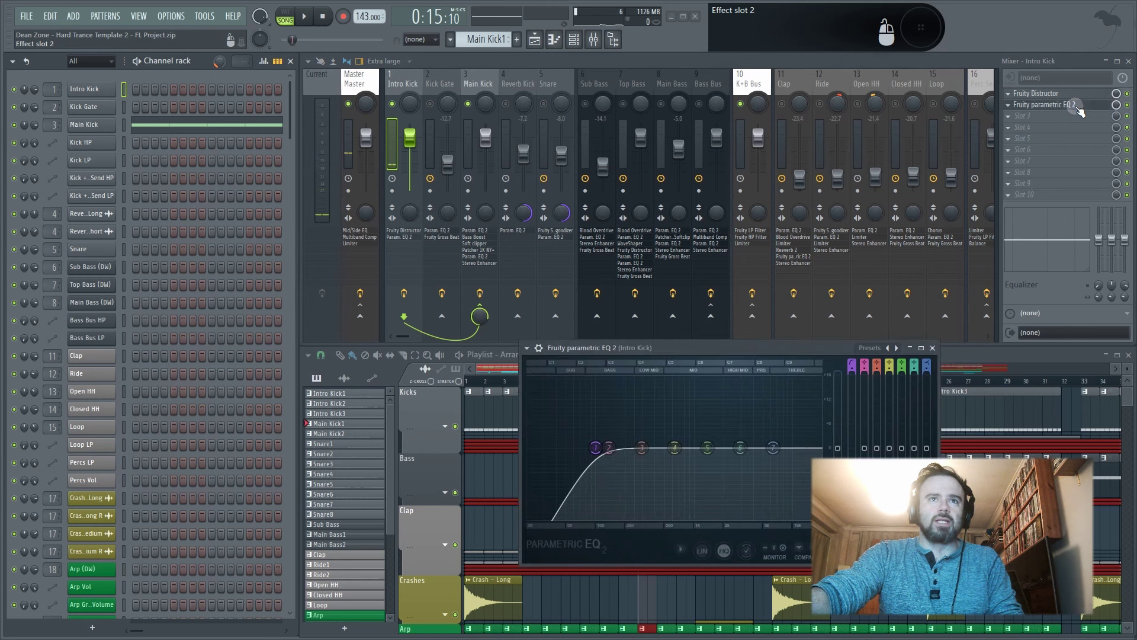
drag(586, 349, 388, 337)
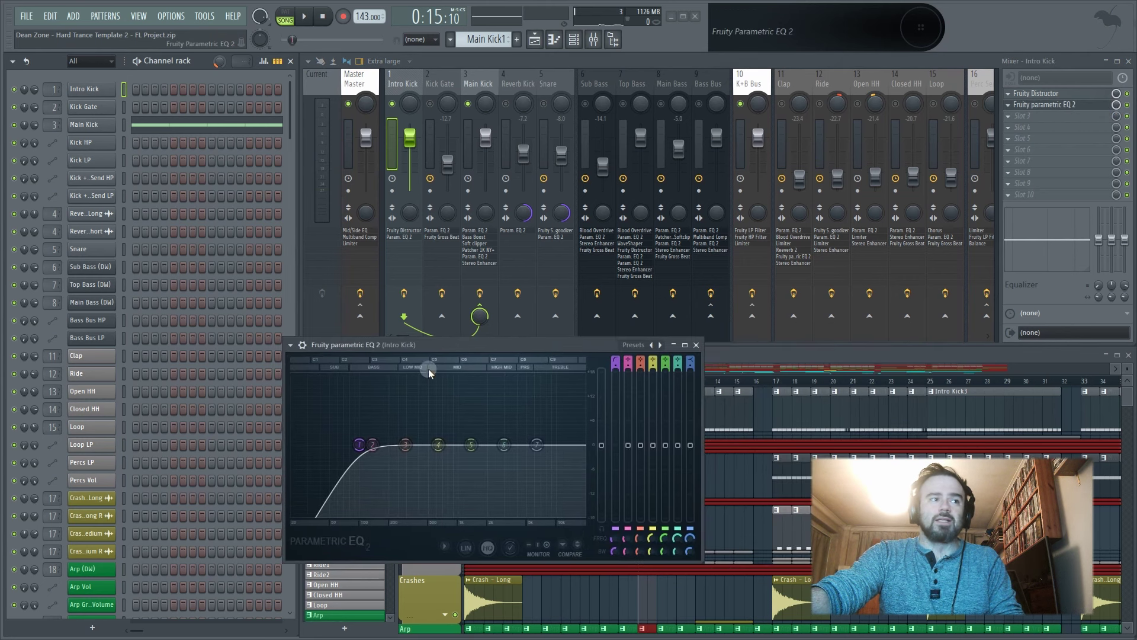
key(space)
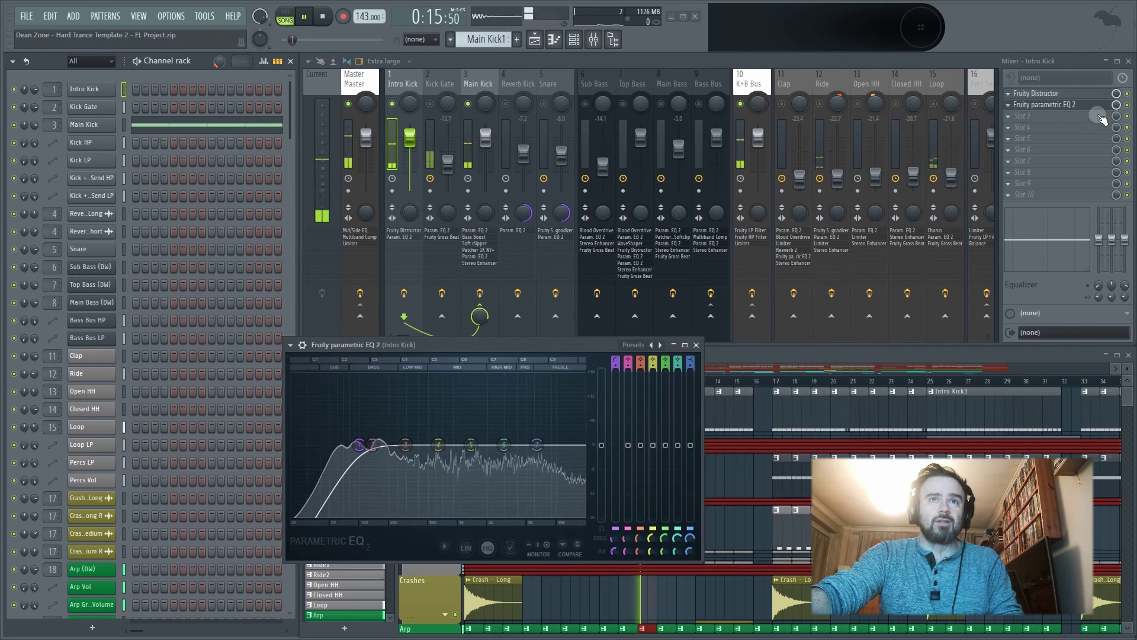
click(1127, 105)
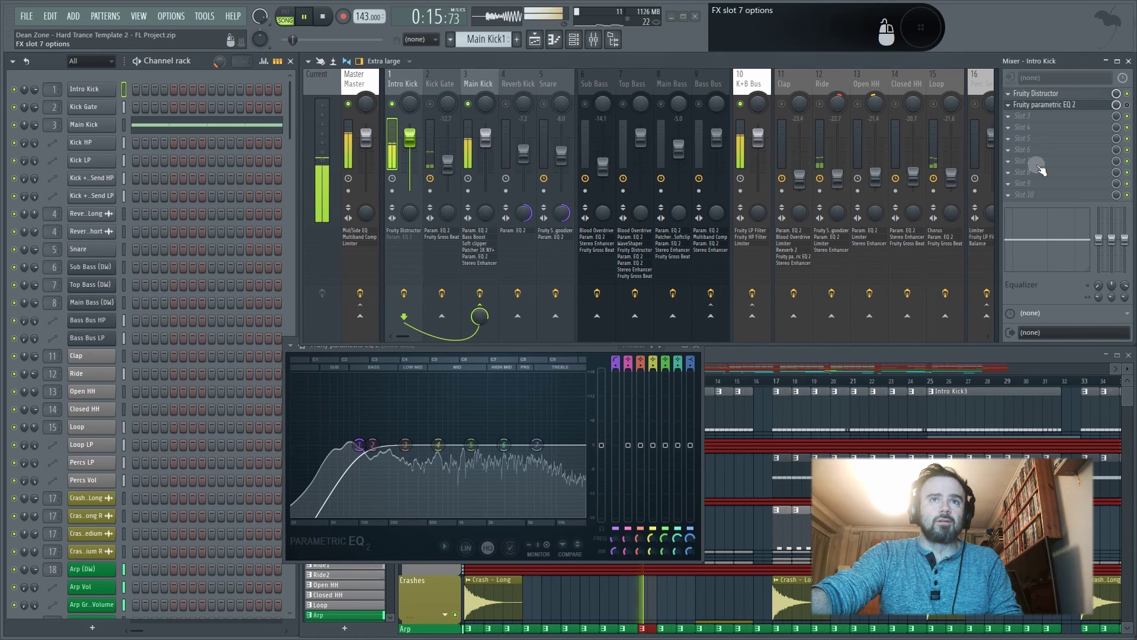
key(space)
click(1116, 105)
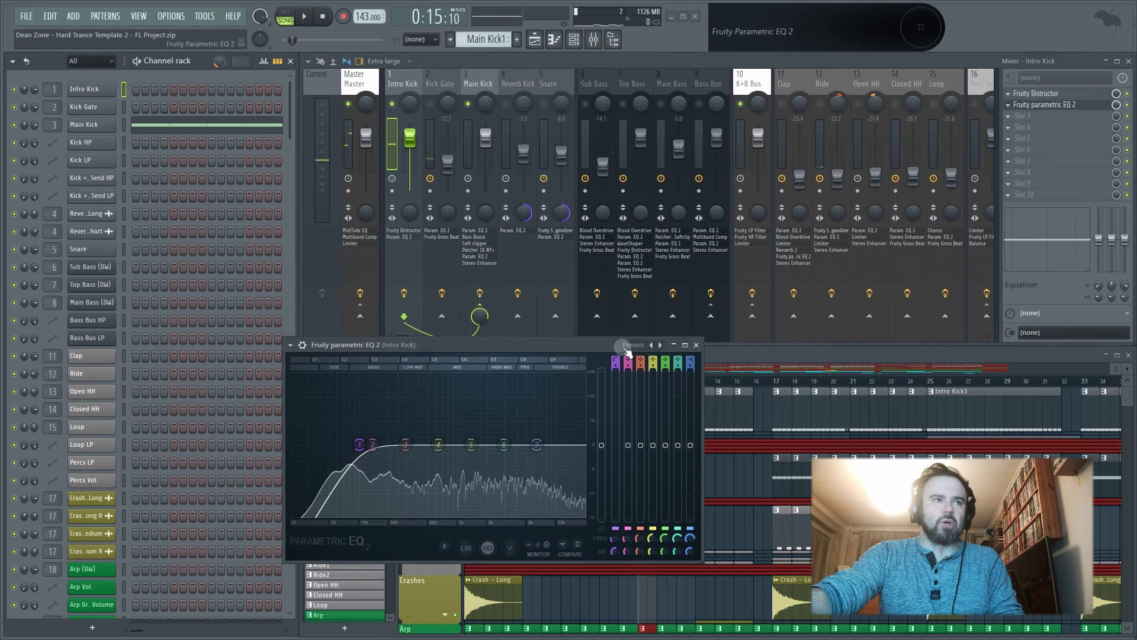
click(701, 346)
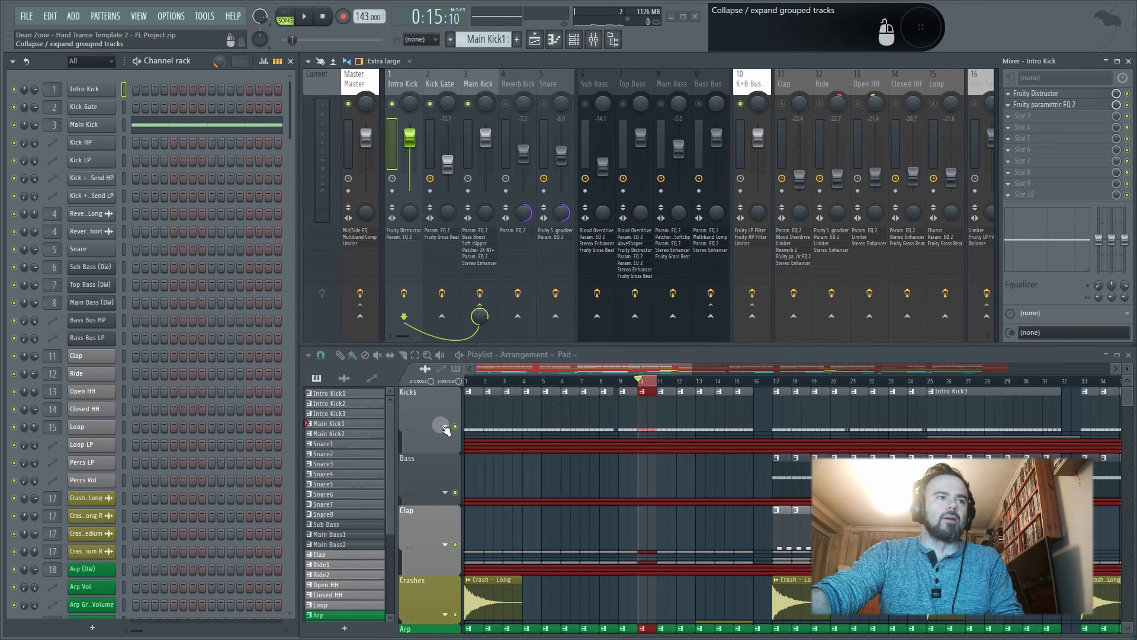
- Expand the Kicks track group in the Playlist and select the Intro Kick1 pattern to show its notes in the Channel rack
click(442, 426)
click(443, 427)
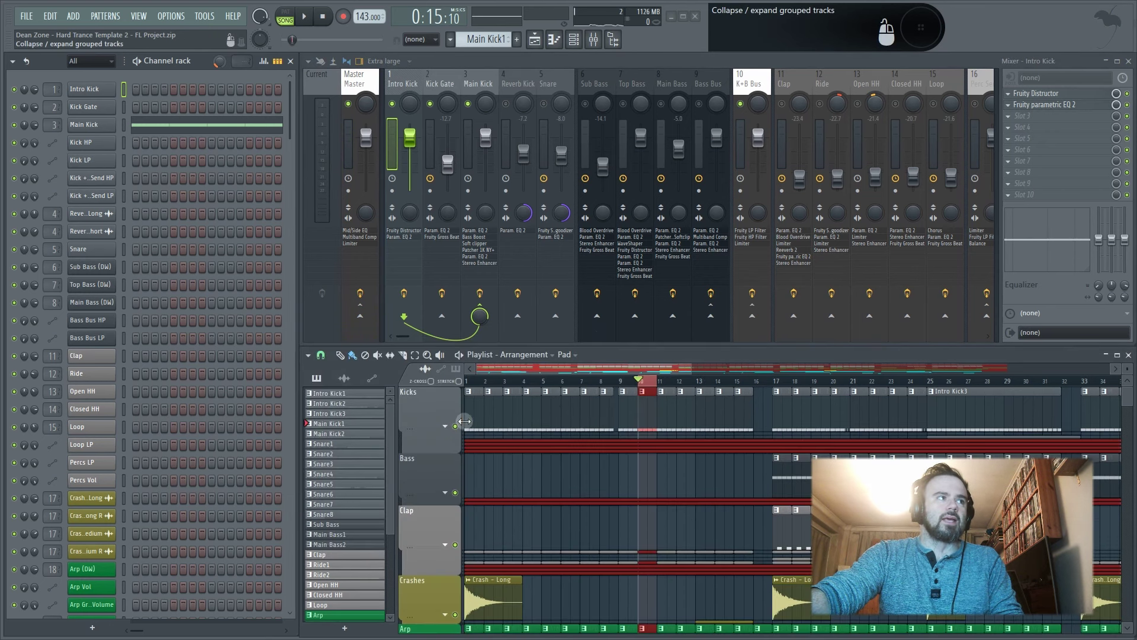
scroll(677, 472, down, 2)
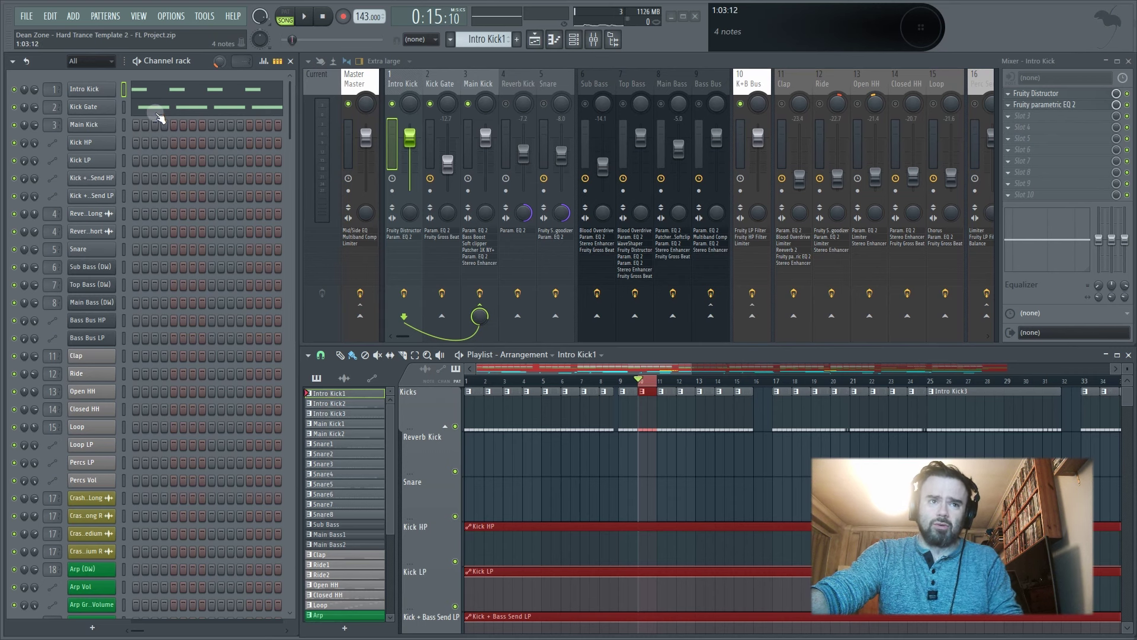
- Mute the Intro Kick channel to audition the Kick Gate by itself, then unmute it and play both together
click(13, 88)
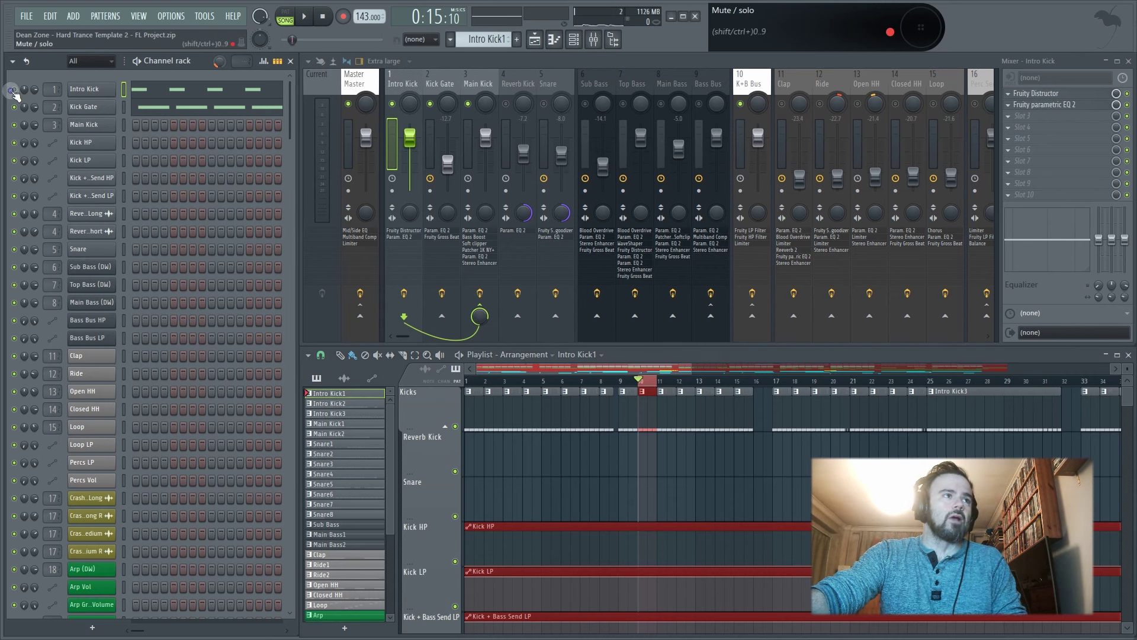
key(space)
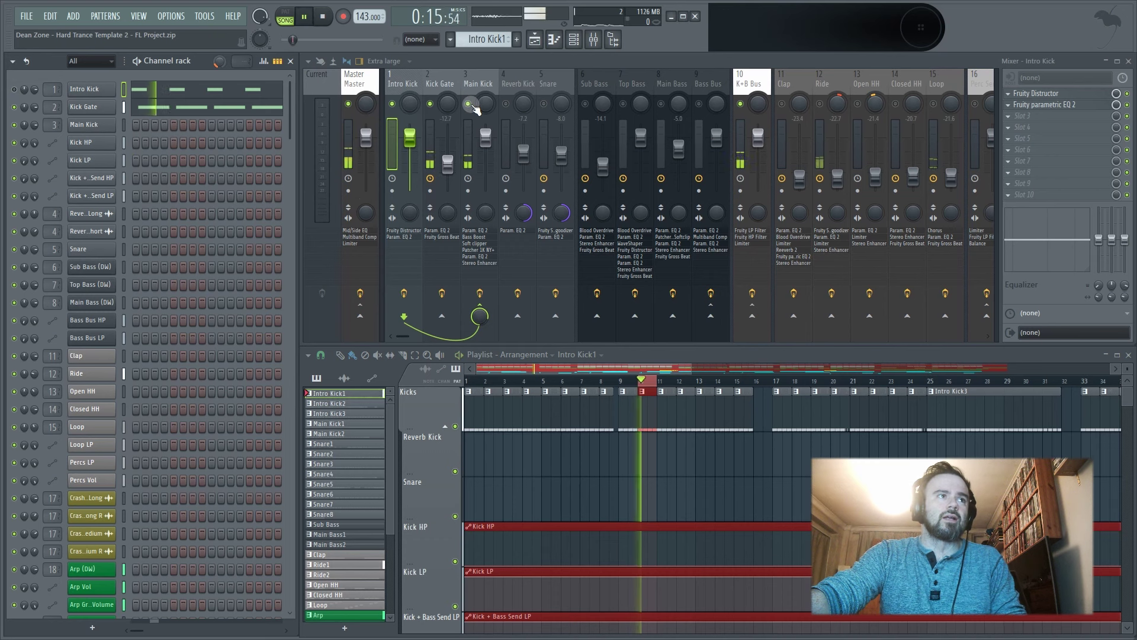
key(space)
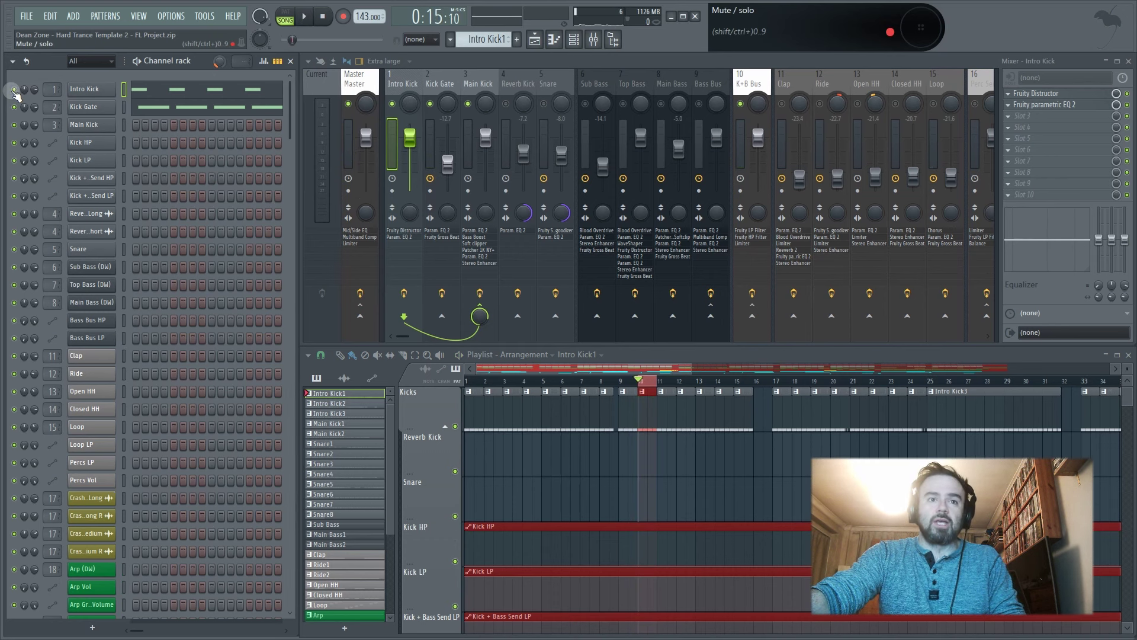
click(14, 89)
key(space)
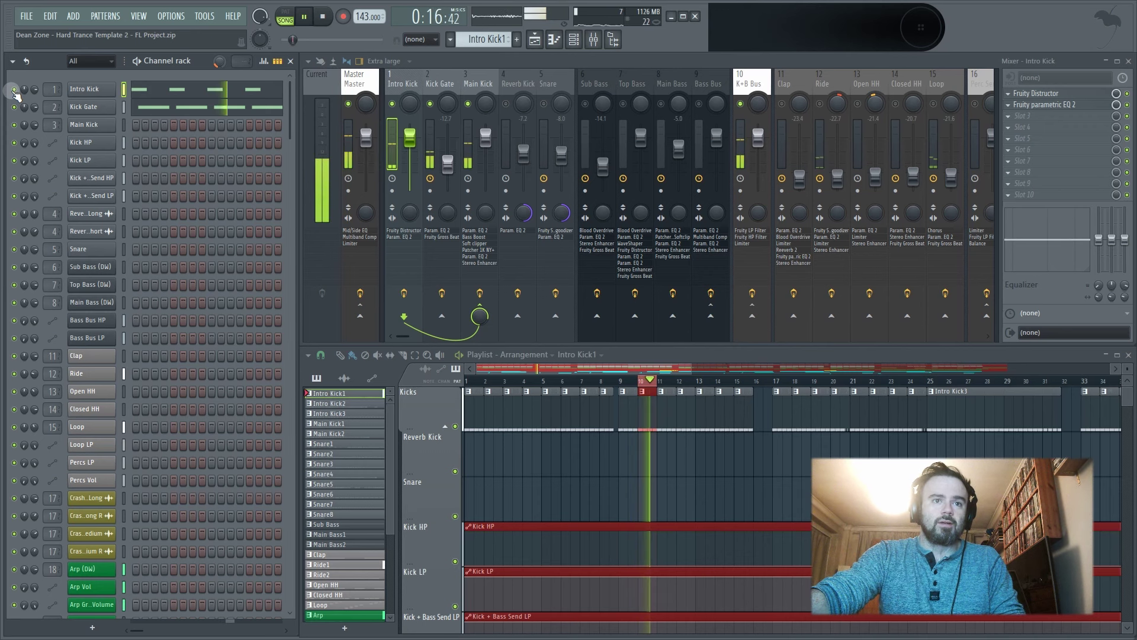
- Open the Kick Gate mixer track's Fruity parametric EQ 2 and play the loop to view its spectrum
key(space)
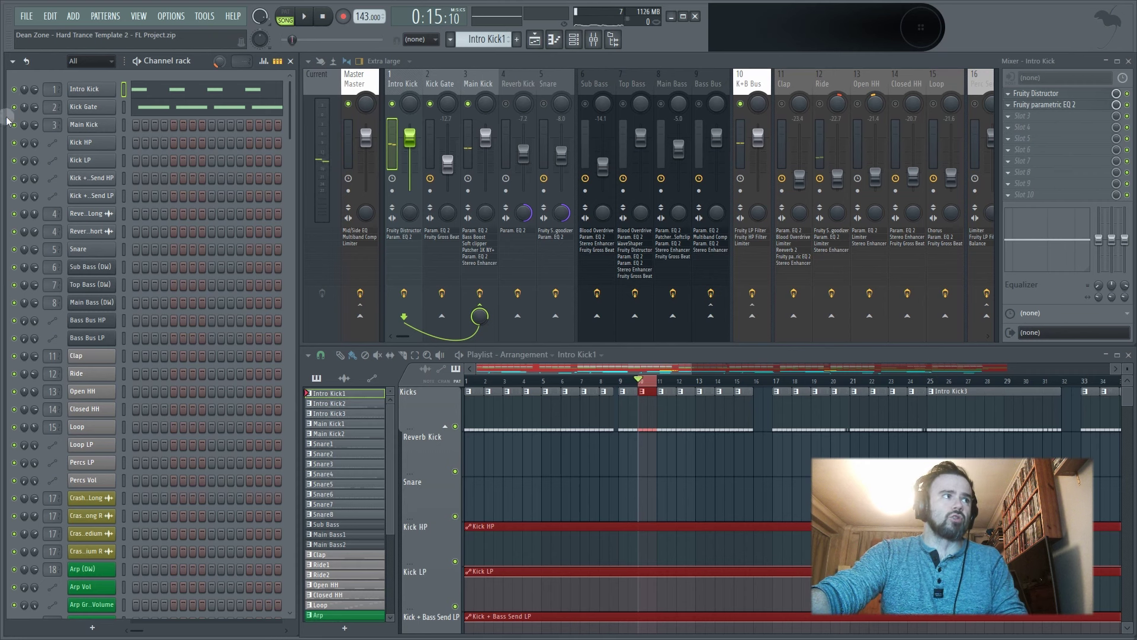
click(441, 89)
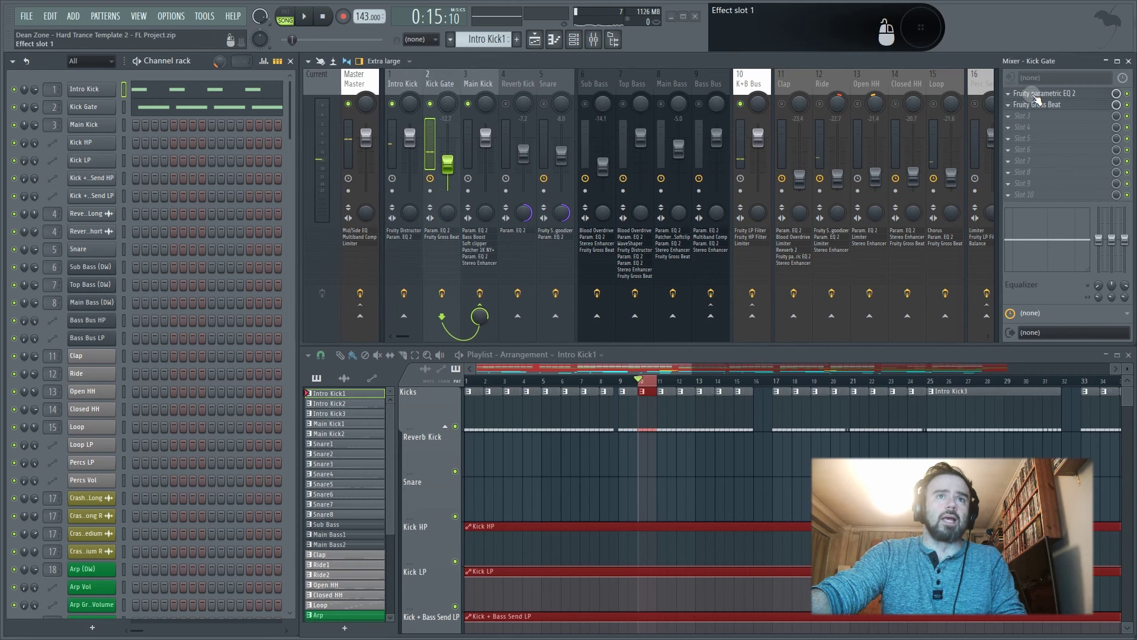
click(1036, 95)
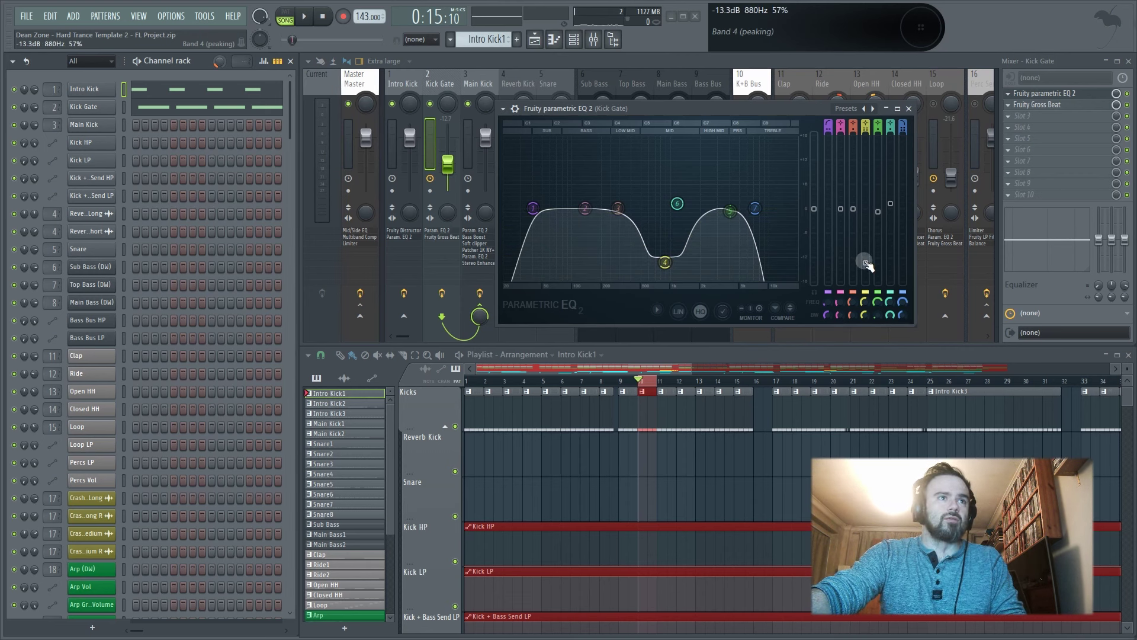
drag(696, 105, 721, 91)
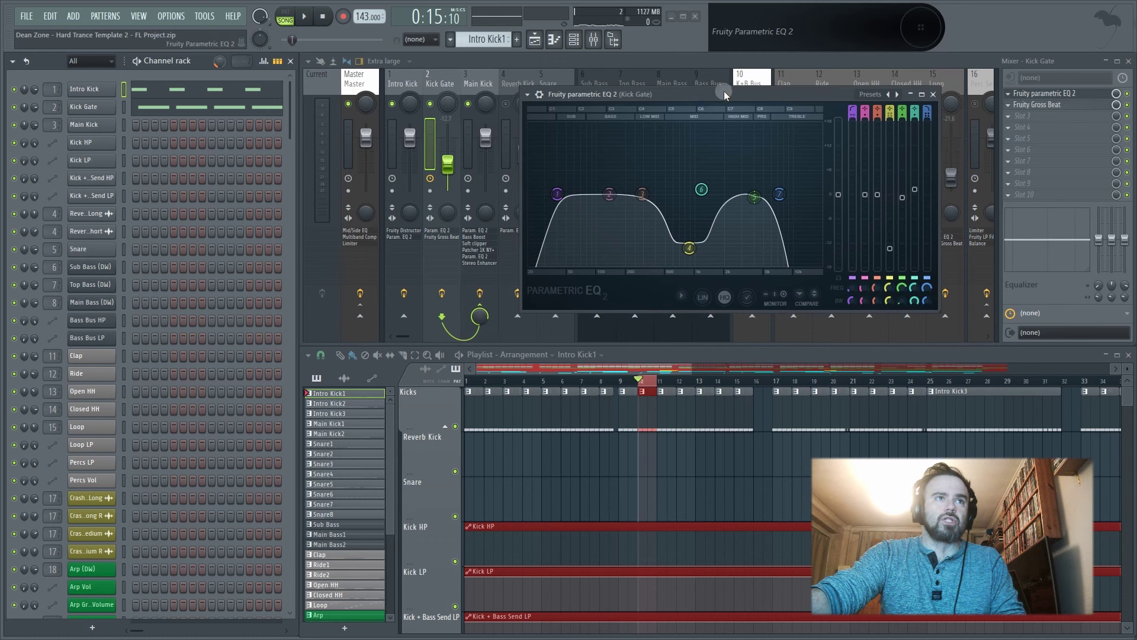
key(space)
- Check the filter type of band 4 in the Kick Gate EQ and nudge its mid-range cut during playback
right_click(690, 249)
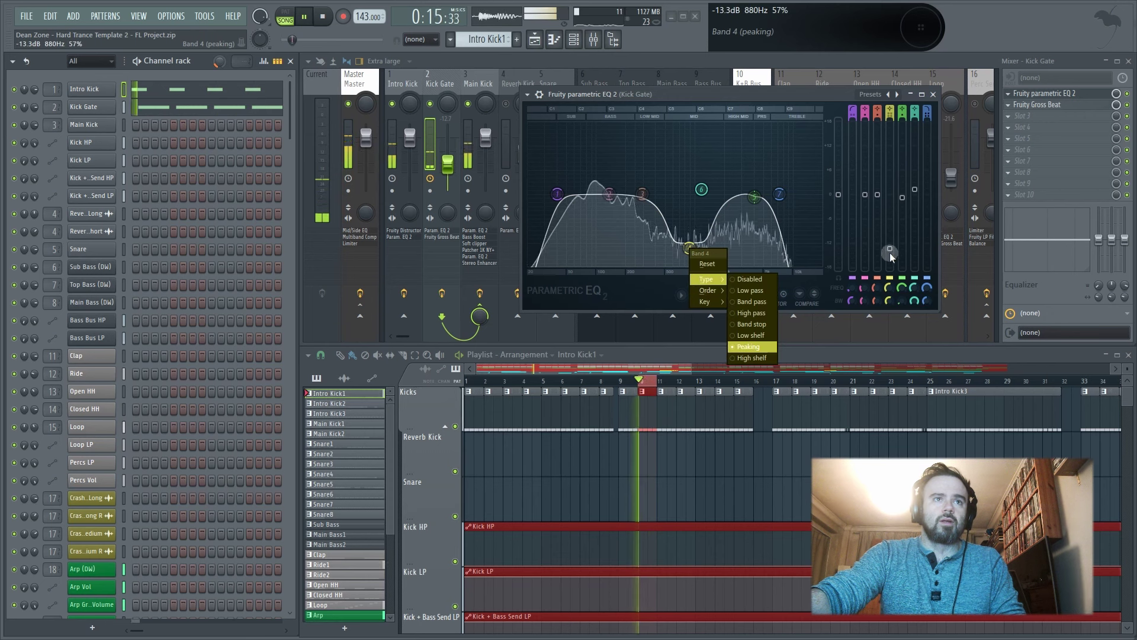
right_click(890, 252)
click(692, 255)
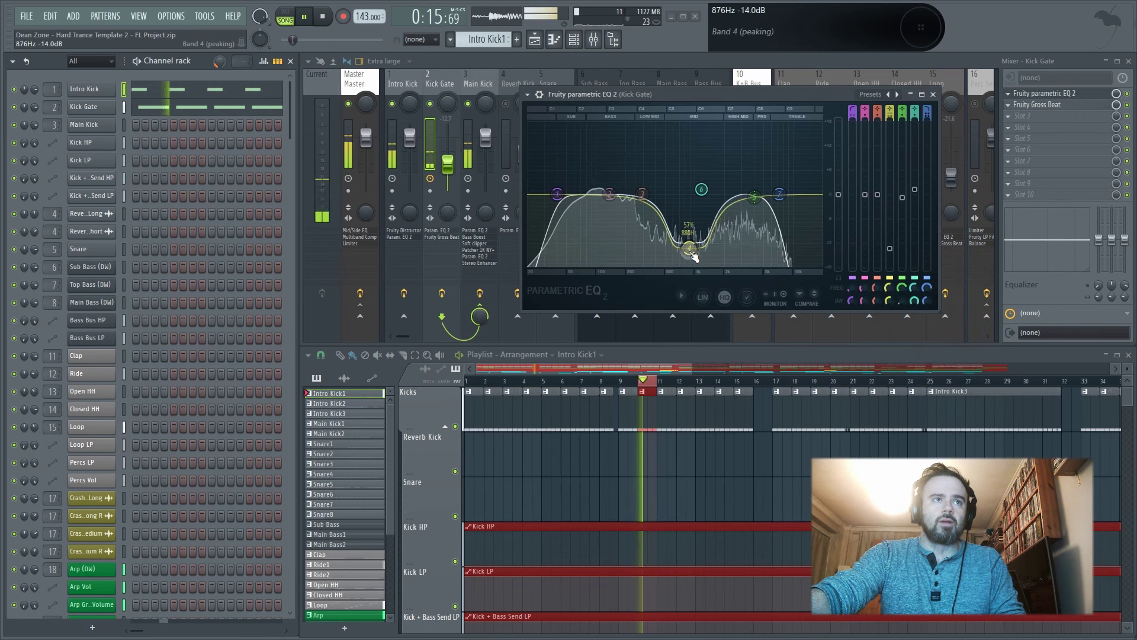
mouse_move(690, 250)
mouse_down()
mouse_move(687, 193)
mouse_move(688, 245)
mouse_up()
key(space)
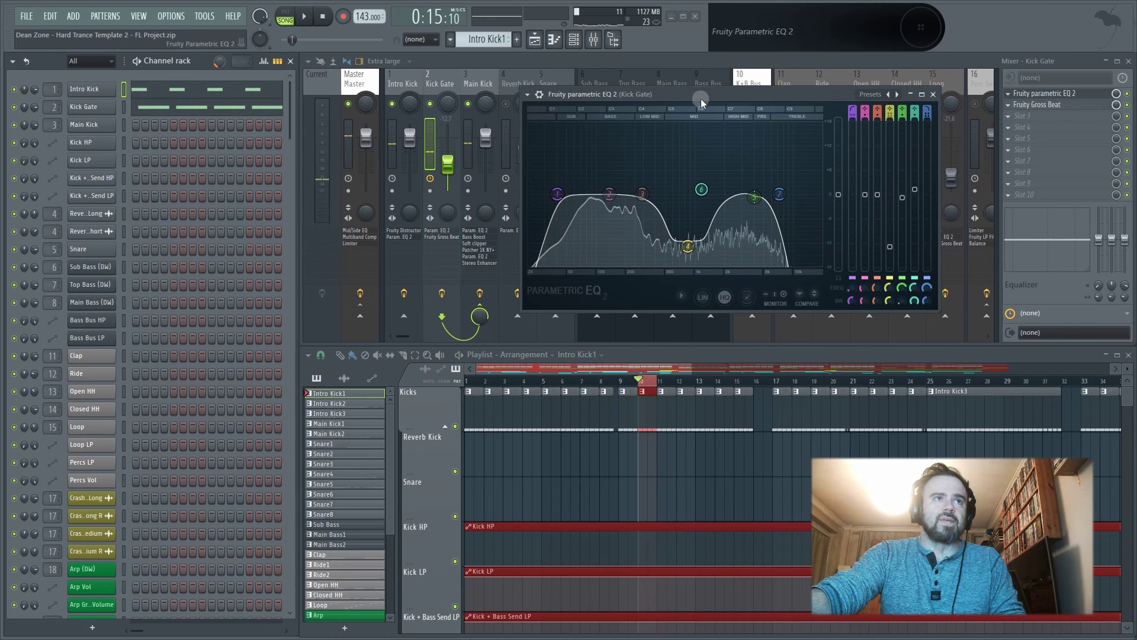
- Examine the Kick Gate EQ's high-pass and upper bands while the loop plays, then close the EQ
drag(701, 91, 708, 86)
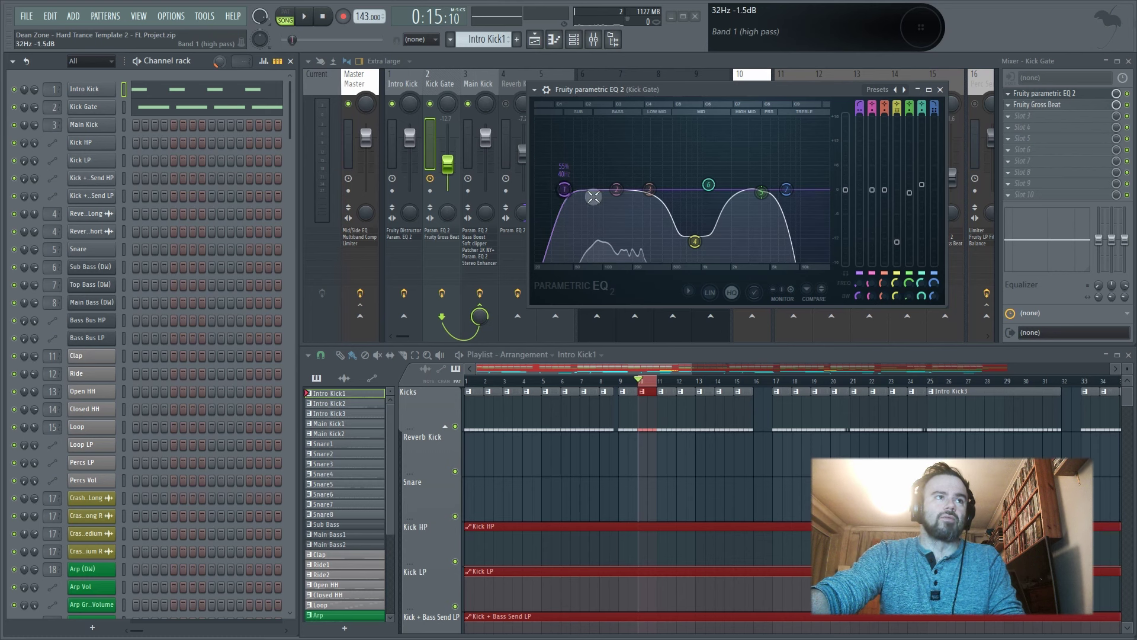
key(space)
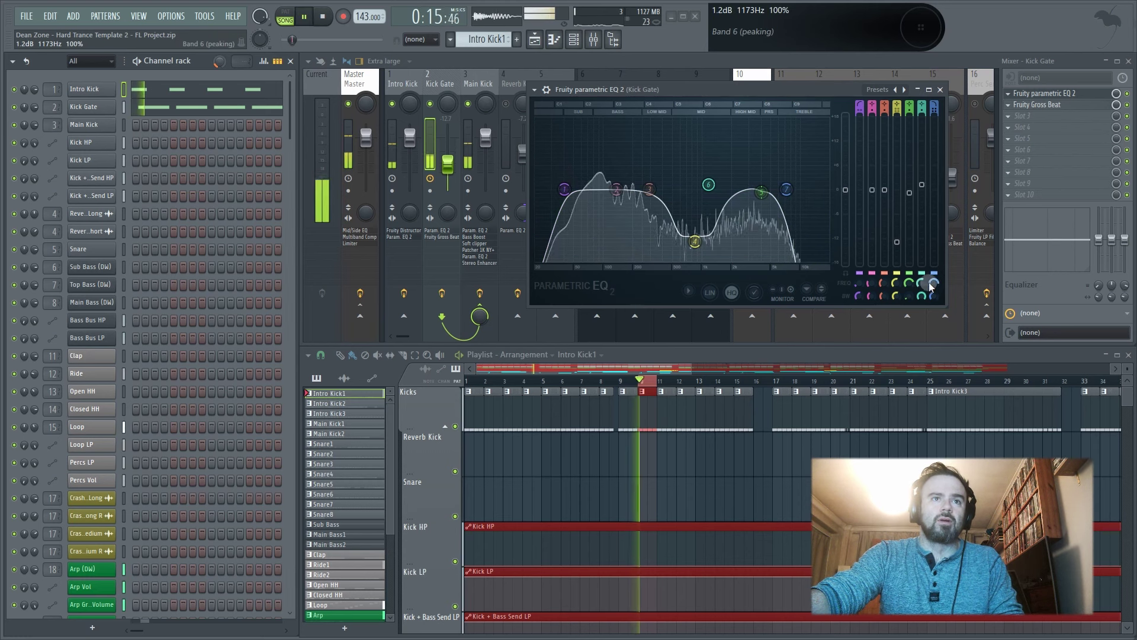
mouse_move(786, 189)
mouse_down()
mouse_move(828, 190)
mouse_move(786, 188)
mouse_up()
key(space)
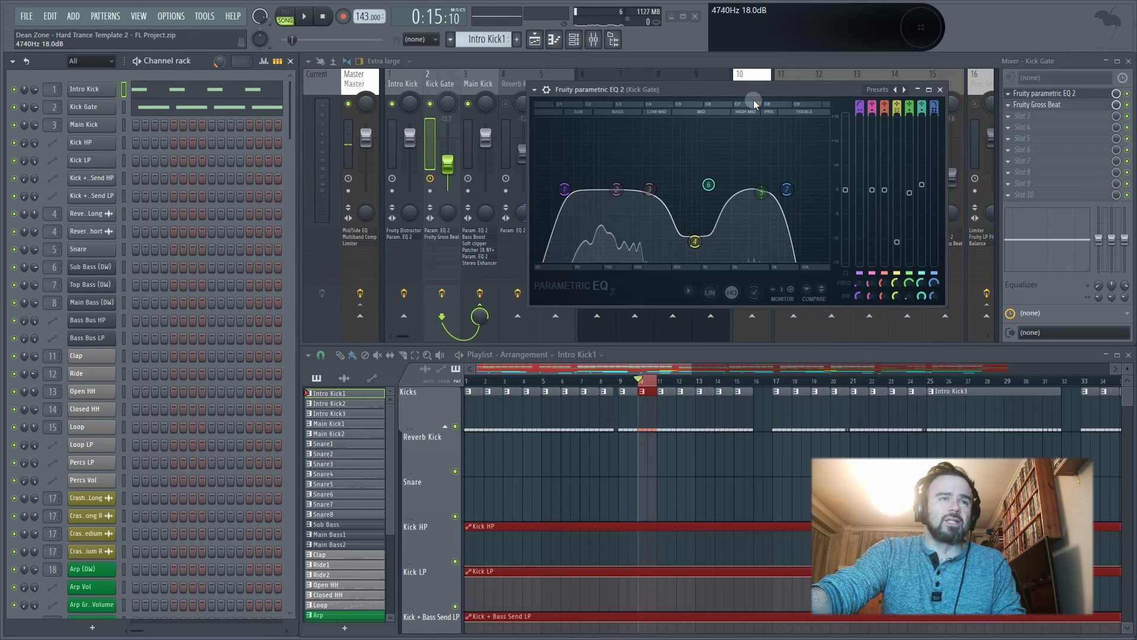
click(941, 90)
- Select the Main Kick mixer track, set the Playlist loop to bar 36 and audition it
click(477, 135)
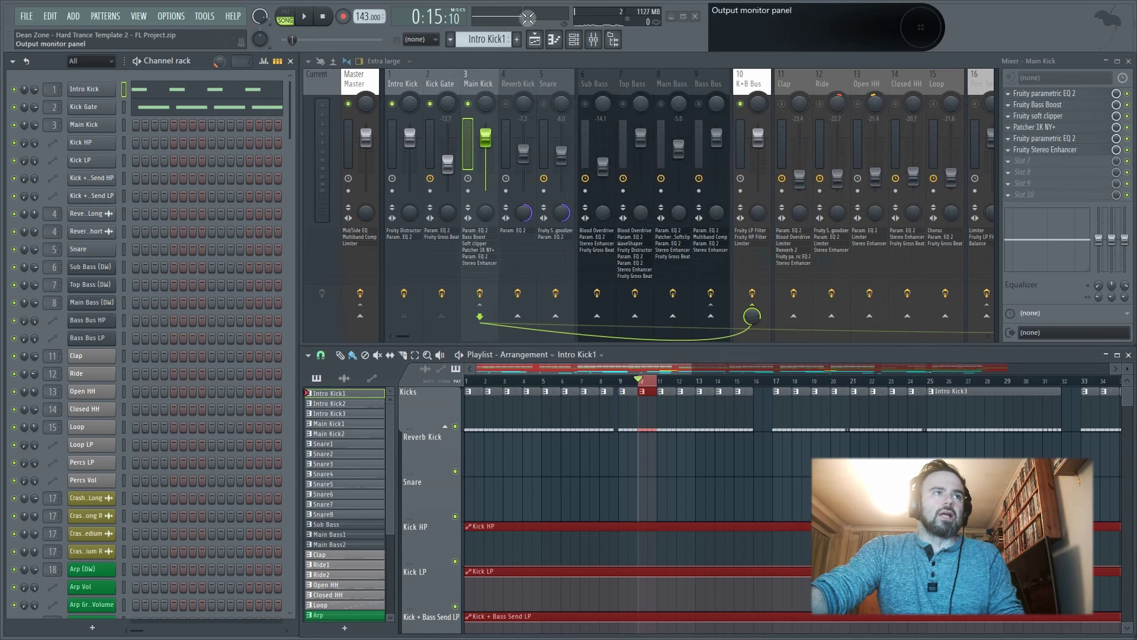
scroll(691, 451, down, 2)
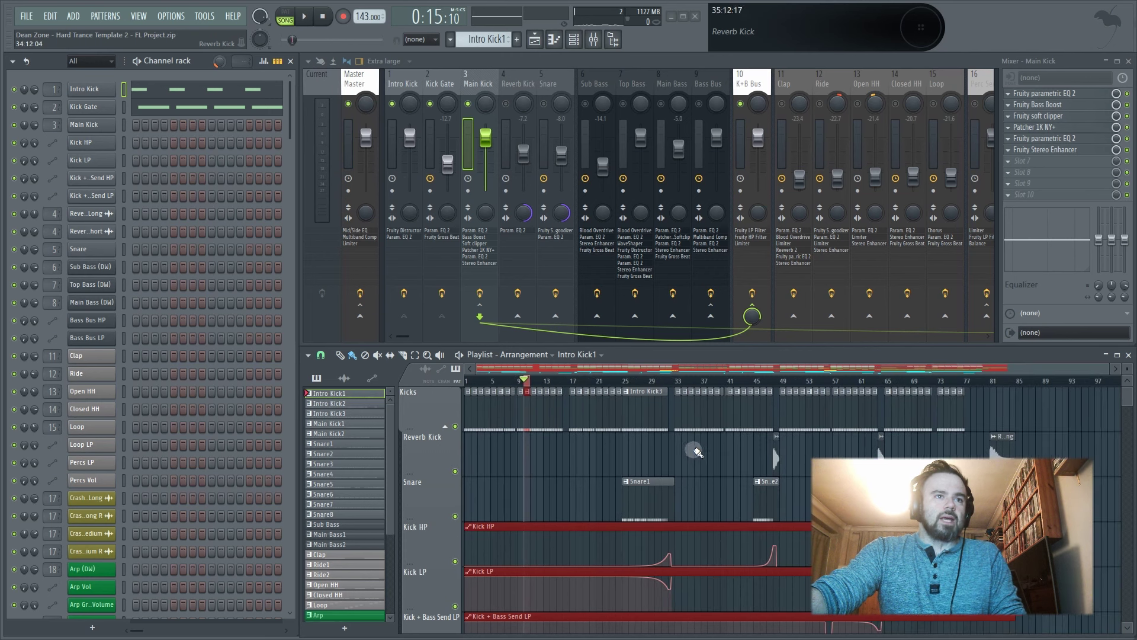
scroll(703, 437, up, 5)
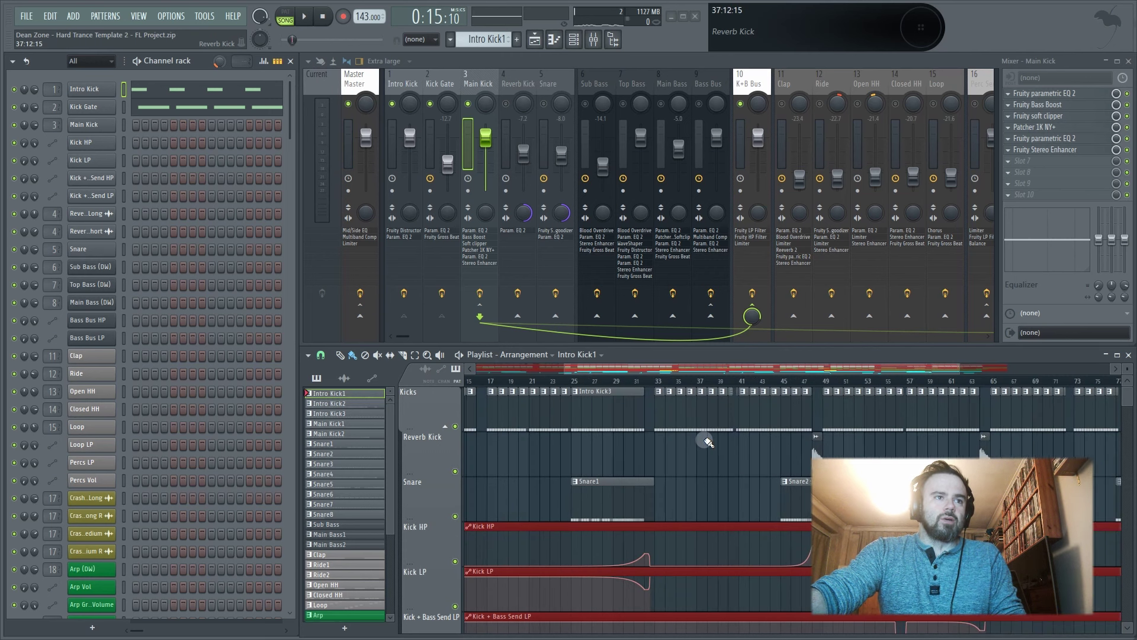
click(670, 382)
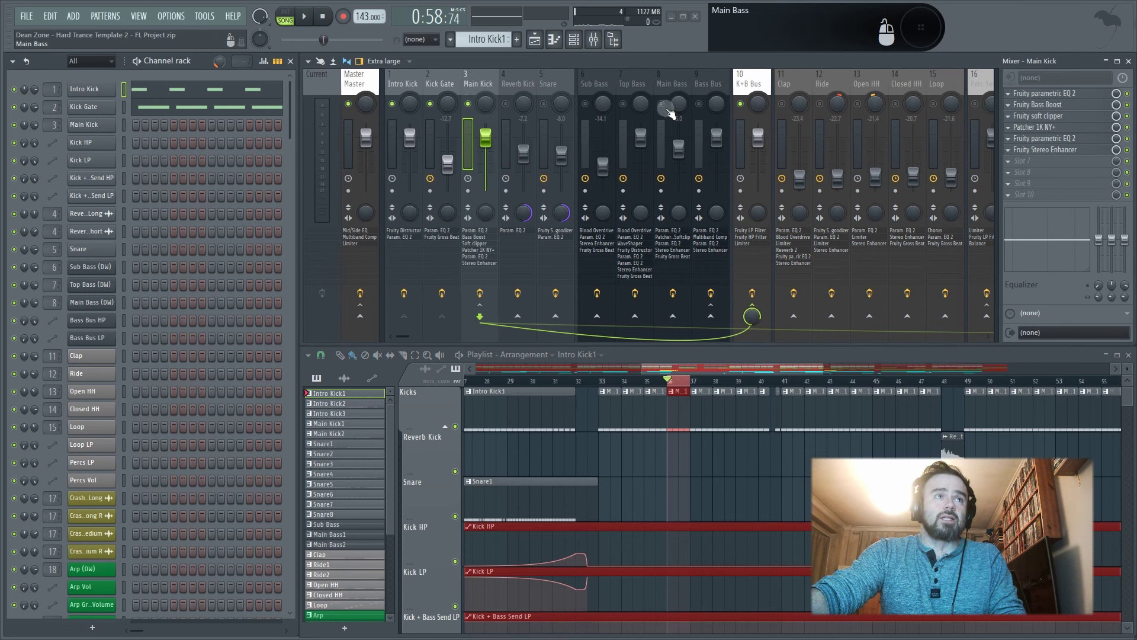
key(space)
key(space)
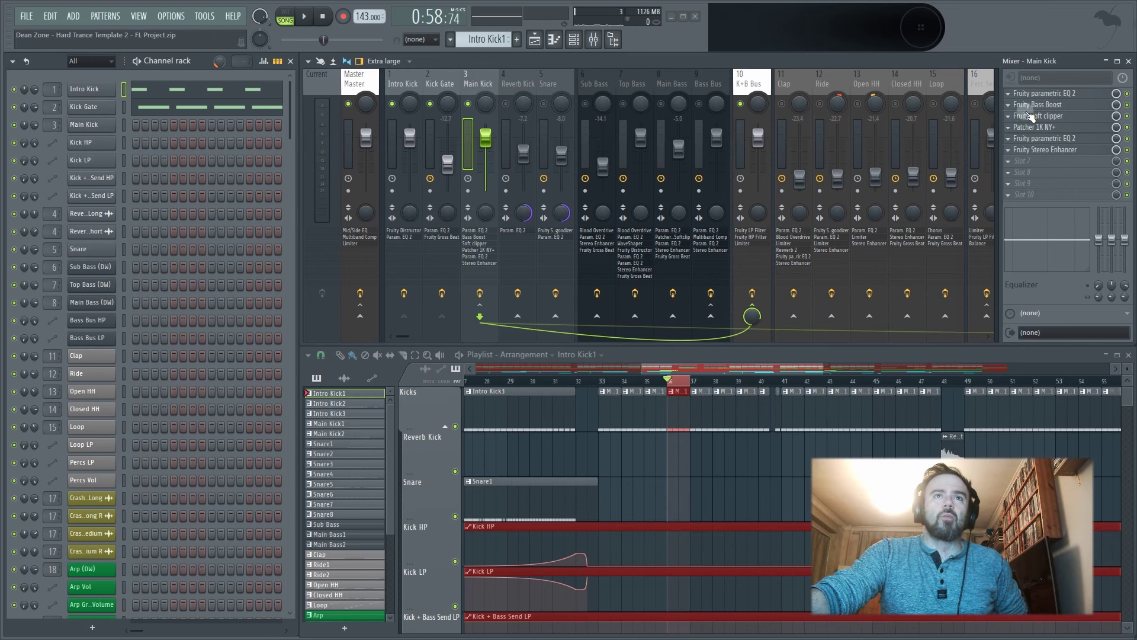
- Open the first Fruity parametric EQ 2 on the Main Kick and compare the loop with it bypassed and enabled
click(1058, 97)
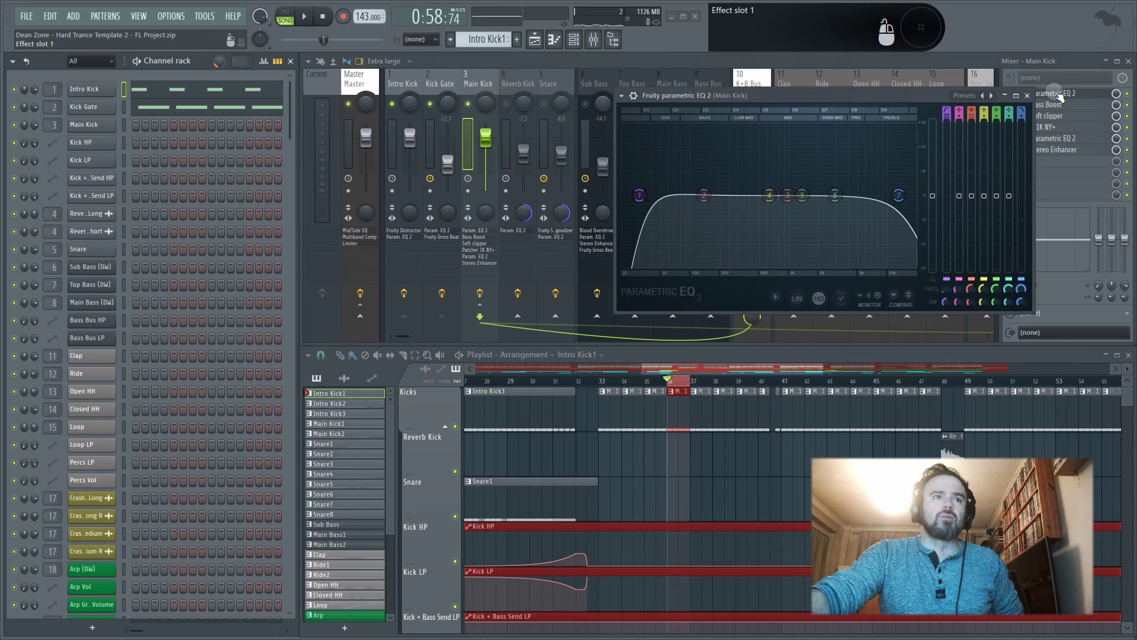
drag(852, 96, 734, 87)
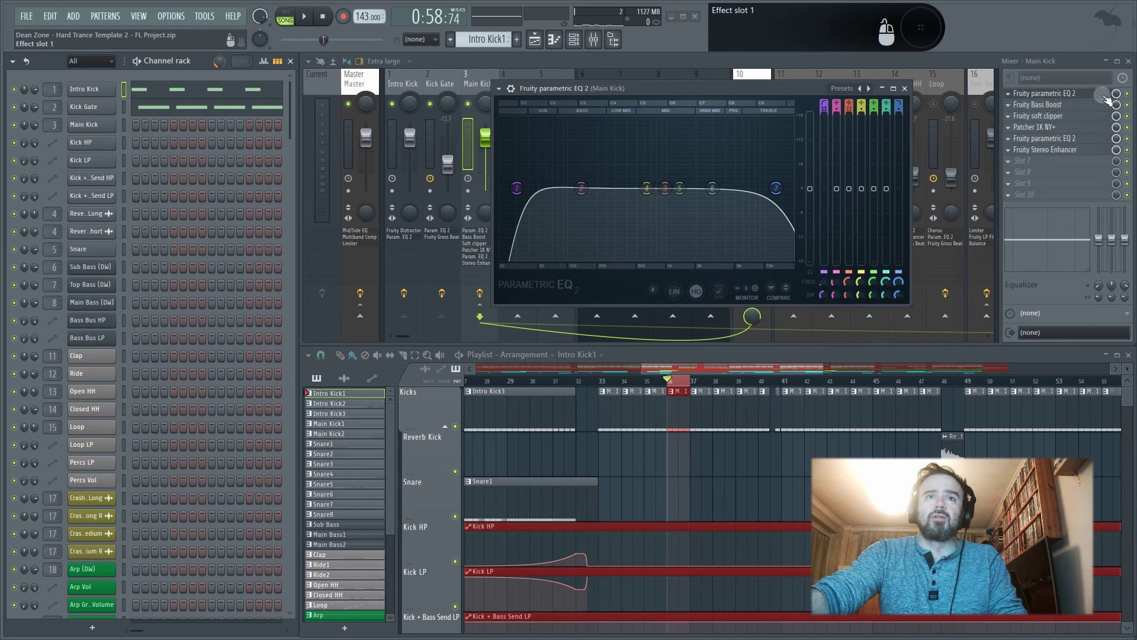
key(space)
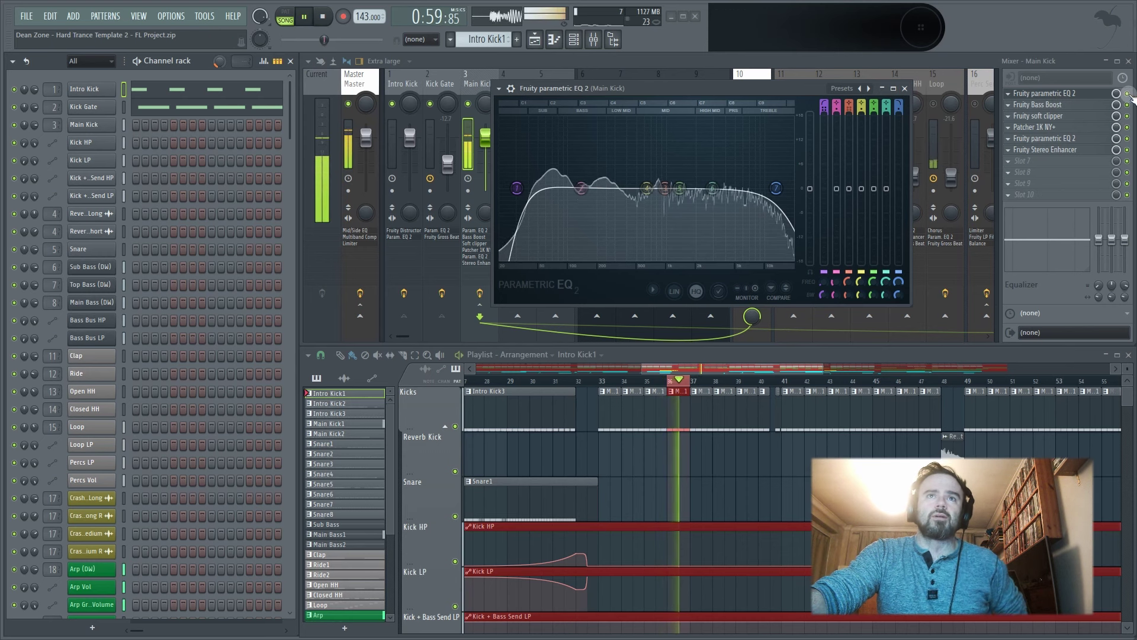
click(1127, 94)
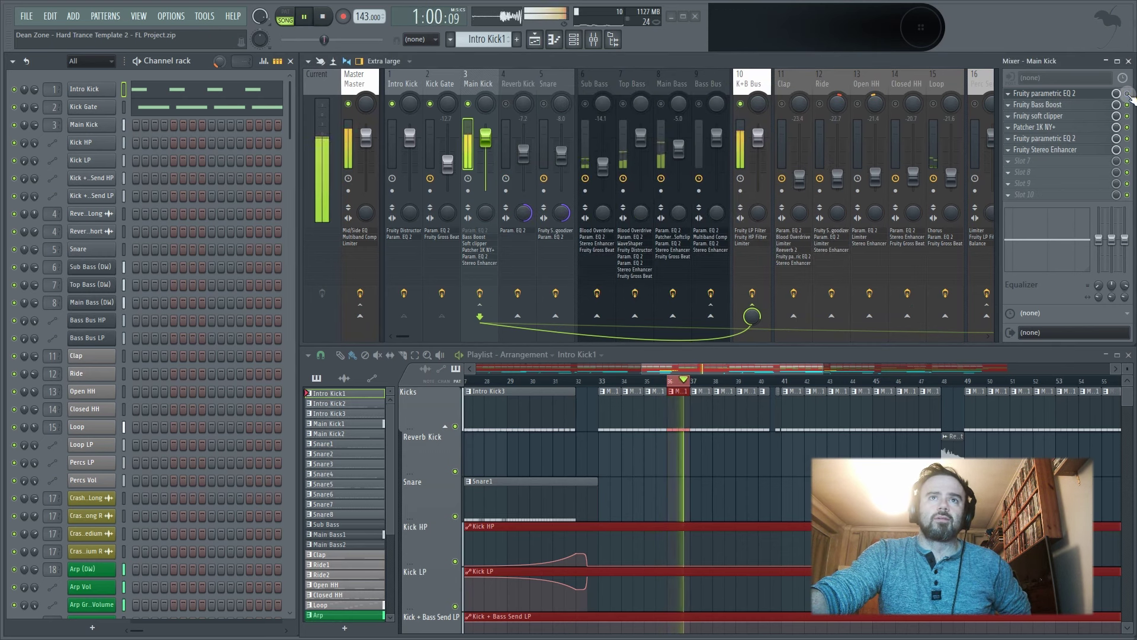
key(space)
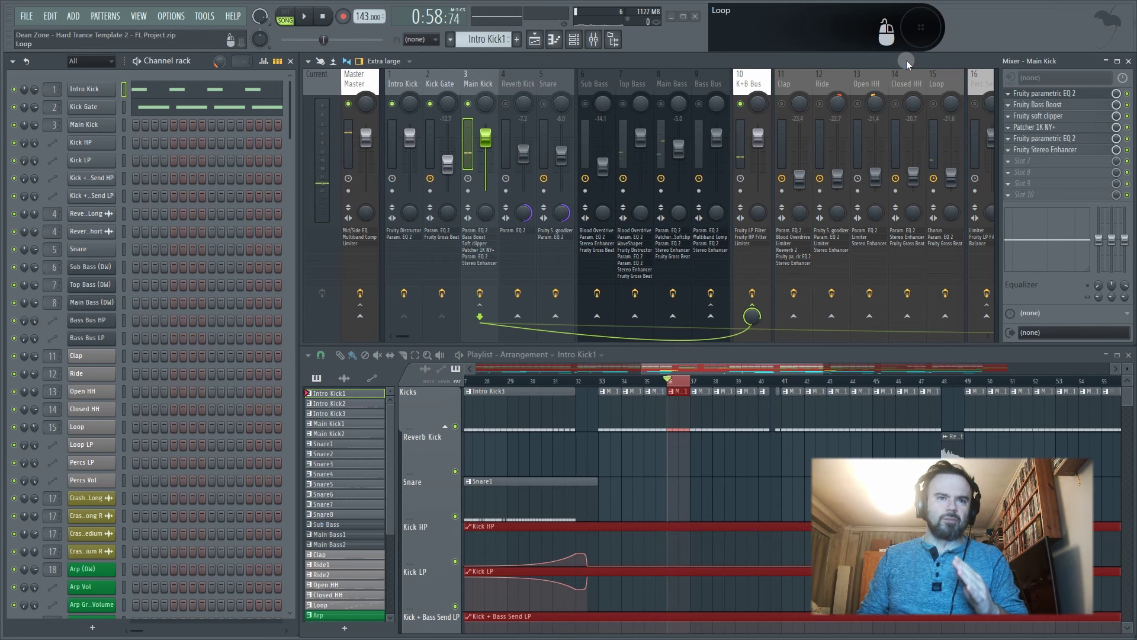
- Open the Main Kick's Fruity Bass Boost and compare the loop with it bypassed and enabled
click(1060, 106)
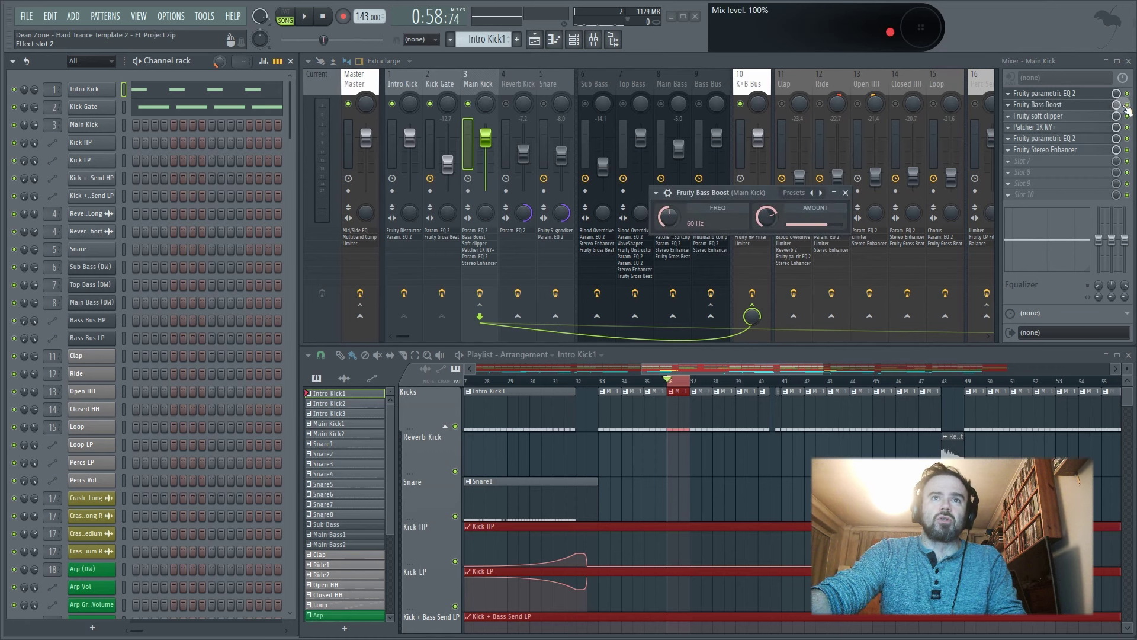
key(space)
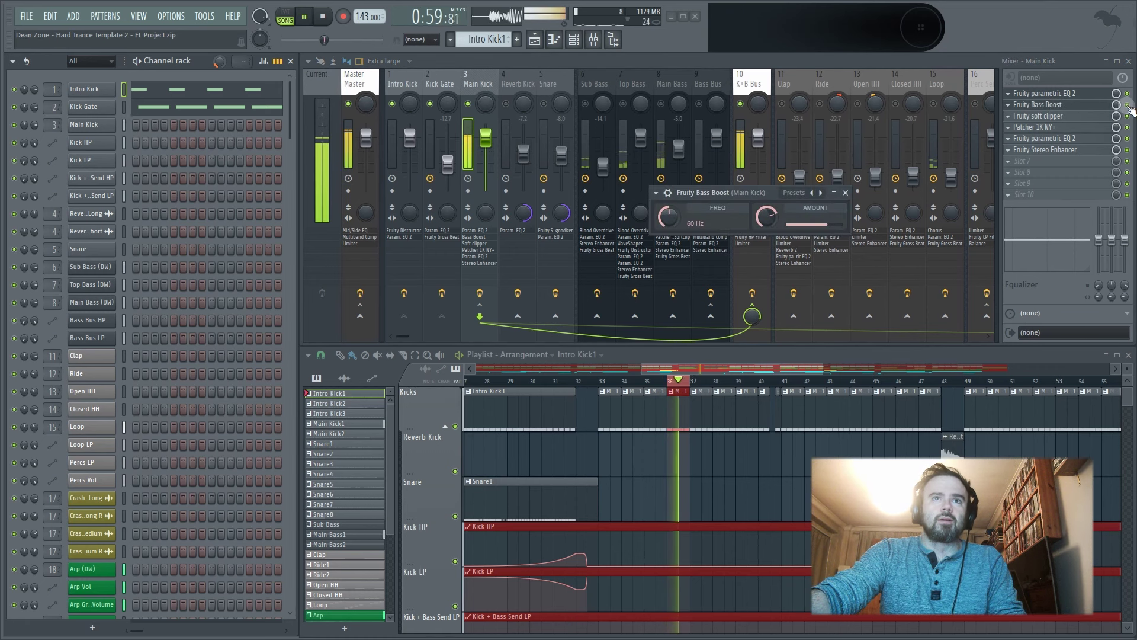
click(1128, 104)
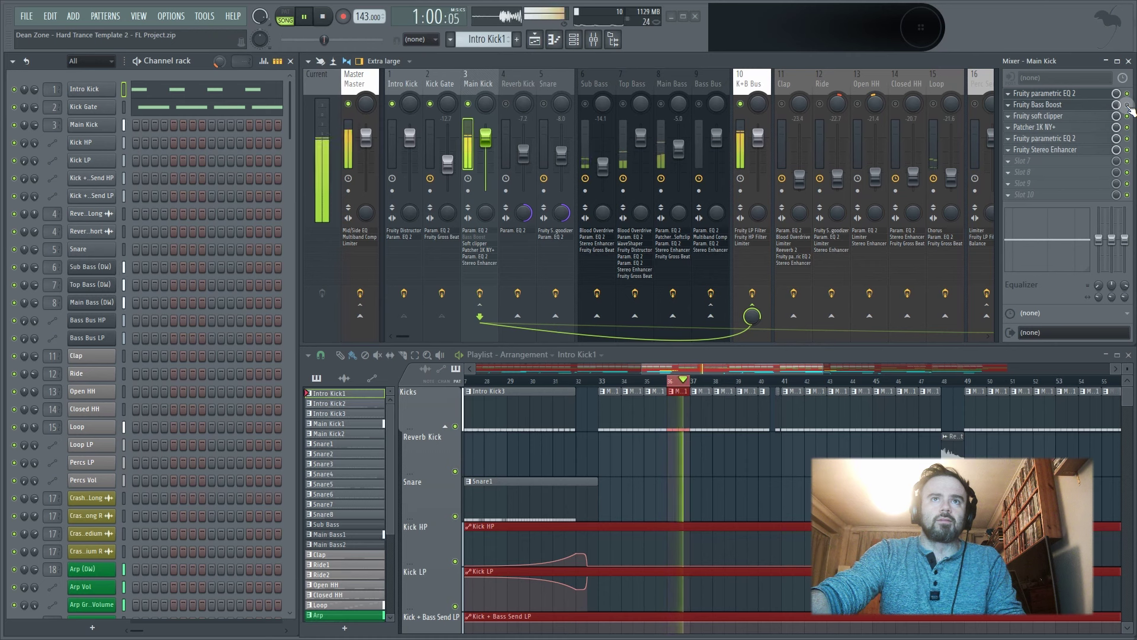
key(space)
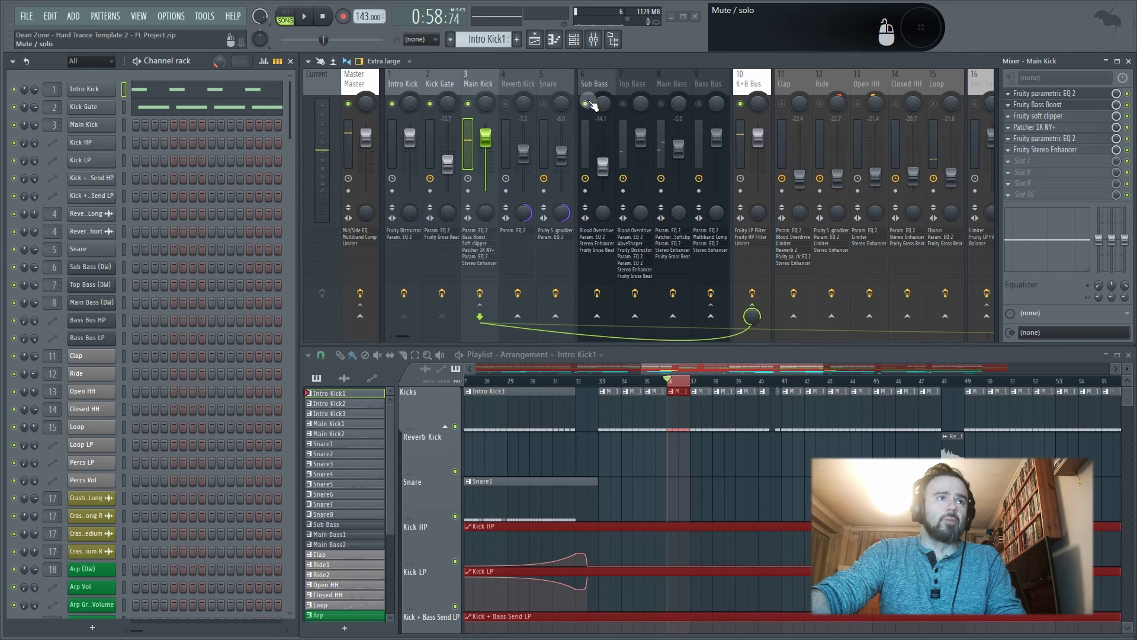
- Unmute the Sub Bass, Top Bass, Main Bass and Bass Bus tracks, compare Bass Boost bypassed and enabled against them, then mute the Bass Bus
click(623, 104)
click(661, 103)
click(699, 104)
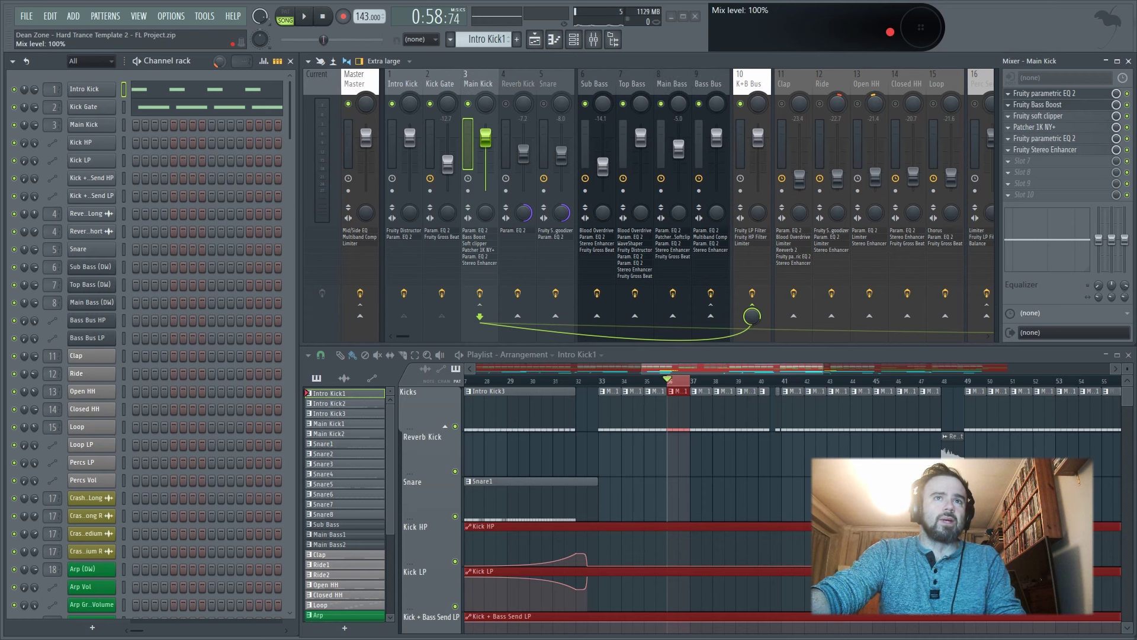
click(1128, 106)
key(space)
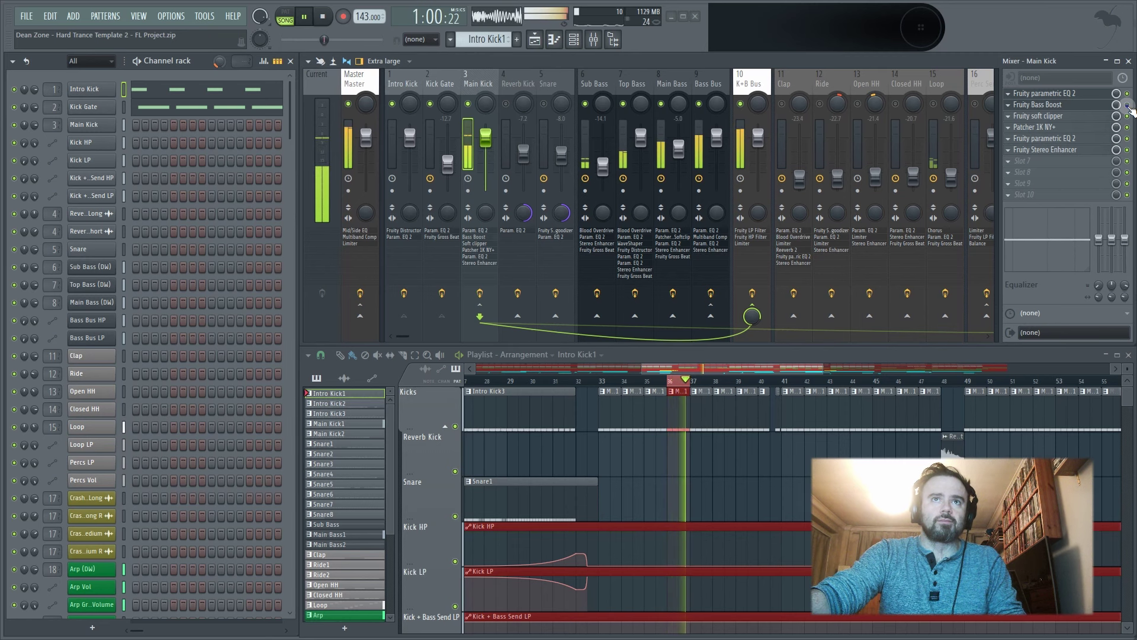
key(space)
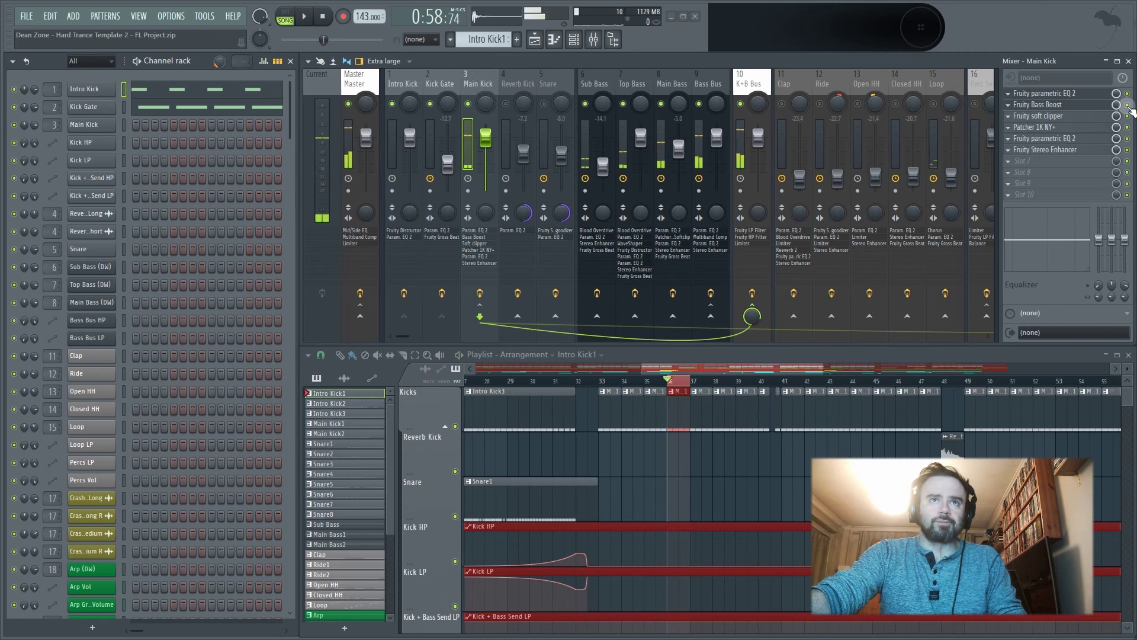
click(699, 104)
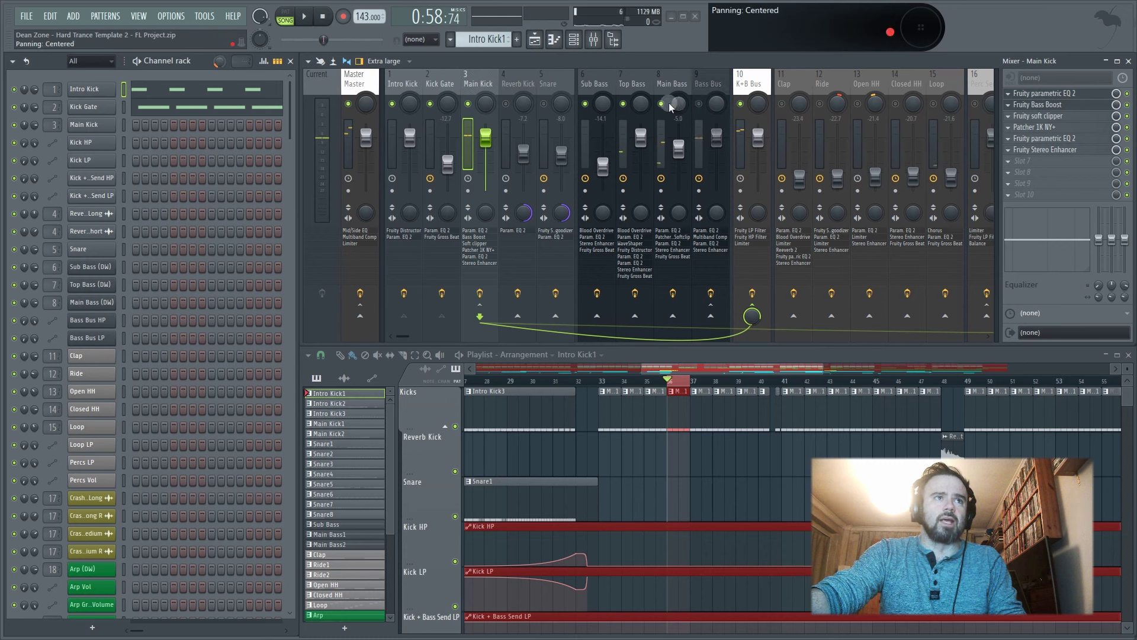
- Open the Main Kick's Fruity soft clipper and compare the loop with it bypassed and enabled
click(1055, 117)
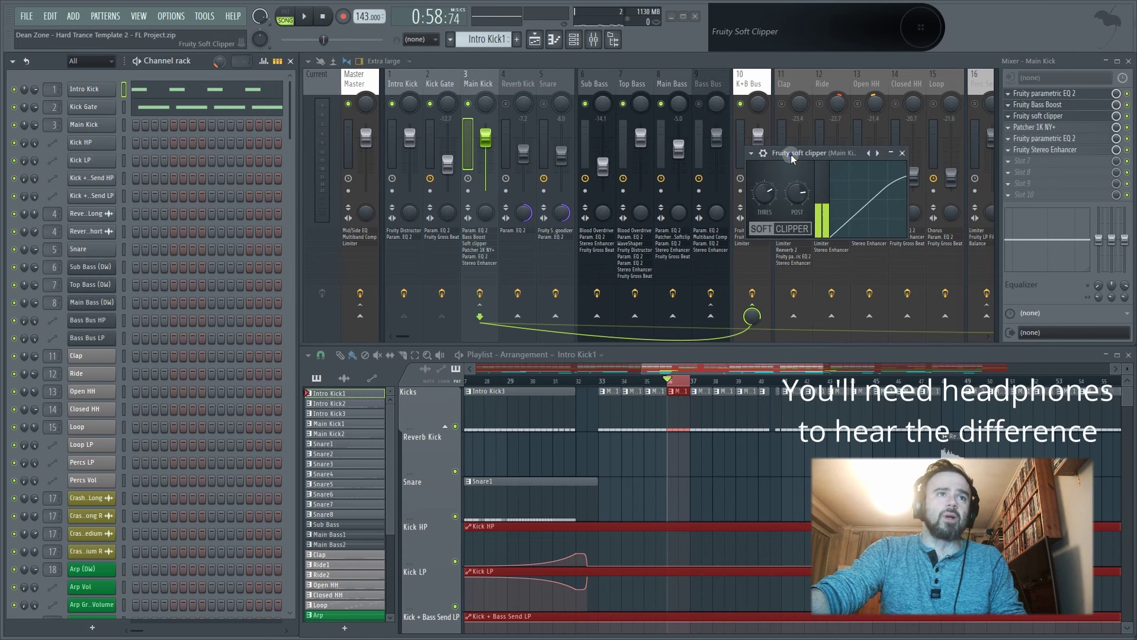
drag(791, 154, 739, 122)
key(space)
click(1128, 116)
click(1127, 117)
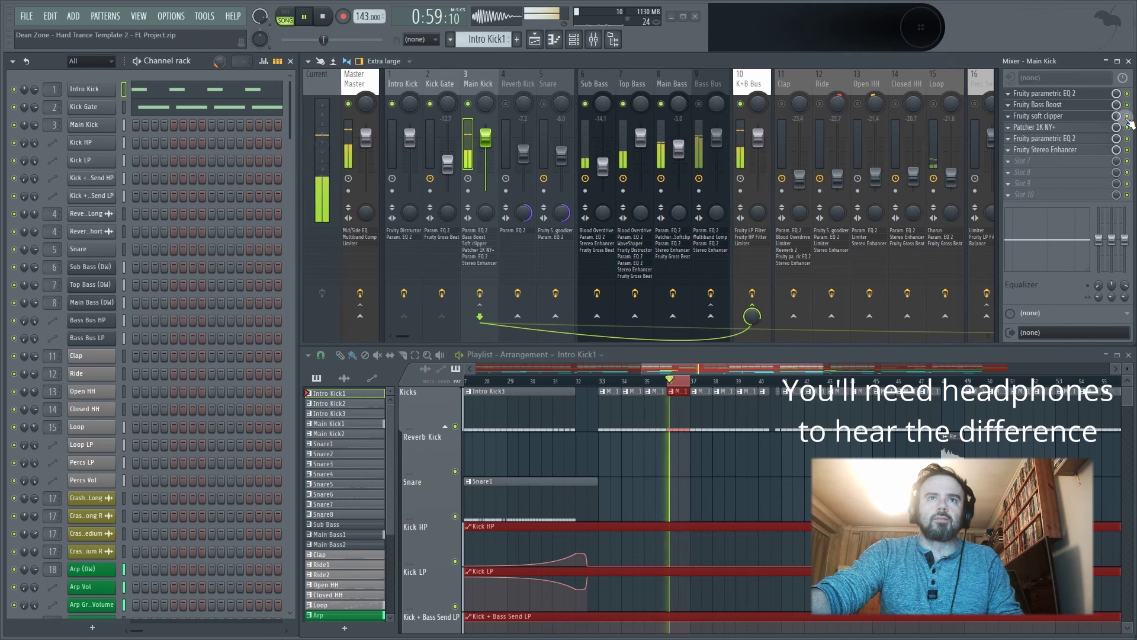
key(space)
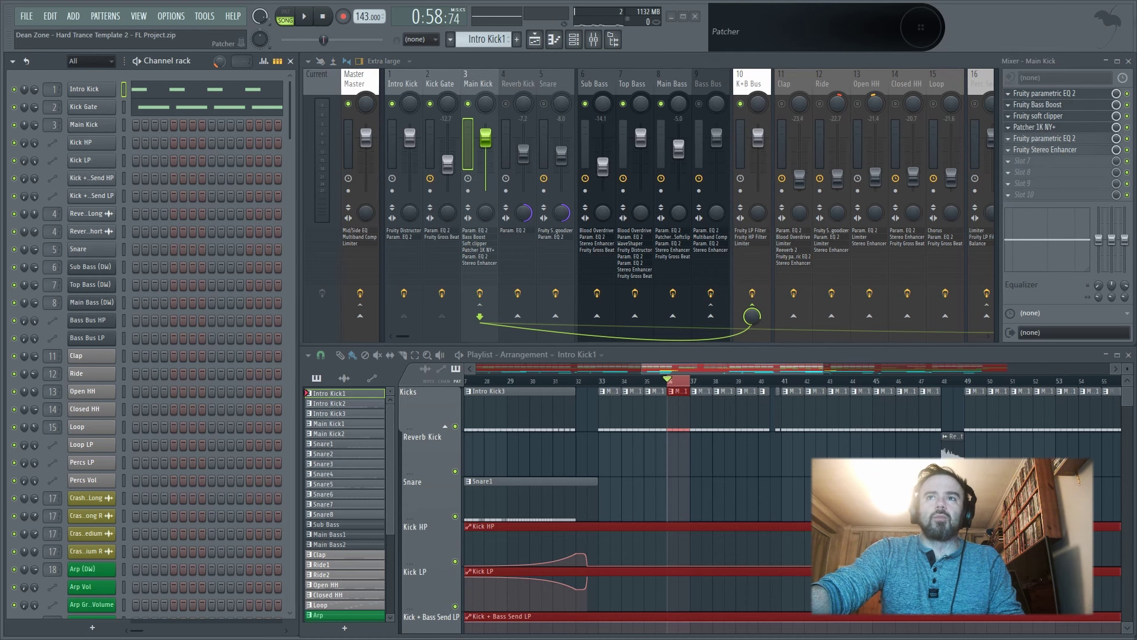
- Bring the Main Kick's Patcher 1K NY+ parallel compressor into view and examine its single control knob
drag(1136, 197, 706, 125)
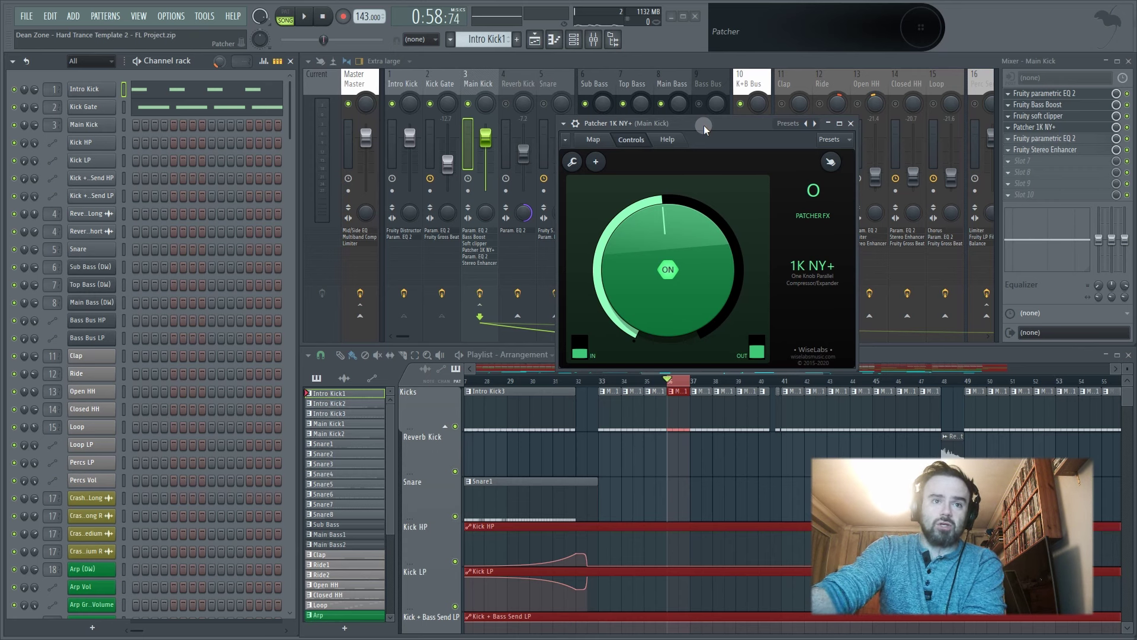
drag(723, 123, 642, 254)
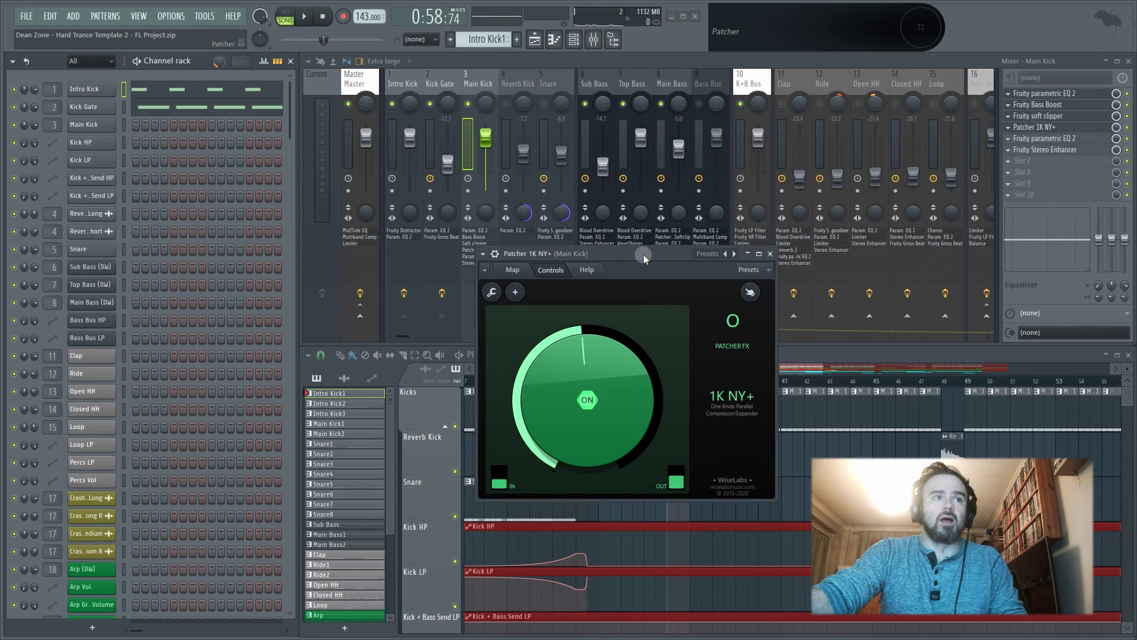
click(555, 402)
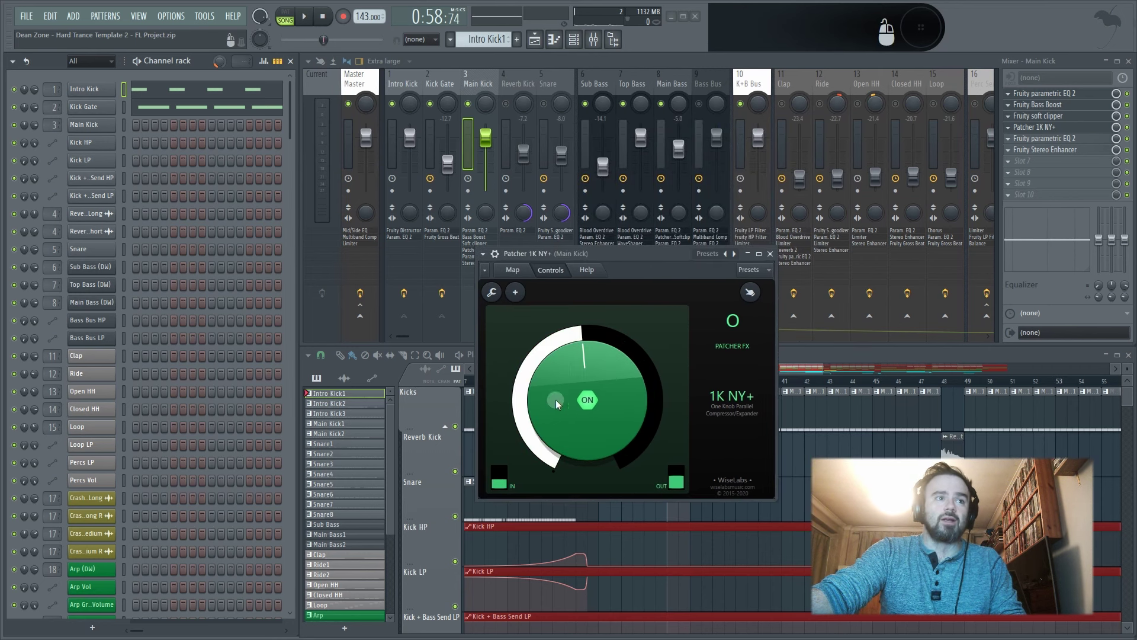
click(595, 385)
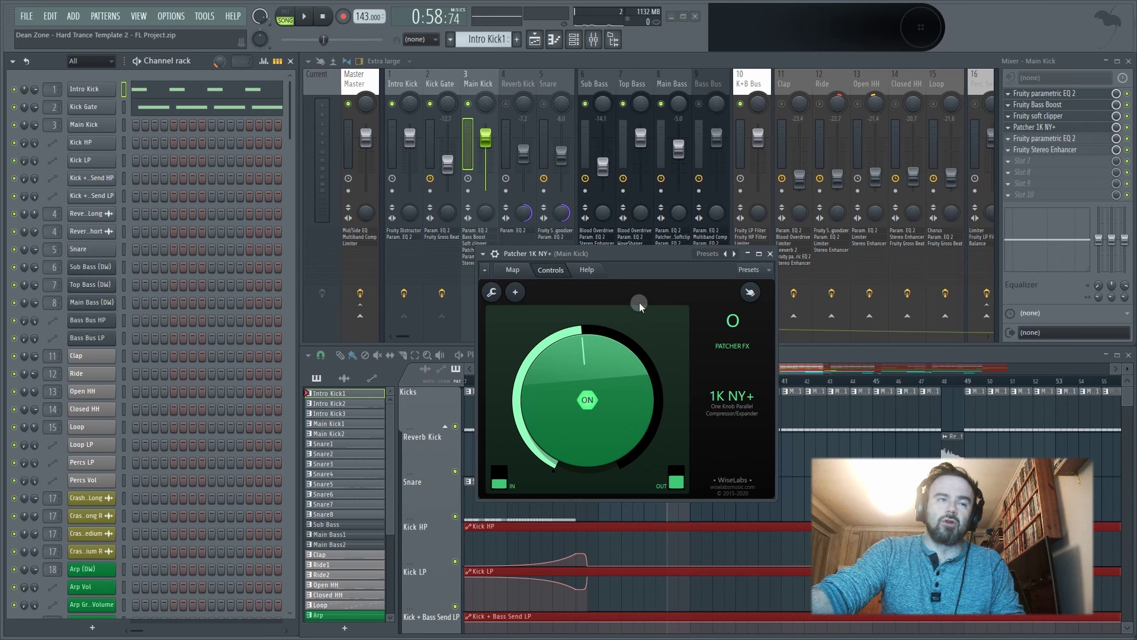
- Compare the loop with the Main Kick's Patcher 1K NY+ parallel compressor bypassed and enabled
click(584, 363)
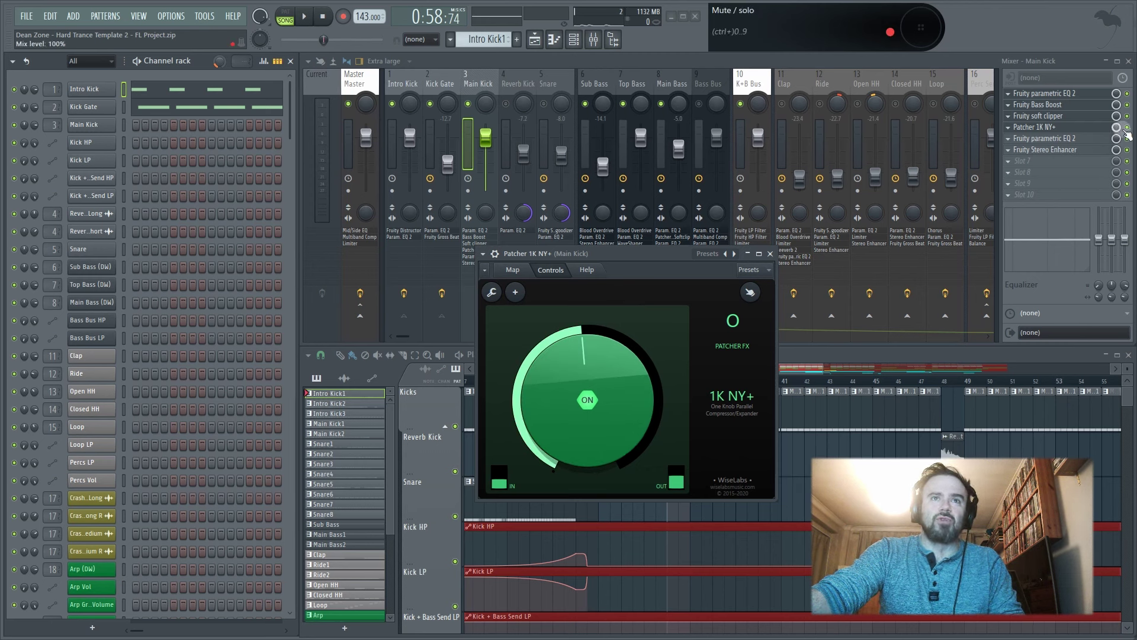
key(space)
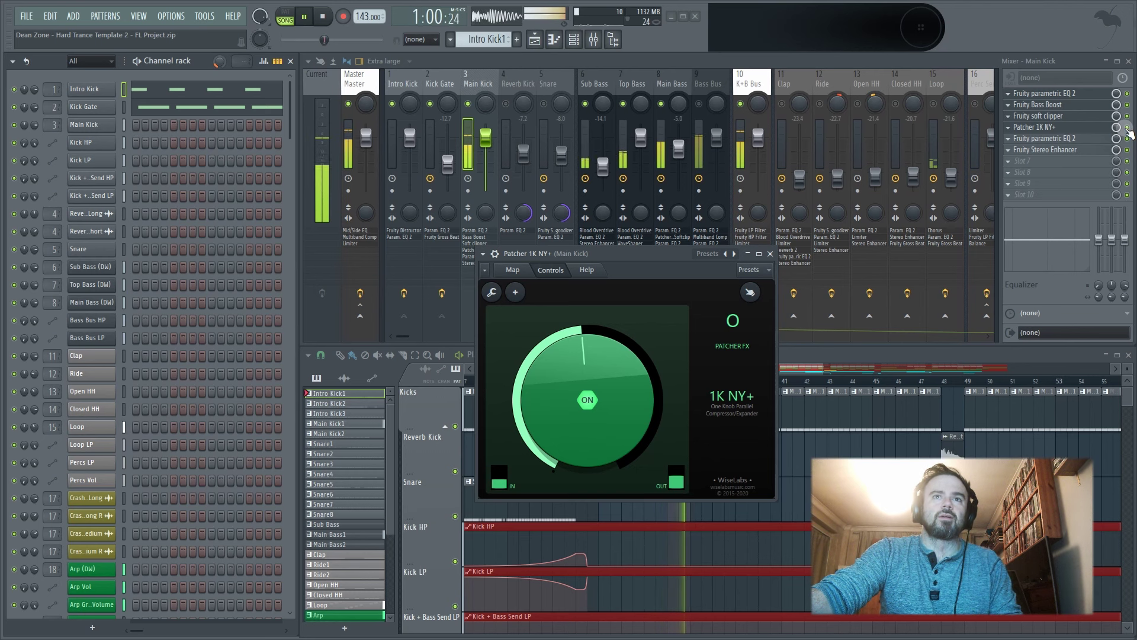
click(1127, 127)
click(1128, 127)
key(space)
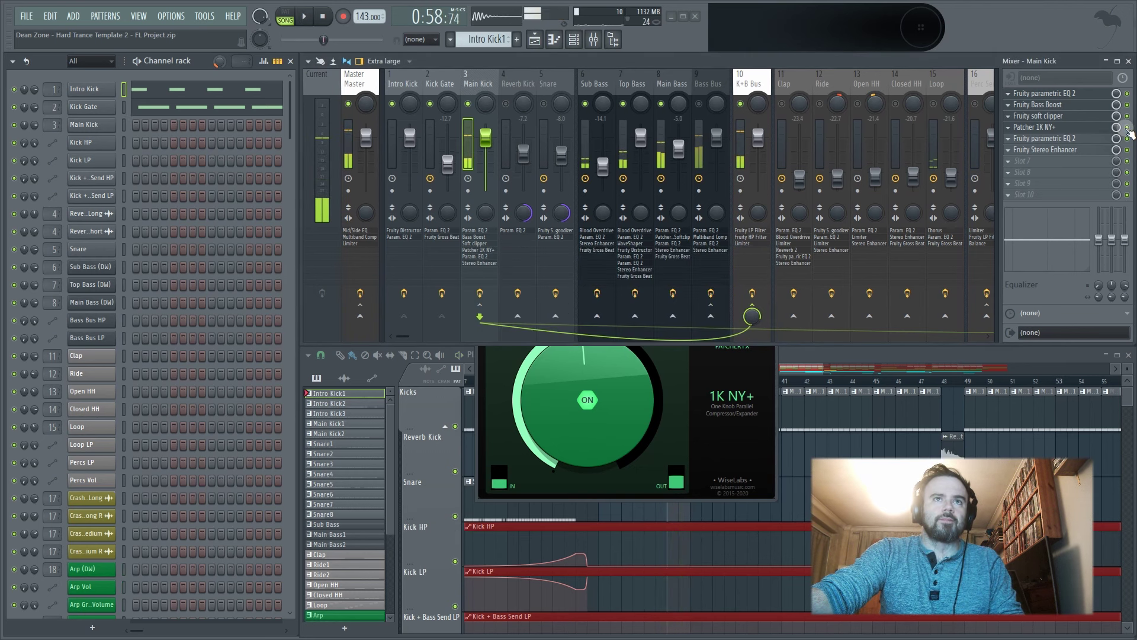
- Open the Main Kick's second Fruity parametric EQ 2, compare the loop with it bypassed and enabled, and close it
click(1044, 139)
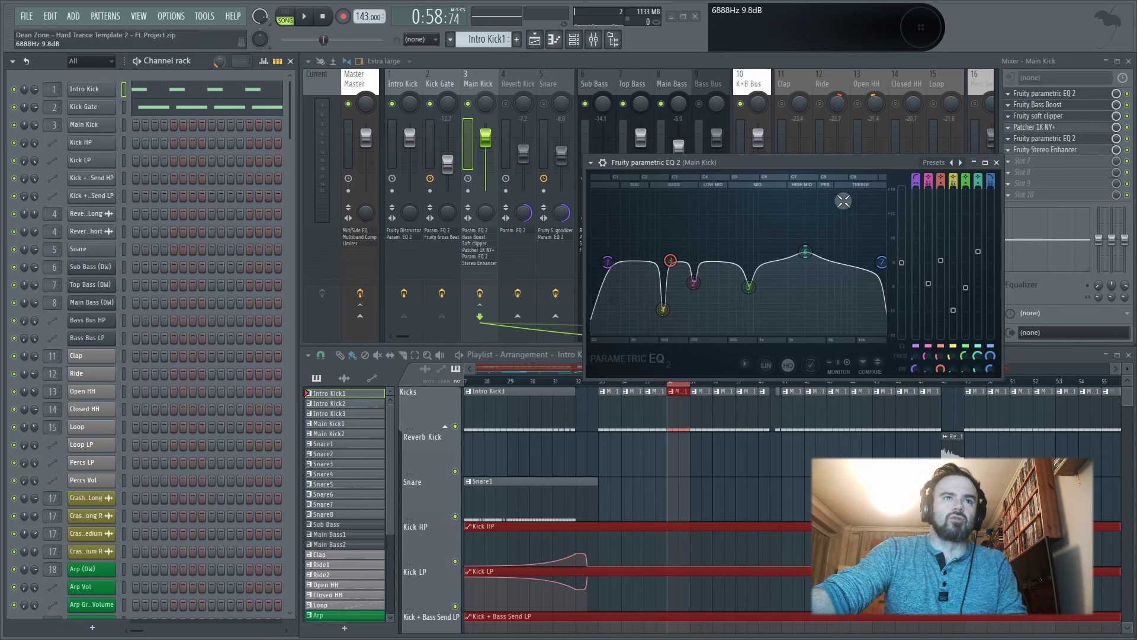
drag(841, 161, 774, 161)
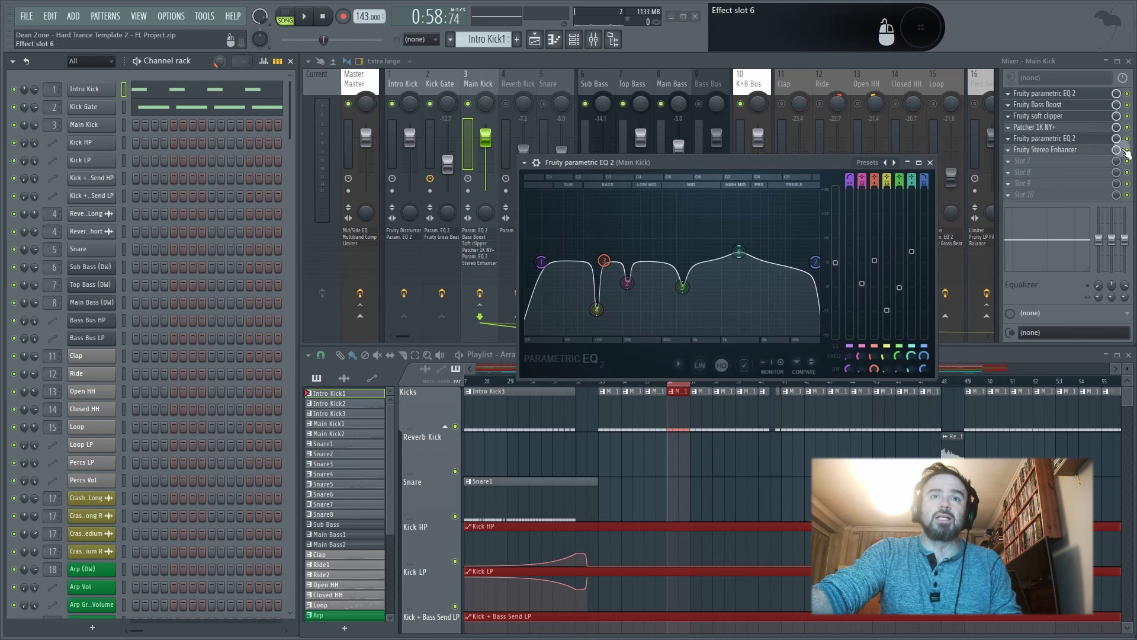
key(space)
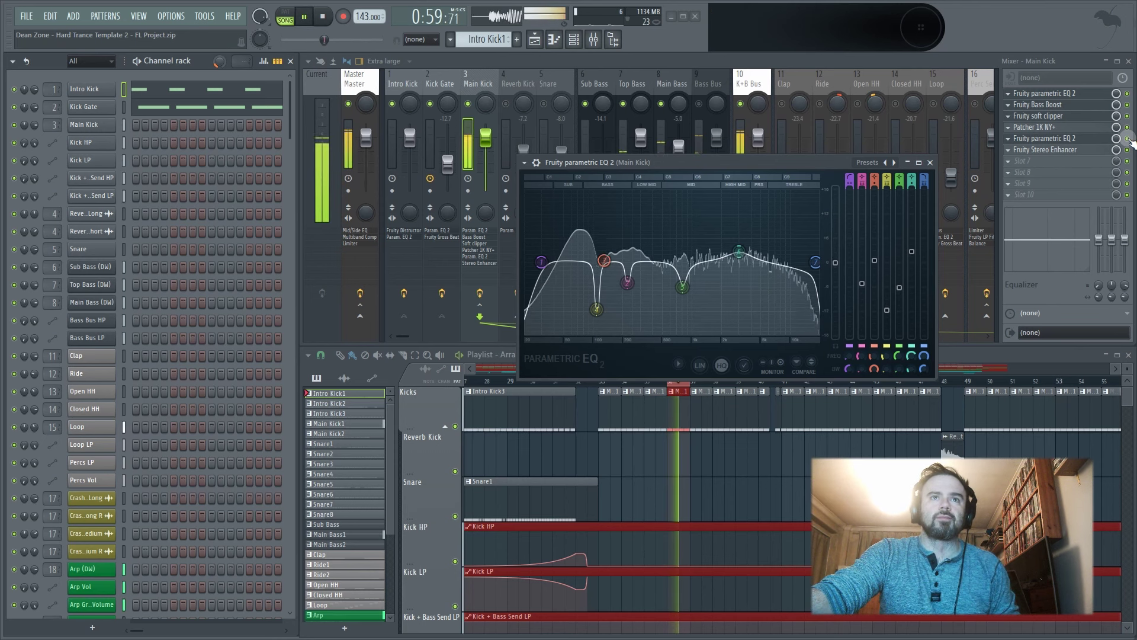
key(Escape)
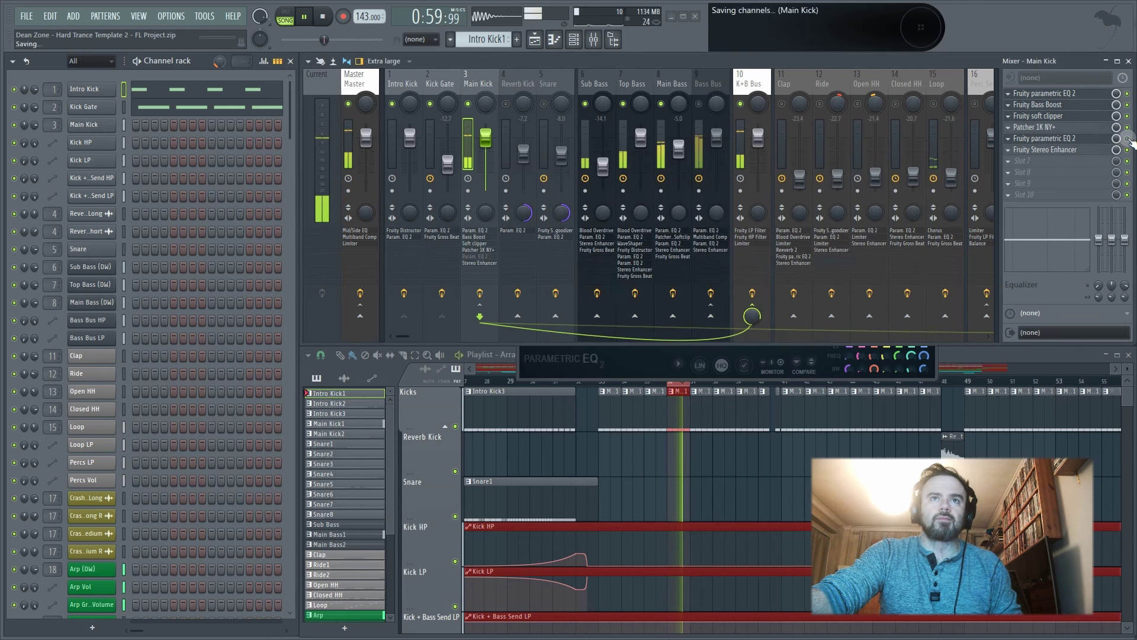
click(1128, 140)
click(1128, 139)
key(space)
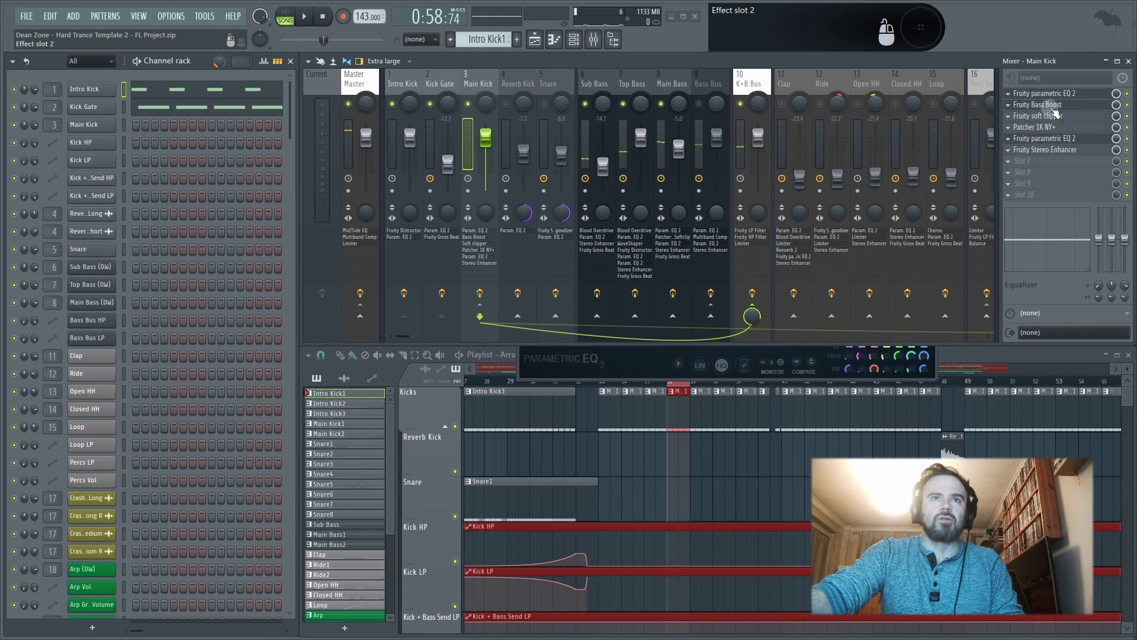
click(1046, 141)
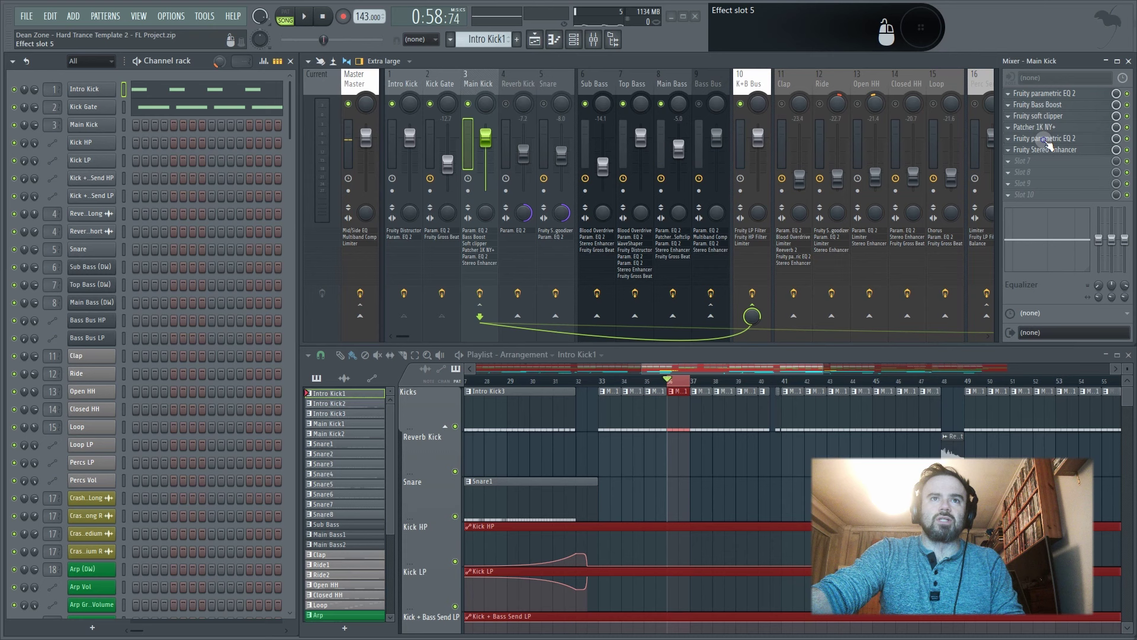
- Open the Main Kick's Fruity Stereo Enhancer, compare the loop with it bypassed and enabled, and close it
click(1047, 151)
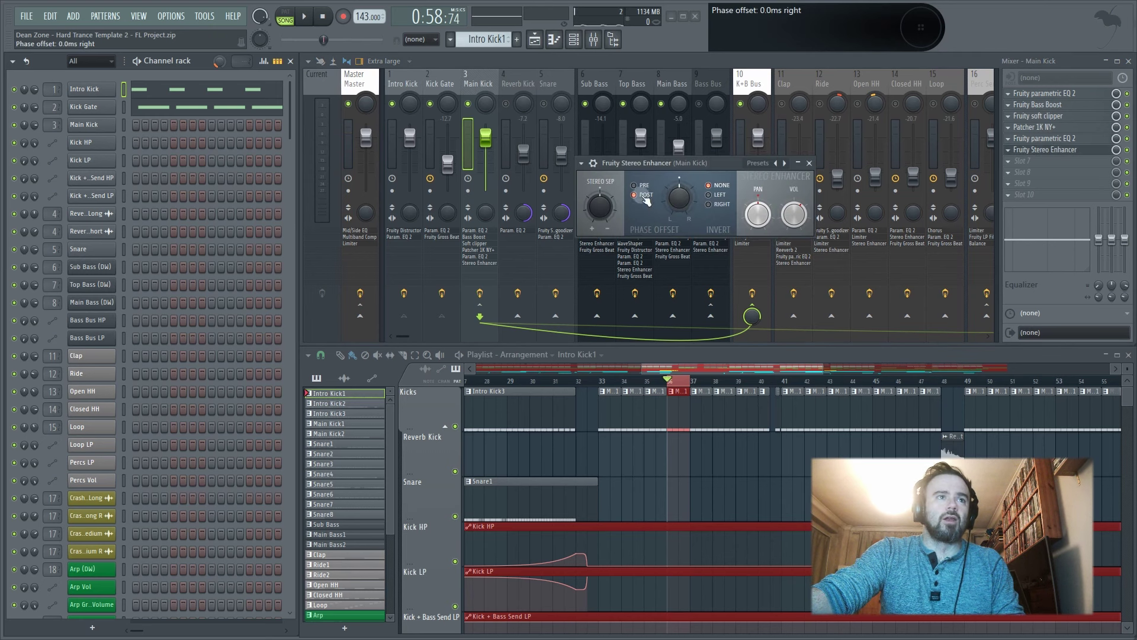
drag(672, 167, 730, 194)
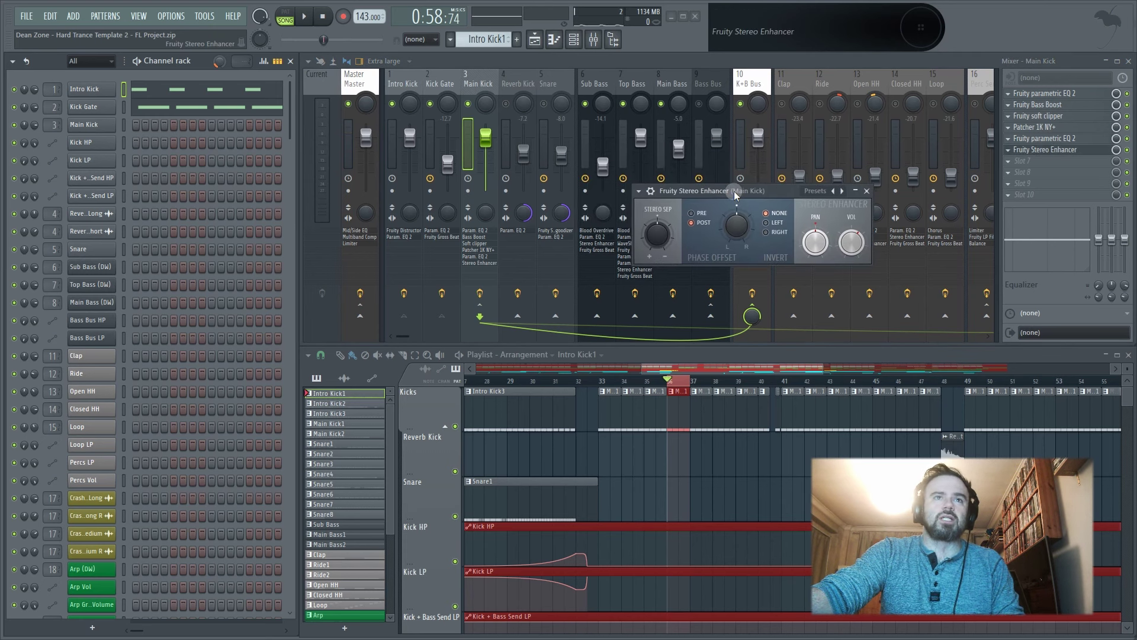
key(space)
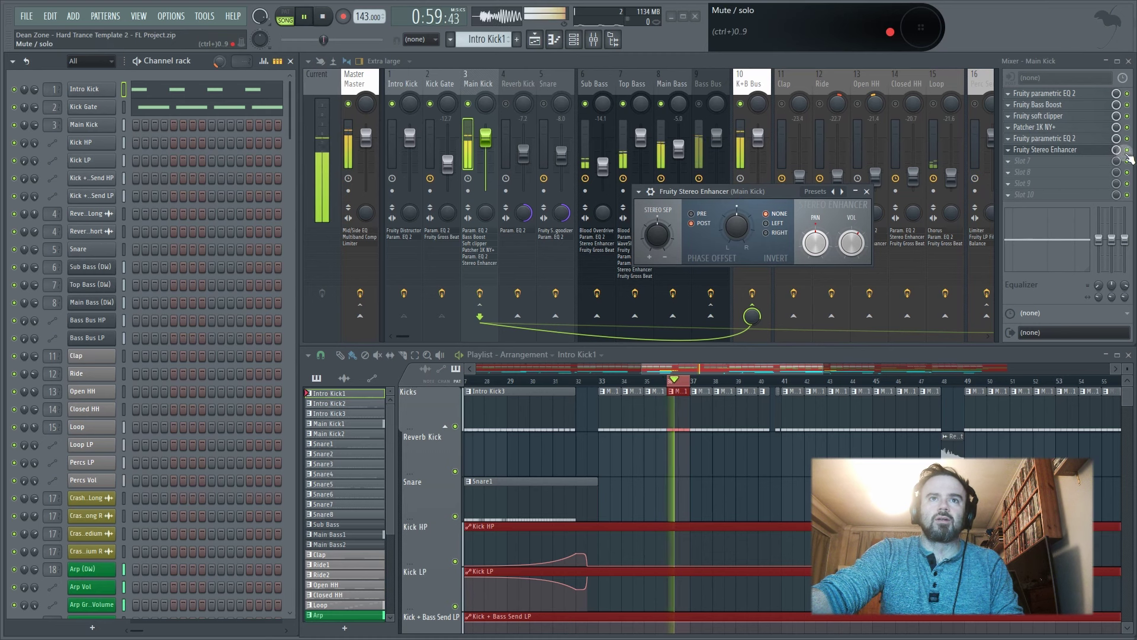
click(1127, 150)
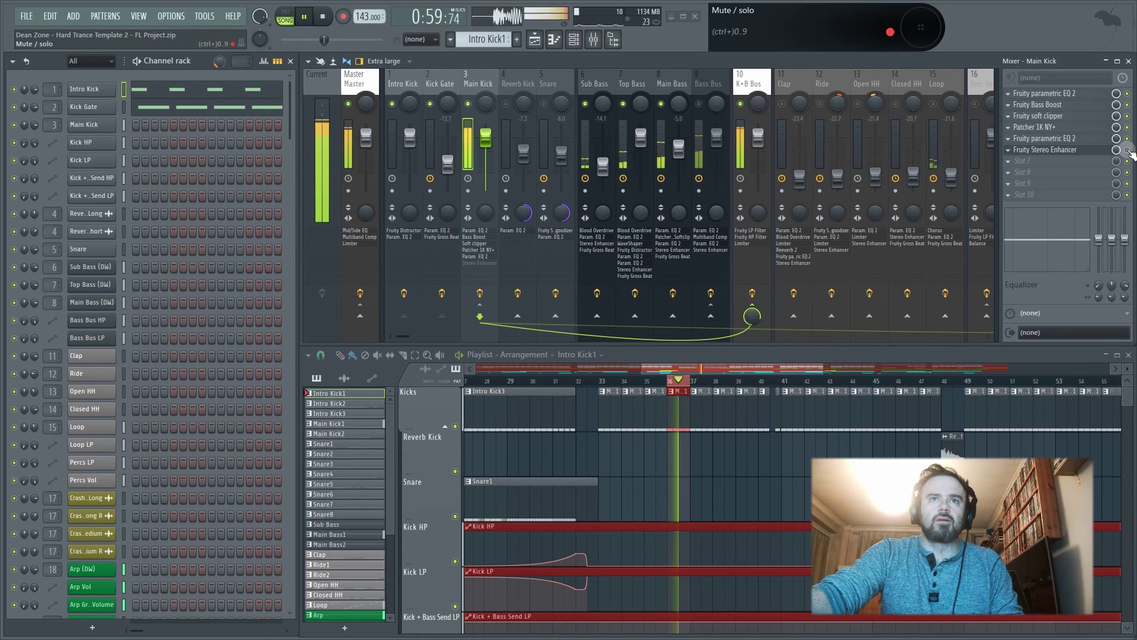
click(1127, 150)
click(1069, 150)
key(space)
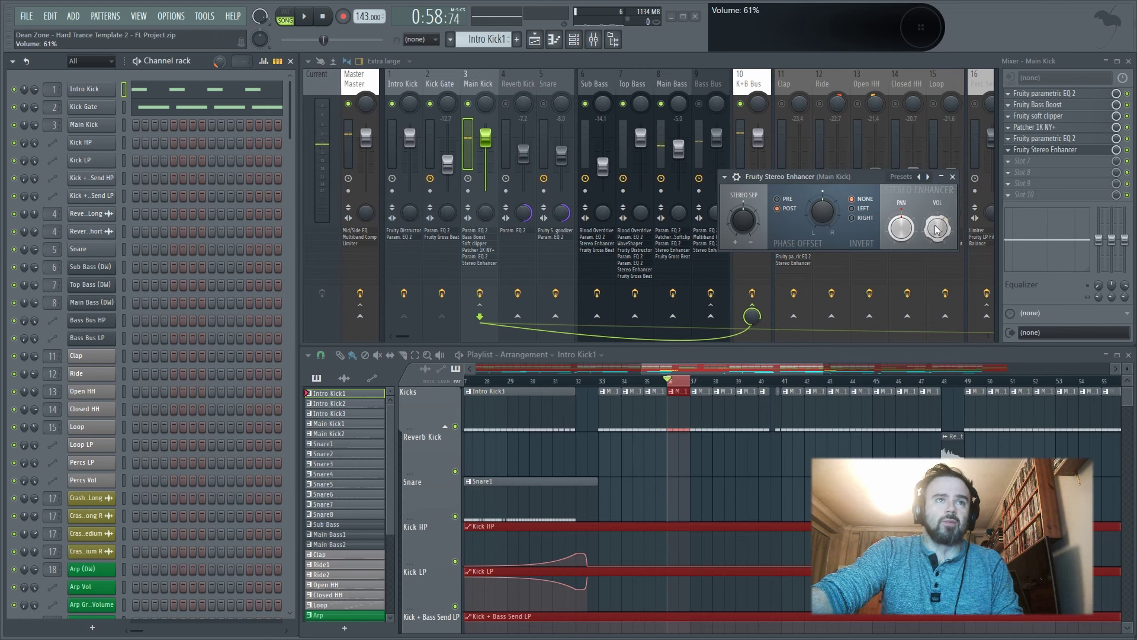
click(952, 177)
- Play the soloed Reverb Kick from just before its short hit at bar 48 in the playlist
drag(786, 368, 862, 377)
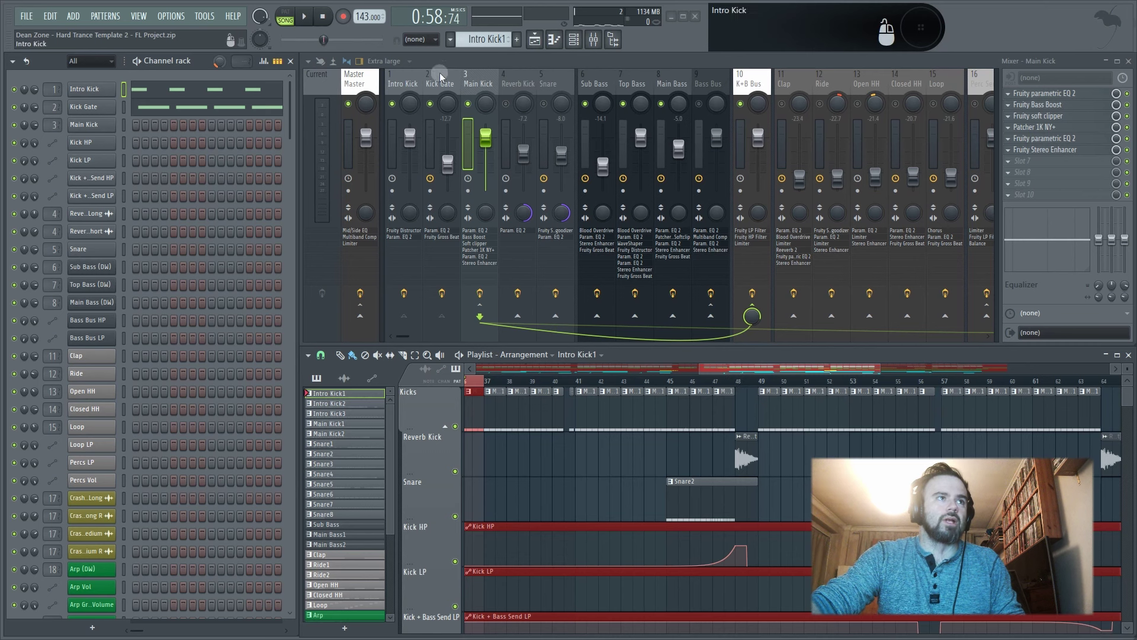
key(space)
click(732, 385)
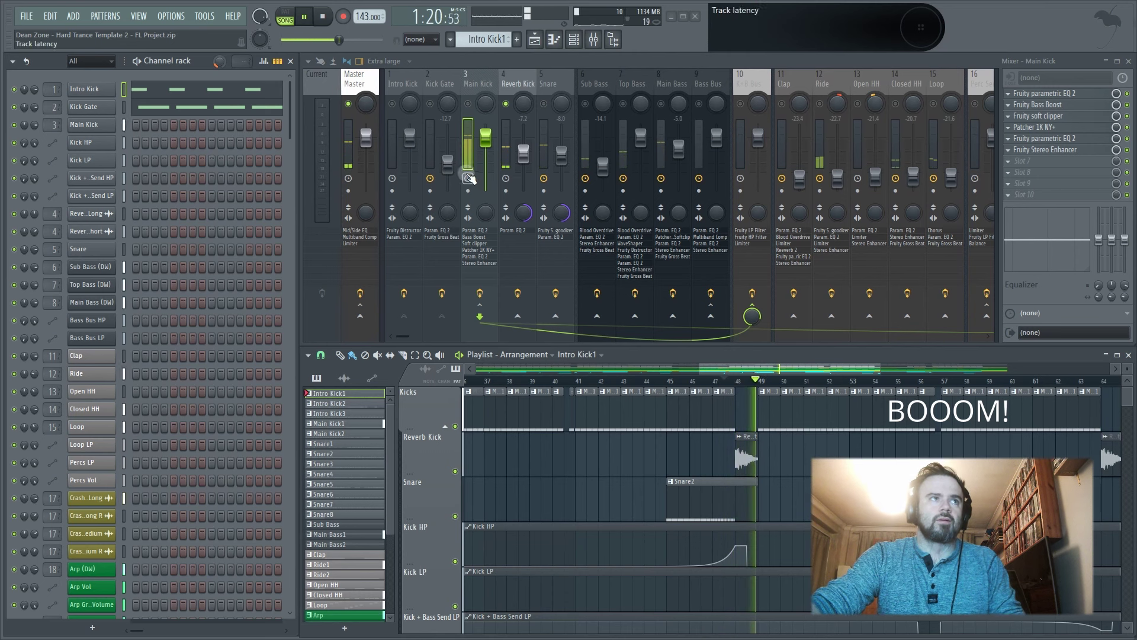
- Select the Reverb Kick mixer track, stop playback, examine its Fruity parametric EQ 2 curve and close the EQ
click(511, 77)
key(space)
click(1033, 94)
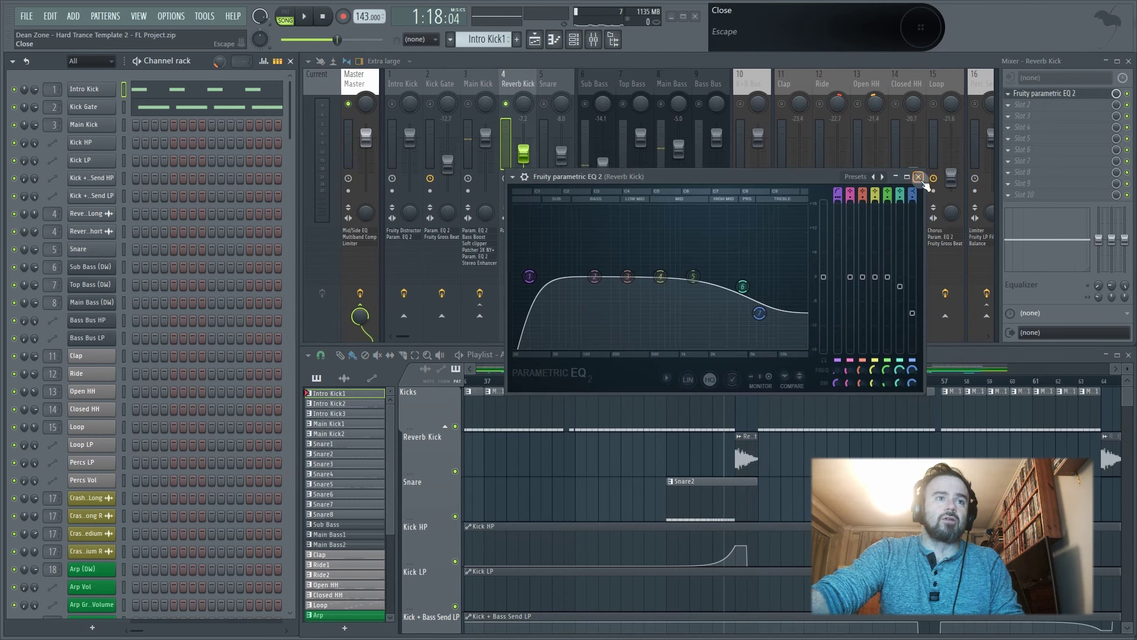
click(919, 177)
- Inspect and play the Reverb Kick - Long clip at bar 81, and show the long and short Reverb Kick channels
scroll(741, 440, down, 5)
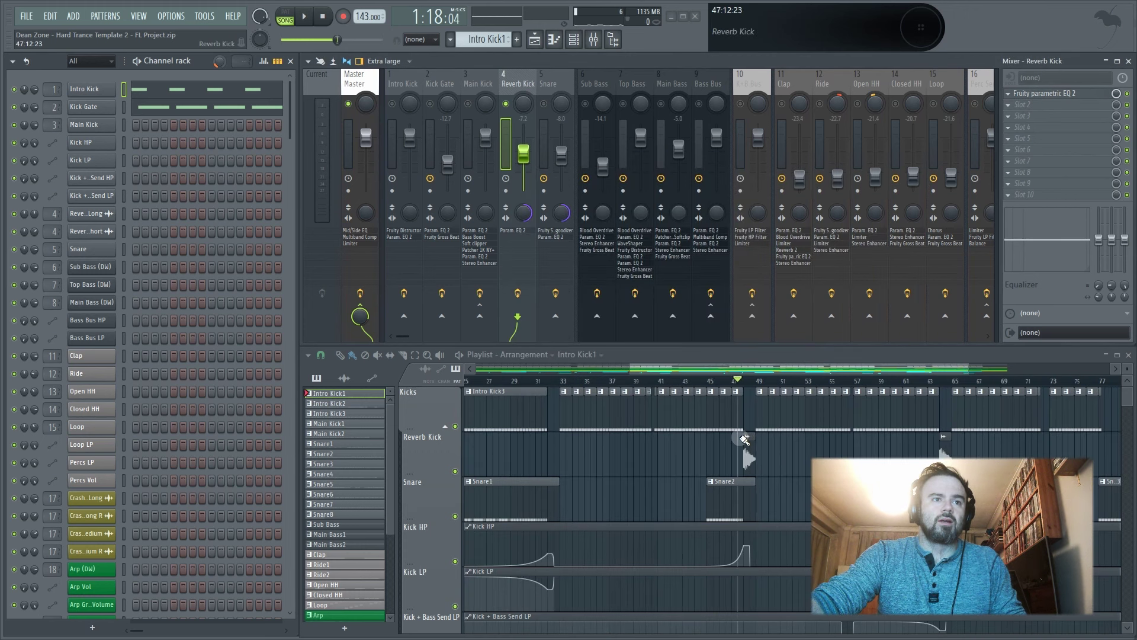
click(995, 383)
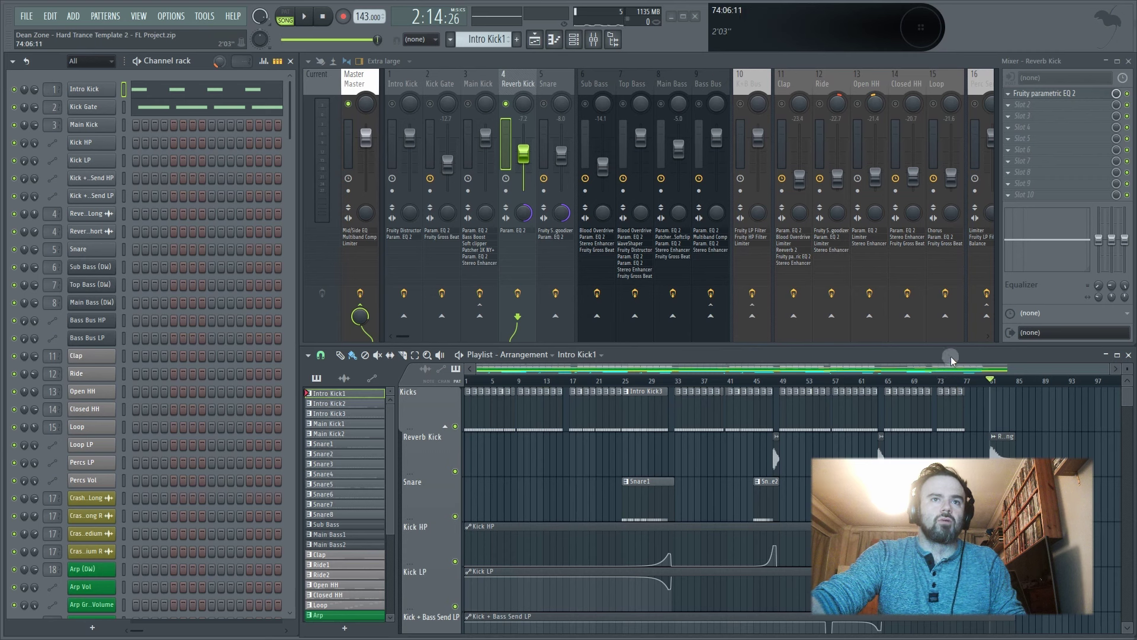
scroll(1061, 430, up, 5)
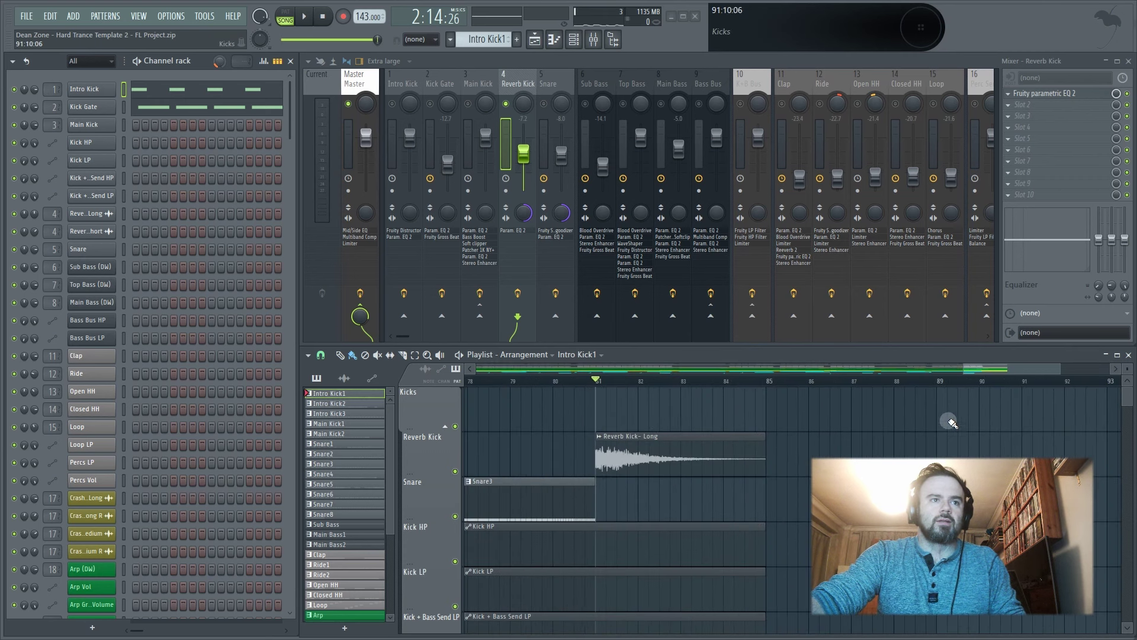
double_click(642, 452)
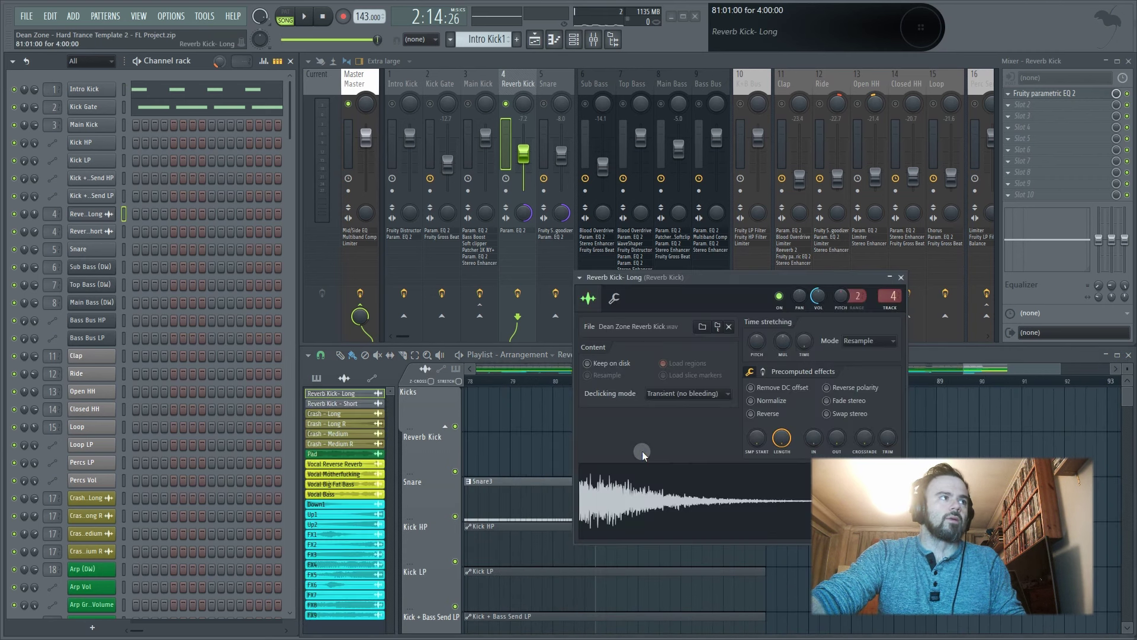
click(901, 277)
key(space)
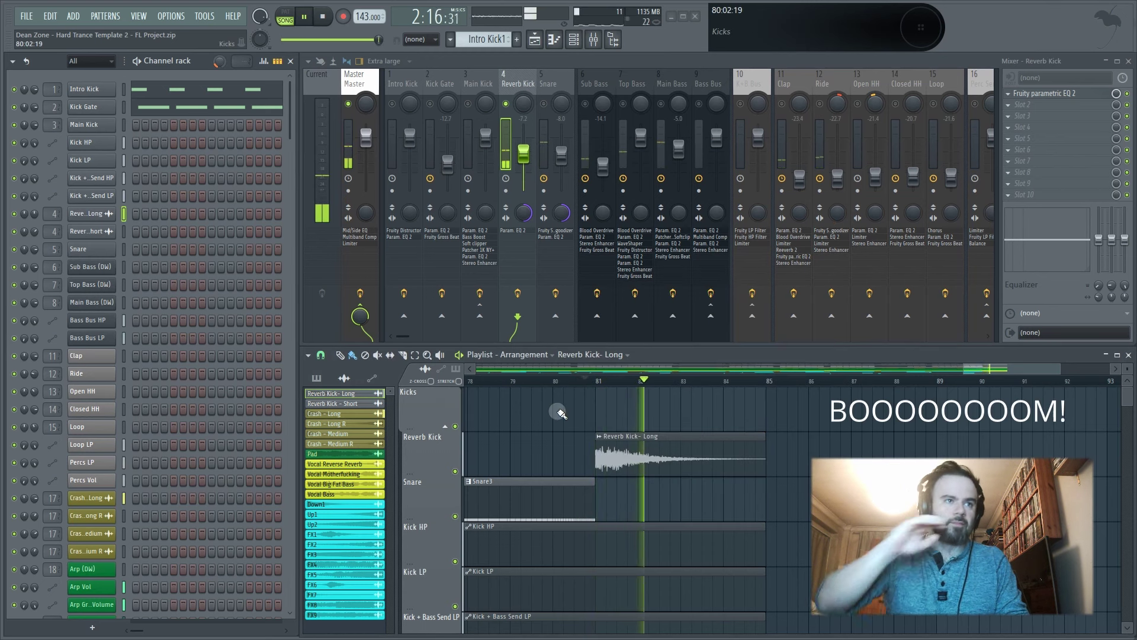
key(space)
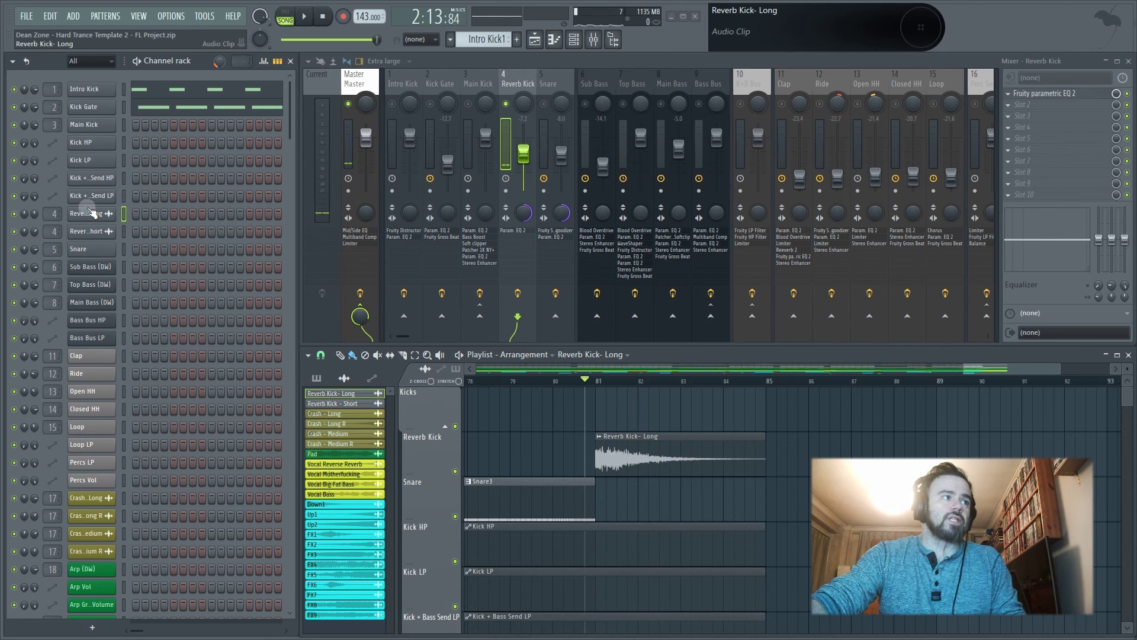
click(95, 214)
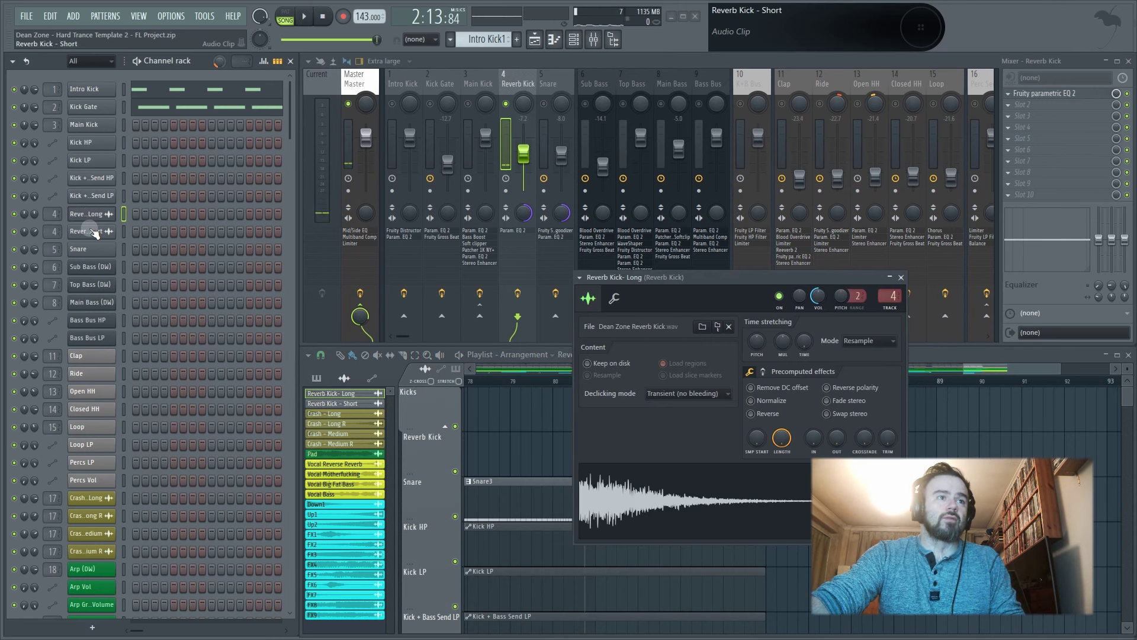
click(94, 232)
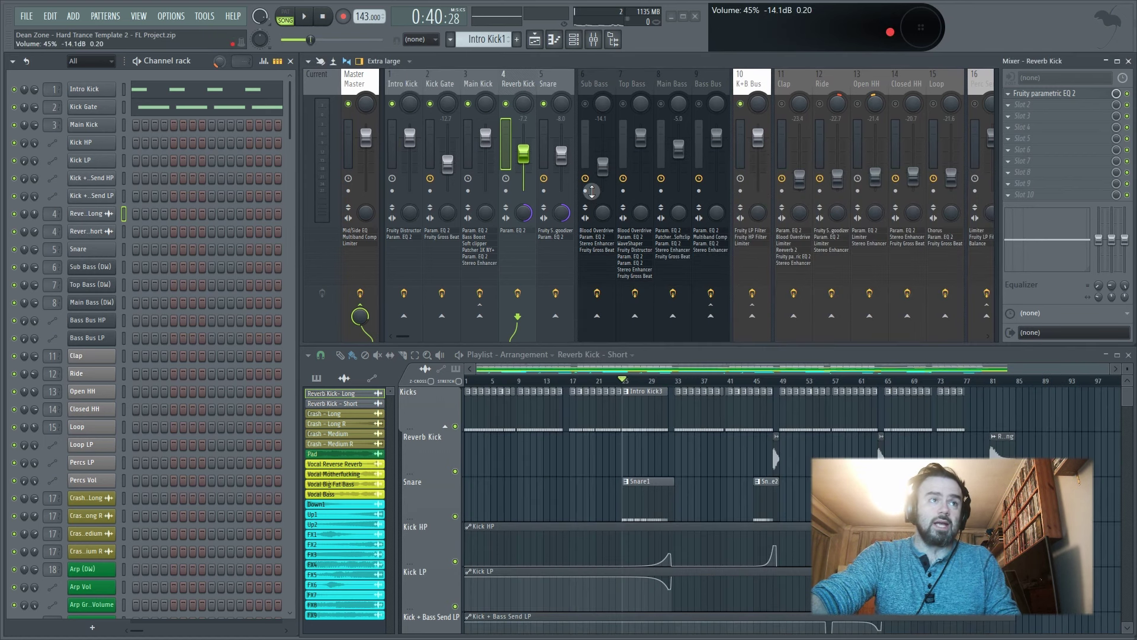
- Play the full mix through the Snare1 section from bar 25 and the Snare2 section from bar 45
key(space)
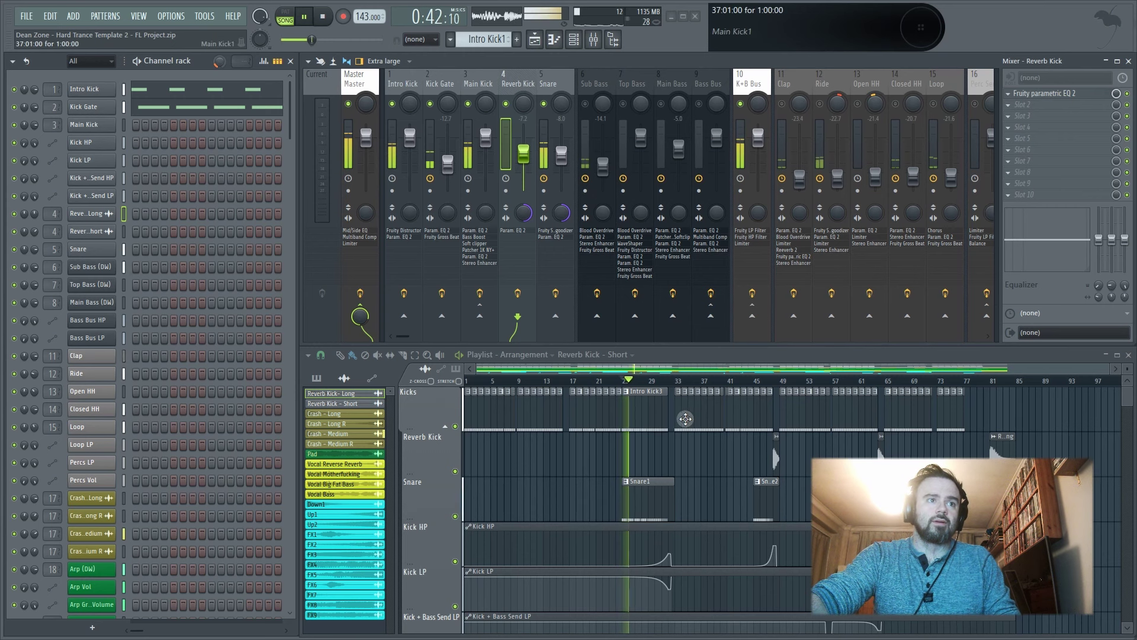
click(654, 379)
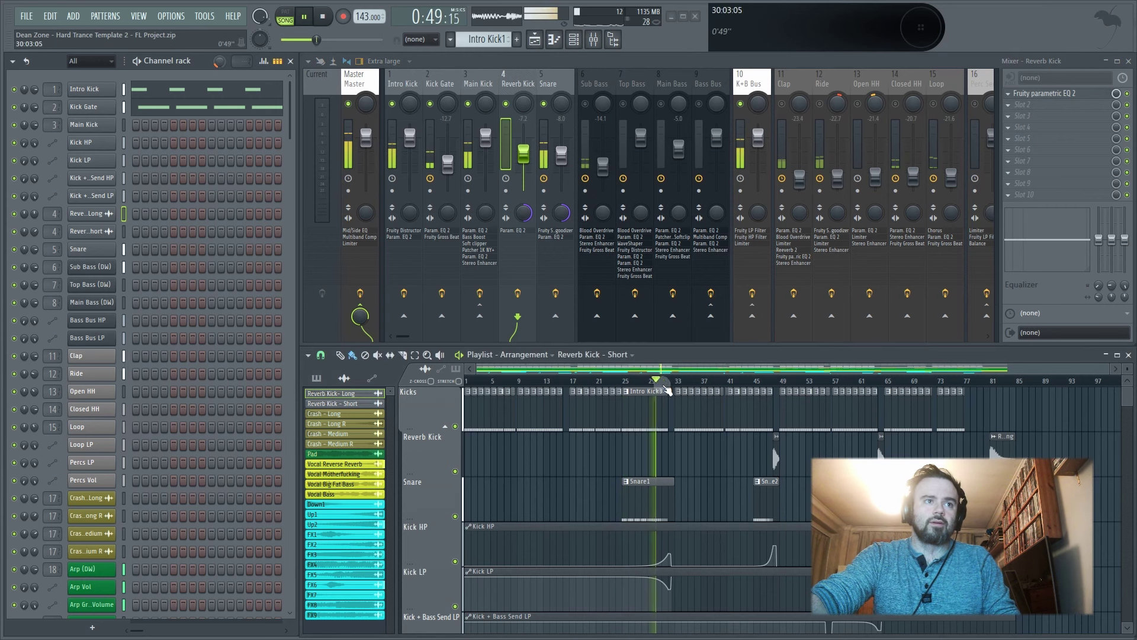
click(755, 381)
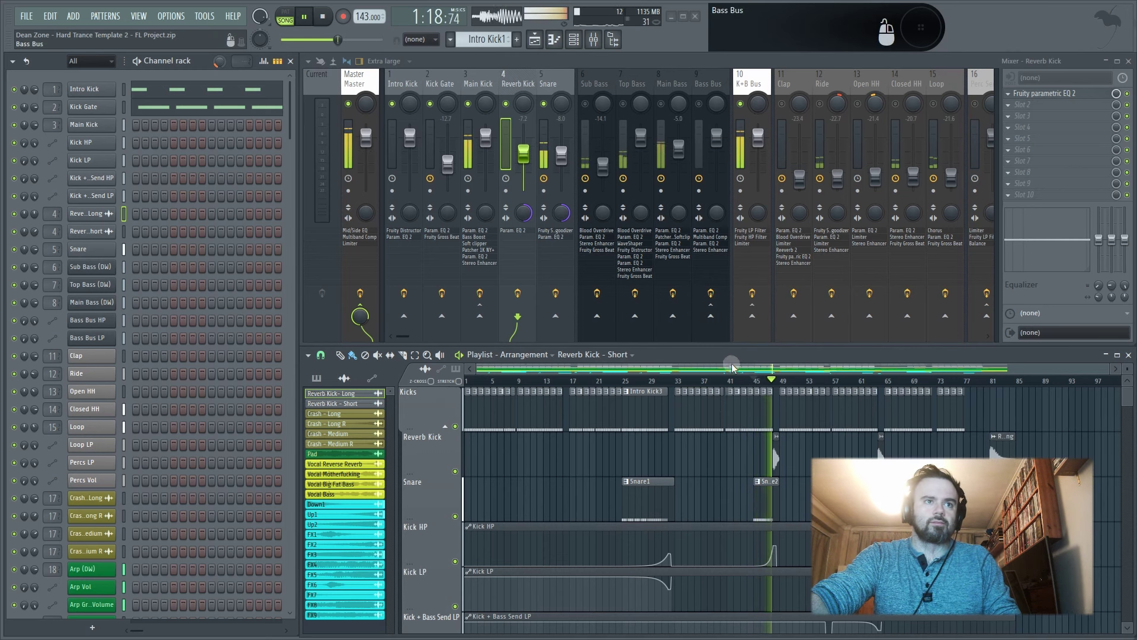
key(space)
- Open the Snare track's Fruity Soundgoodizer and compare the Snare2 section with it enabled and bypassed
key(Right)
click(1057, 97)
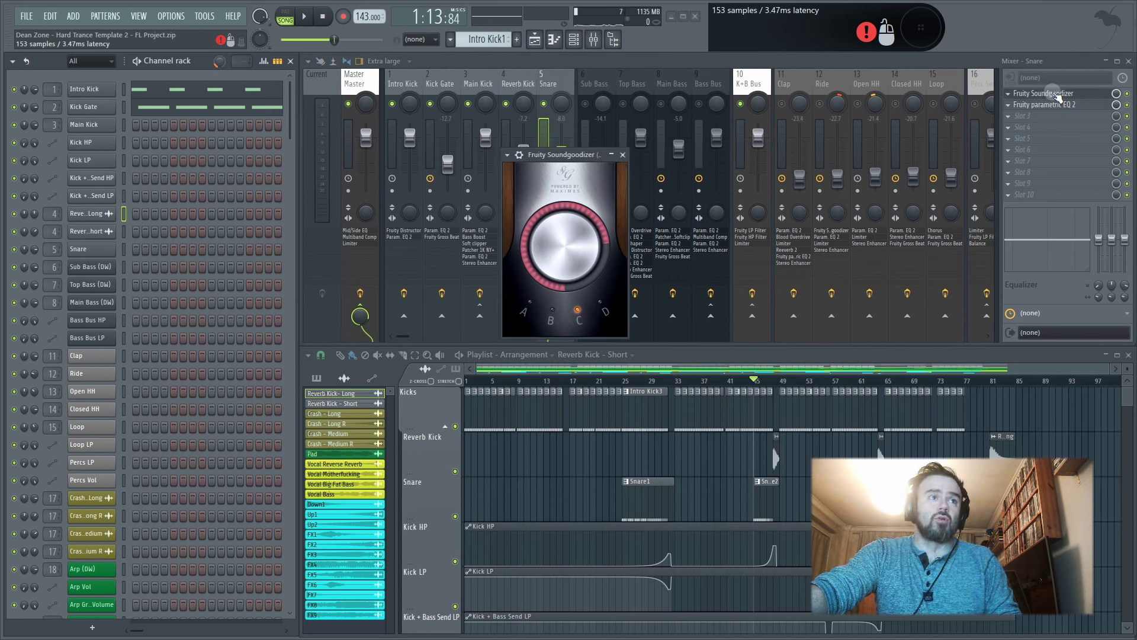
click(1057, 96)
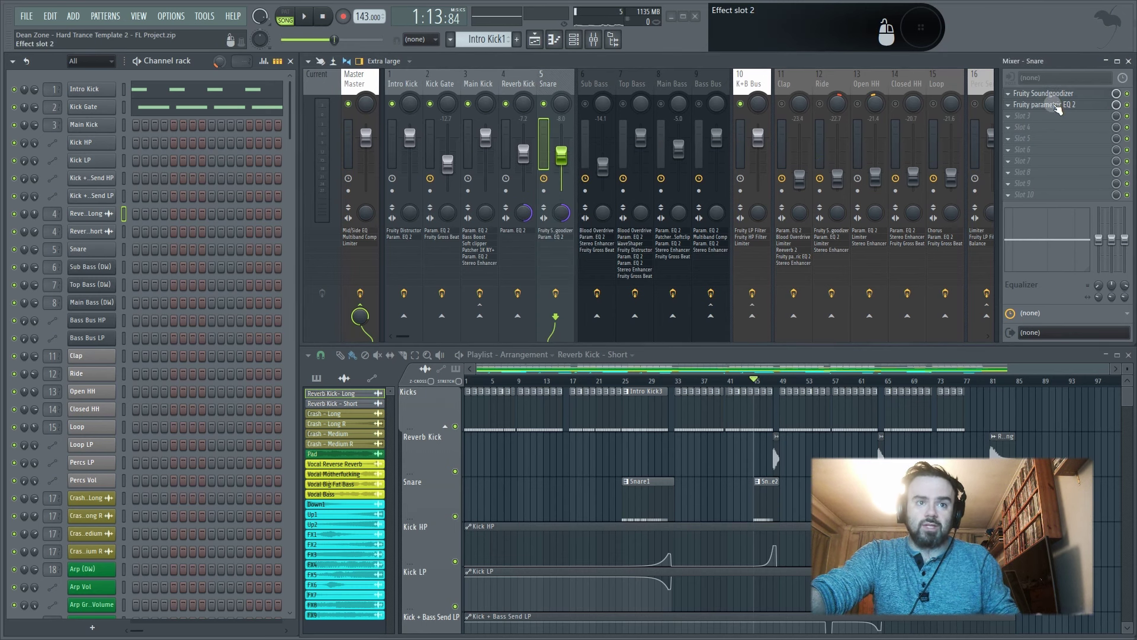
click(1055, 95)
key(space)
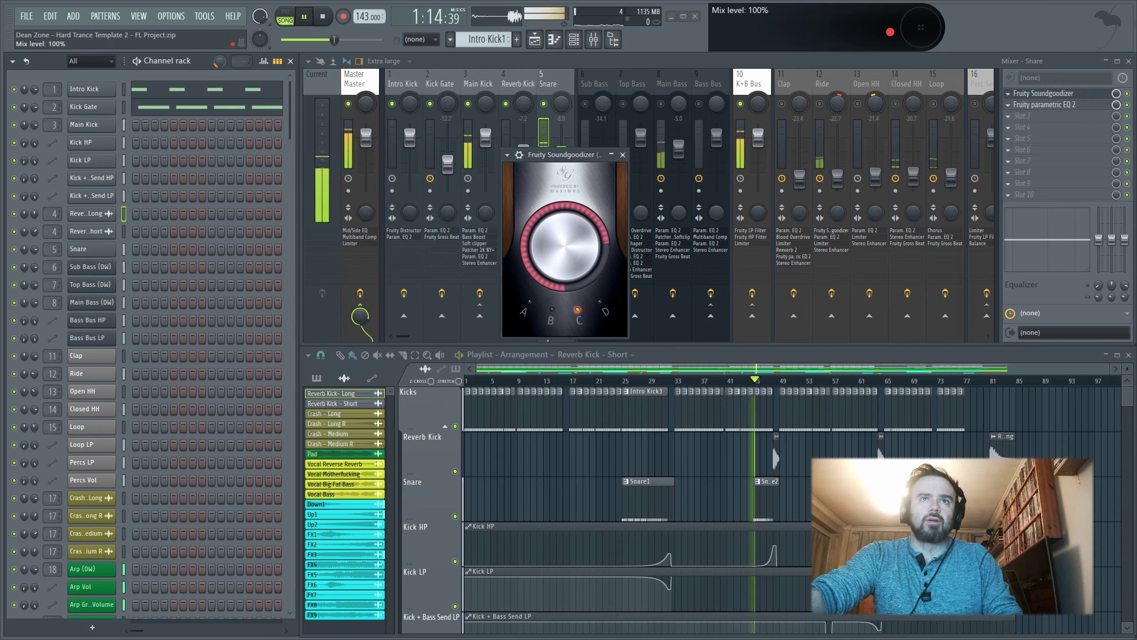
click(1127, 94)
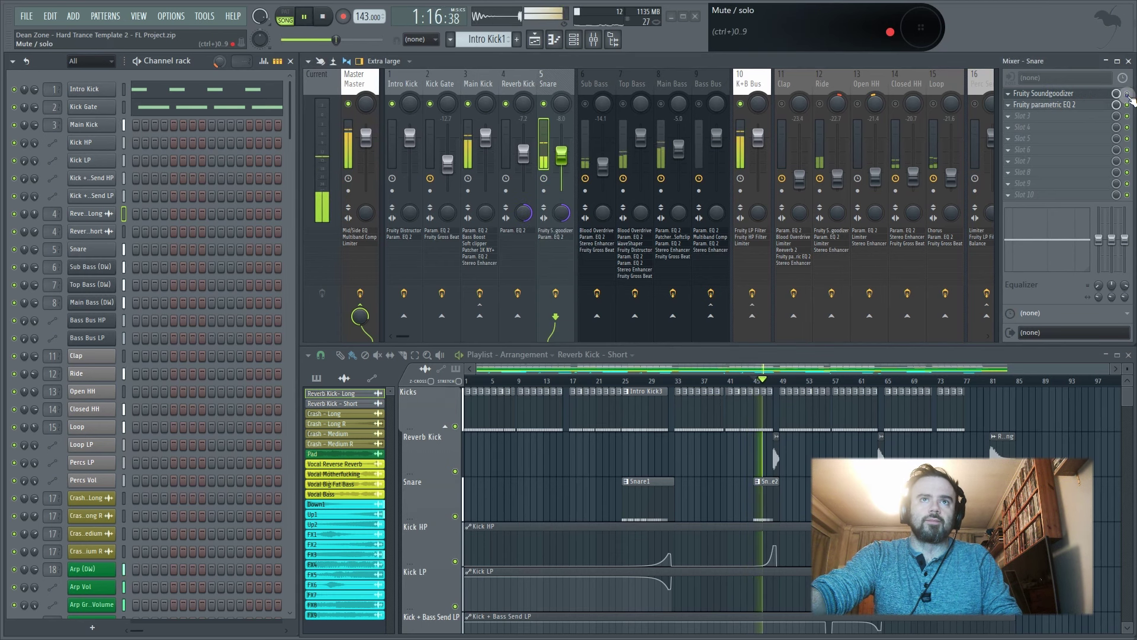
key(space)
- Examine the Snare track's Fruity parametric EQ 2 and its band 2 cut, compare playback with it enabled and bypassed, and close it
click(1075, 104)
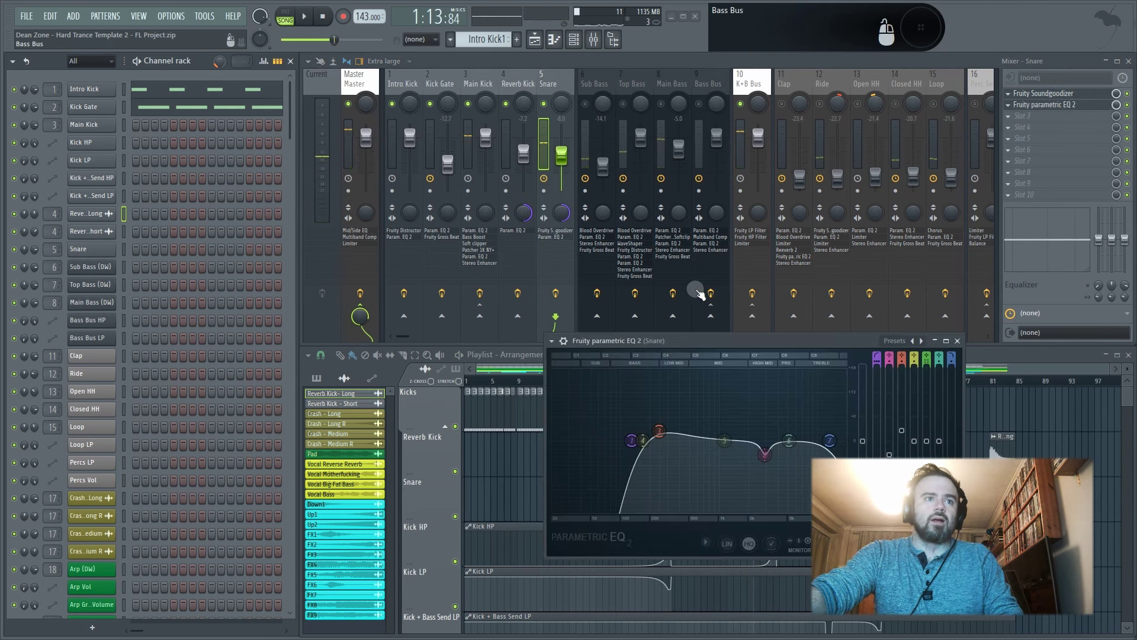
drag(748, 341, 630, 281)
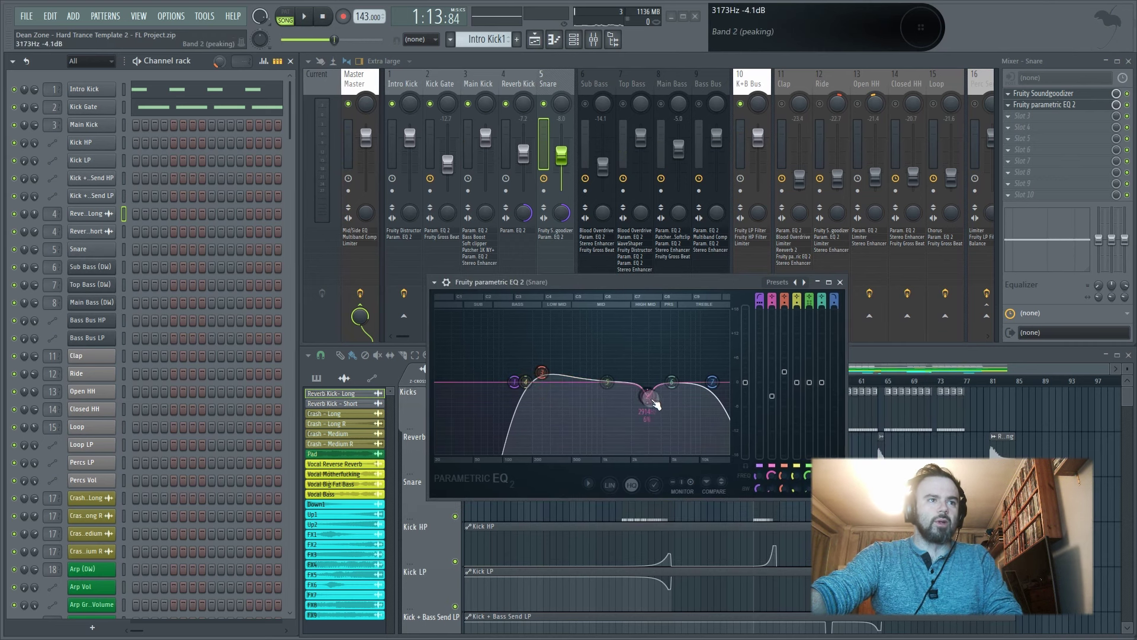
mouse_move(652, 404)
mouse_down()
mouse_move(648, 393)
mouse_move(602, 394)
mouse_move(648, 398)
mouse_up()
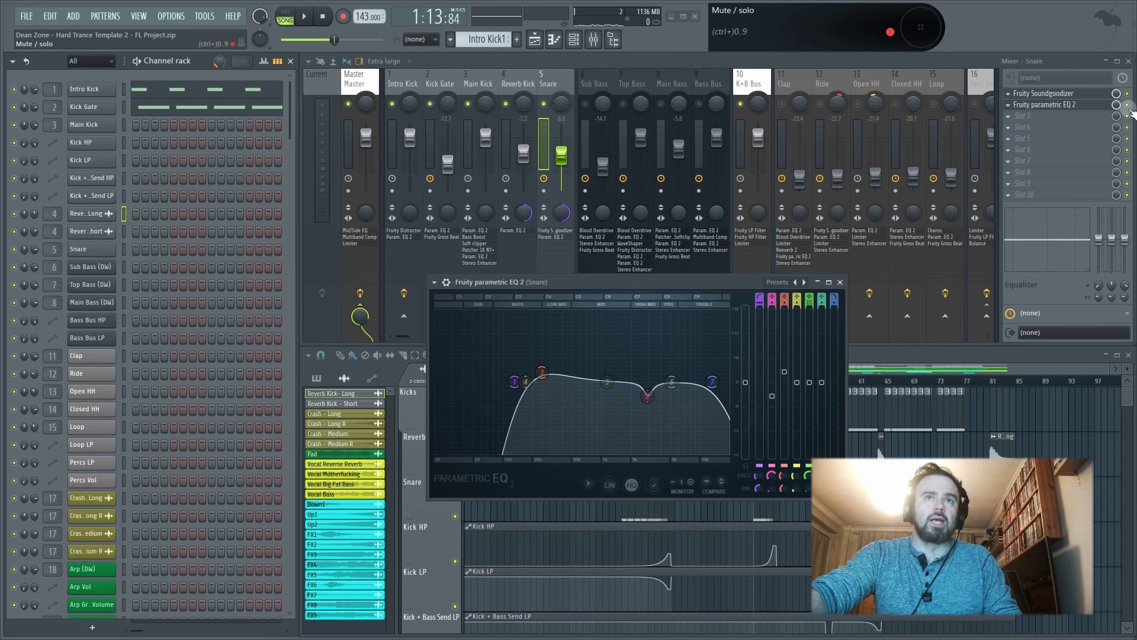
key(space)
click(1127, 106)
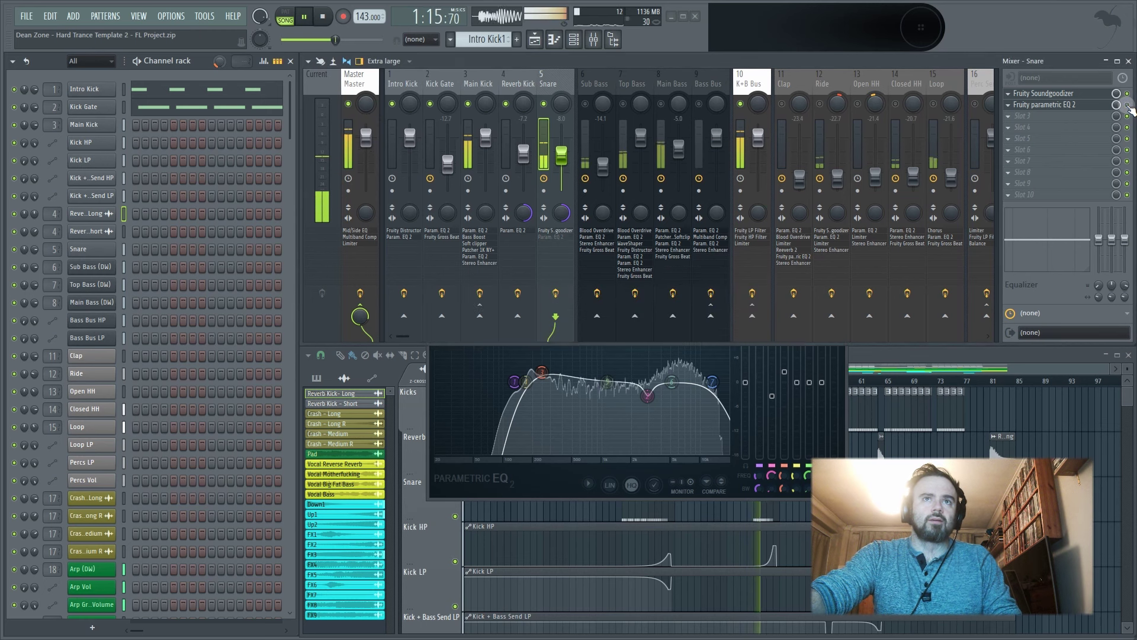
click(1127, 107)
key(space)
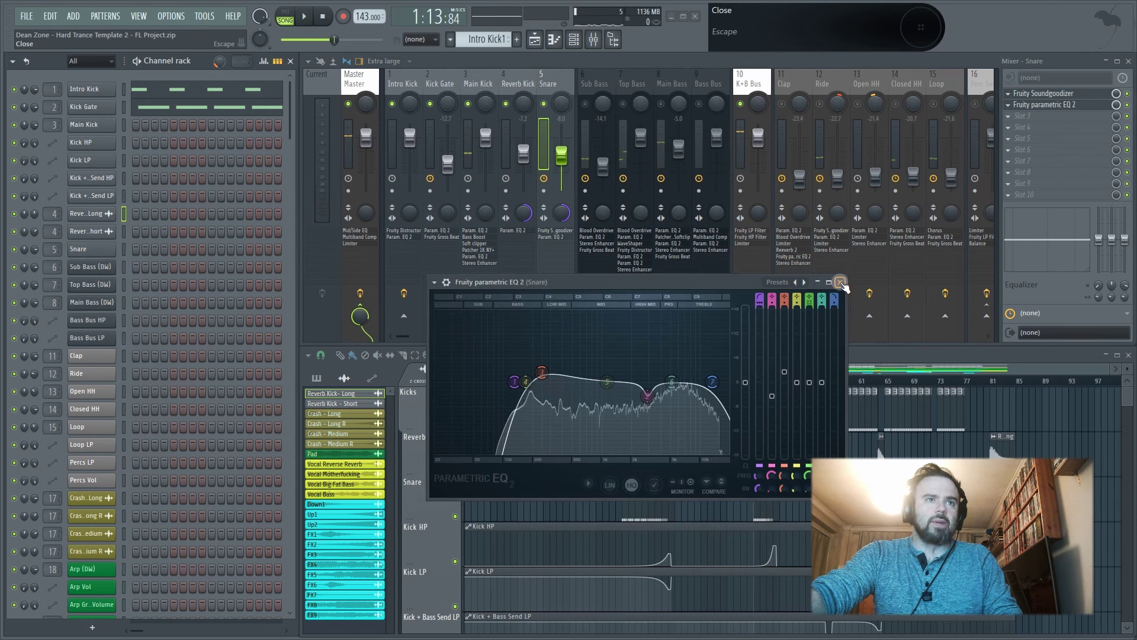
click(843, 276)
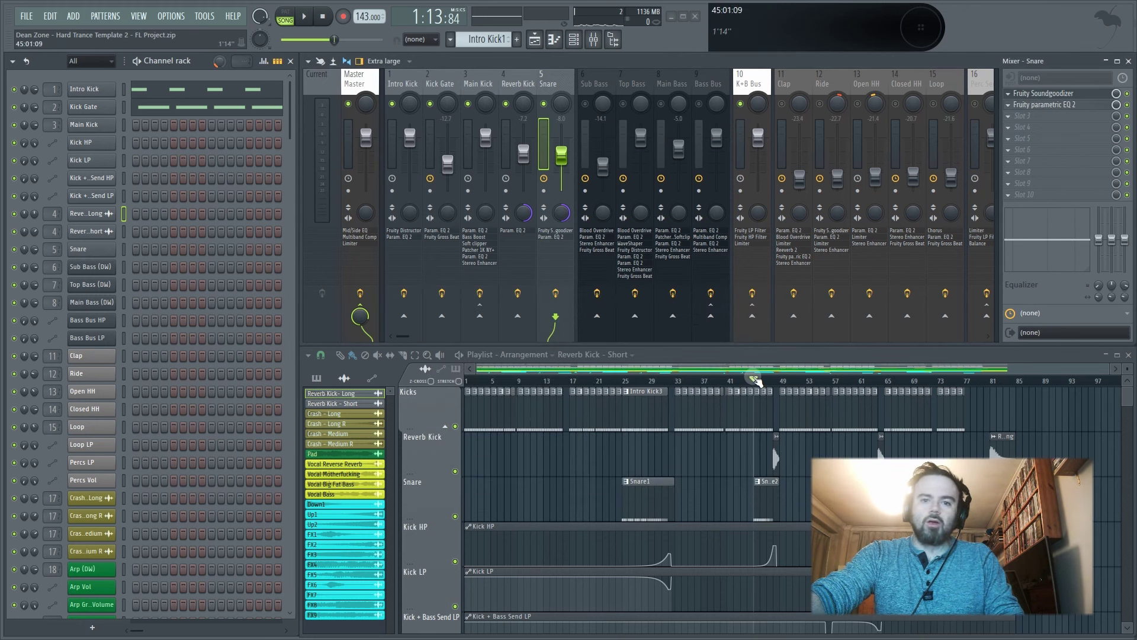
- Inspect the routing of the Kick Gate, Main Kick and Reverb Kick mixer tracks, ending on the K+B Bus
click(436, 83)
click(487, 81)
click(525, 80)
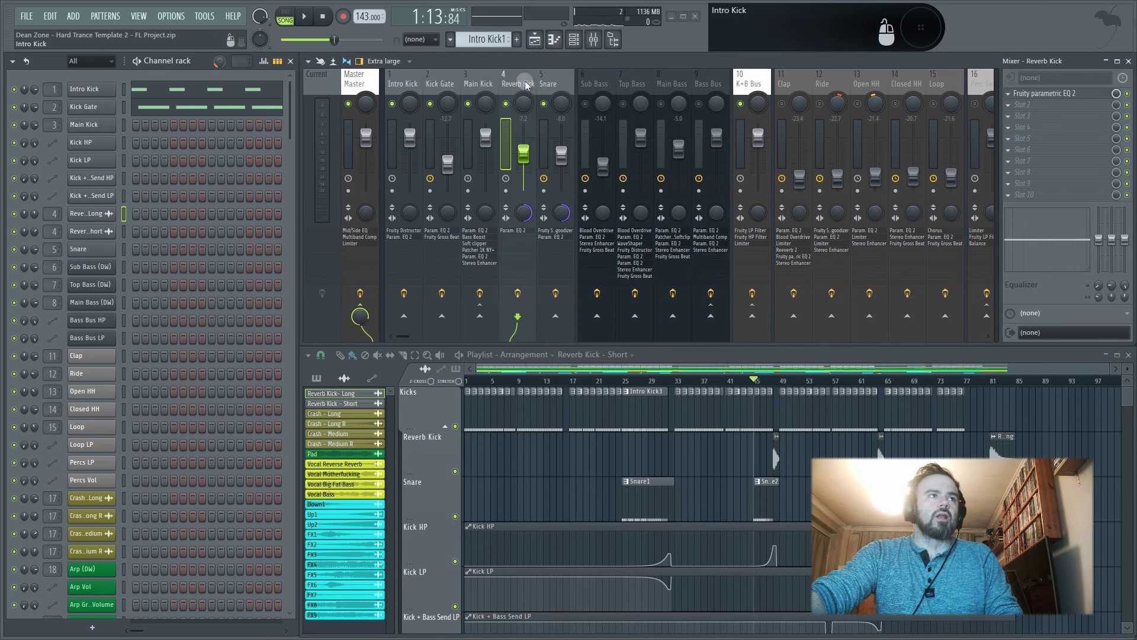
click(470, 84)
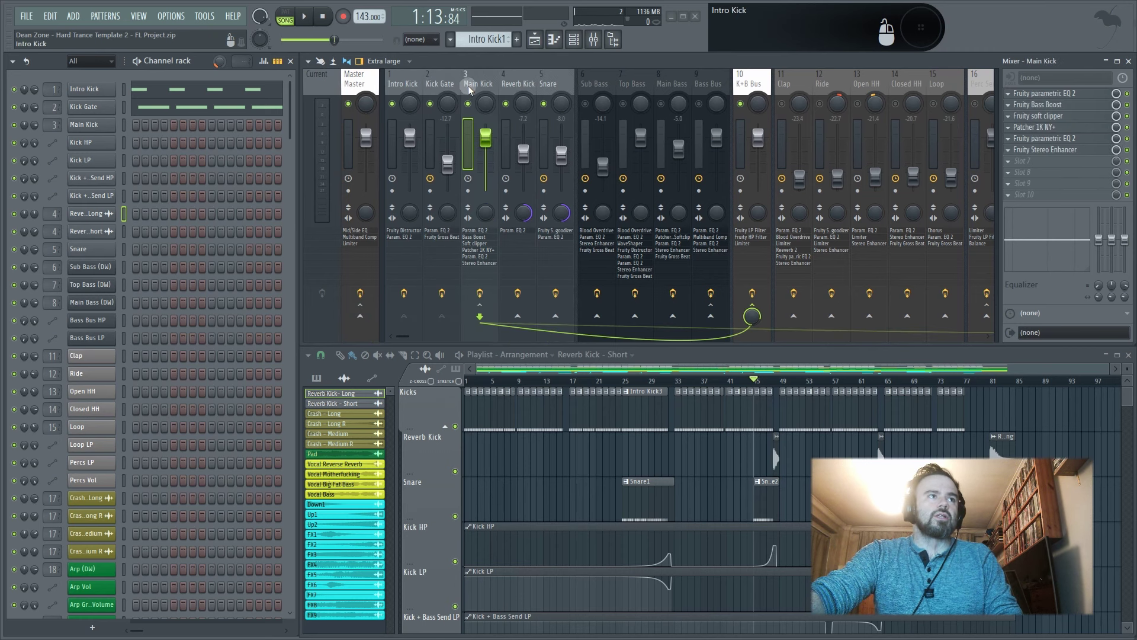
click(753, 86)
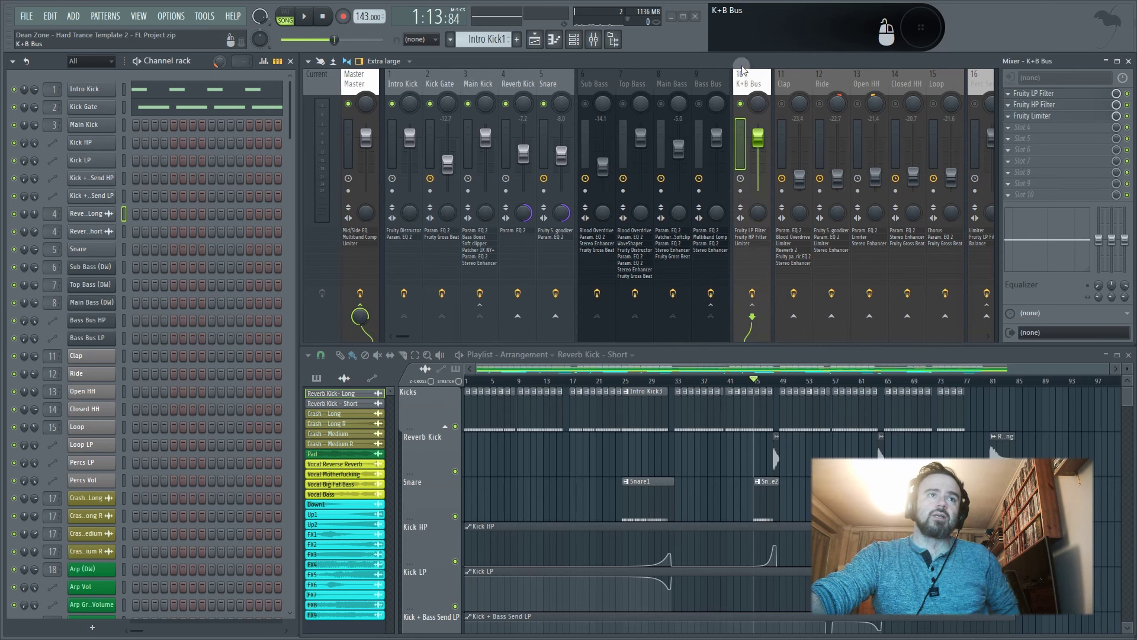
- Review the K+B Bus's Fruity LP Filter, Fruity HP Filter and Fruity Limiter, and close the limiter
click(1033, 94)
click(1032, 95)
click(1038, 106)
click(1038, 106)
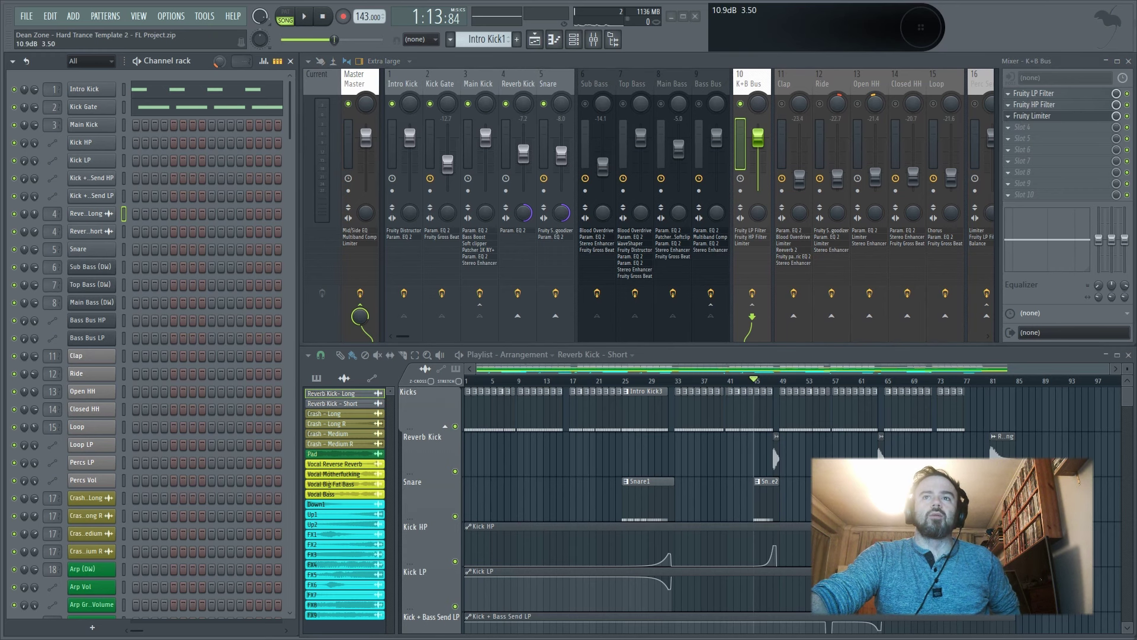
drag(1135, 237, 688, 194)
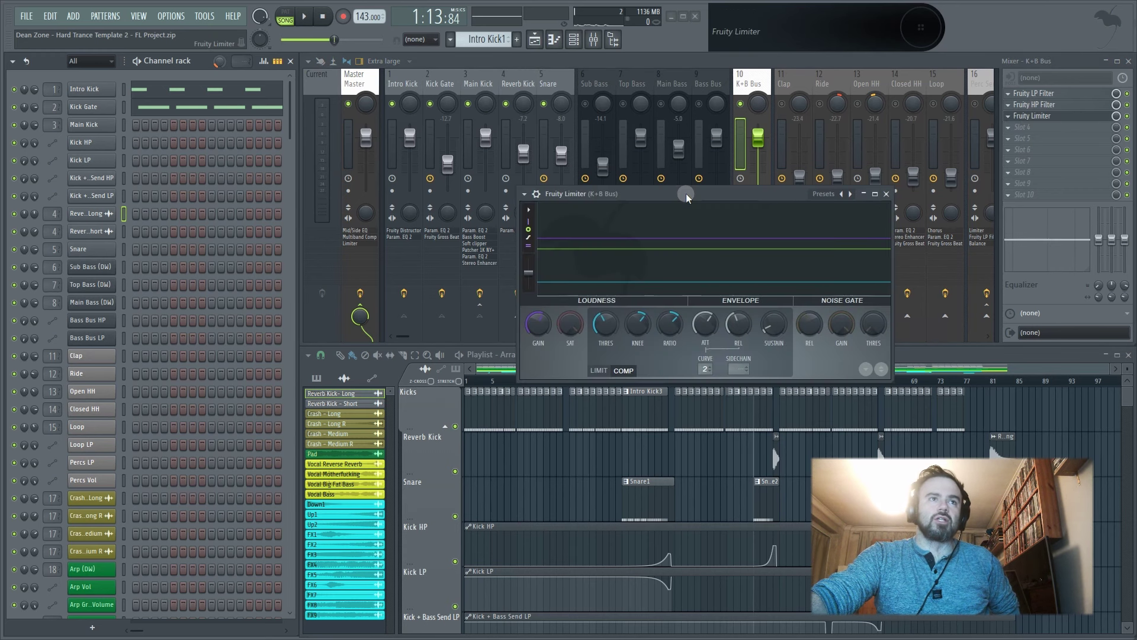
click(886, 195)
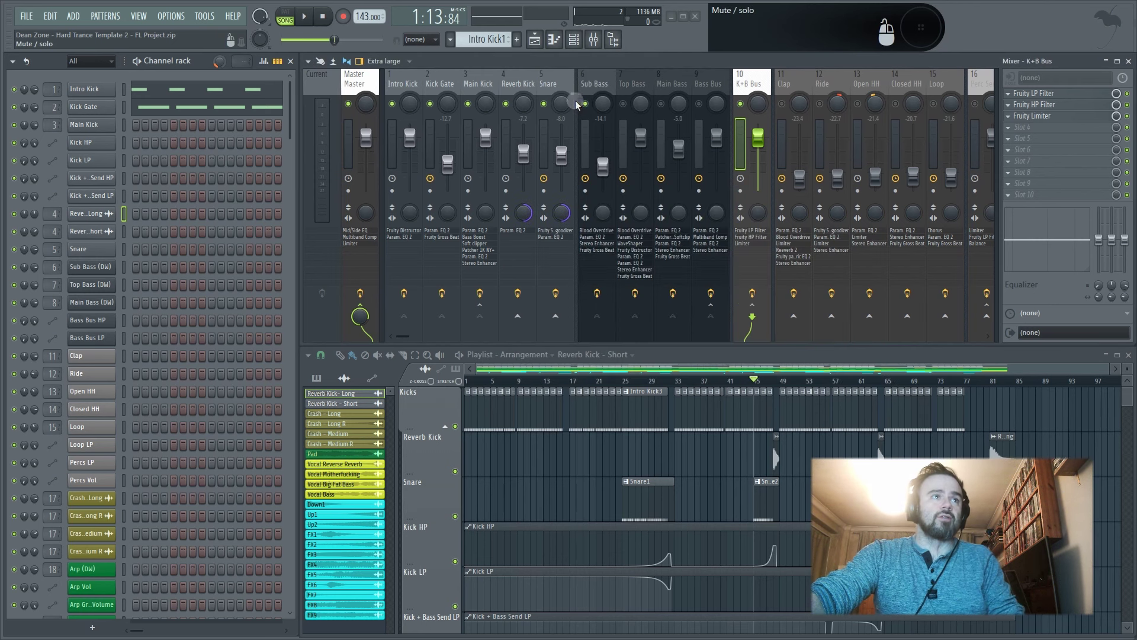
- Unmute the Top Bass and Main Bass mixer tracks and set bar 45 as the playlist's loop selection
click(623, 104)
click(661, 104)
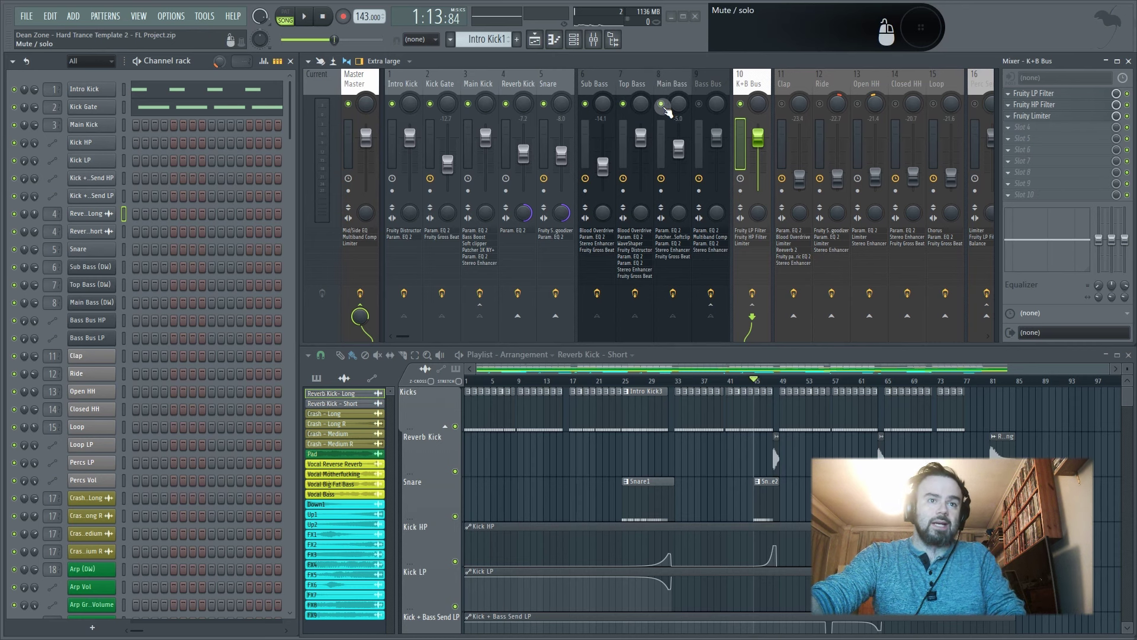
scroll(731, 475, down, 6)
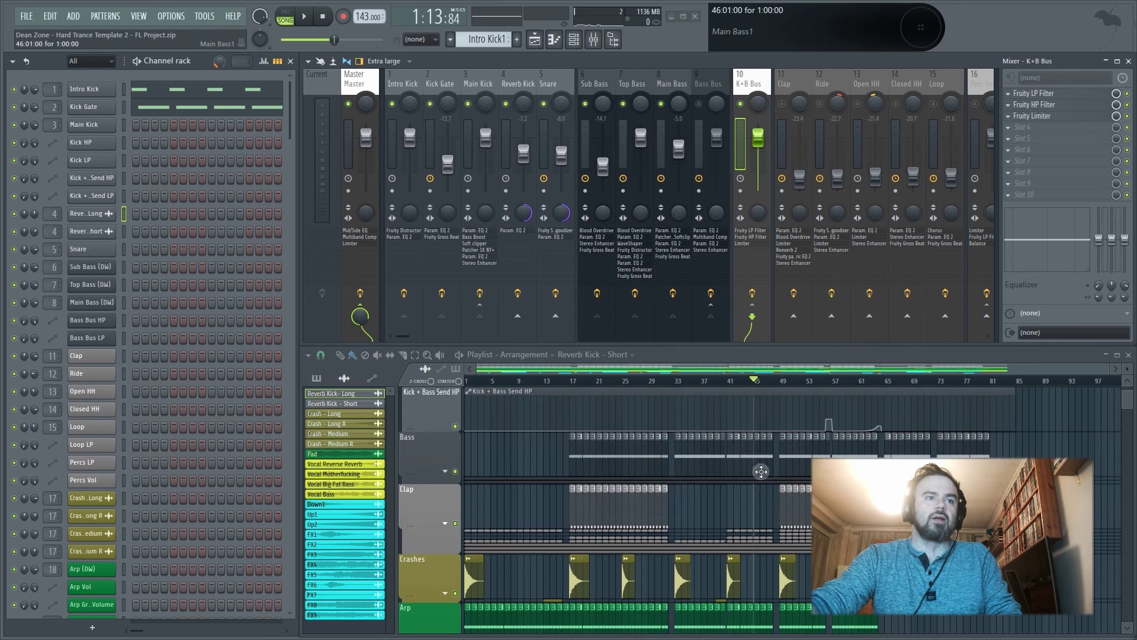
scroll(776, 453, up, 5)
scroll(777, 454, up, 2)
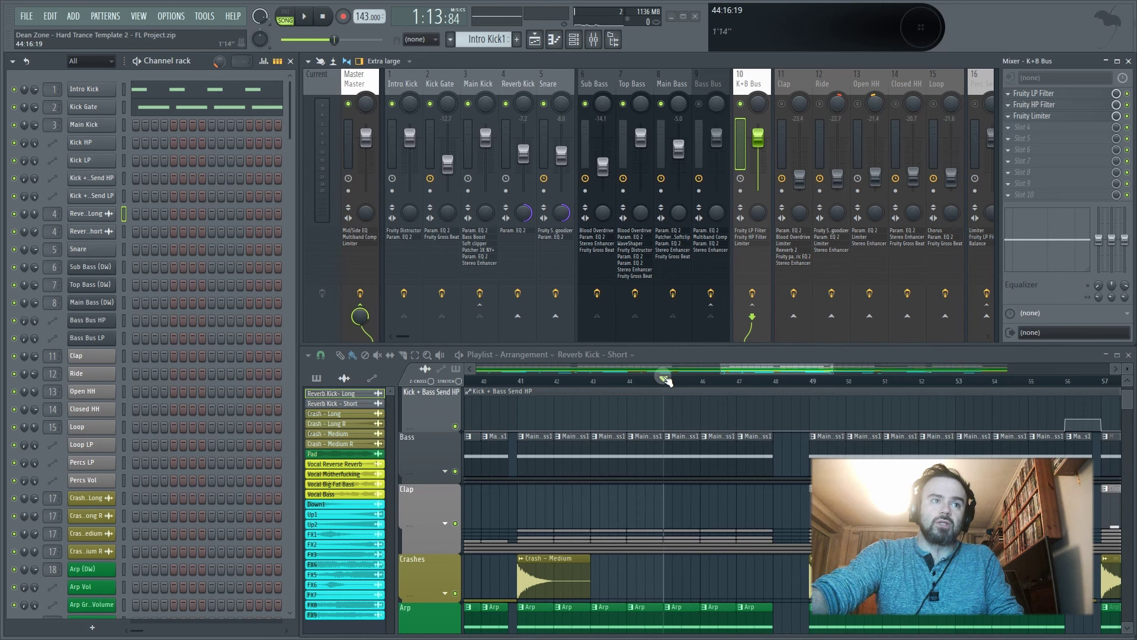
drag(666, 388, 703, 386)
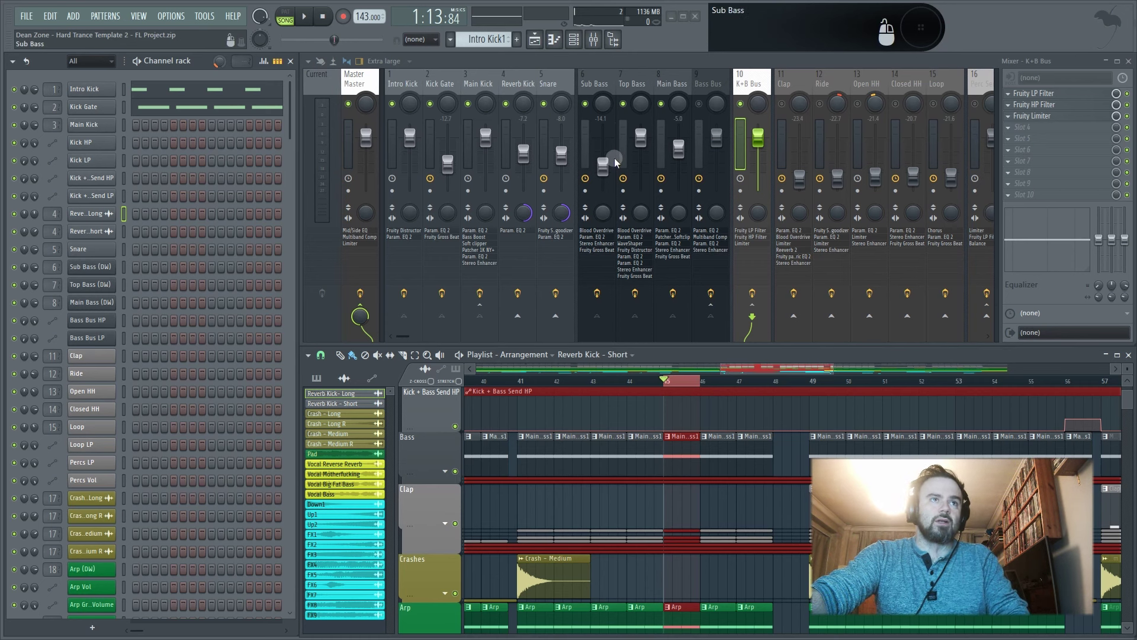
- Unmute the Bass Bus and play the looped bassline, first without and then with the Main Kick, muting the kick again
key(space)
click(699, 105)
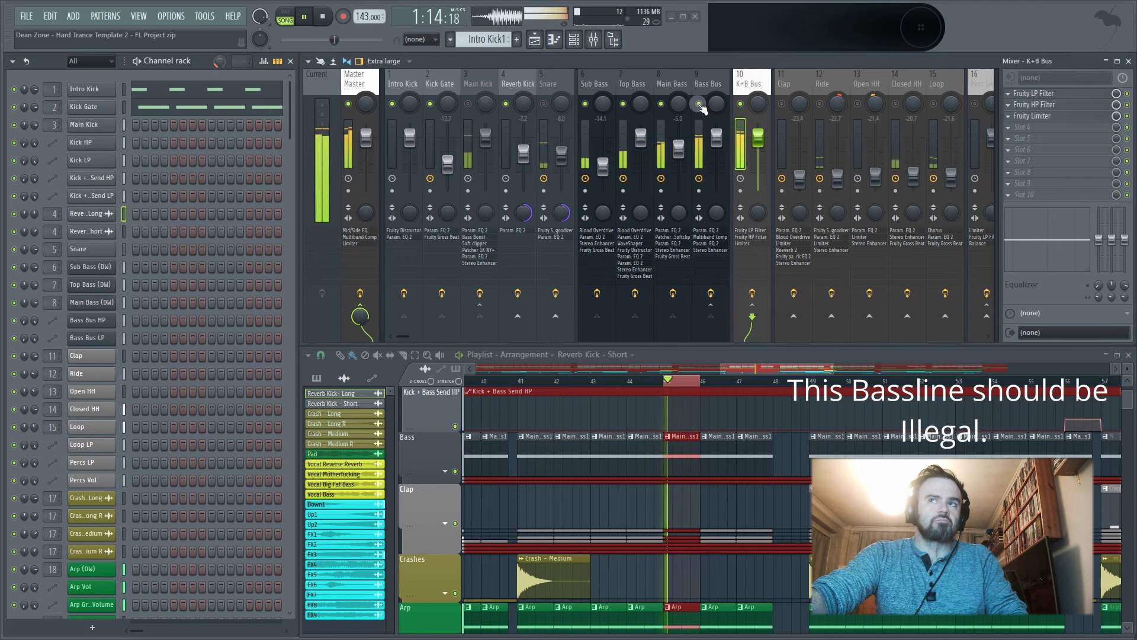
key(space)
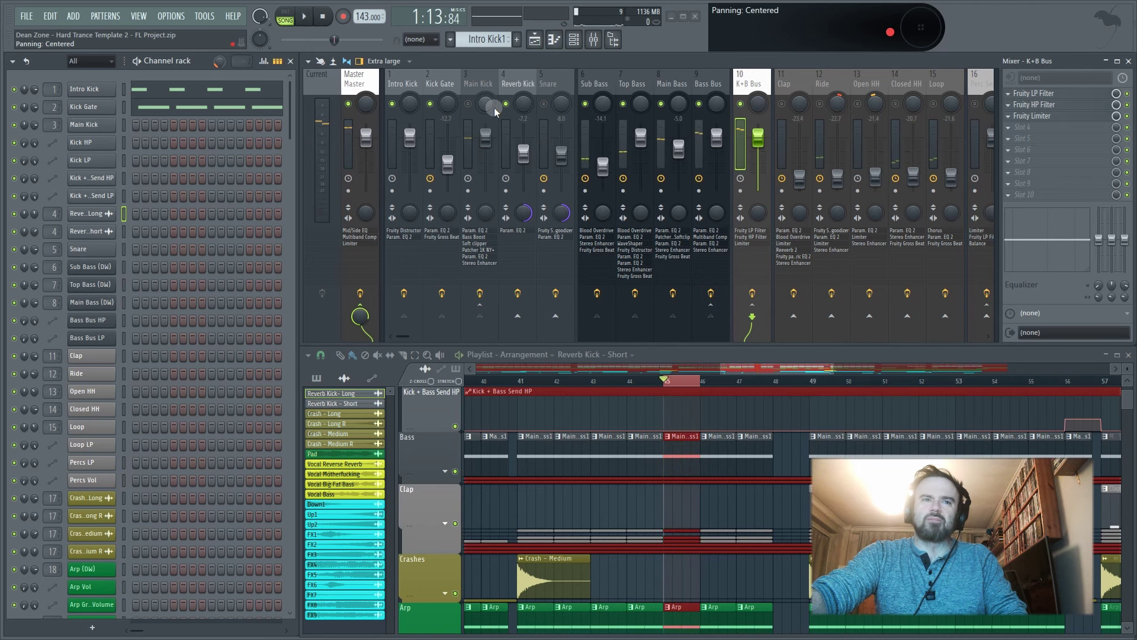
click(468, 105)
key(space)
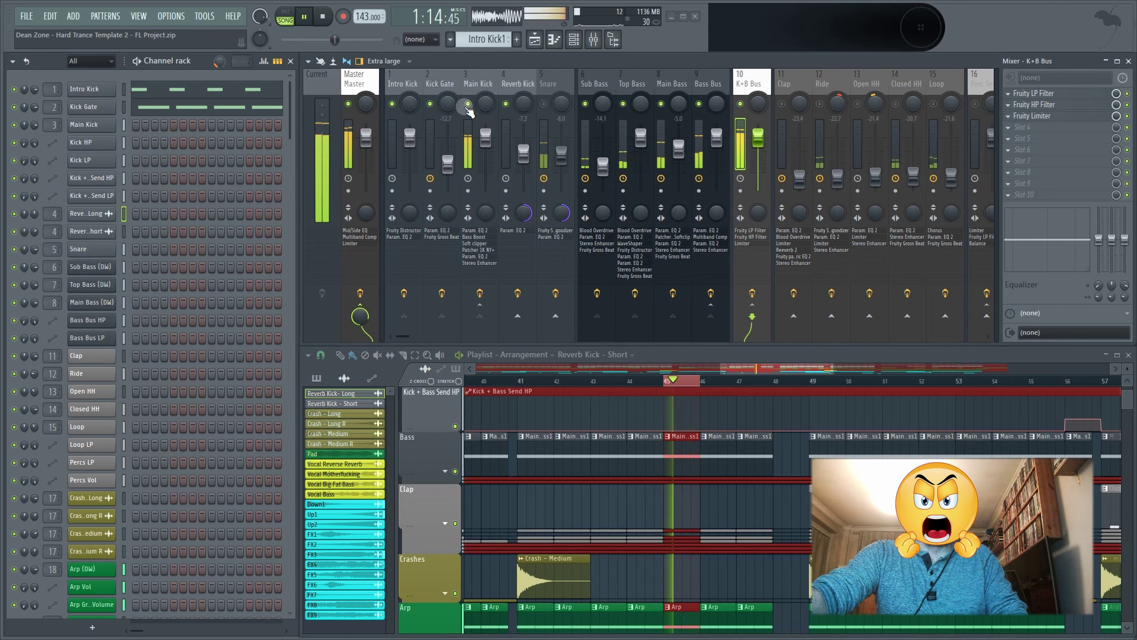
key(space)
click(468, 104)
- Show the Sub Bass (DW) channel's DirectWave instrument and close it
scroll(706, 446, down, 3)
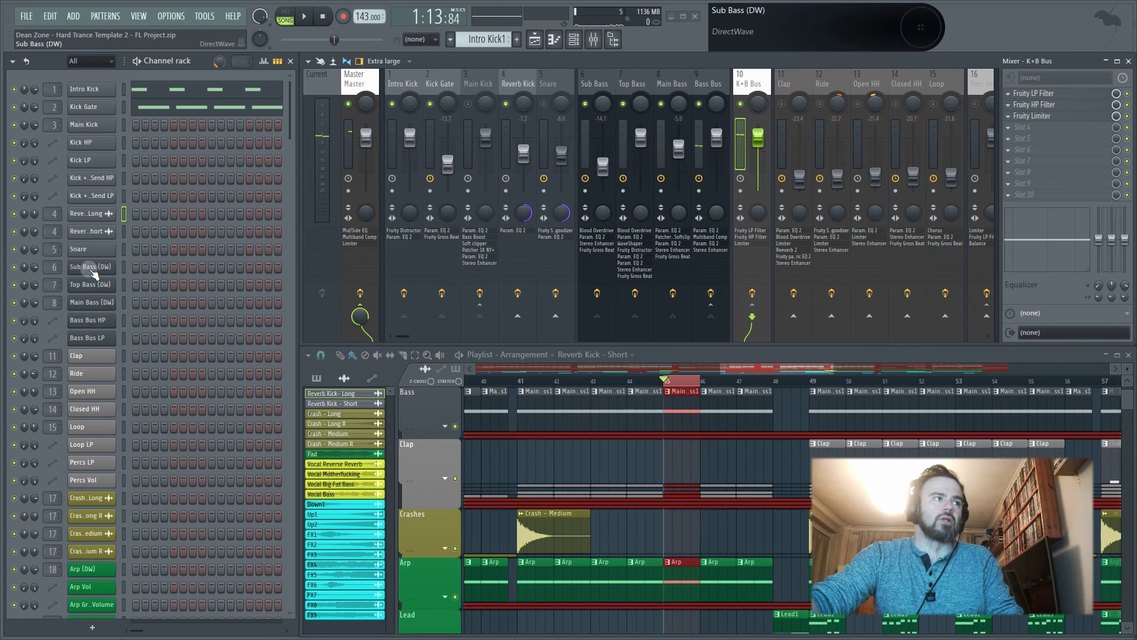
click(90, 266)
click(994, 153)
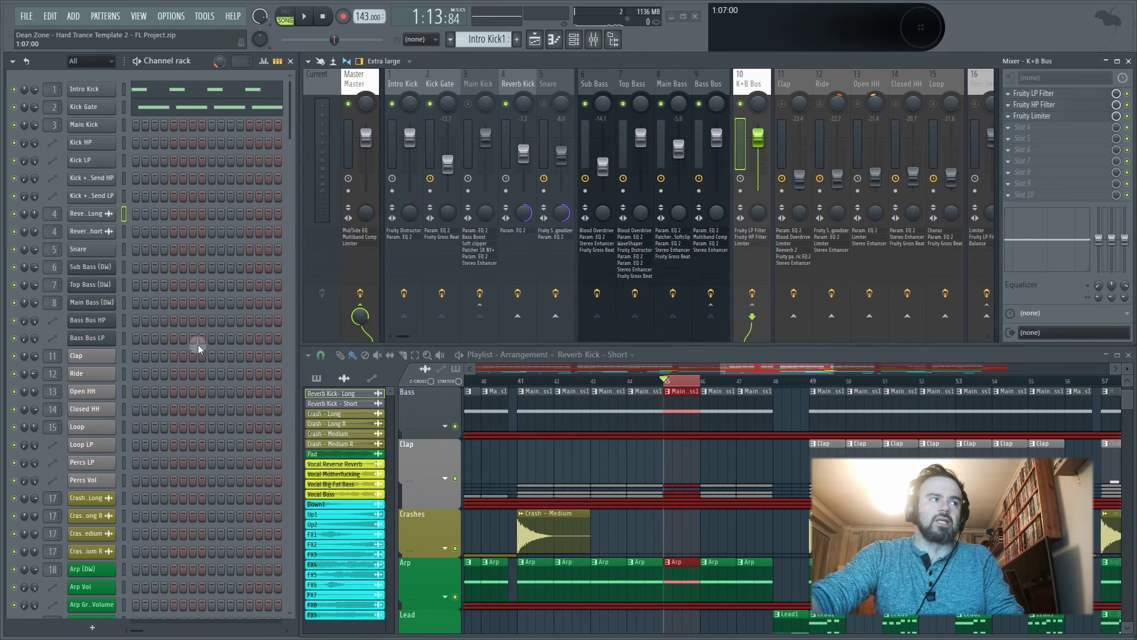
- Mute the Top Bass and Main Bass mixer tracks and select the Sub Bass track
click(625, 104)
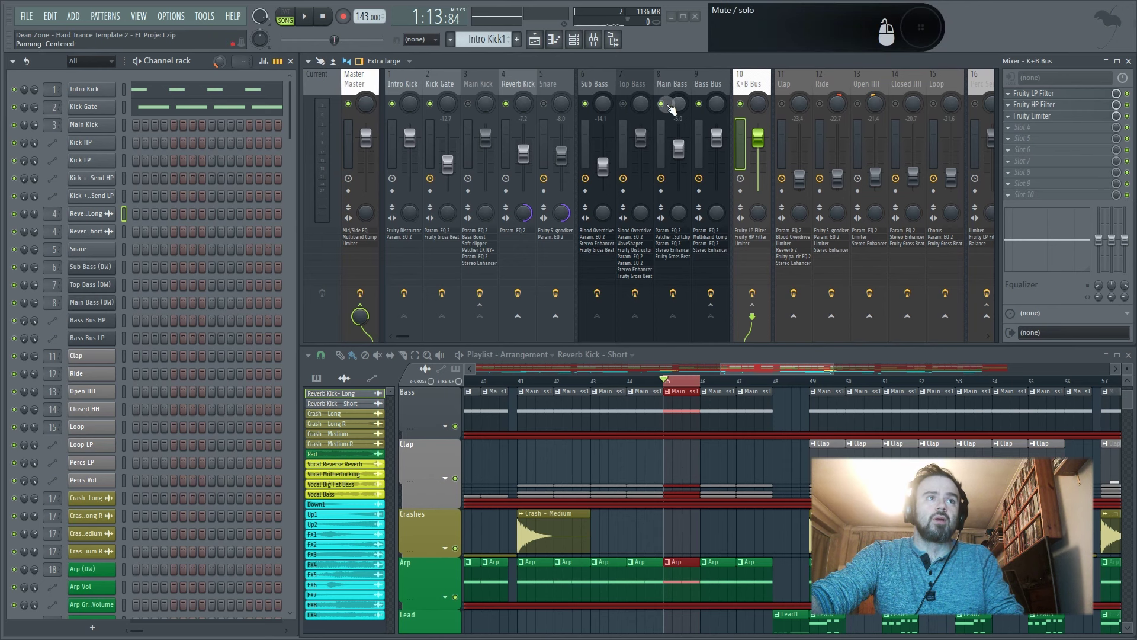
click(662, 104)
click(586, 80)
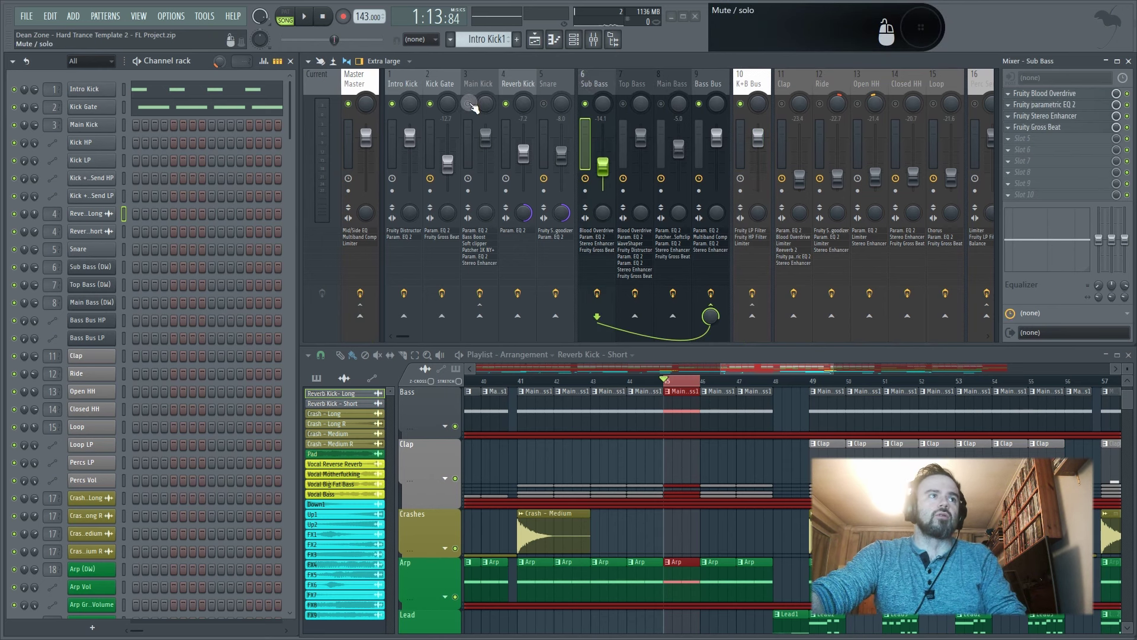
- Examine the Sub Bass's Fruity Blood Overdrive and compare looped playback with the effect bypassed and enabled
click(1065, 95)
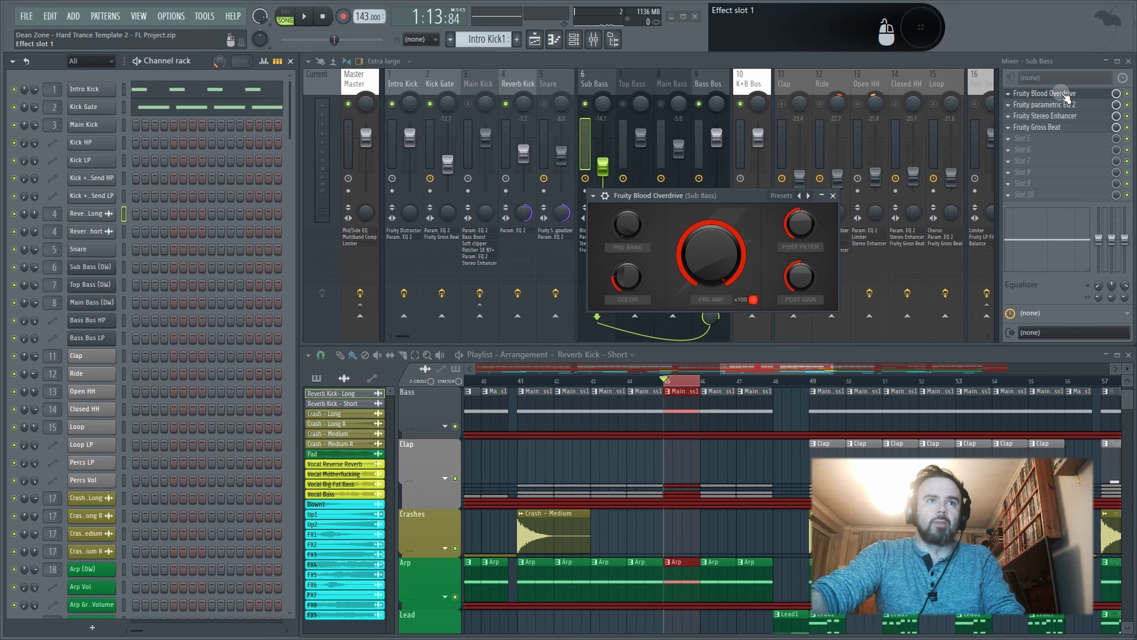
key(space)
click(1127, 94)
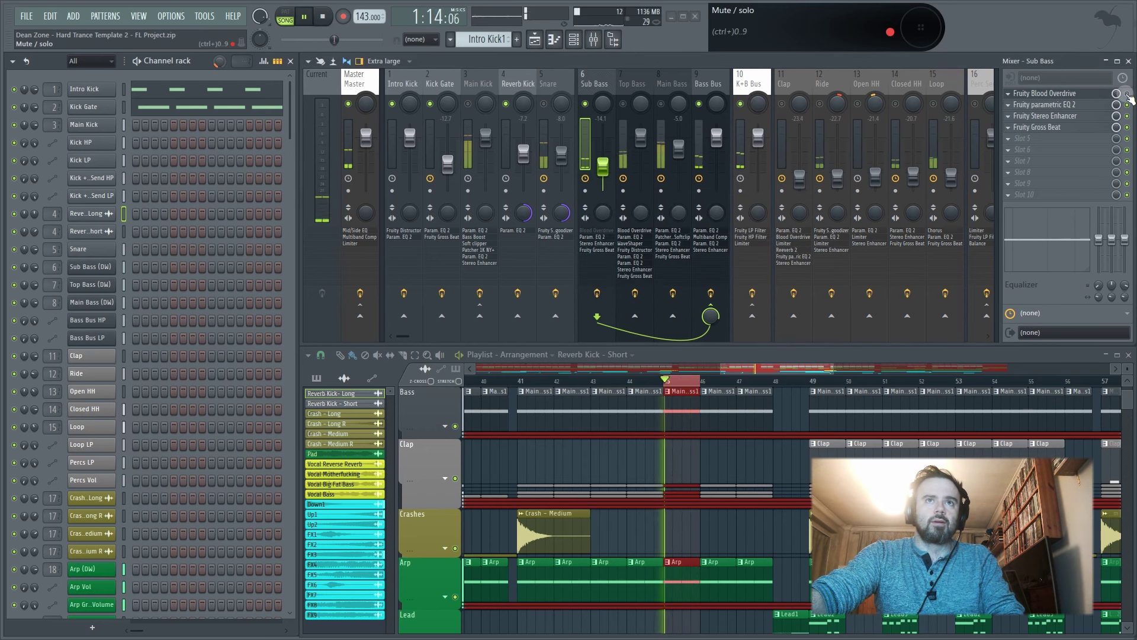
key(space)
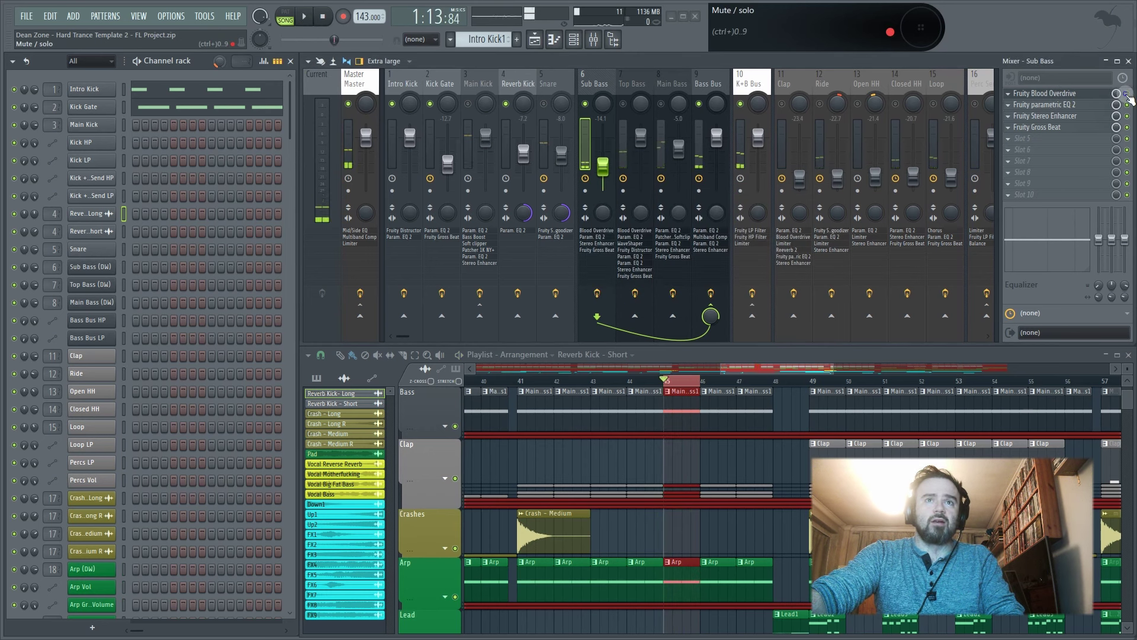
key(space)
key(space)
- Examine the Sub Bass's Fruity parametric EQ 2 curve and compare looped playback with the EQ enabled and bypassed
click(1064, 105)
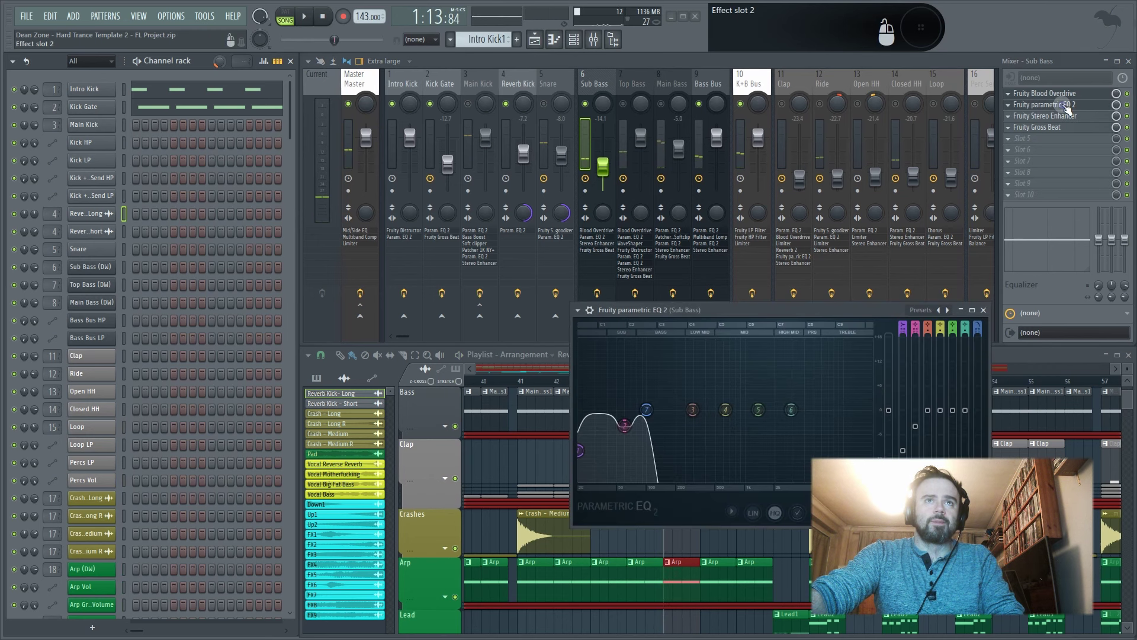
drag(704, 310, 694, 173)
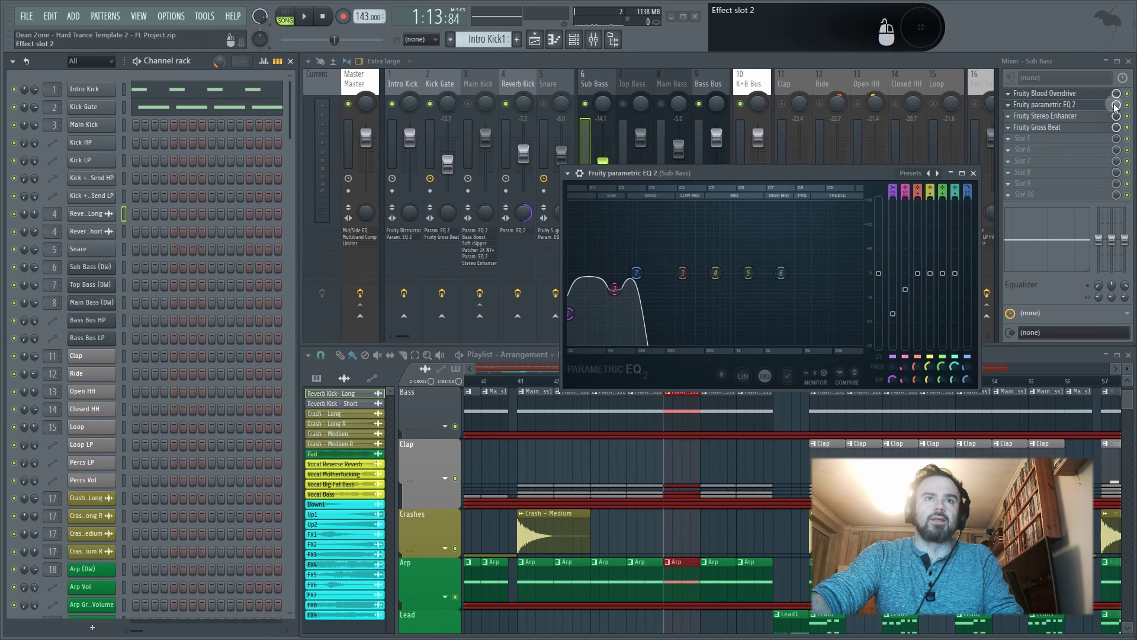
key(space)
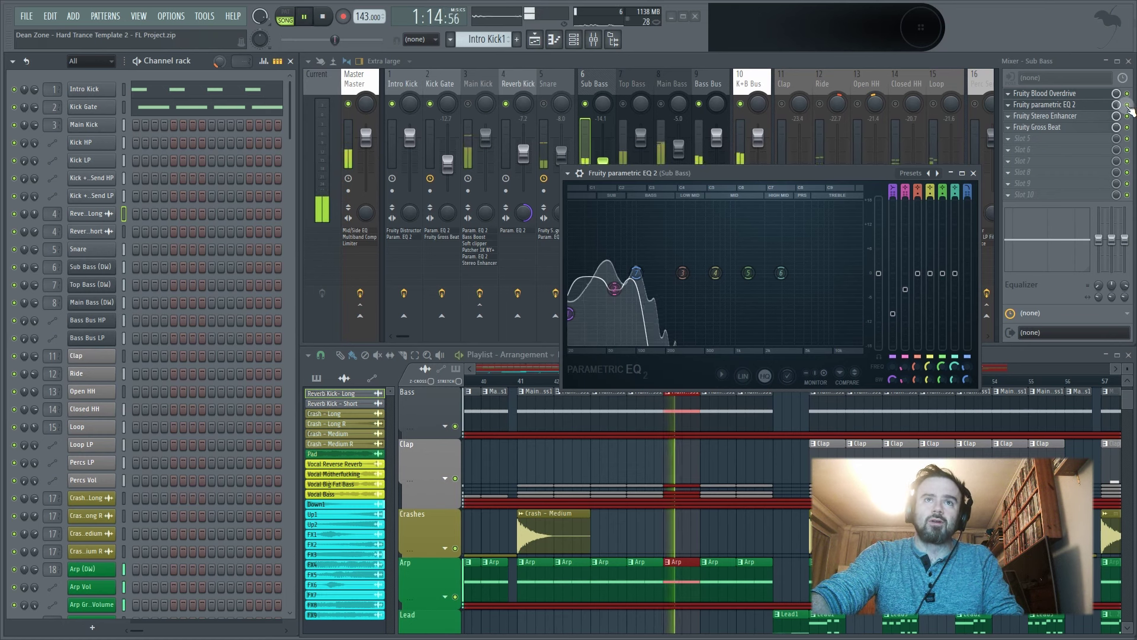
key(space)
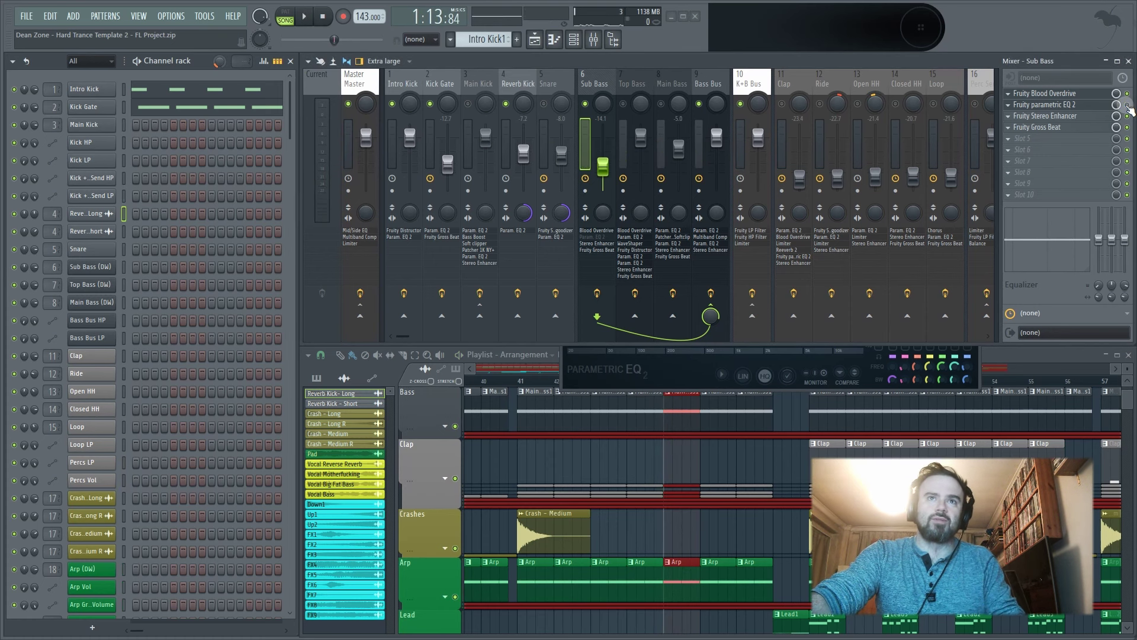
key(space)
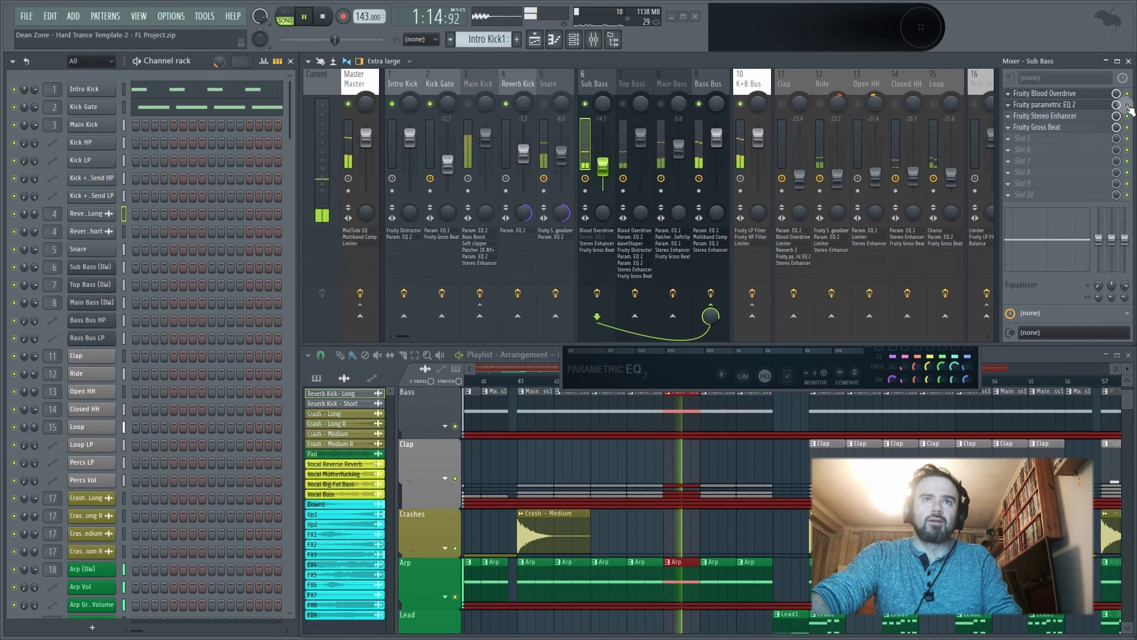
key(space)
key(space)
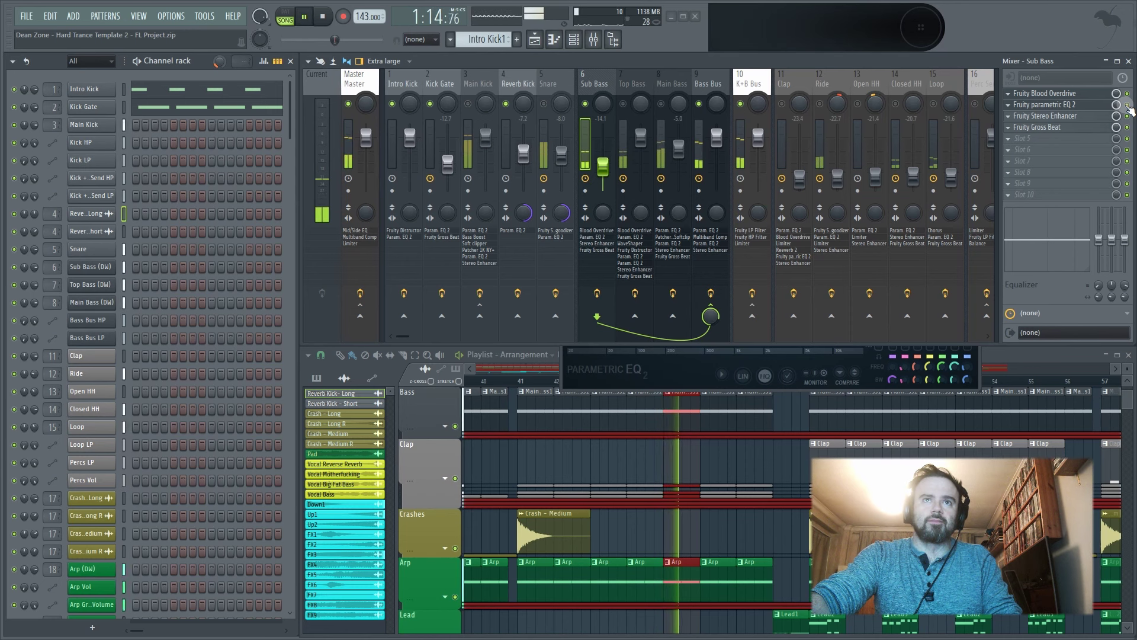
key(space)
- Check the stereo separation in the Sub Bass's Fruity Stereo Enhancer, close it and show the Fruity Gross Beat volume envelope
click(1072, 117)
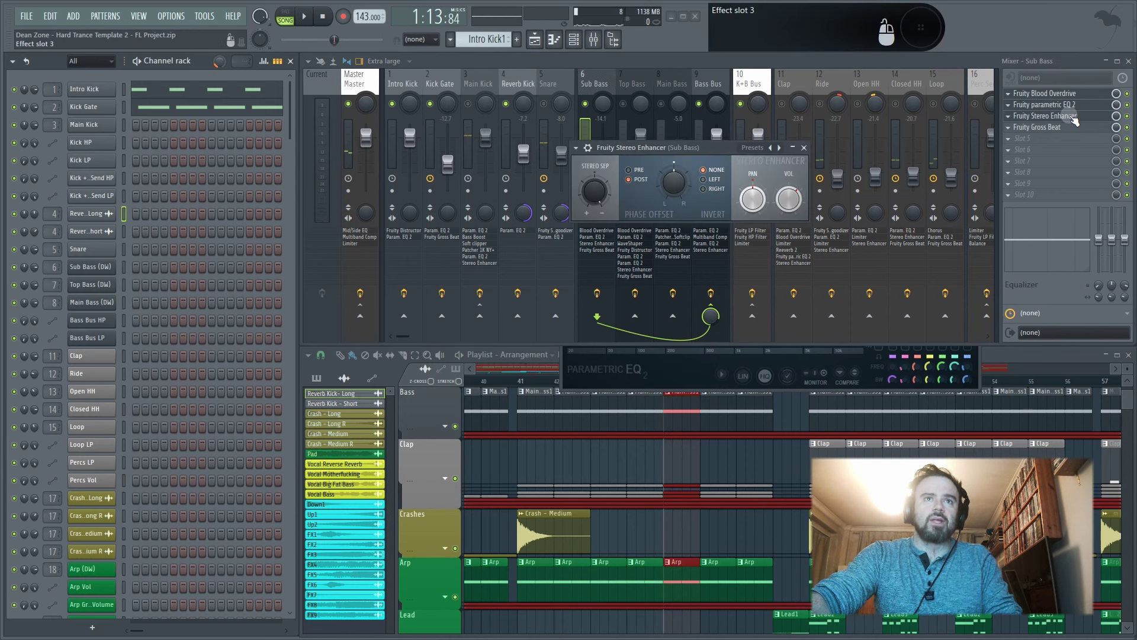
drag(610, 200, 580, 201)
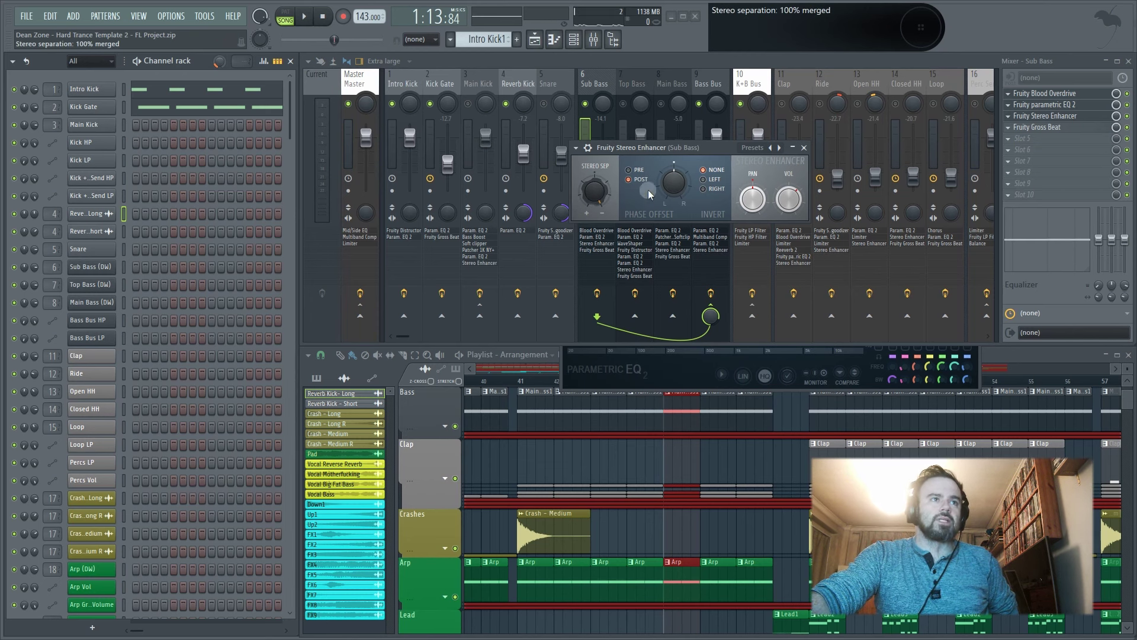
click(803, 148)
click(1043, 127)
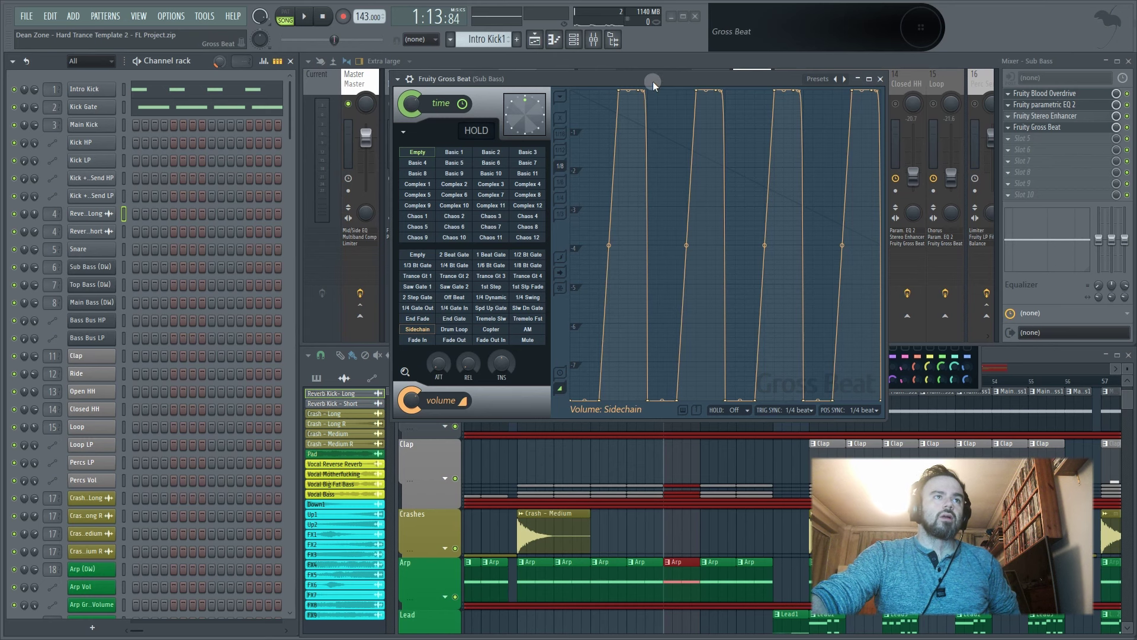
- Close the Sub Bass's Fruity Gross Beat and compare looped playback with the effect bypassed and enabled
click(880, 79)
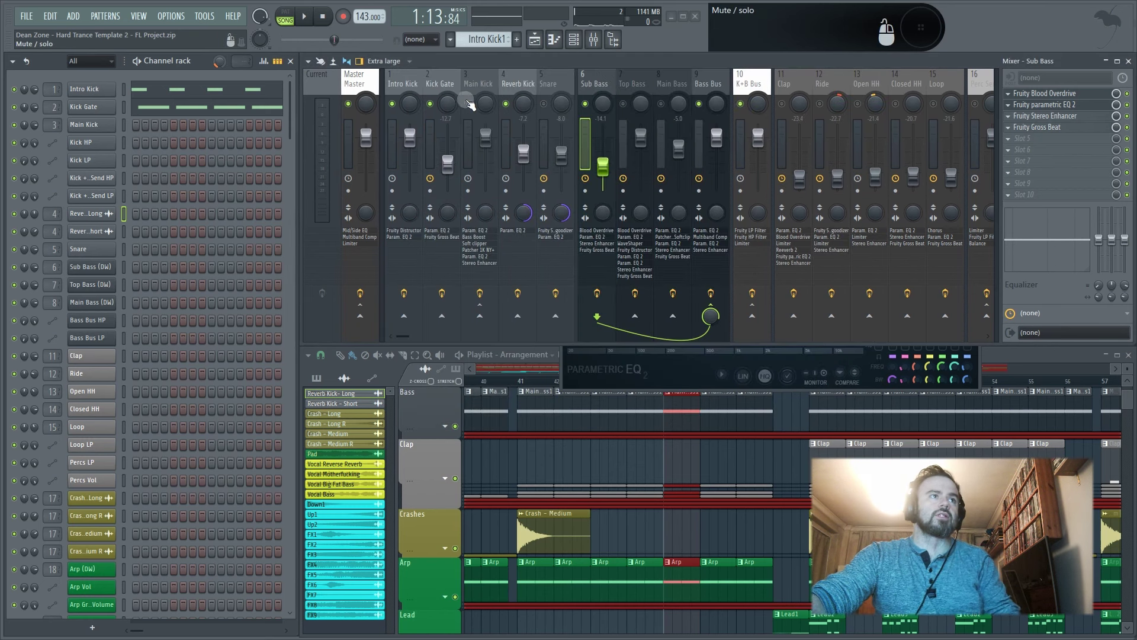
key(space)
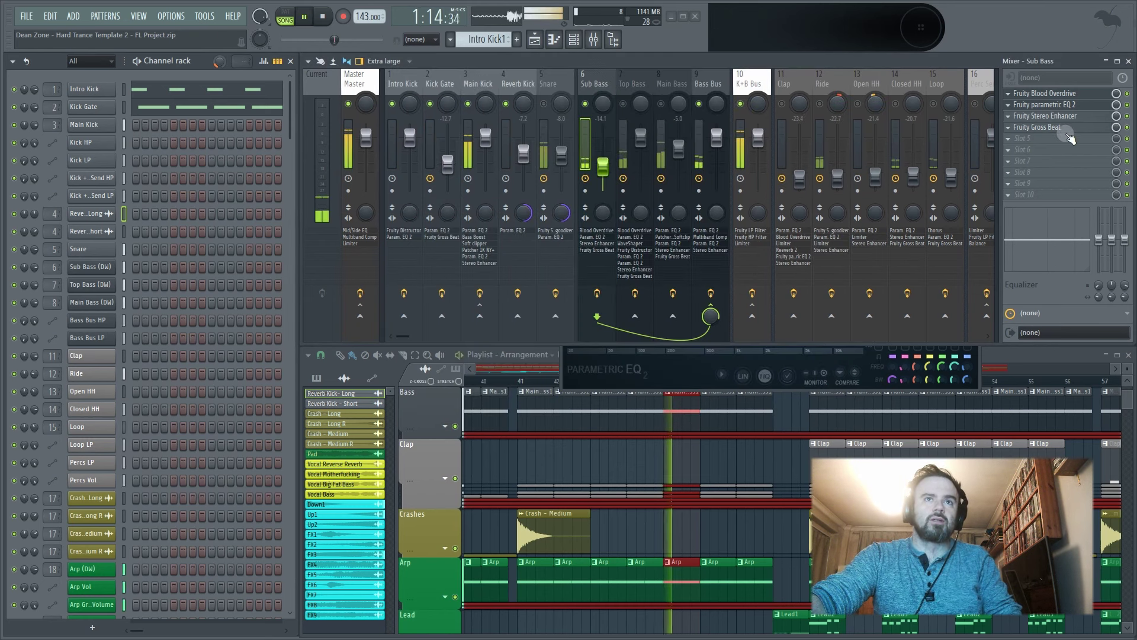
click(1127, 127)
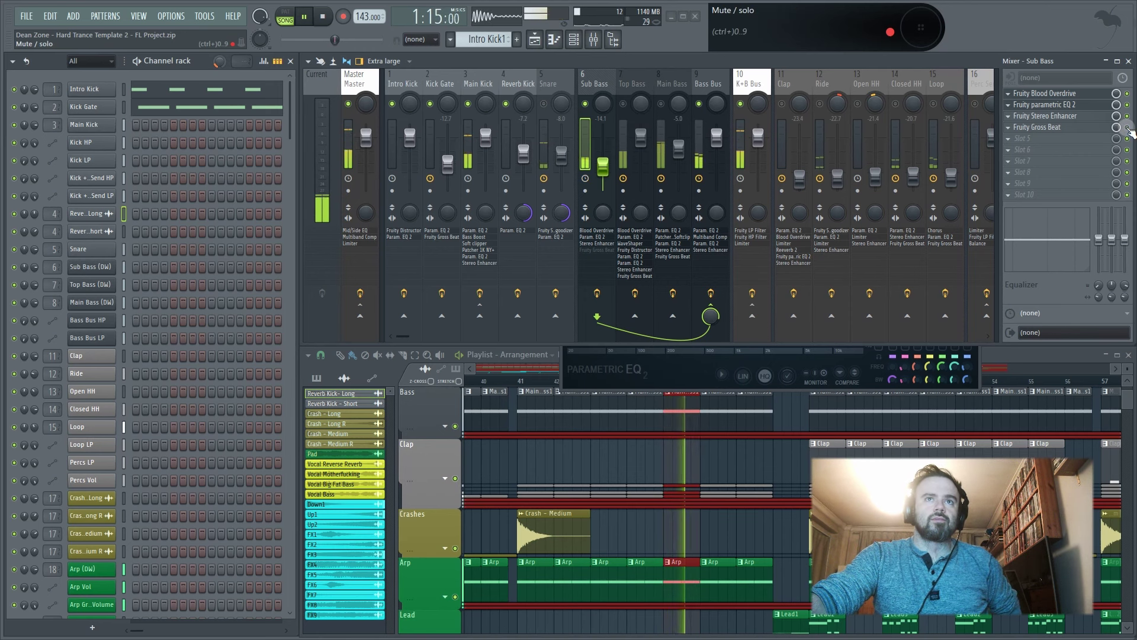
click(1127, 127)
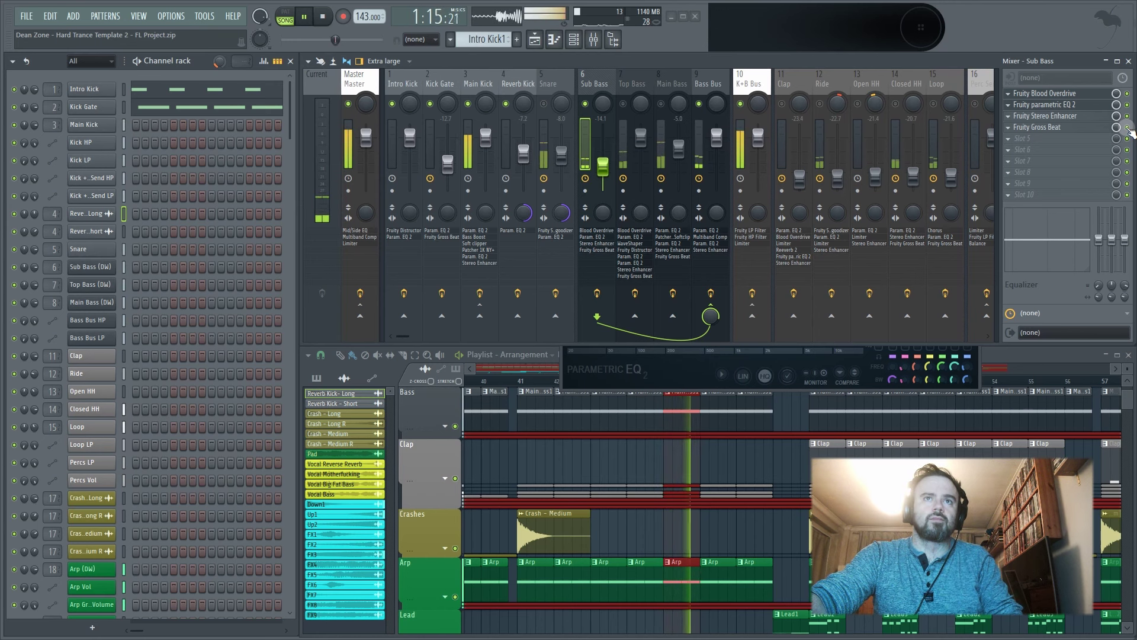
key(space)
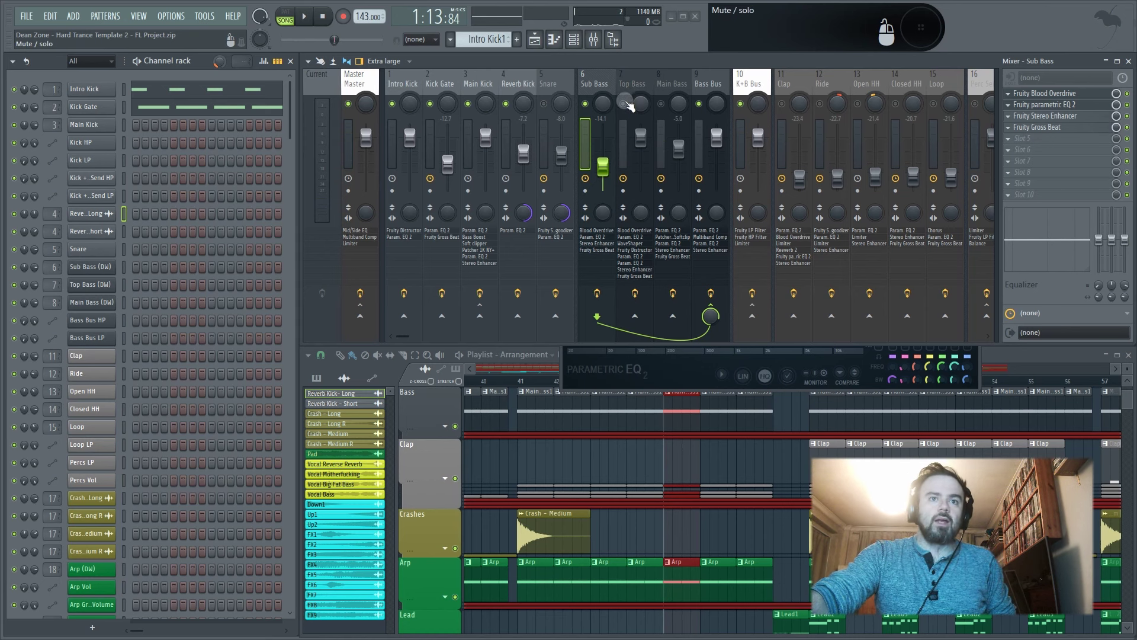
- Unmute the Top Bass mixer track, mute the Sub Bass and select the Top Bass track
click(623, 105)
click(585, 104)
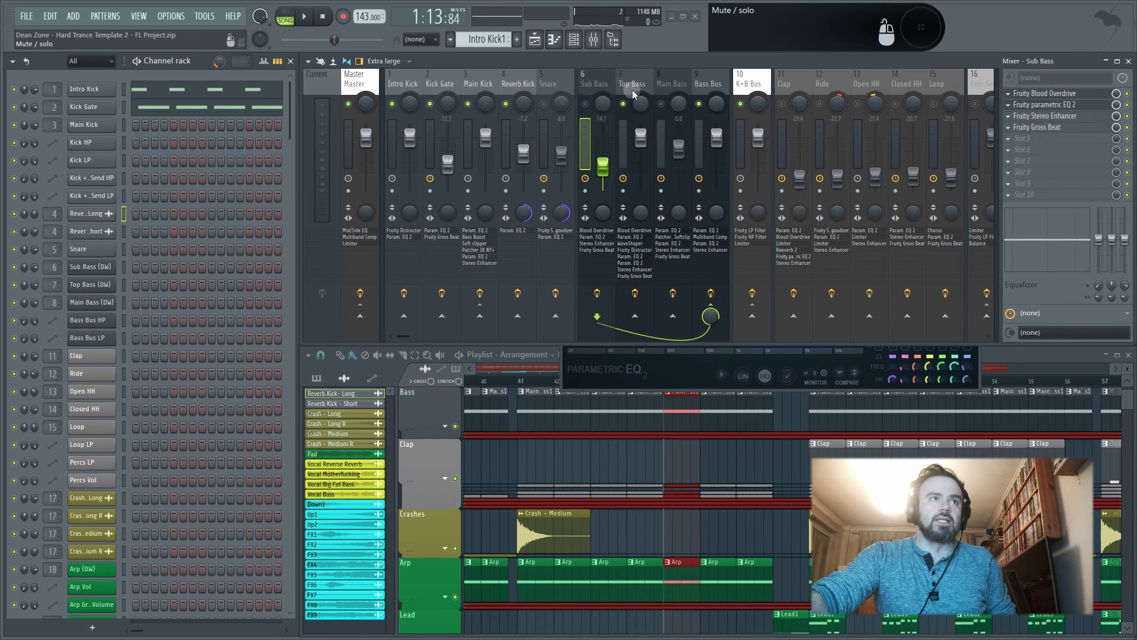
click(641, 83)
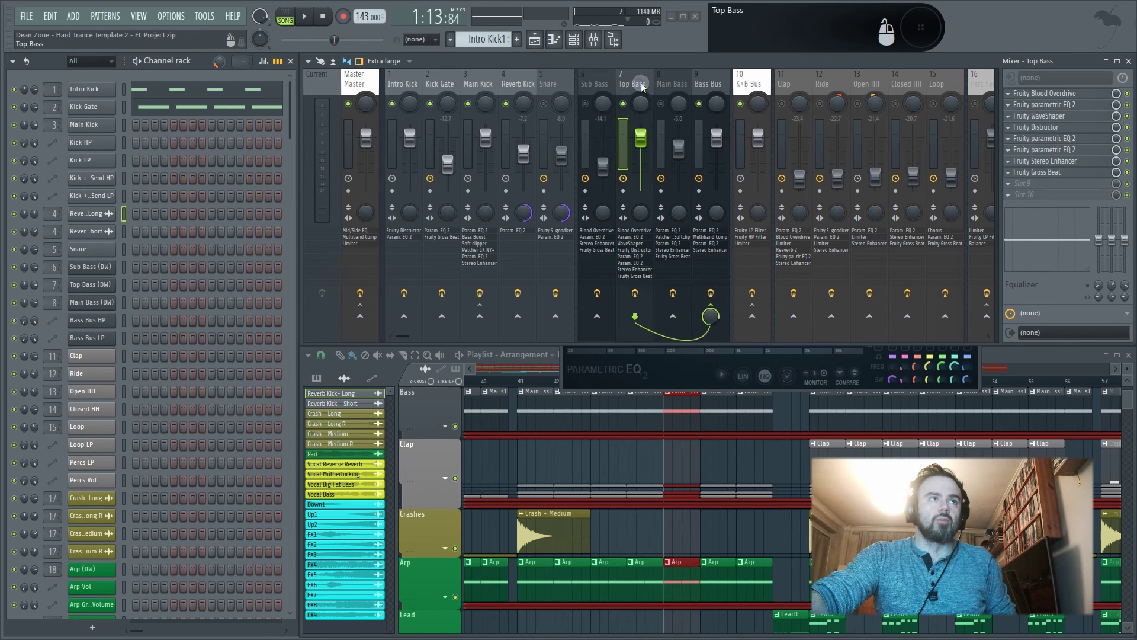
- Mute the Main Kick during playback and compare the Top Bass with its Fruity Blood Overdrive bypassed and enabled
click(1057, 97)
click(1057, 97)
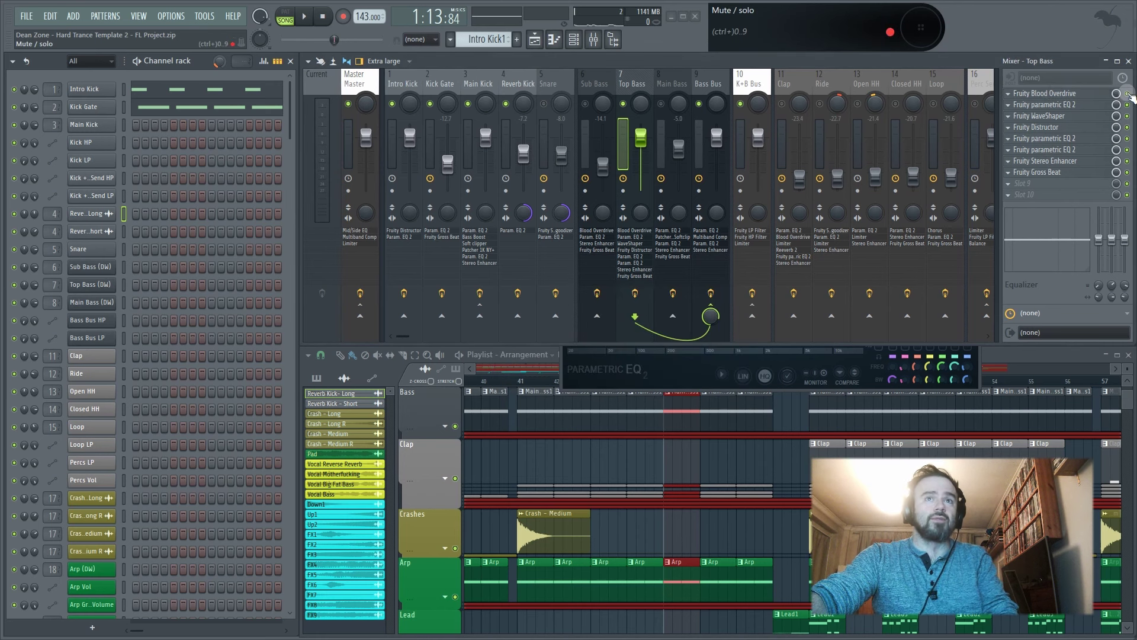
key(space)
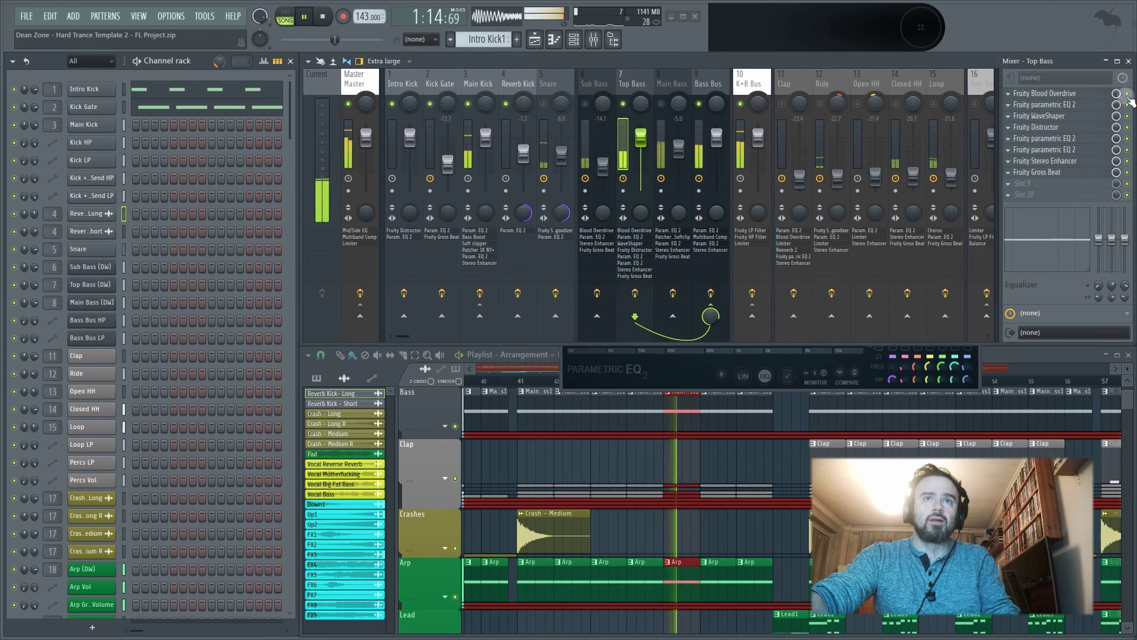
click(468, 103)
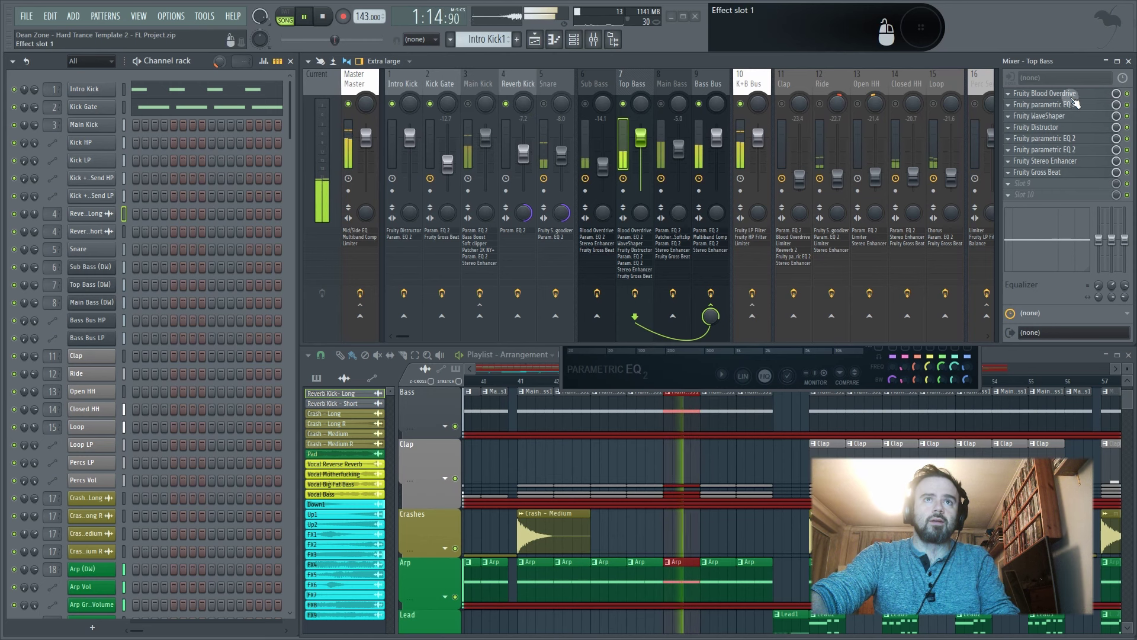
click(1127, 93)
click(1127, 93)
key(space)
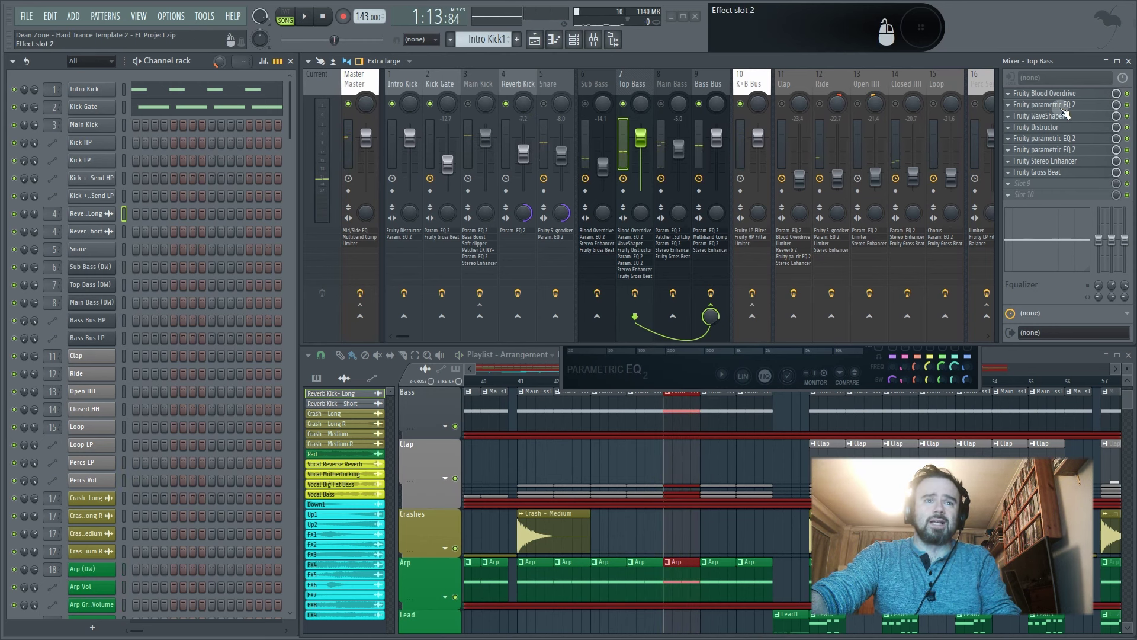
- Examine the curve of the Top Bass's first Fruity parametric EQ 2 and compare looped playback with it enabled and bypassed
click(1061, 108)
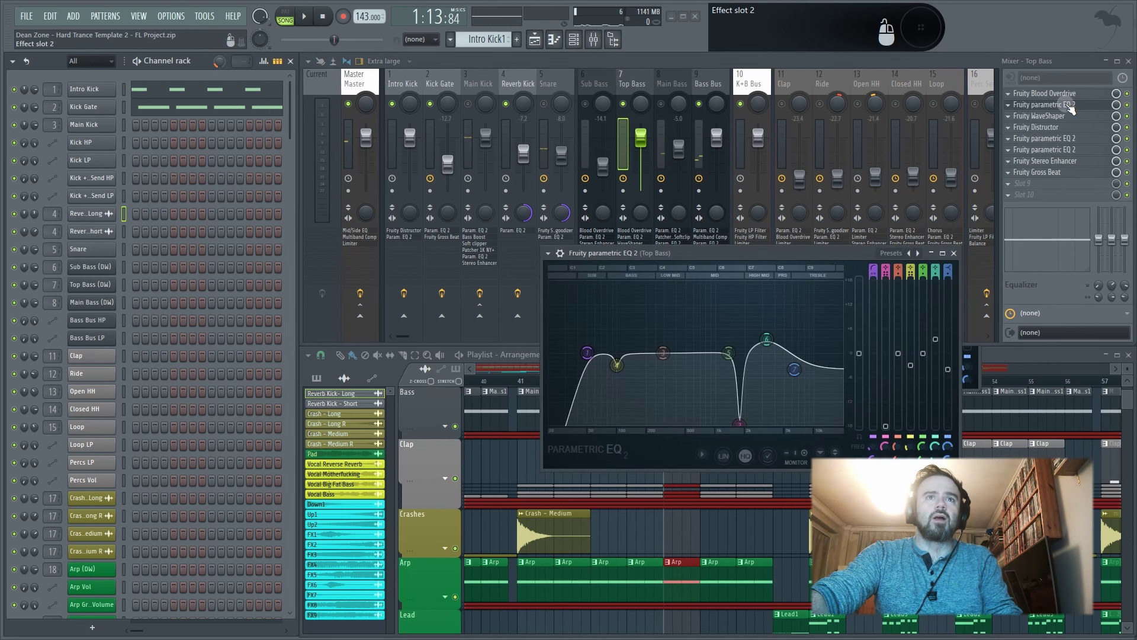
key(space)
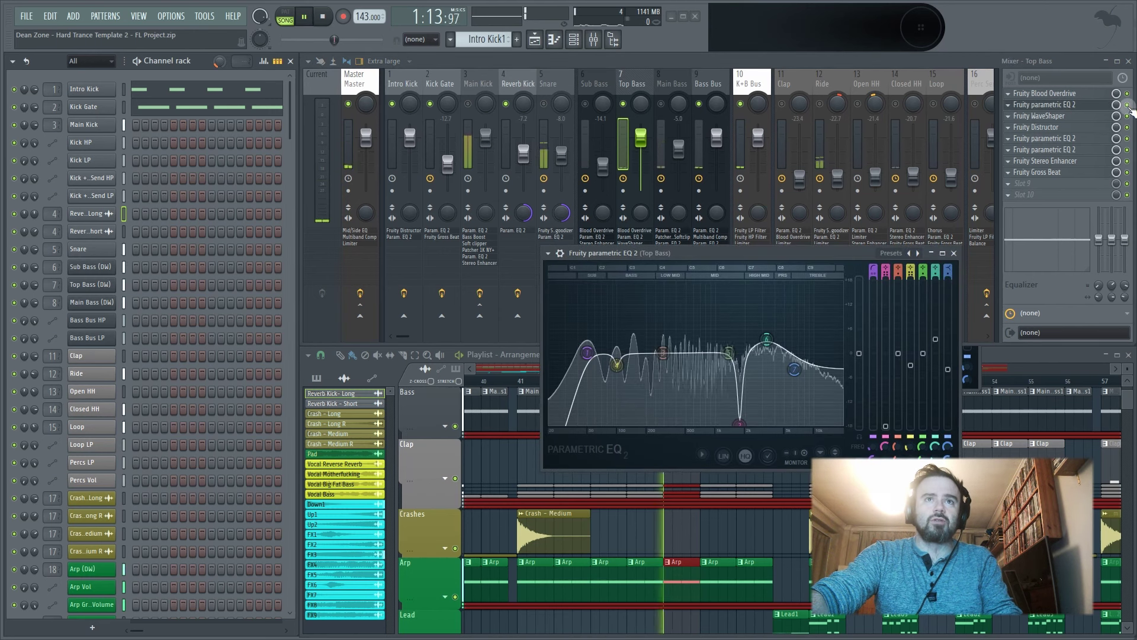
click(1127, 105)
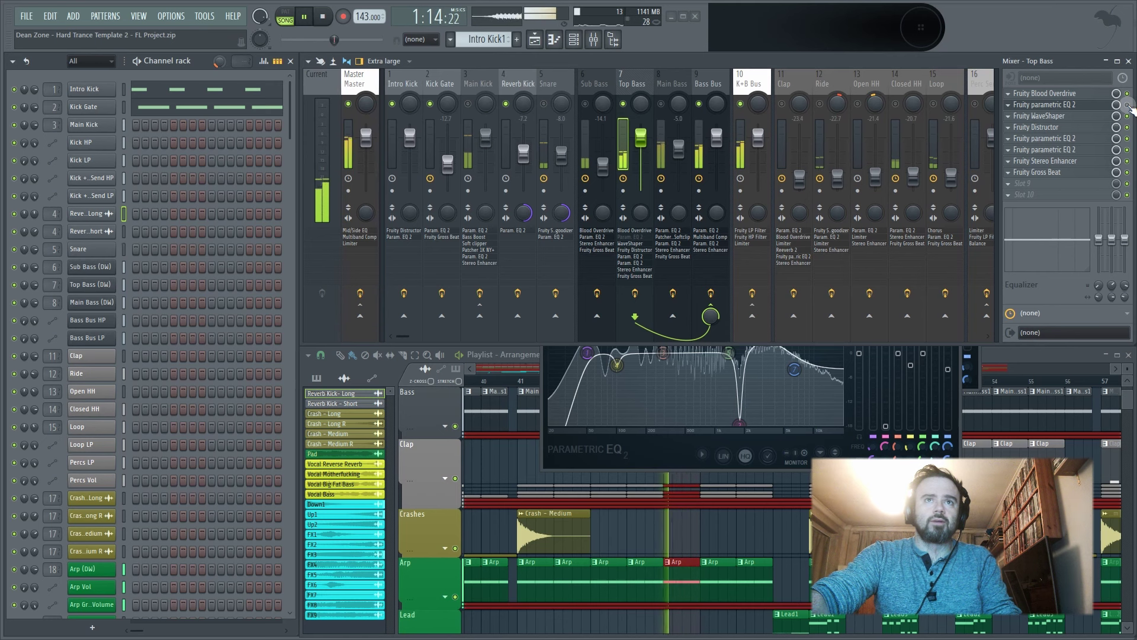
key(space)
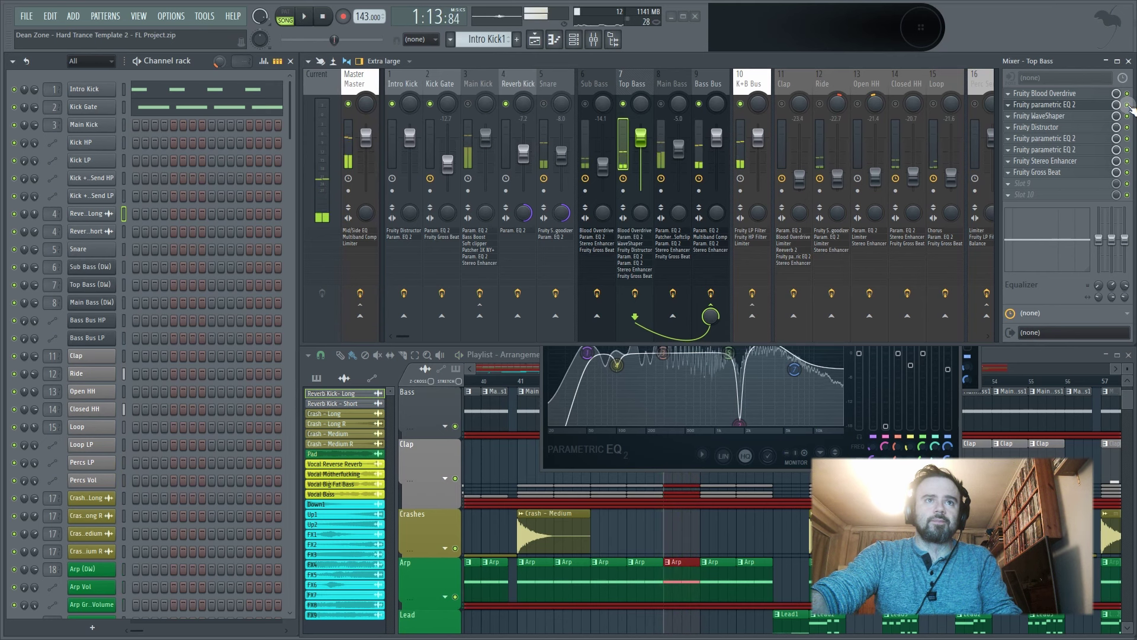
- Examine the Top Bass's Fruity WaveShaper curve and compare looped playback with the effect enabled and bypassed
click(1040, 115)
drag(594, 104, 496, 122)
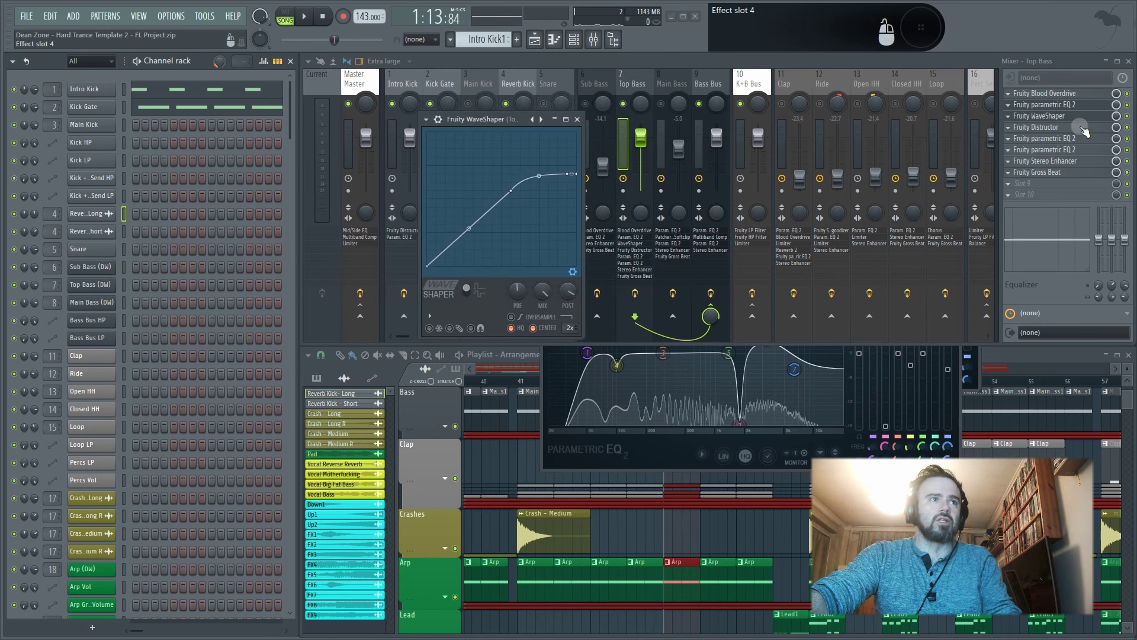
key(space)
key(Escape)
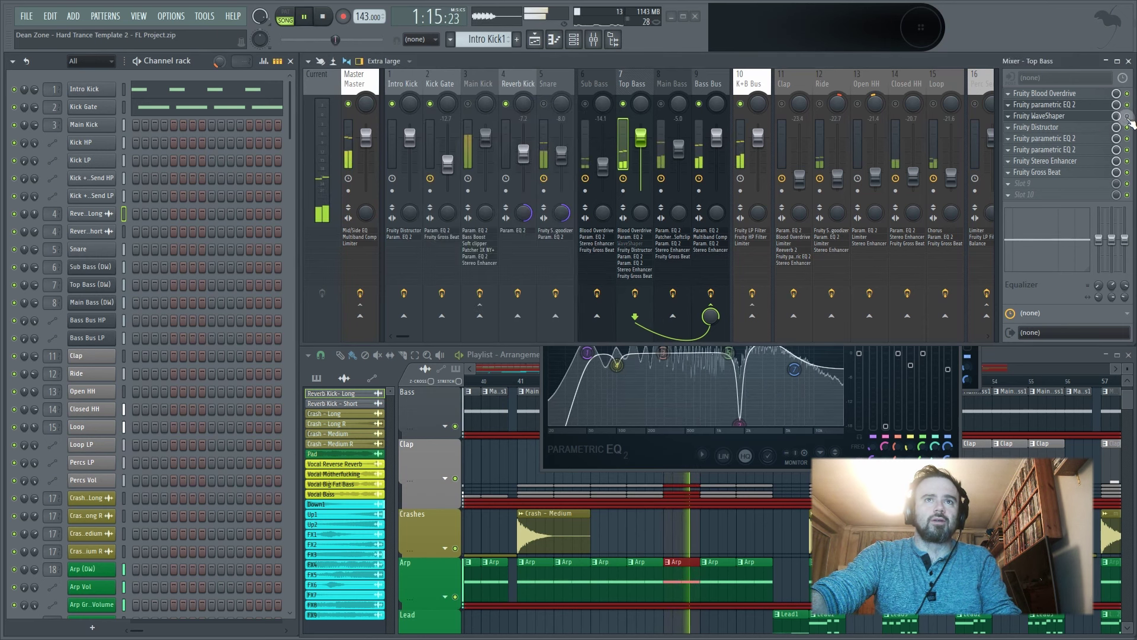
key(space)
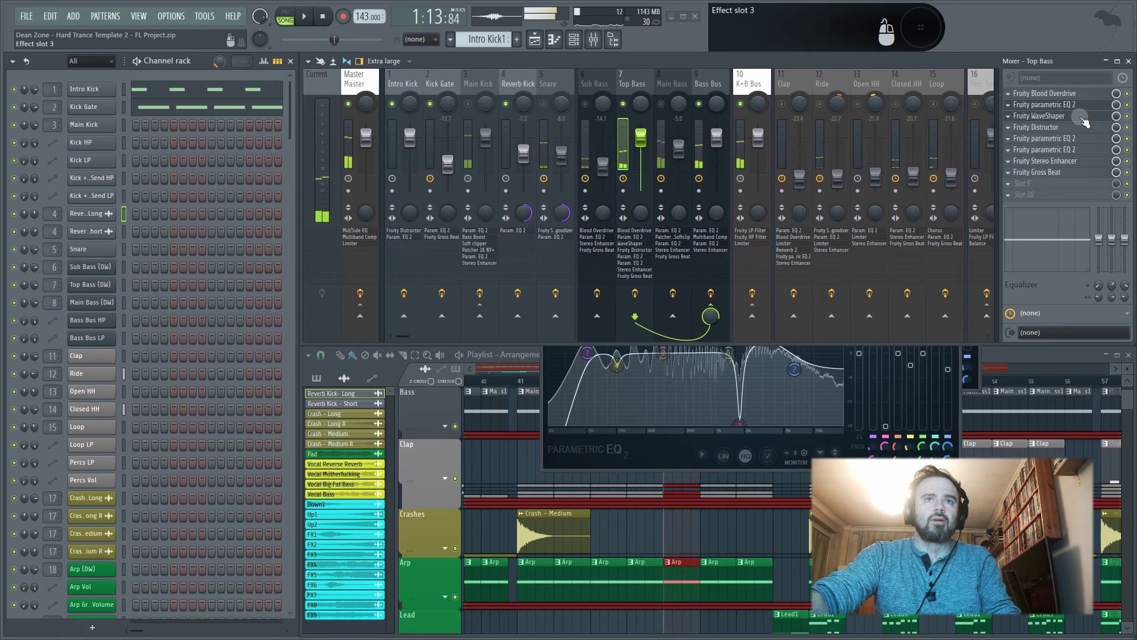
- Examine the two distortion modules in the Top Bass's Fruity Distructor, compare playback with it enabled and bypassed, and close it
click(1056, 126)
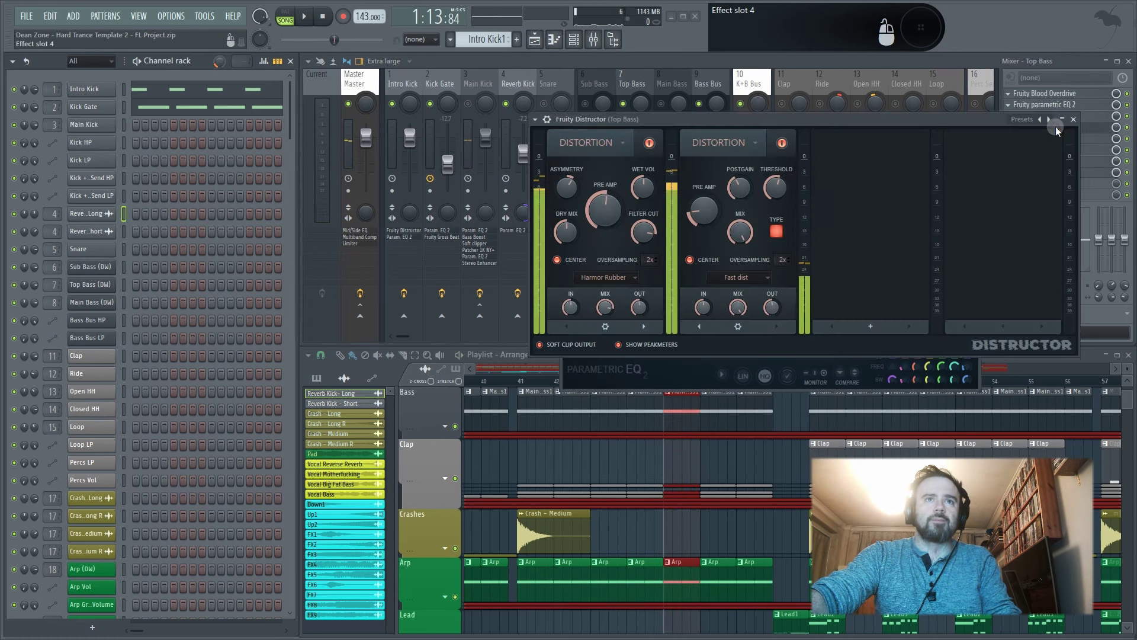
drag(947, 118, 657, 198)
drag(634, 374, 625, 374)
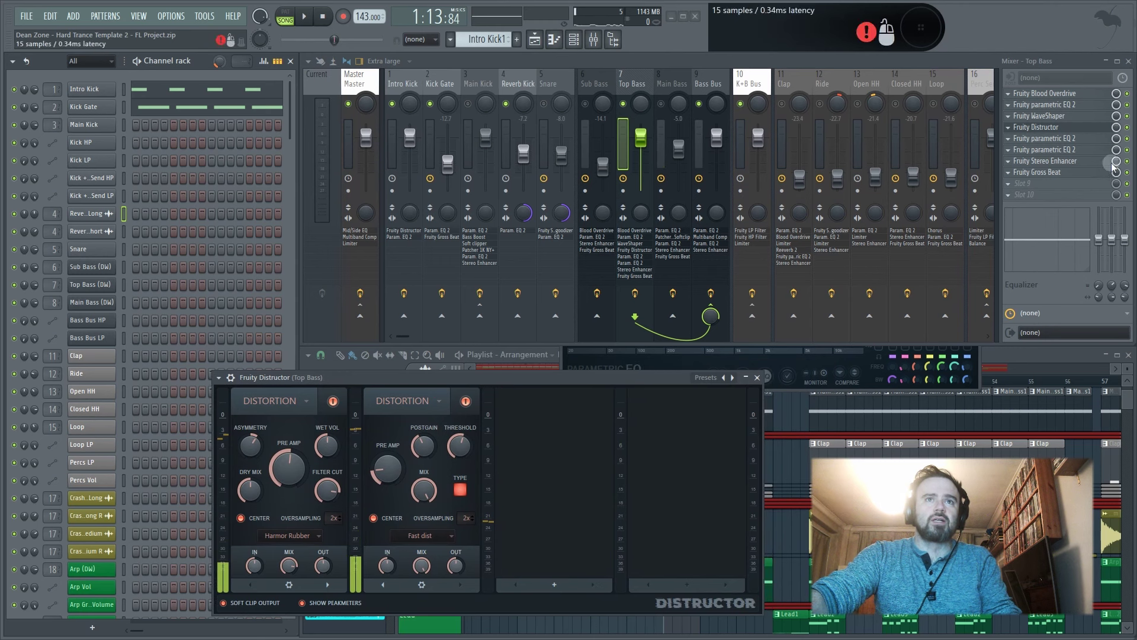
key(space)
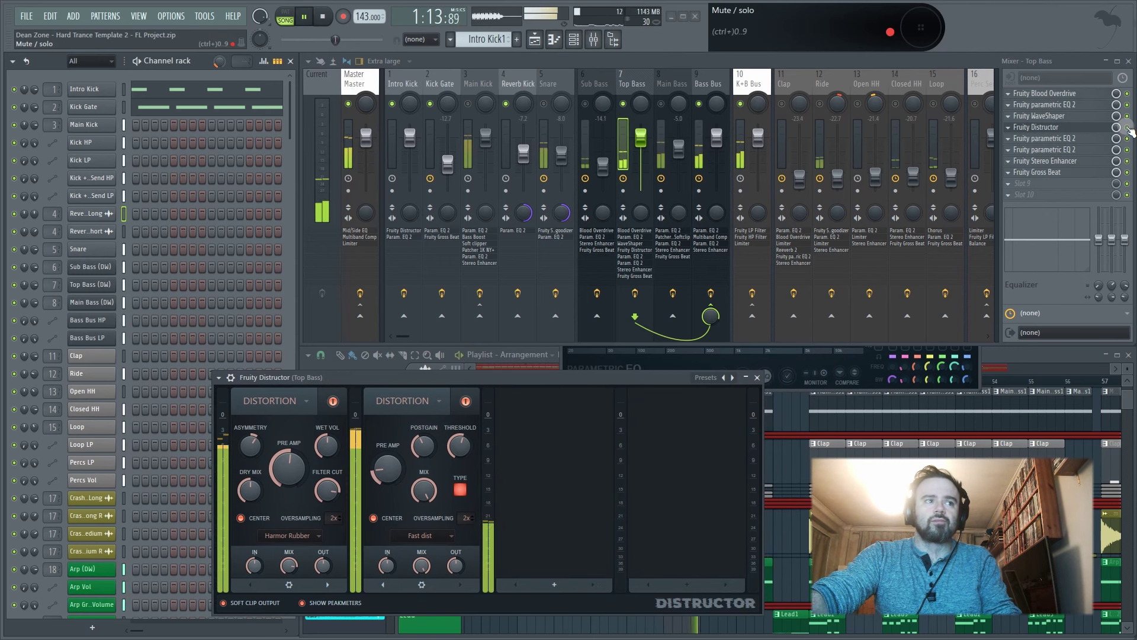
click(1128, 127)
click(1128, 127)
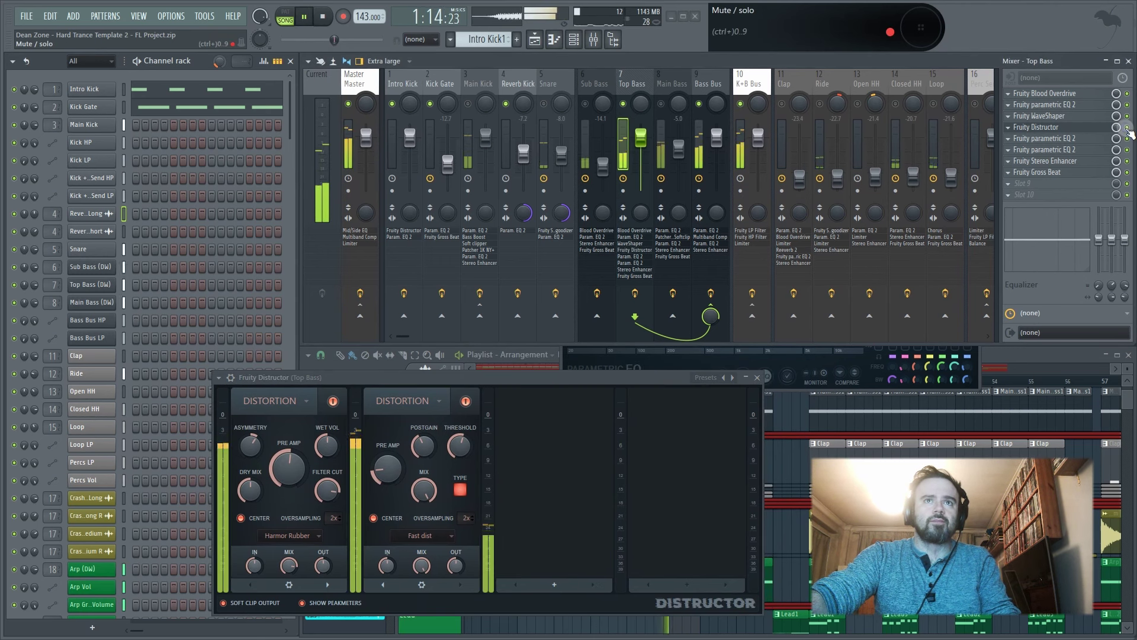
key(space)
click(758, 379)
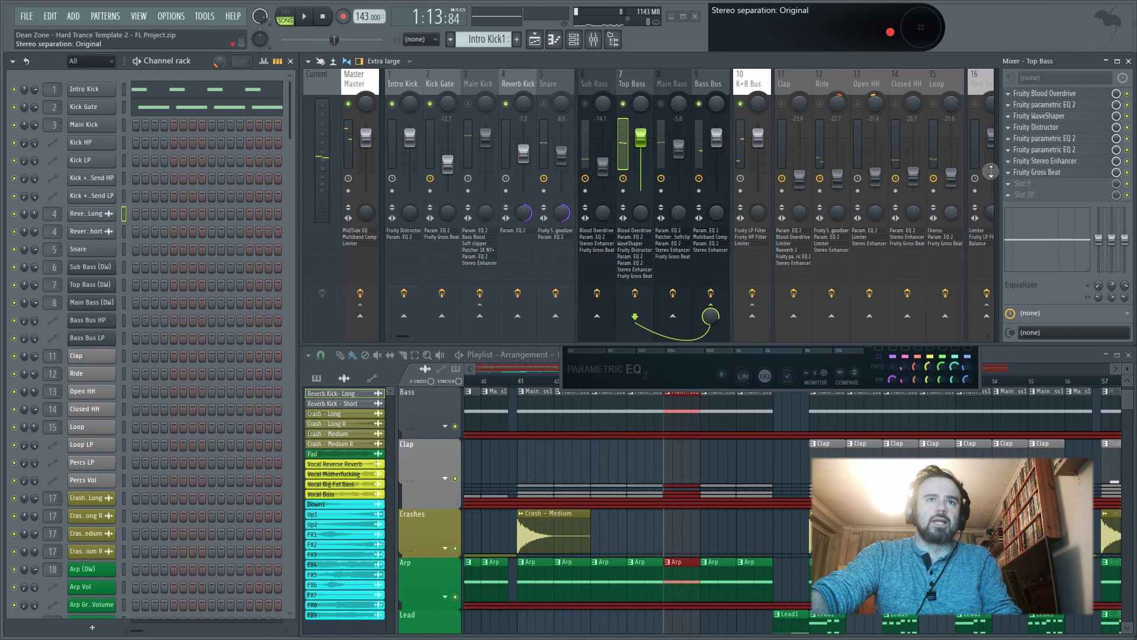
- Examine the Top Bass's Fruity parametric EQ 2 in slot 5 and compare looped playback with it enabled and bypassed
click(1045, 141)
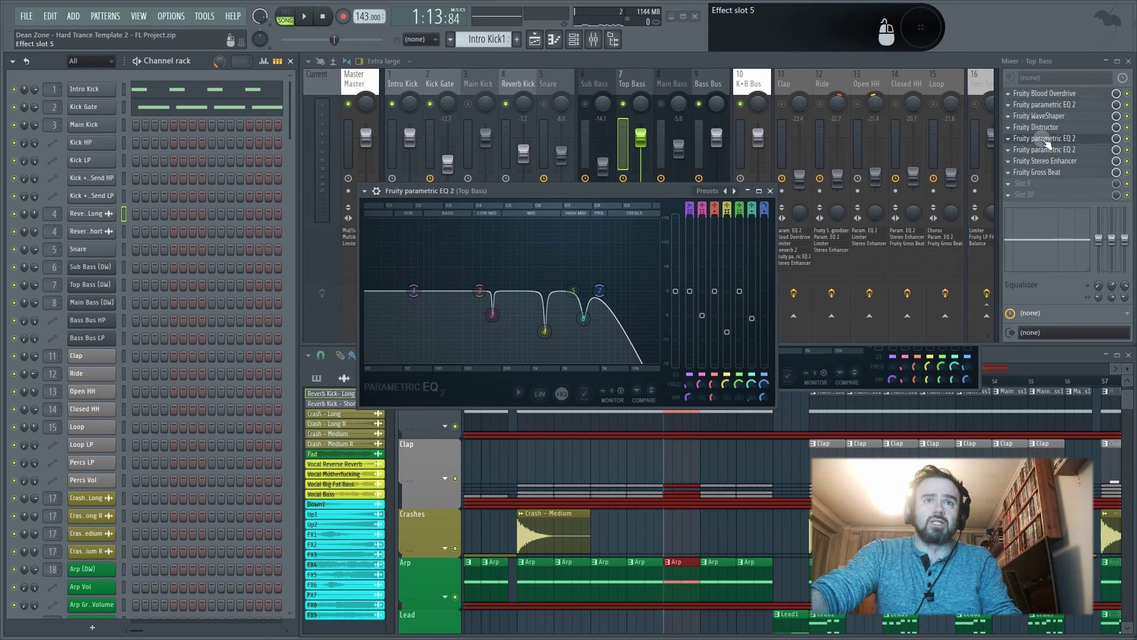
key(space)
click(1127, 139)
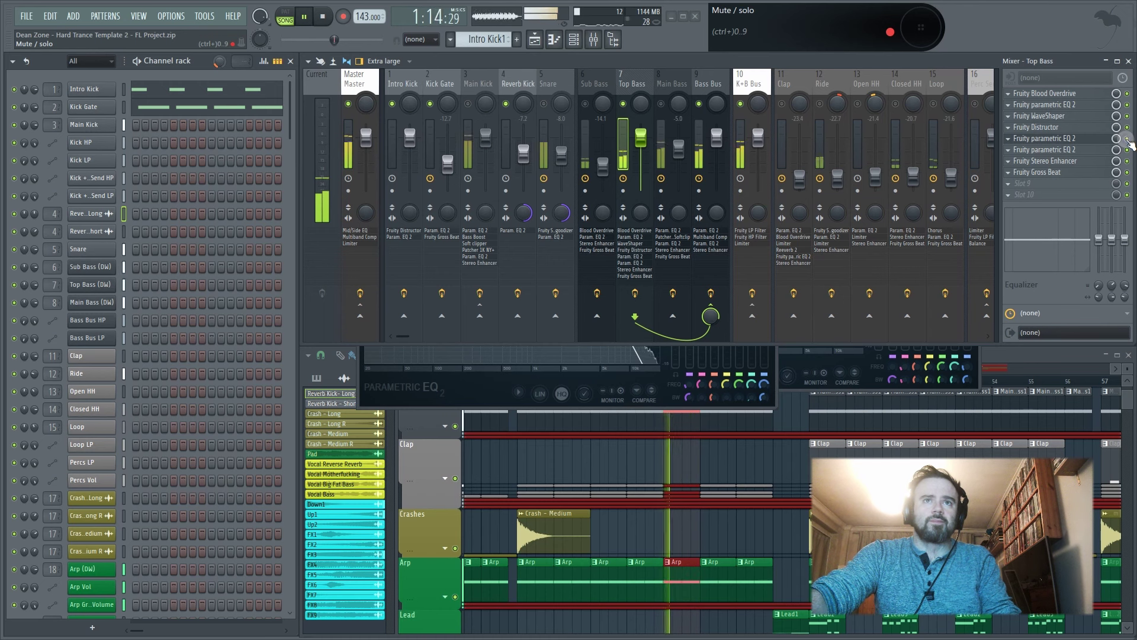
key(space)
- Examine the Top Bass's Fruity parametric EQ 2 in slot 6 and compare looped playback with it enabled and bypassed
click(1067, 151)
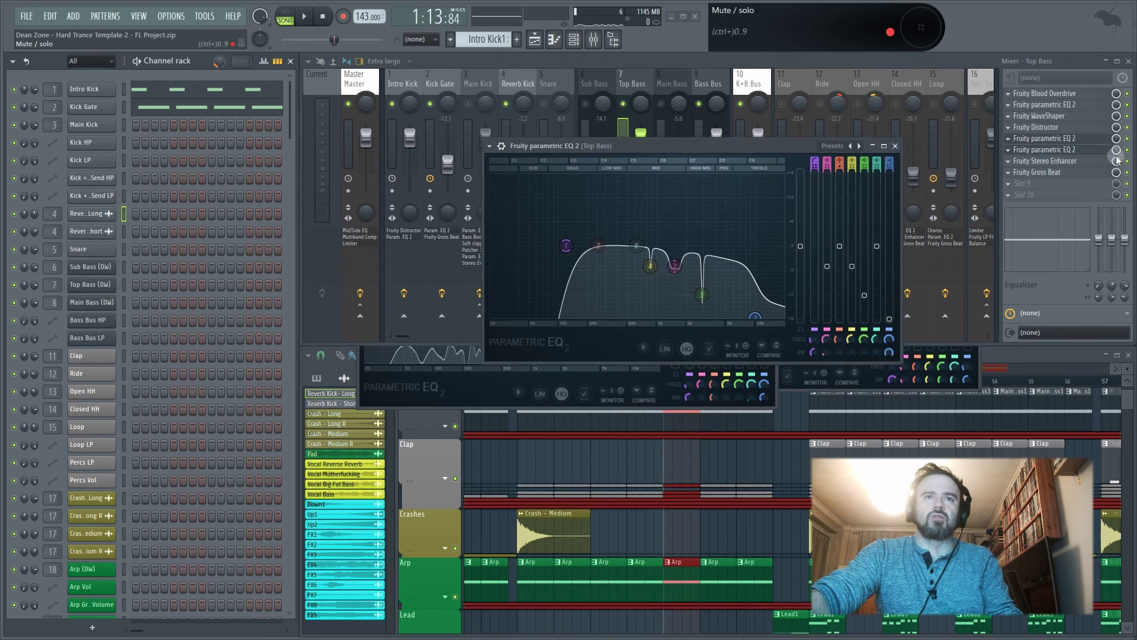
key(space)
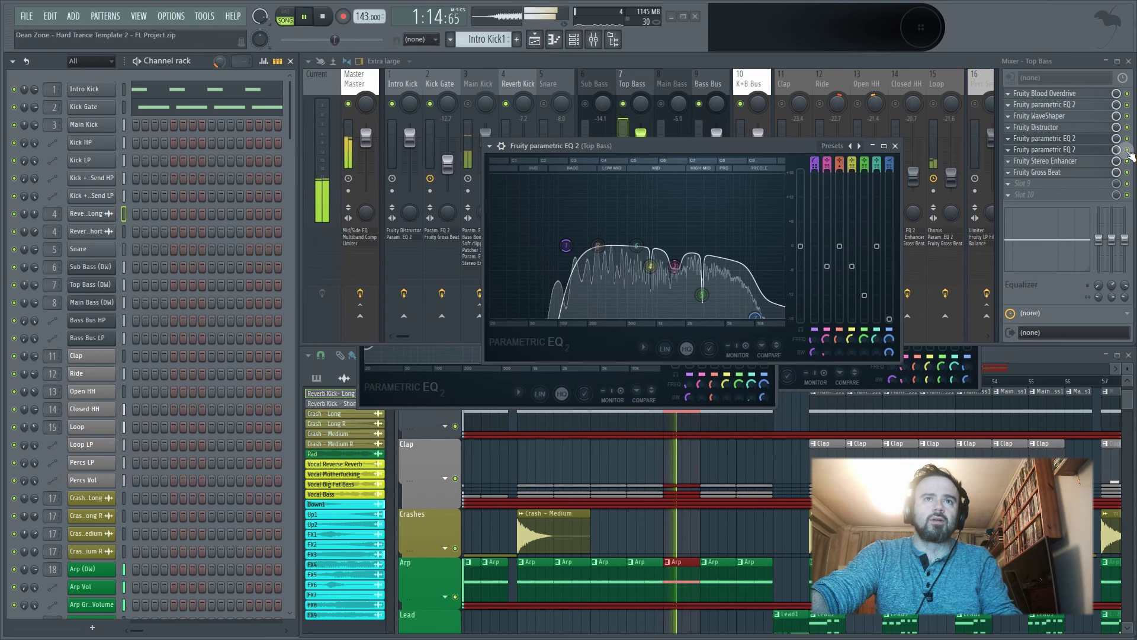
key(Escape)
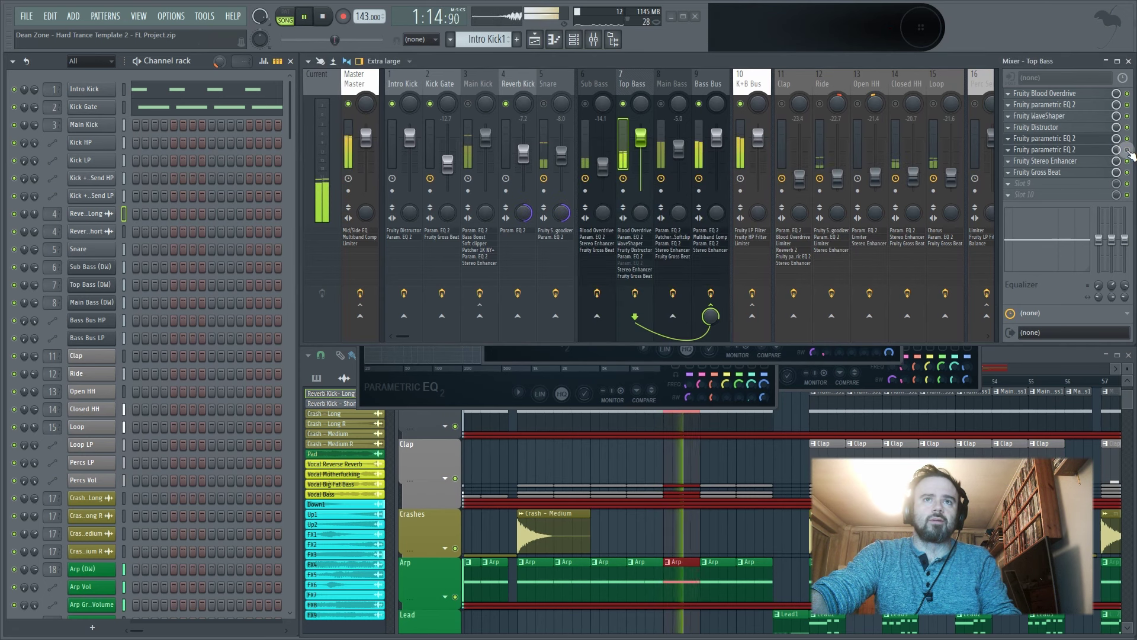
key(space)
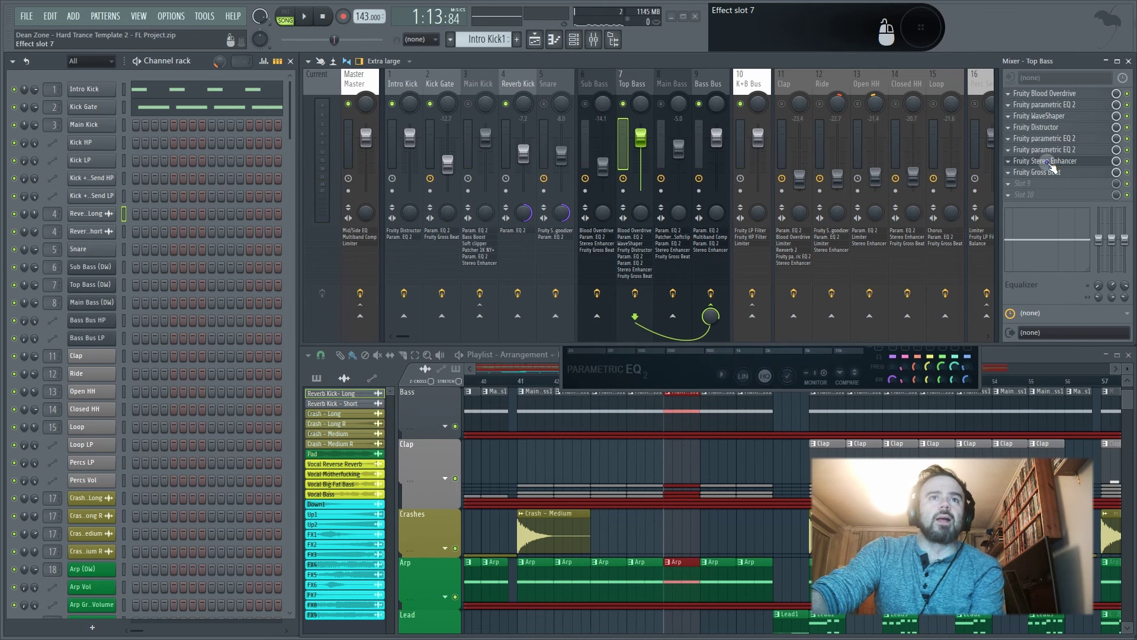
- Check the stereo separation in the Top Bass's Fruity Stereo Enhancer and close the effect
click(1047, 161)
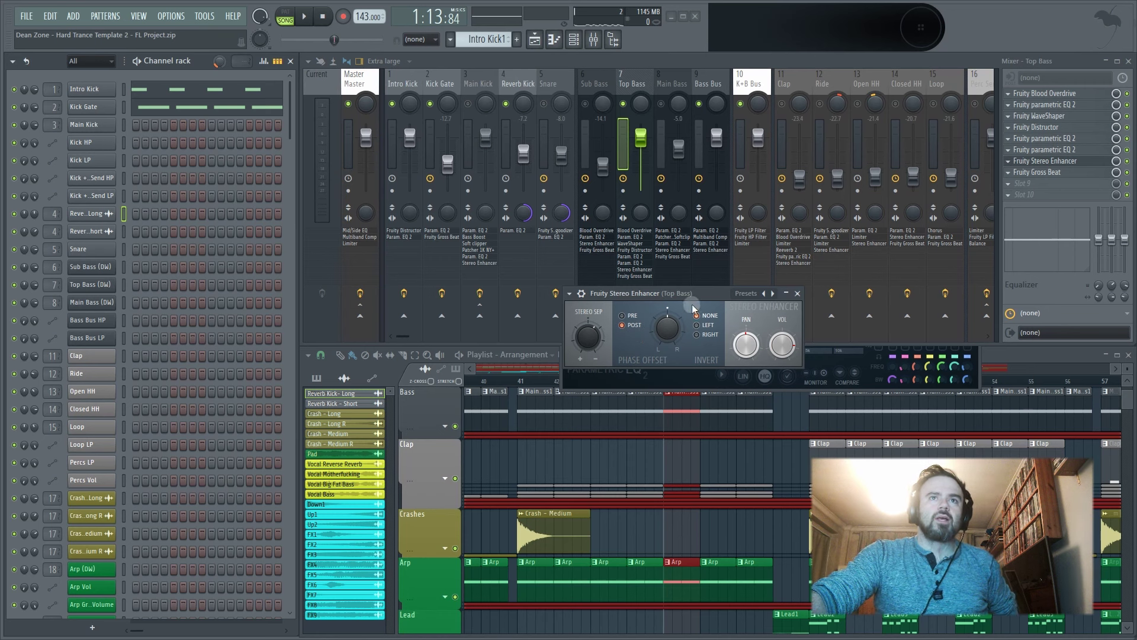
drag(687, 293, 767, 240)
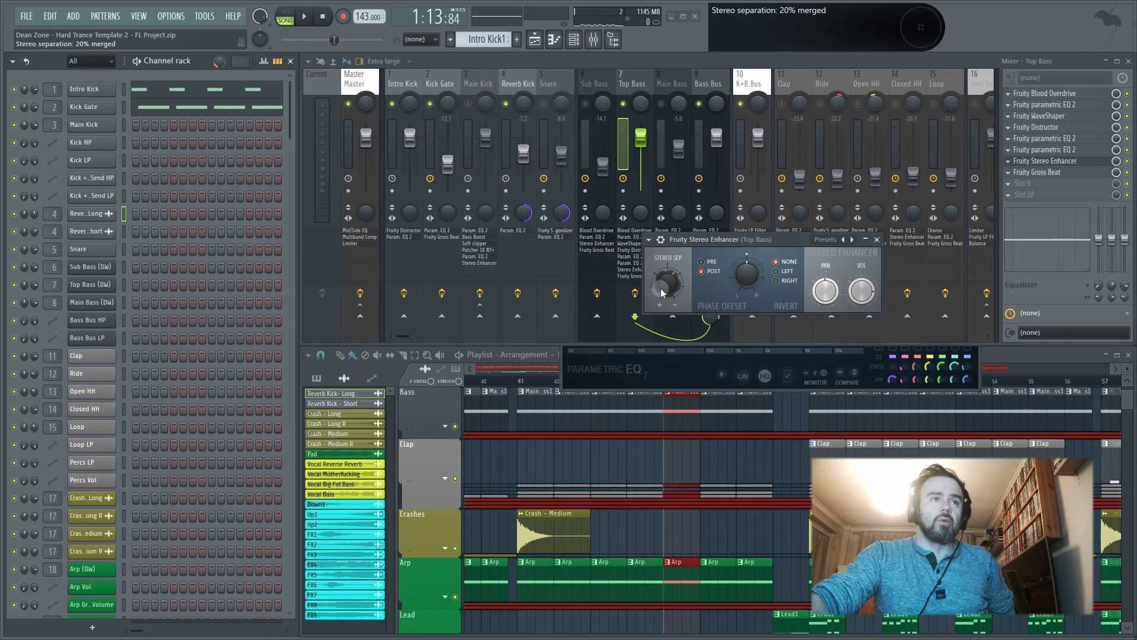
click(877, 240)
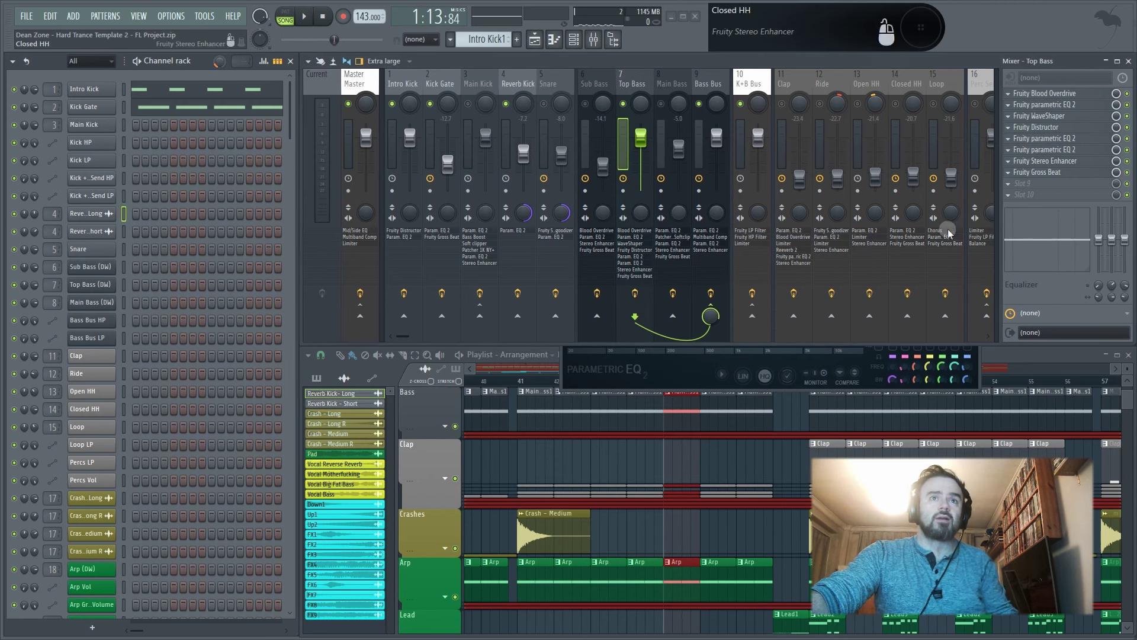
- Examine the Sidechain volume curve in the Top Bass's Fruity Gross Beat, compare playback with it enabled and bypassed, and close it
click(1035, 173)
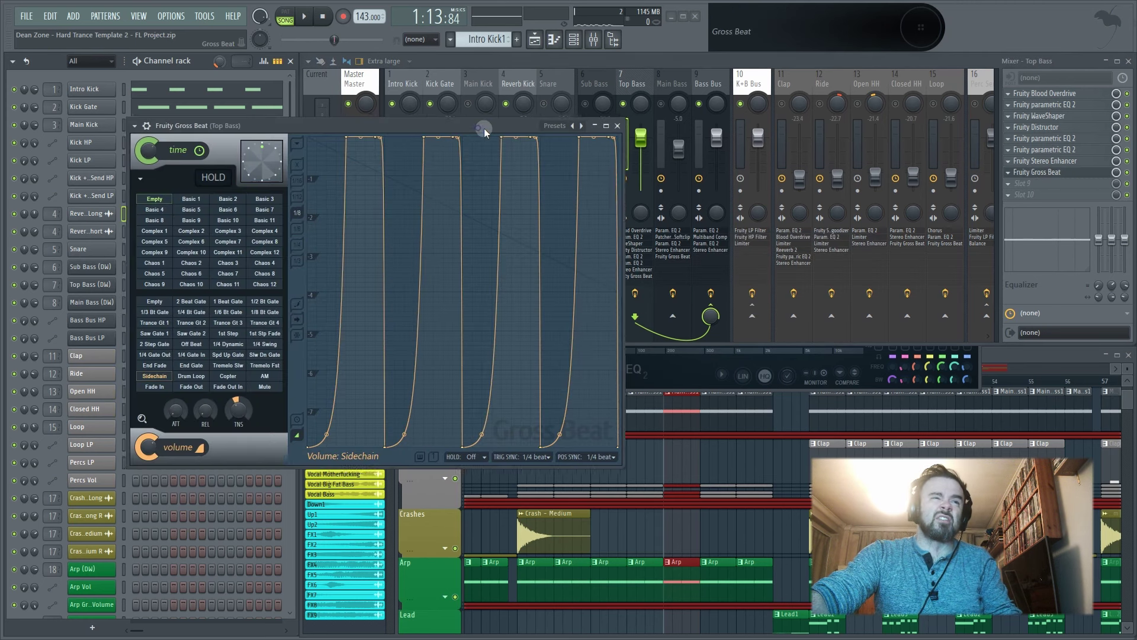
drag(477, 127, 596, 161)
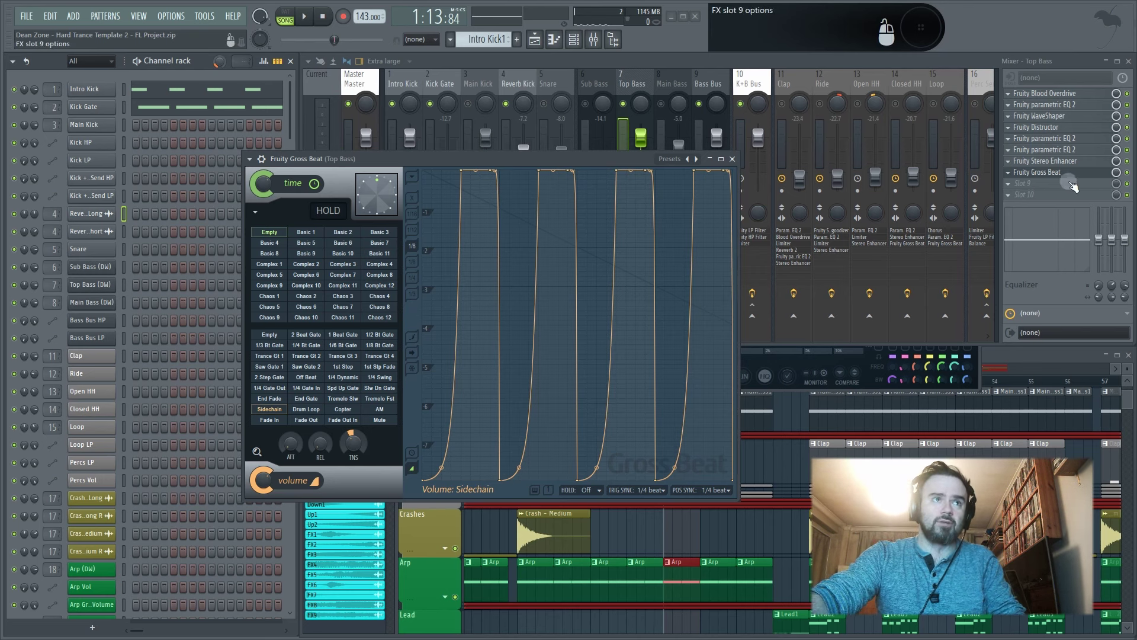
key(space)
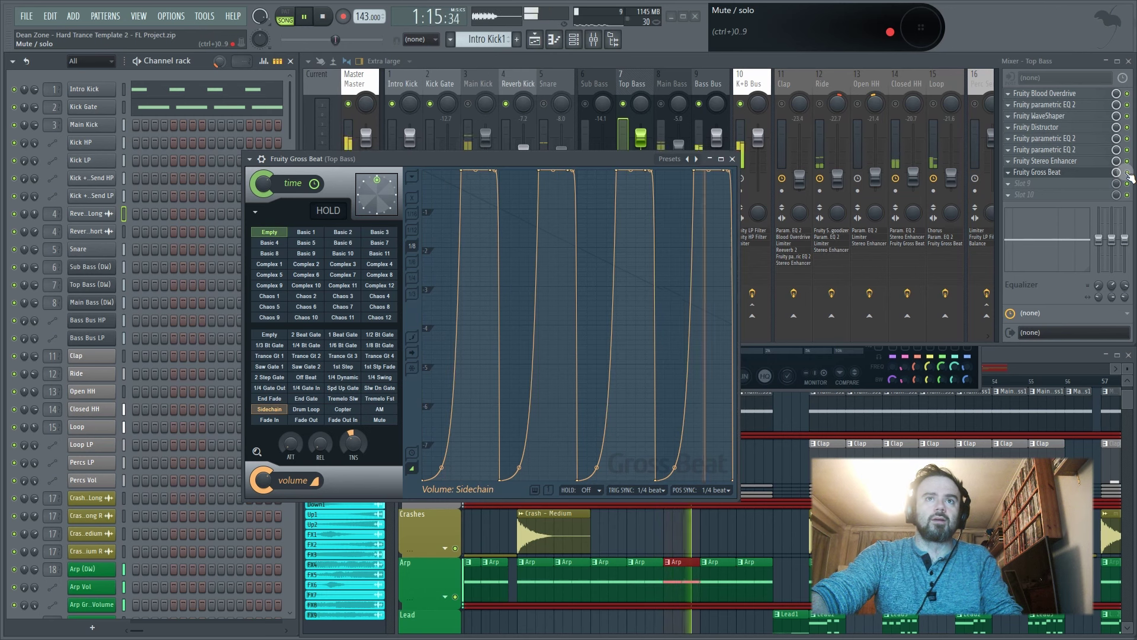
click(1128, 177)
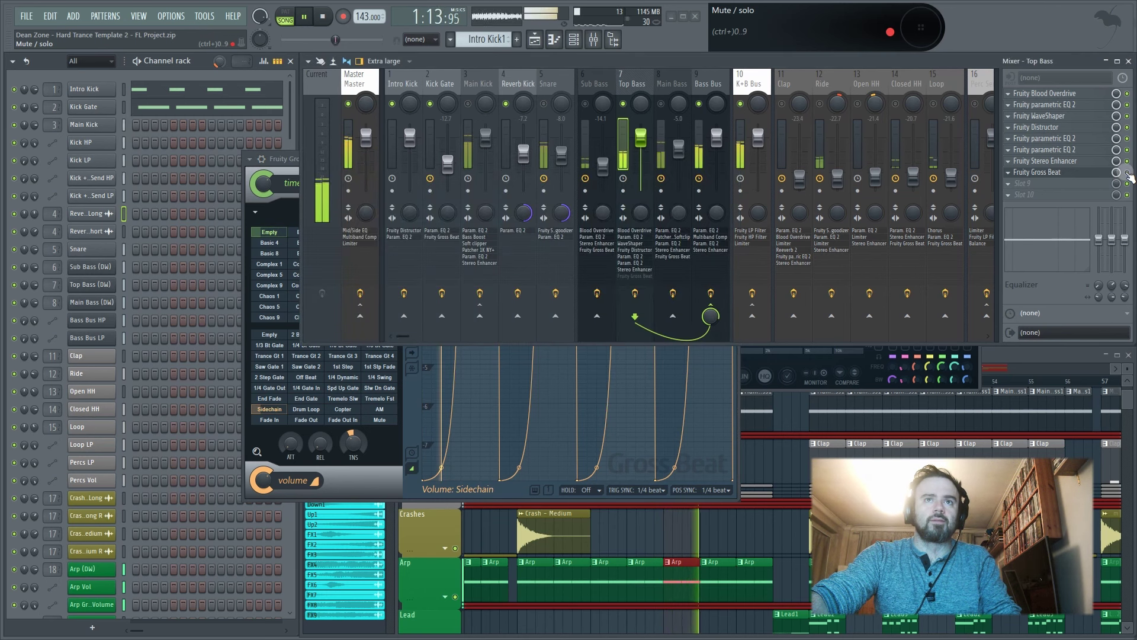
click(1127, 173)
key(space)
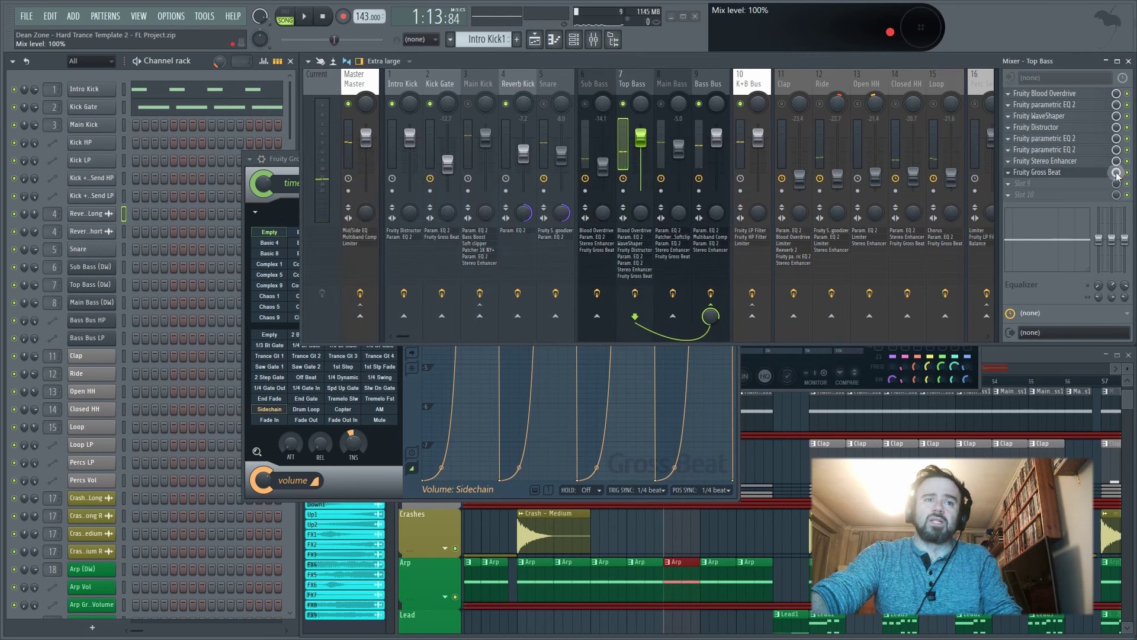
click(284, 158)
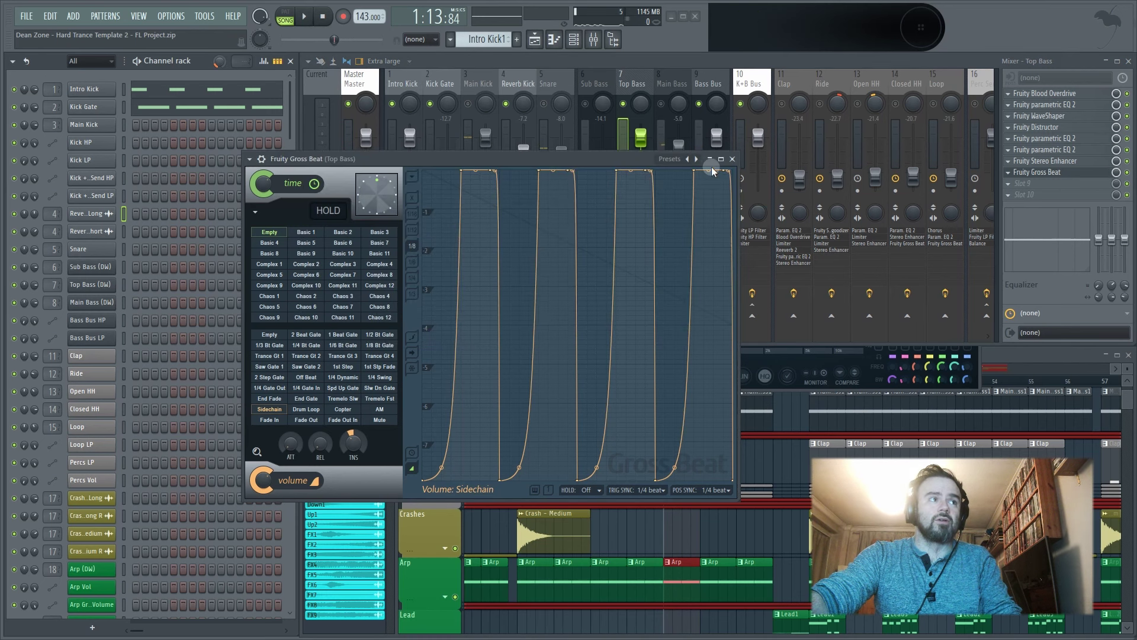
click(732, 159)
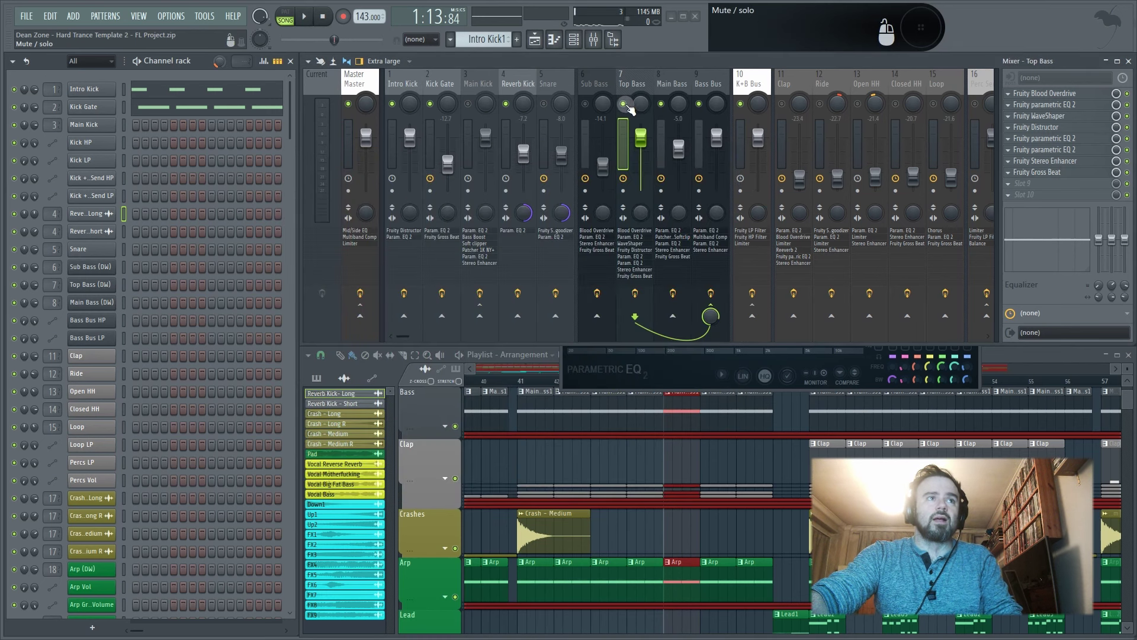
- Select the Main Bass mixer track and play the looped section to hear this layer in the mix
click(663, 84)
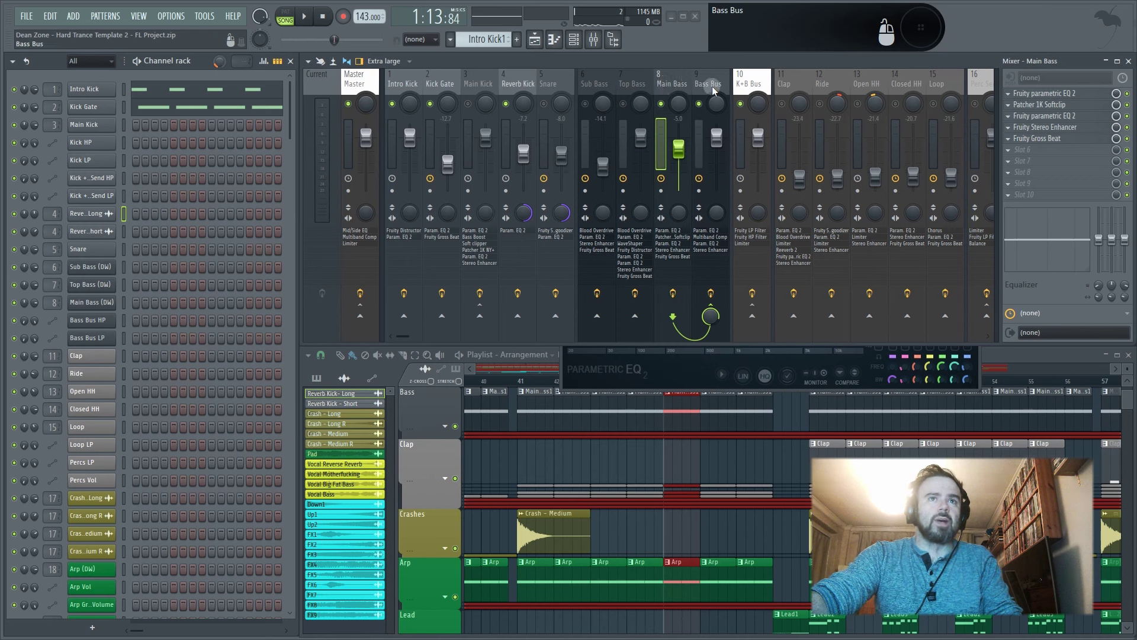
key(space)
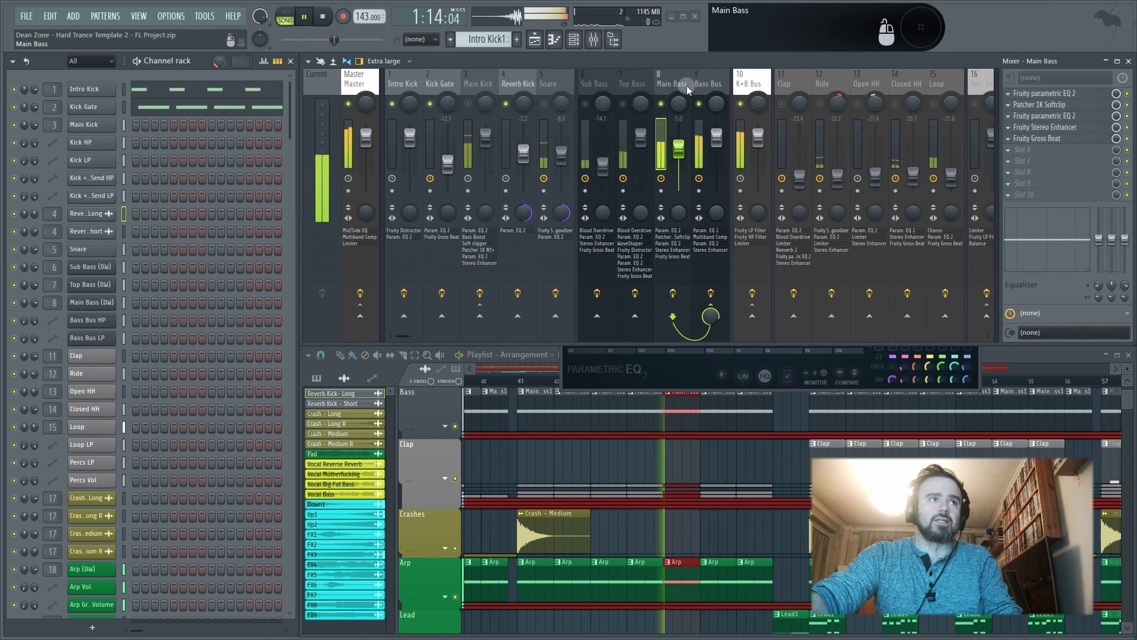
key(space)
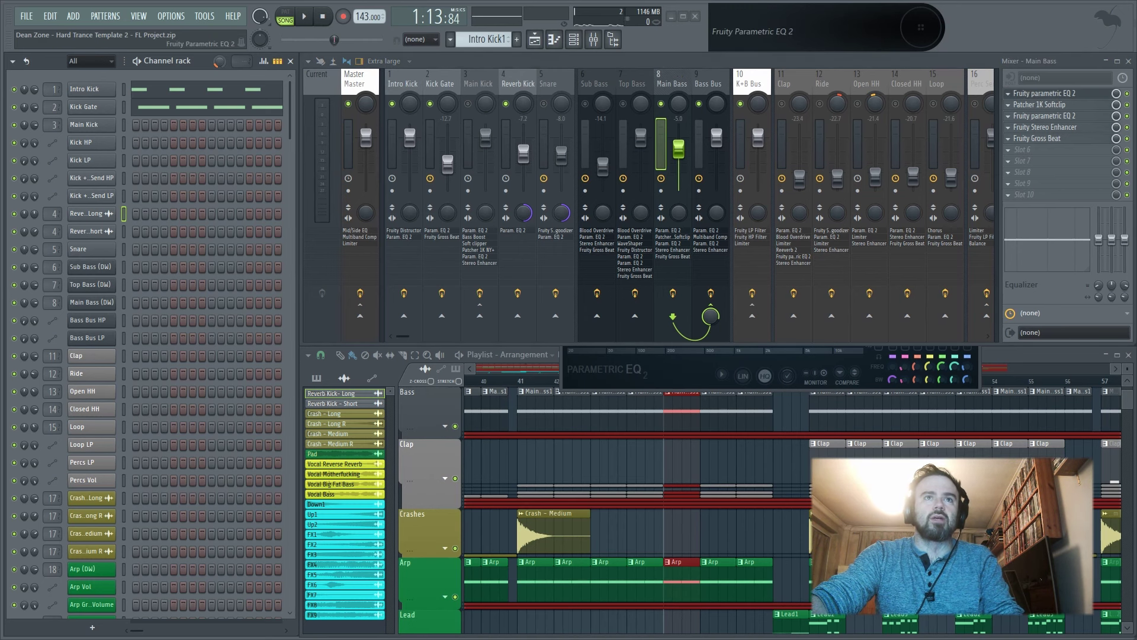
- Examine the Main Bass's Fruity parametric EQ 2 in slot 1 and compare looped playback with it enabled and bypassed
drag(914, 204, 659, 177)
key(space)
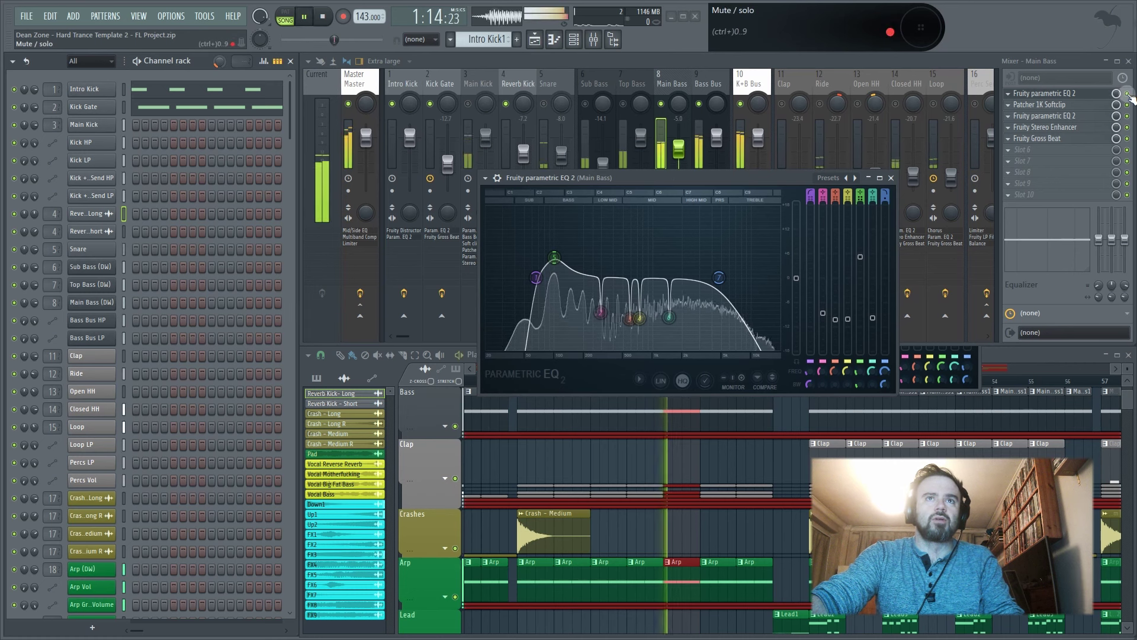
click(1127, 94)
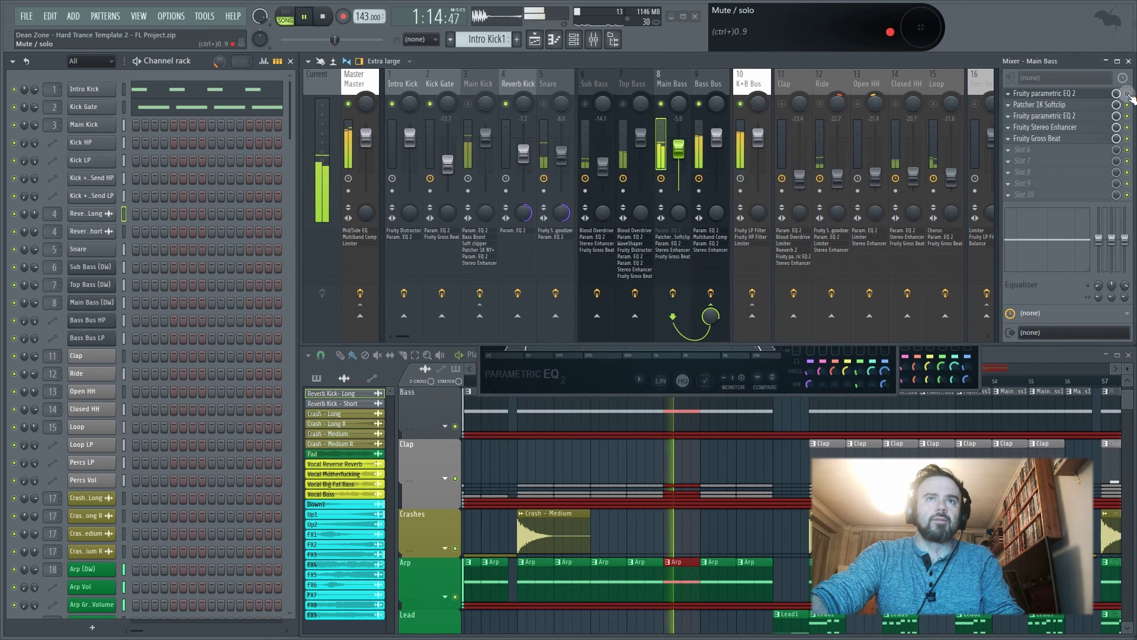
key(space)
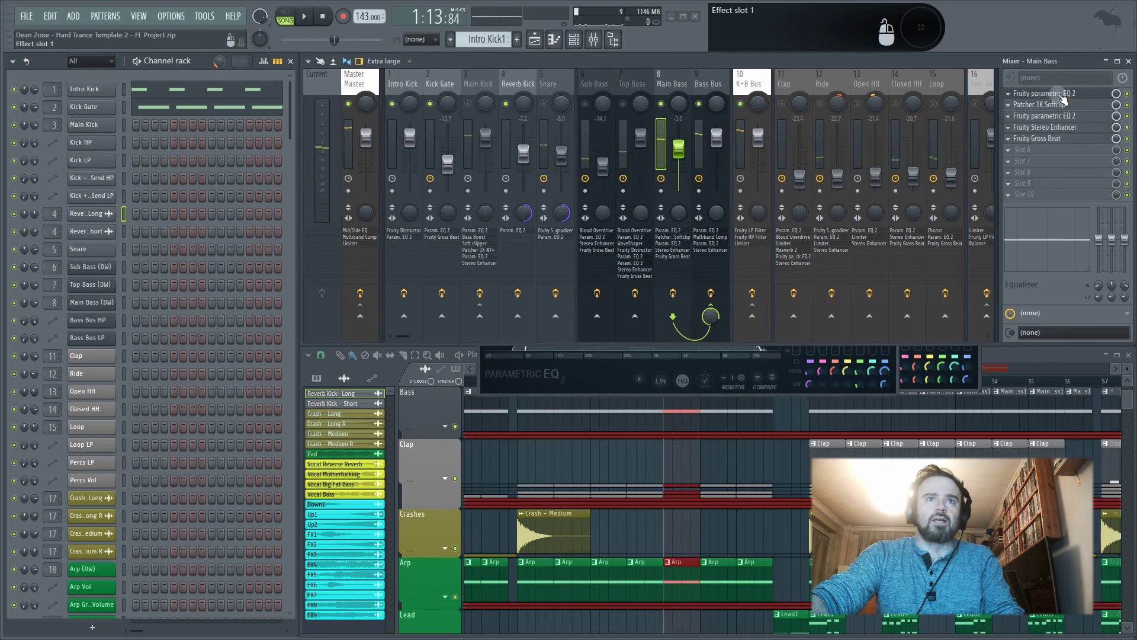
- Examine the Main Bass's Patcher 1K Softclip and compare looped playback with it enabled and bypassed
click(1058, 106)
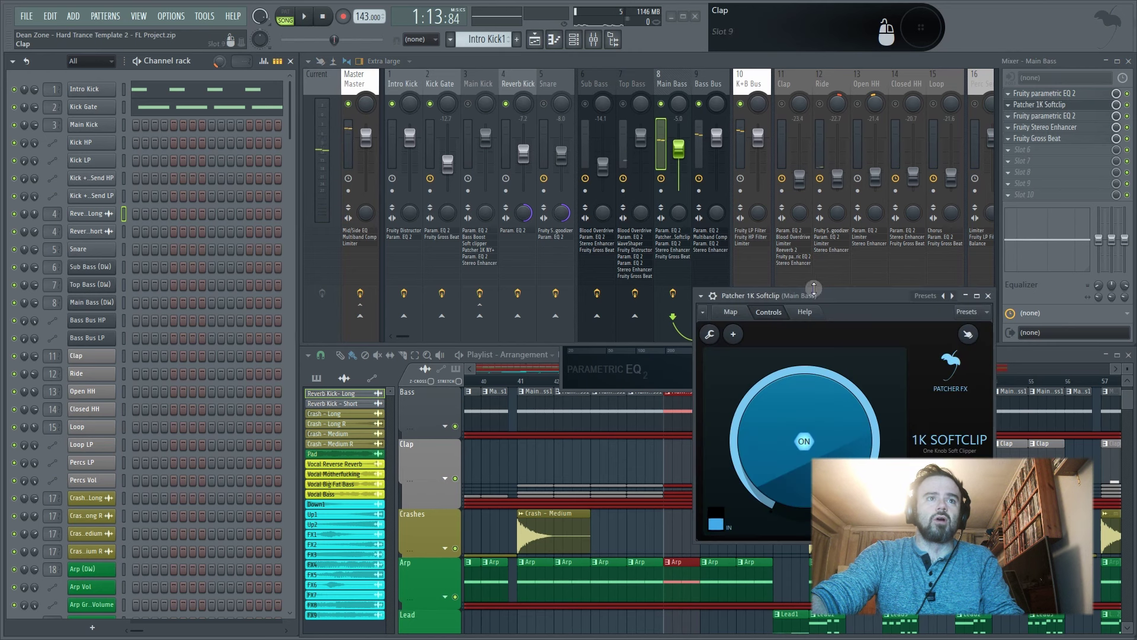
drag(843, 301, 741, 147)
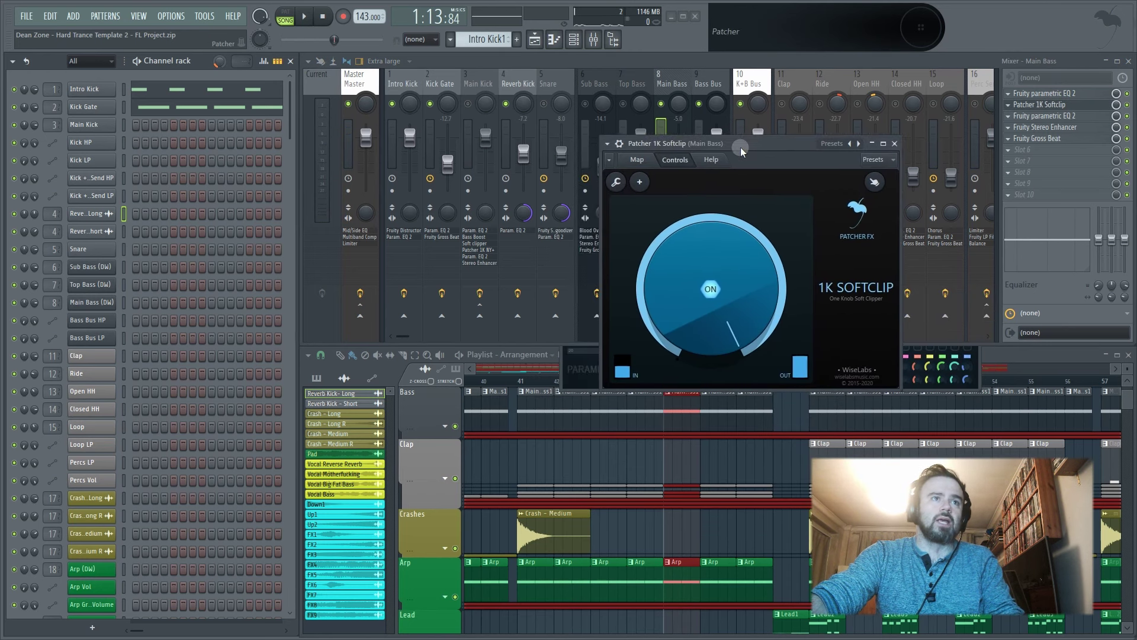
key(space)
click(1128, 106)
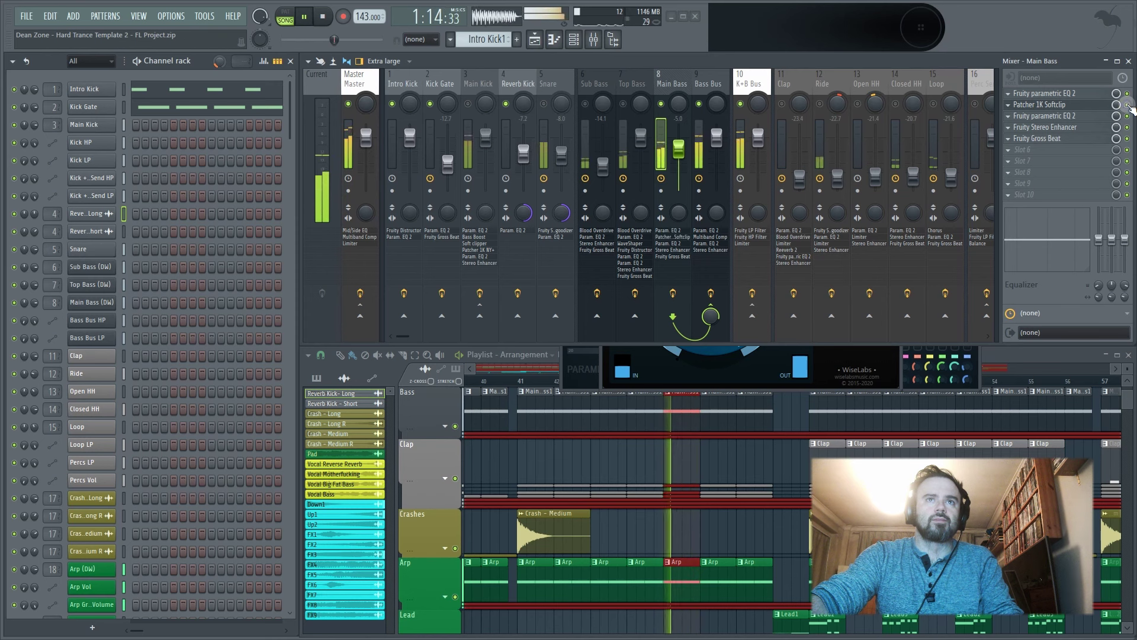
key(space)
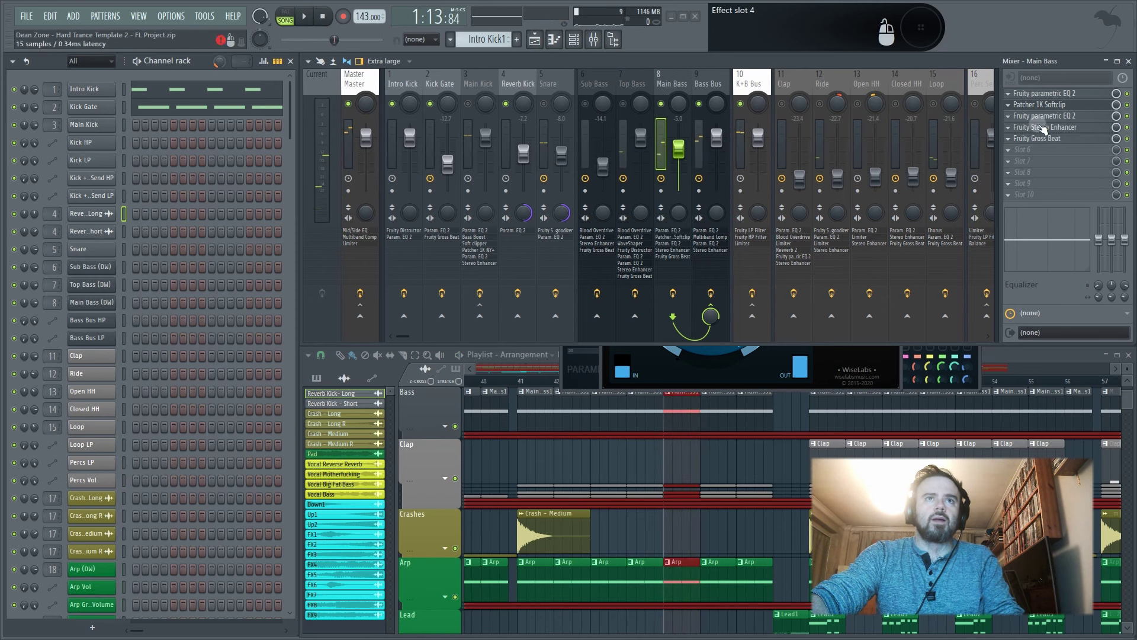
- Examine the Main Bass's Fruity parametric EQ 2 in slot 3, compare looped playback with it enabled and bypassed, and close it
click(1041, 116)
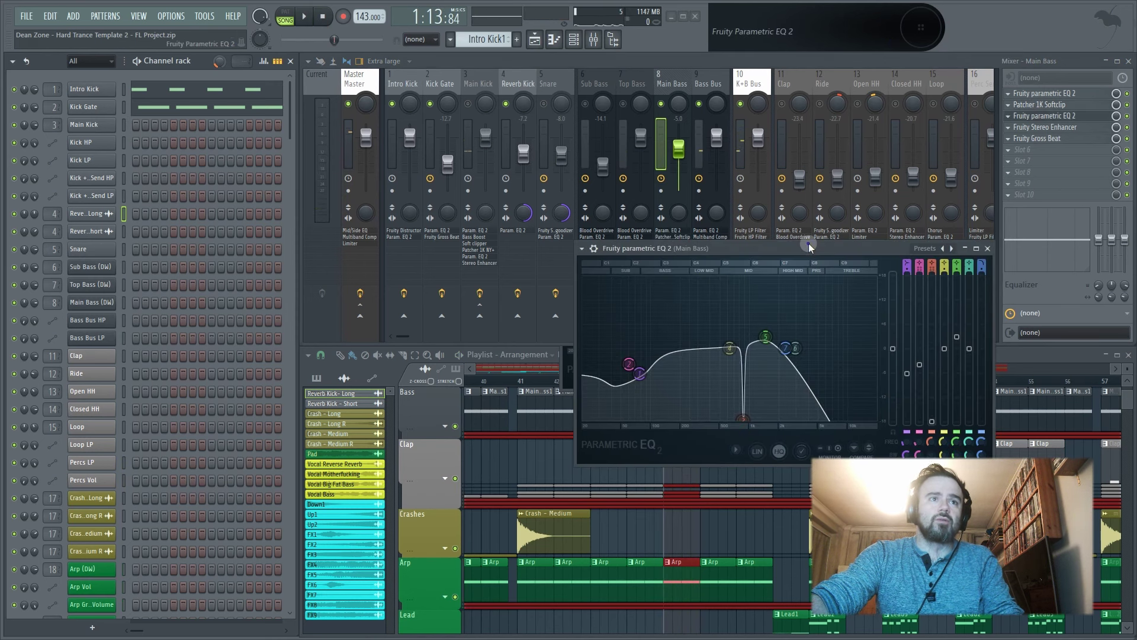
drag(809, 242, 739, 146)
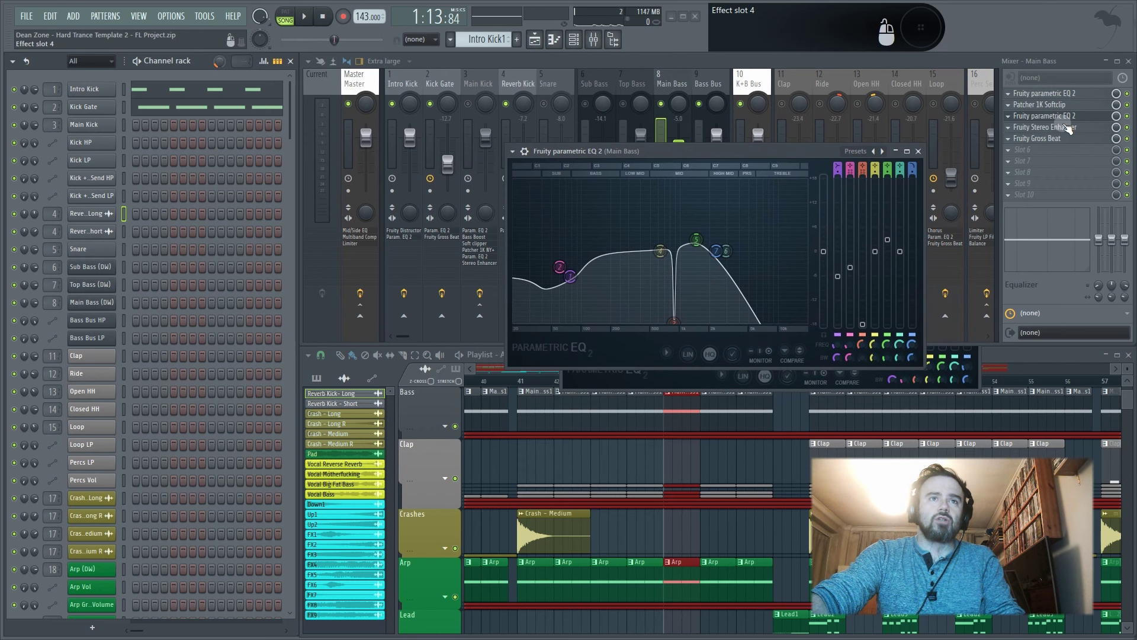
key(space)
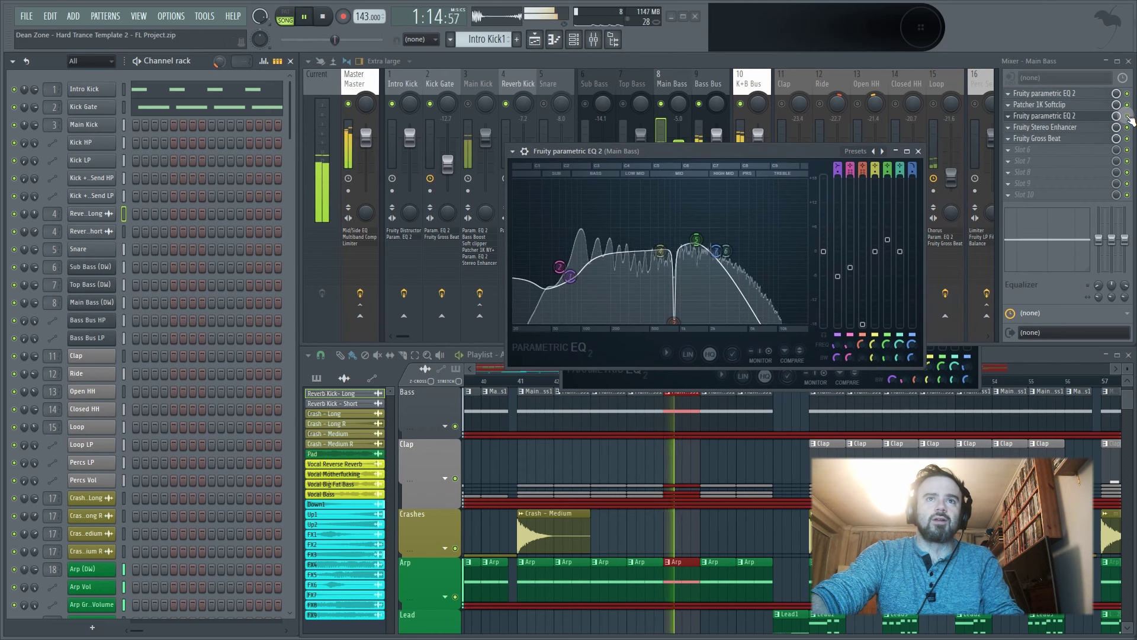
click(1128, 116)
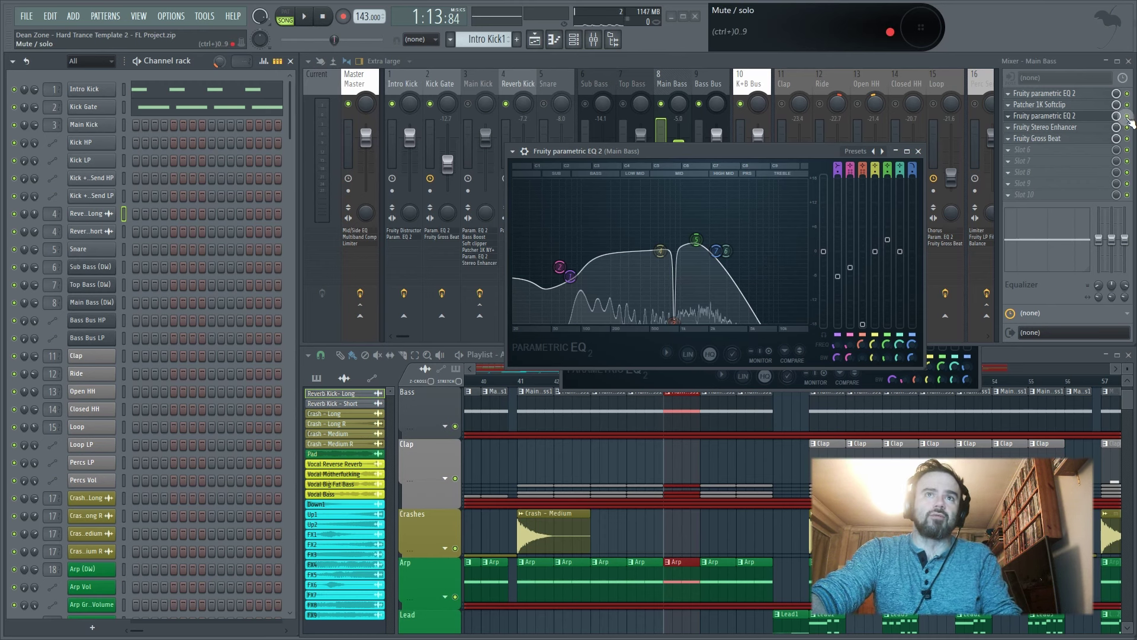
key(space)
key(Escape)
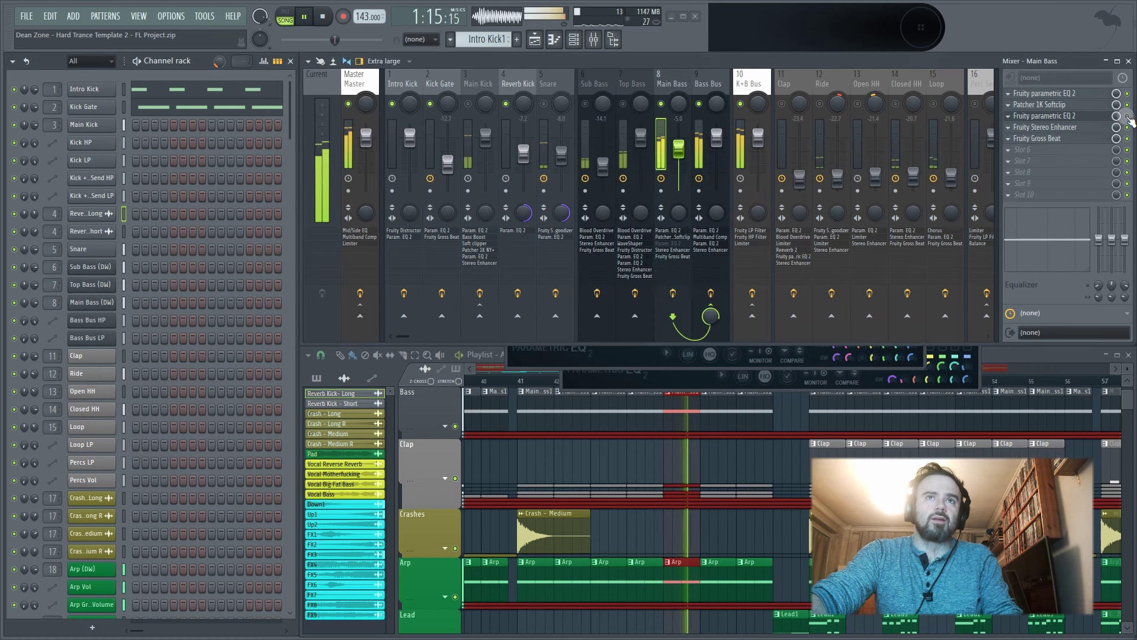
click(1128, 117)
key(space)
click(1060, 117)
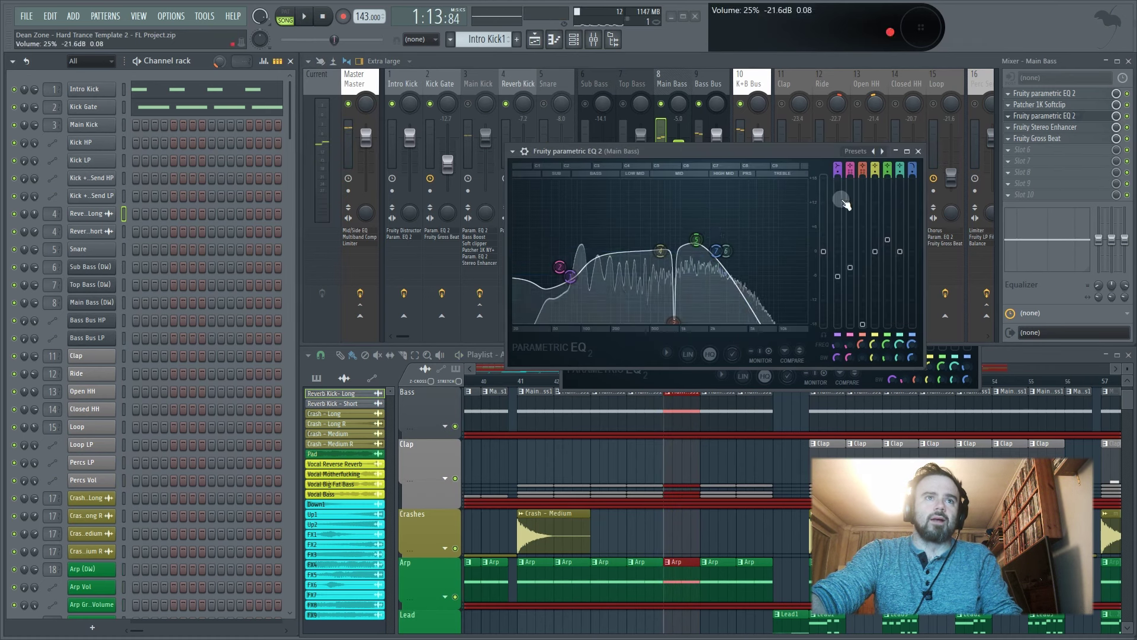
click(917, 151)
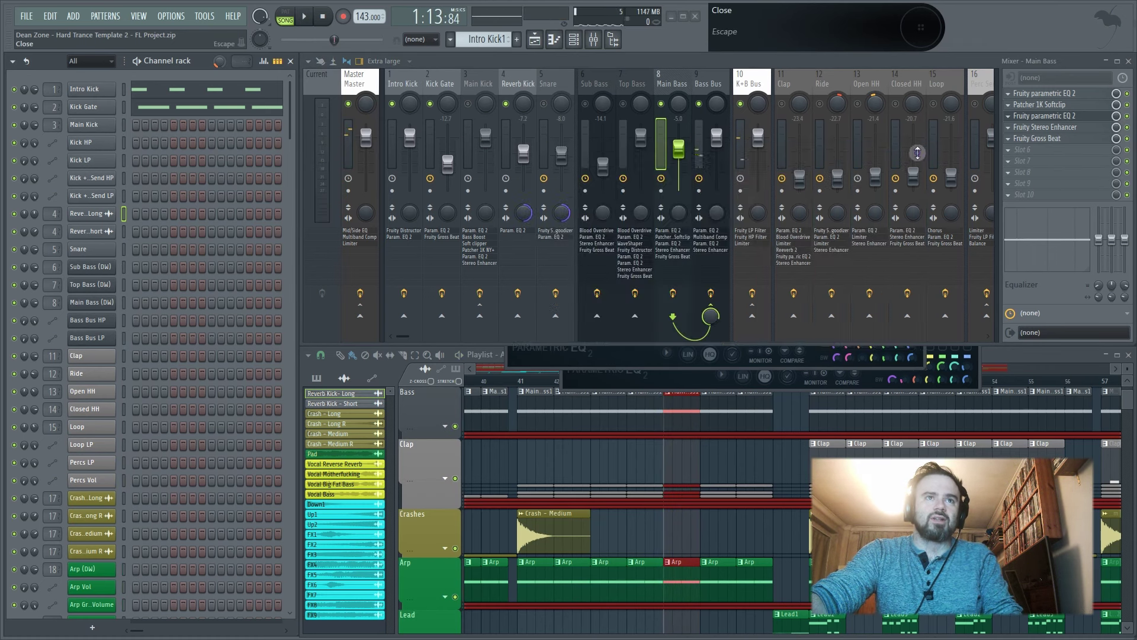
- Check the Main Bass's Fruity Stereo Enhancer and compare the Gross Beat Sidechain curves of the Main Bass and Top Bass, closing each effect
click(1039, 126)
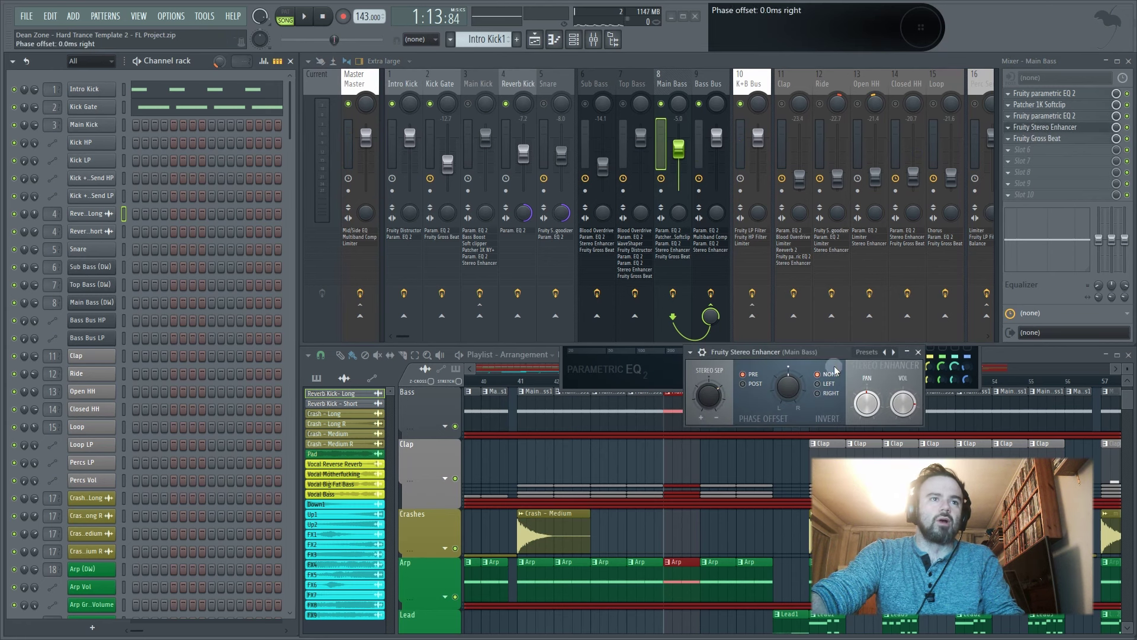
click(918, 352)
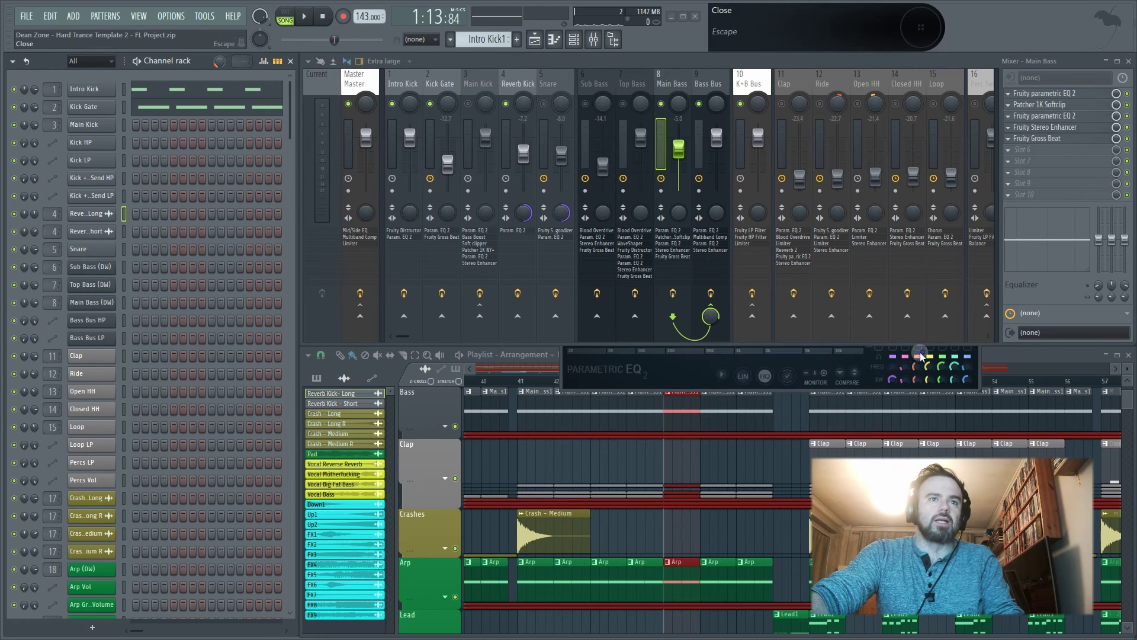
click(1043, 138)
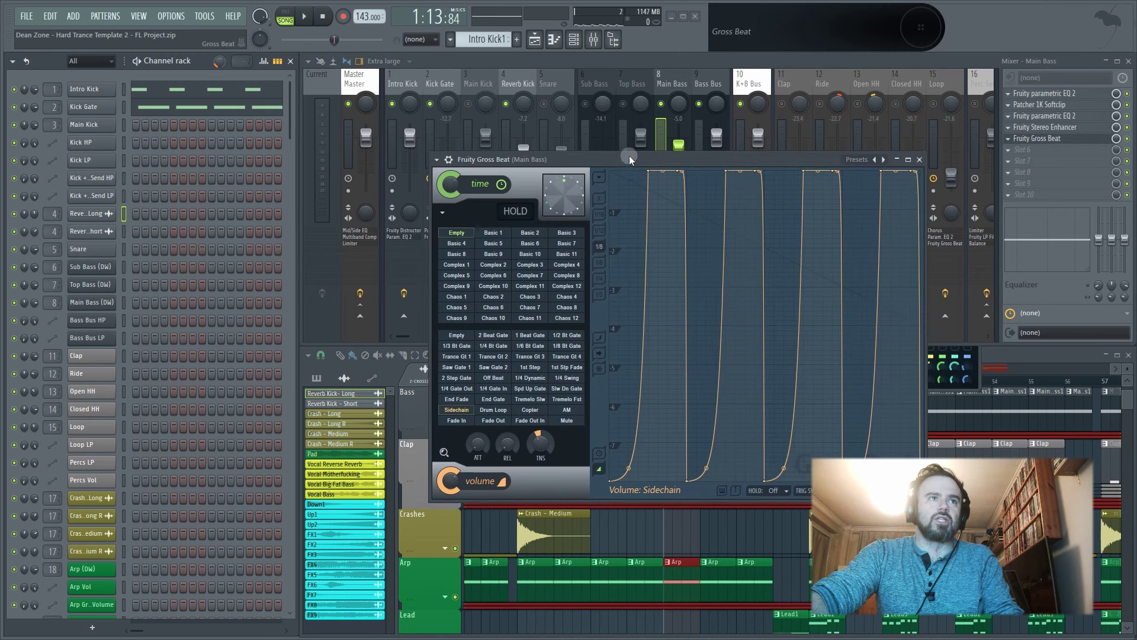
click(639, 81)
click(1042, 172)
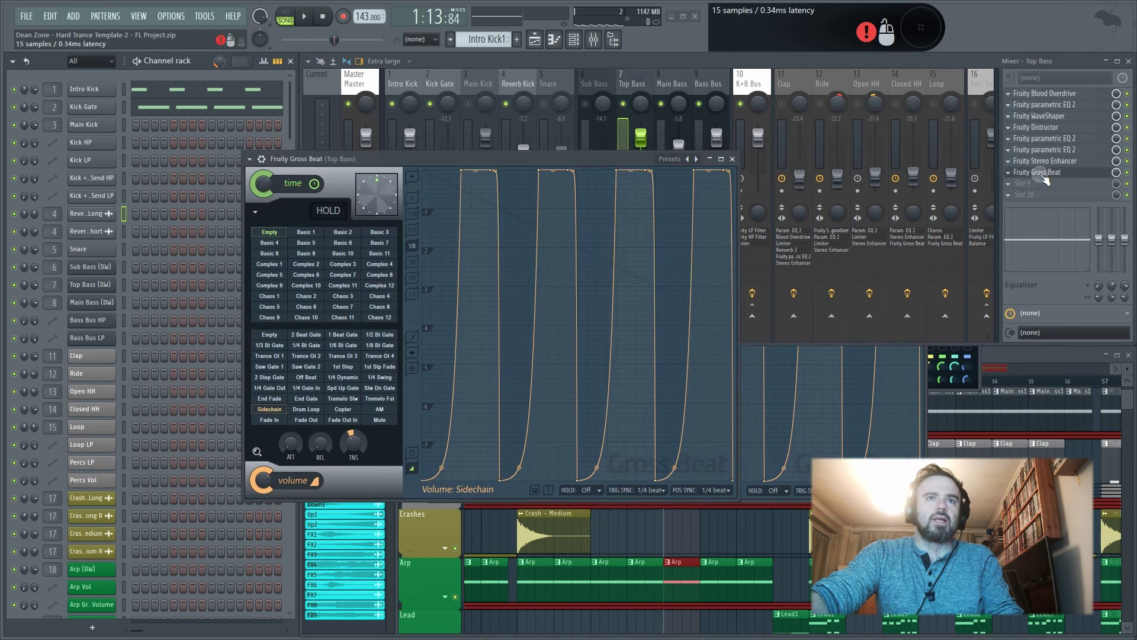
click(928, 408)
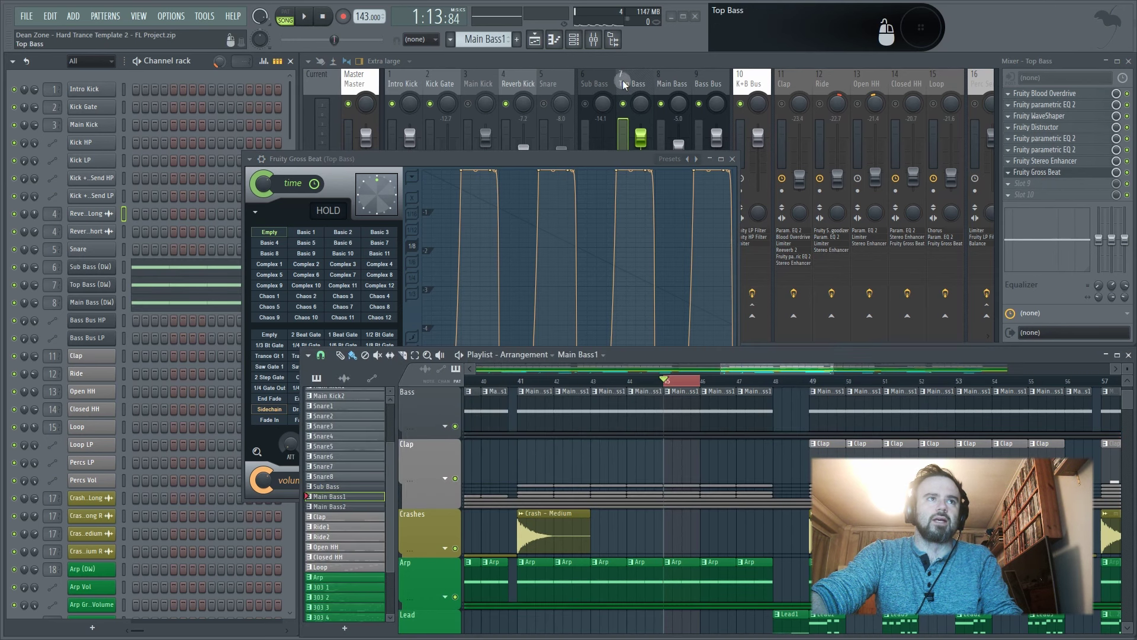
click(733, 159)
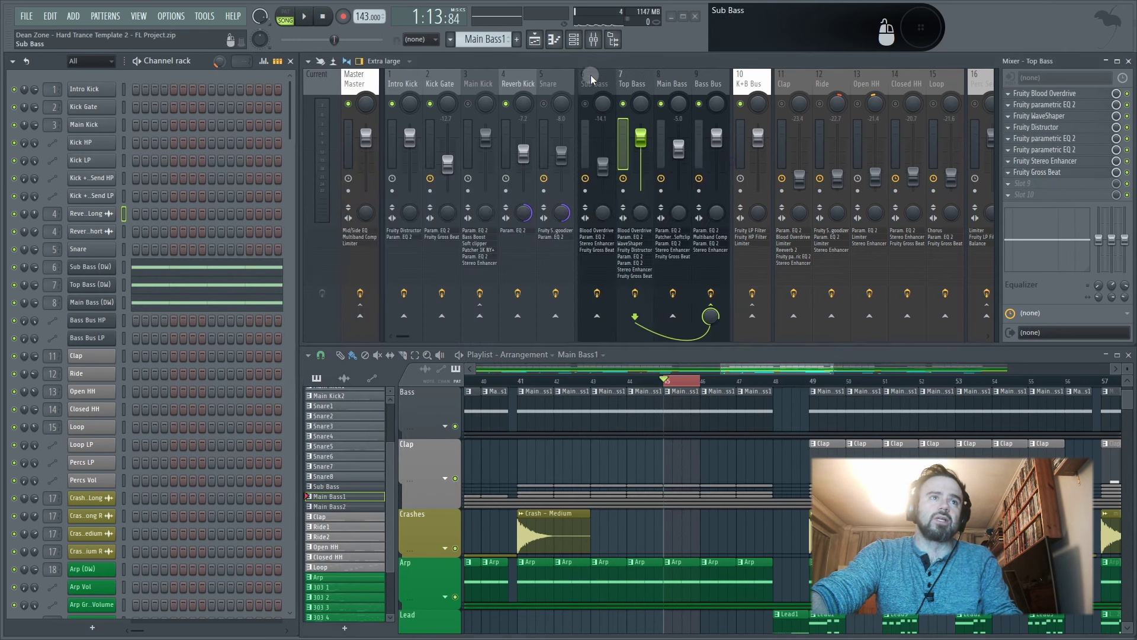
- Unmute the Sub Bass and Main Kick tracks and play the looped section with all bass layers together
click(586, 105)
click(639, 82)
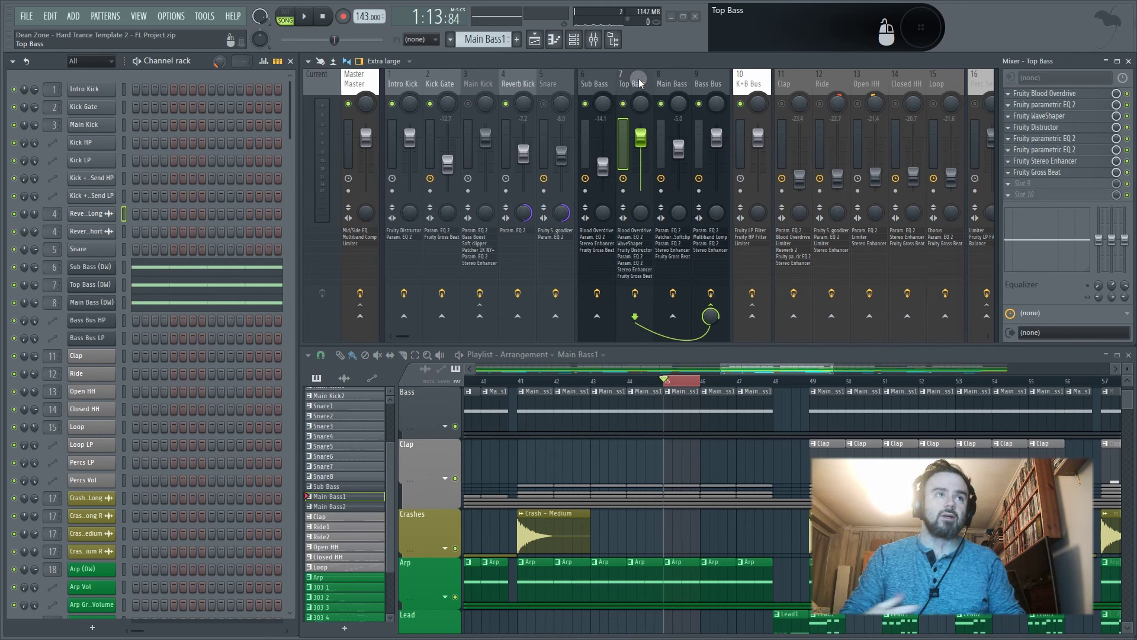
click(669, 81)
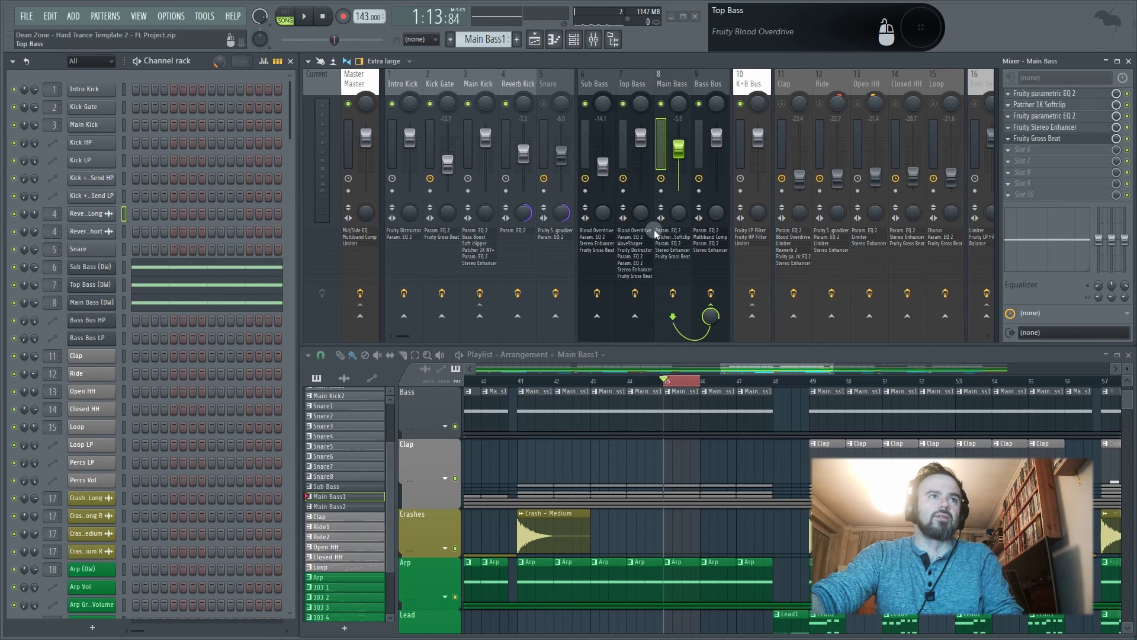
key(space)
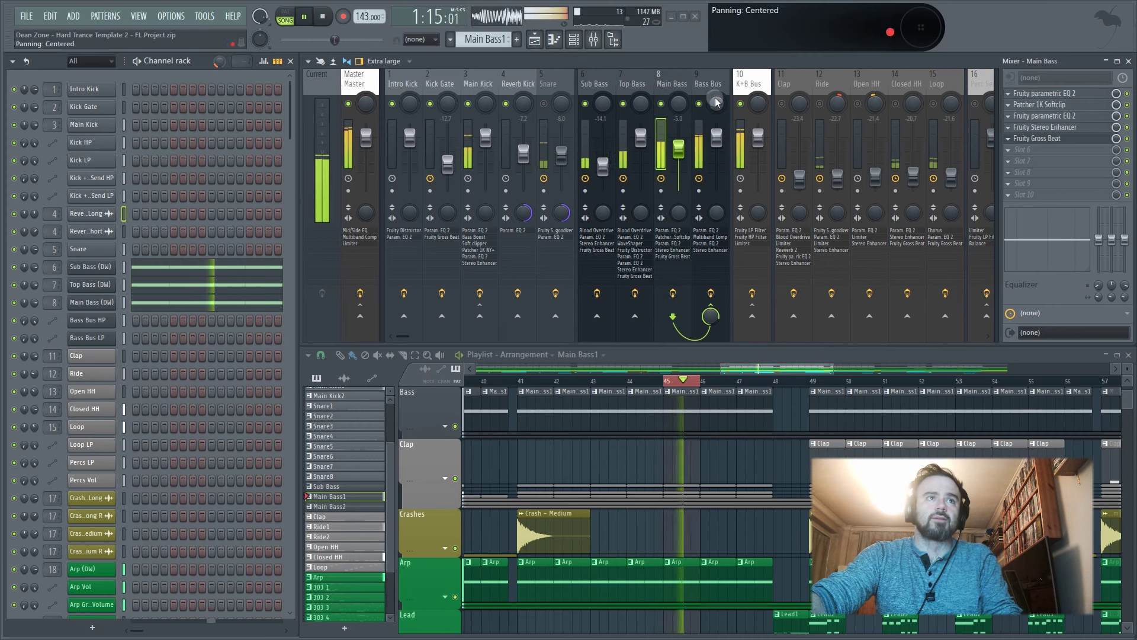
key(space)
- Check the mixer routing of the K+B Bus, Main Kick, bass layers and Bass Bus
click(745, 87)
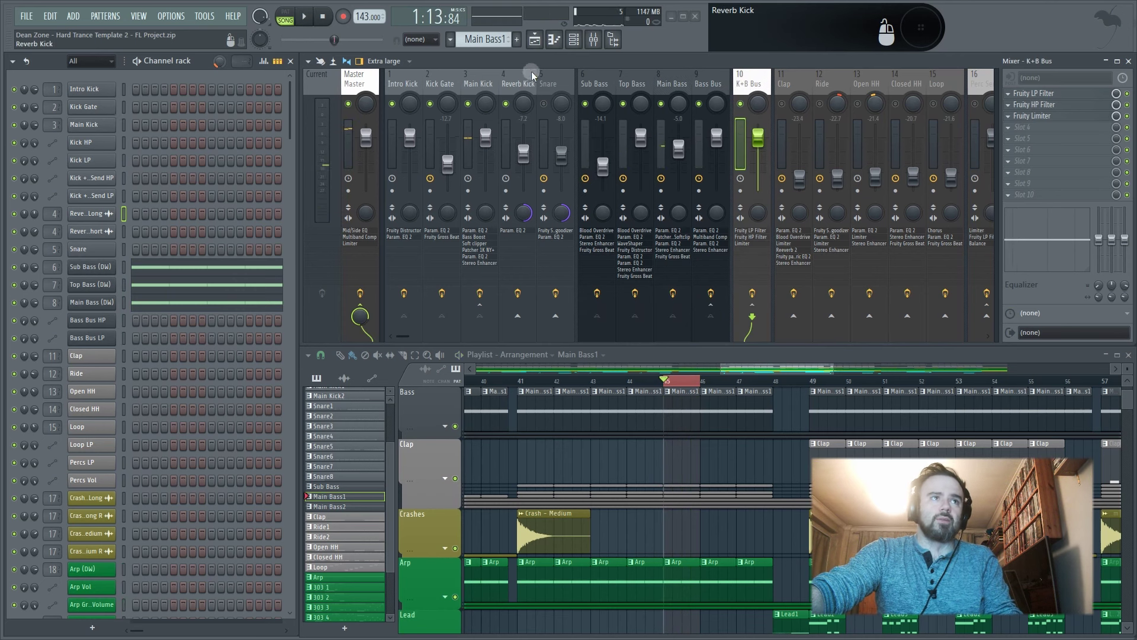
click(464, 79)
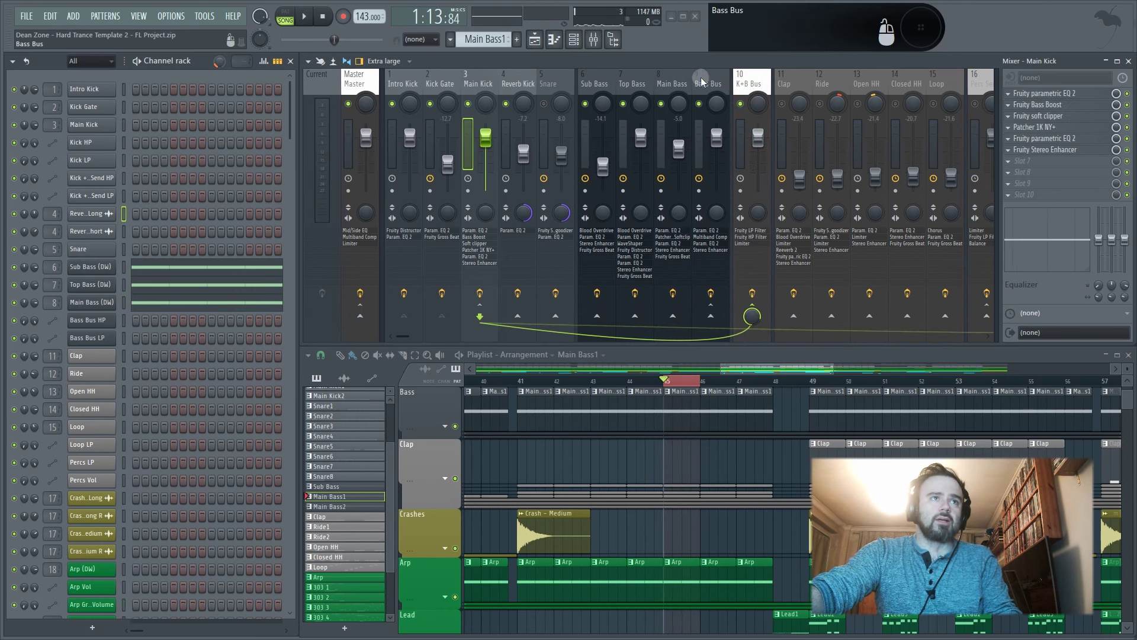
click(603, 78)
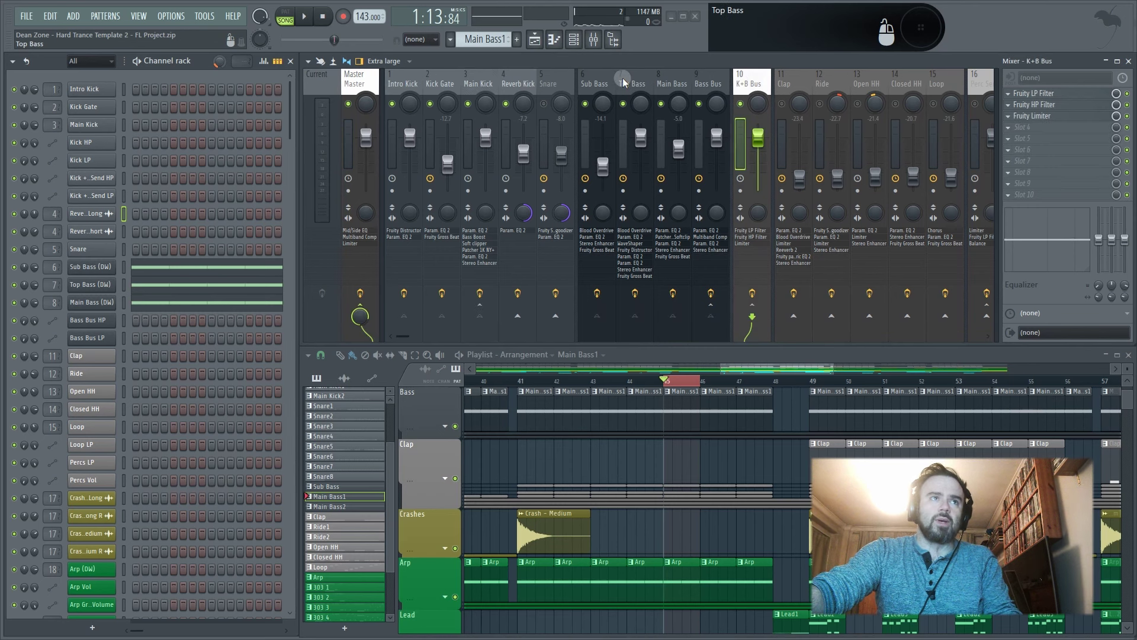
click(706, 82)
- Mute the Main Kick and compare looped playback with the Bass Bus's Fruity parametric EQ 2 in slot 1 enabled and bypassed, closing it
click(1056, 95)
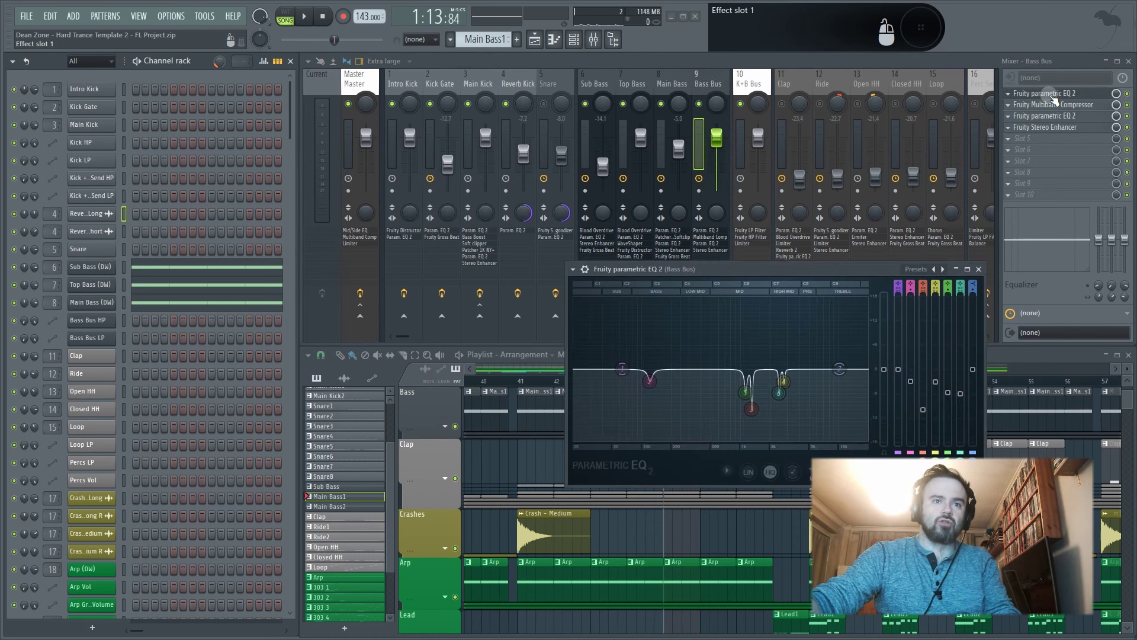
click(476, 103)
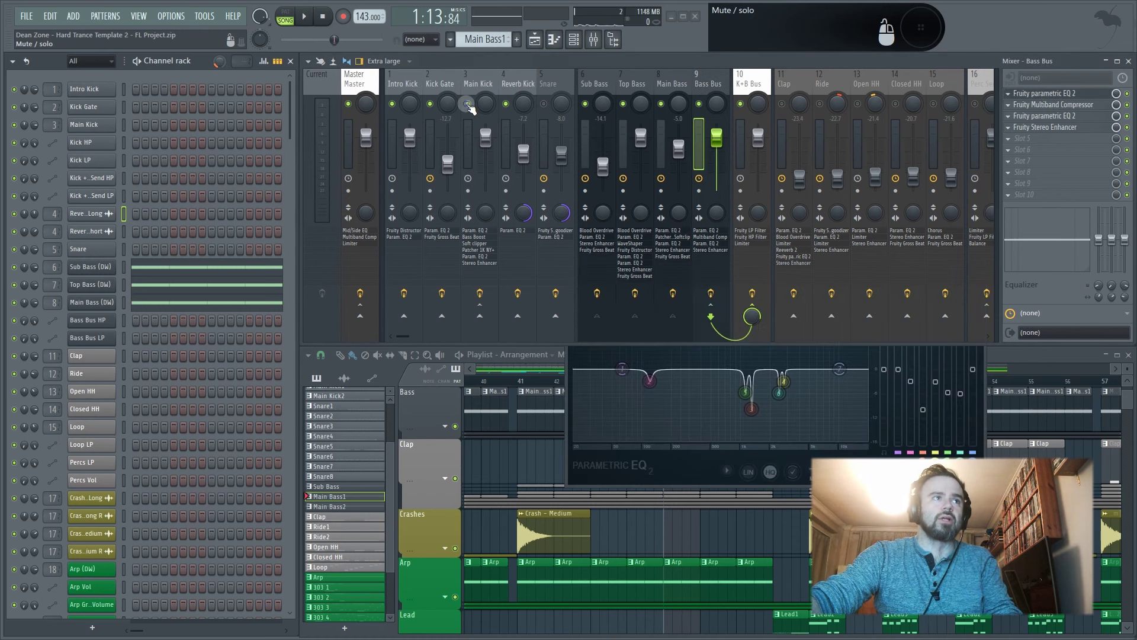
click(1089, 97)
key(space)
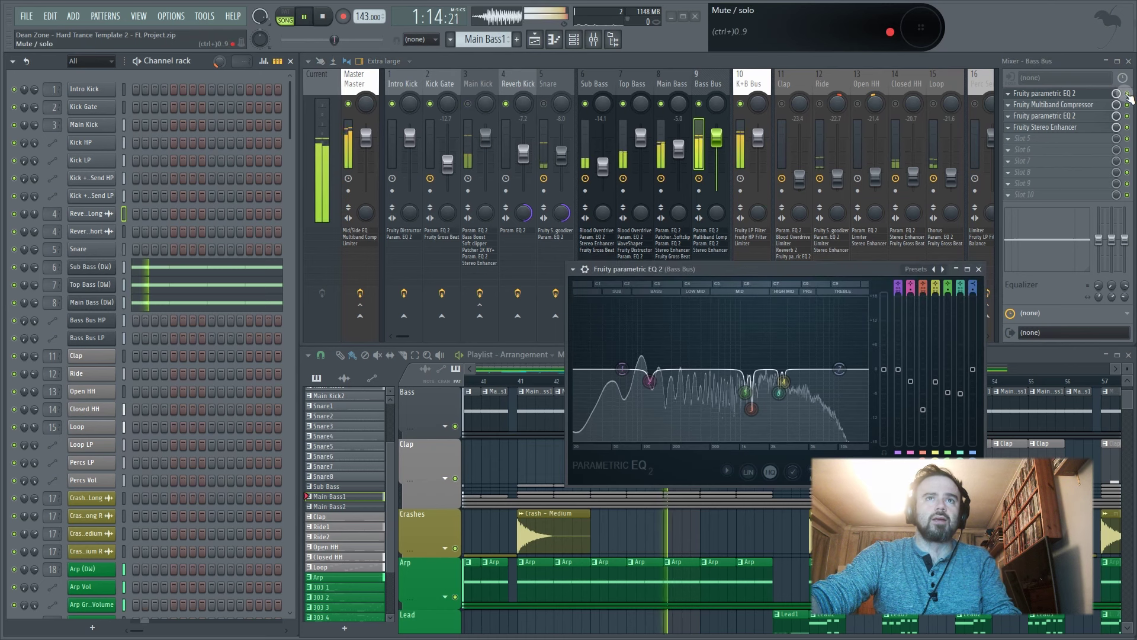
click(1127, 94)
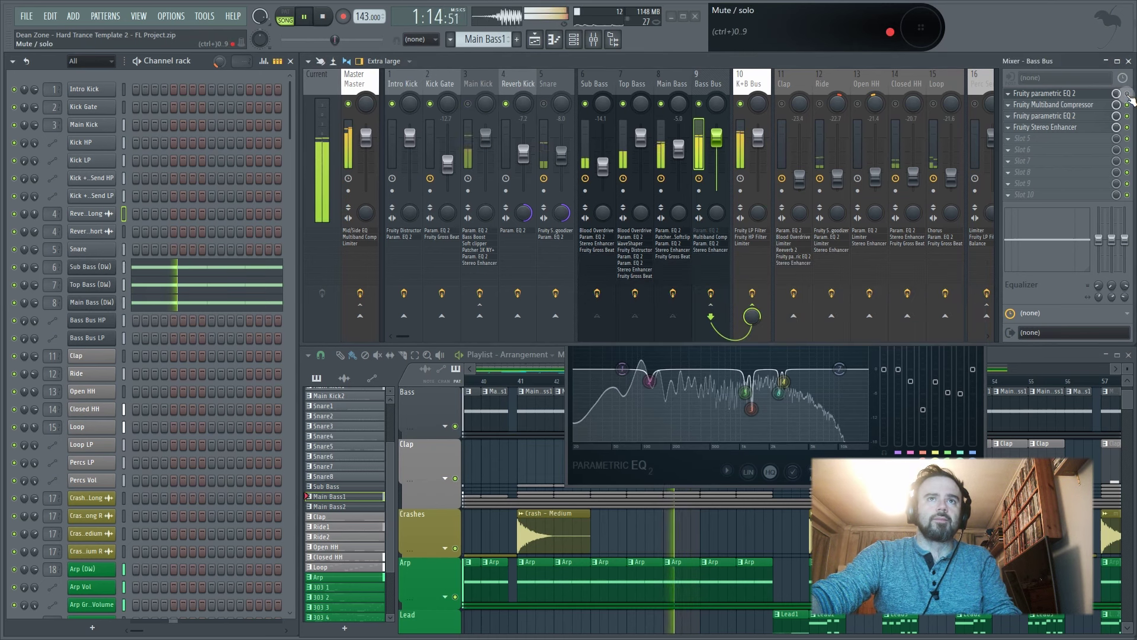
click(683, 471)
key(space)
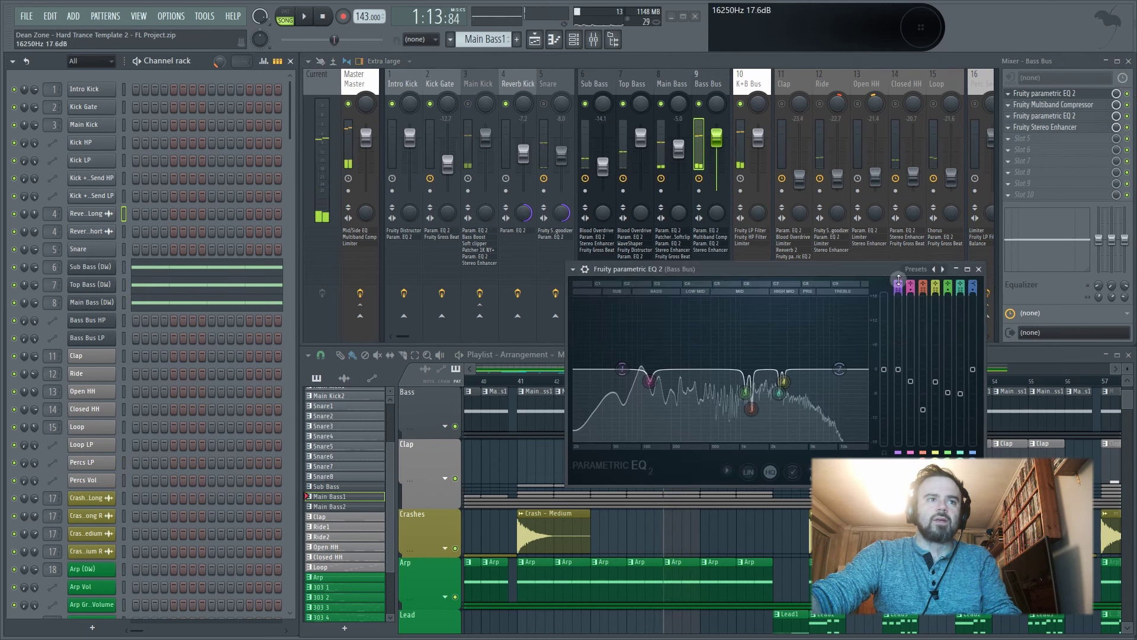
click(978, 270)
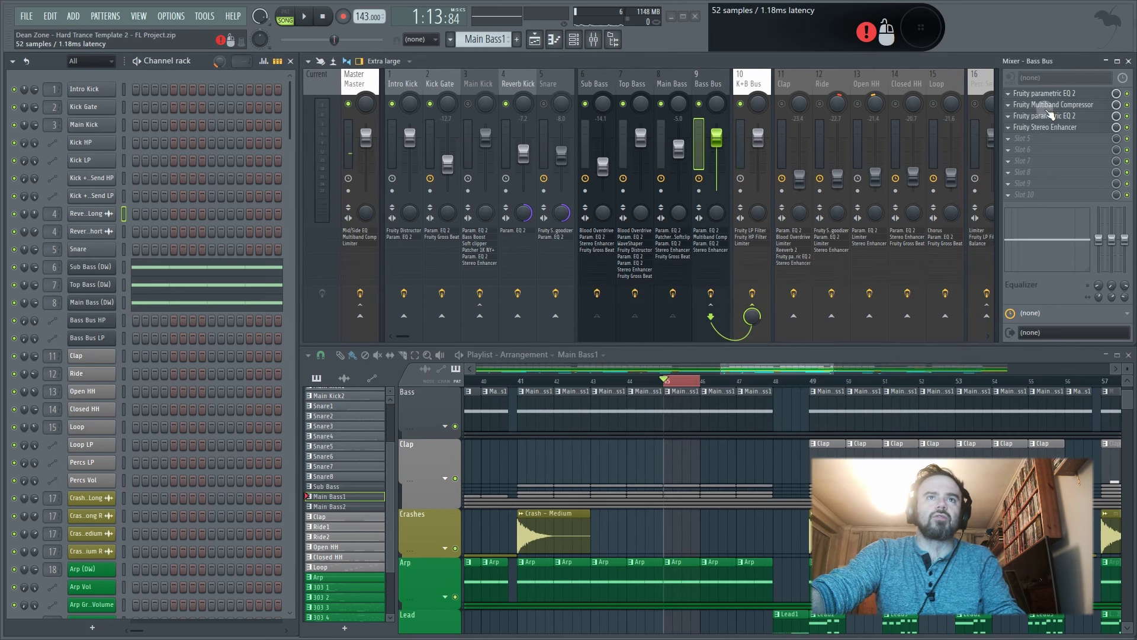
- Examine the Bass Bus's Fruity Multiband Compressor, compare looped playback with it enabled and bypassed, and close it
click(1042, 104)
drag(774, 392, 694, 304)
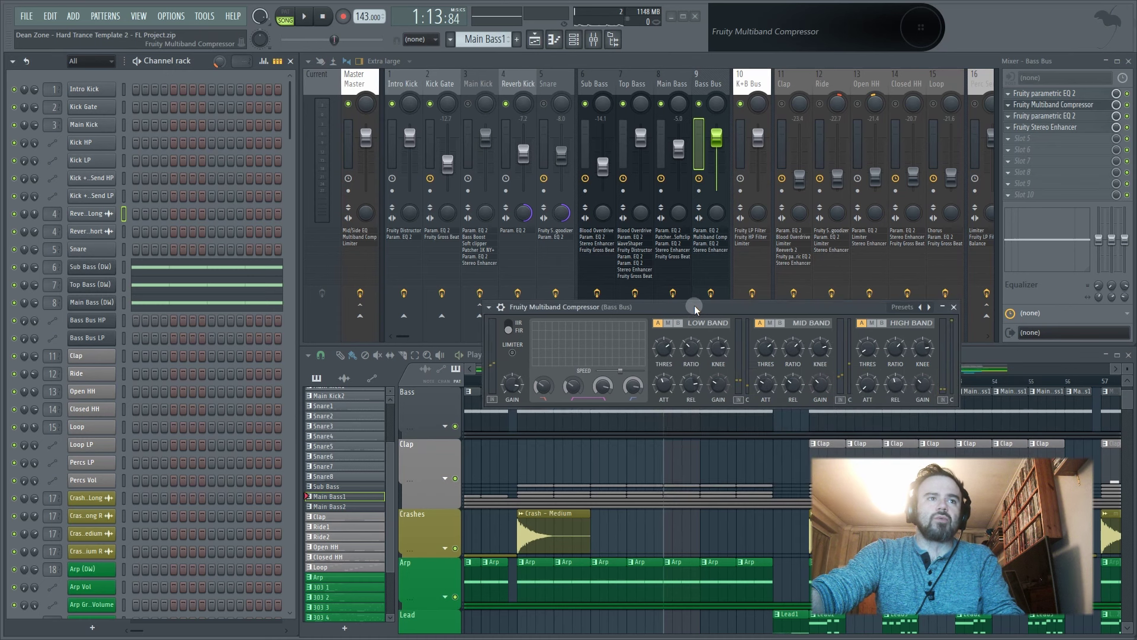
key(space)
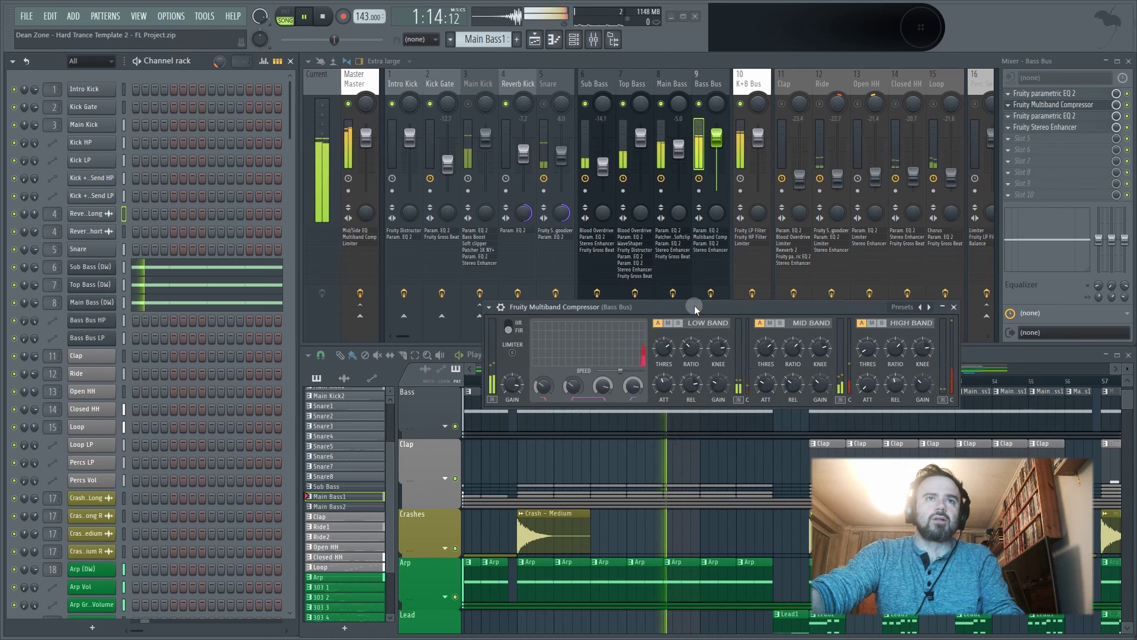
click(1128, 106)
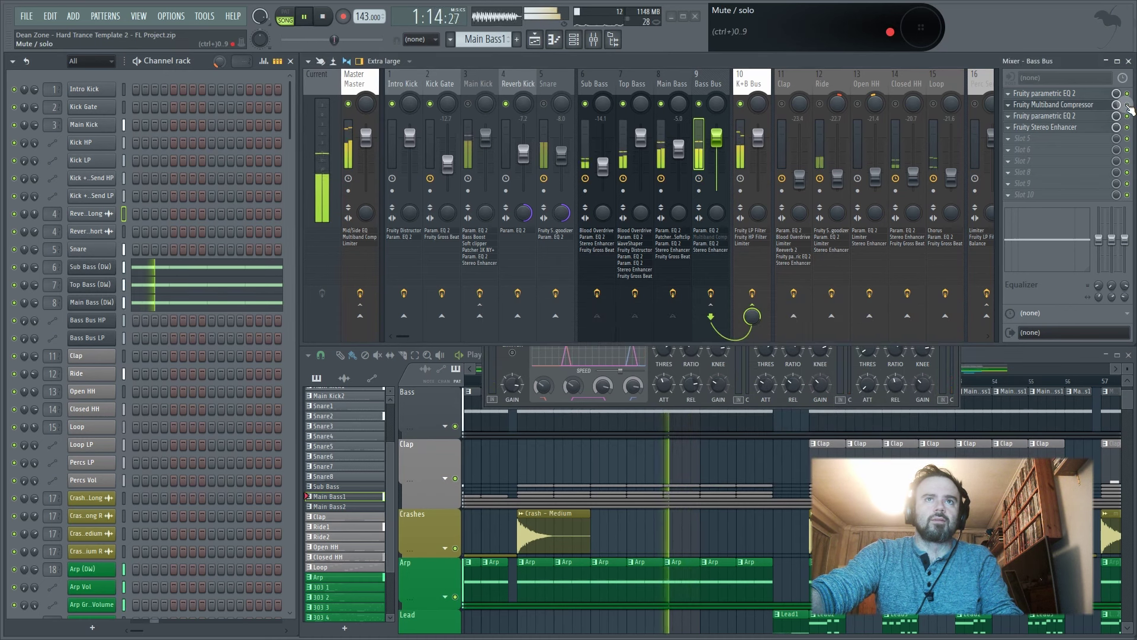
click(1127, 106)
click(1042, 105)
click(1041, 105)
key(space)
click(949, 305)
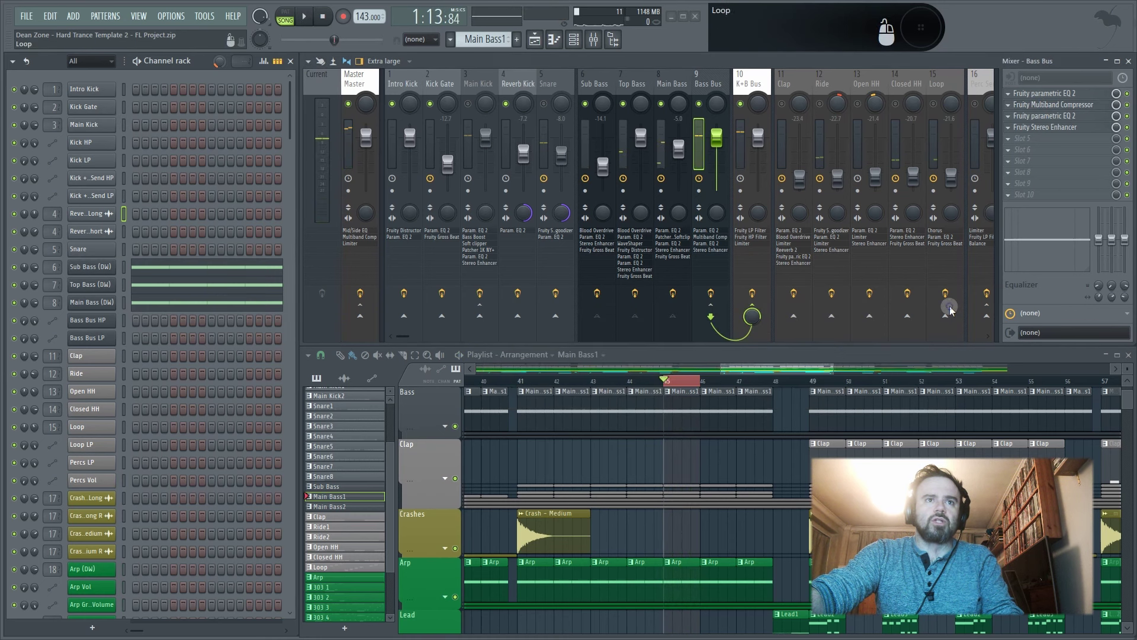
- Examine the Bass Bus's Fruity parametric EQ 2 in slot 3, compare looped playback with it enabled and bypassed, and close it
click(1057, 117)
drag(698, 359, 562, 269)
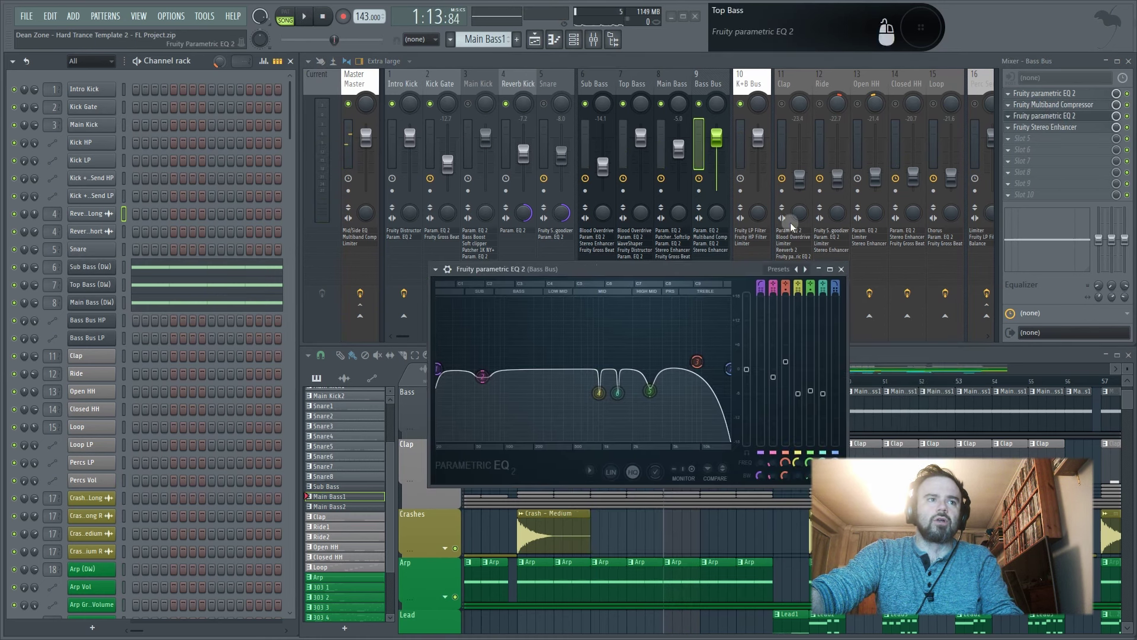
key(space)
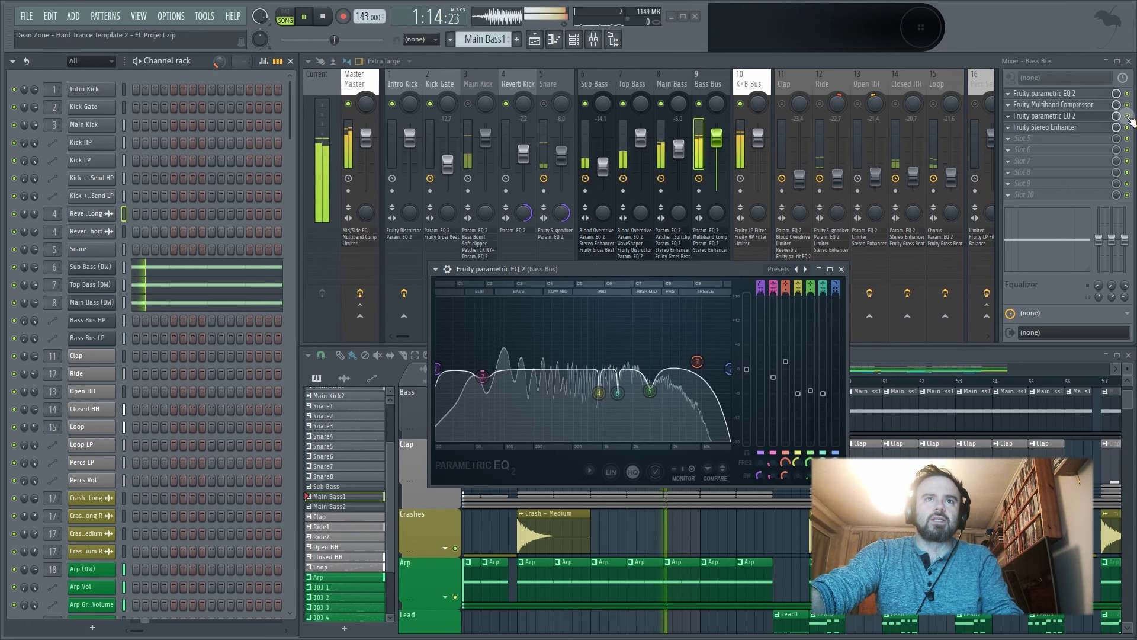
click(1128, 117)
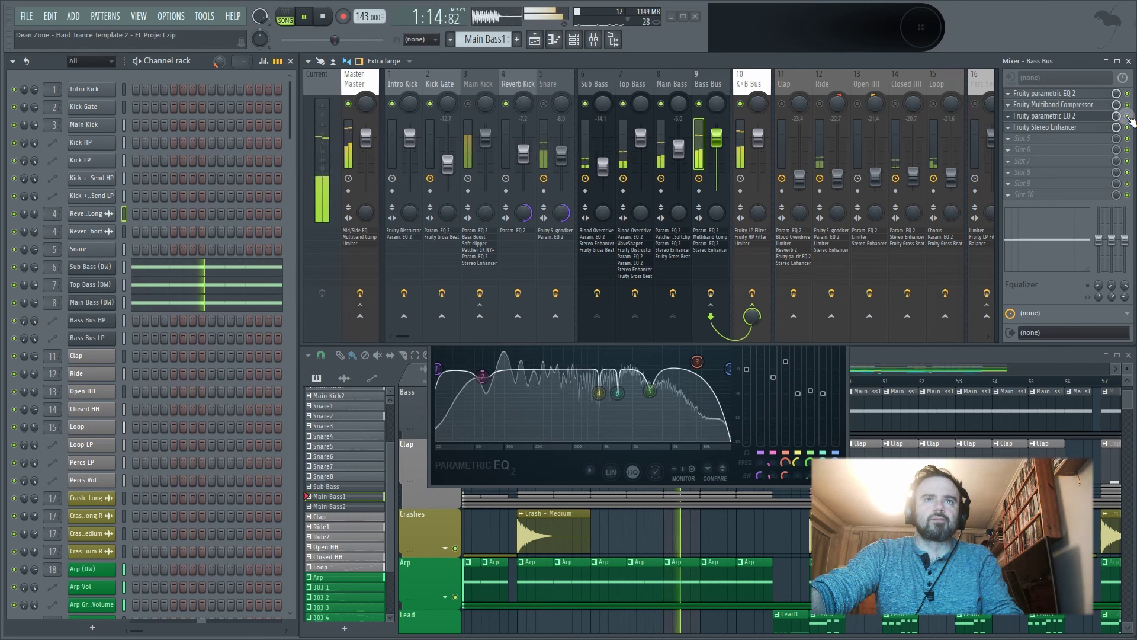
key(space)
- Check the Bass Bus's Fruity Stereo Enhancer settings, listen to the loop with the effect bypassed, and close it
click(1063, 128)
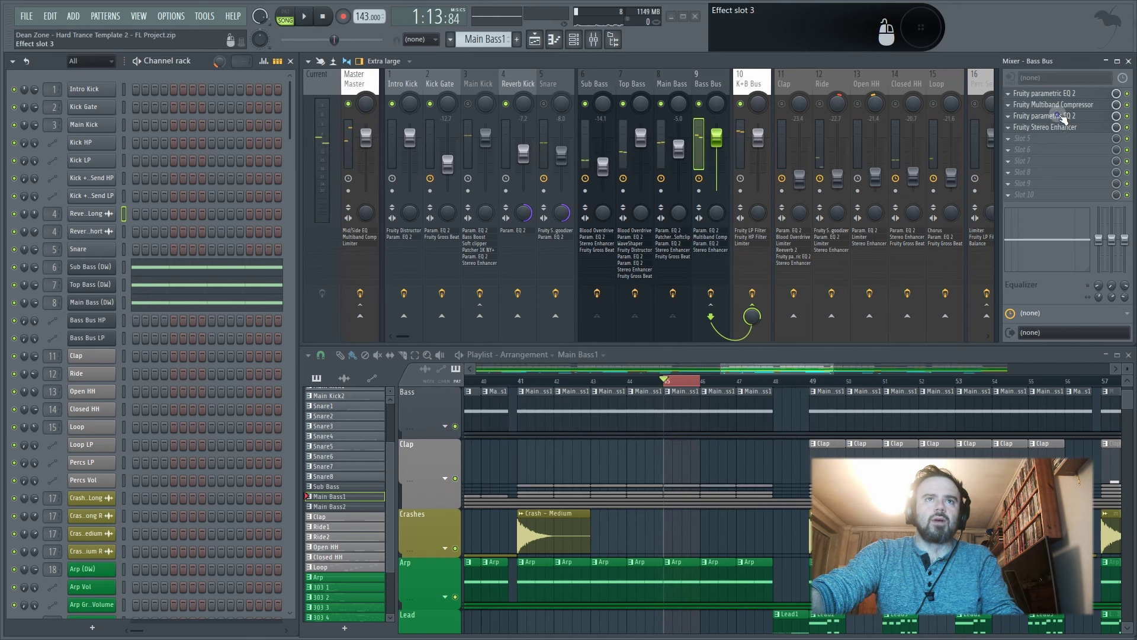
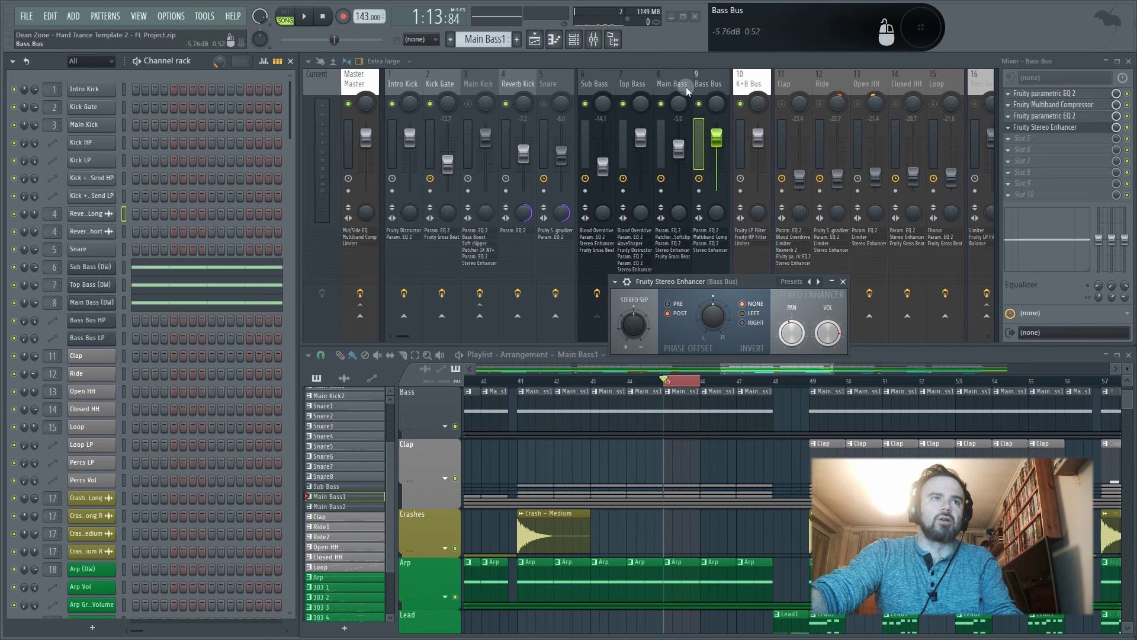
click(712, 79)
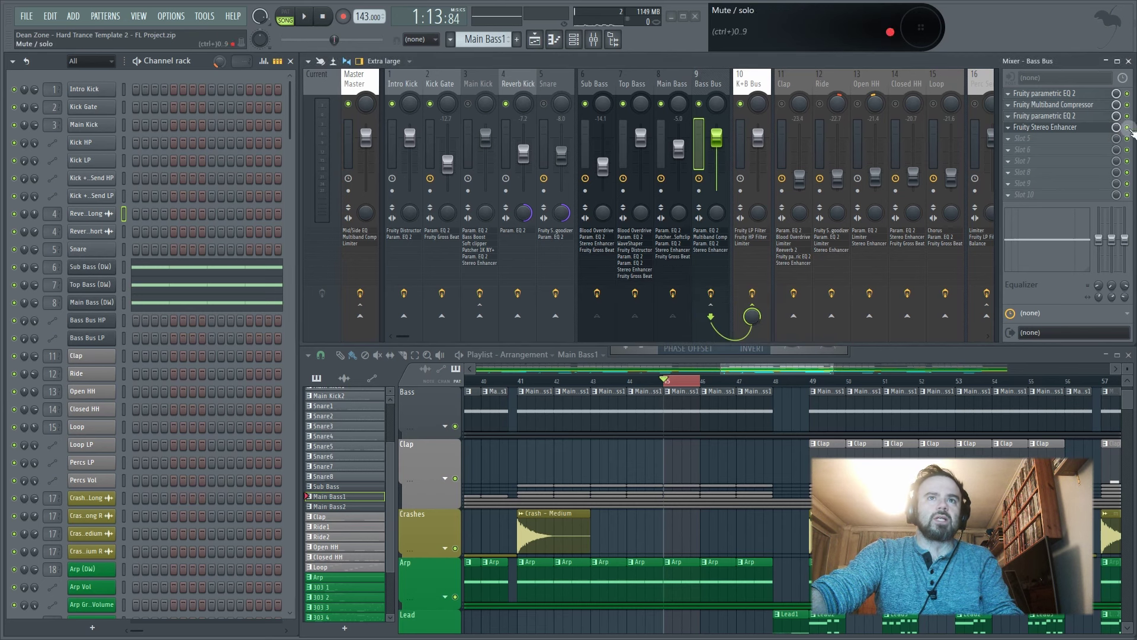
key(space)
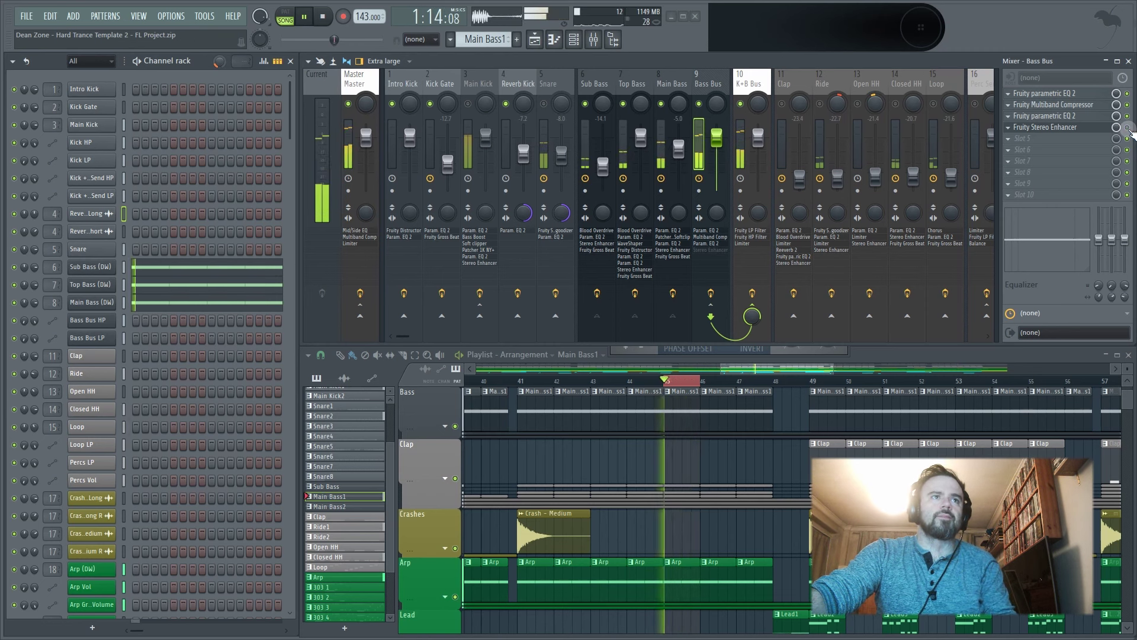
key(space)
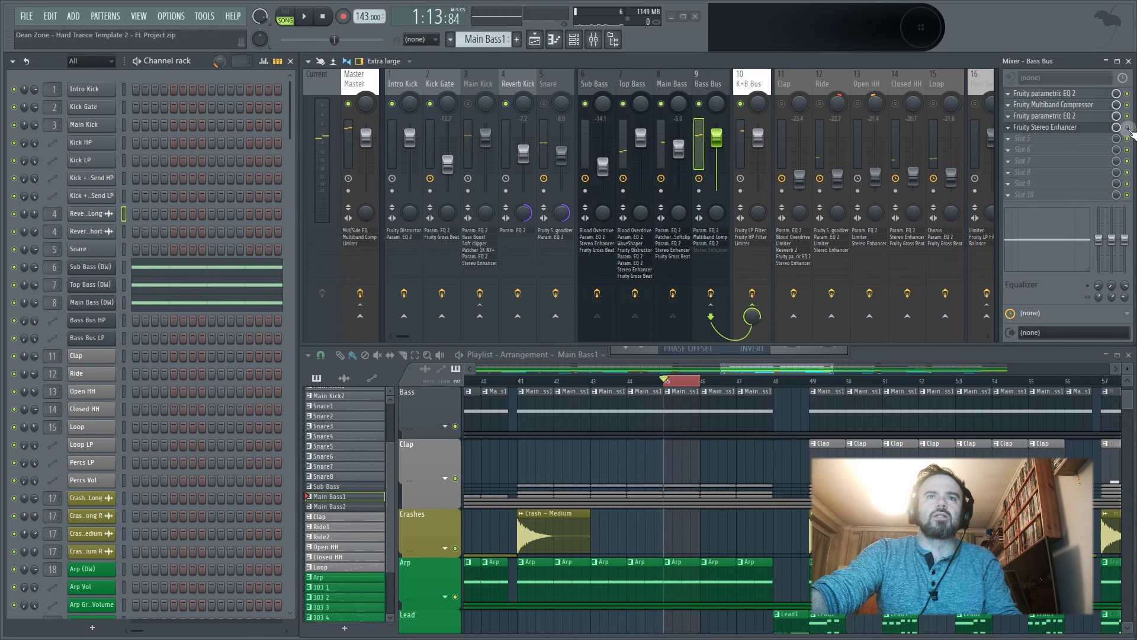
click(1048, 132)
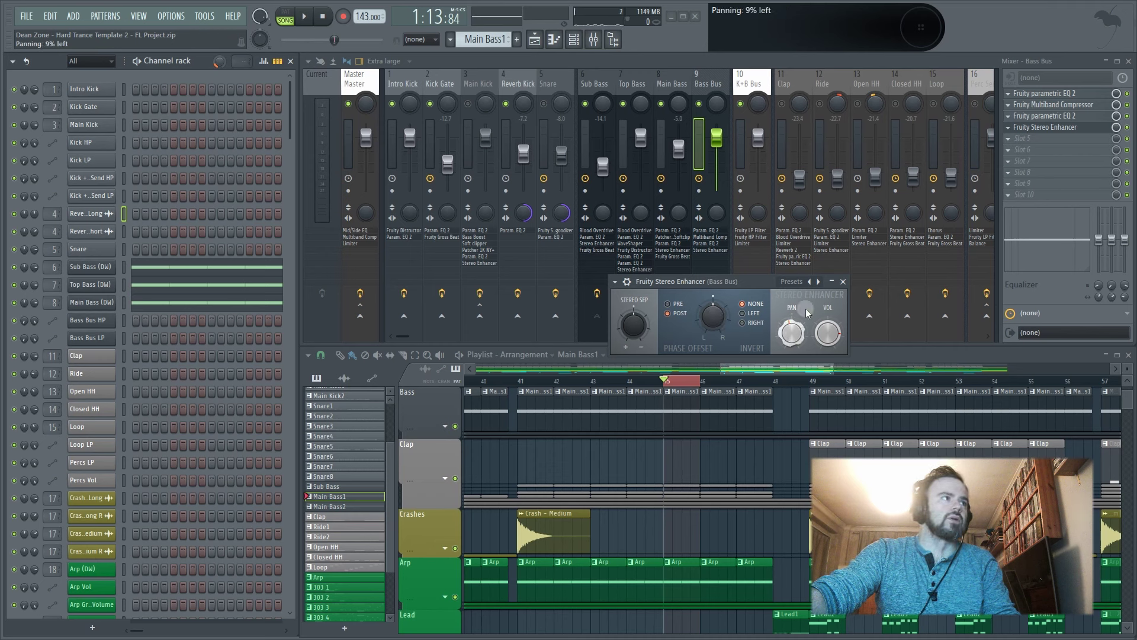
click(843, 281)
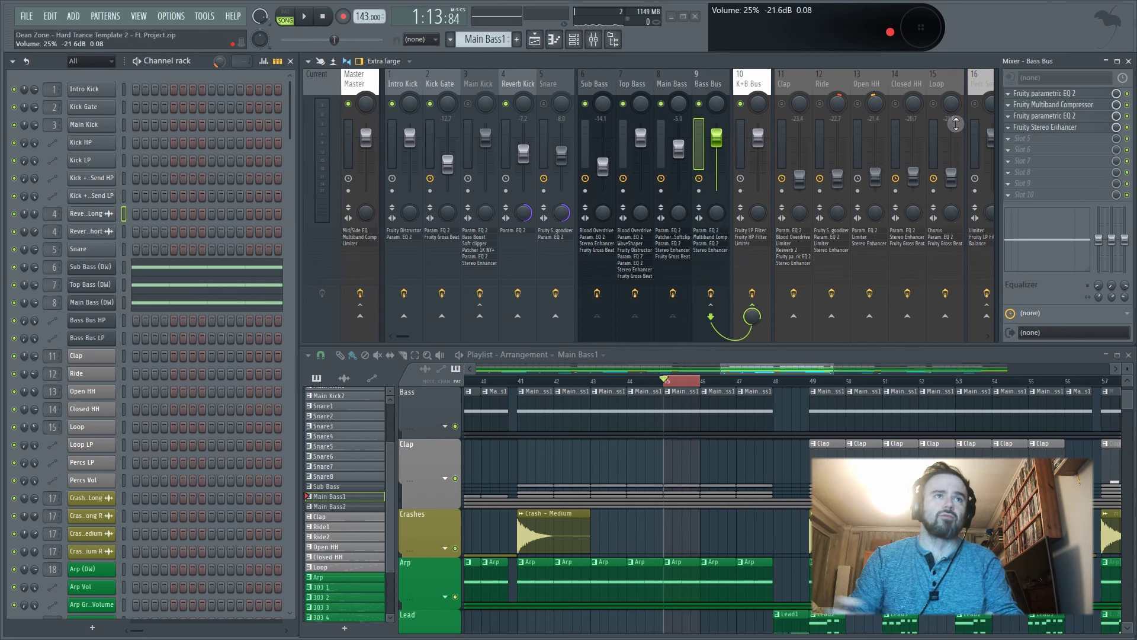
- Unmute the Main Kick and examine the K+B Bus's Fruity Limiter during looped playback of kick and bass, closing it
click(749, 78)
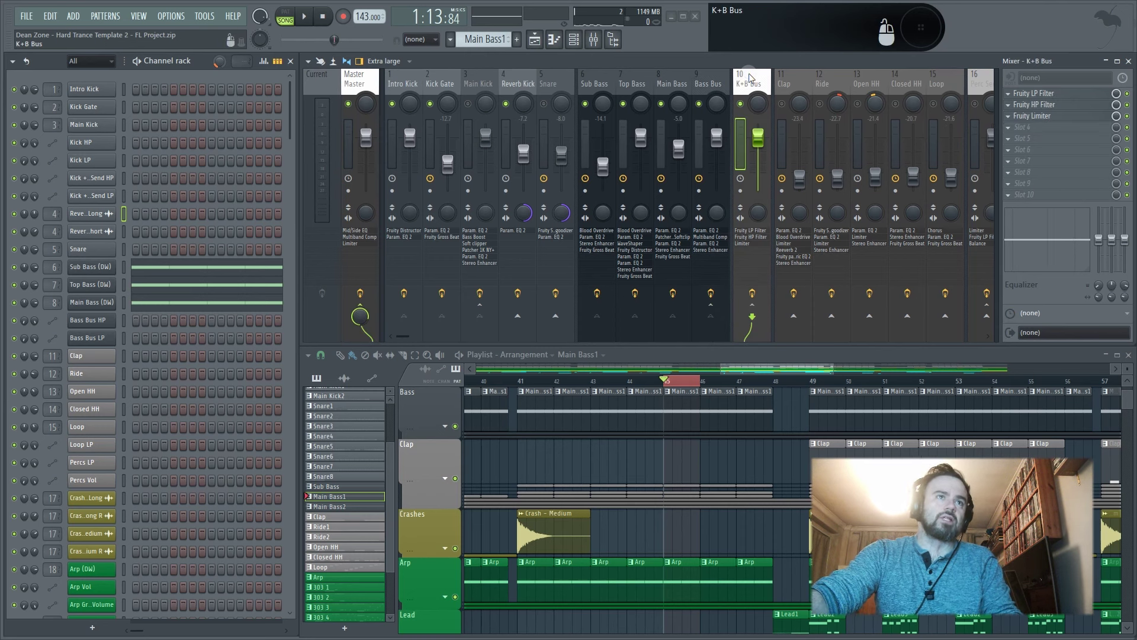
click(1049, 94)
click(1049, 94)
click(1053, 115)
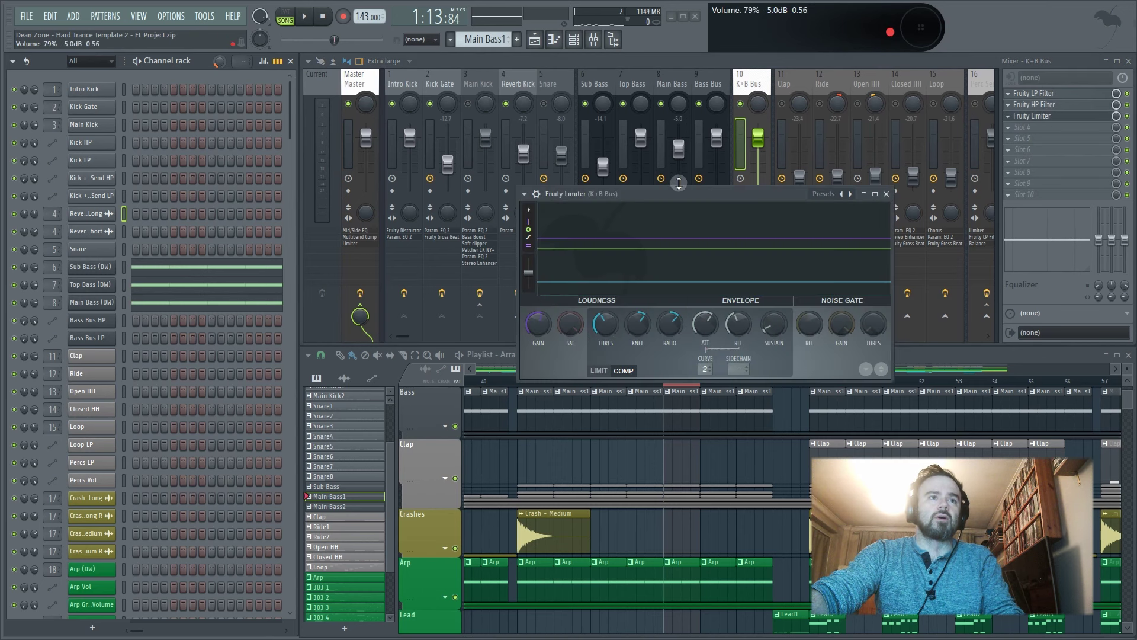
drag(709, 193, 788, 203)
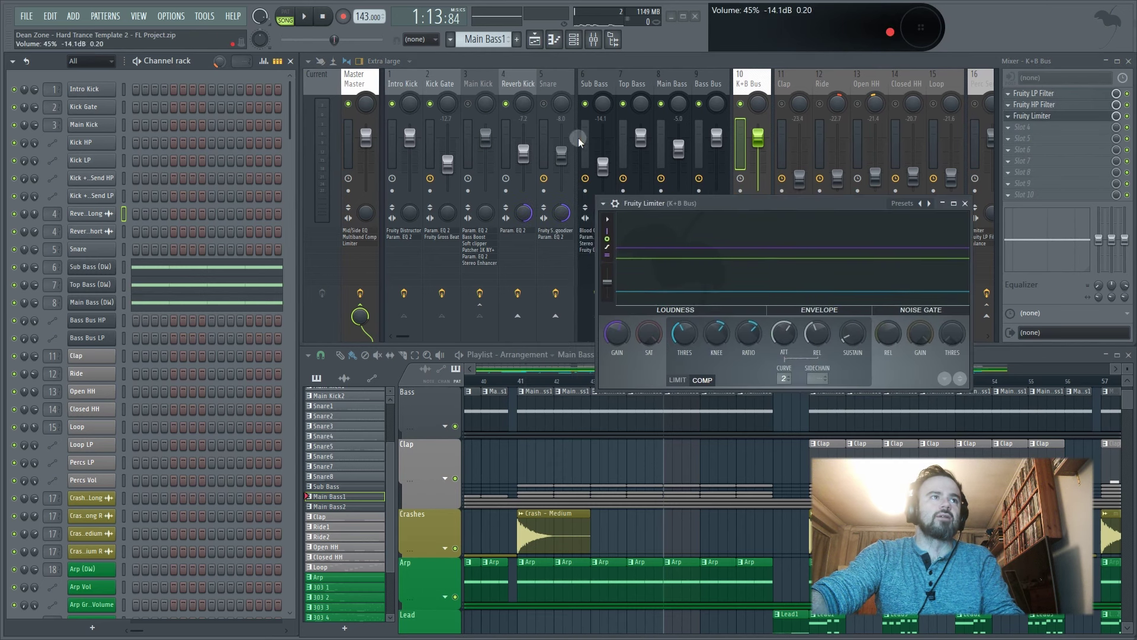
click(468, 104)
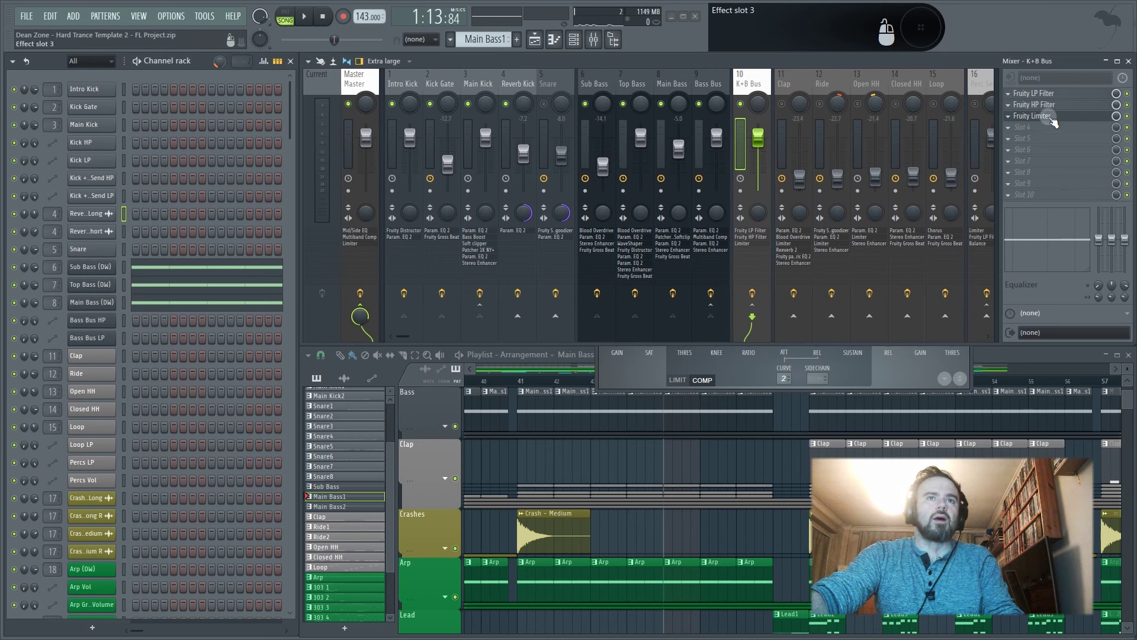
click(1053, 121)
drag(801, 208, 745, 162)
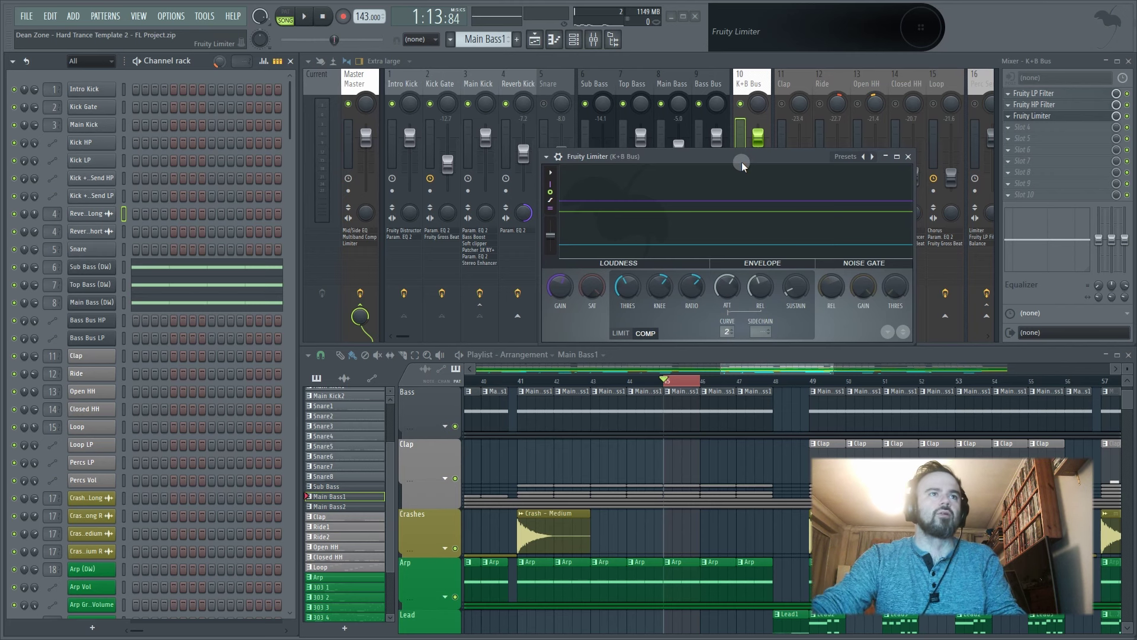
key(space)
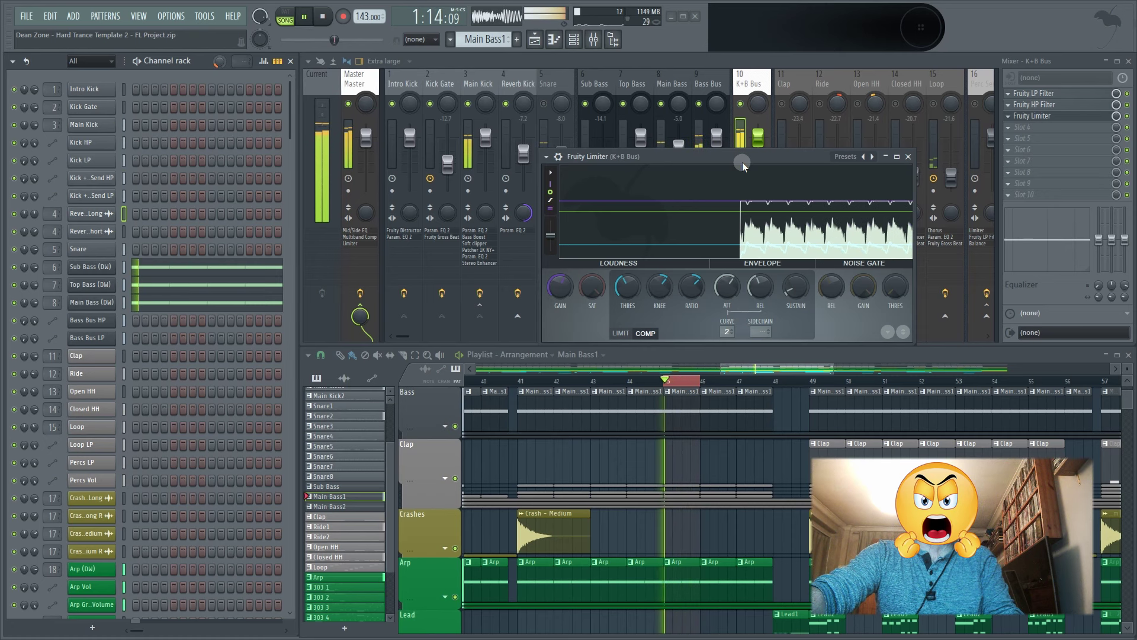
key(space)
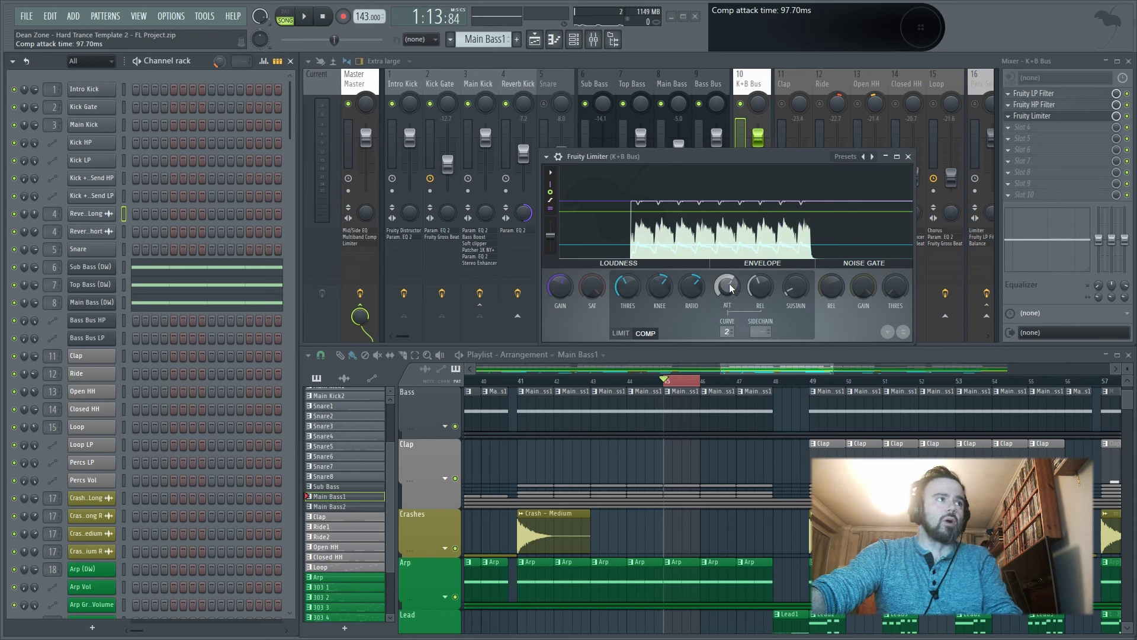
click(908, 157)
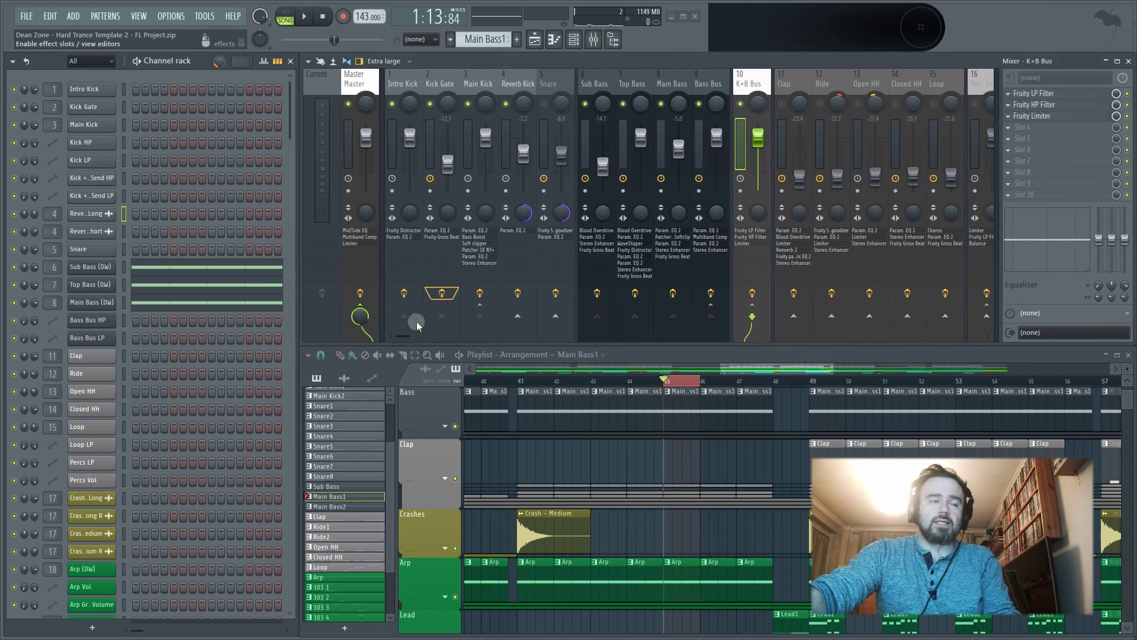
- Examine the Clap track's Fruity parametric EQ 2 in slot 1 and compare looped playback with it enabled and bypassed
drag(402, 335, 445, 328)
click(545, 105)
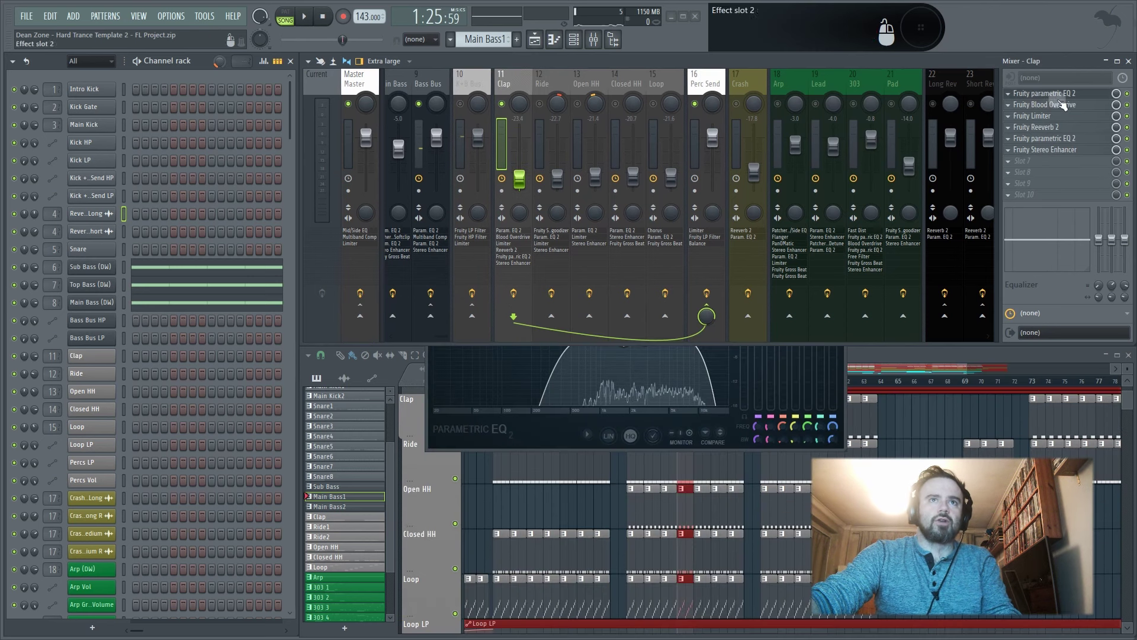
click(1060, 95)
click(1061, 95)
click(1060, 94)
click(1060, 94)
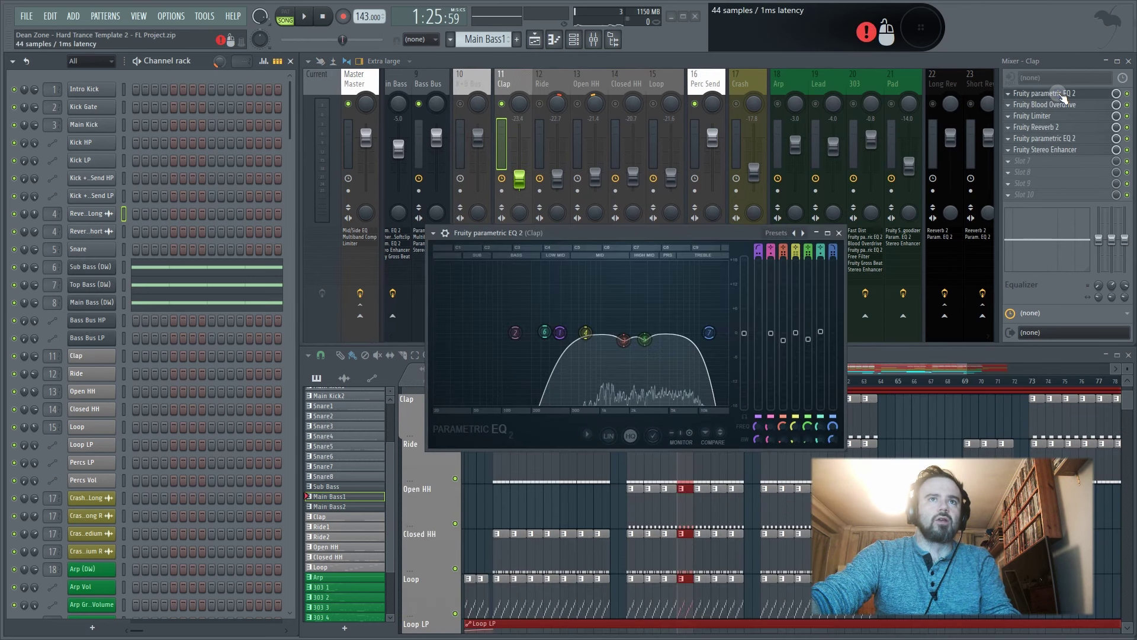
key(space)
click(1127, 94)
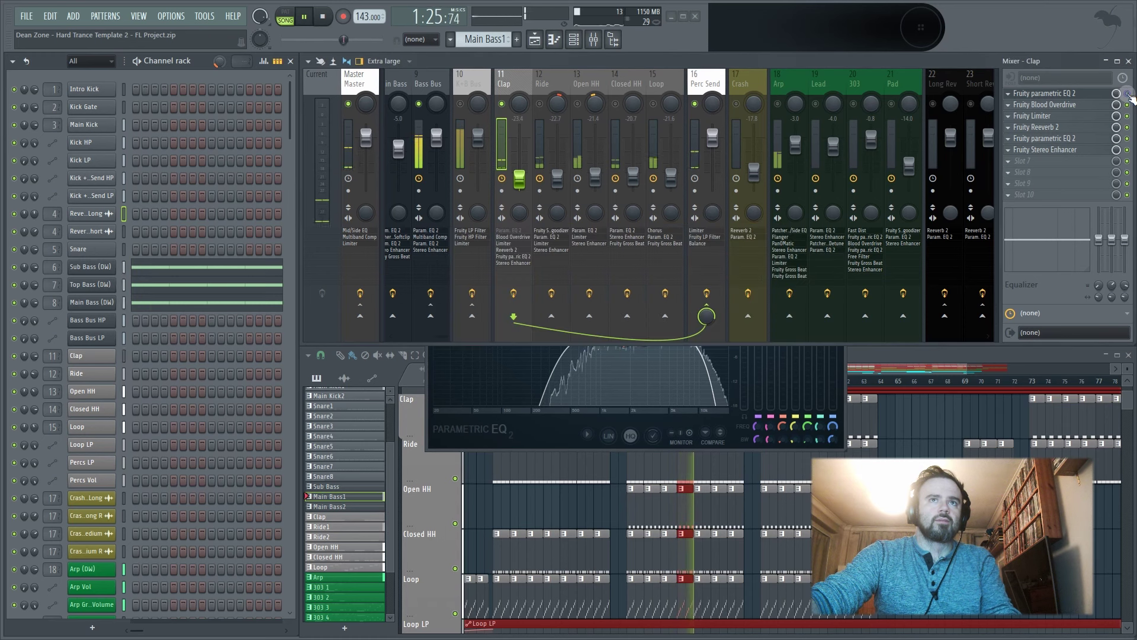
click(1085, 94)
click(1085, 94)
key(space)
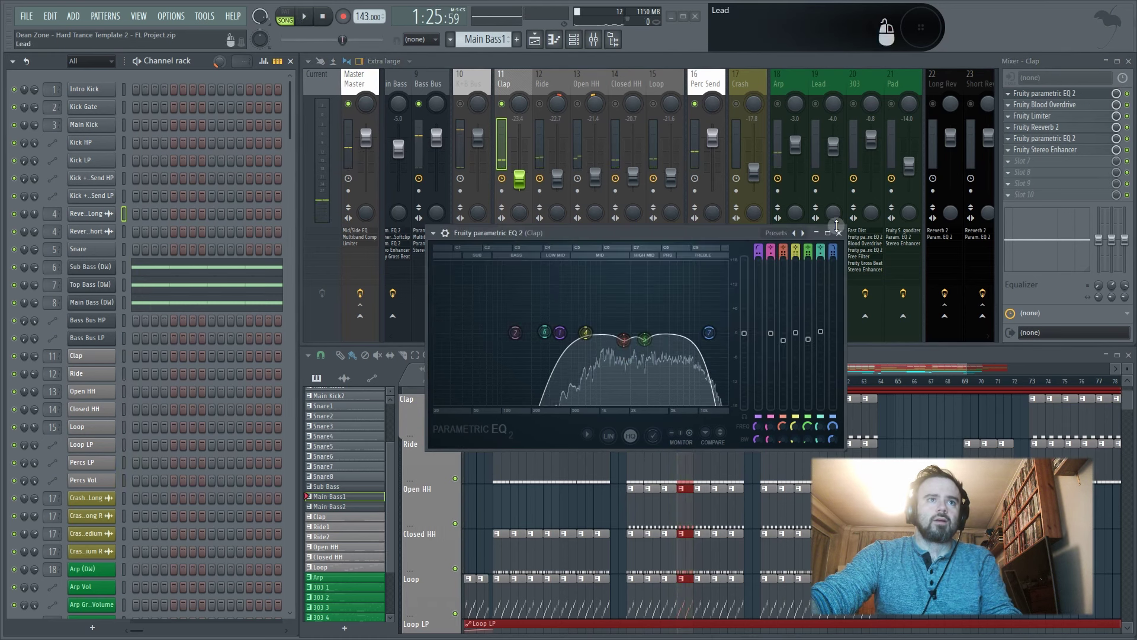
- Close the Clap EQ, open the Clap's Fruity Blood Overdrive in slot 2, and compare looped playback with it bypassed and enabled
click(840, 231)
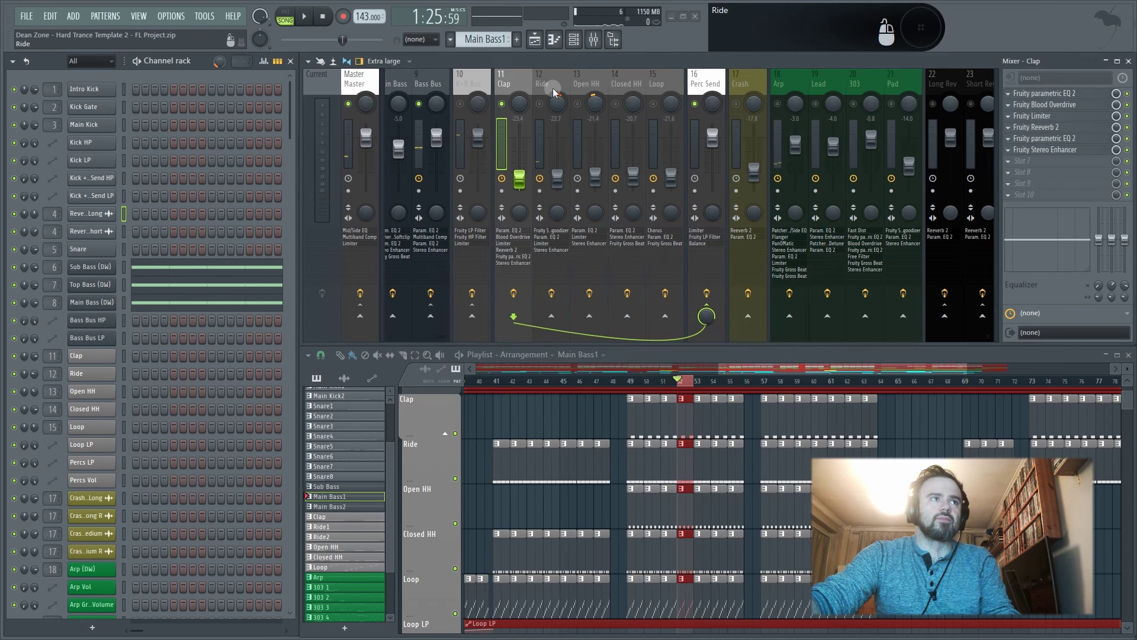
click(1023, 107)
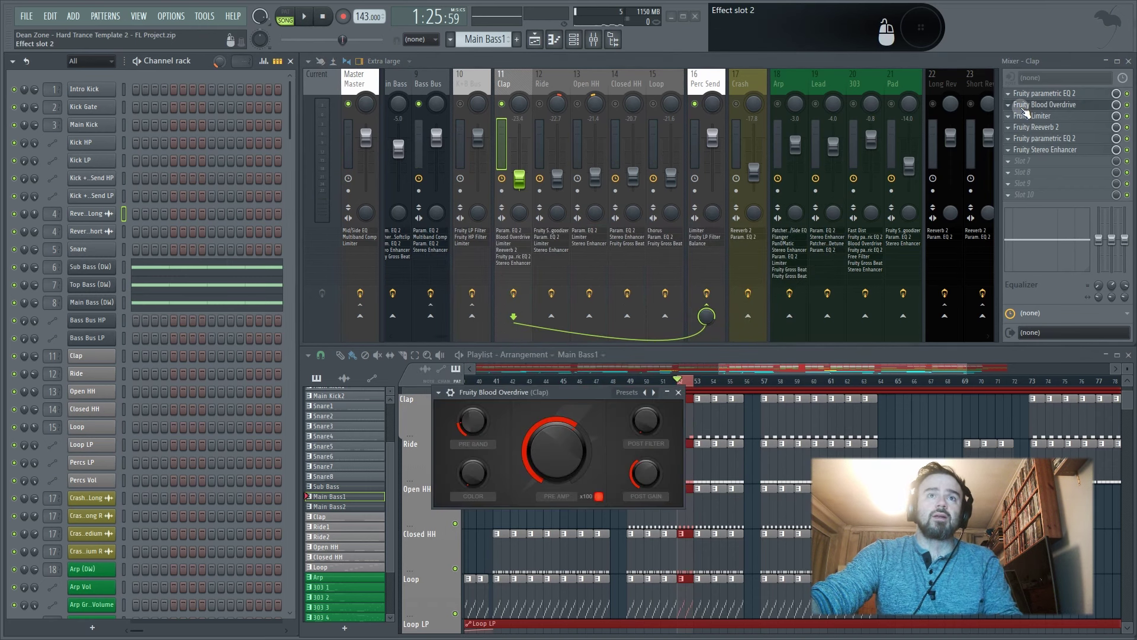
click(1127, 105)
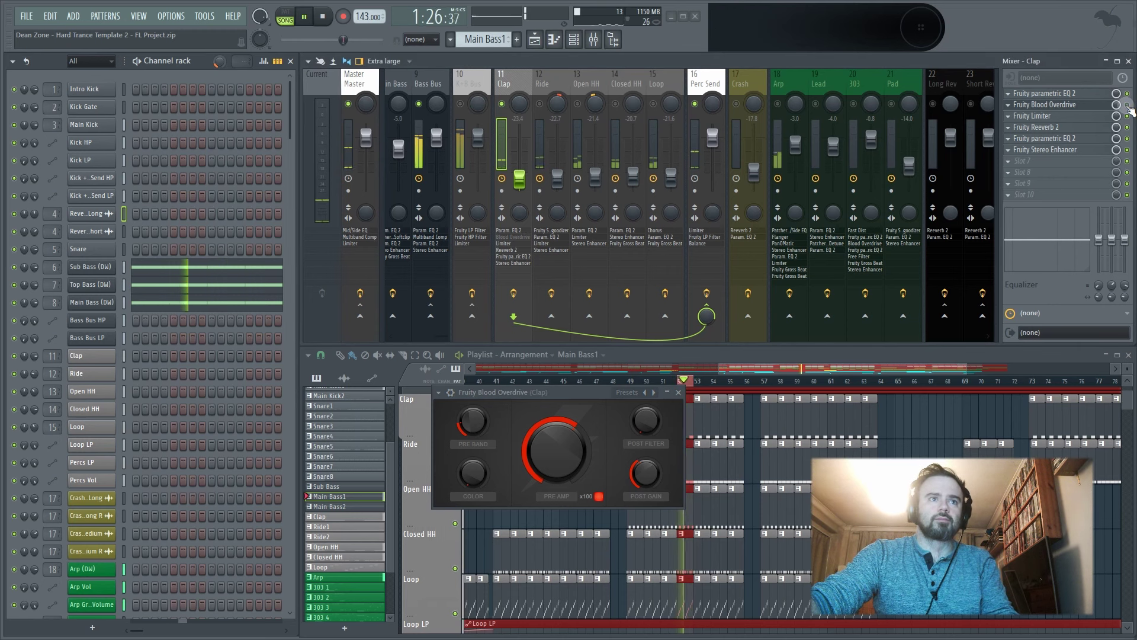
key(space)
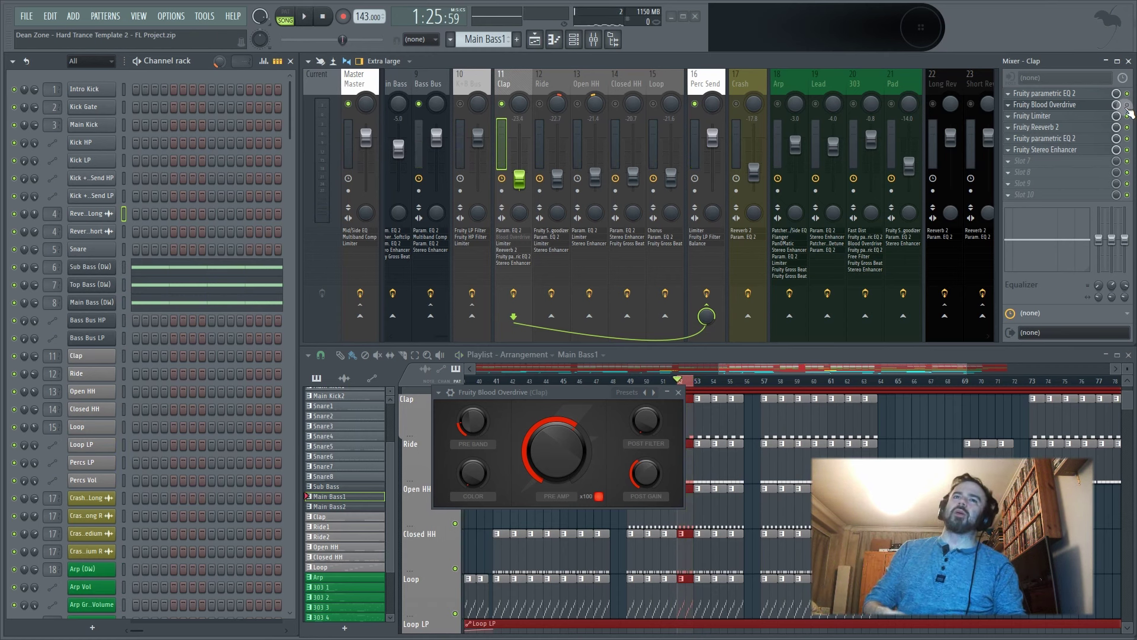
key(space)
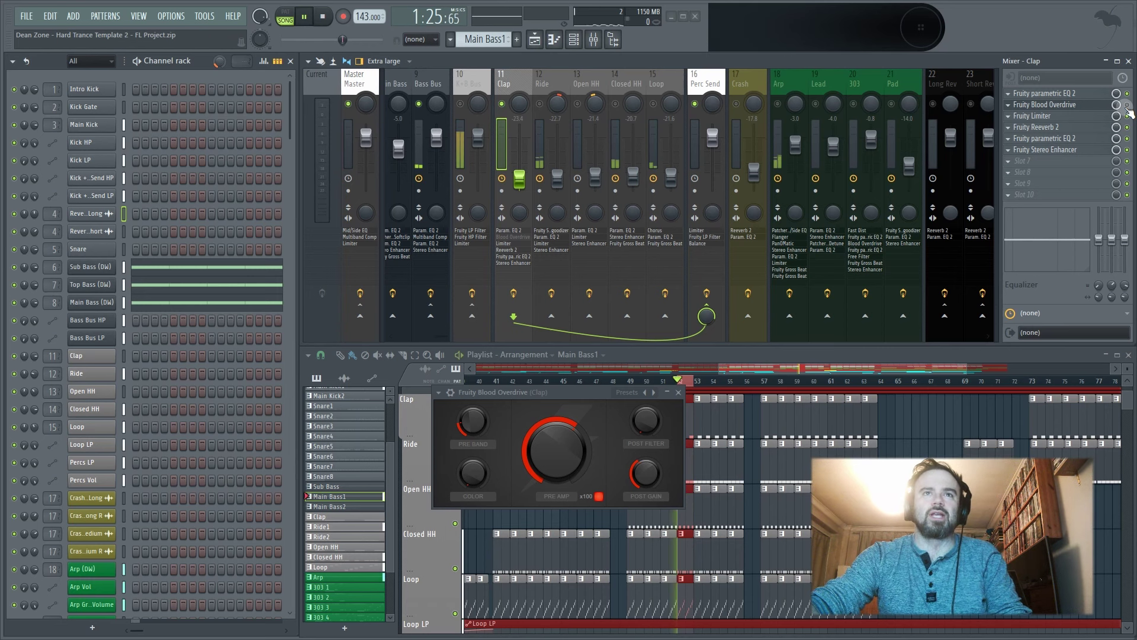
key(space)
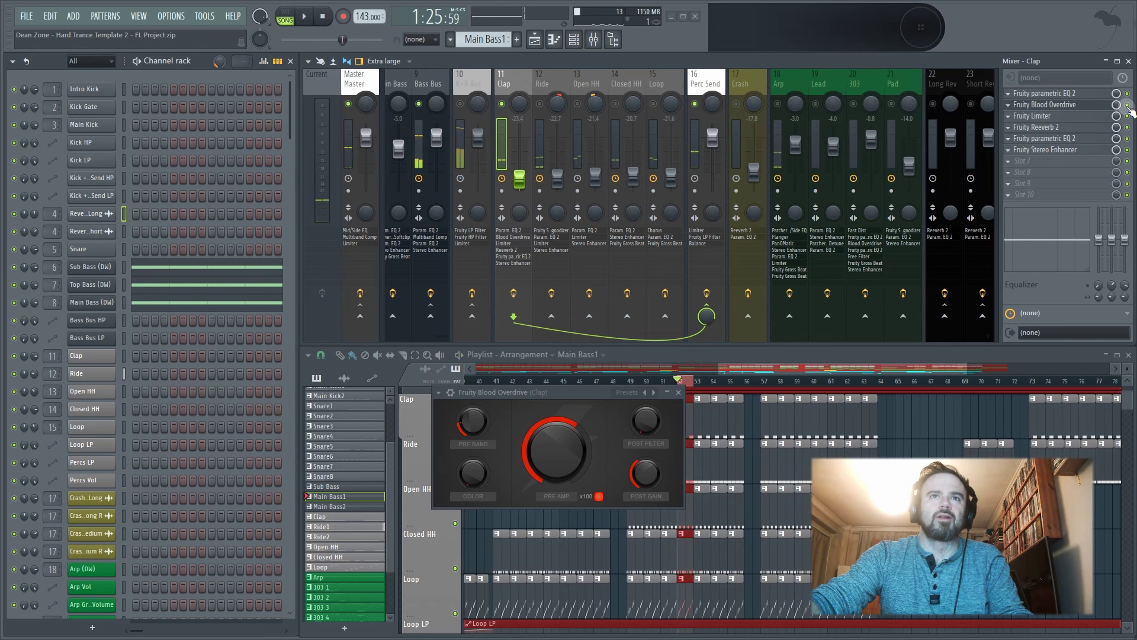
- Examine the Clap's Fruity Limiter during looped playback, and close it along with the Fruity Blood Overdrive
click(1066, 116)
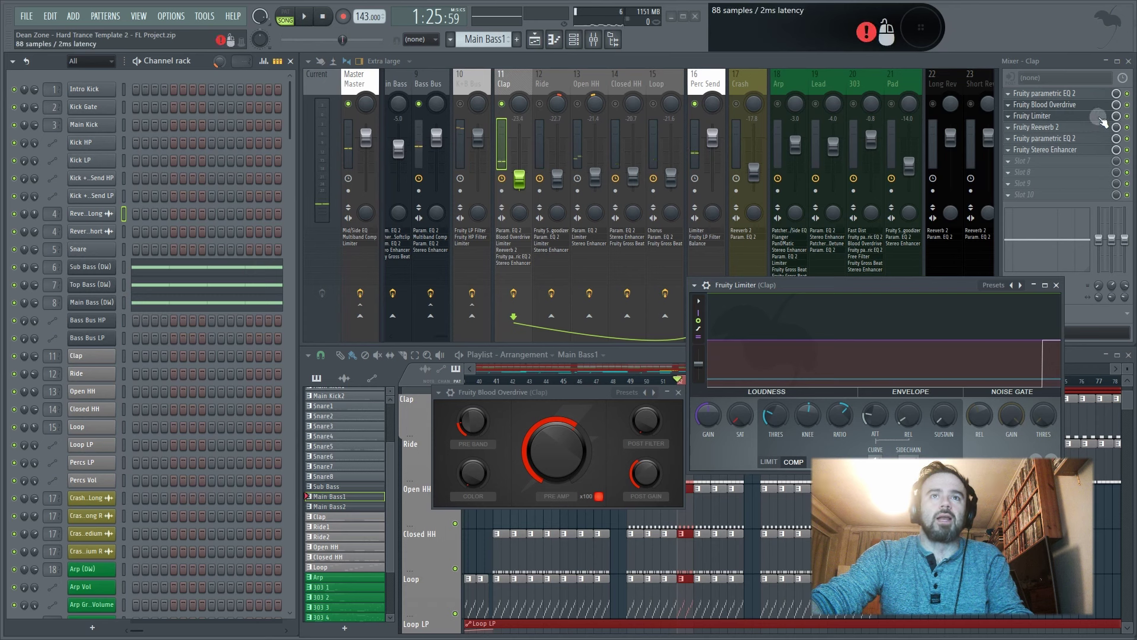
key(space)
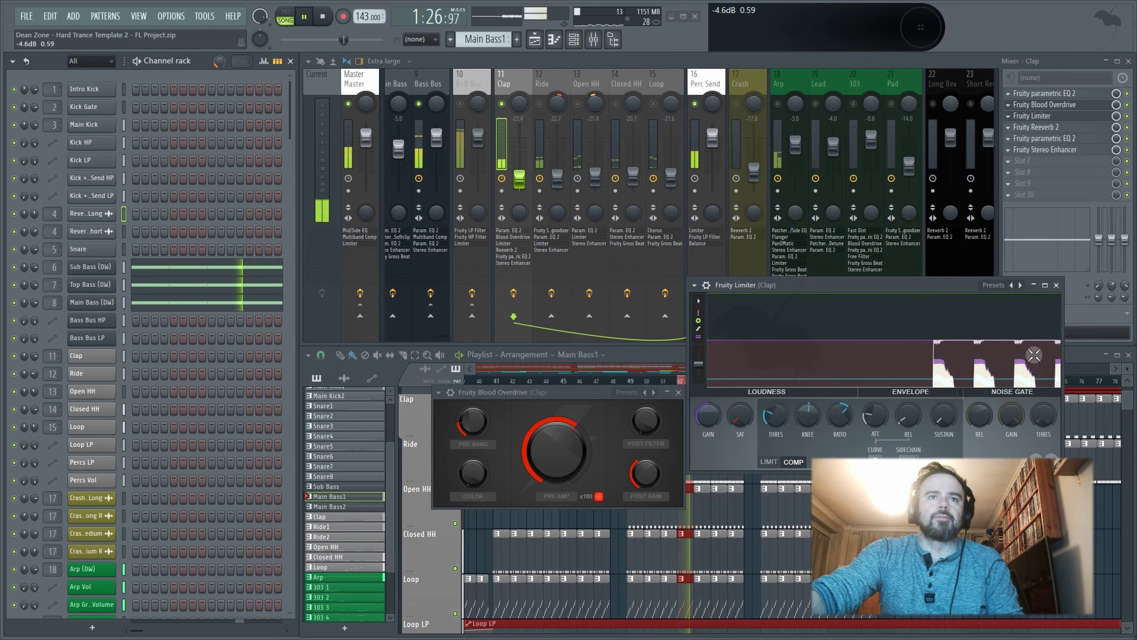
key(space)
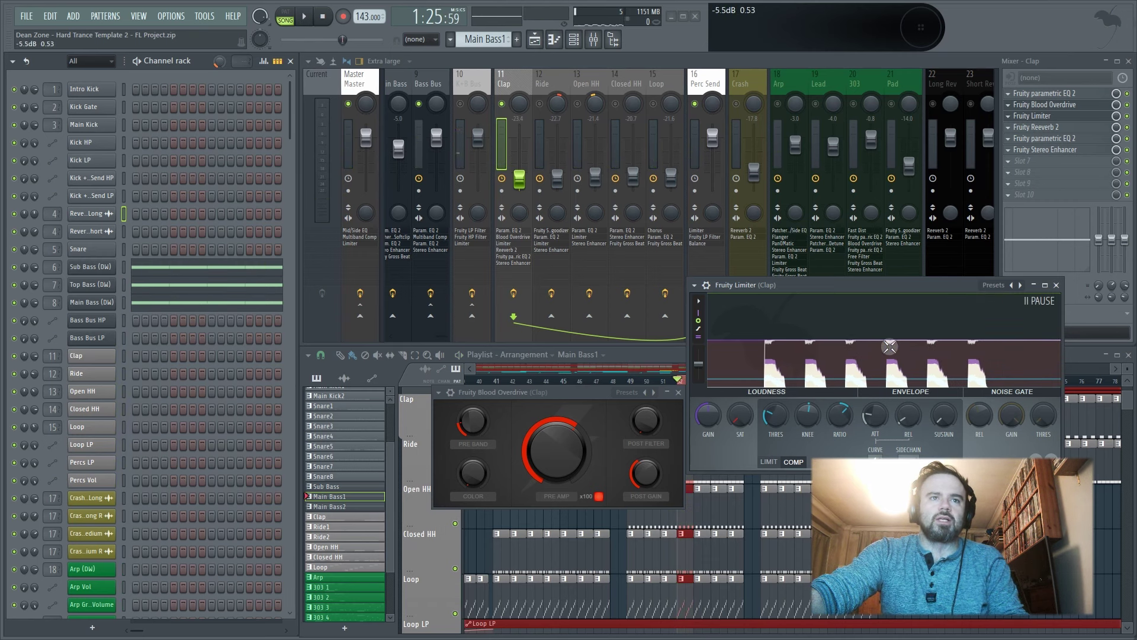
click(1056, 285)
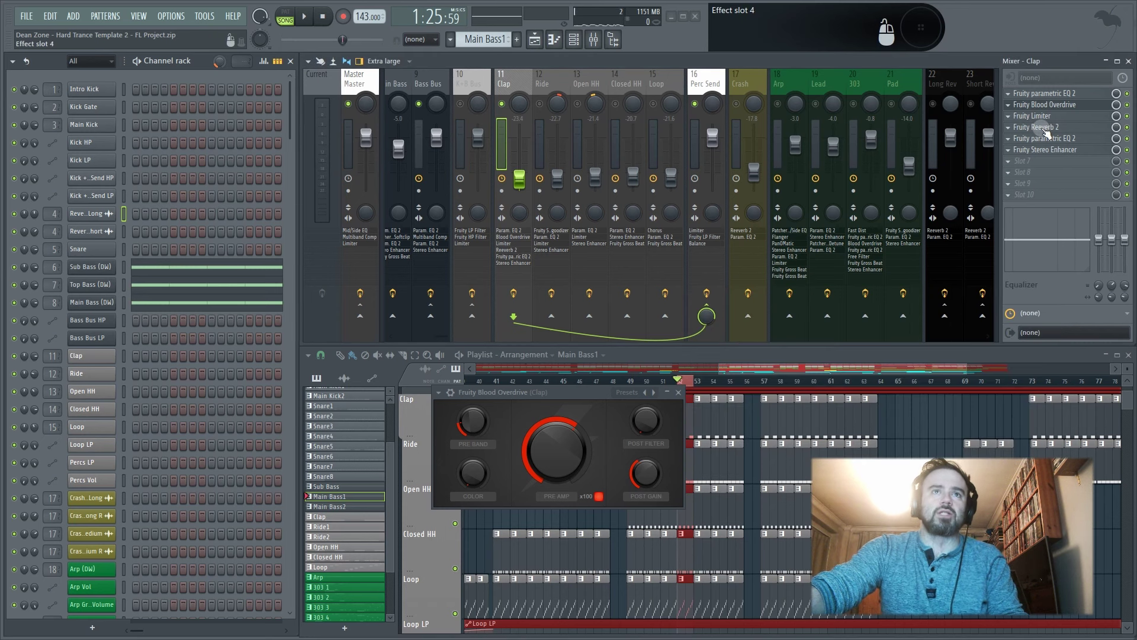
click(1043, 106)
- Open the Clap's Fruity Reeverb 2 in slot 4, place it over the playlist, and compare looped playback with it enabled and bypassed
click(1046, 136)
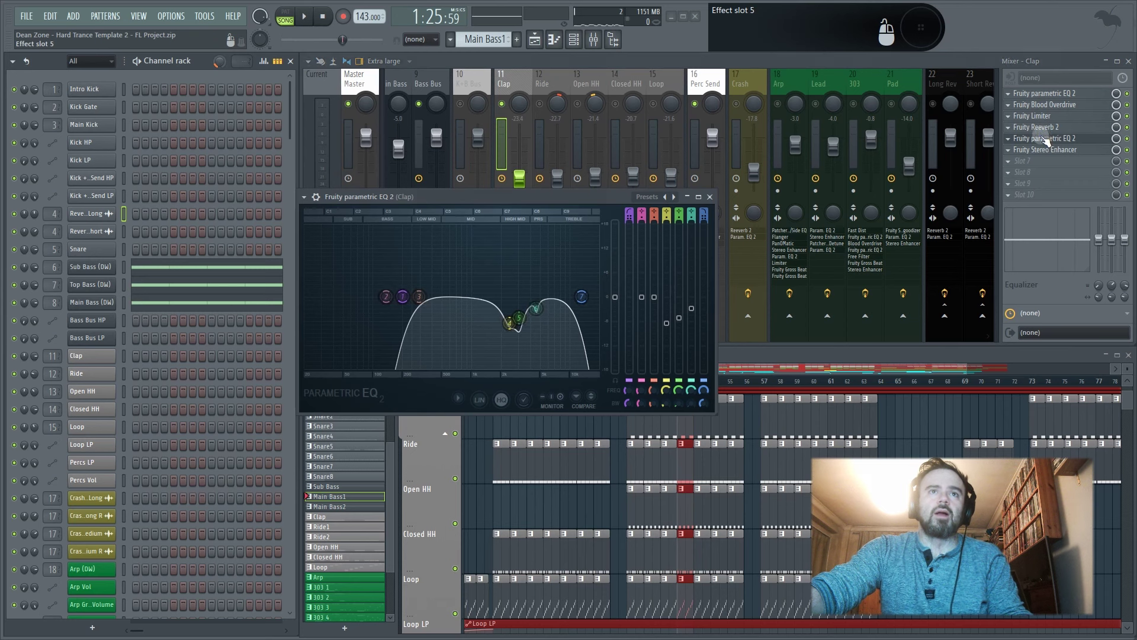
click(1046, 138)
click(1045, 127)
drag(818, 140, 637, 385)
key(space)
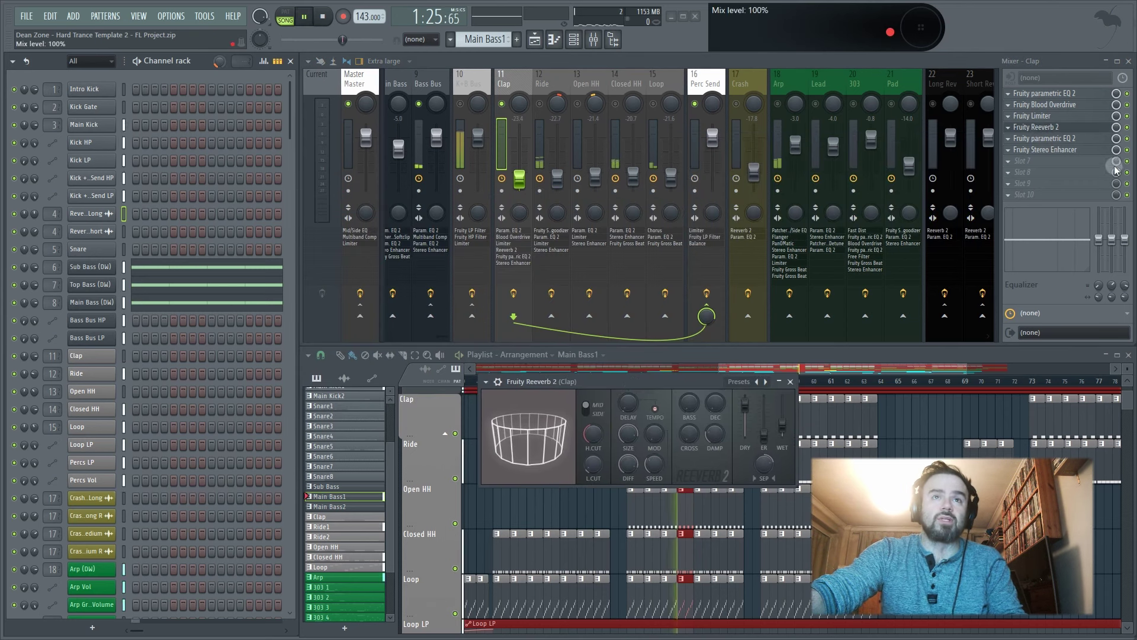
click(1127, 127)
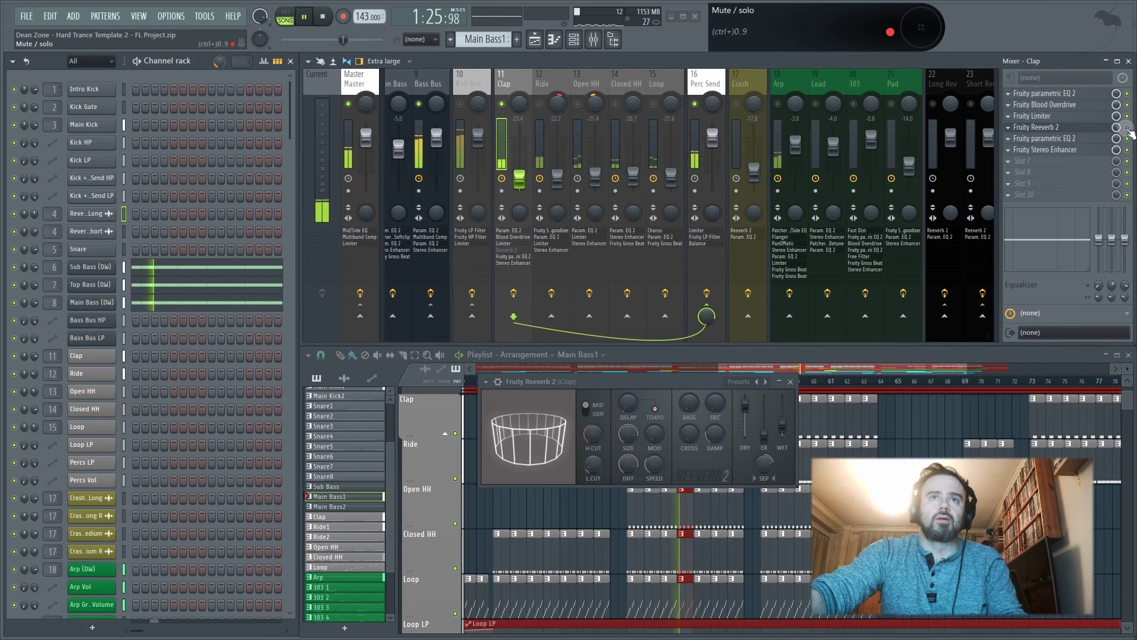
key(space)
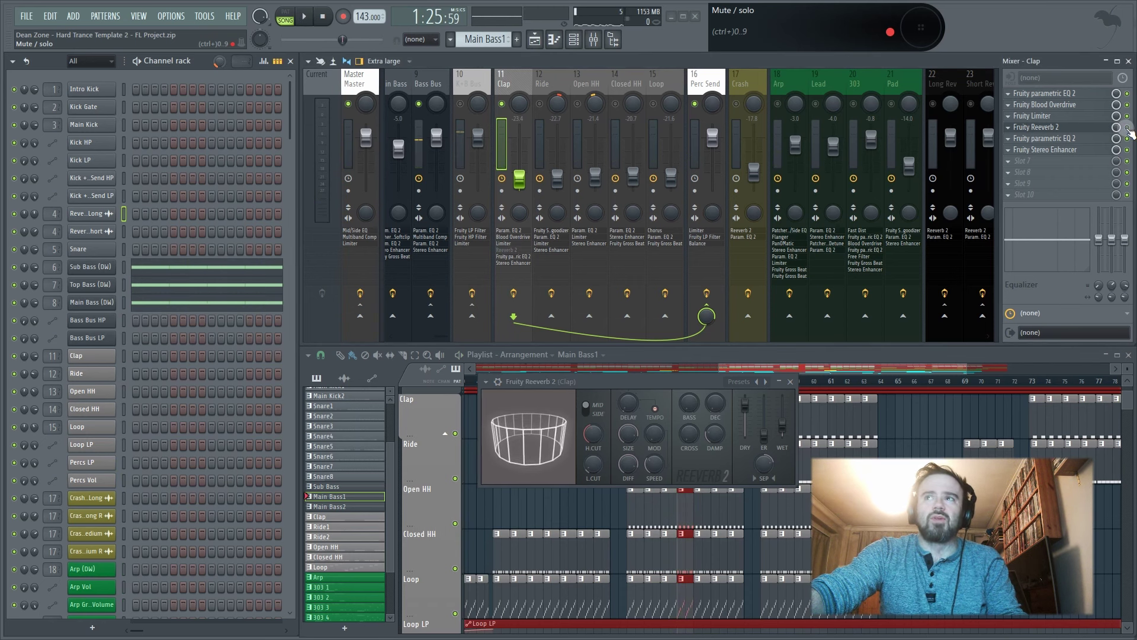
- Listen to the loop with the Clap's slot 5 Fruity parametric EQ 2 bypassed, and check its Fruity Stereo Enhancer settings
click(1044, 138)
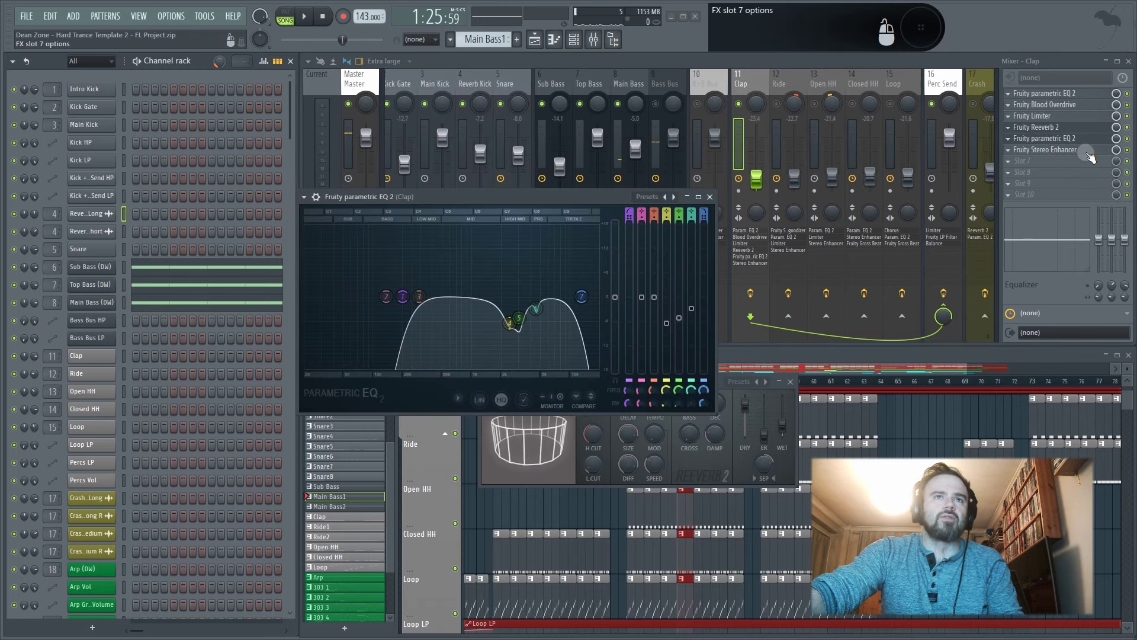
key(space)
click(1127, 138)
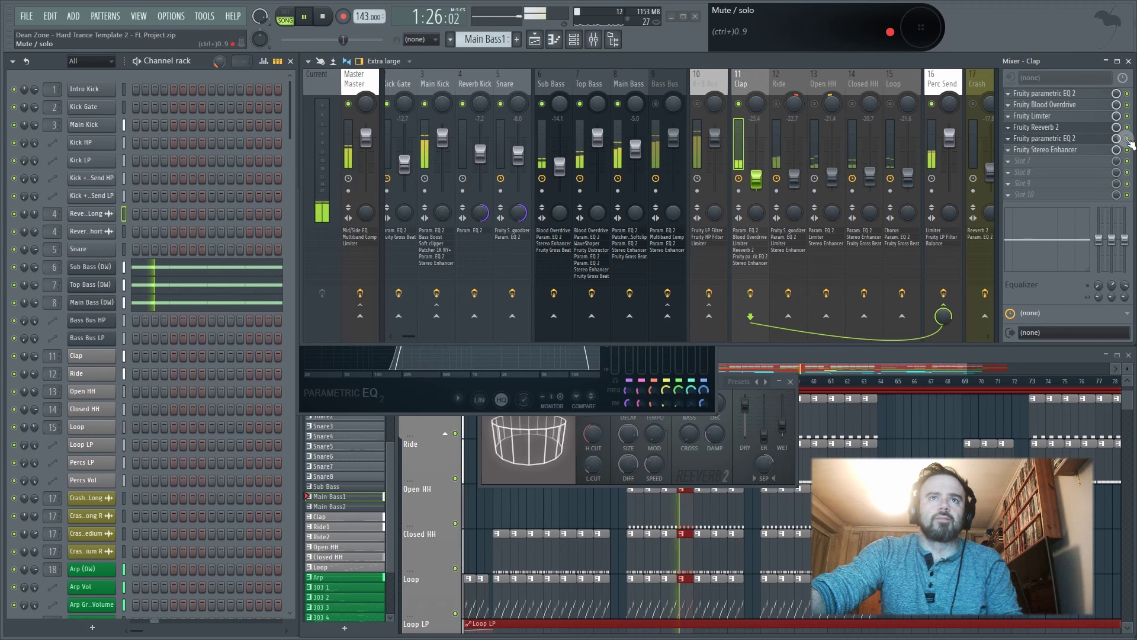
key(space)
click(1068, 151)
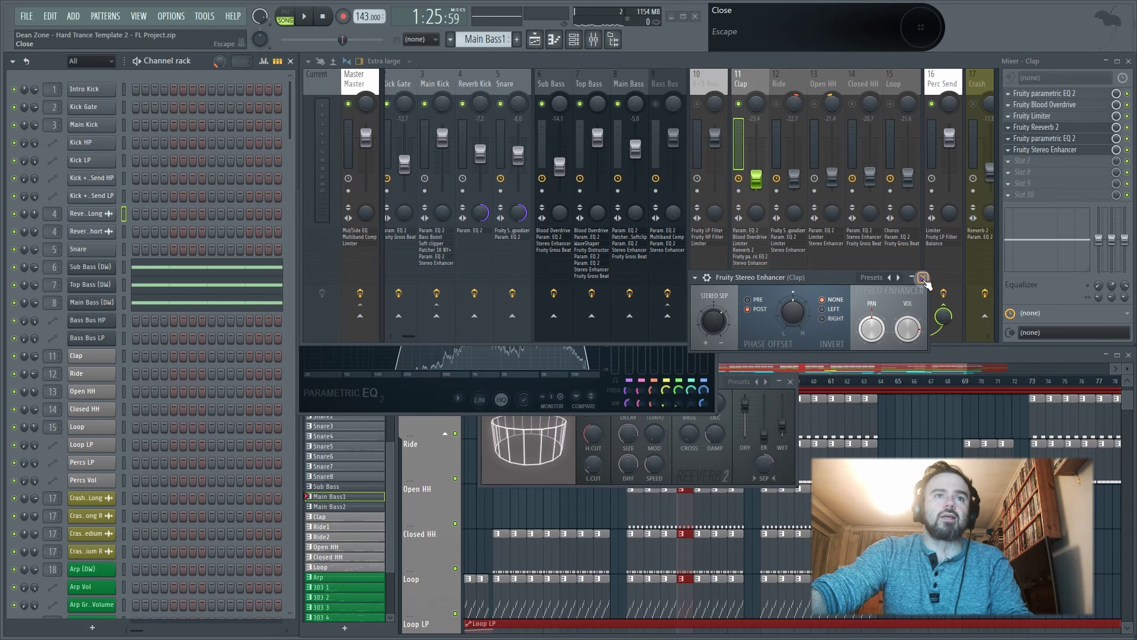
click(923, 278)
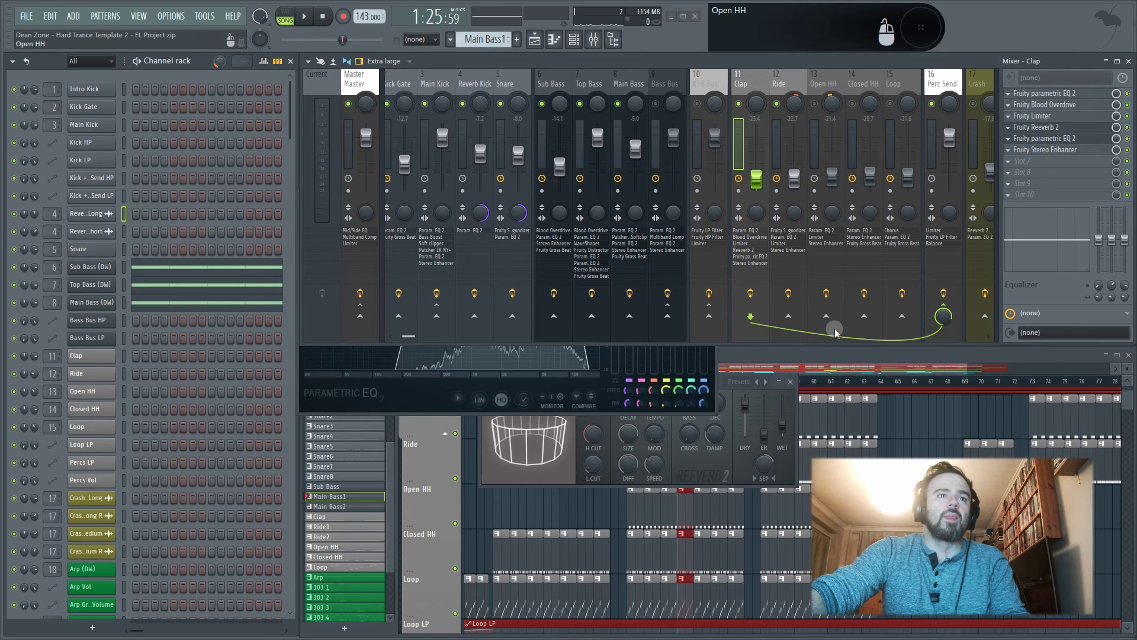
- Unmute the K+B Bus during looped playback and select the Ride mixer track
key(space)
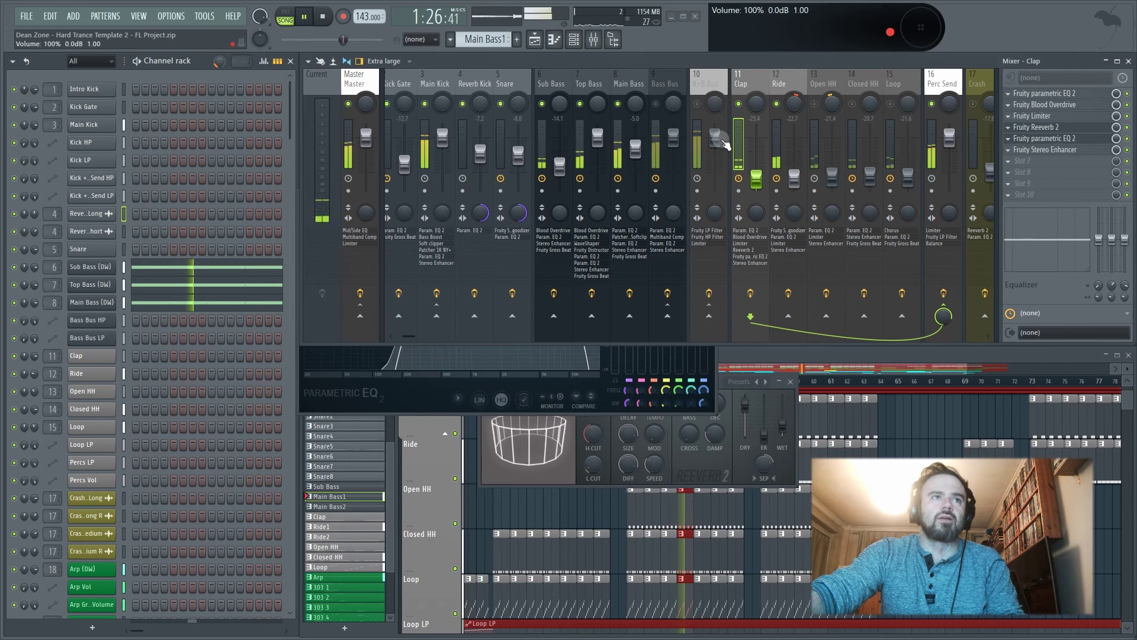
click(699, 104)
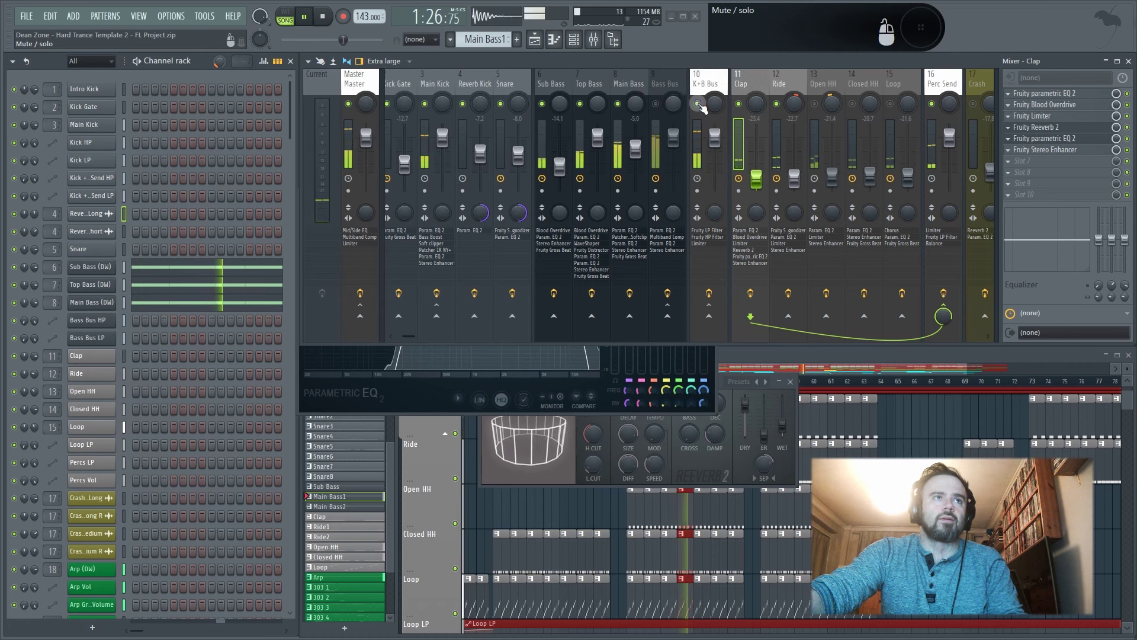
click(792, 118)
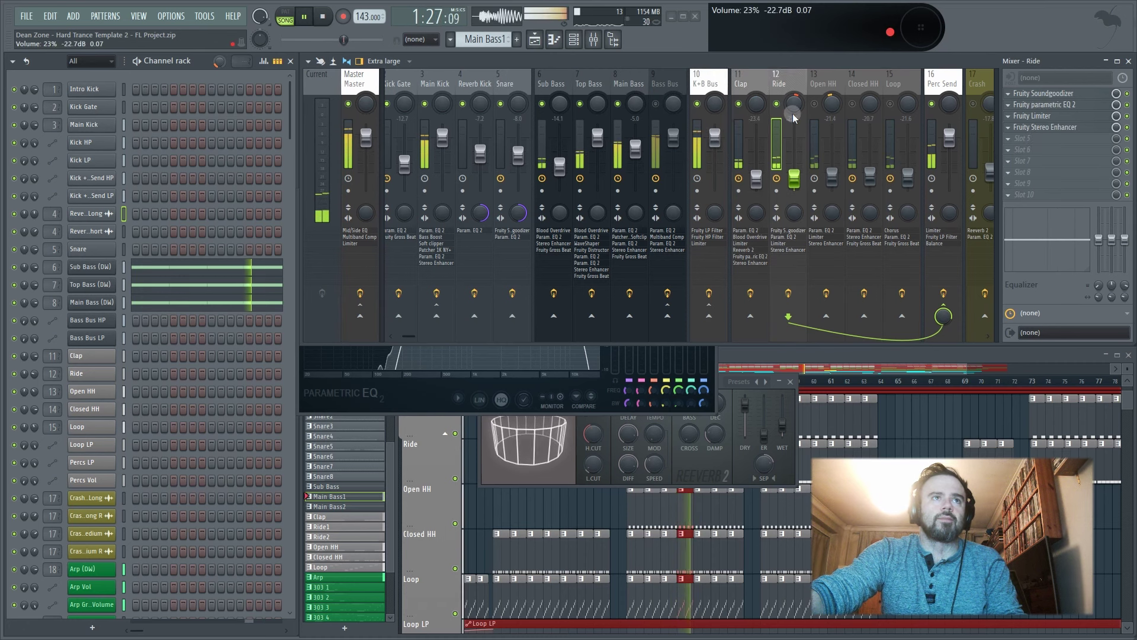
key(space)
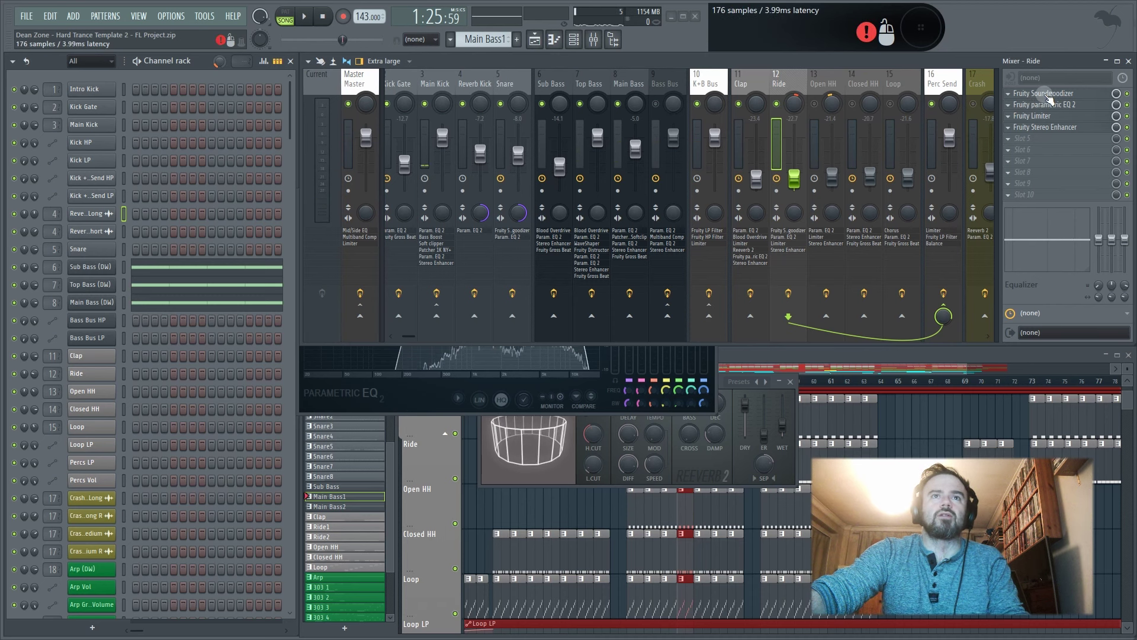
- Listen to the loop with the Ride's Fruity Soundgoodizer bypassed, and mute the K+B Bus
key(space)
click(1128, 94)
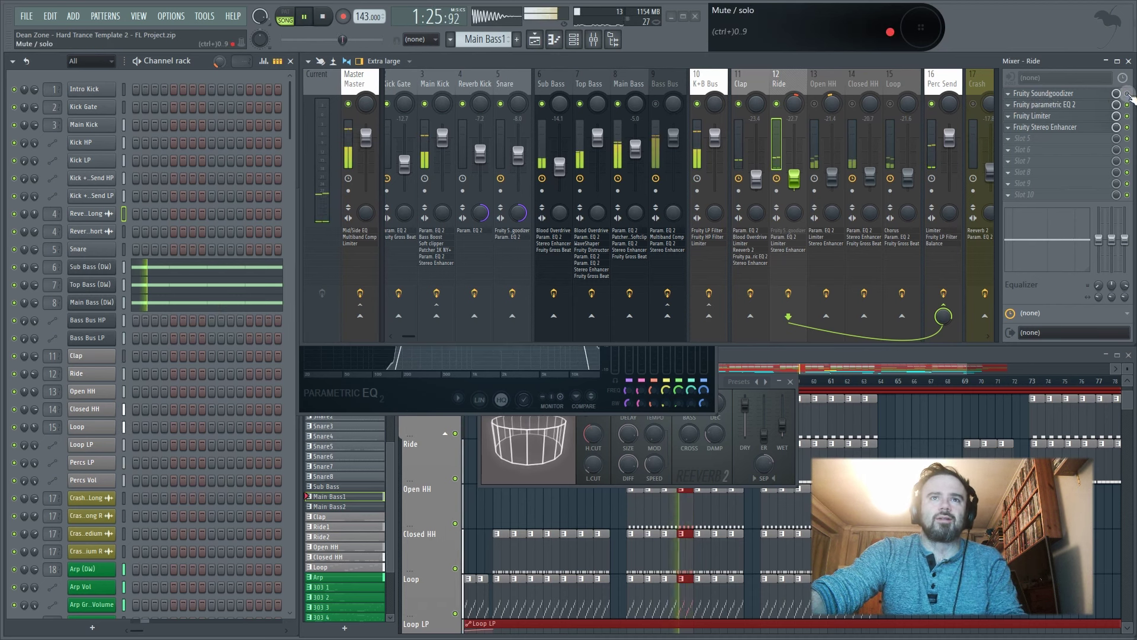
key(space)
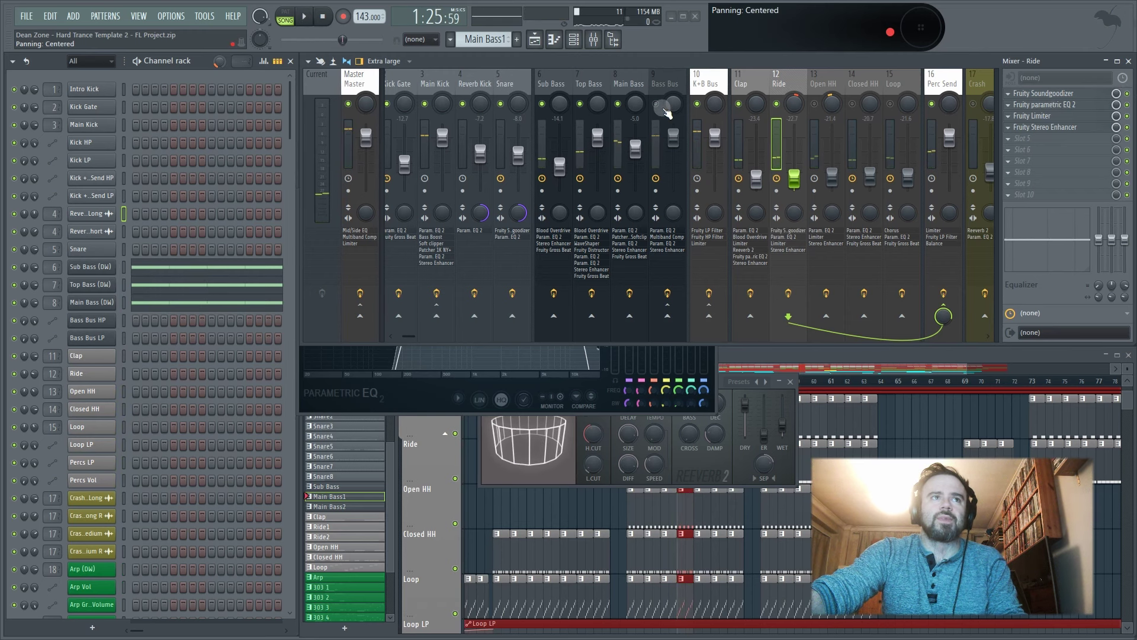
click(697, 104)
- Open the Ride's Fruity parametric EQ 2 and close the leftover Clap EQ and Fruity Reeverb 2 windows
click(1045, 104)
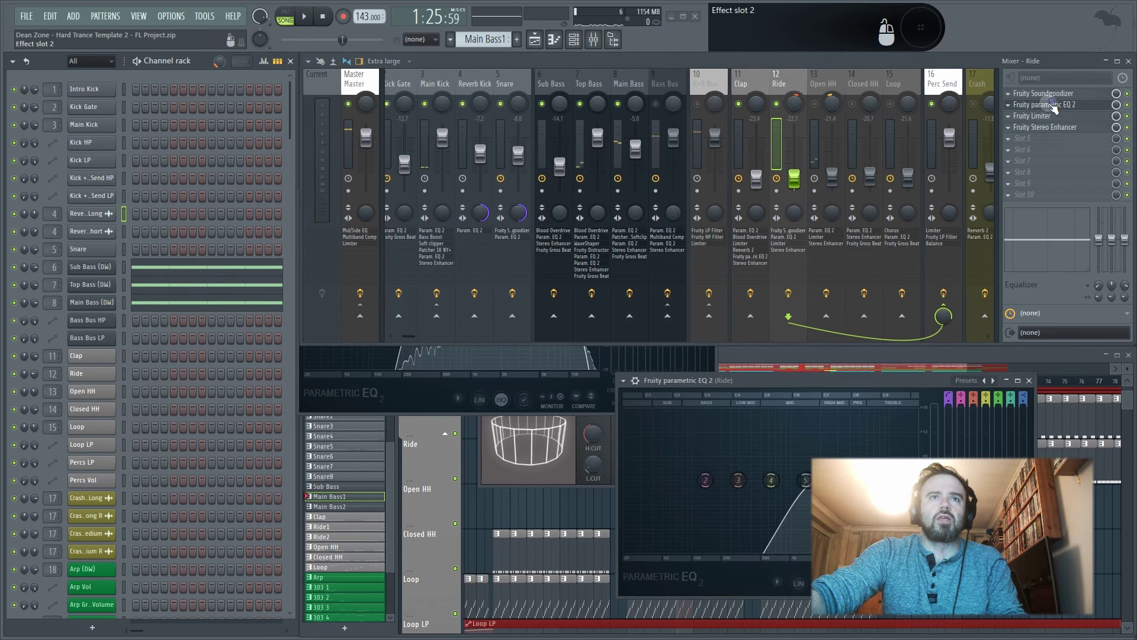
drag(775, 380, 816, 153)
click(413, 408)
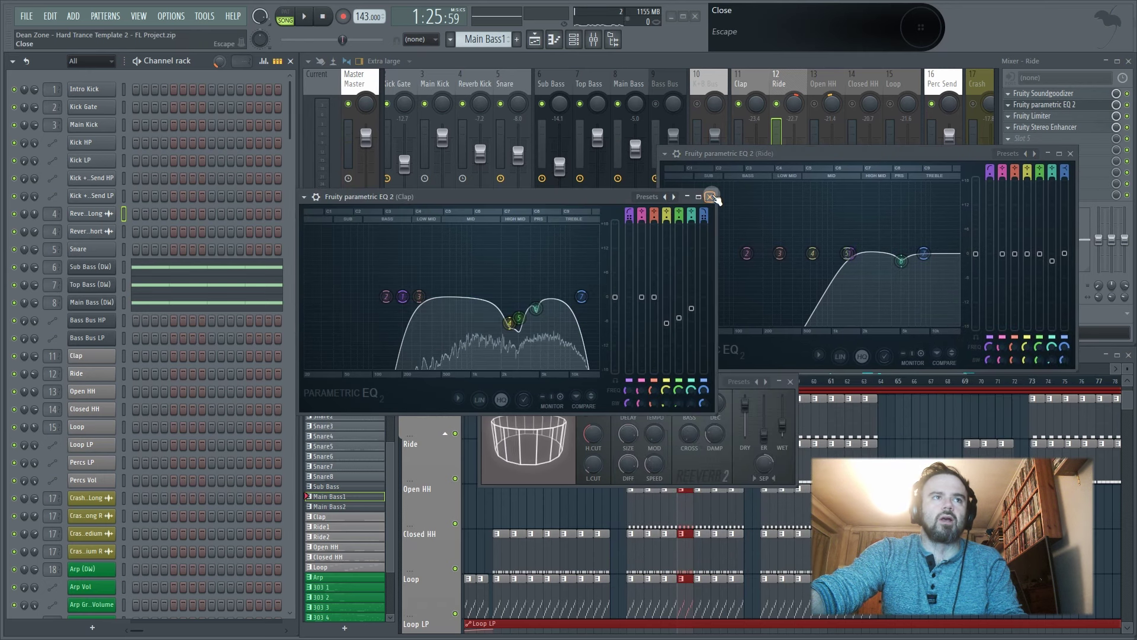
click(712, 198)
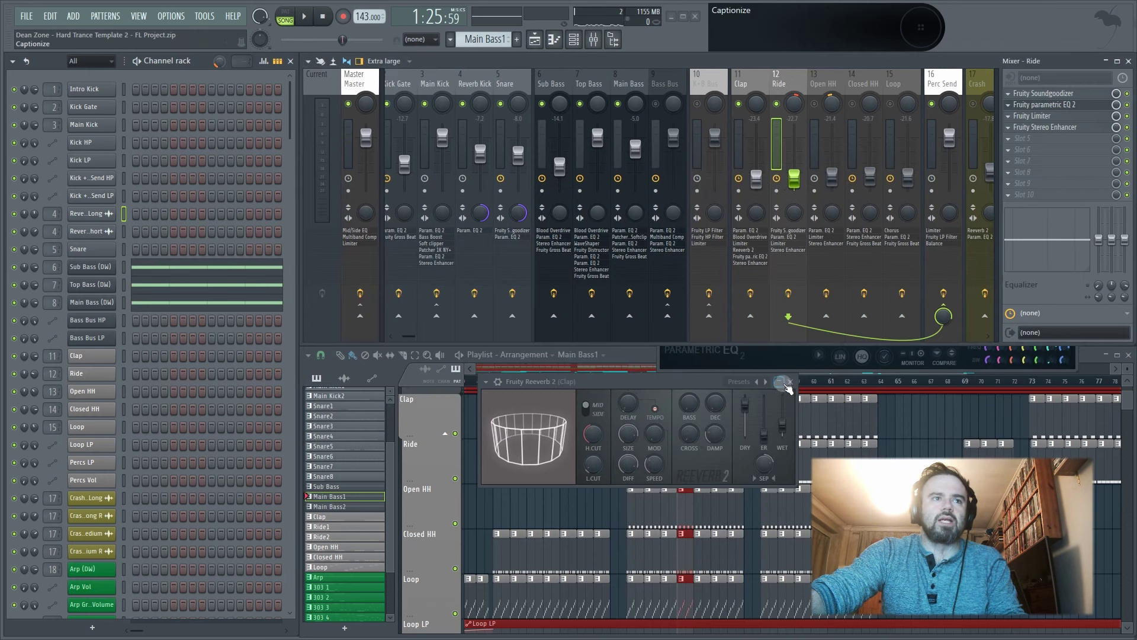
click(789, 382)
click(699, 361)
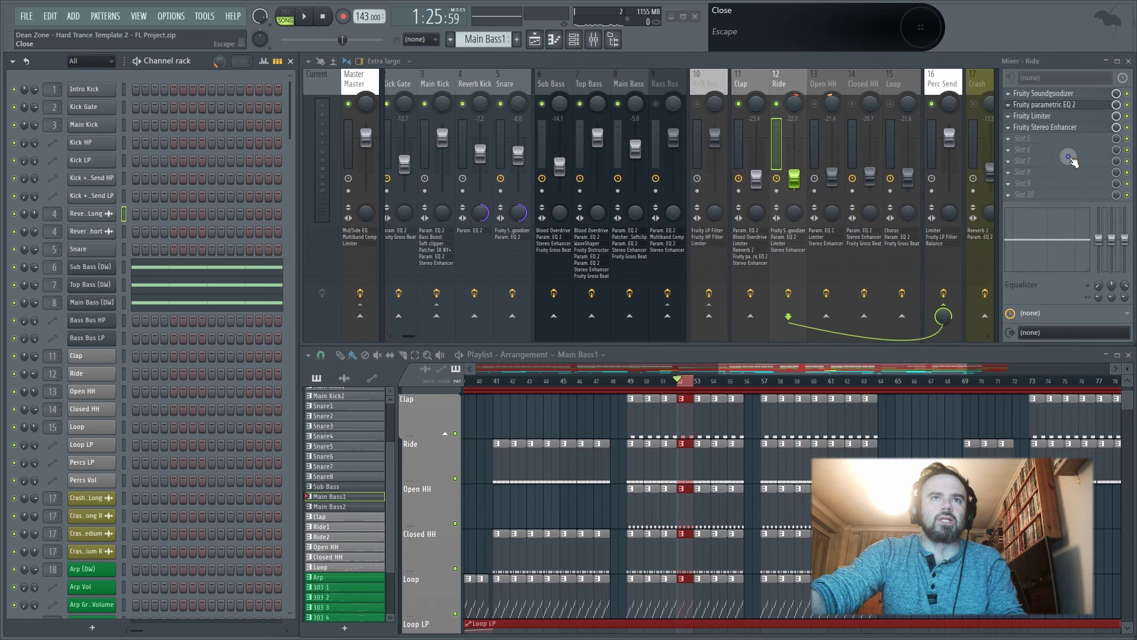
- Place the Ride's Fruity parametric EQ 2 over the playlist and compare looped playback with it enabled and bypassed
click(1070, 154)
click(1042, 105)
drag(862, 158, 569, 286)
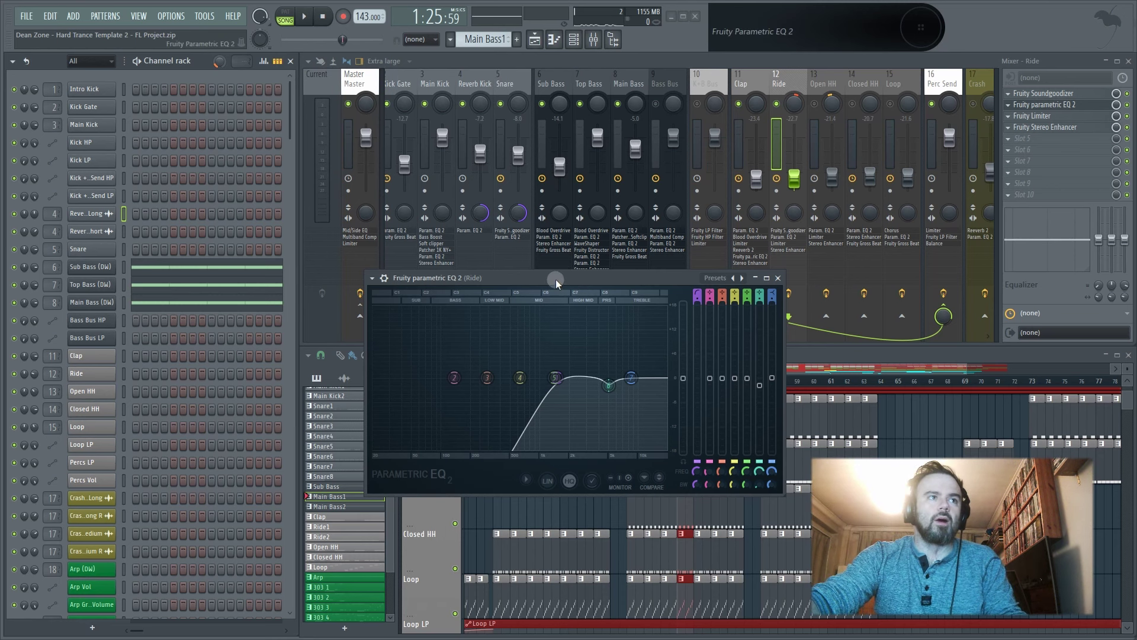
drag(556, 282, 567, 386)
key(space)
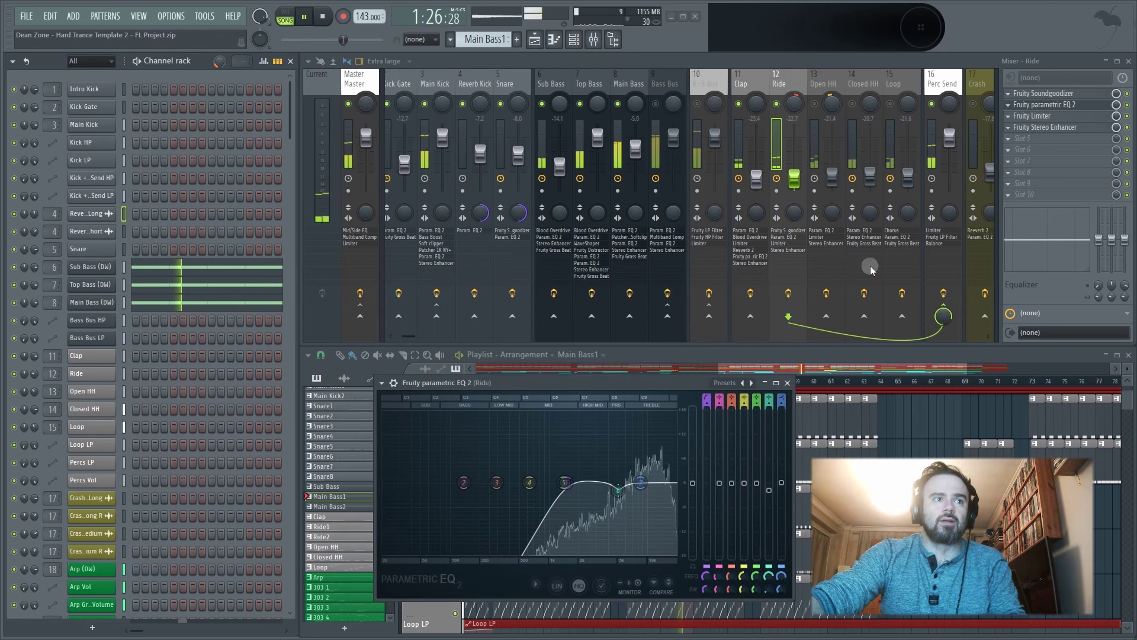
click(1127, 104)
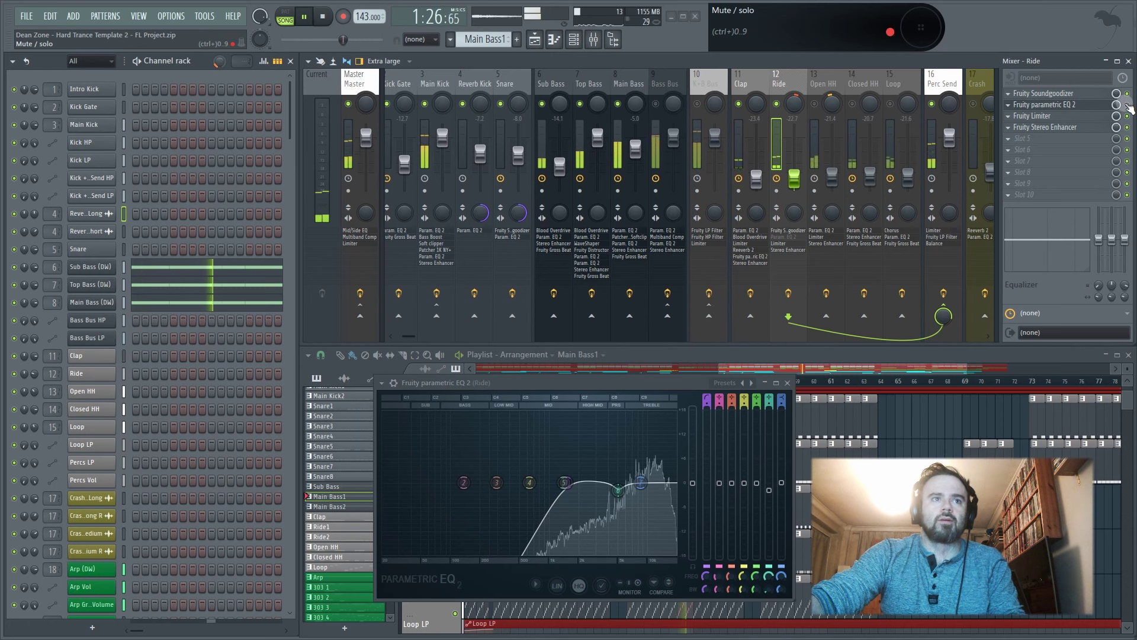
click(1127, 105)
key(space)
- Examine the Ride's Fruity Limiter in slot 3 and compare looped playback with it enabled and bypassed
click(1037, 116)
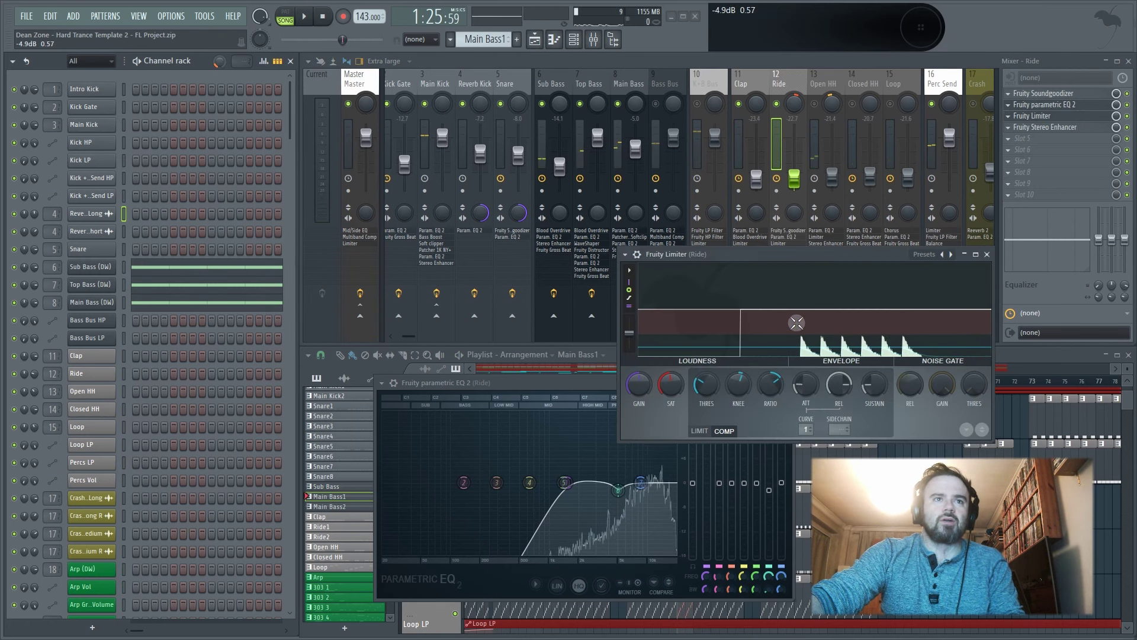
key(space)
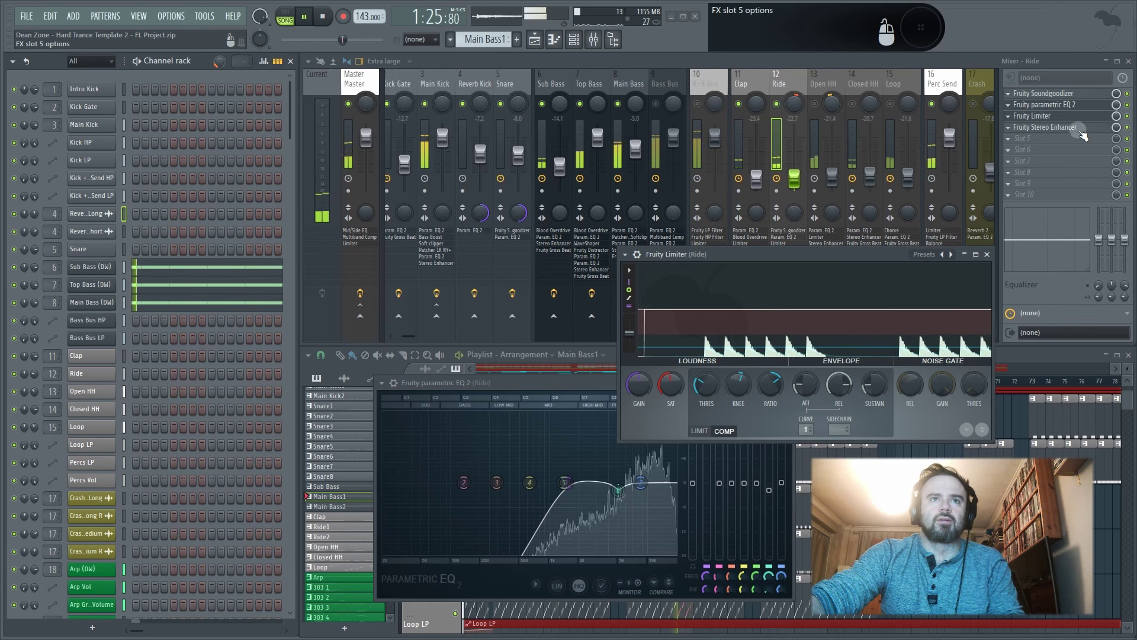
click(1128, 117)
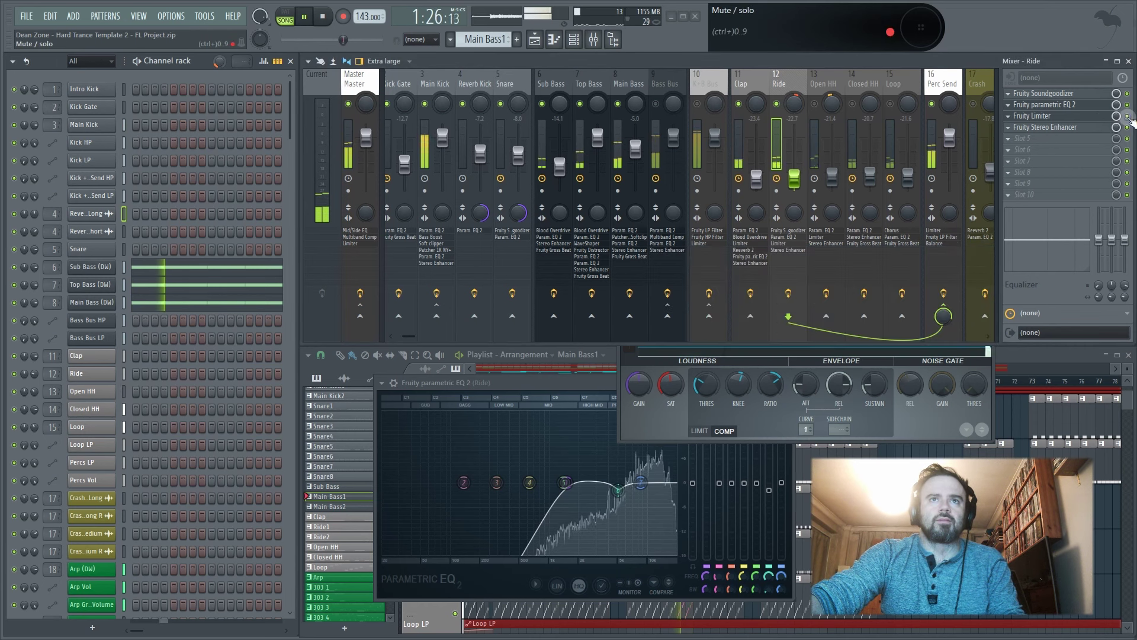
key(space)
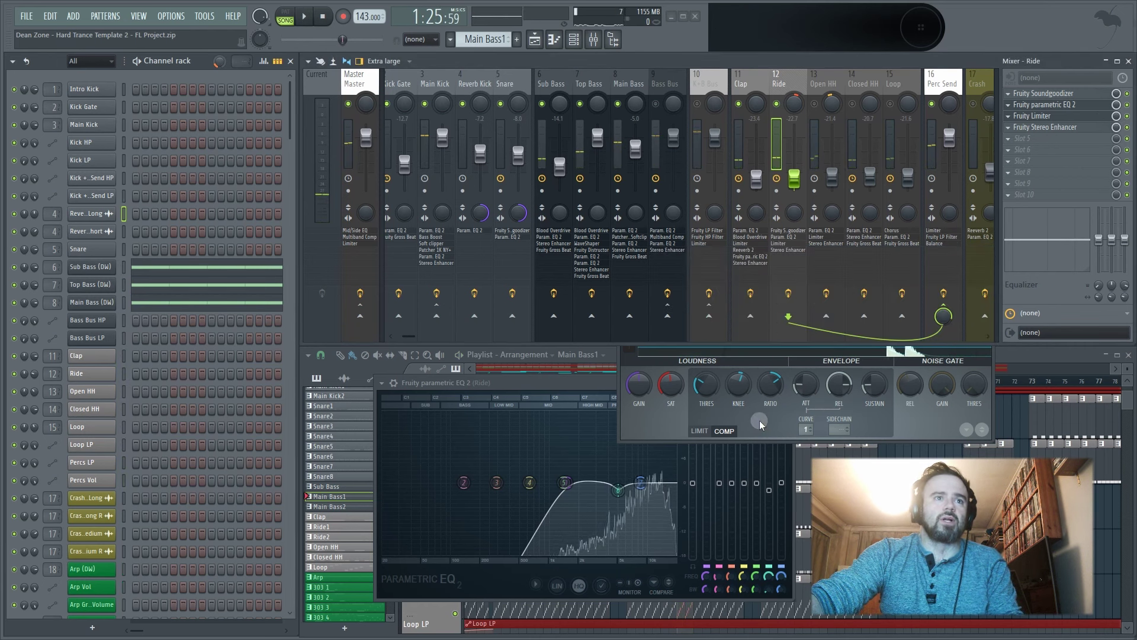
- Close the Ride's Fruity Limiter and examine its Fruity Stereo Enhancer in slot 4
click(756, 422)
click(1032, 116)
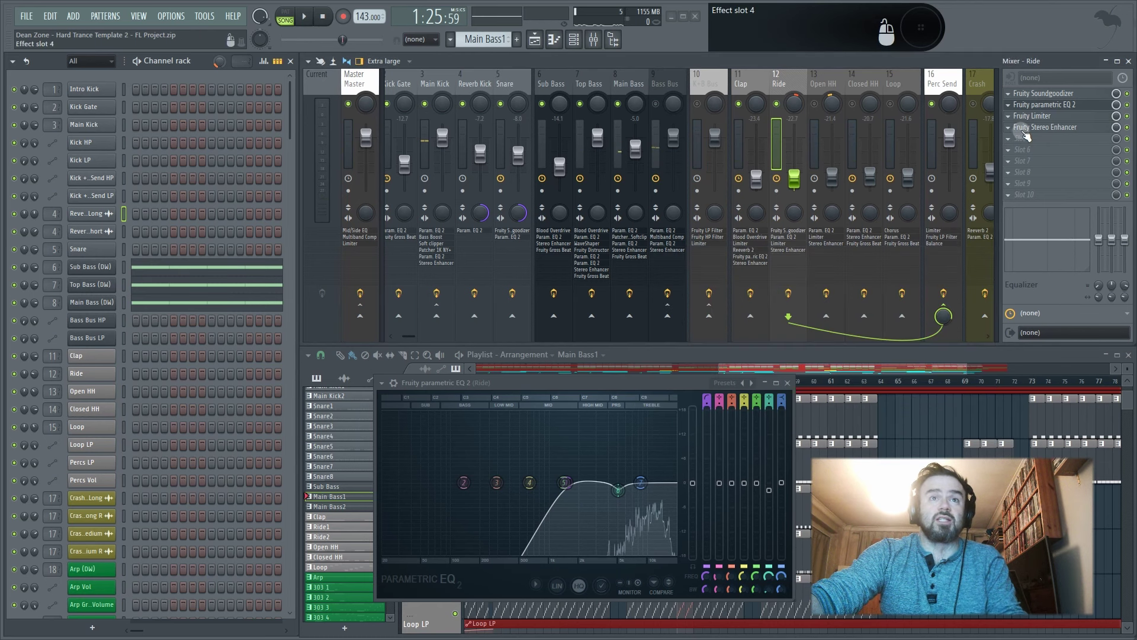
click(1026, 130)
drag(755, 350, 719, 245)
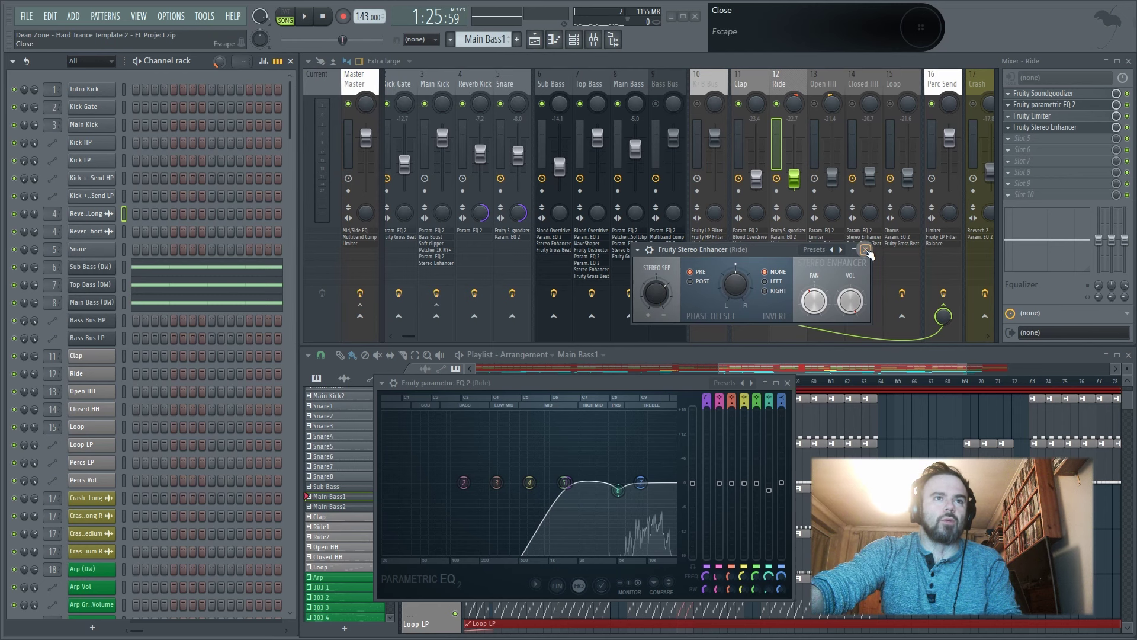
click(866, 250)
- Compare looped playback with the Ride's Fruity Stereo Enhancer enabled and bypassed
key(space)
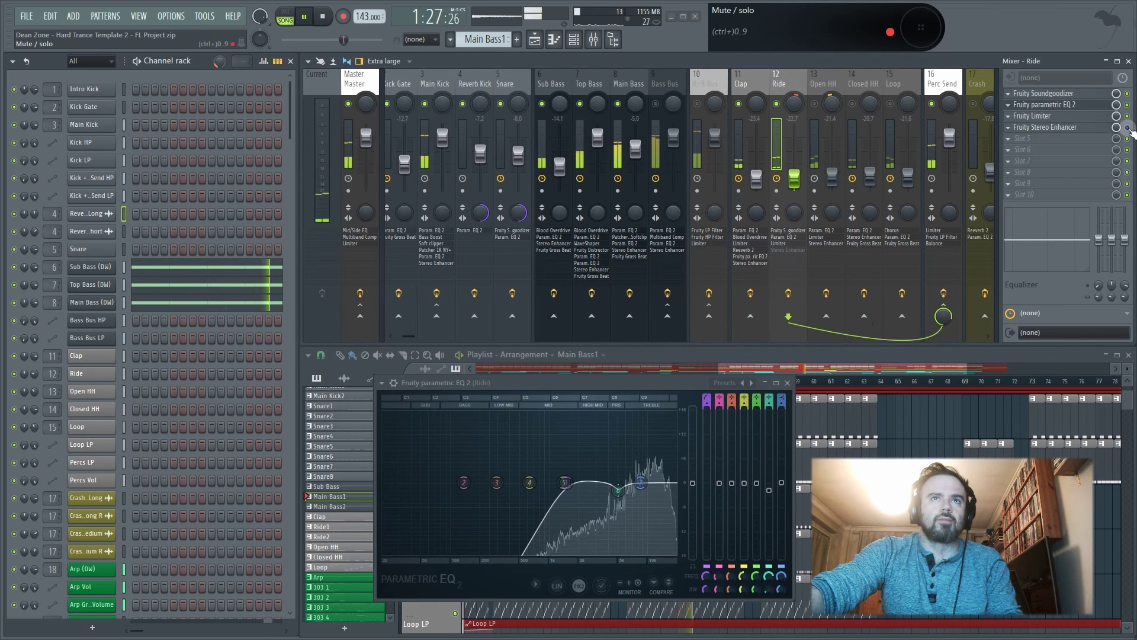
key(space)
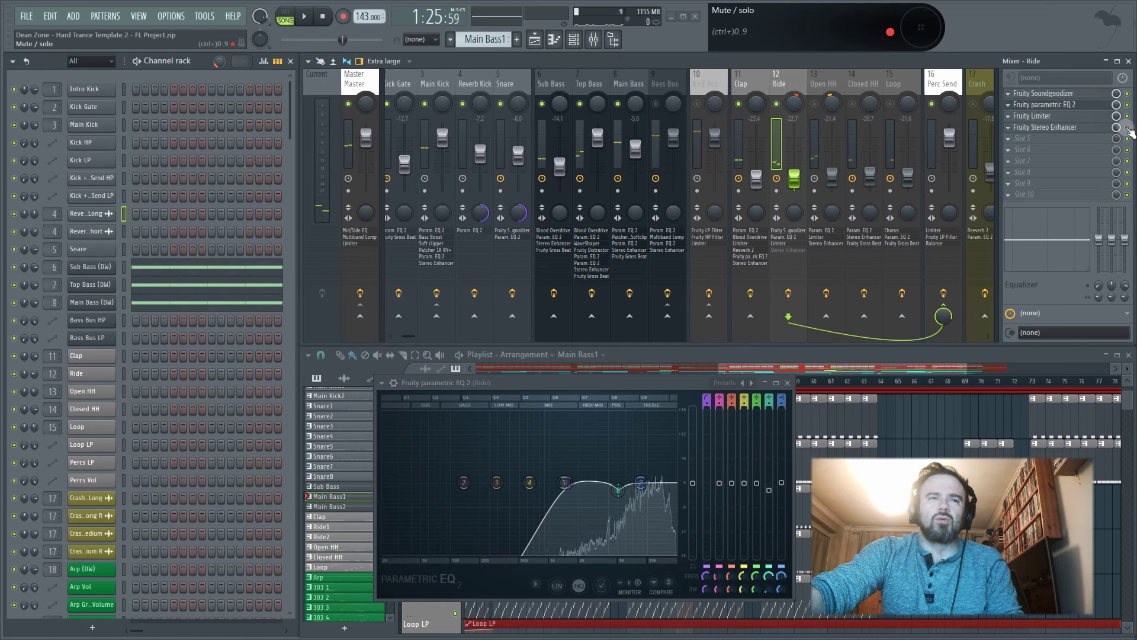
key(space)
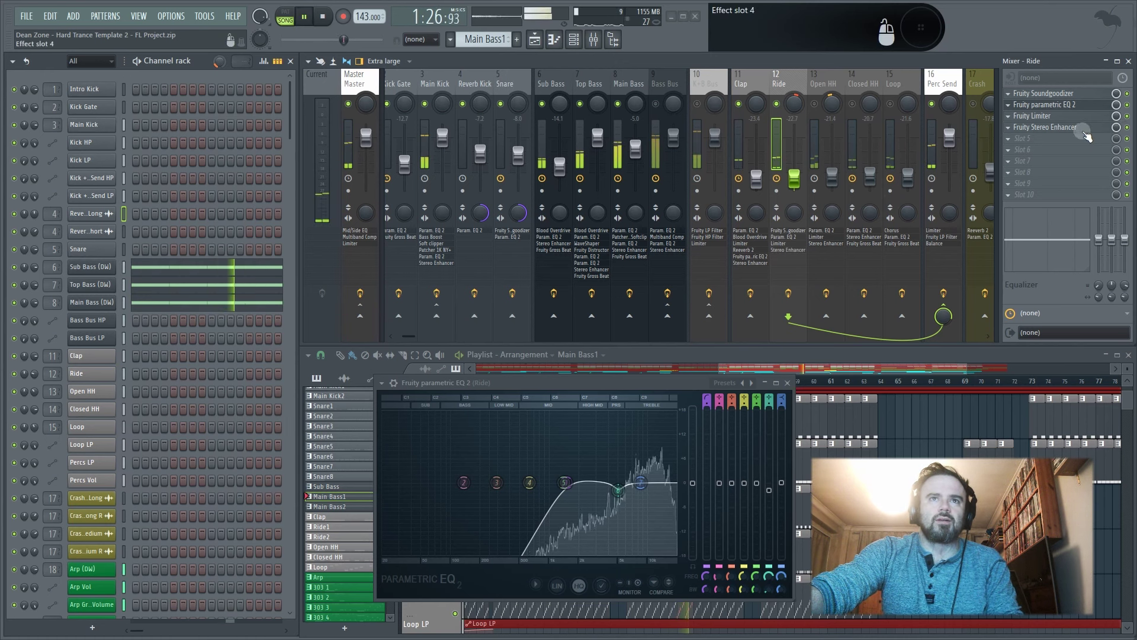
click(1079, 128)
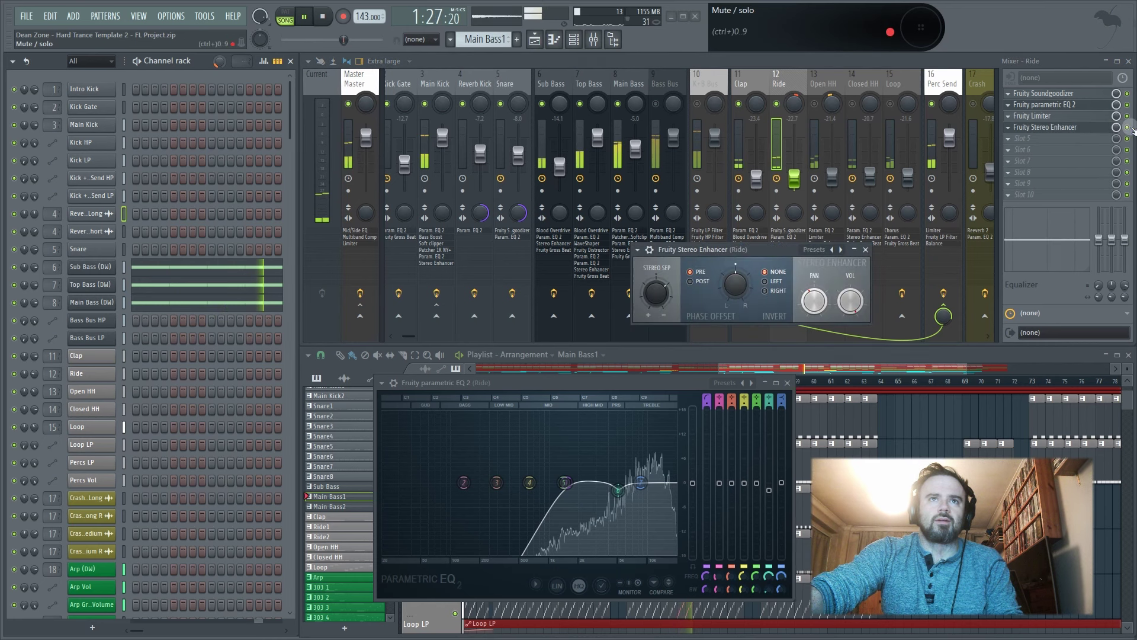
click(1127, 127)
click(1127, 127)
key(space)
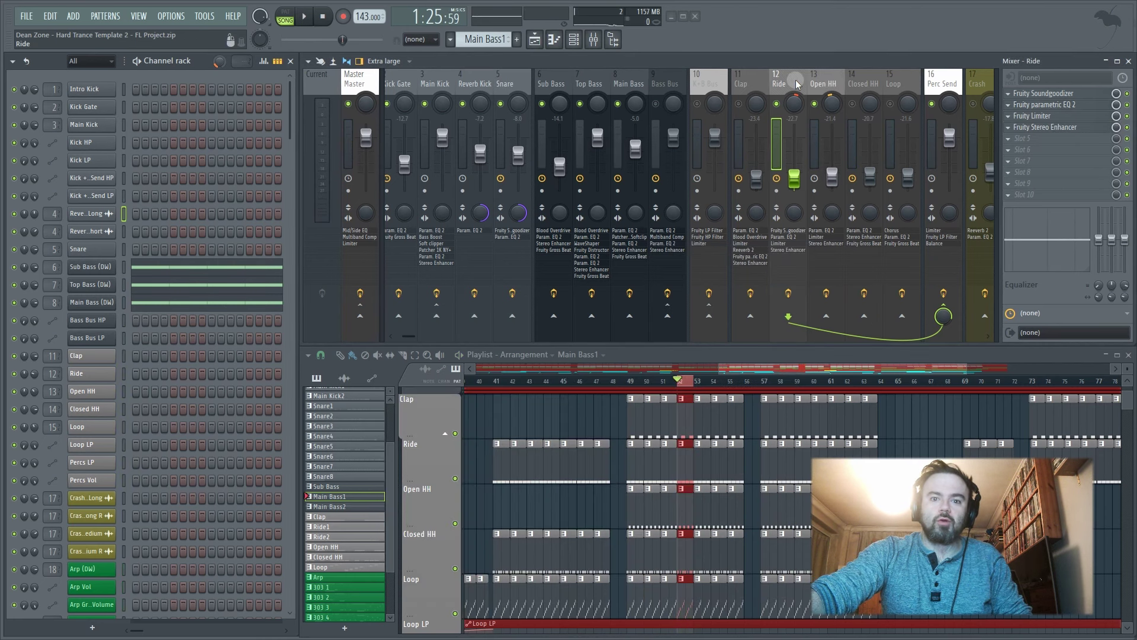
- Examine the Open HH's Fruity parametric EQ 2 and compare looped playback with it enabled and bypassed
click(820, 81)
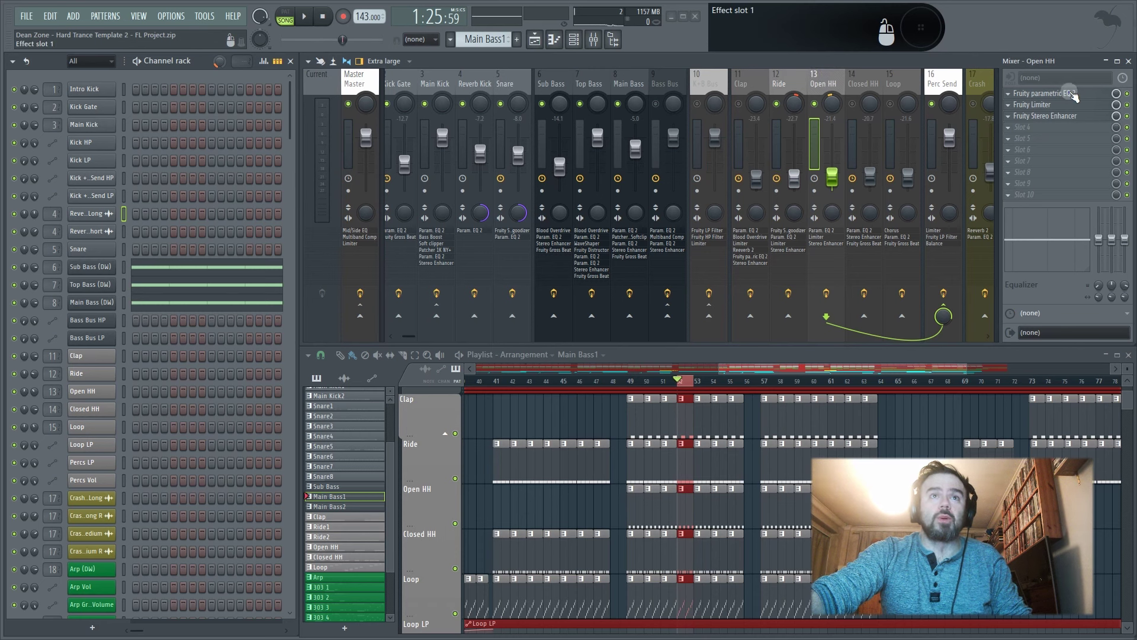
click(1072, 95)
key(space)
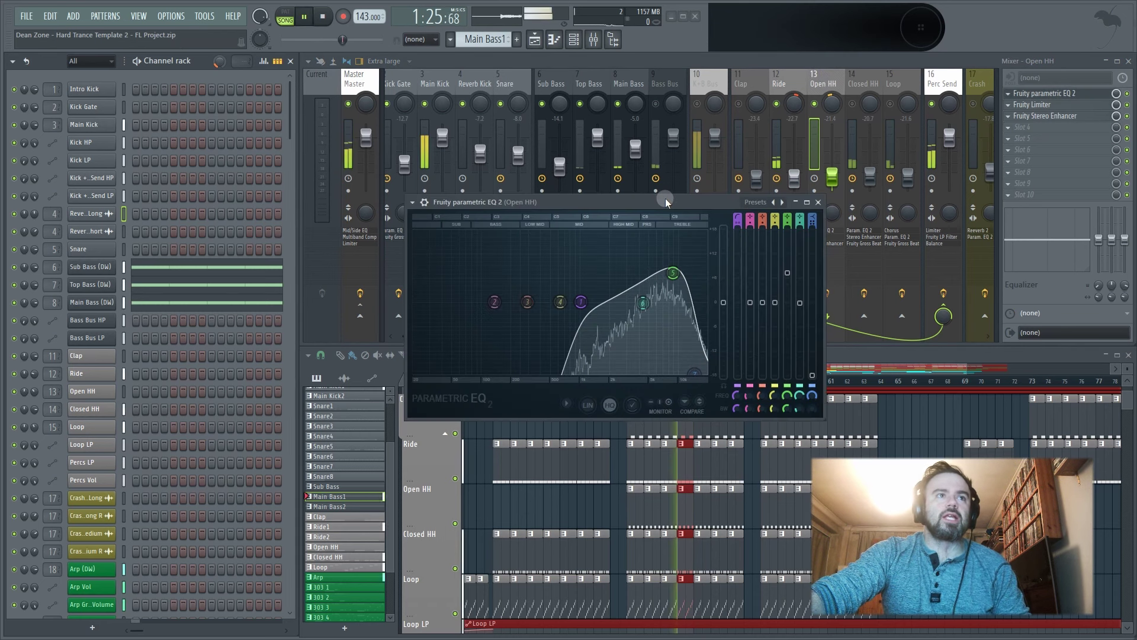
click(1128, 94)
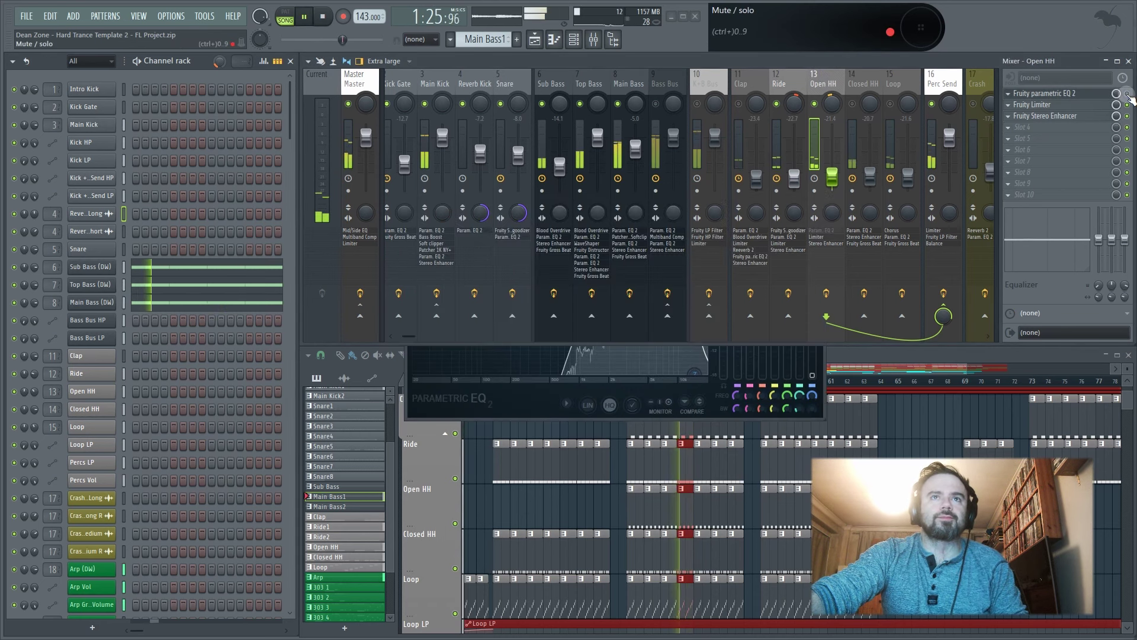
click(1069, 95)
click(1069, 95)
key(space)
drag(679, 200, 706, 134)
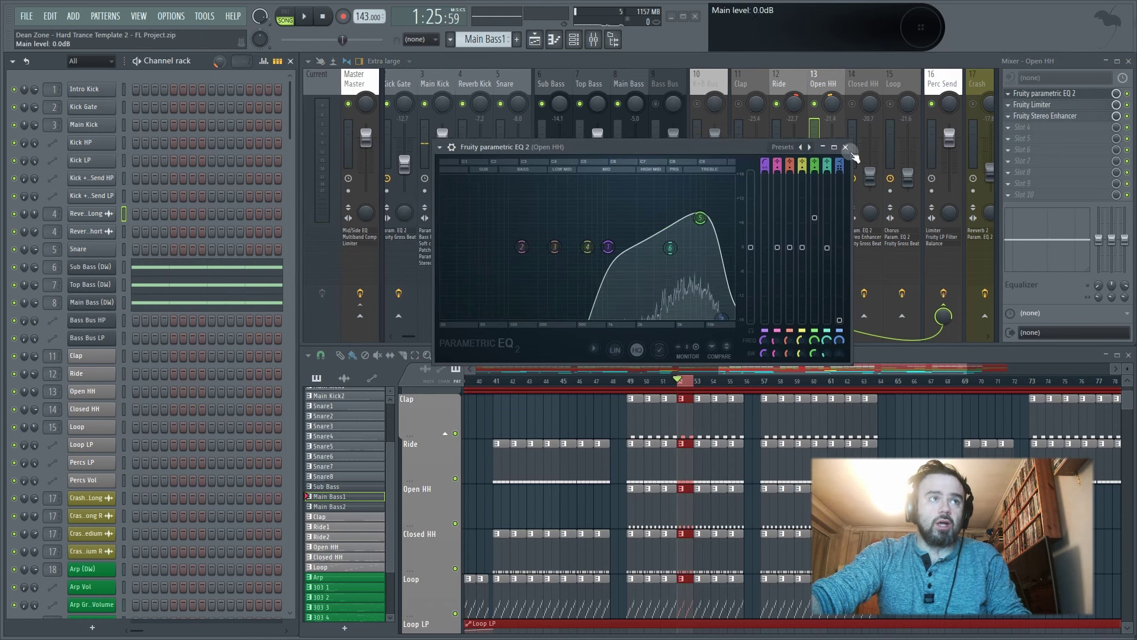
click(847, 147)
- Examine the Open HH's Fruity Limiter in slot 2 during looped playback, and close its window
click(1026, 107)
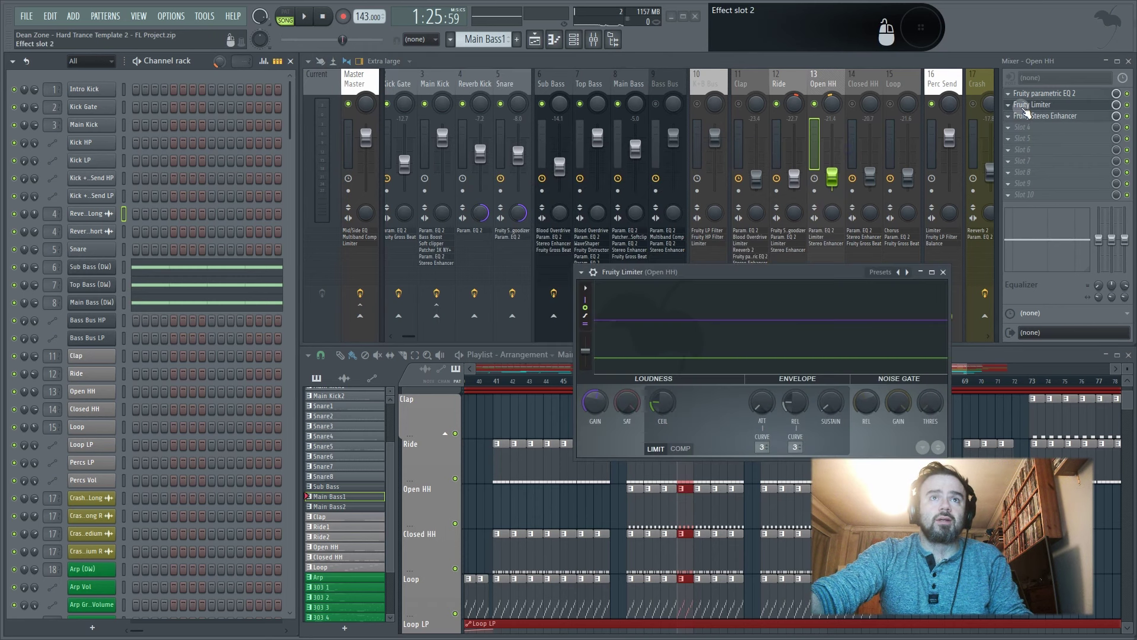
drag(801, 270, 784, 206)
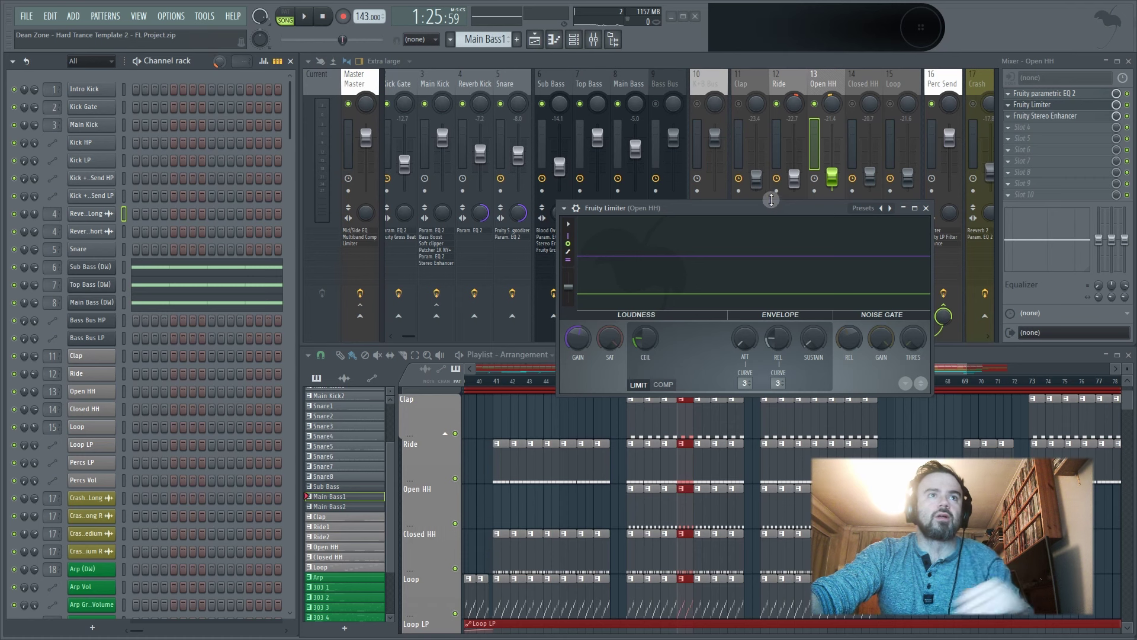
key(space)
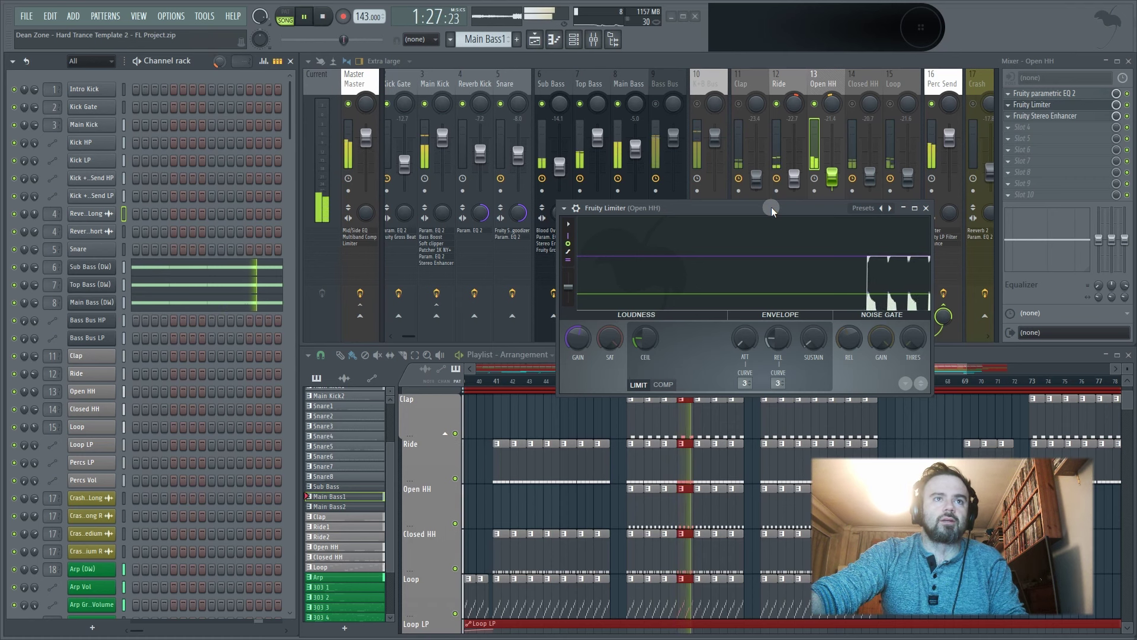
key(space)
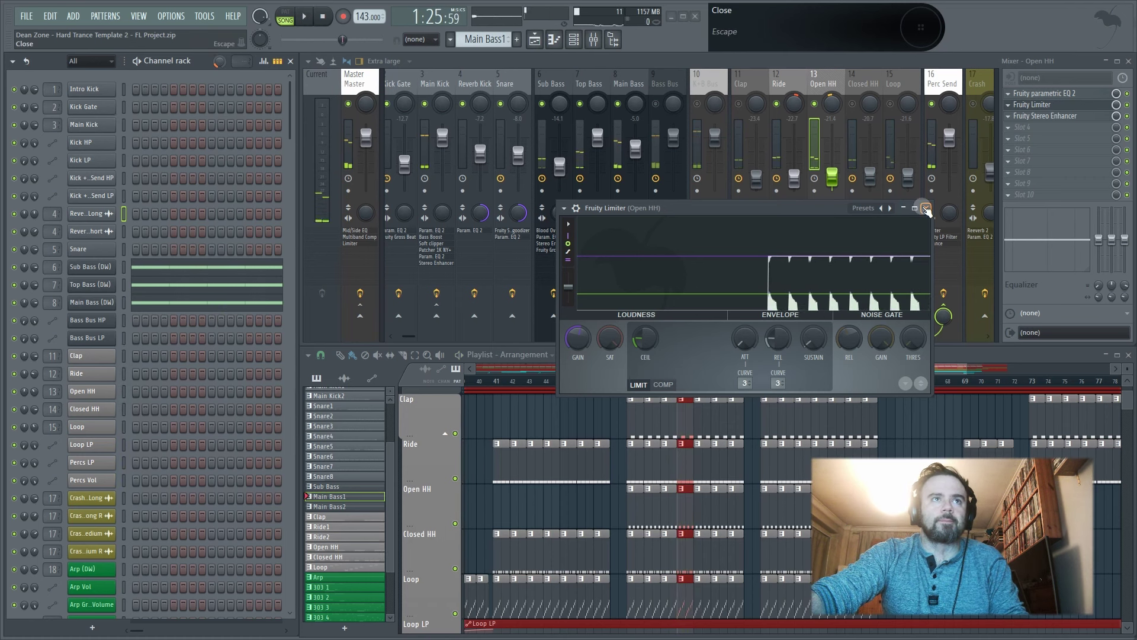
click(926, 209)
- Examine the Open HH's Fruity Stereo Enhancer in slot 3 and compare looped playback with it enabled and bypassed
click(1033, 117)
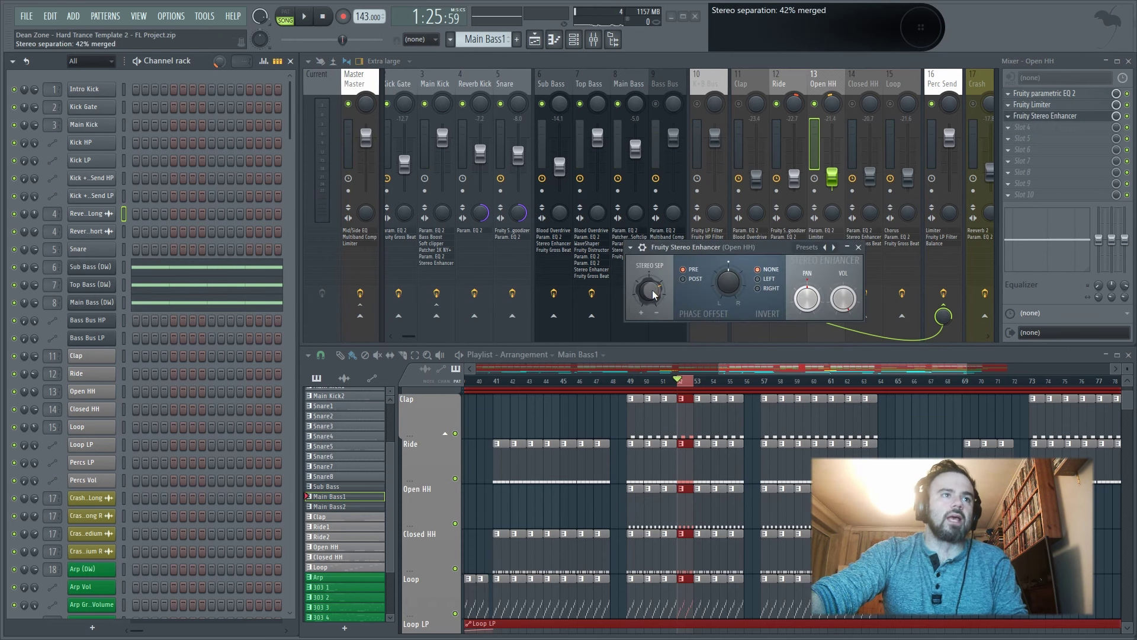
key(space)
click(859, 250)
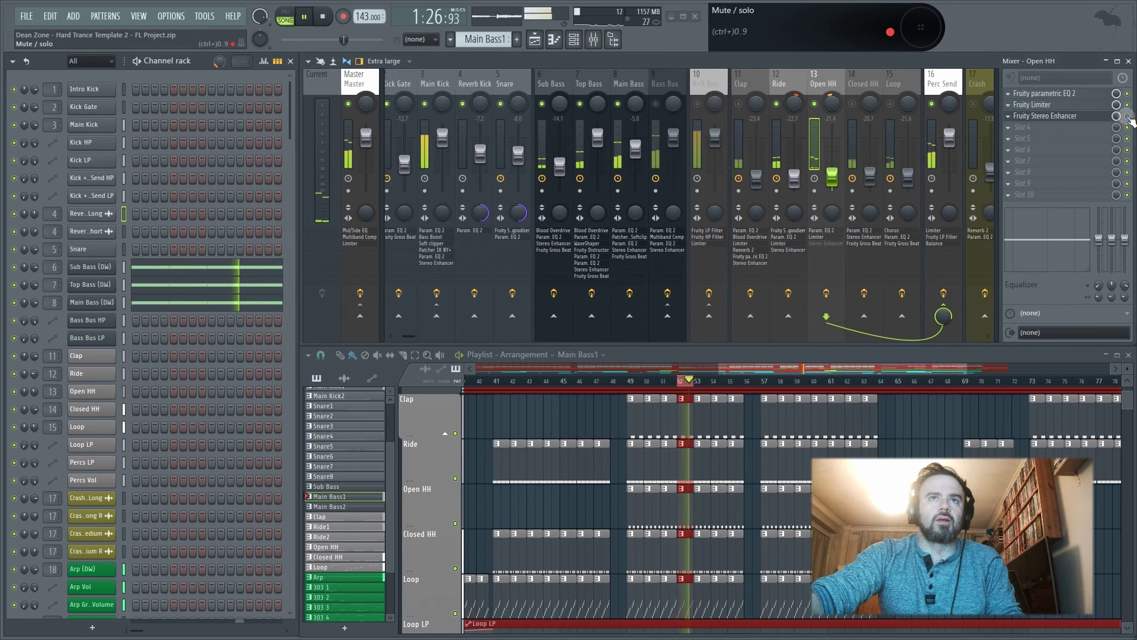
click(1060, 116)
key(space)
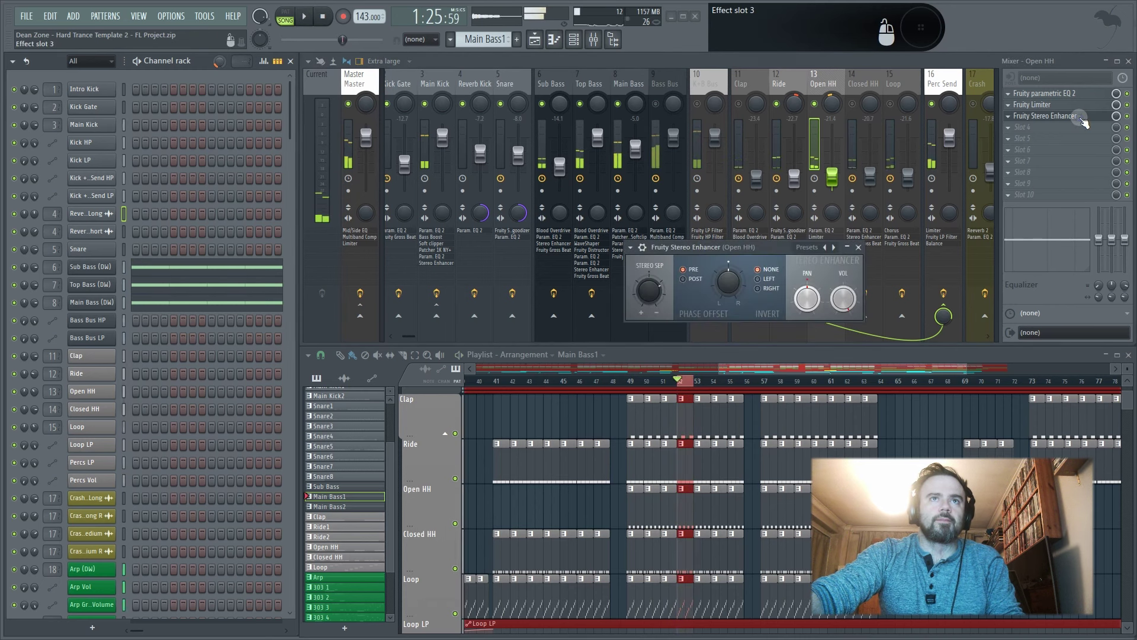
click(860, 250)
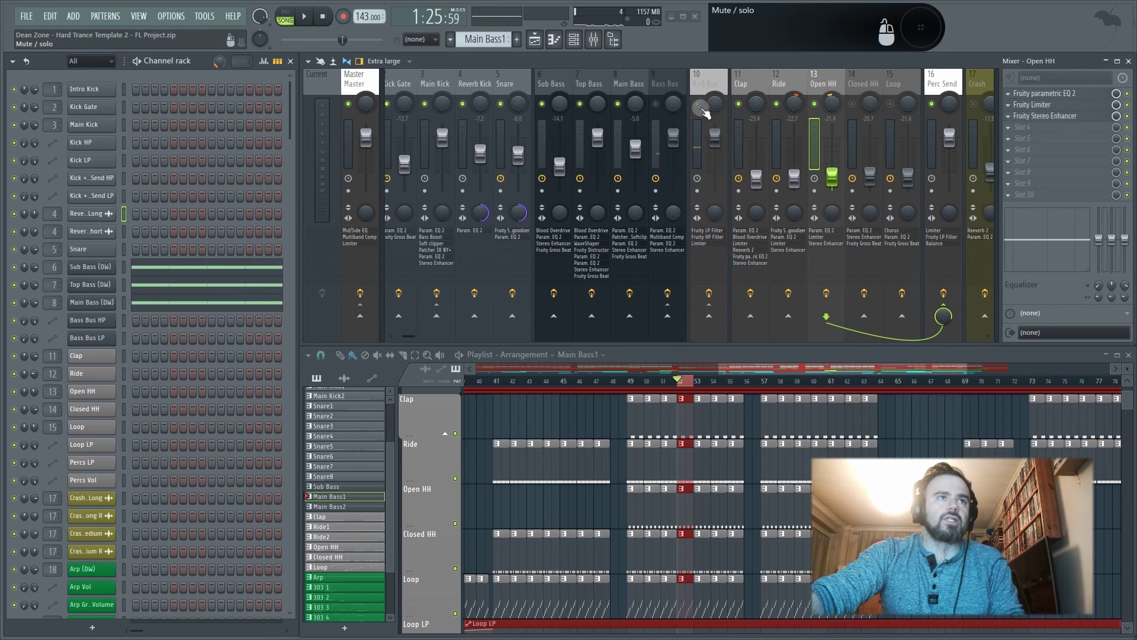
- Play the loop with the K+B Bus and Closed HH unmuted and the Main Kick muted, and pick the Closed HH pattern in the playlist
key(space)
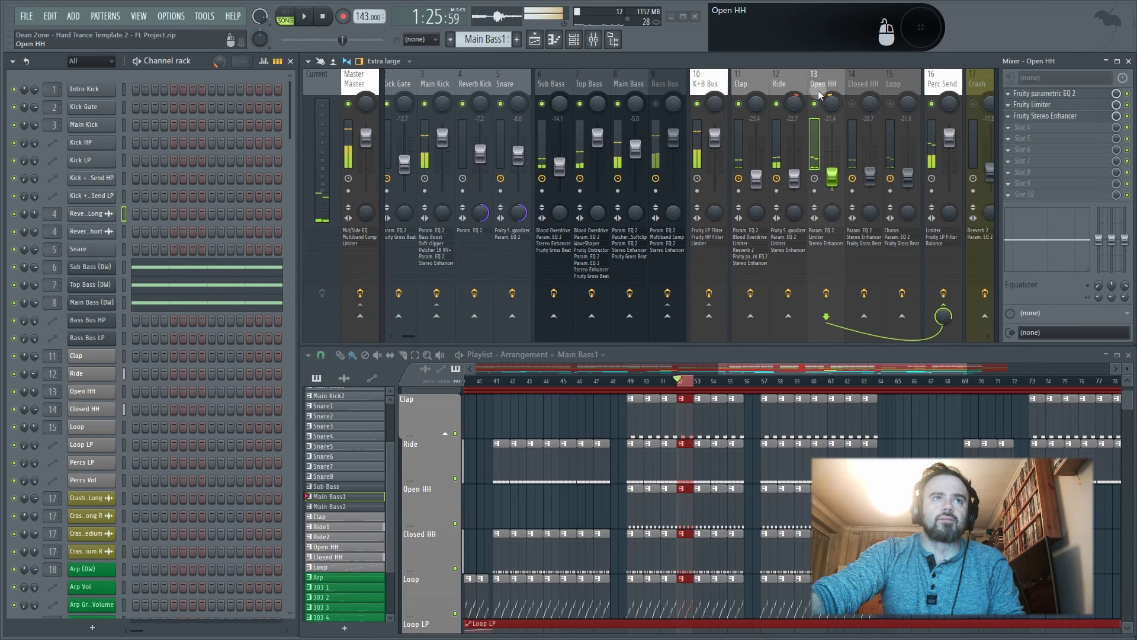
key(space)
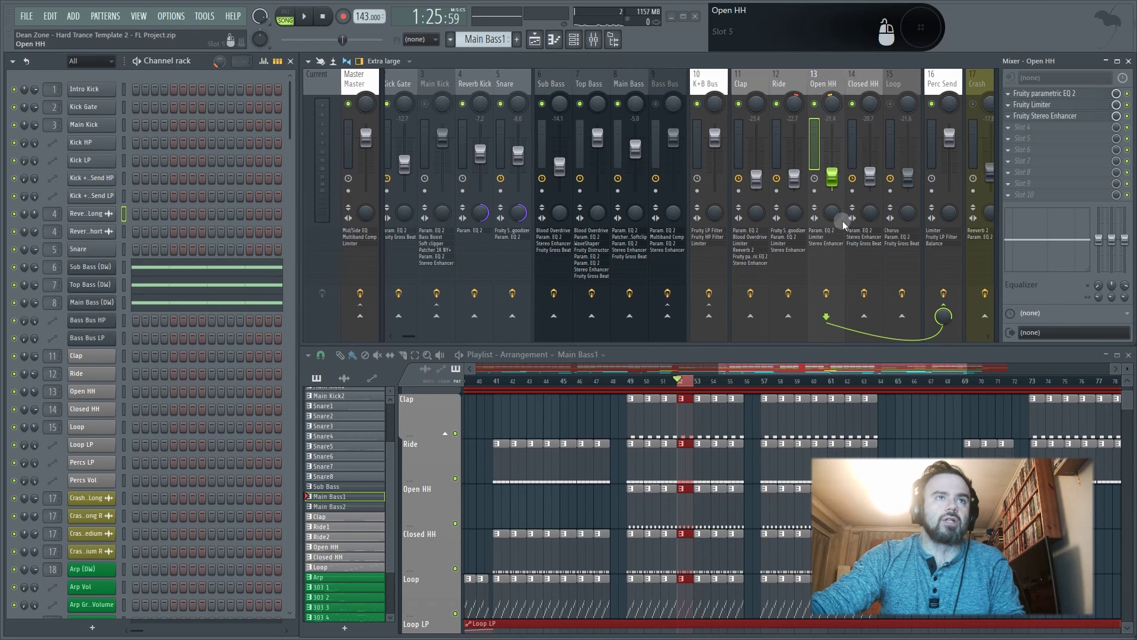
key(space)
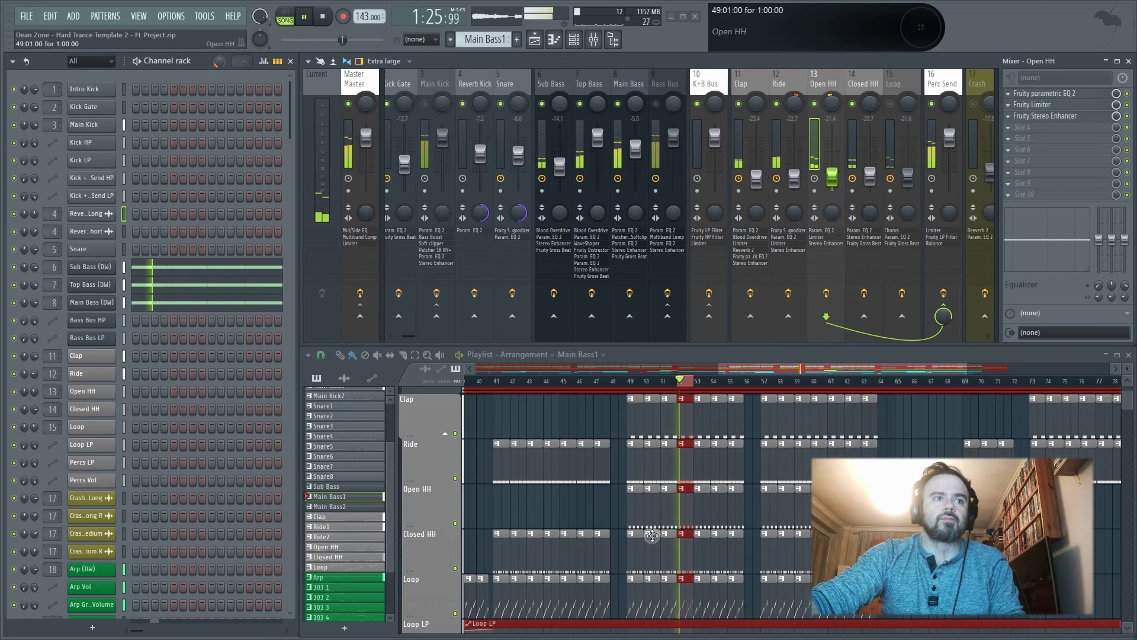
click(651, 536)
key(space)
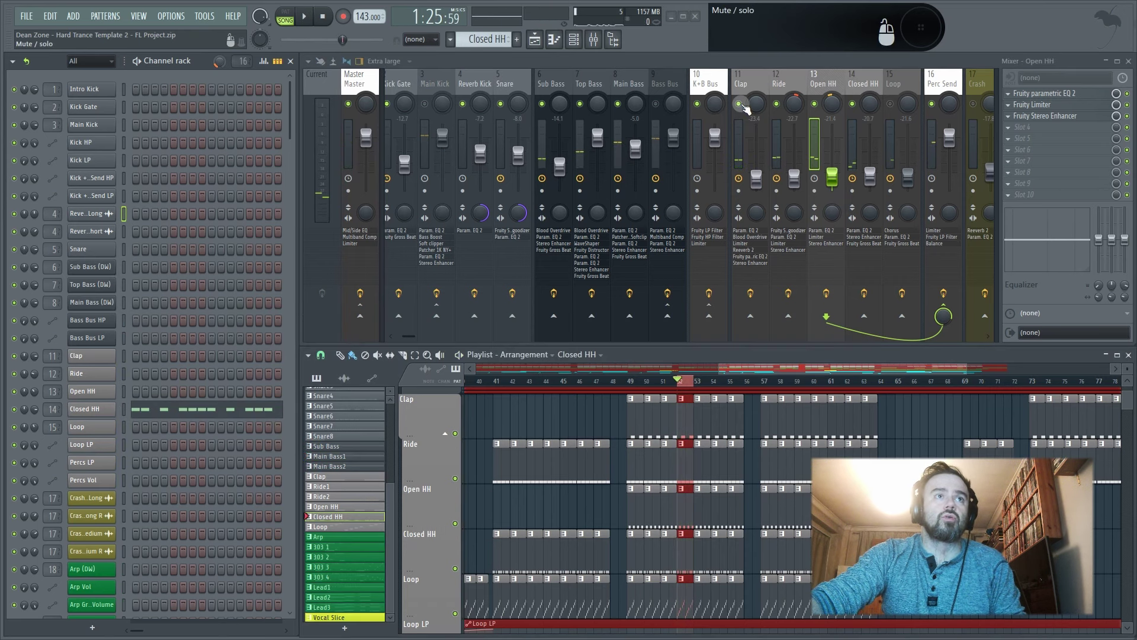
- Mute the Clap, Ride and Open HH tracks and open the Closed HH's Fruity parametric EQ 2 over the mixer
click(739, 105)
click(777, 104)
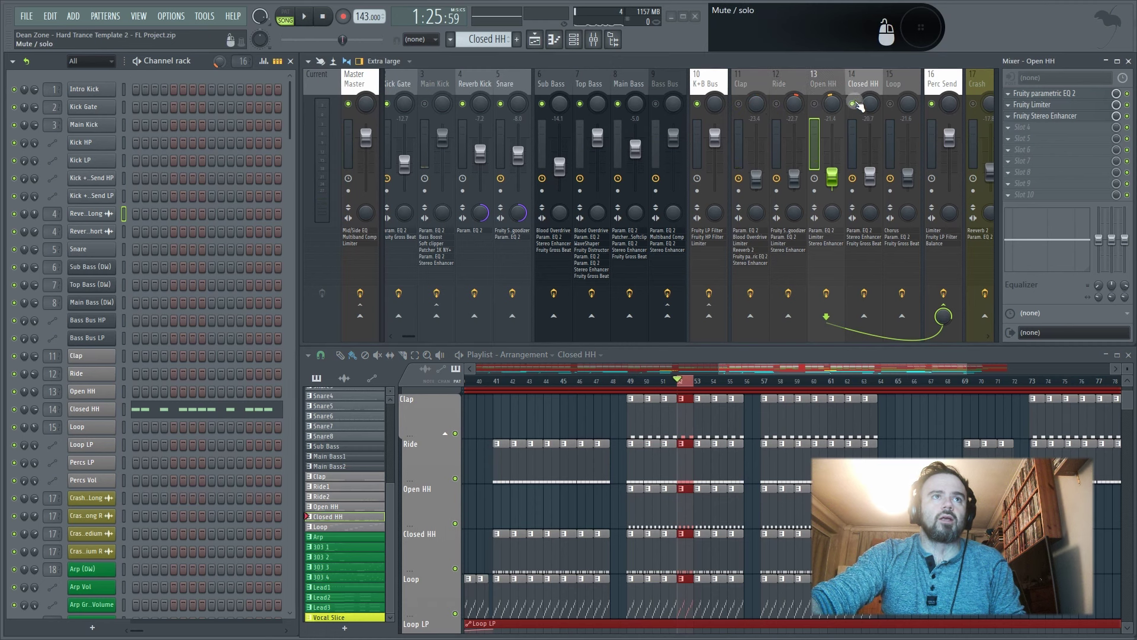
click(861, 88)
click(1079, 95)
drag(799, 290, 567, 160)
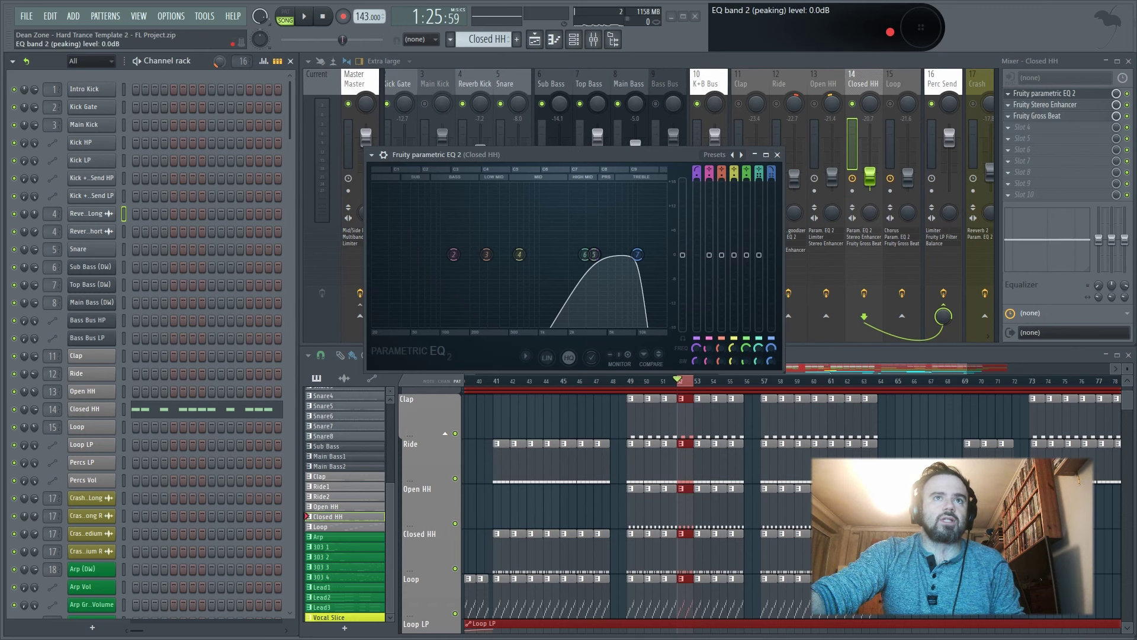
- Compare looped playback with the Closed HH's Fruity parametric EQ 2 enabled and bypassed
key(space)
click(1033, 94)
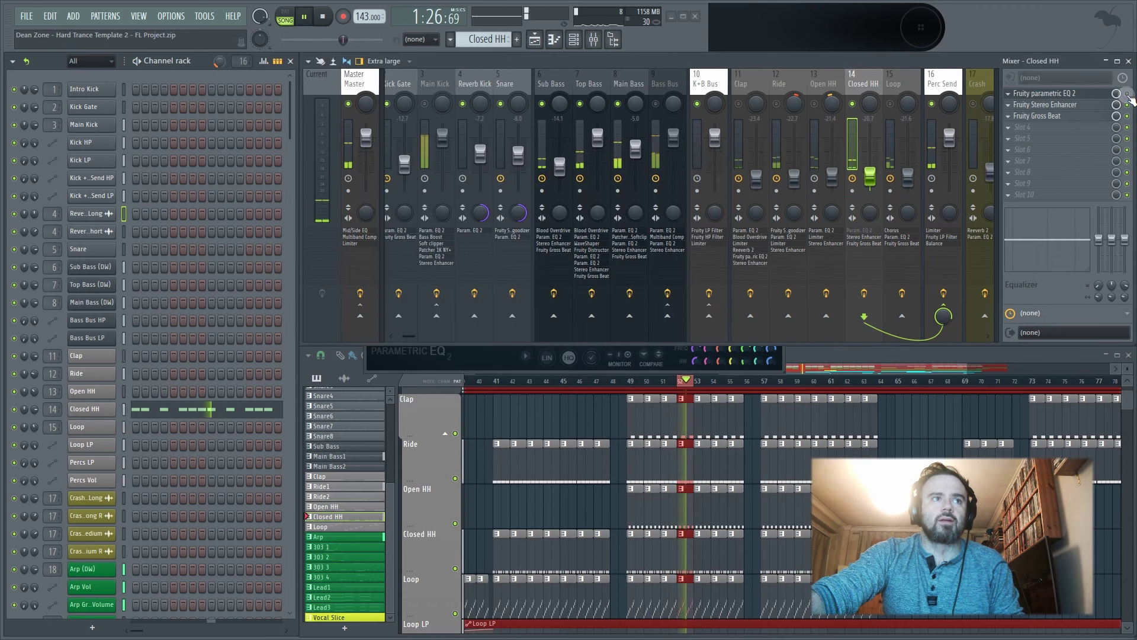
click(1033, 93)
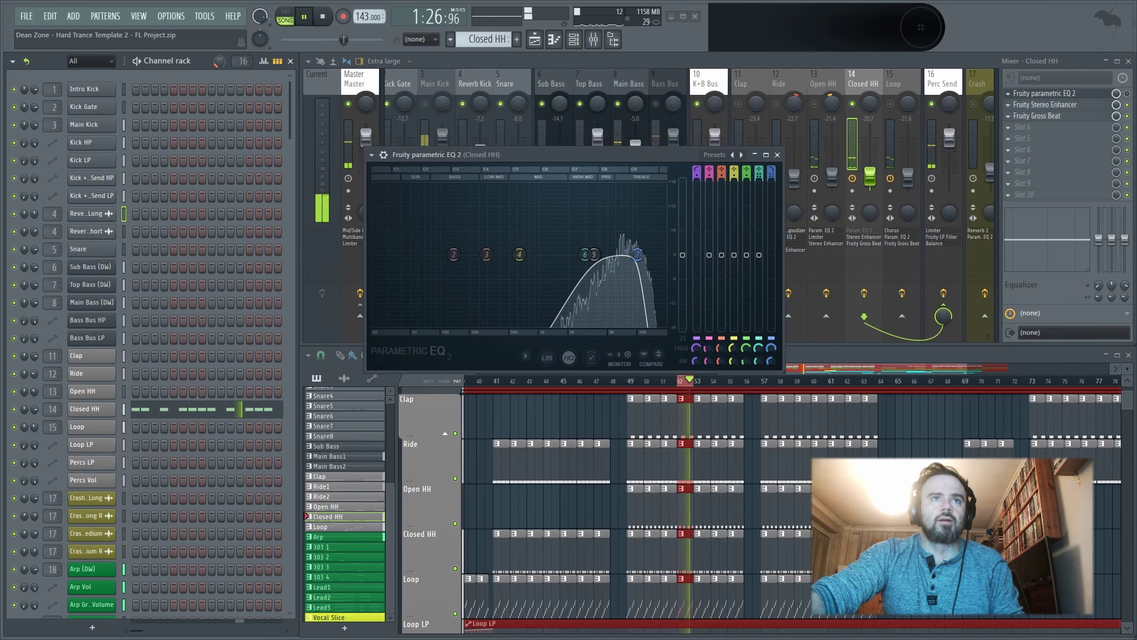
click(1128, 94)
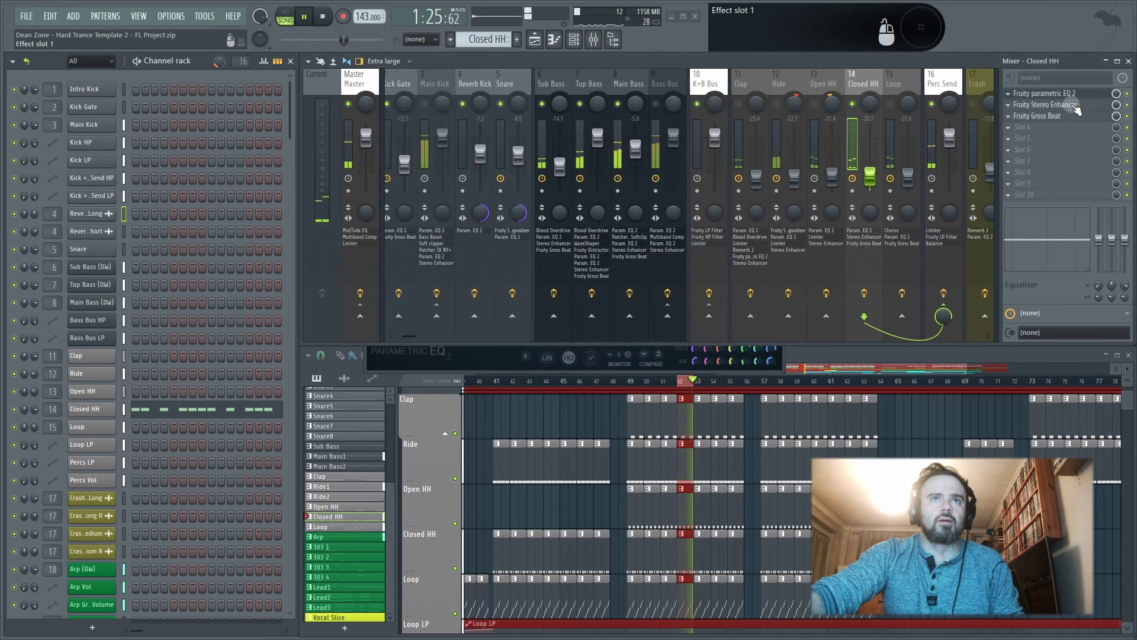
key(space)
- Examine the Closed HH's Fruity Stereo Enhancer and Fruity Gross Beat, comparing looped playback with Gross Beat enabled and bypassed
click(1064, 105)
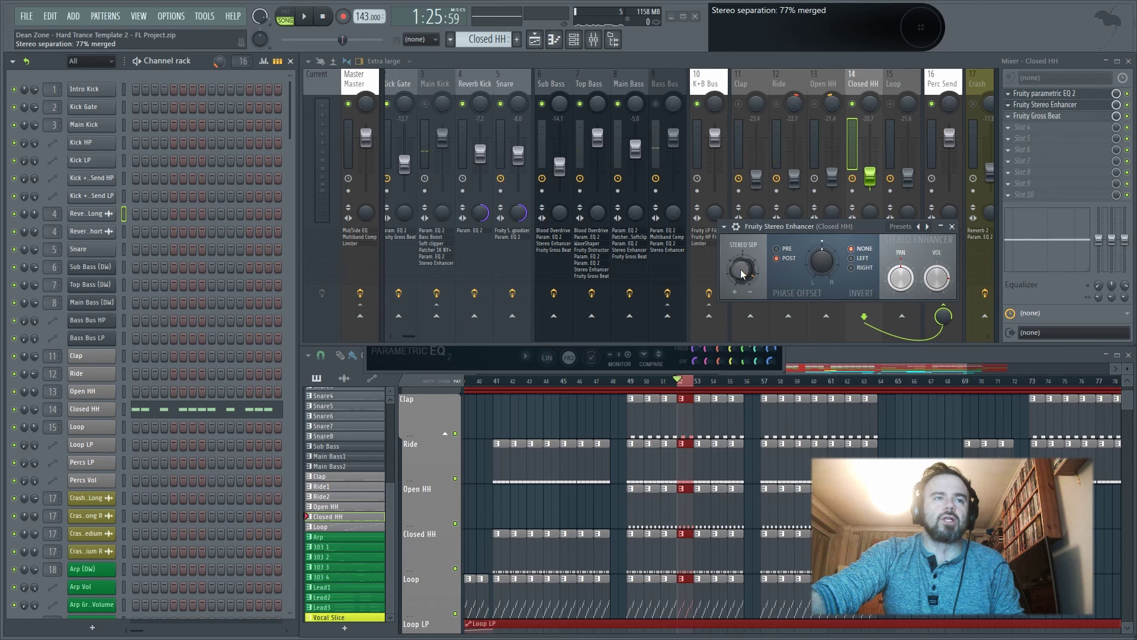
click(951, 227)
click(1066, 117)
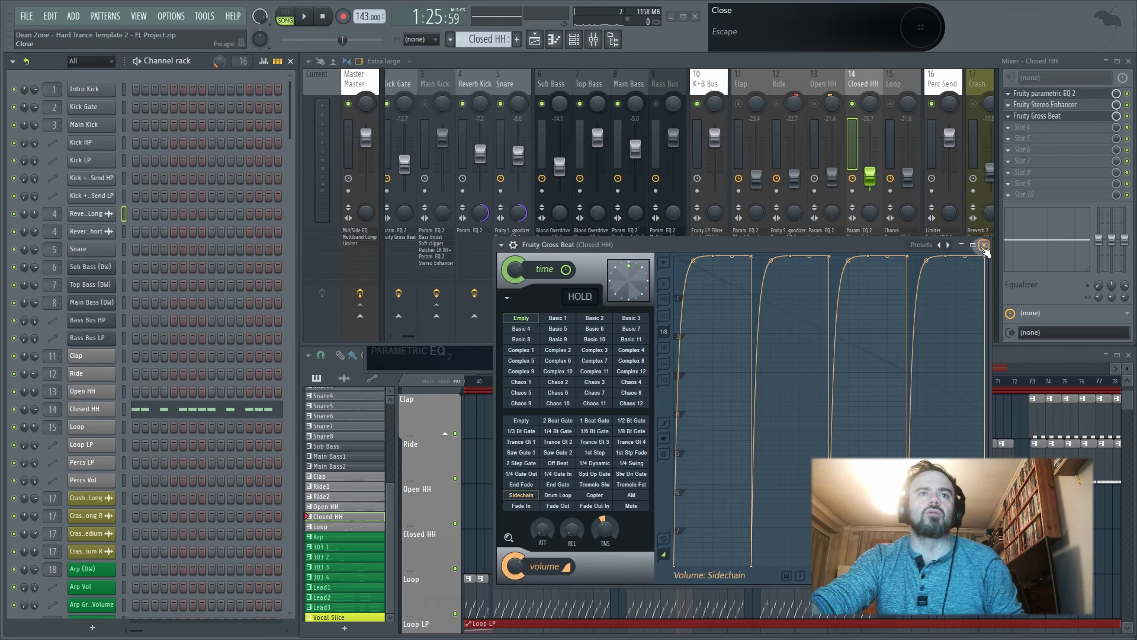
click(984, 245)
key(space)
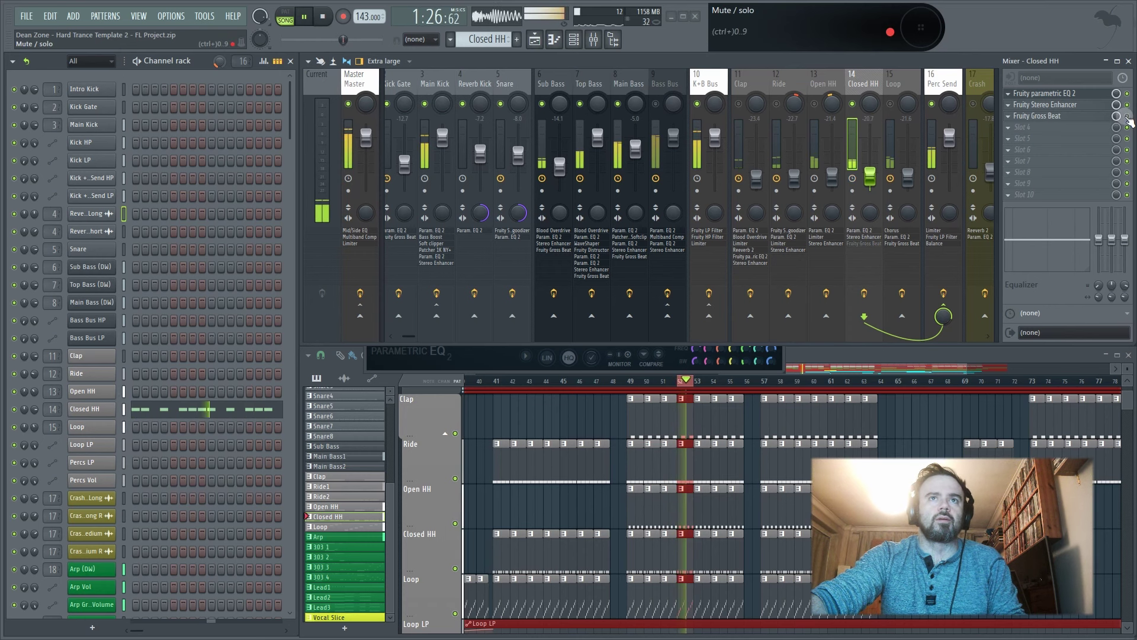
key(space)
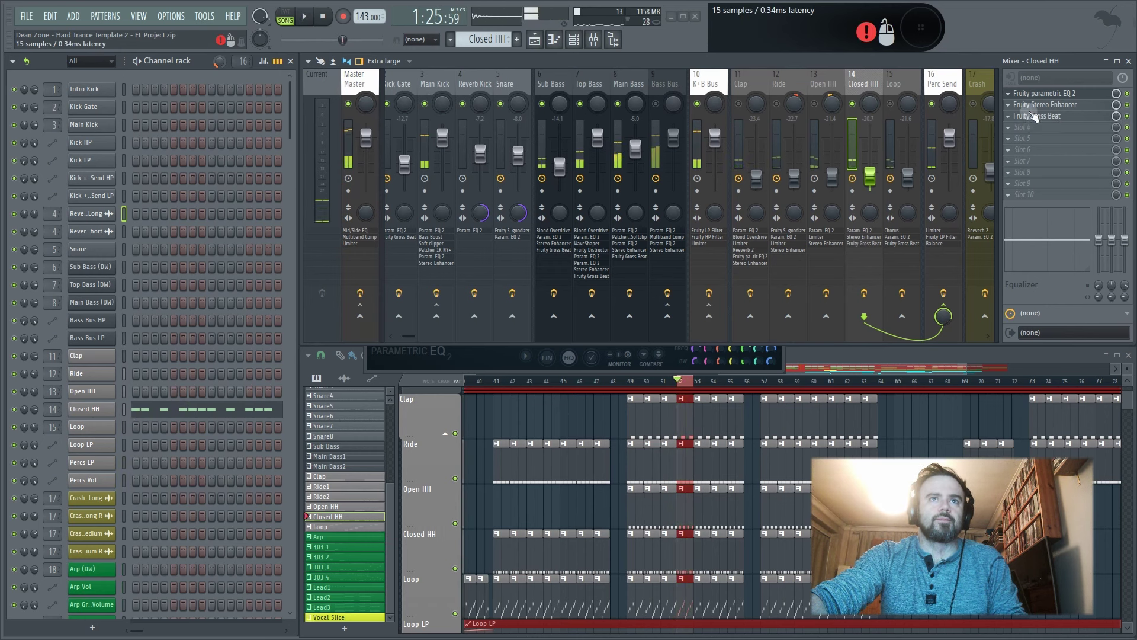
- Select the Loop mixer track and examine its Fruity Chorus in slot 1
click(890, 84)
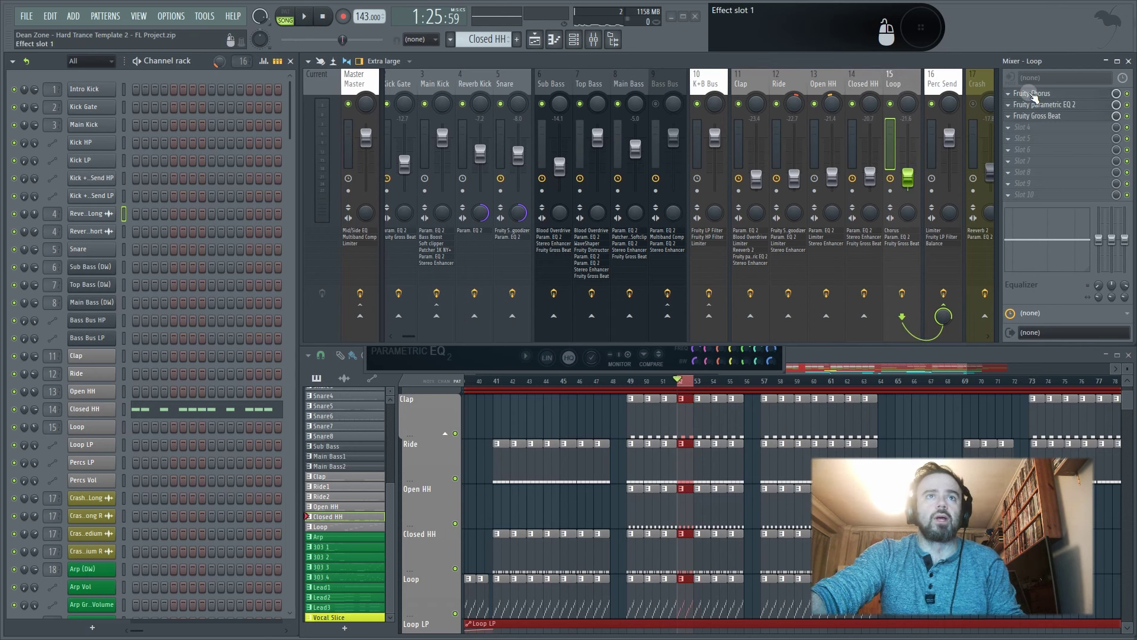
click(1033, 95)
drag(874, 229, 735, 216)
- Play the loop and mute the Closed HH, Open HH, Ride and Clap tracks
key(space)
click(851, 106)
click(814, 104)
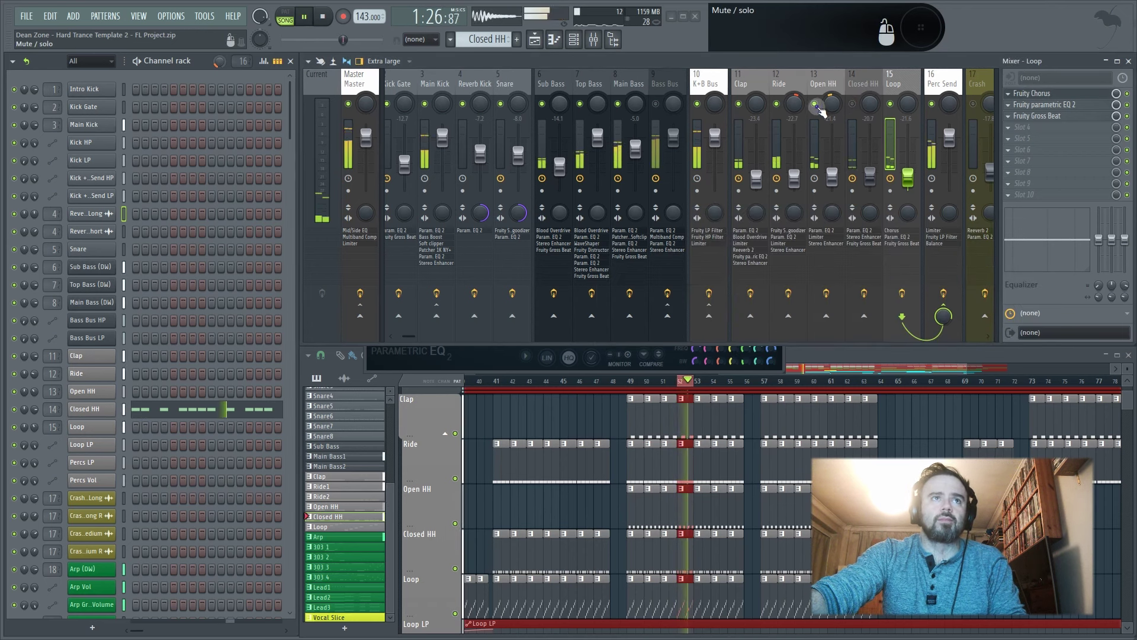
click(776, 104)
click(739, 104)
- Compare looped playback with the Loop track's Fruity Chorus enabled and bypassed
click(1127, 95)
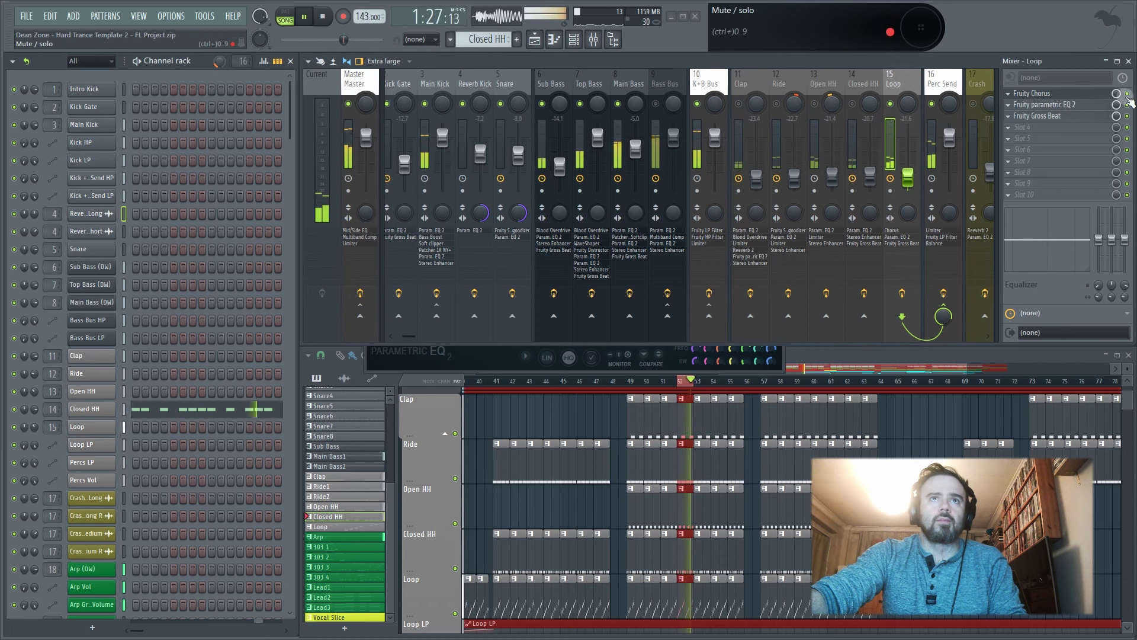
click(1127, 94)
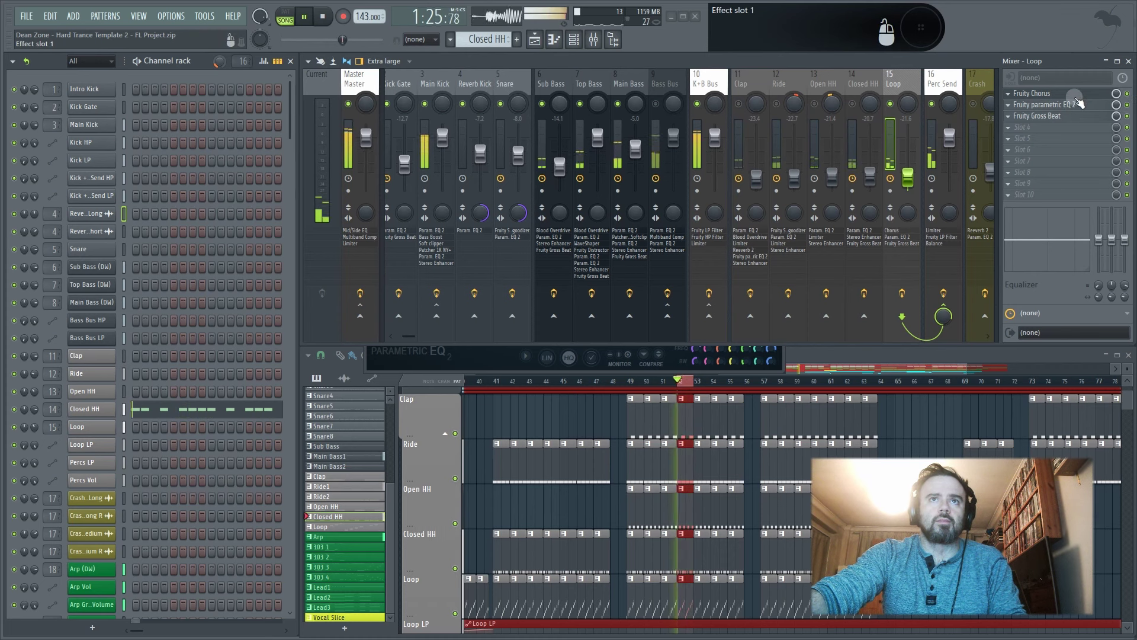
key(space)
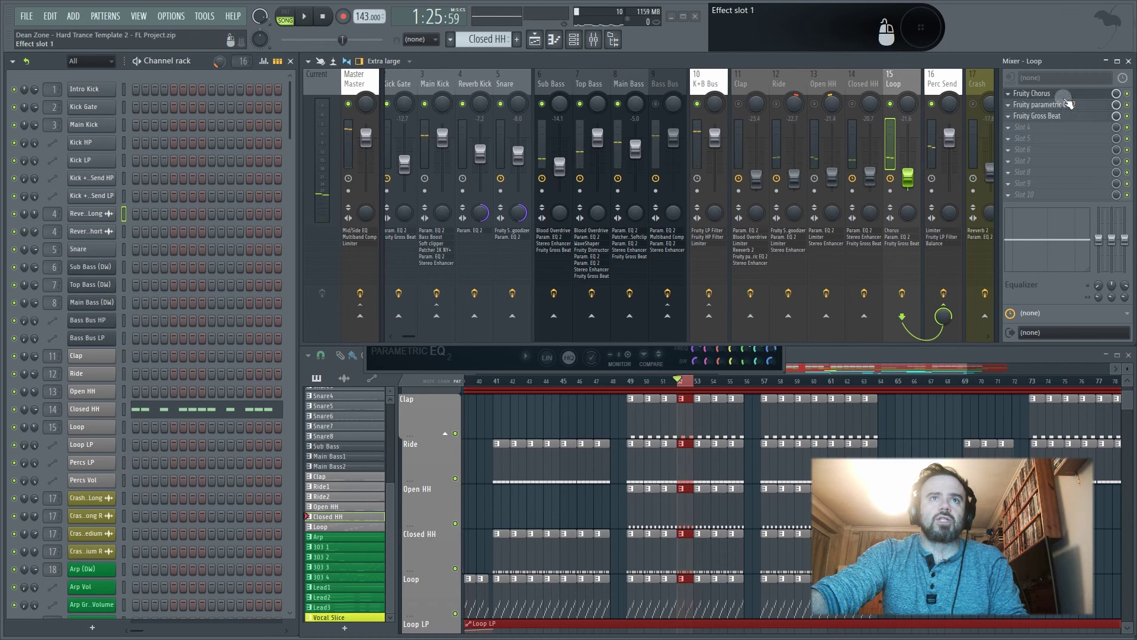
- Place the Loop track's Fruity parametric EQ 2 over the playlist and examine its curve during looped playback
click(1060, 105)
drag(815, 200, 478, 314)
click(563, 387)
key(space)
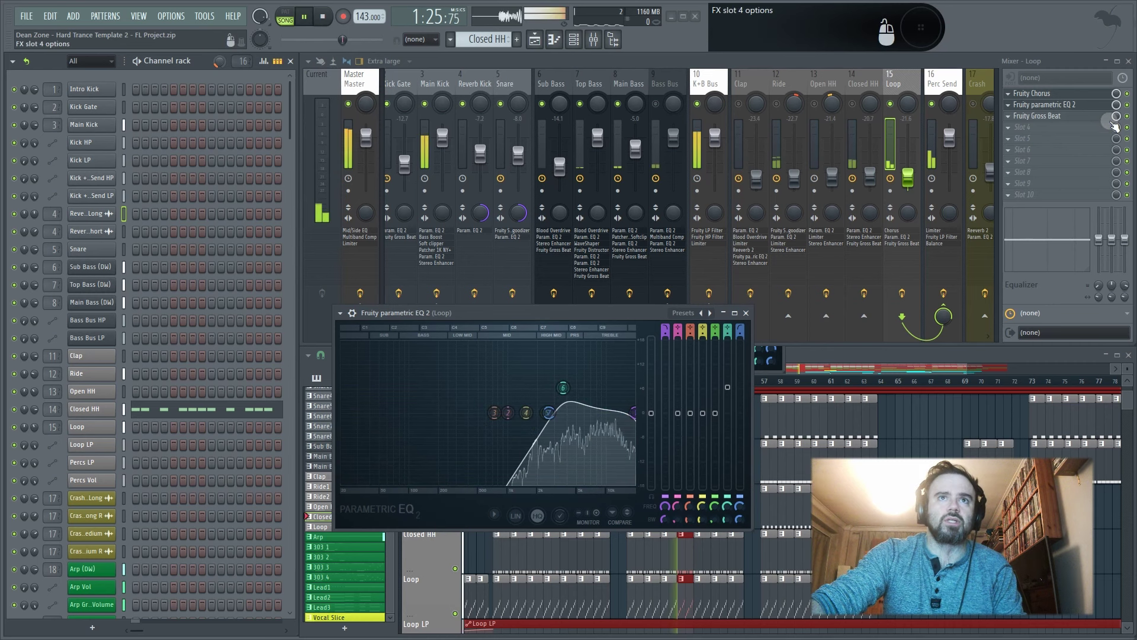
- Audition the Loop track with its Fruity parametric EQ 2 bypassed, and stop playback
click(1128, 106)
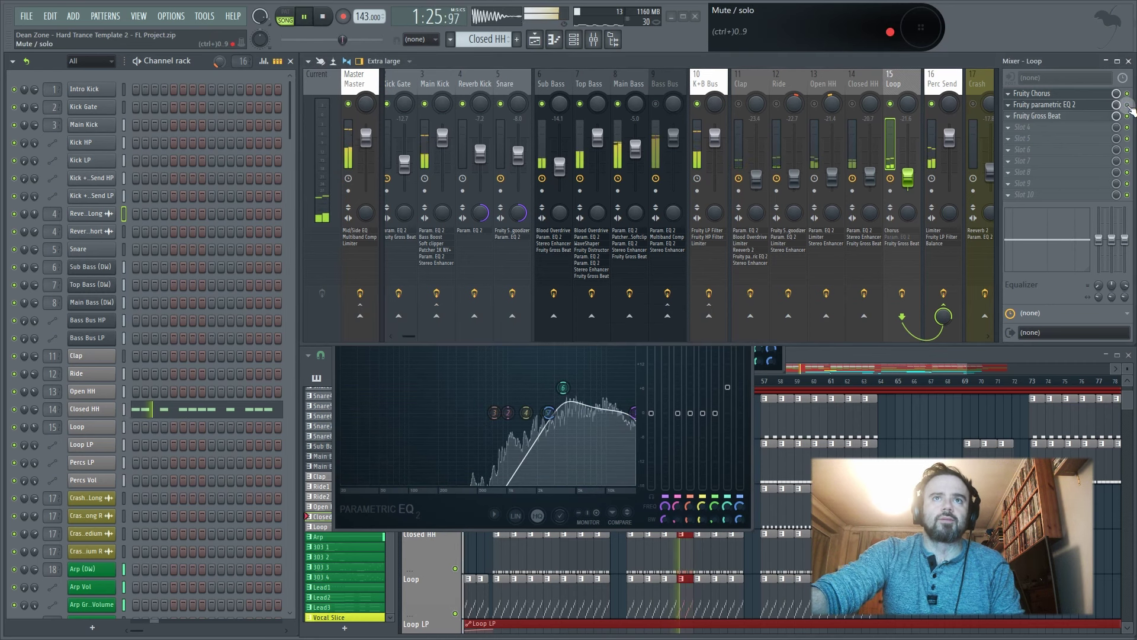
key(space)
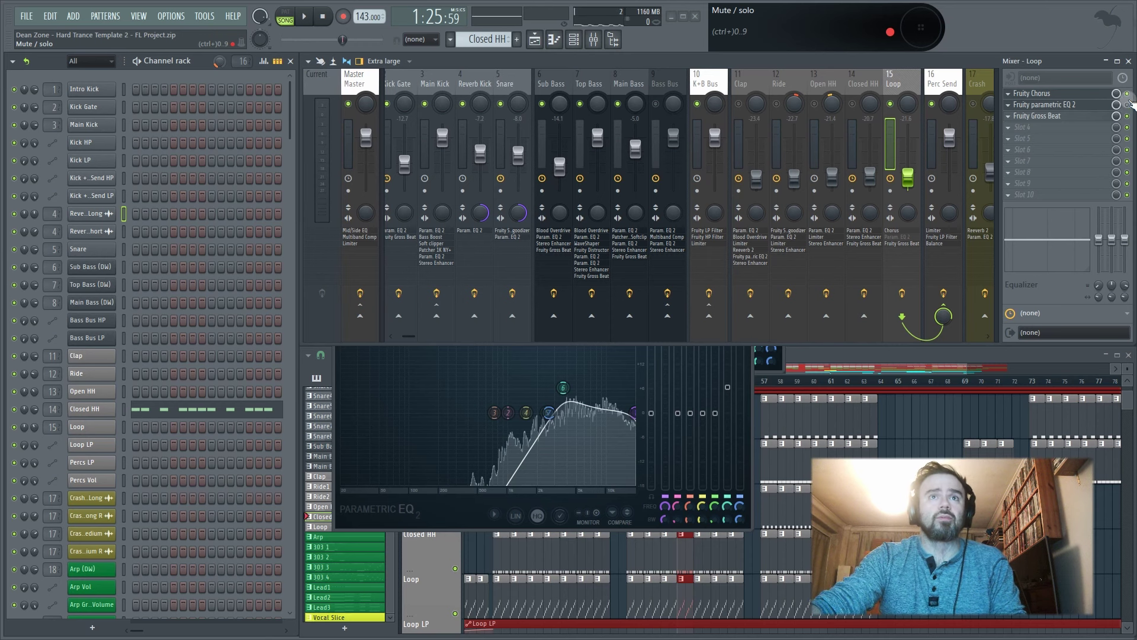
- Open the Loop track's Fruity Gross Beat and compare playback with the effect enabled and bypassed
click(1095, 115)
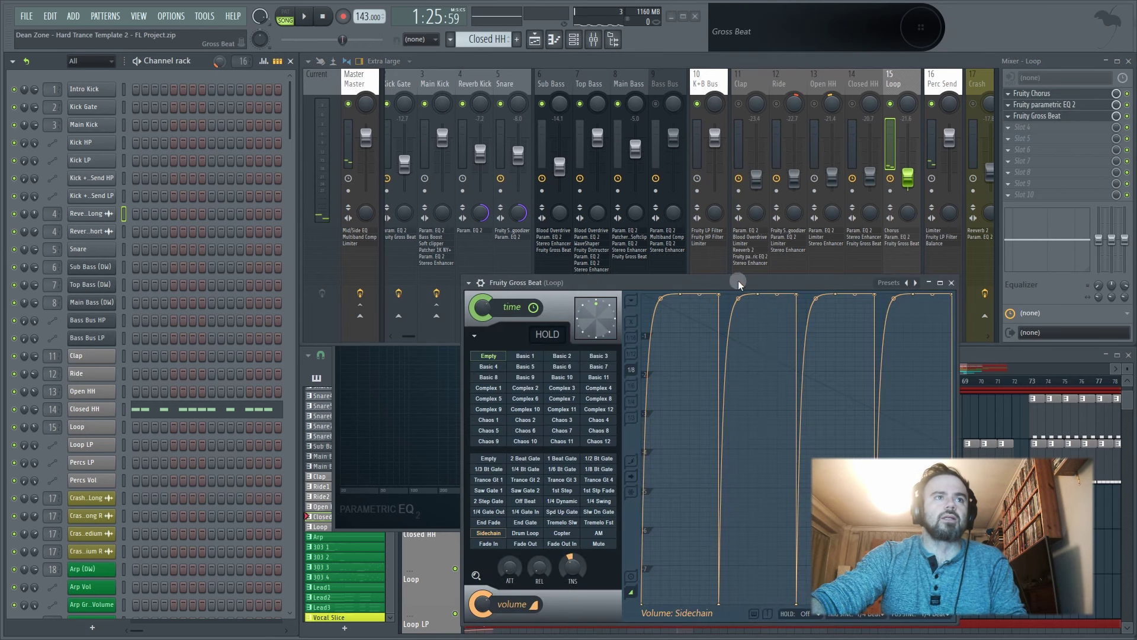
drag(783, 219, 745, 156)
key(space)
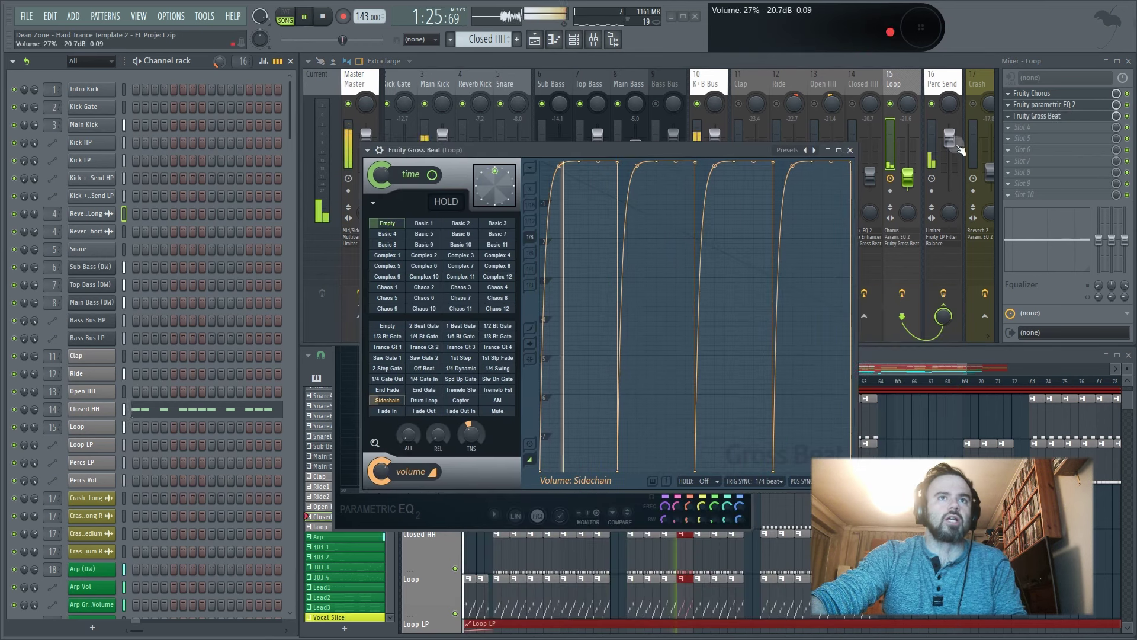
click(1127, 116)
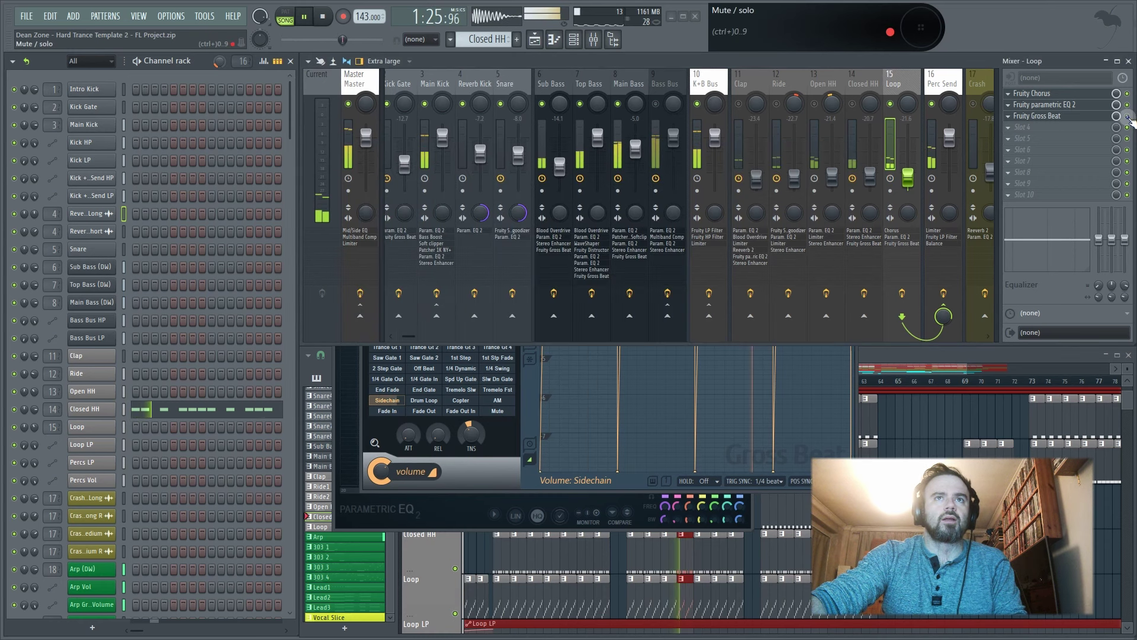
click(1128, 116)
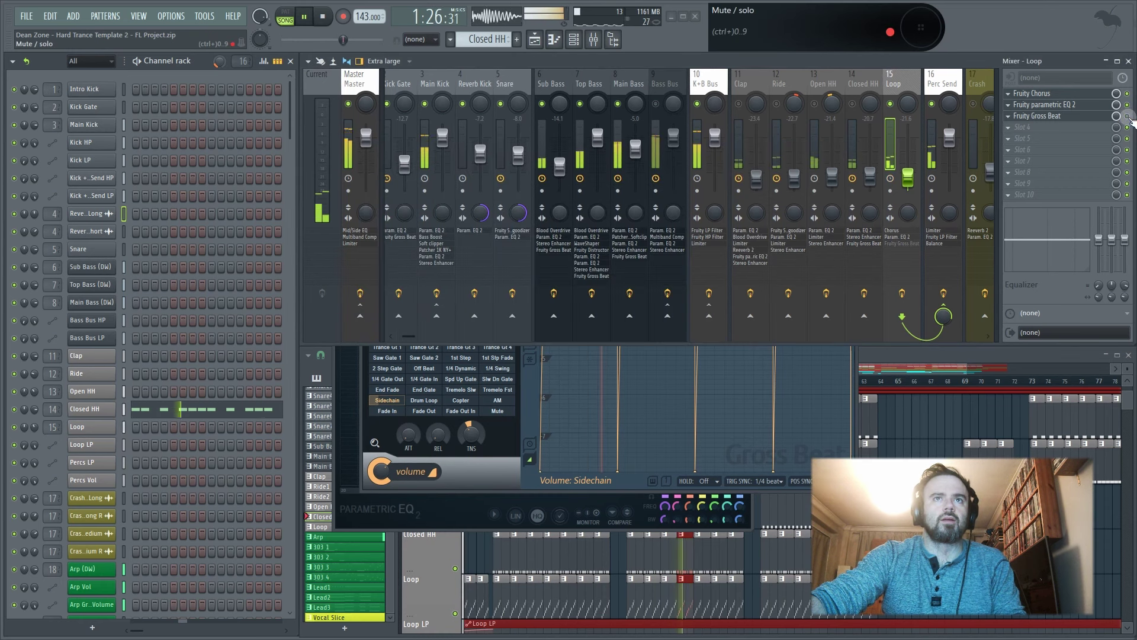
- Unmute the Closed HH, Open HH, Ride and Clap mixer tracks to hear them with the loop, and stop playback
click(852, 105)
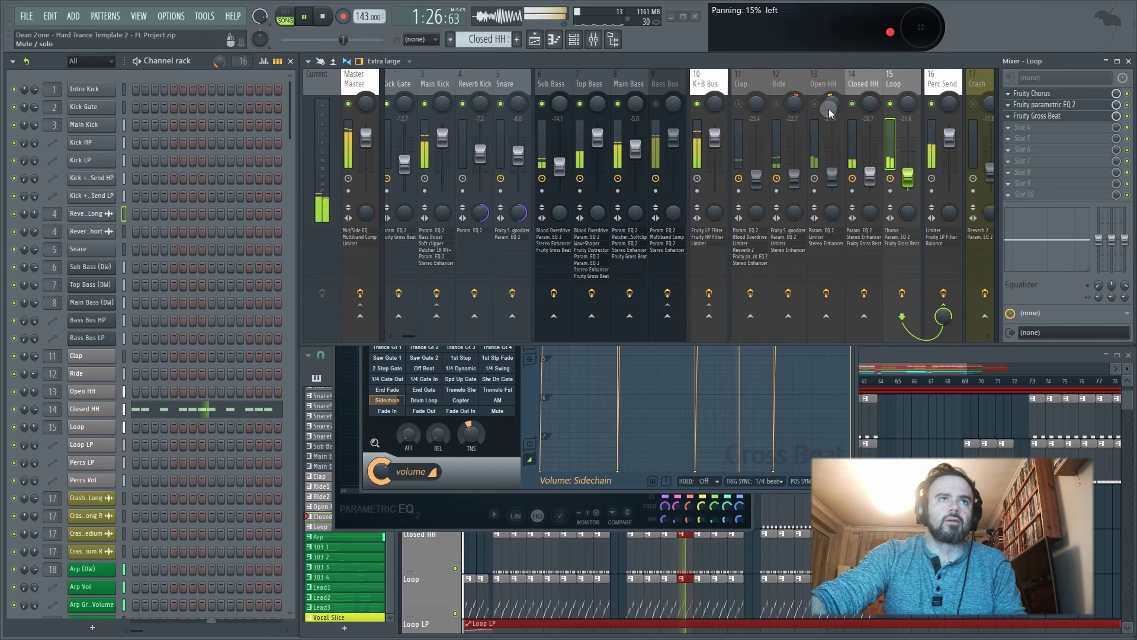
click(815, 104)
click(776, 104)
click(738, 105)
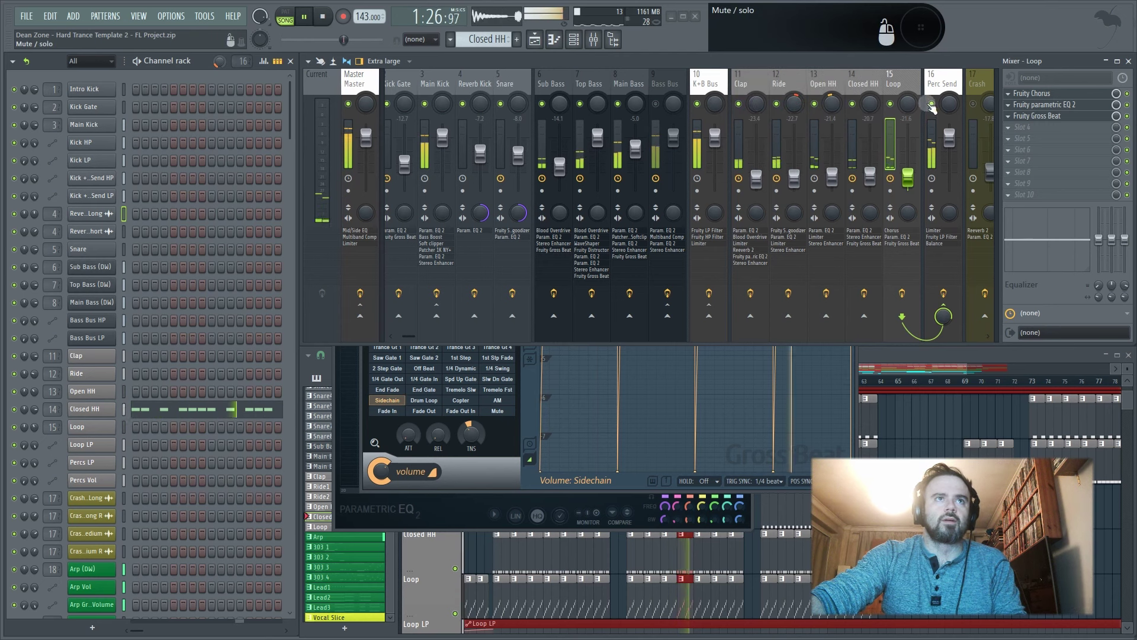
key(space)
- Select the Perc Send mixer track, open its Fruity Limiter and observe the limiter during a short playback
mouse_move(408, 337)
mouse_down()
mouse_move(441, 331)
mouse_move(406, 329)
mouse_move(429, 332)
mouse_up()
key(Right)
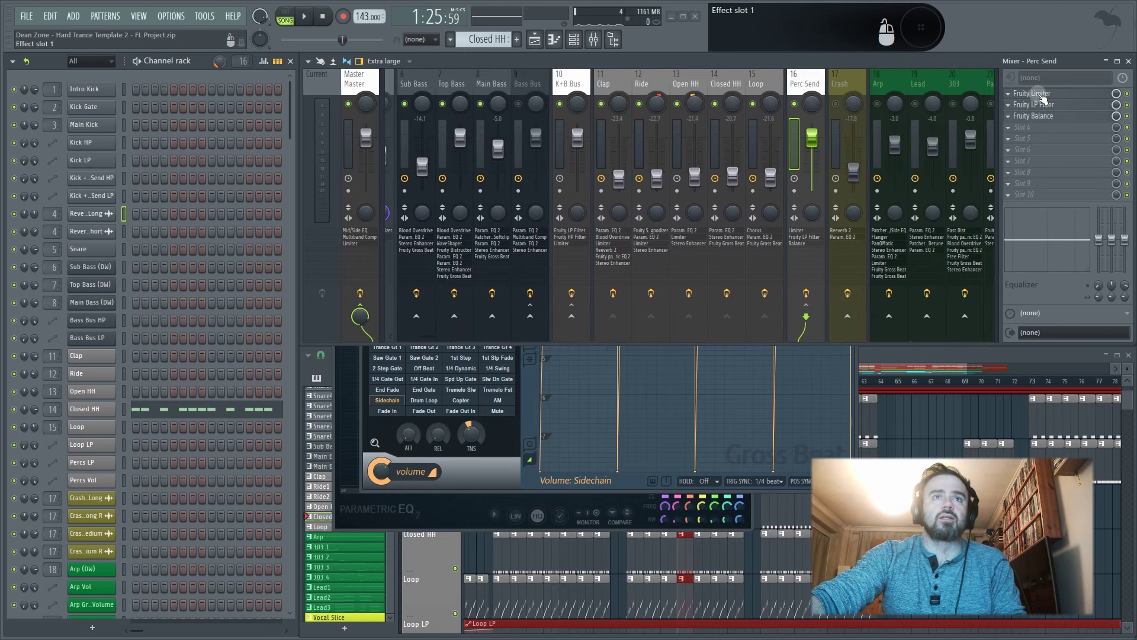
click(1033, 94)
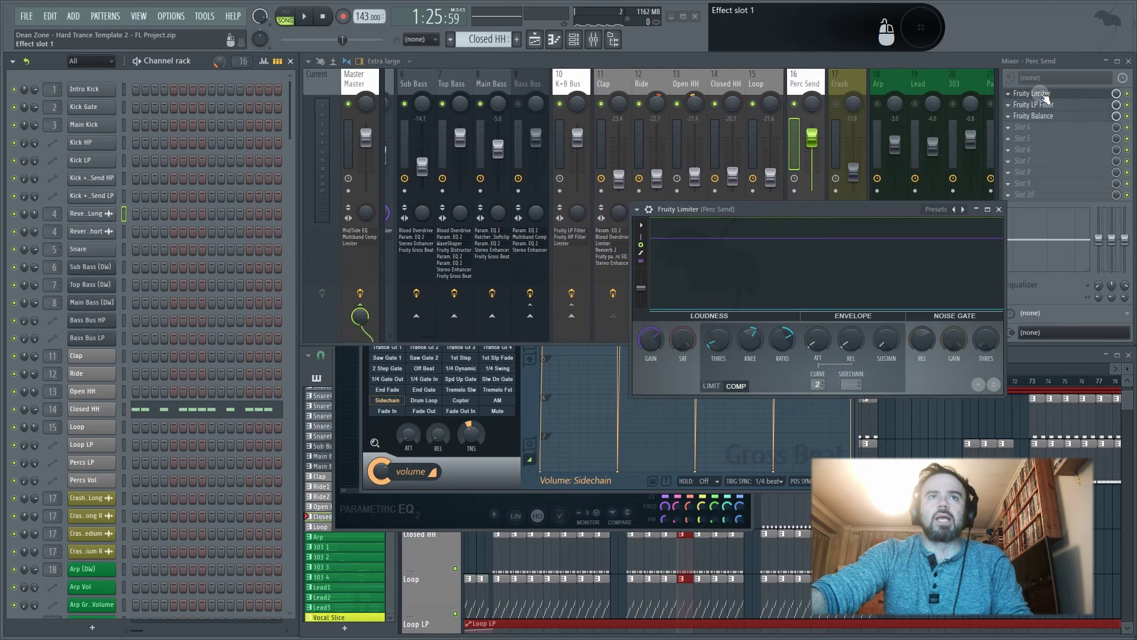
key(space)
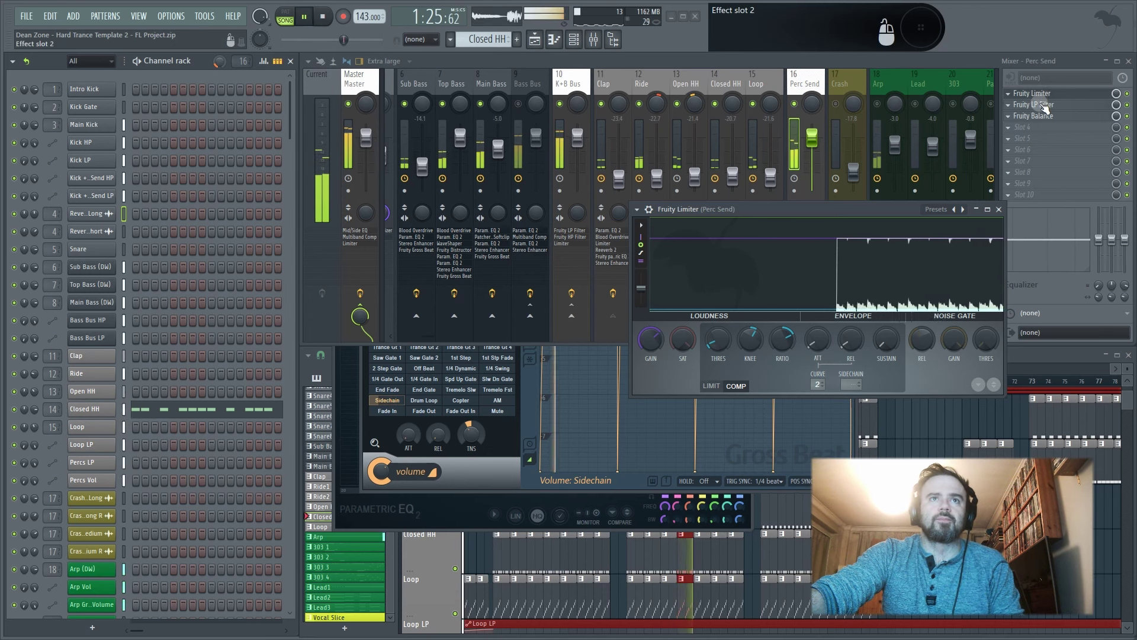
key(space)
- Inspect the Fruity LP Filter and Fruity Balance effects on the Perc Send track
click(1046, 106)
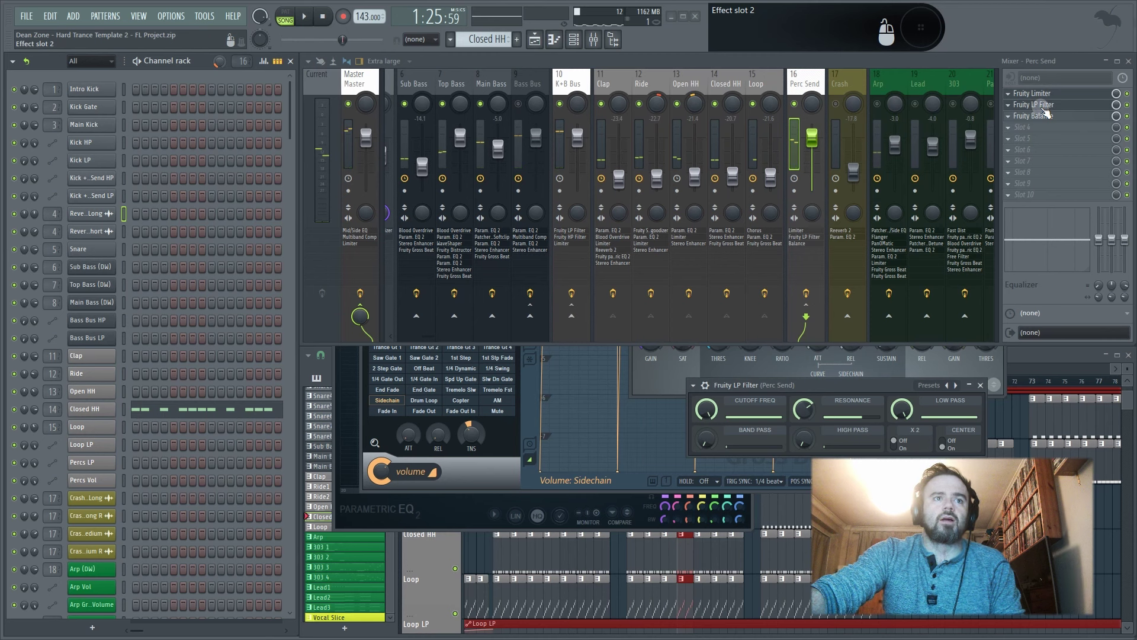
click(1045, 116)
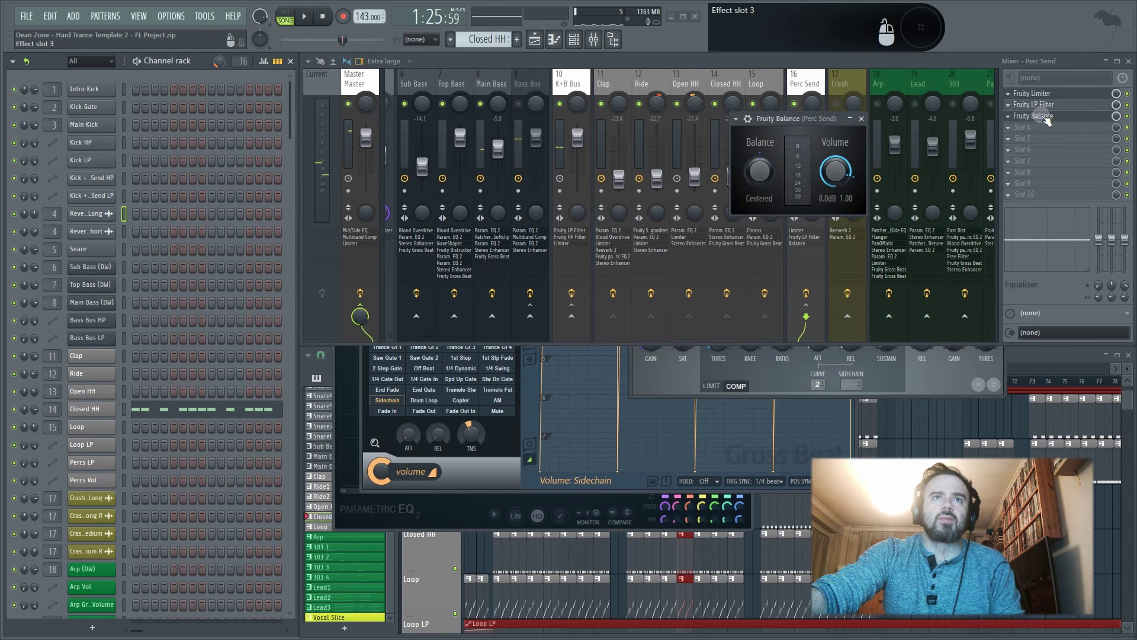
click(1045, 117)
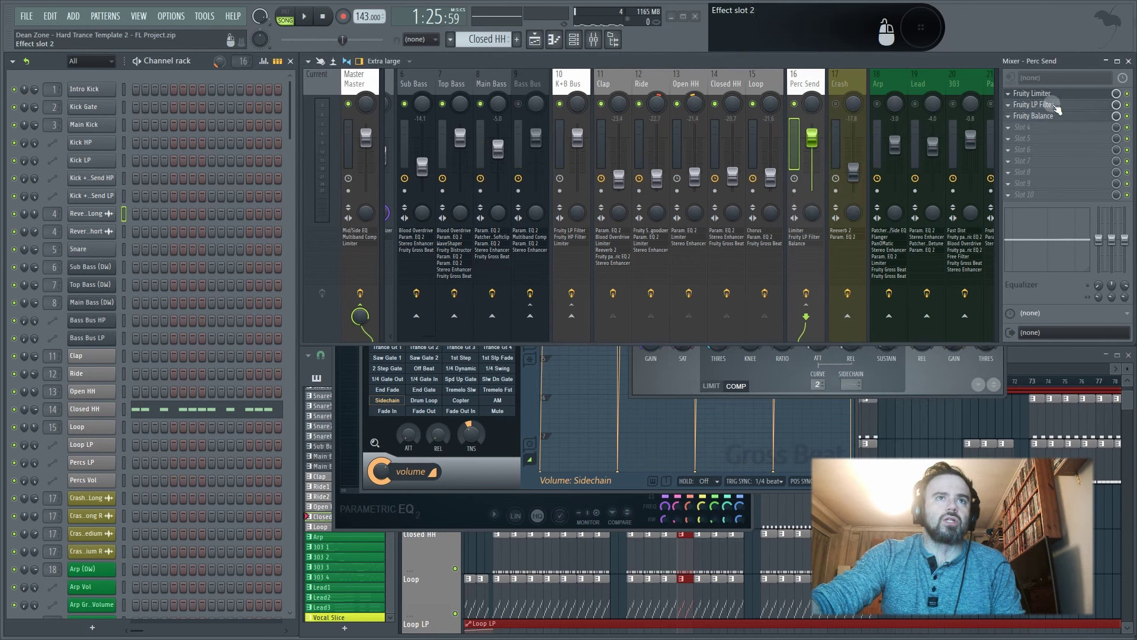
click(1050, 94)
- Close the Loop track's Gross Beat, show the Loop LP, Percs LP and Percs Vol automation clips, and place the playhead at bar 33
click(757, 94)
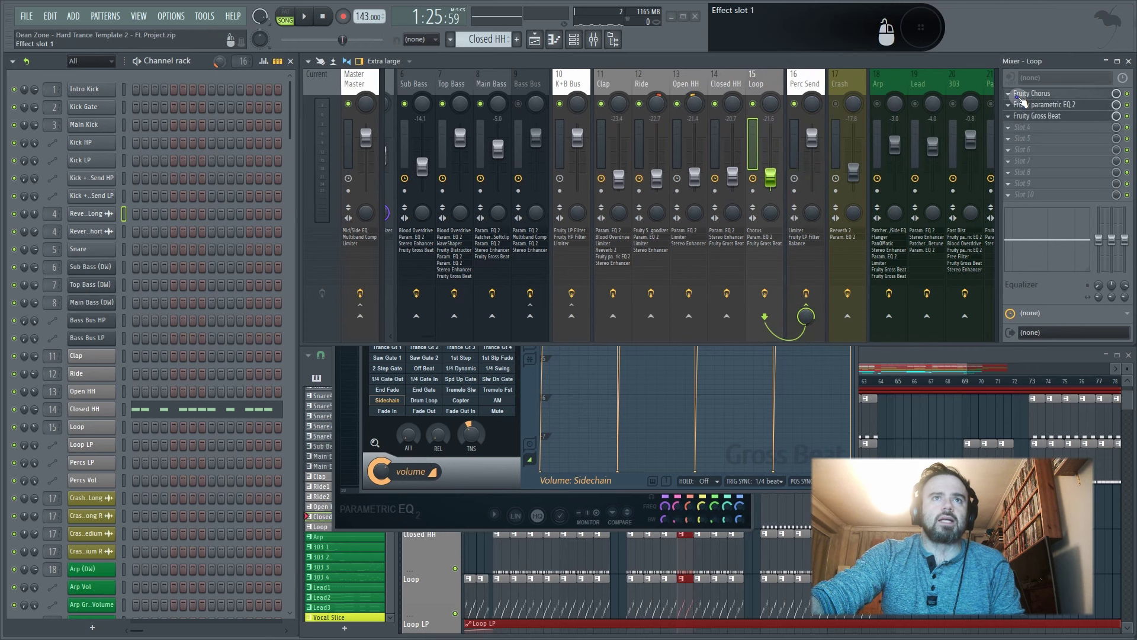
click(1024, 115)
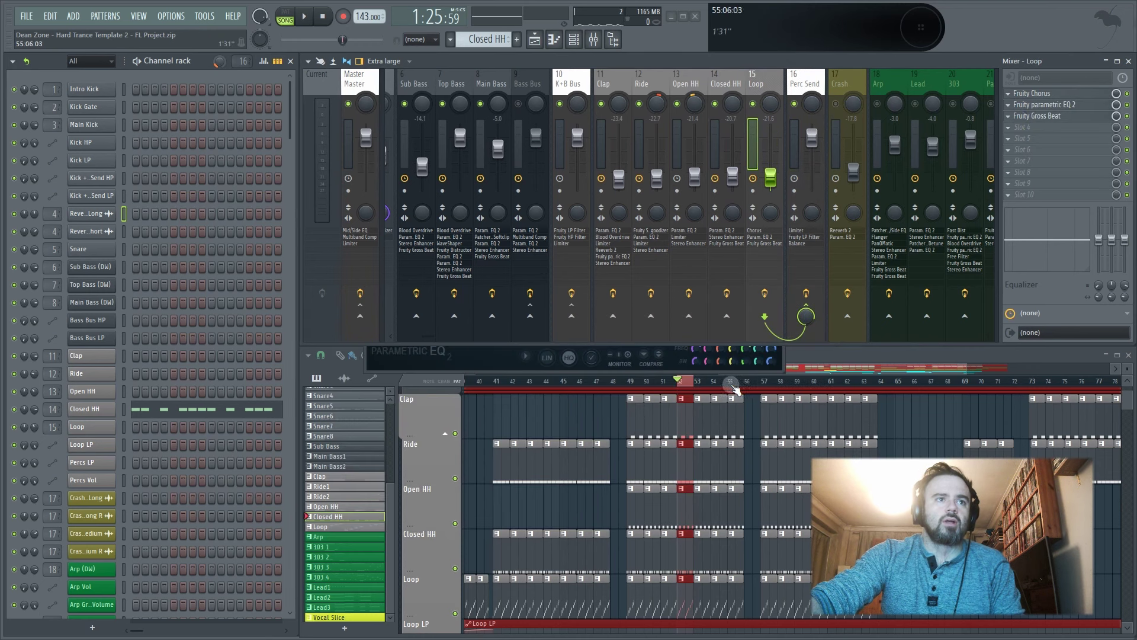
scroll(720, 474, down, 4)
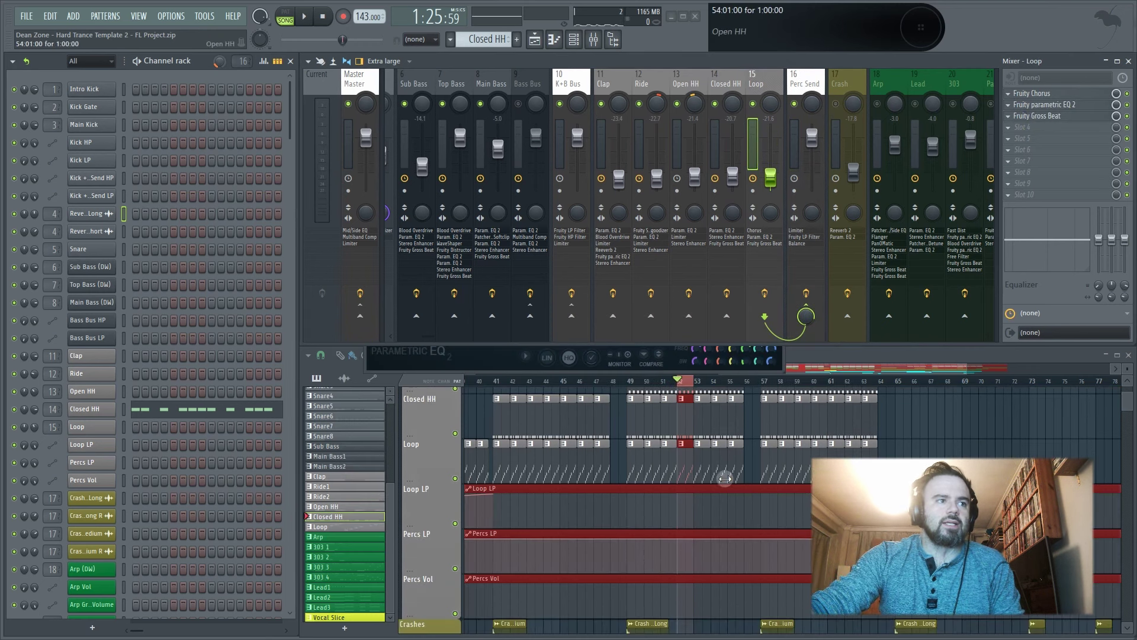
scroll(714, 528, down, 4)
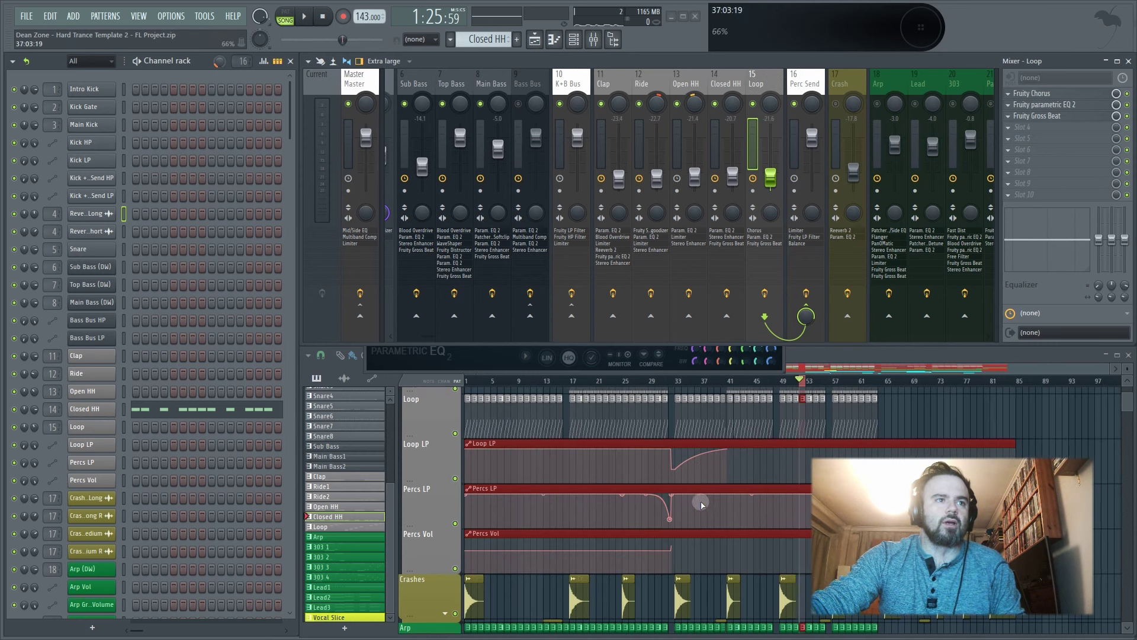
click(679, 385)
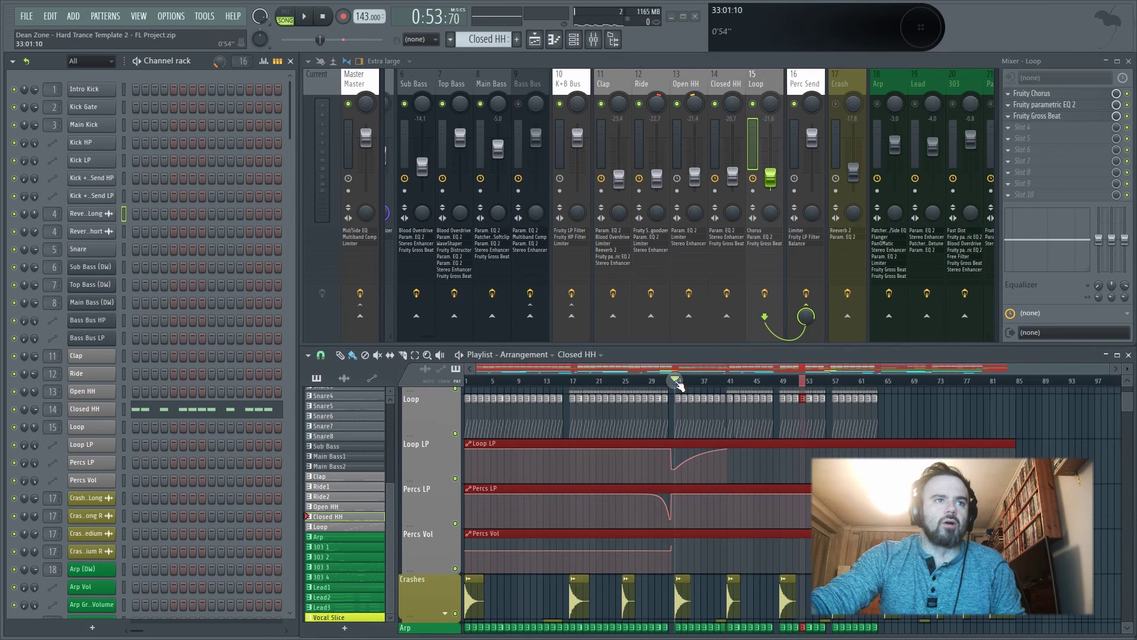
- Open the Perc Send track's Fruity LP Filter and move its window clear of the playlist automation
click(815, 87)
click(1045, 105)
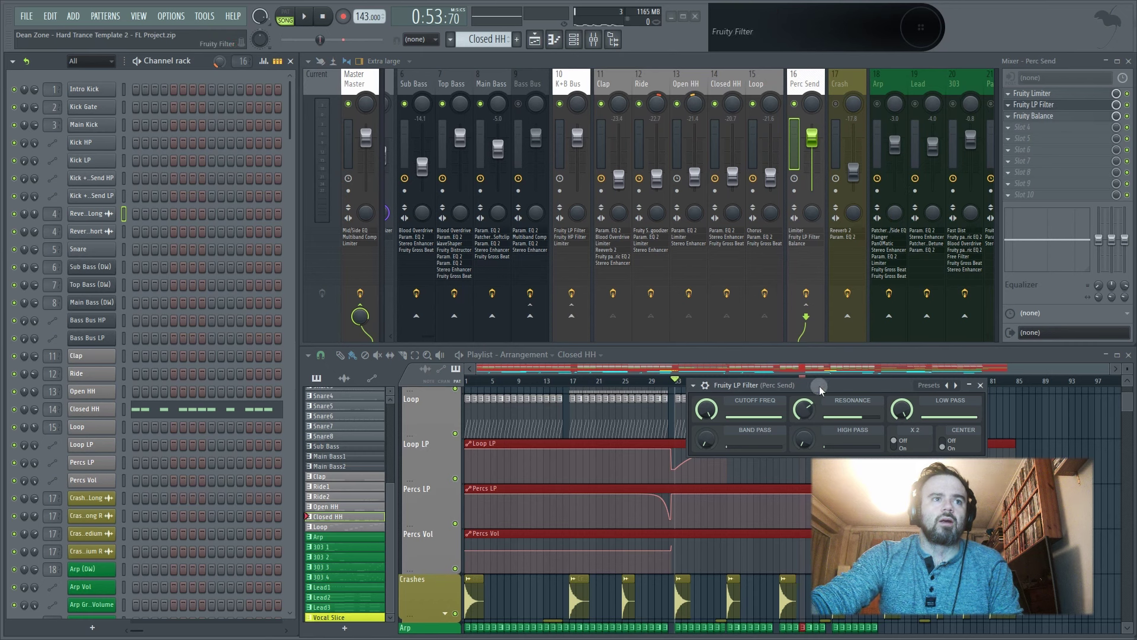
drag(820, 389, 867, 385)
- Play the section leading up to bar 33 with the K+B Bus and Snare mixer tracks muted, and stop playback
click(677, 382)
key(space)
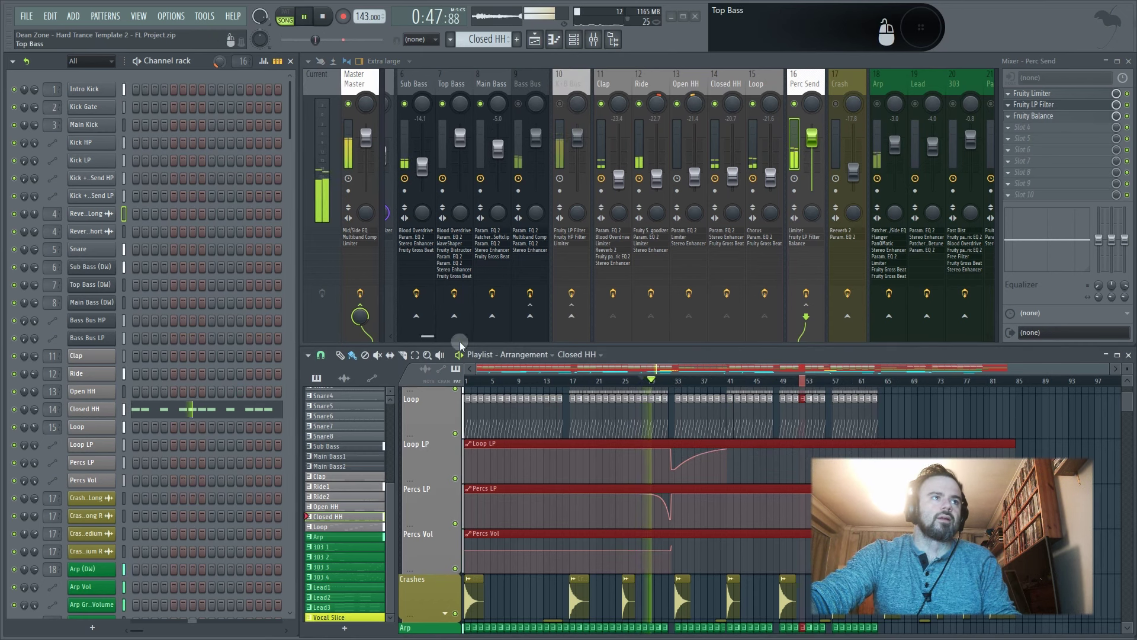
drag(431, 337, 402, 337)
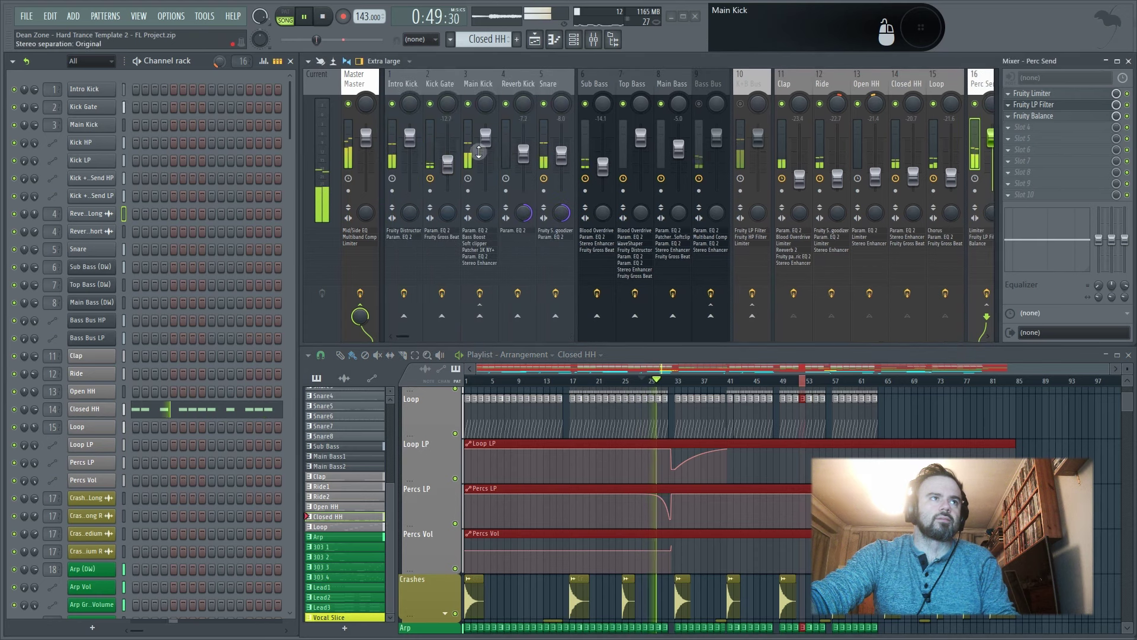
click(545, 105)
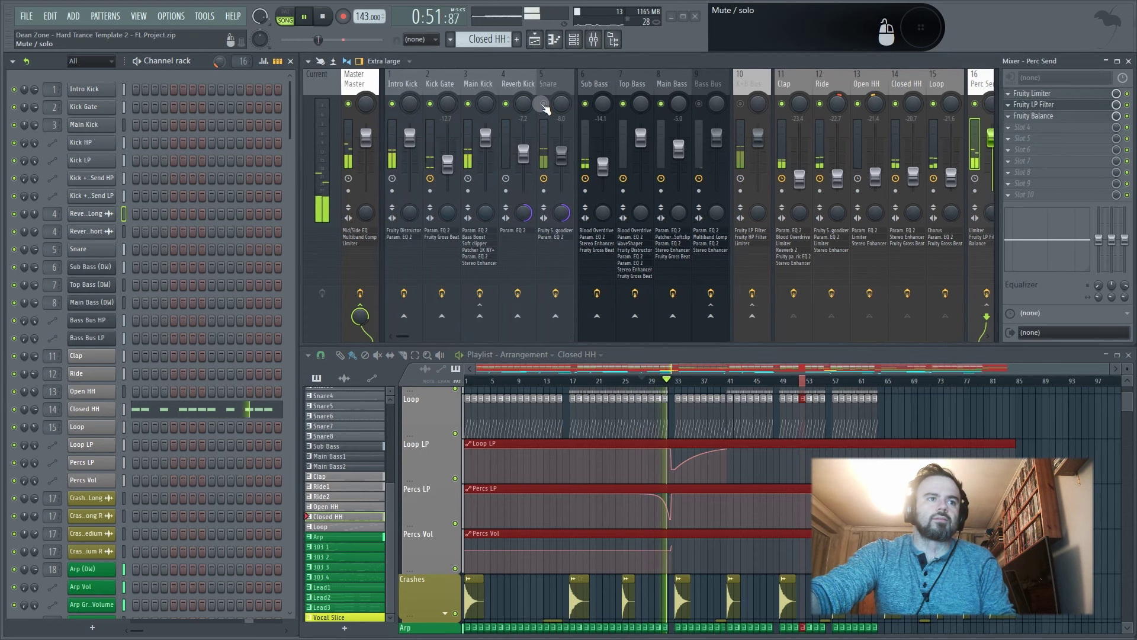
key(space)
- Select the Arp mixer track and inspect the Arp (DW) channel's DirectWave instrument
drag(414, 341, 482, 326)
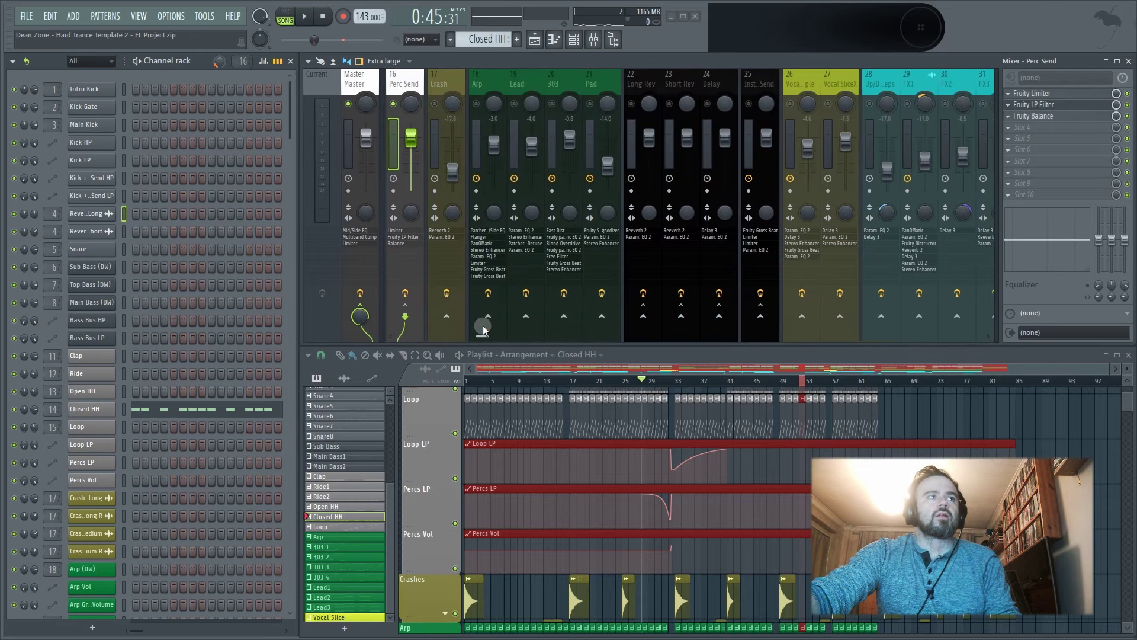
click(492, 74)
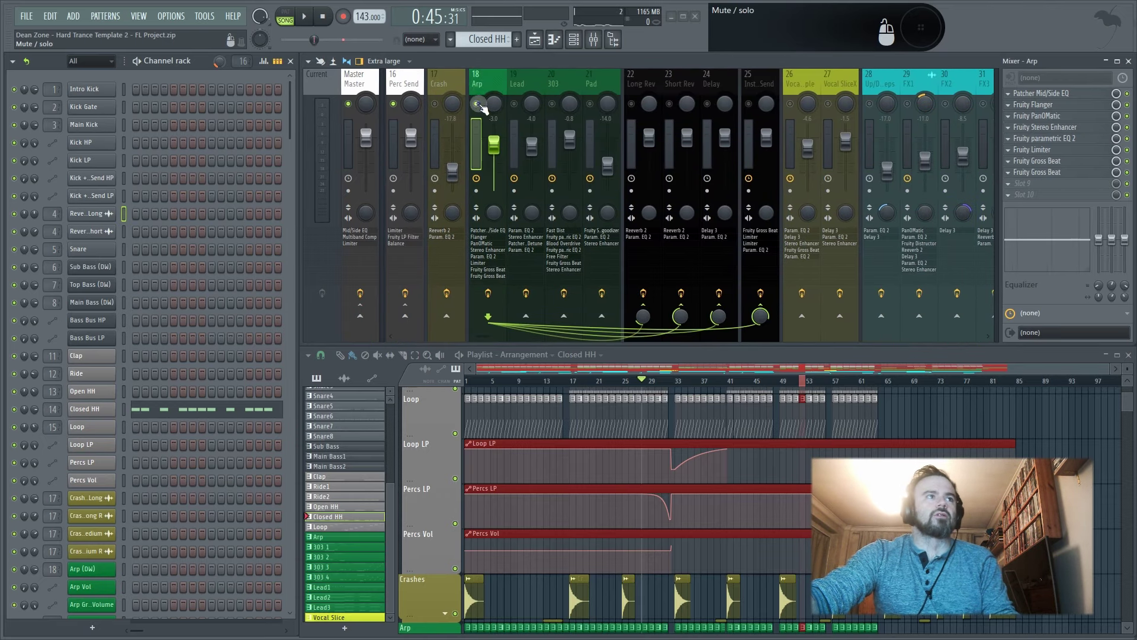
scroll(681, 479, down, 4)
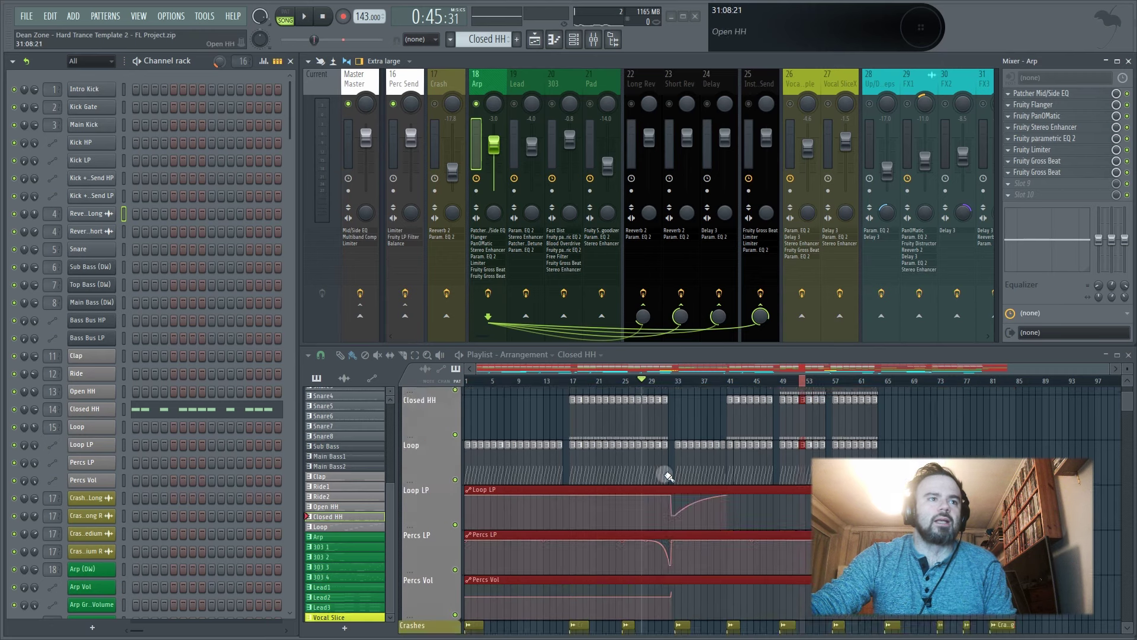
scroll(207, 500, down, 8)
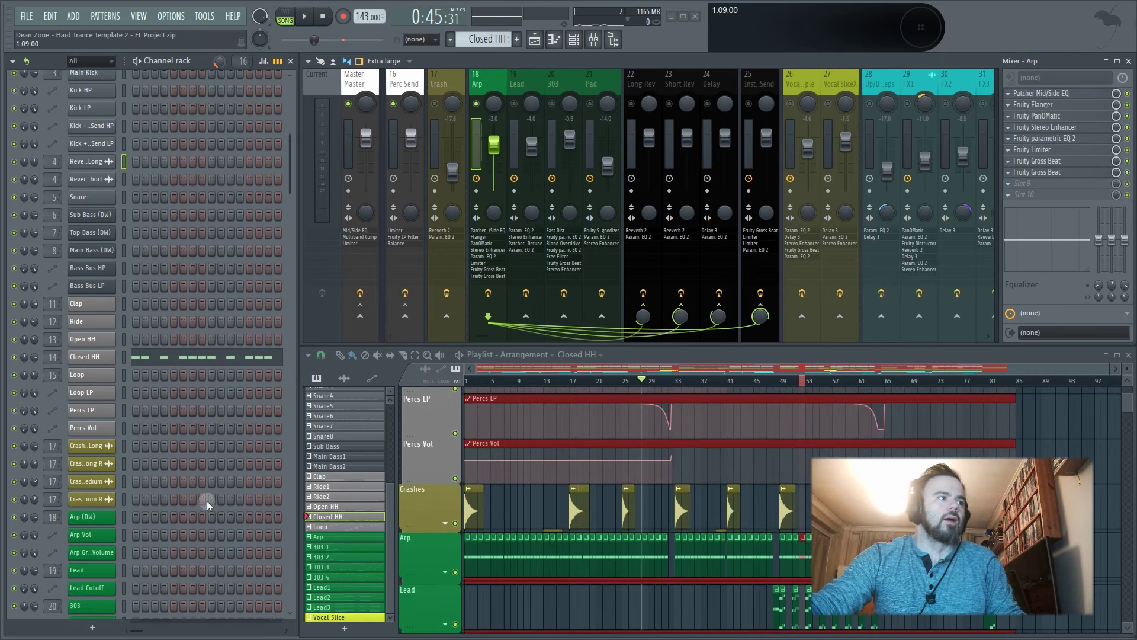
click(90, 143)
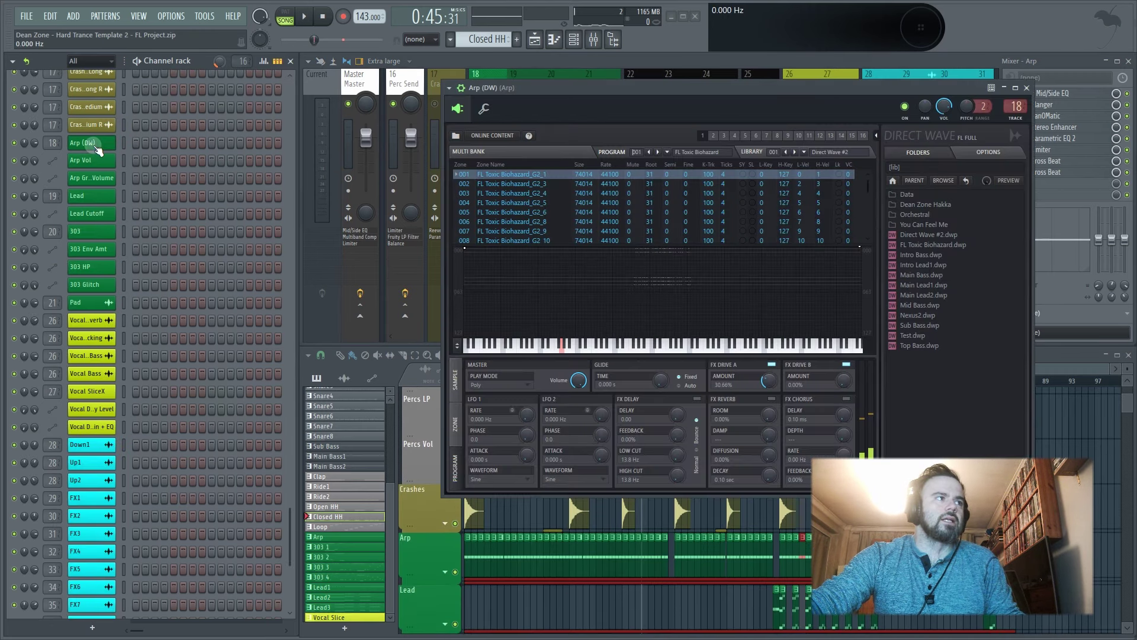
click(95, 146)
- Audition the Arp part in the playlist from bar 33 and again from bar 45 with Perc Send muted, and stop playback
scroll(649, 502, down, 2)
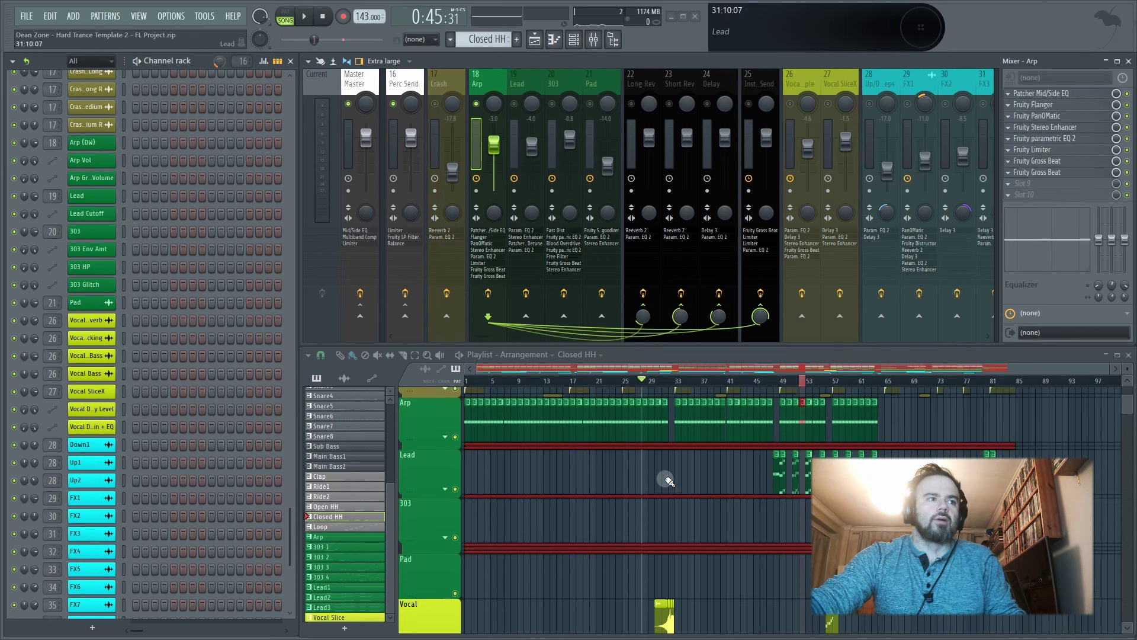
scroll(667, 479, up, 4)
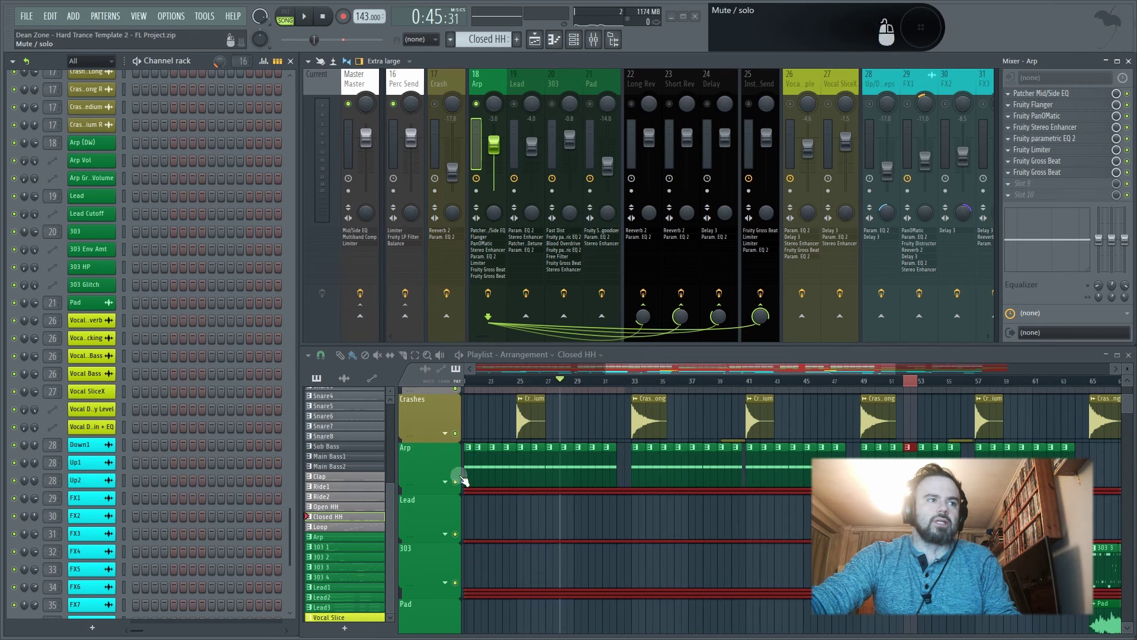
key(space)
click(629, 383)
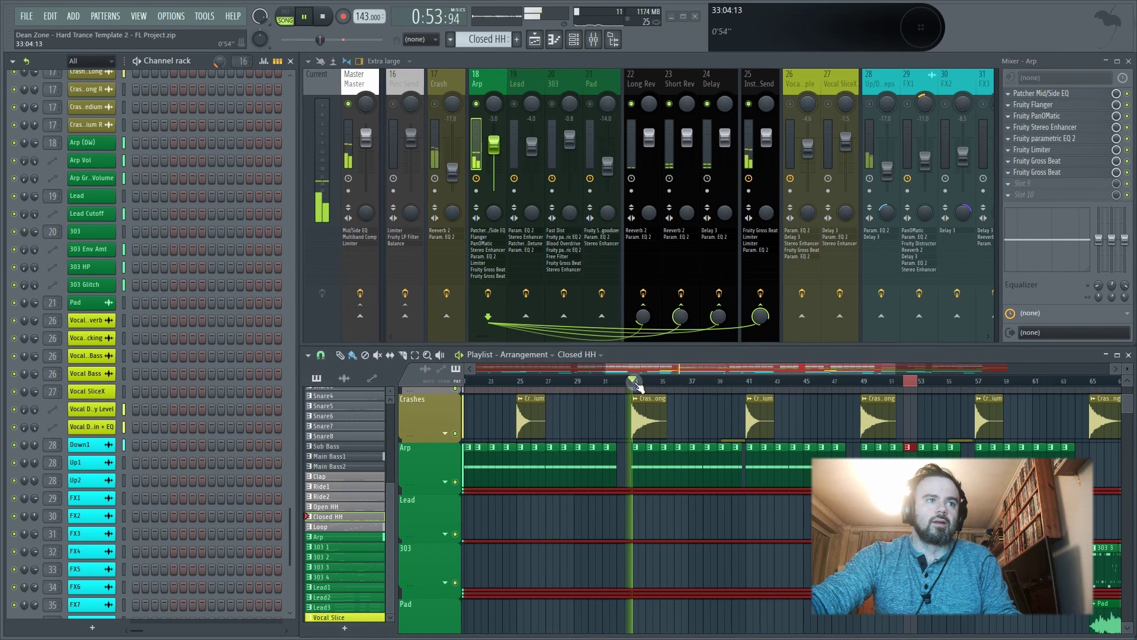
click(807, 384)
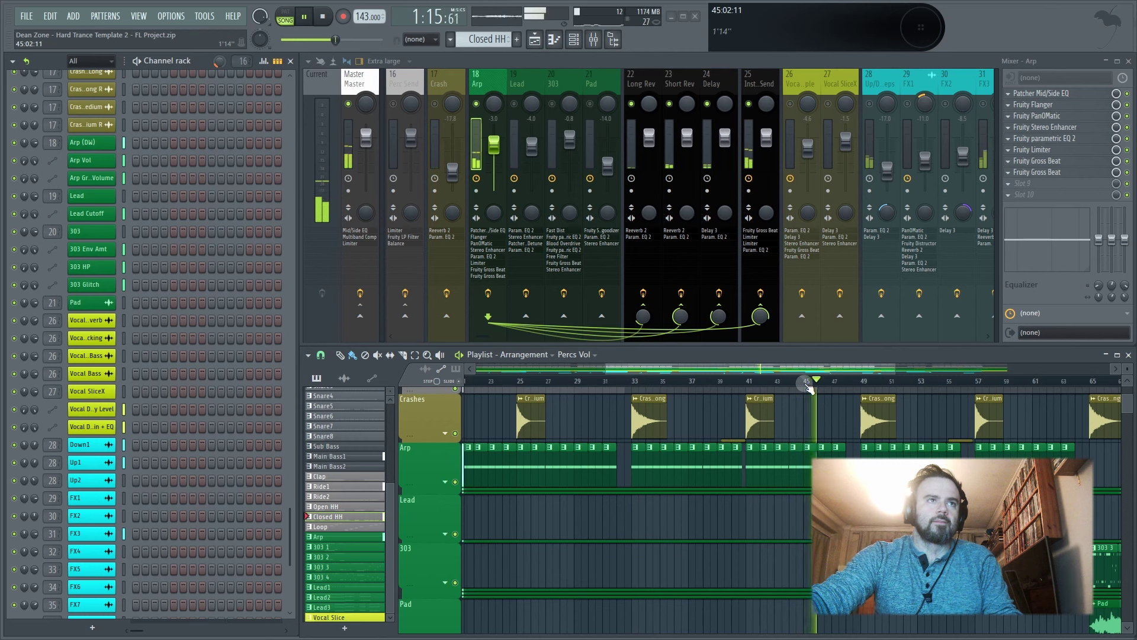
key(space)
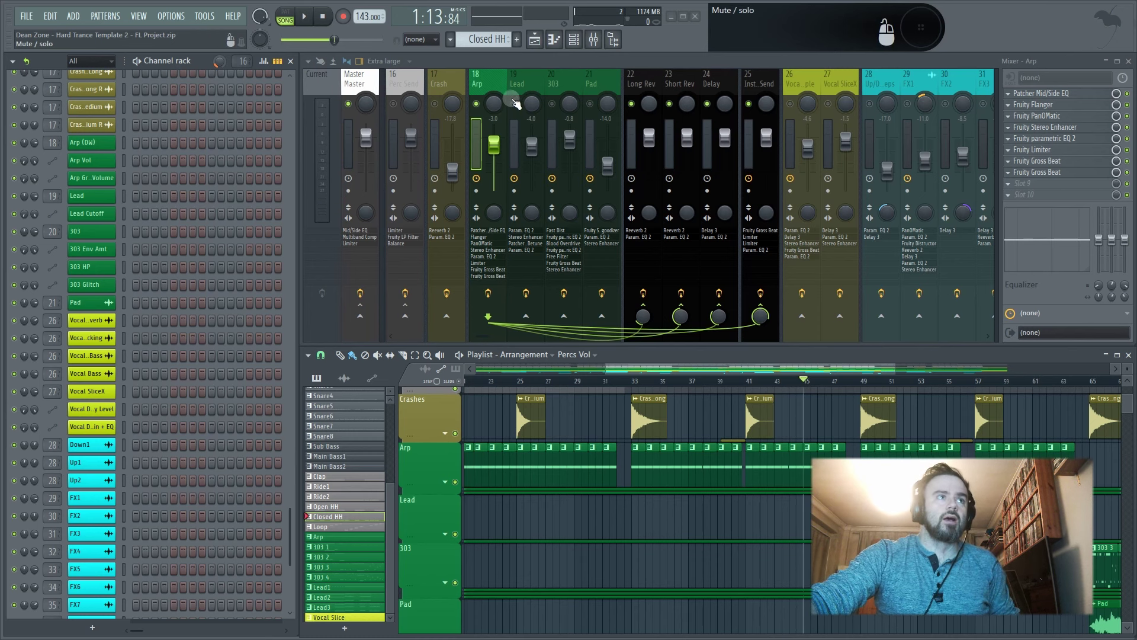
- Open the Patcher Mid/Side EQ on the Arp track and move its window to reveal the effect slots
click(1031, 93)
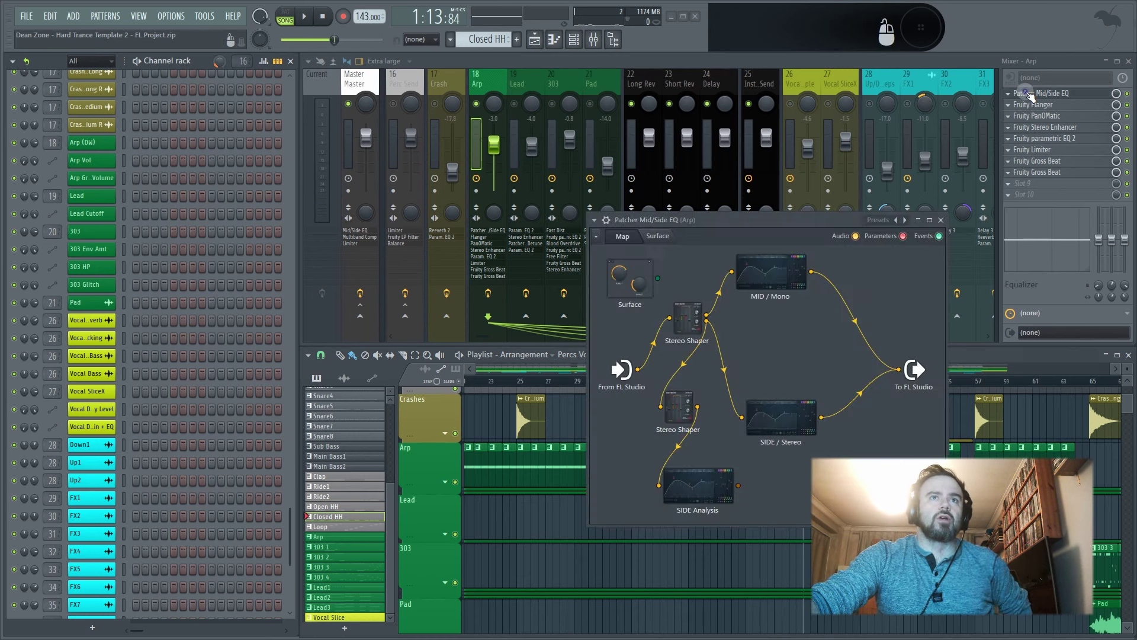
drag(752, 217, 646, 183)
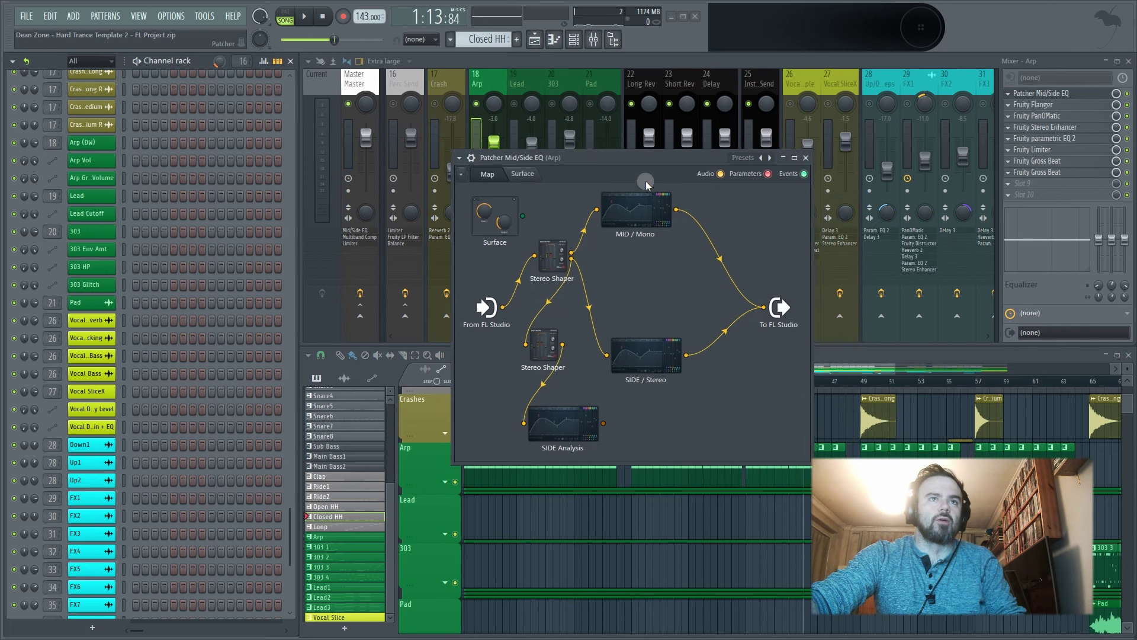
- Inspect the MID / Mono and SIDE / Stereo EQs inside the Arp's Patcher, and audition the arp with Patcher Mid/Side EQ bypassed
click(643, 212)
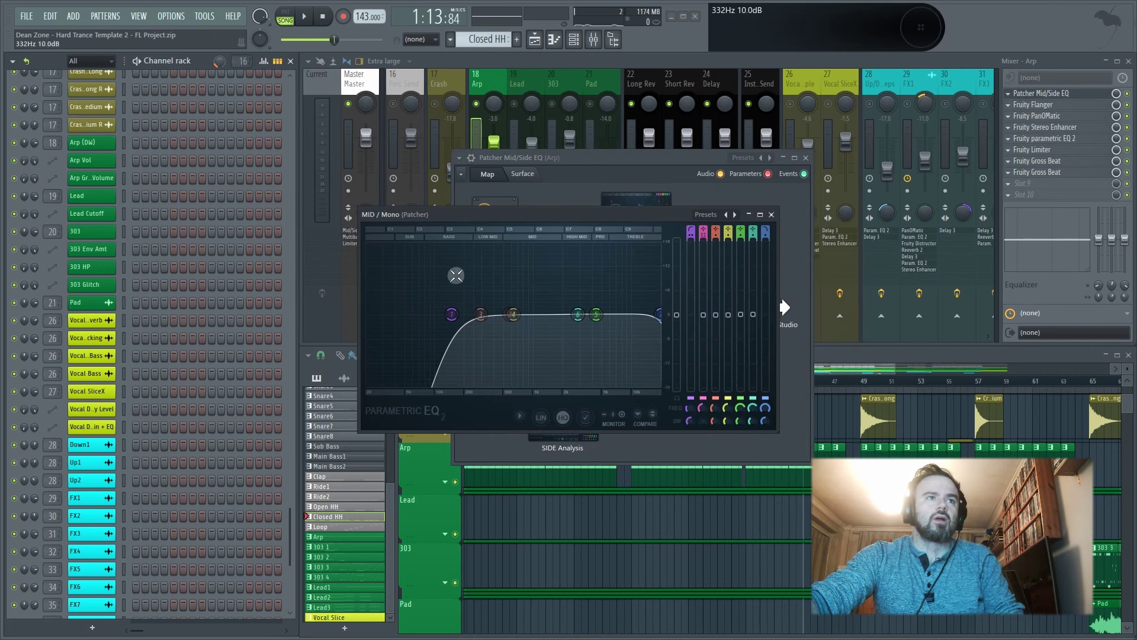
click(771, 214)
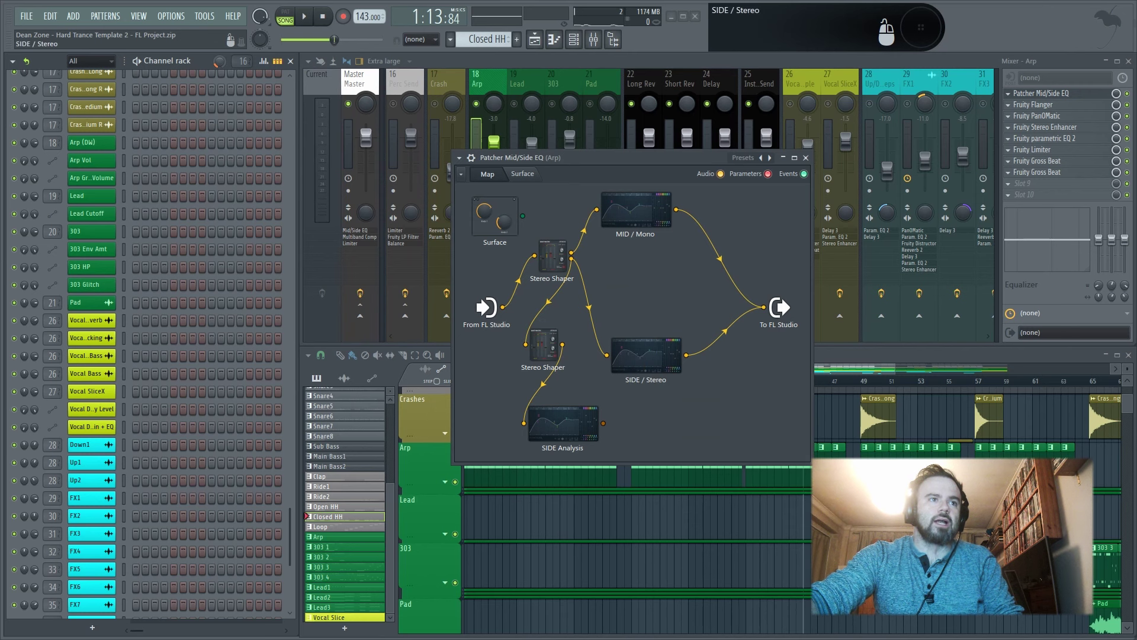
click(635, 357)
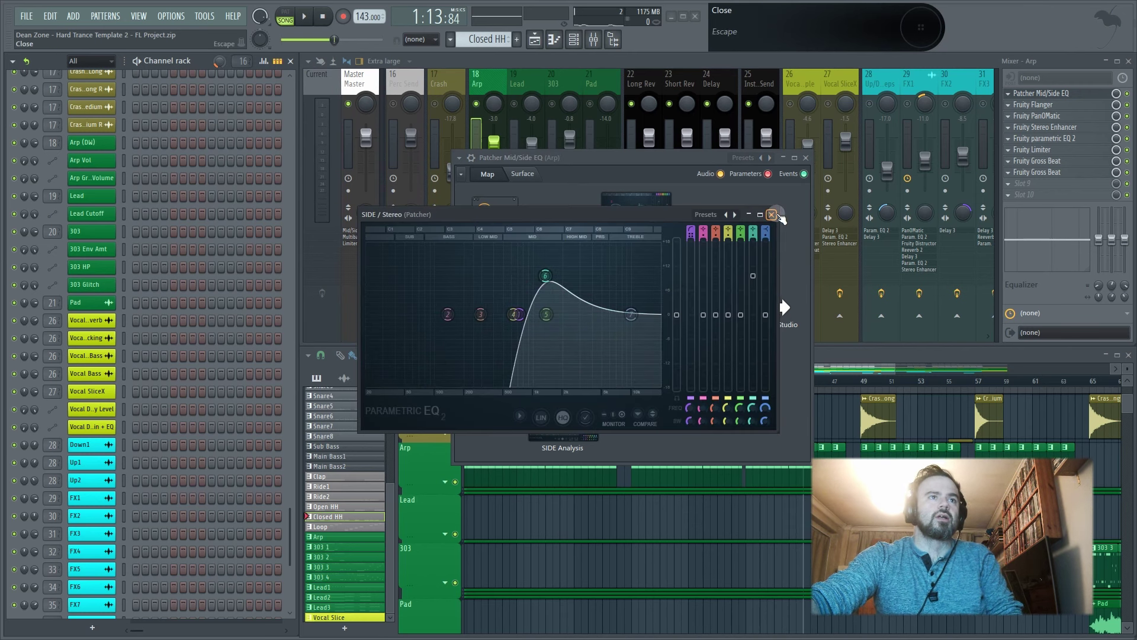
click(773, 215)
click(806, 158)
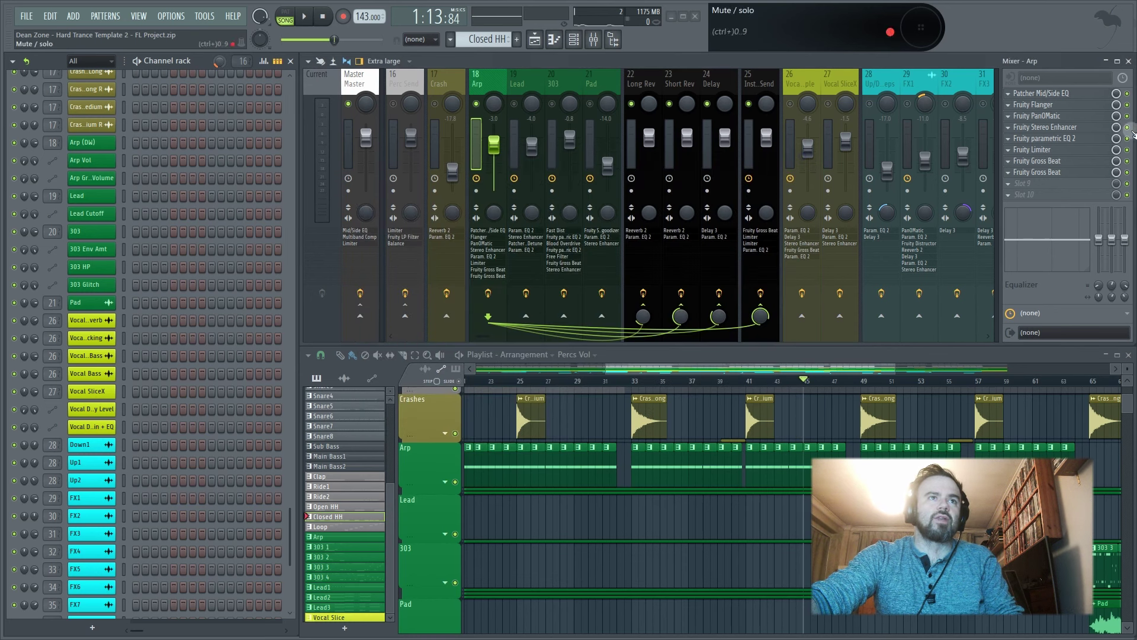
key(space)
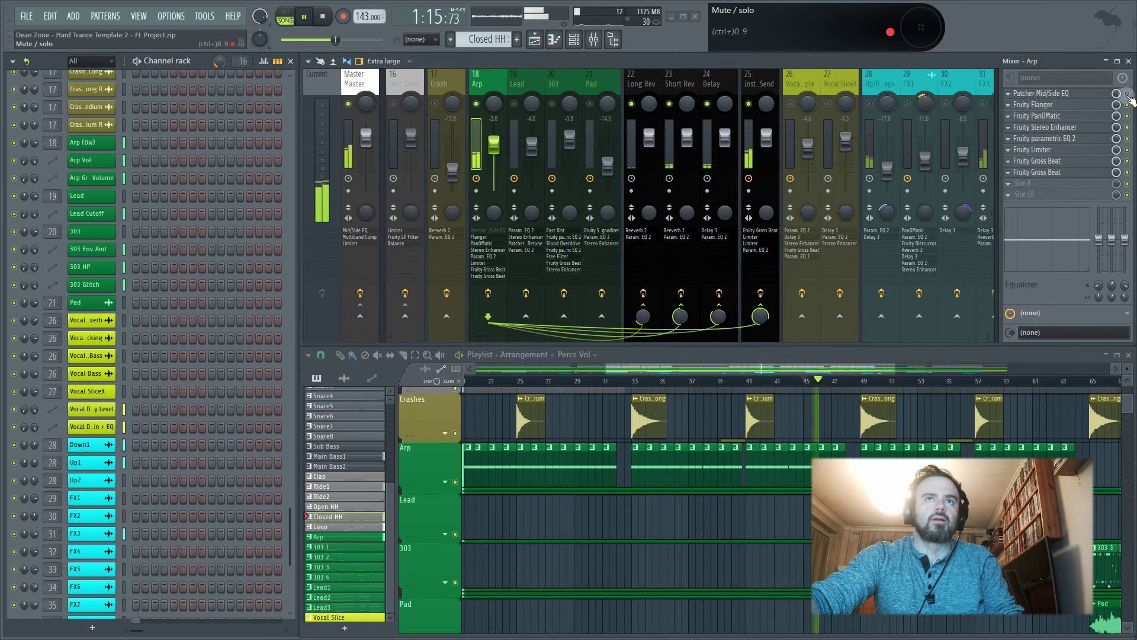
key(space)
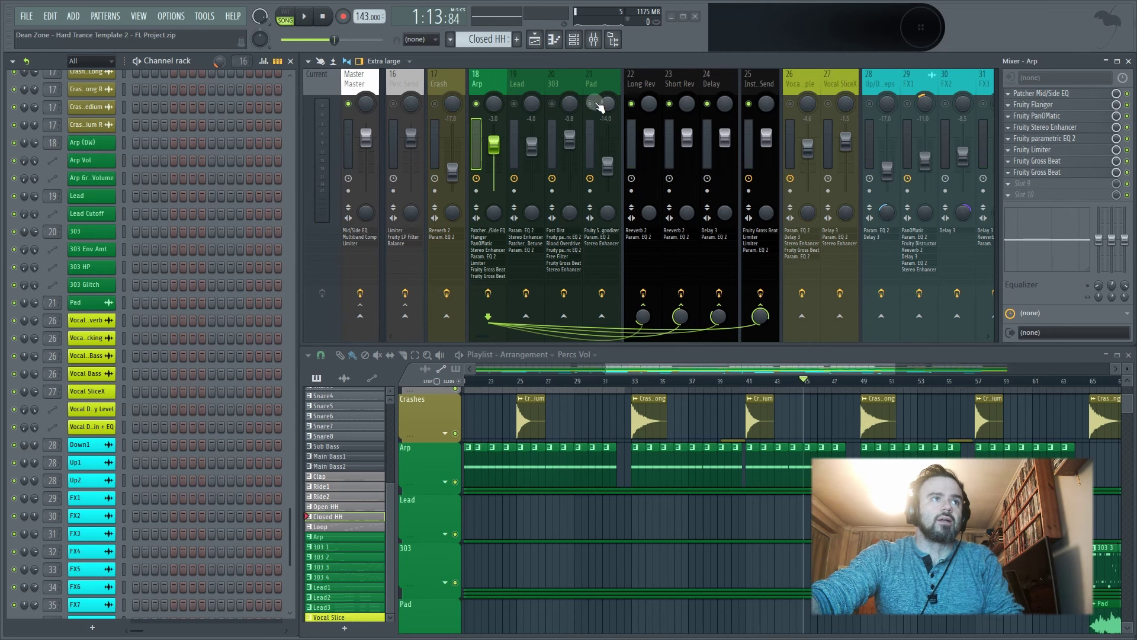
- Inspect the Arp track's Fruity PanOMatic and Fruity Stereo Enhancer while auditioning the arp, including with the Stereo Enhancer bypassed
click(1044, 110)
click(1045, 116)
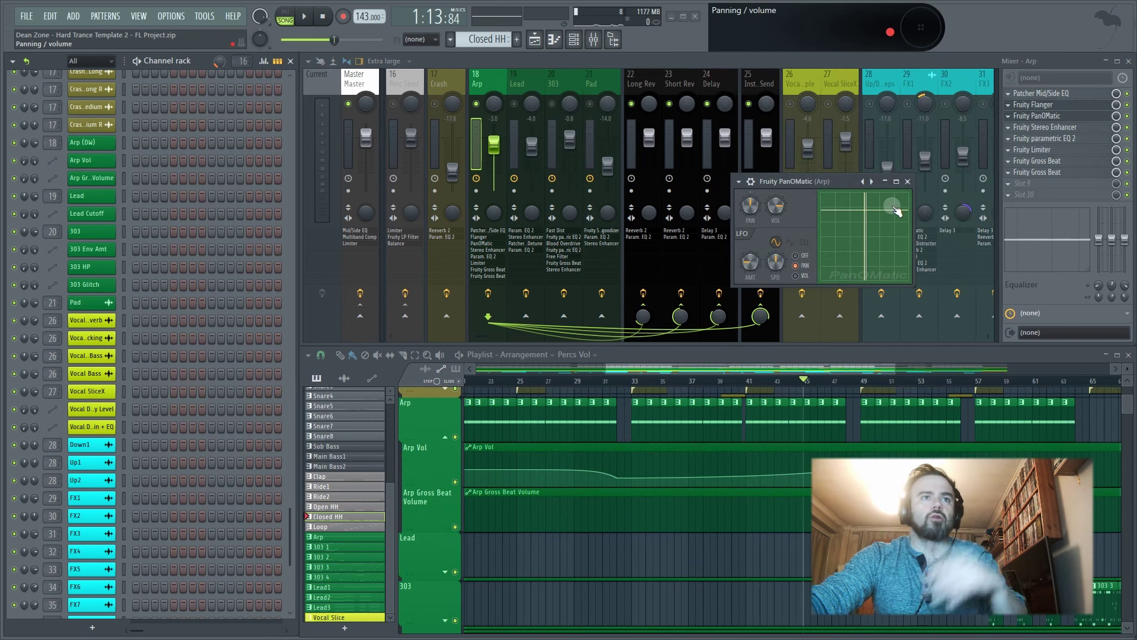
key(space)
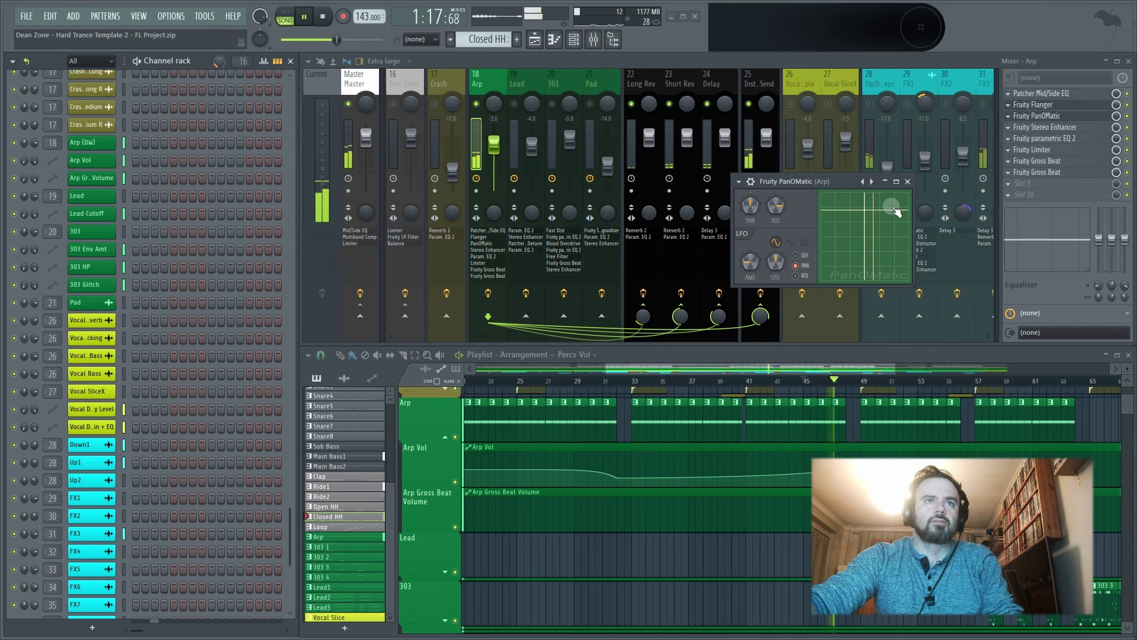
key(space)
click(1047, 128)
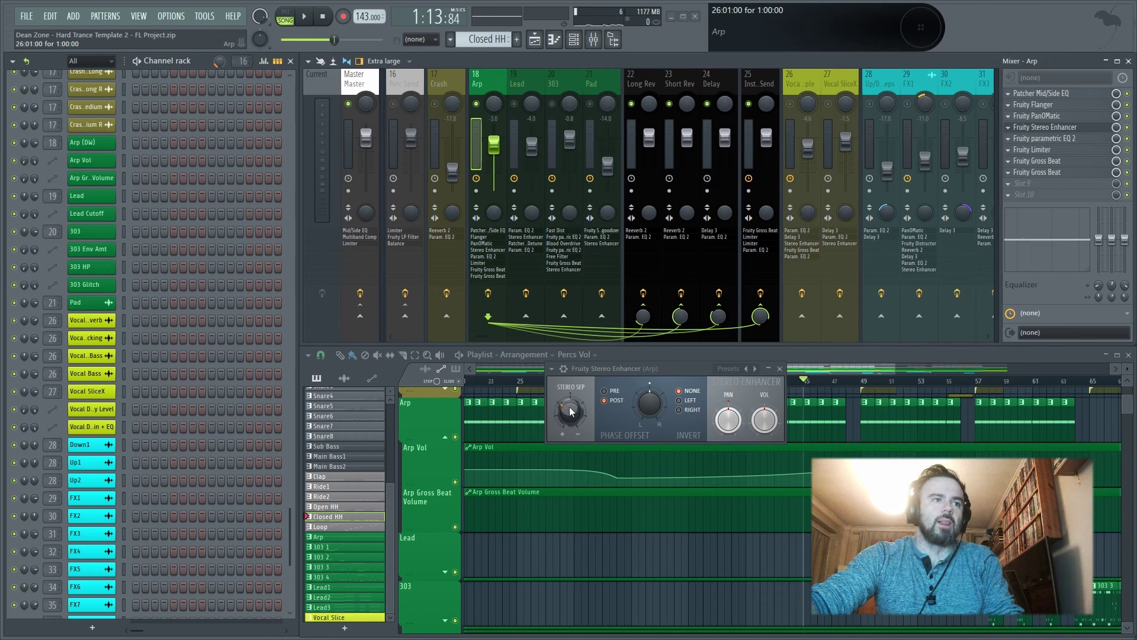
key(space)
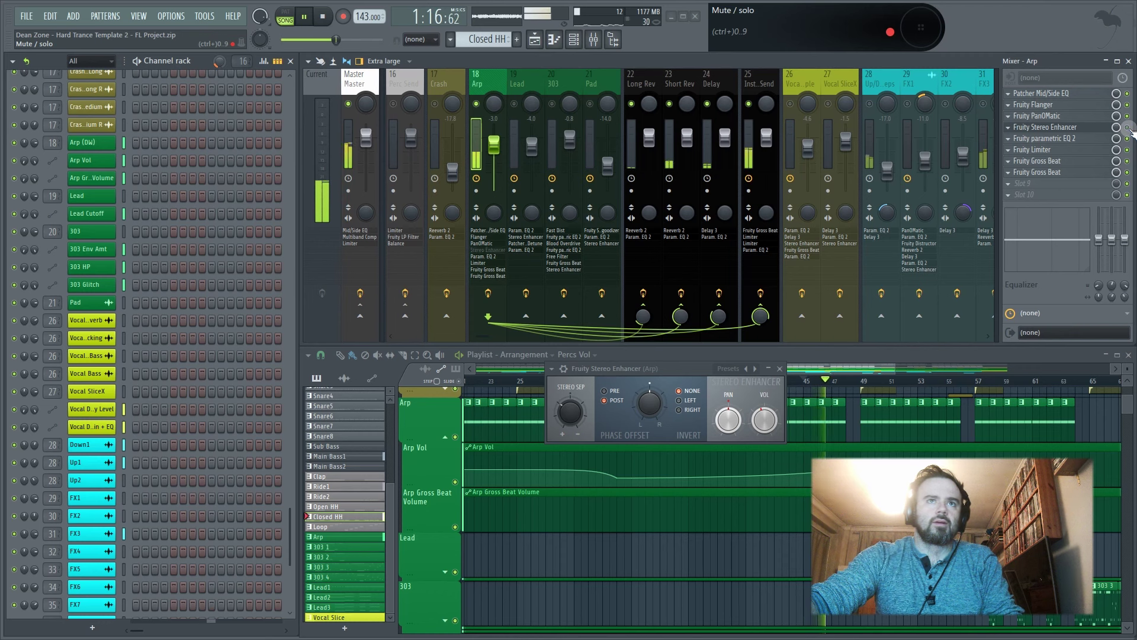
- Open the Arp track's Fruity parametric EQ 2 and compare the arp with the EQ bypassed and enabled
click(1080, 140)
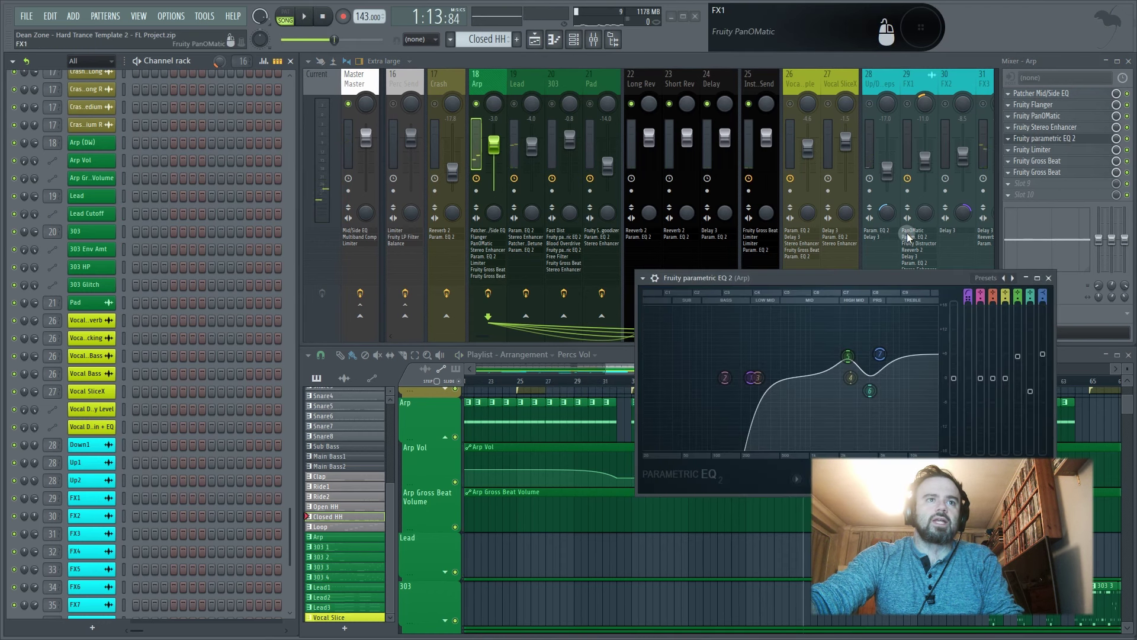
key(space)
click(1128, 142)
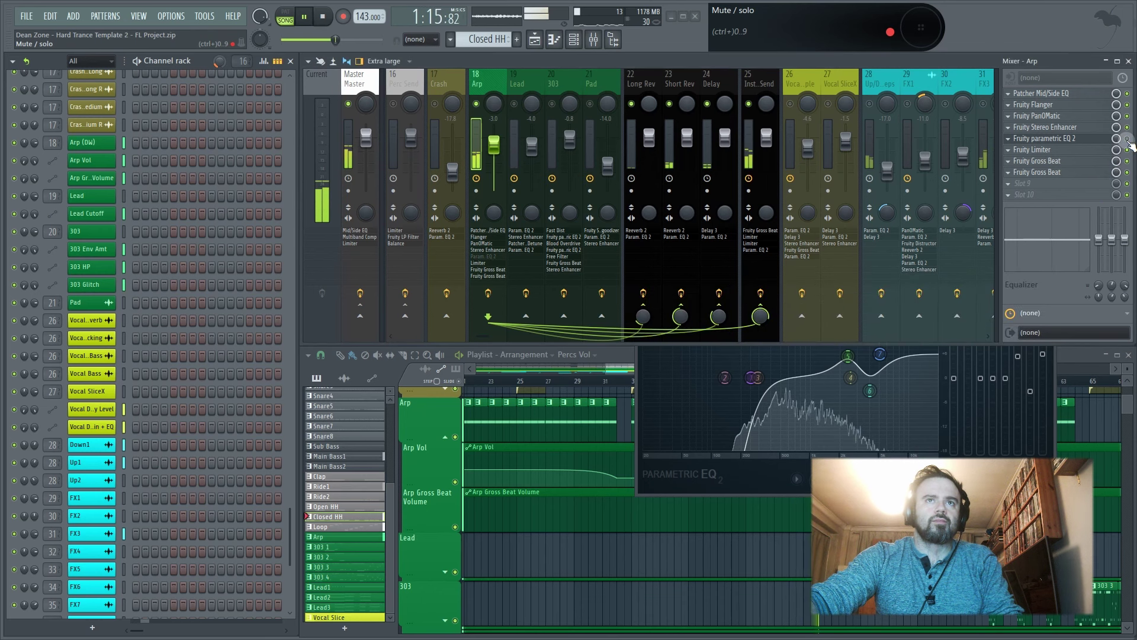
key(space)
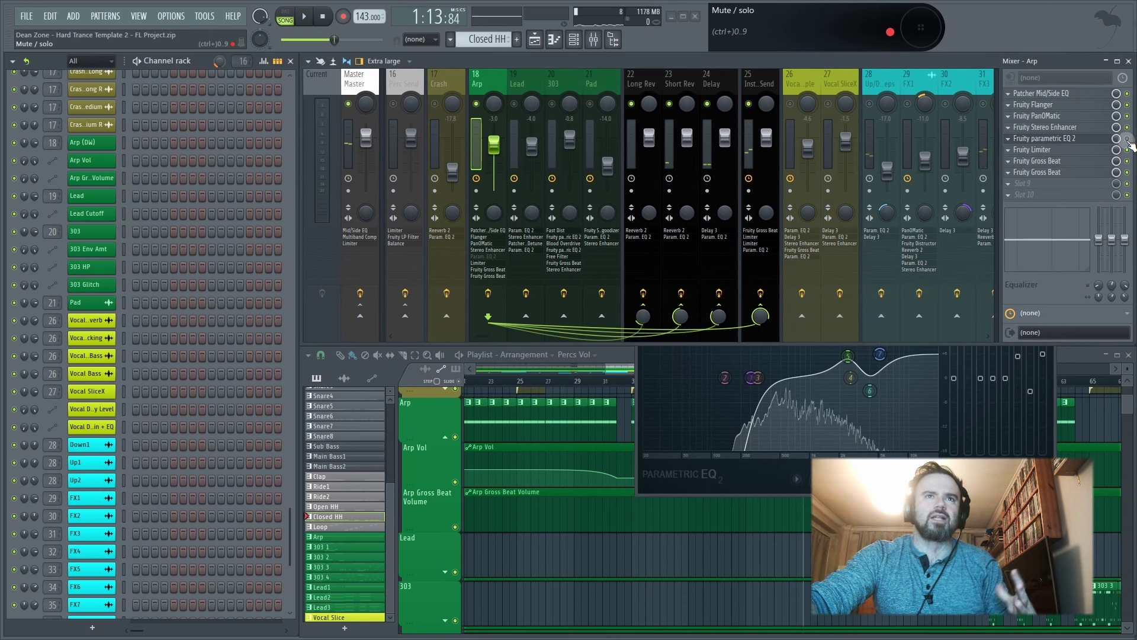
key(space)
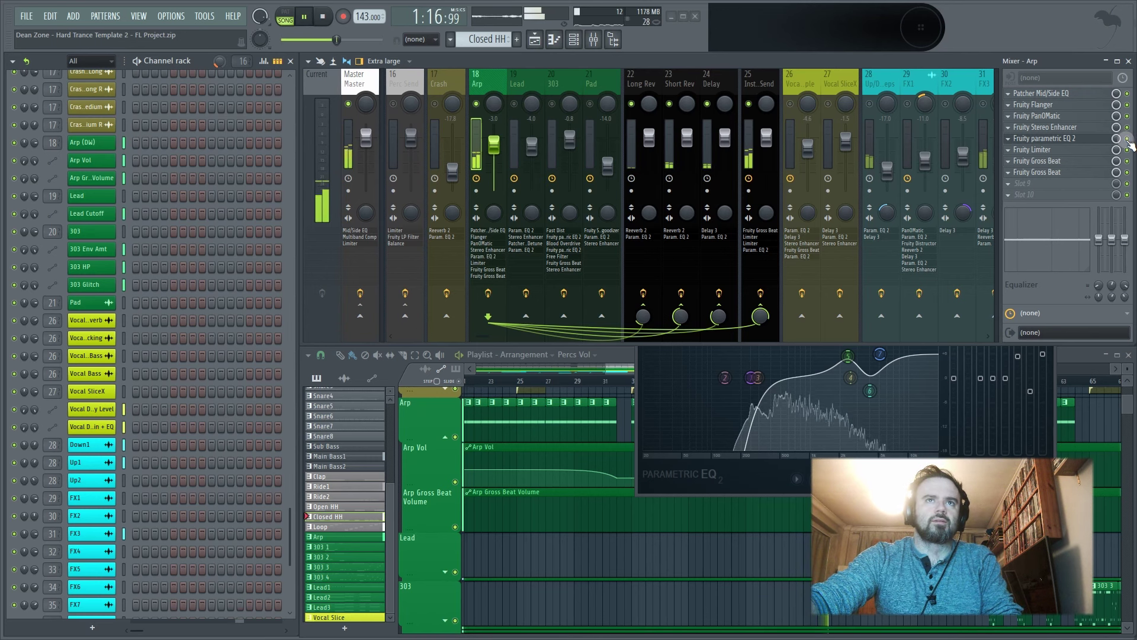
key(space)
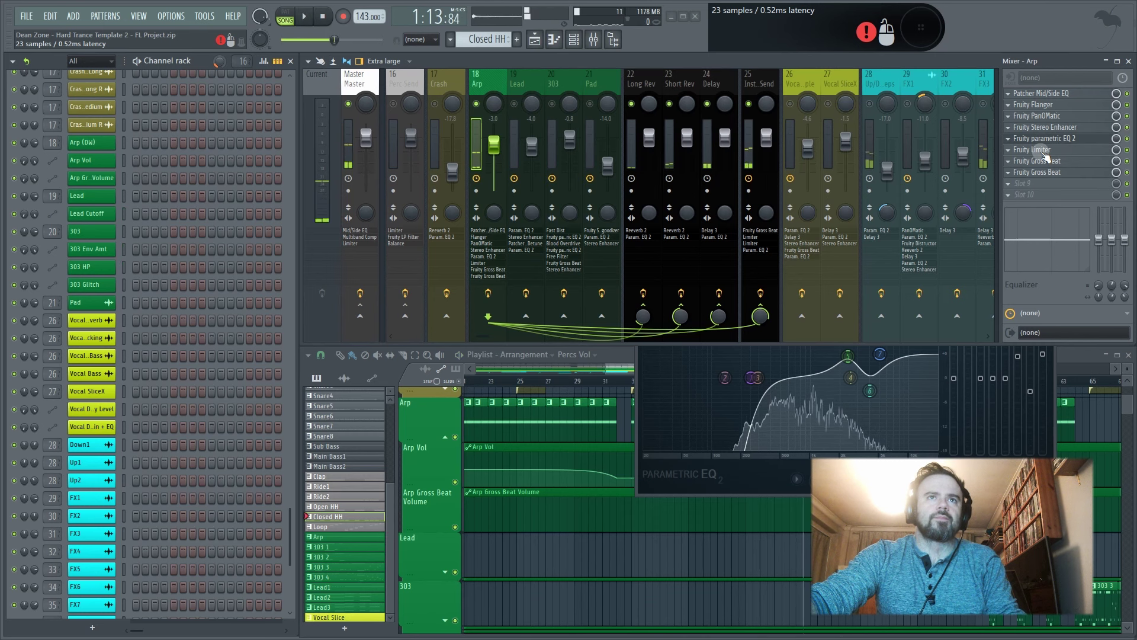
- Open the Arp track's Fruity Limiter, watch it while the arp plays, and close the limiter and EQ windows
click(1038, 149)
key(space)
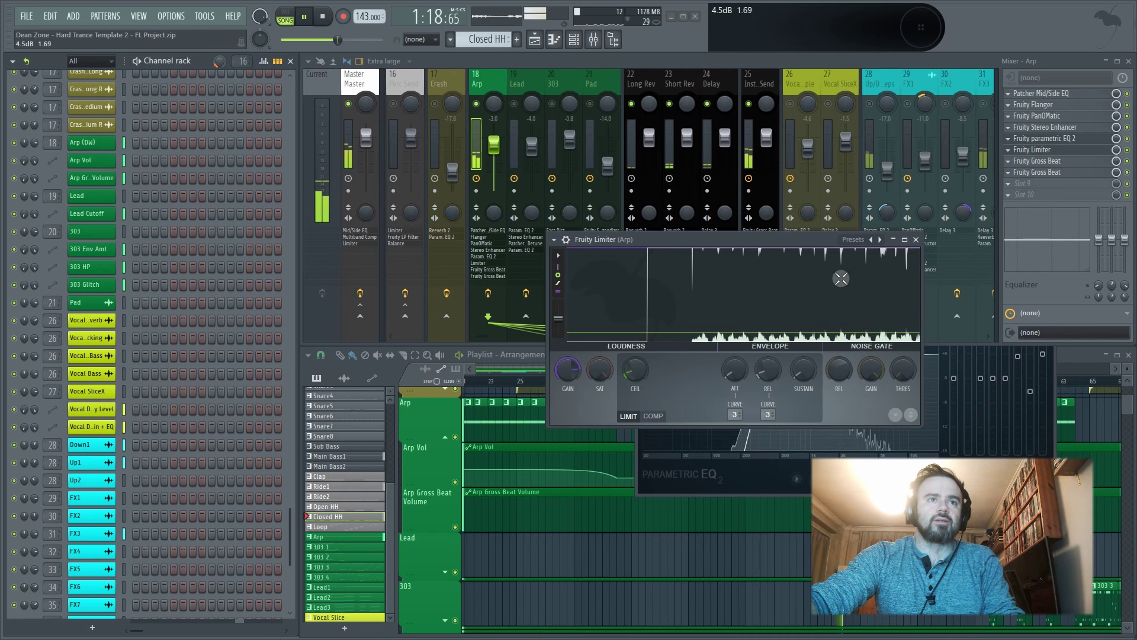
key(space)
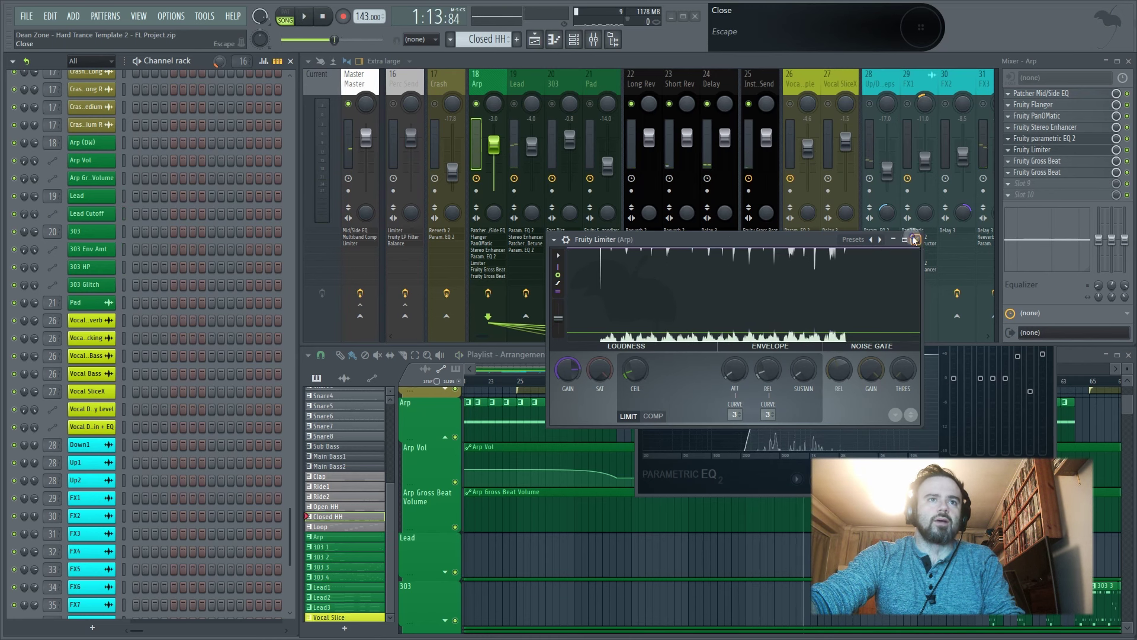
click(916, 239)
click(1037, 139)
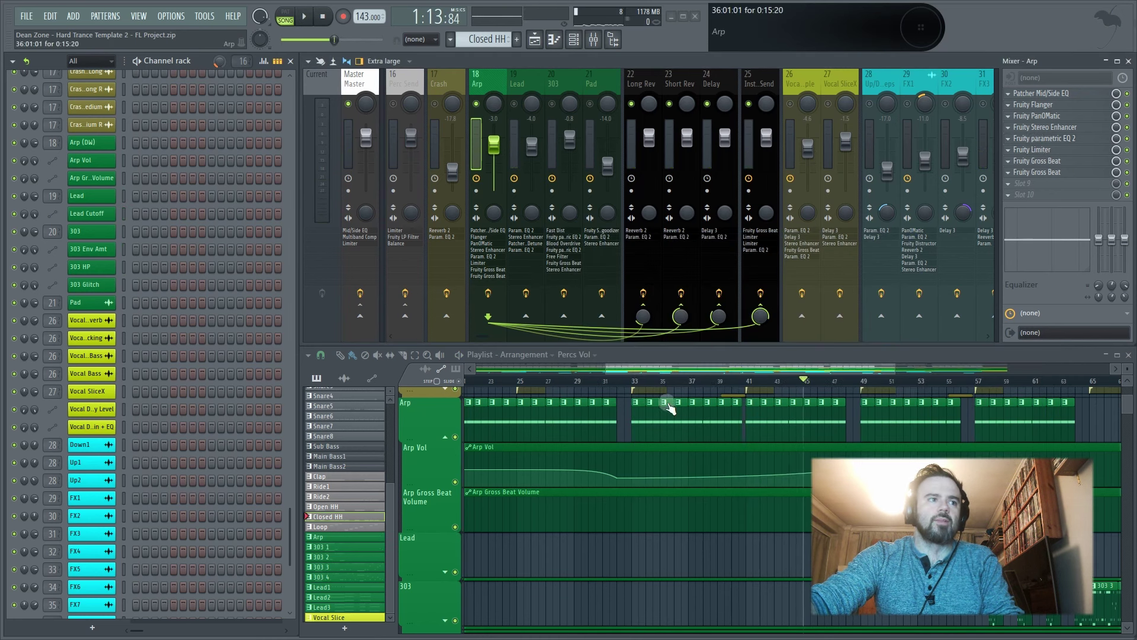
- Inspect the Sidechain volume envelope in the Arp track's first Fruity Gross Beat and close the plugin
scroll(656, 542, down, 3)
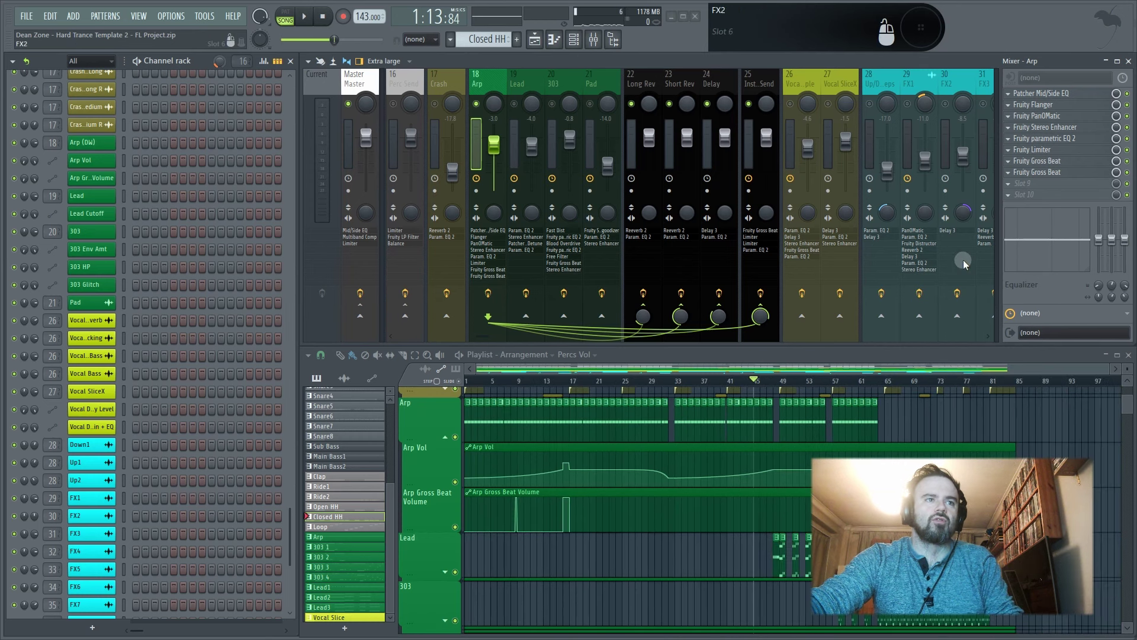
click(1036, 160)
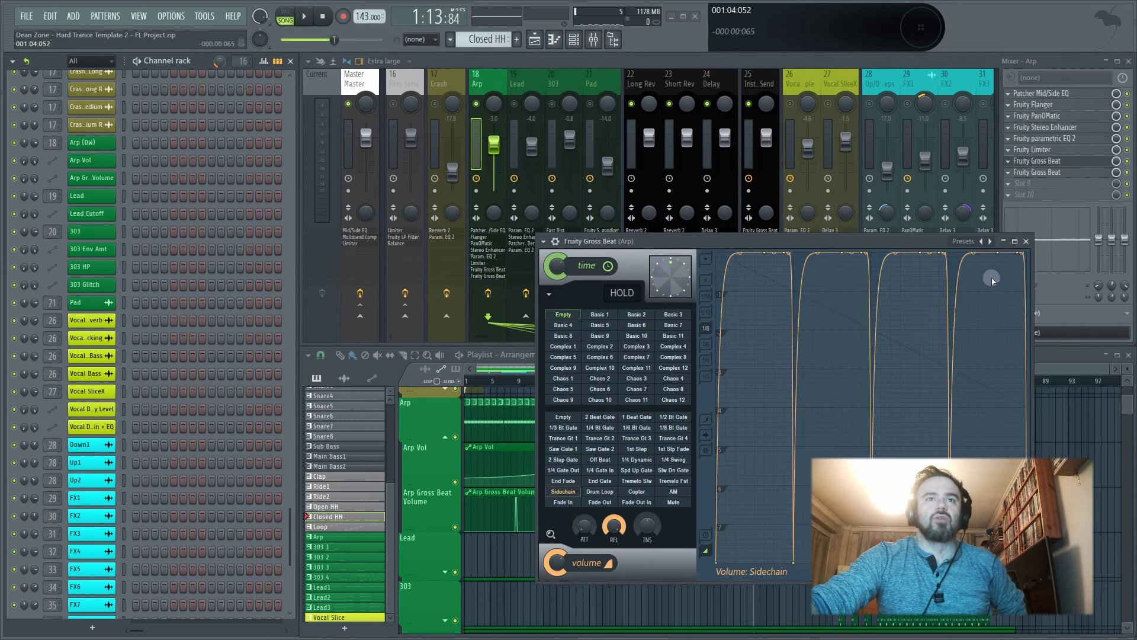
click(1026, 241)
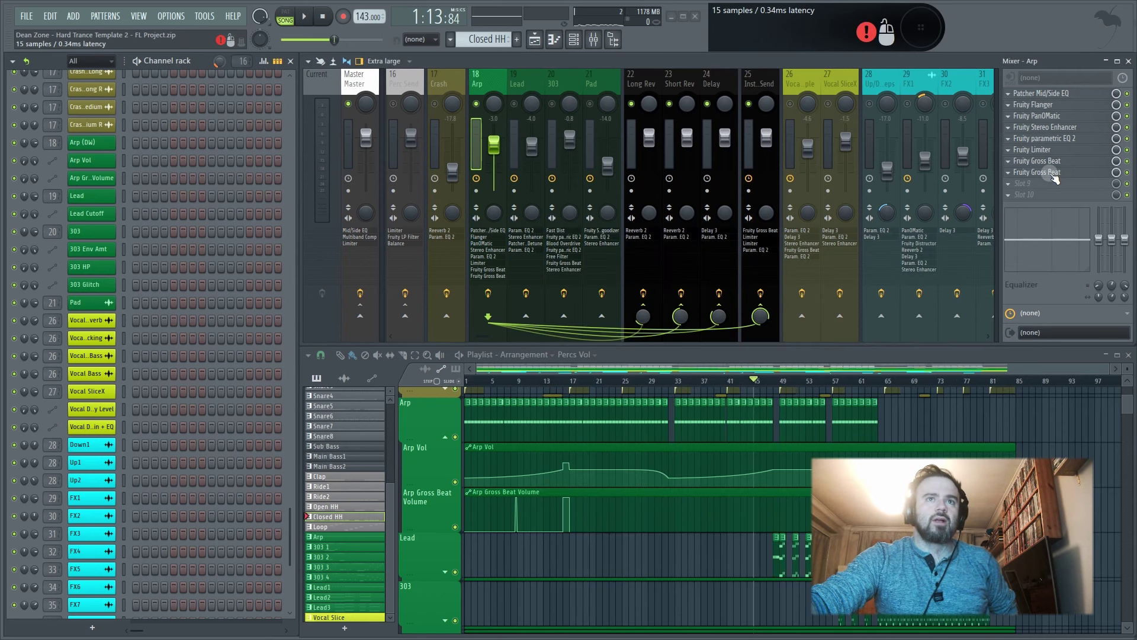
- Play the arp from bar 8 and inspect the Trance Gt 1 volume pattern in the second Fruity Gross Beat
click(514, 384)
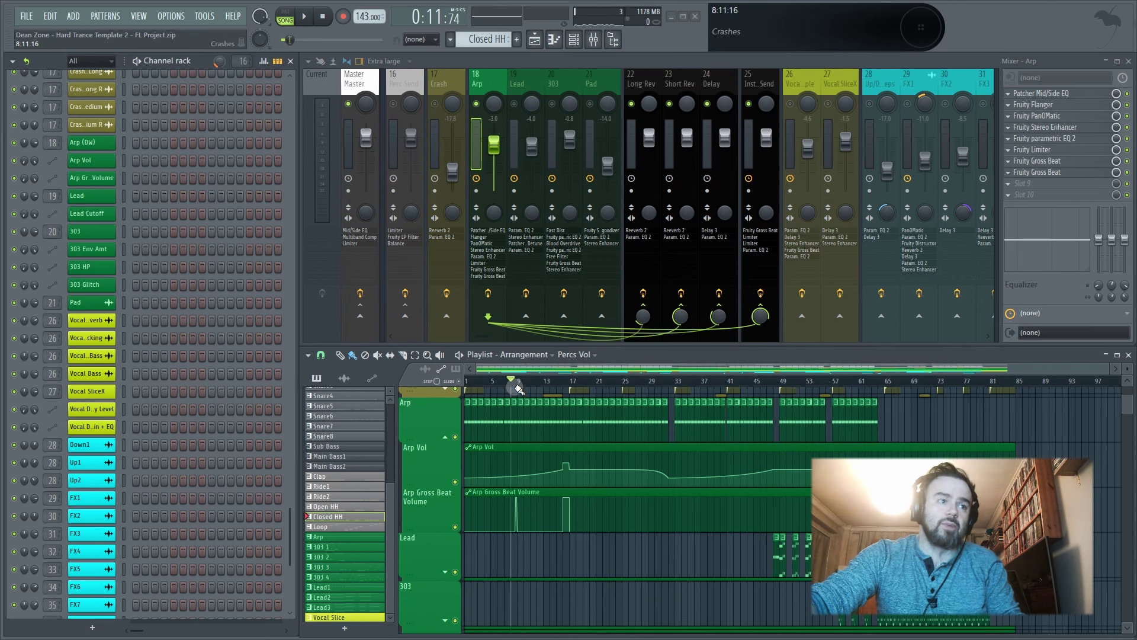
key(space)
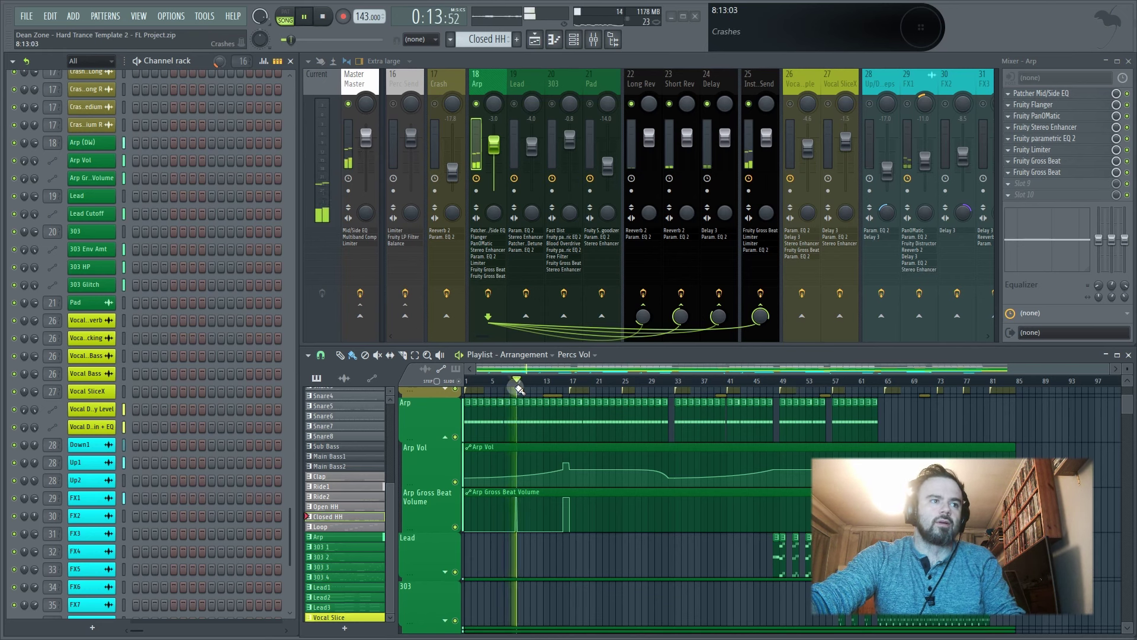
click(1042, 172)
key(space)
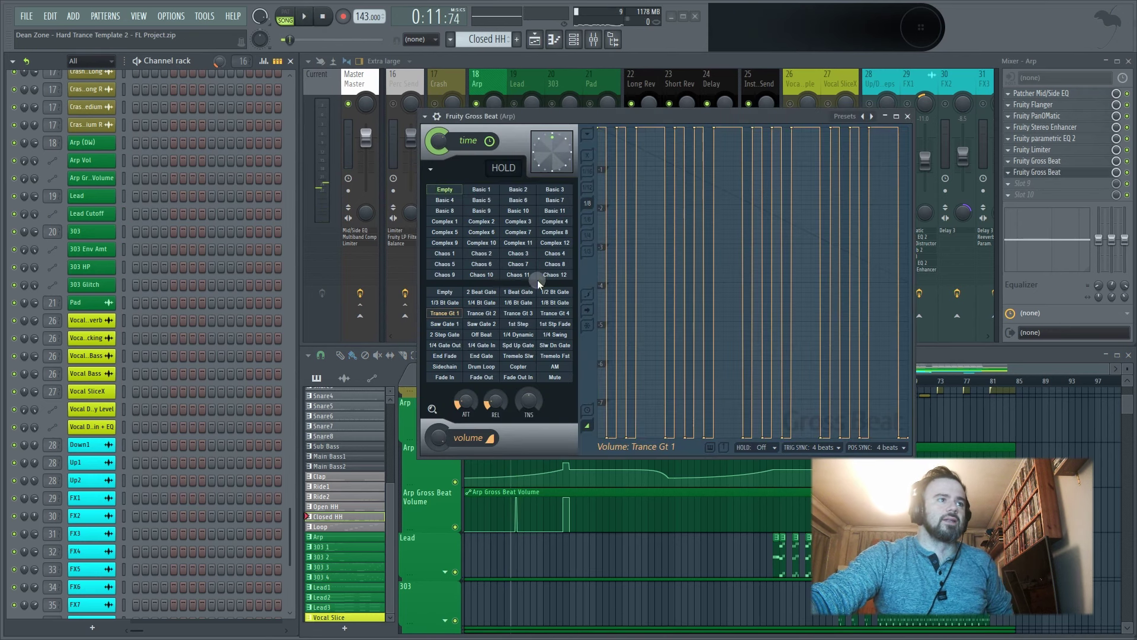
click(908, 117)
- Audition the soloed arp from bar 16, where the Arp Gross Beat Volume automation rises, and stop playback
click(563, 386)
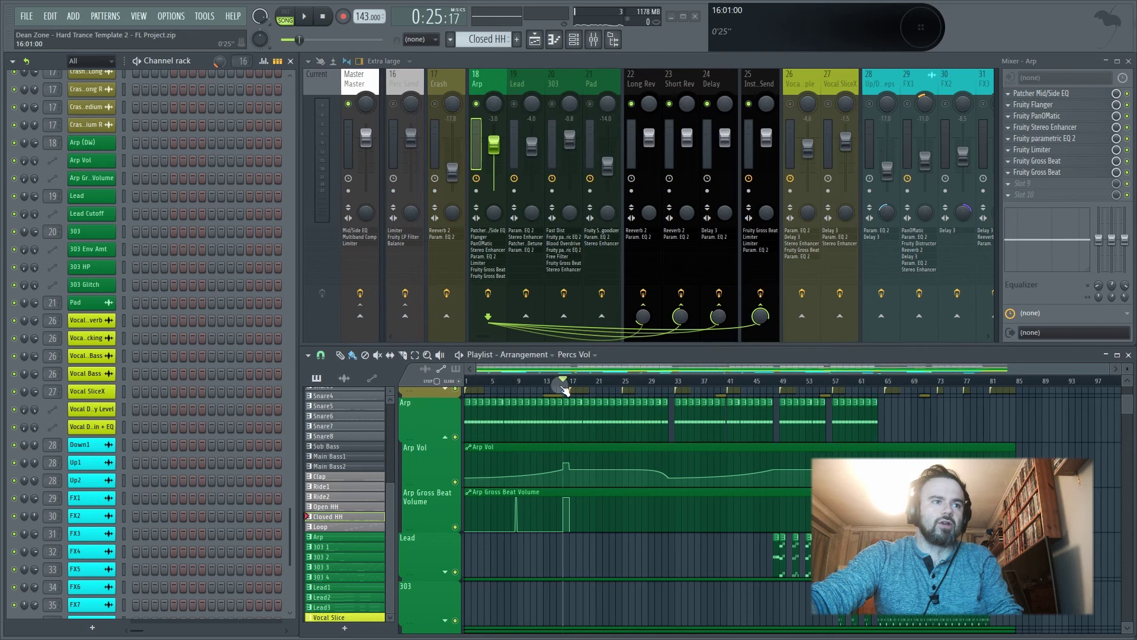
key(space)
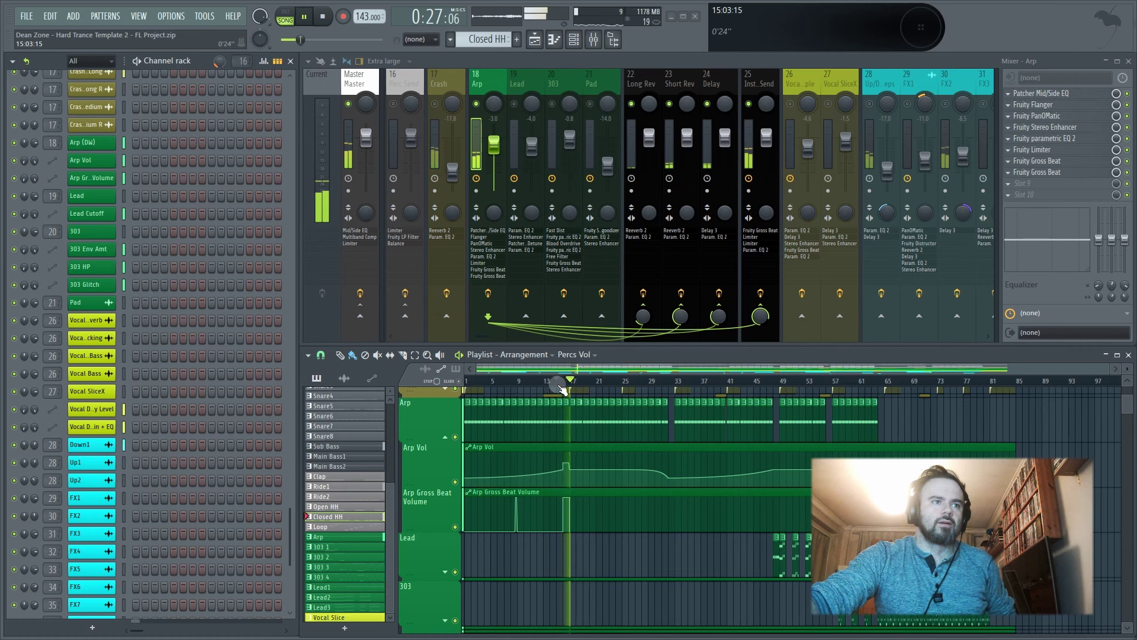
key(space)
- Unsolo the Arp so all mixer tracks are active, and play the full mix from bar 15
click(557, 388)
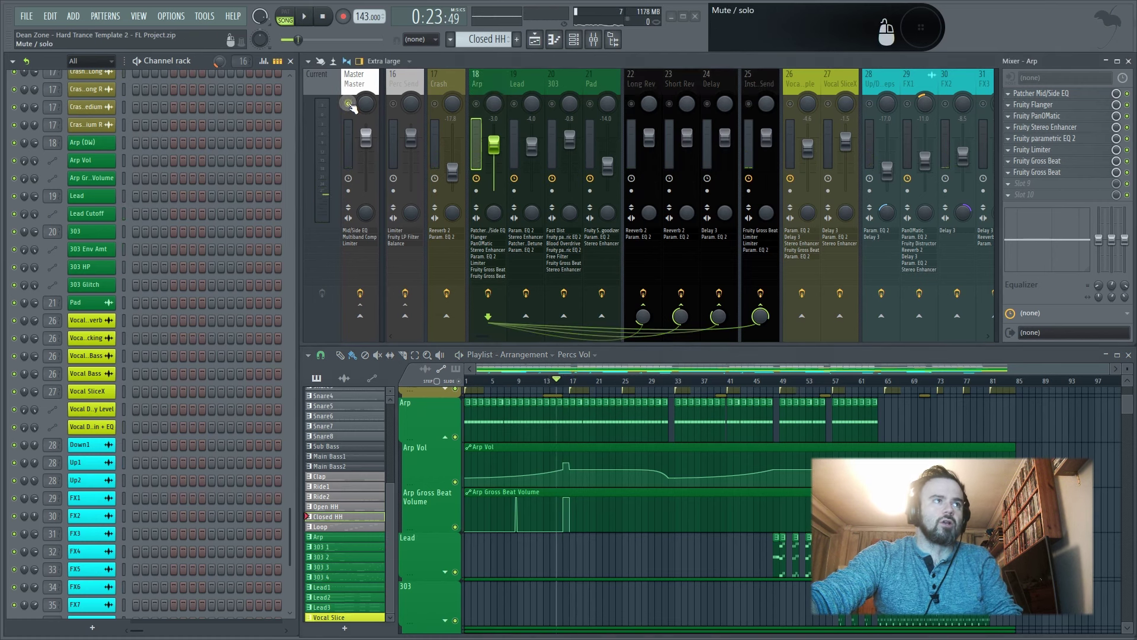
click(350, 104)
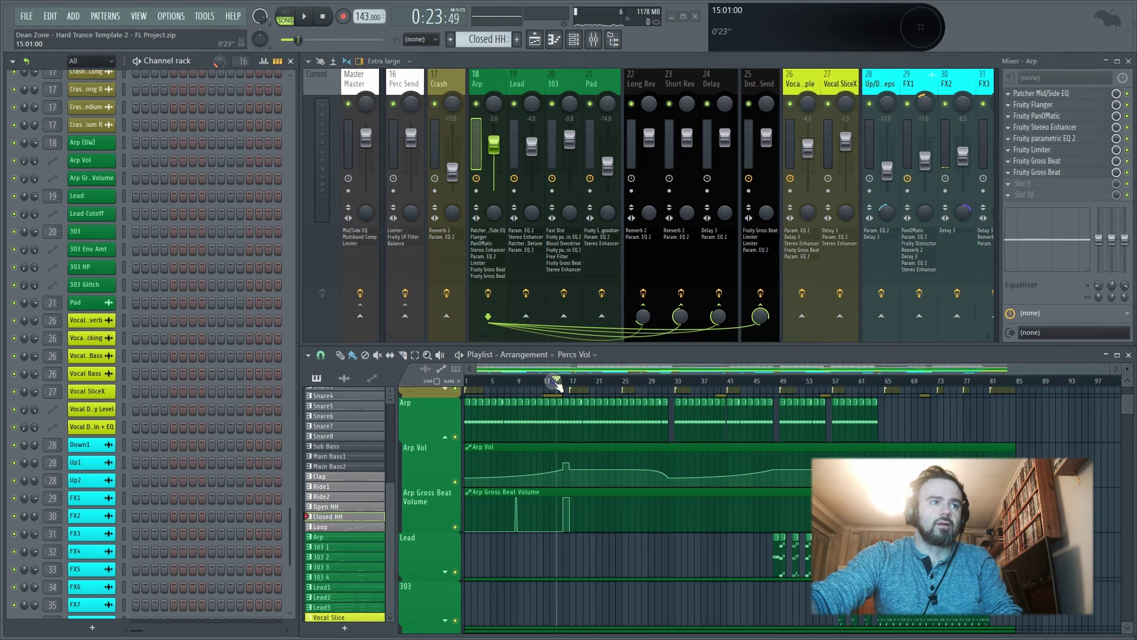
key(space)
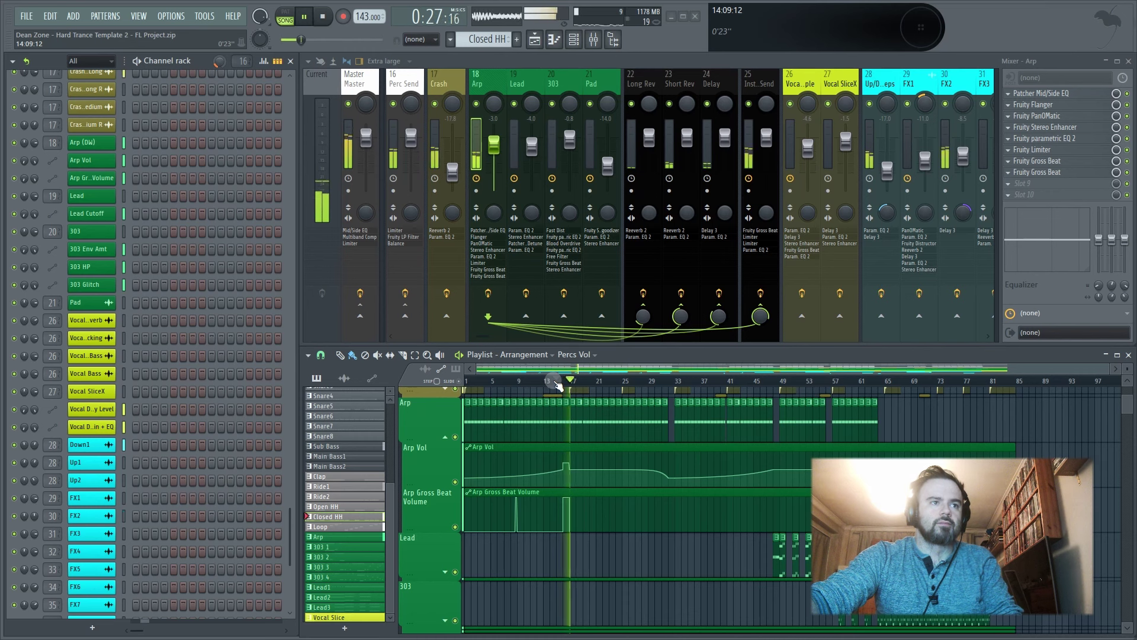
key(space)
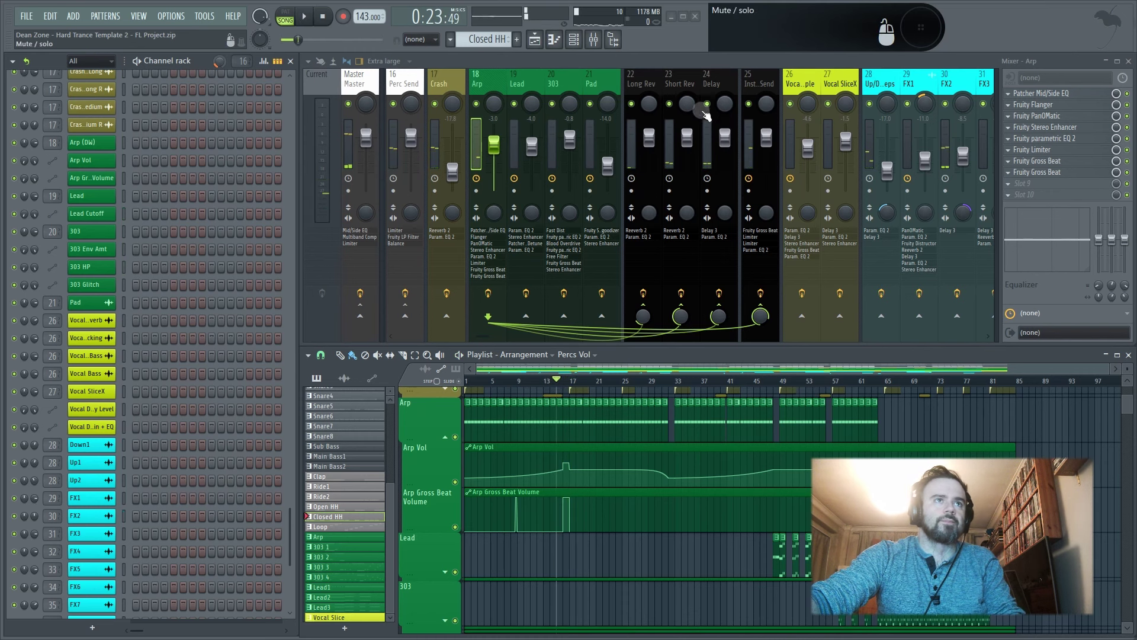
- Select the Lead mixer track, open the Lead channel's Toxic Biohazard synth, and move its window clear of the mixer
click(524, 77)
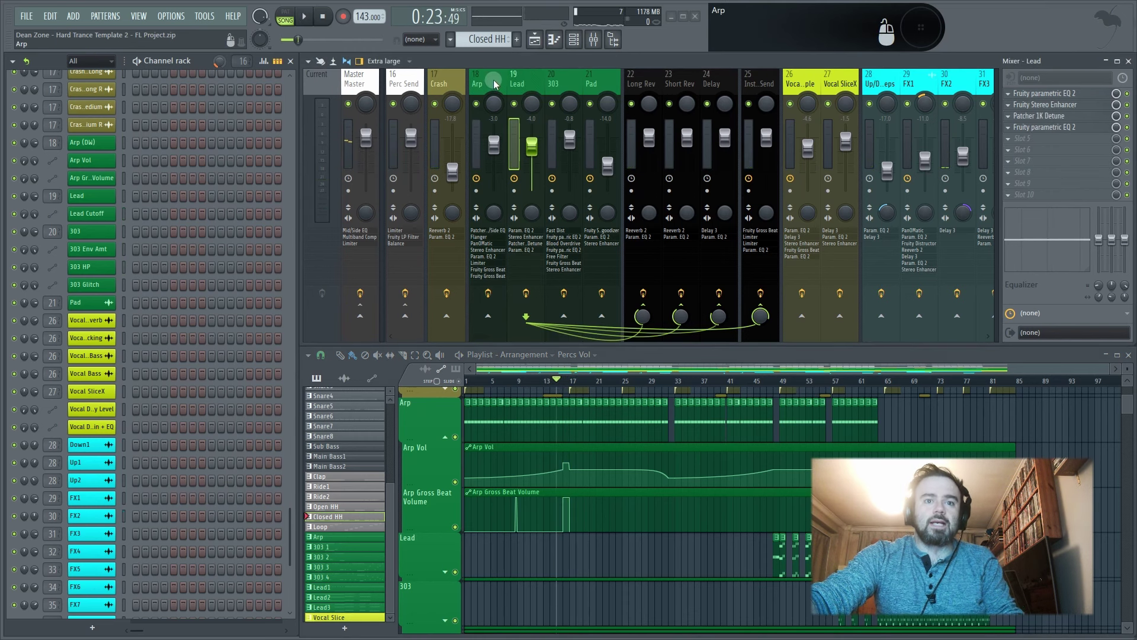
click(91, 196)
drag(520, 124, 515, 120)
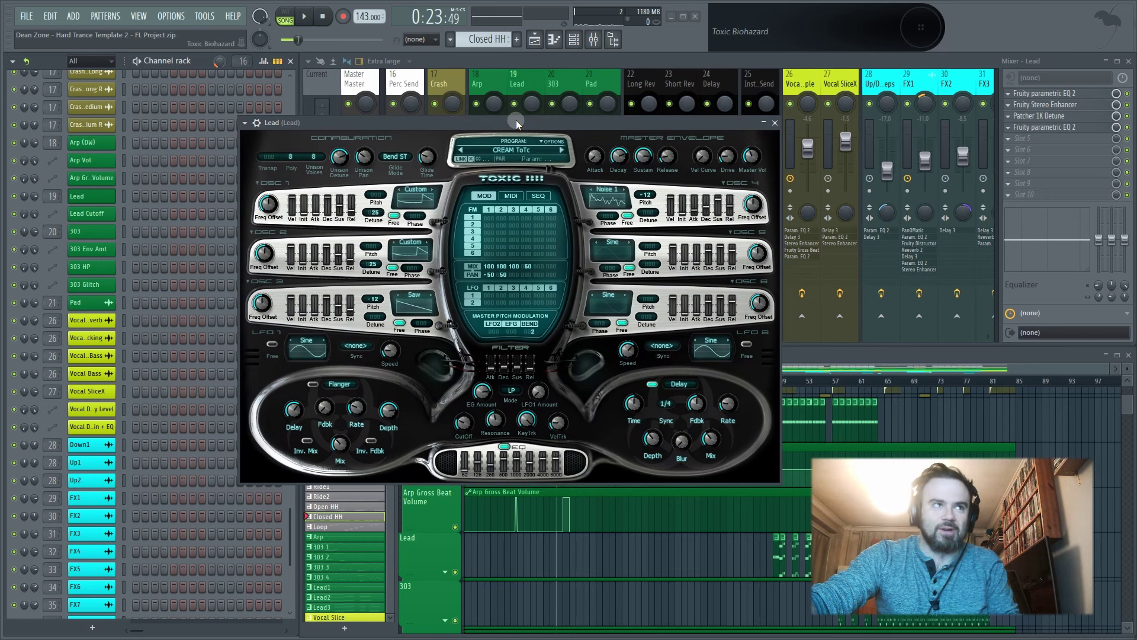
drag(518, 120, 336, 123)
- Audition the Lead part in the playlist from bar 49 with the other instrument tracks muted, and stop playback
scroll(743, 465, down, 3)
scroll(983, 433, right, 3)
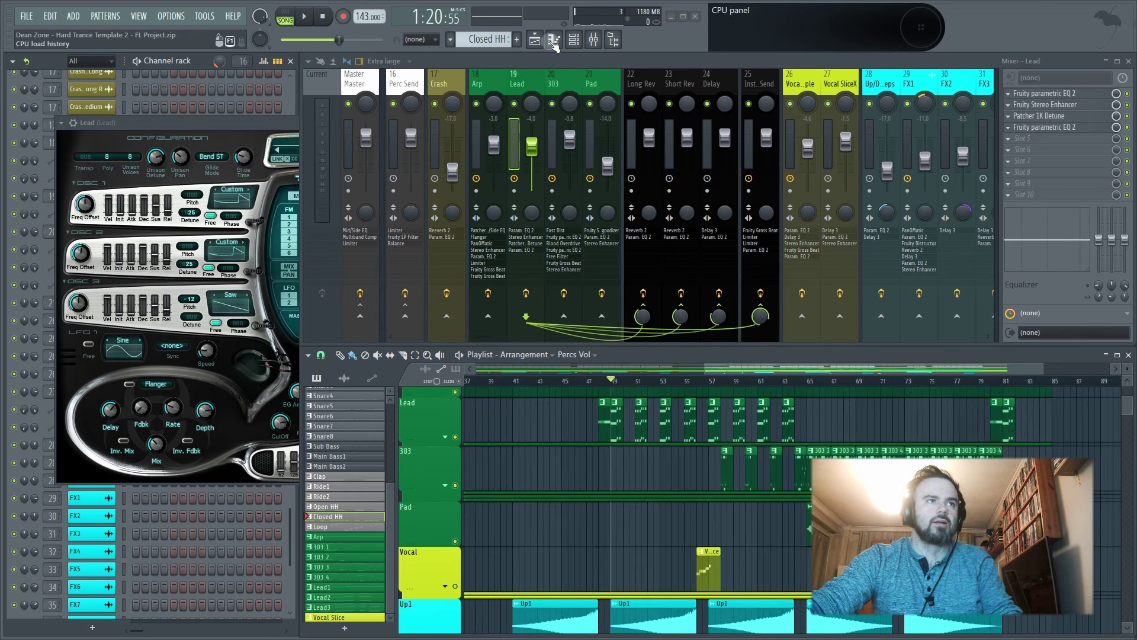
key(space)
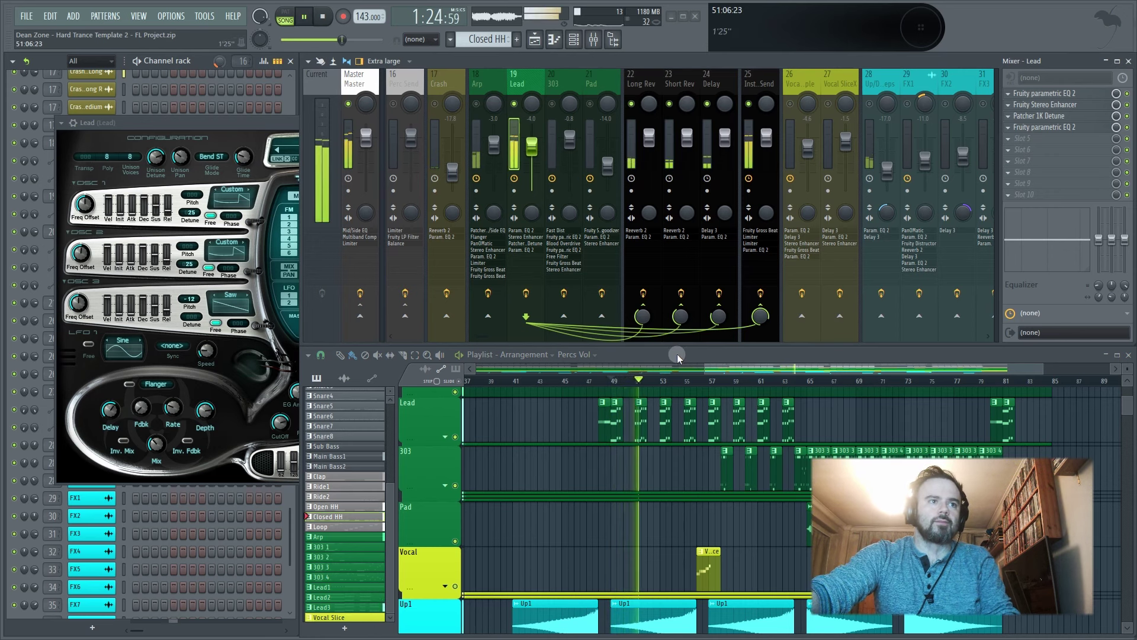
key(space)
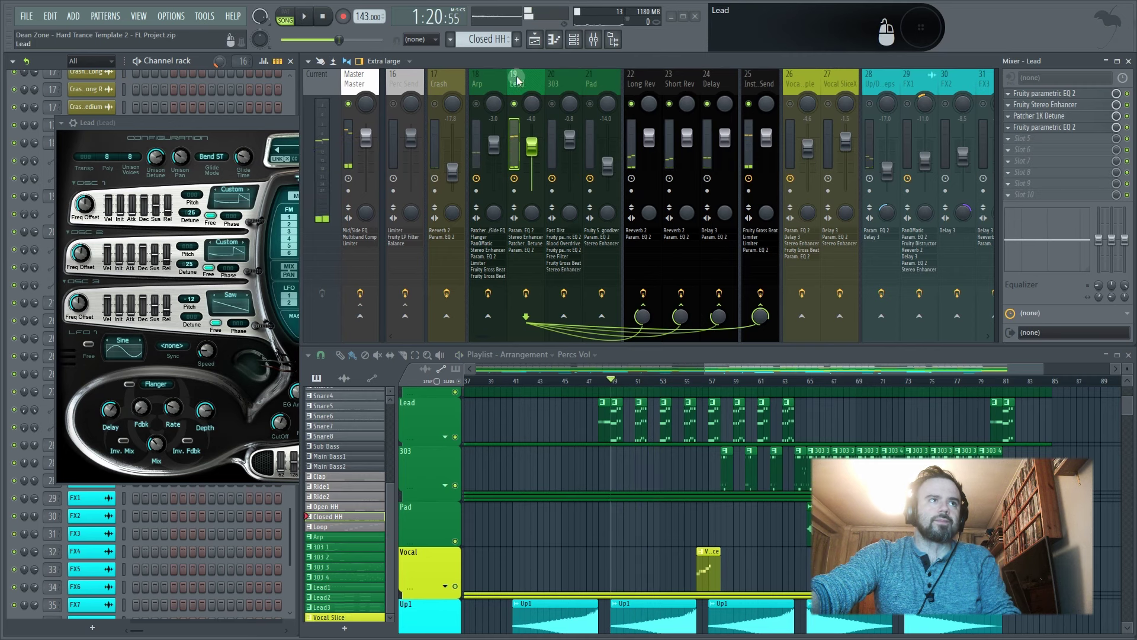
- Inspect the Lead track's first Fruity parametric EQ 2 and compare it bypassed and enabled while playing from bar 51
click(1042, 93)
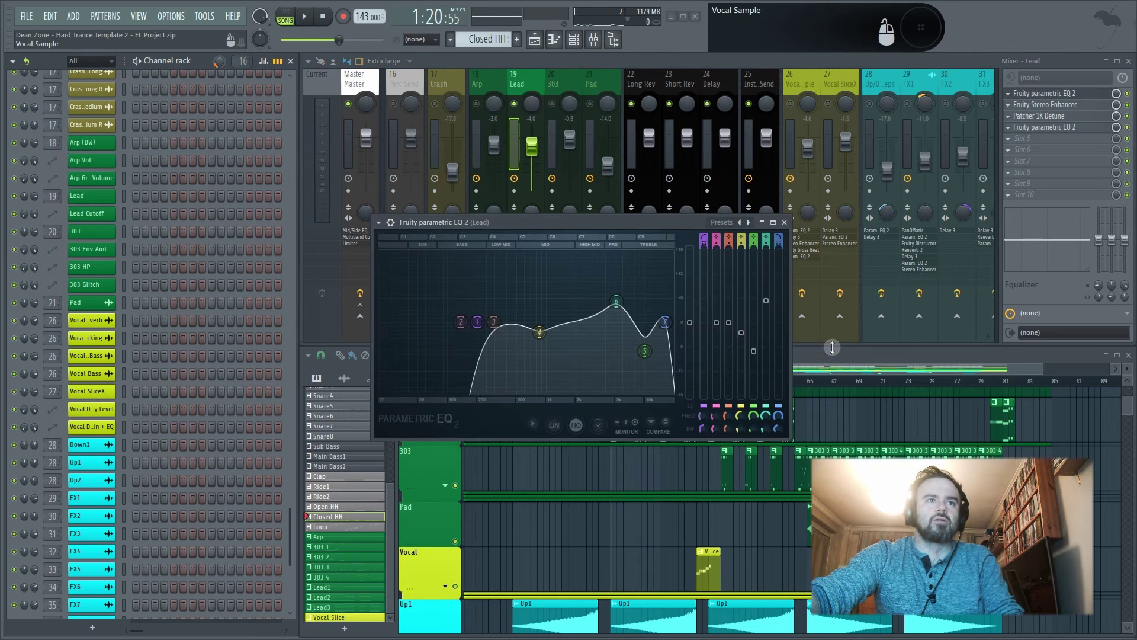
click(834, 355)
click(638, 382)
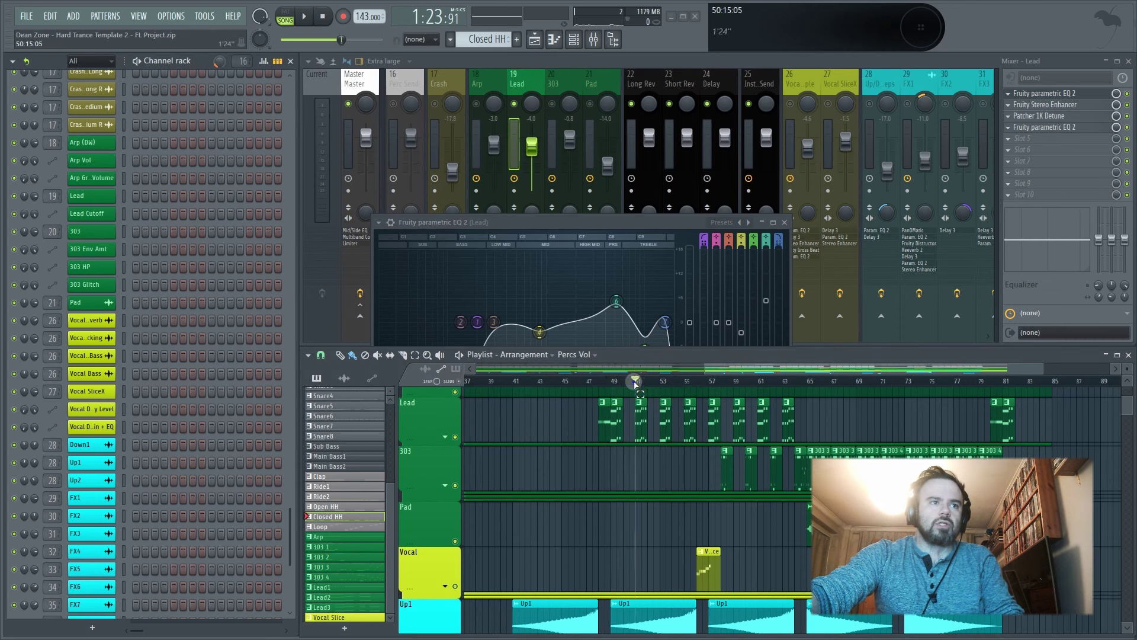
key(space)
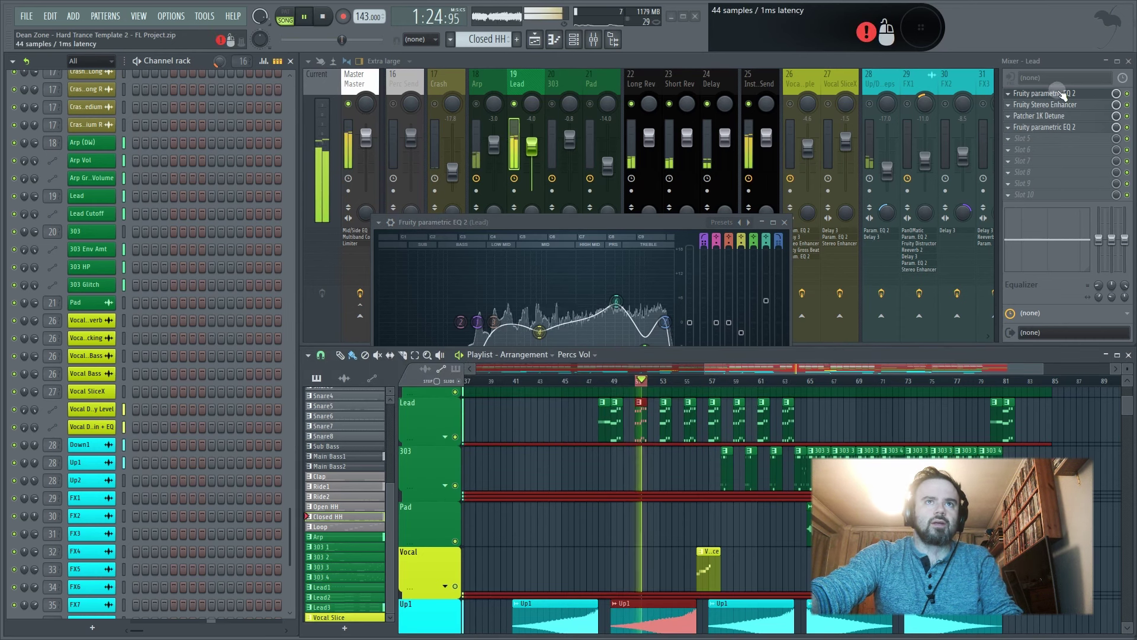
click(1128, 96)
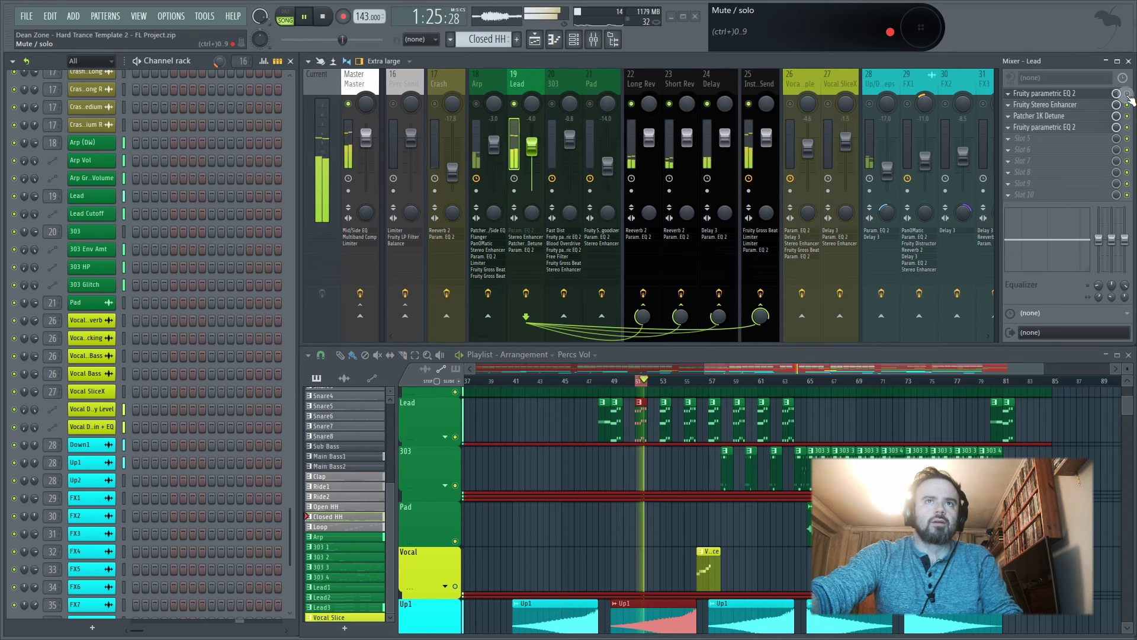
key(space)
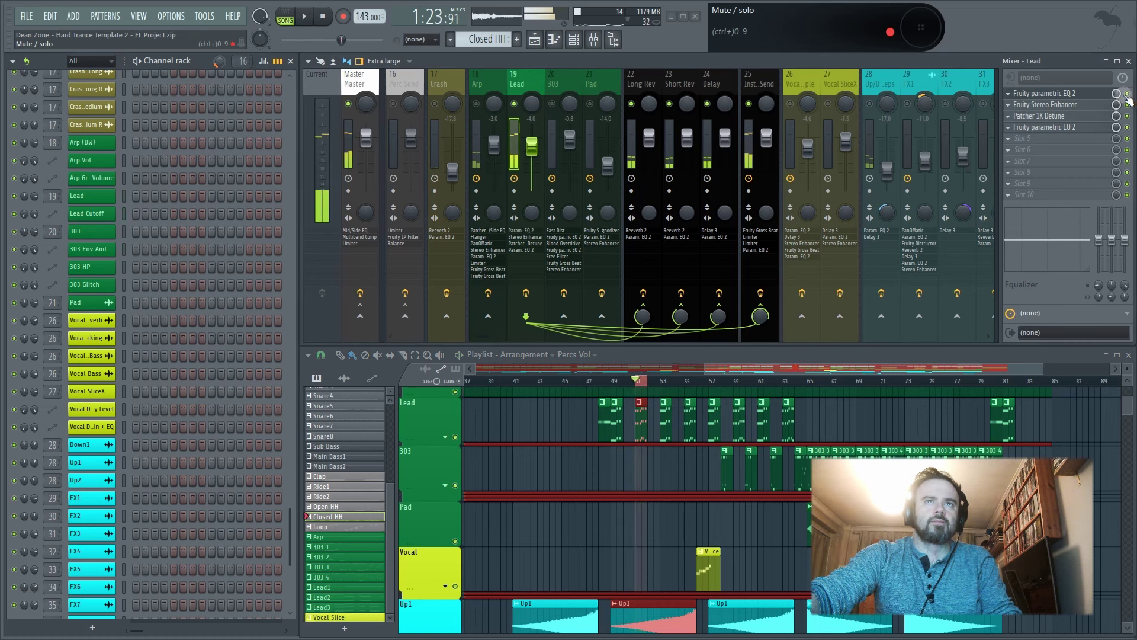
click(1060, 93)
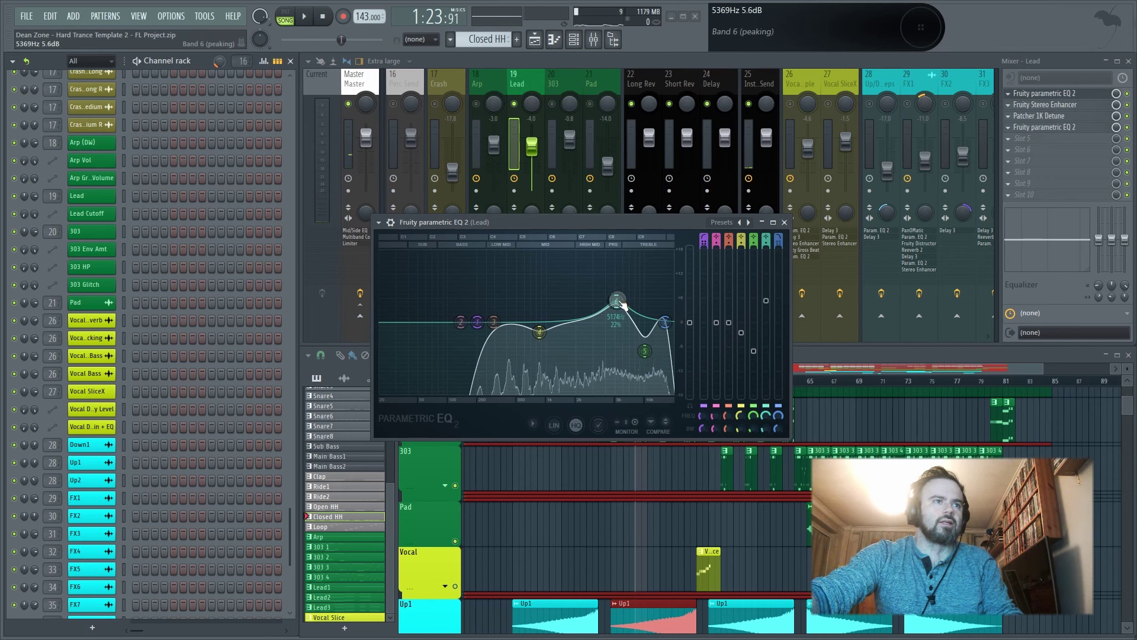
click(784, 223)
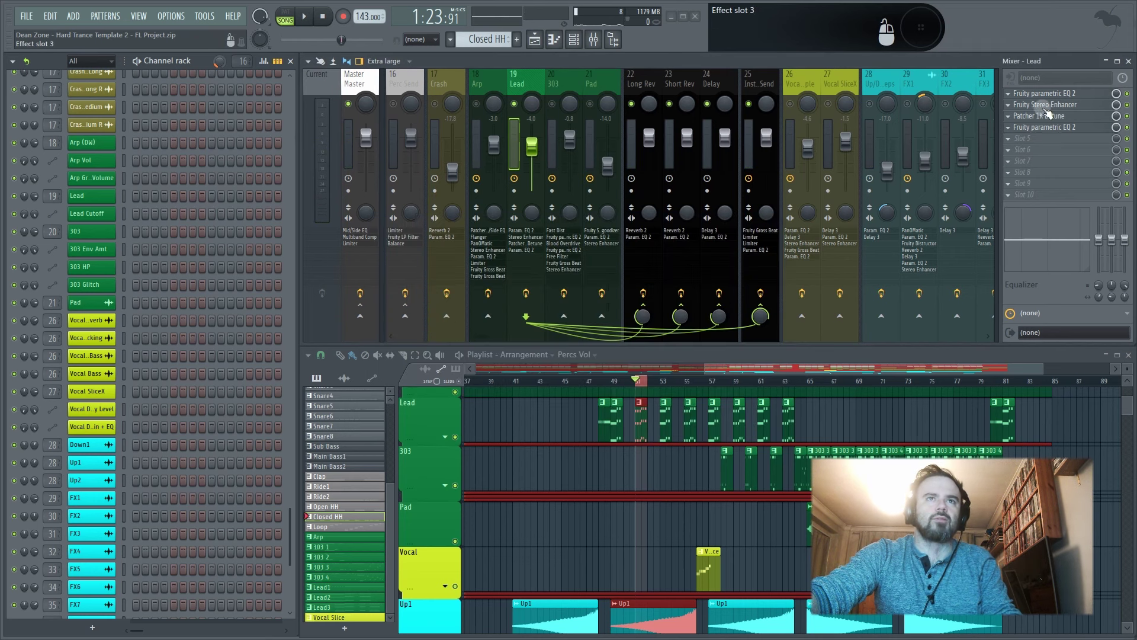
- View the Lead track's Fruity Stereo Enhancer, close it, and audition the Lead while toggling the effect's bypass
click(1047, 106)
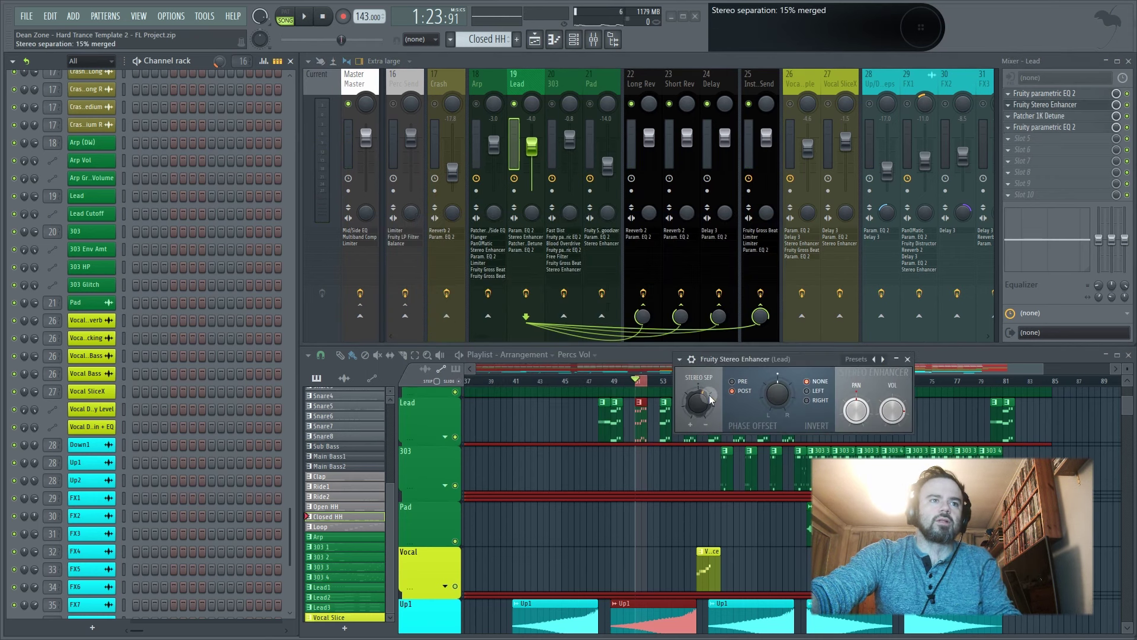
click(907, 359)
click(1127, 104)
key(space)
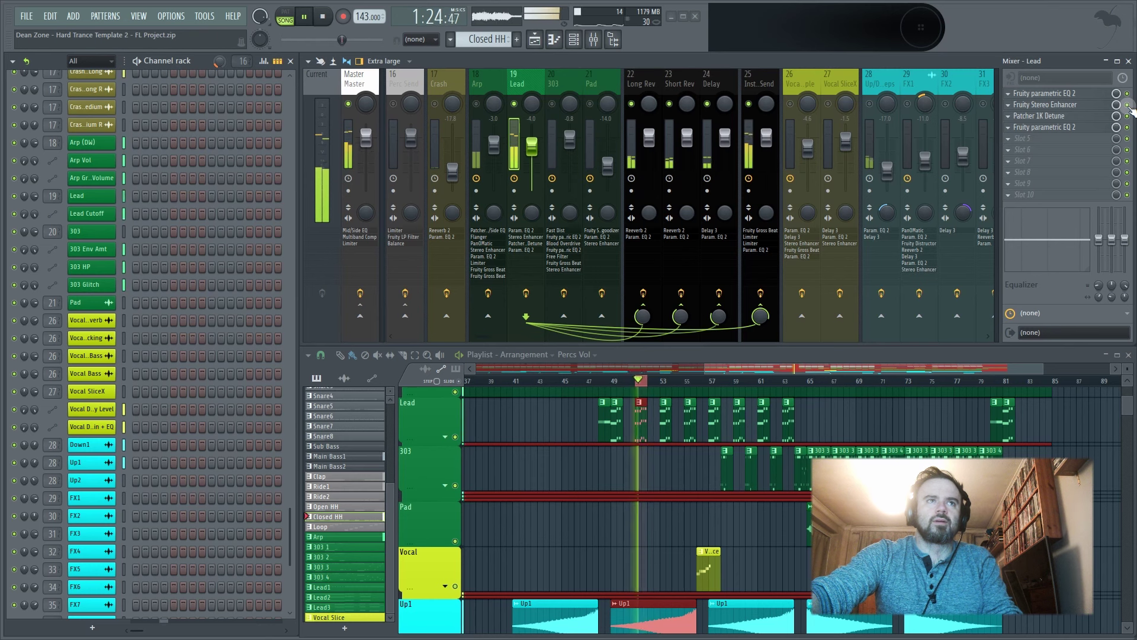
key(space)
- Open the Lead's Patcher 1K Detune, compare playback with it bypassed and enabled, and close its window
click(1046, 117)
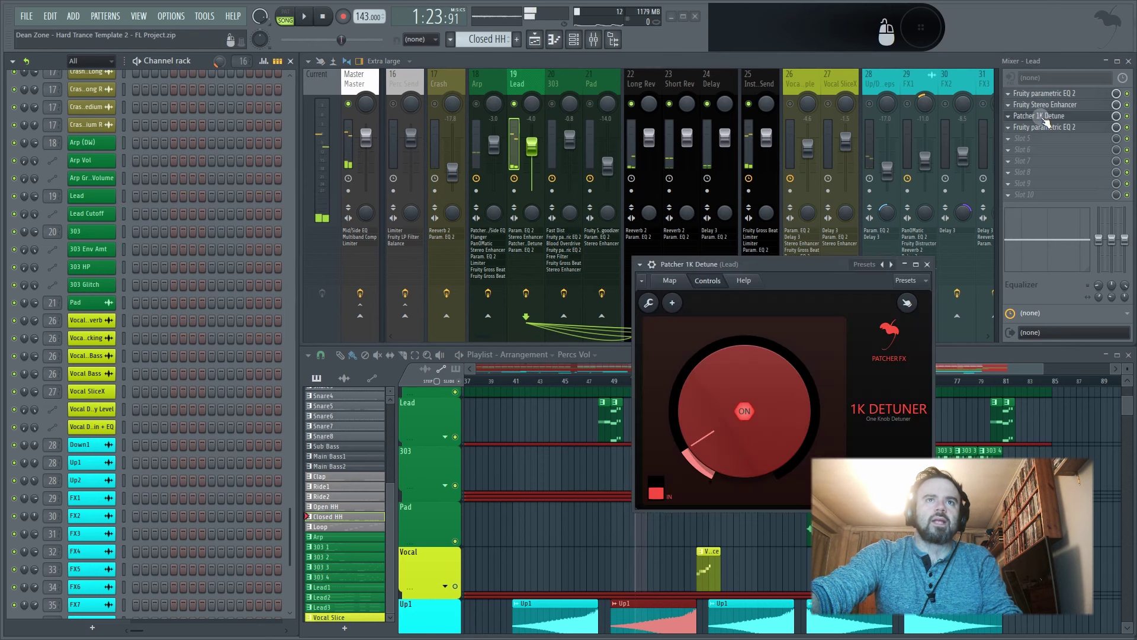
drag(789, 264, 673, 179)
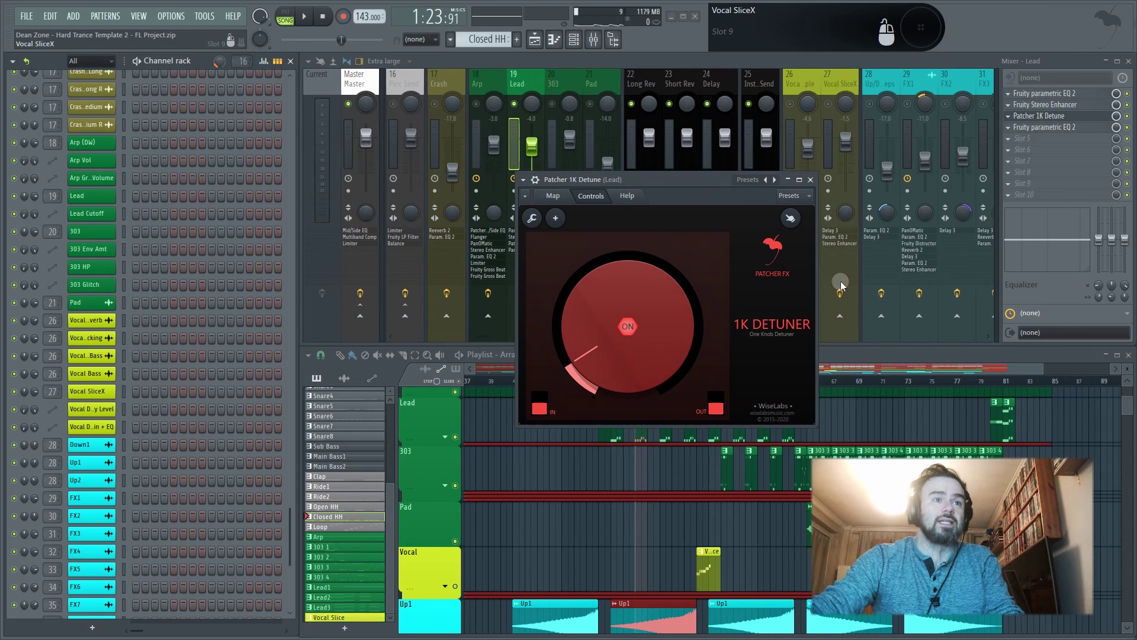
key(space)
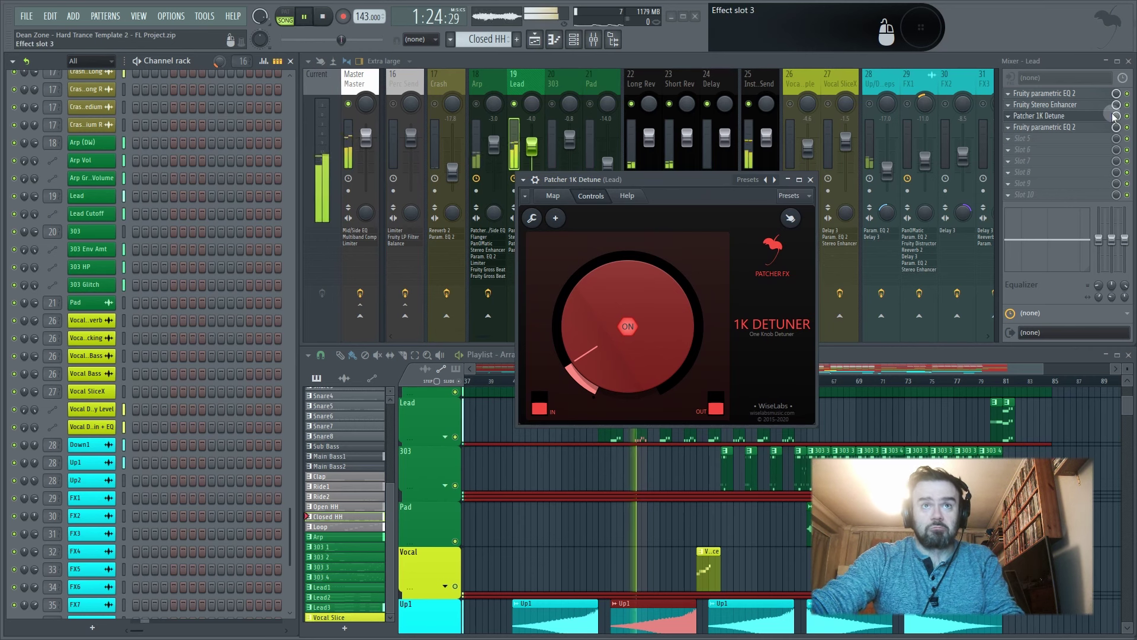
click(1127, 116)
click(1127, 116)
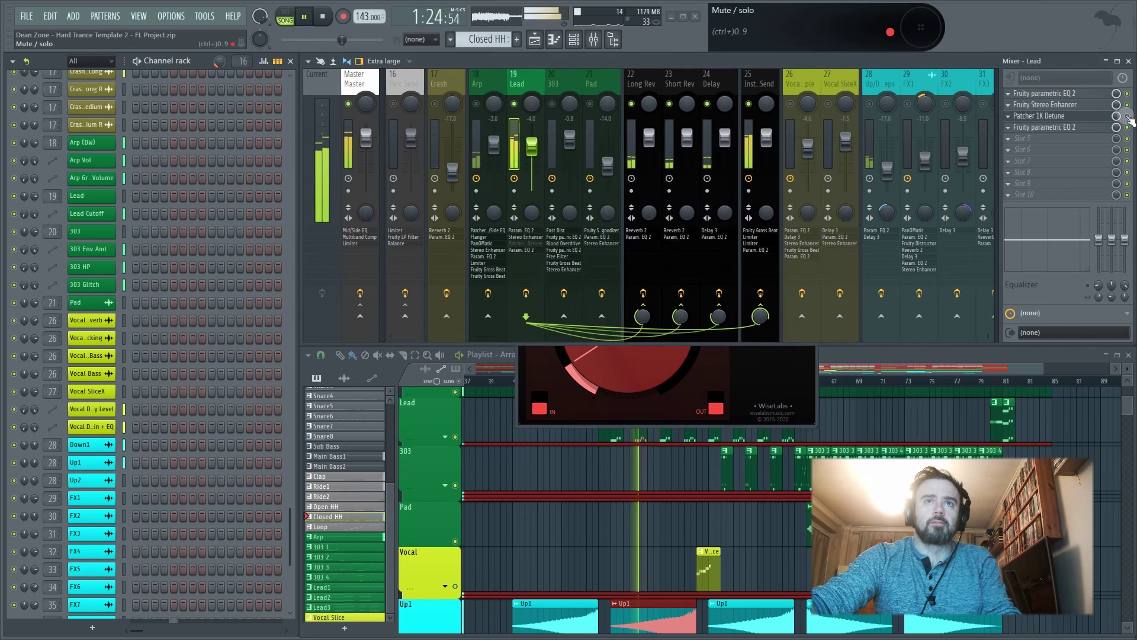
key(space)
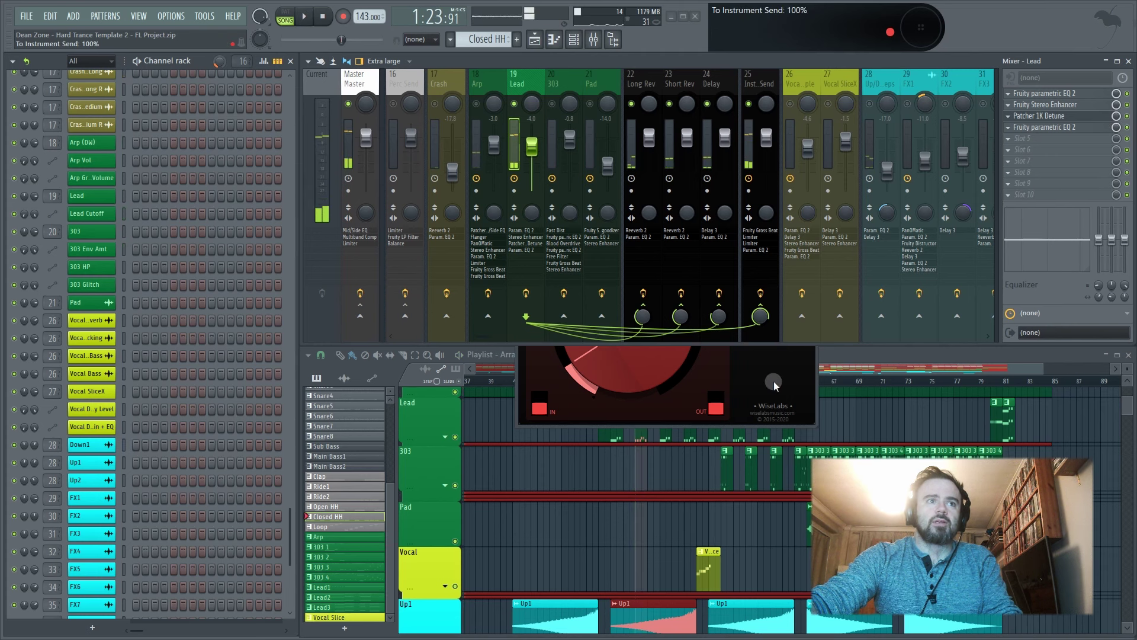
click(811, 360)
click(809, 176)
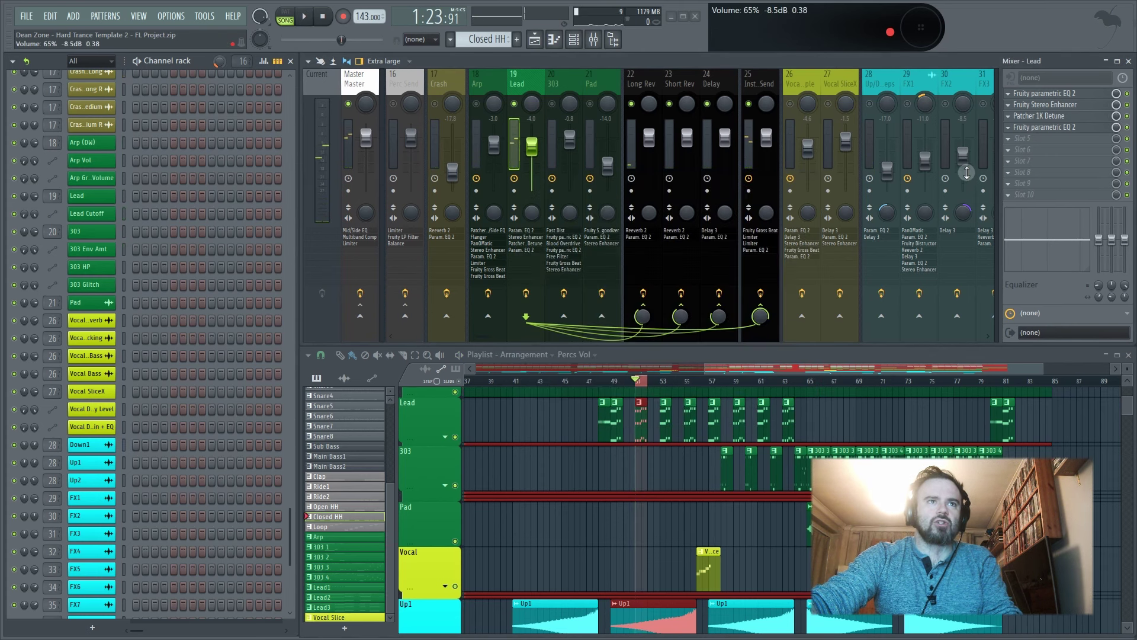
- Open the Lead's second Fruity parametric EQ 2 in slot 4, compare playback with and without it, and close it
click(1066, 130)
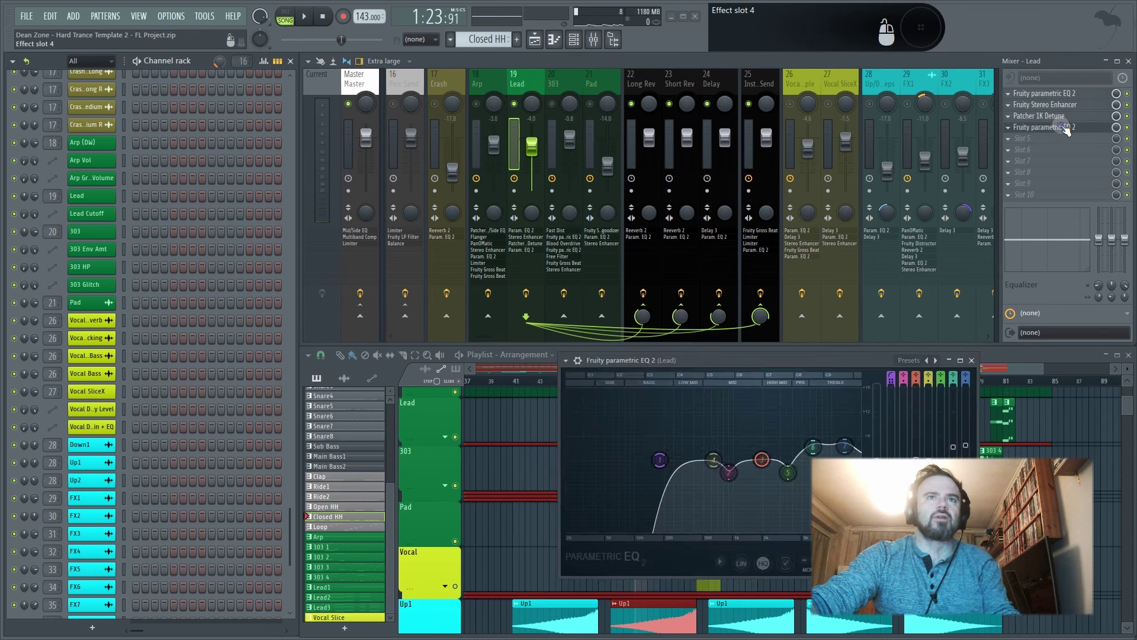
drag(736, 359, 573, 325)
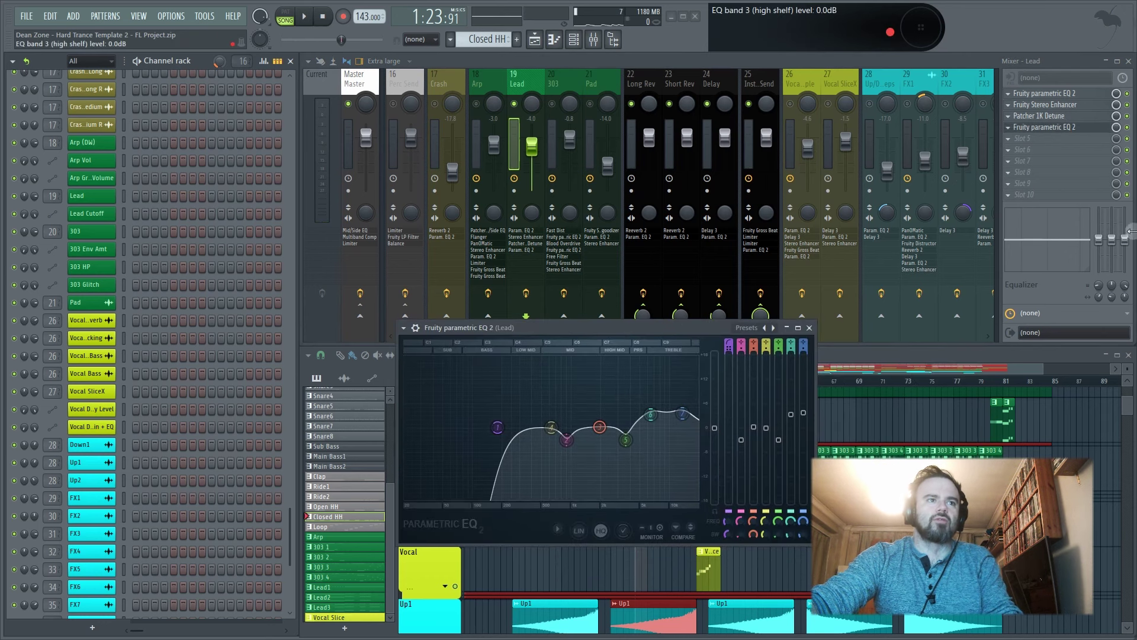
key(space)
click(1127, 128)
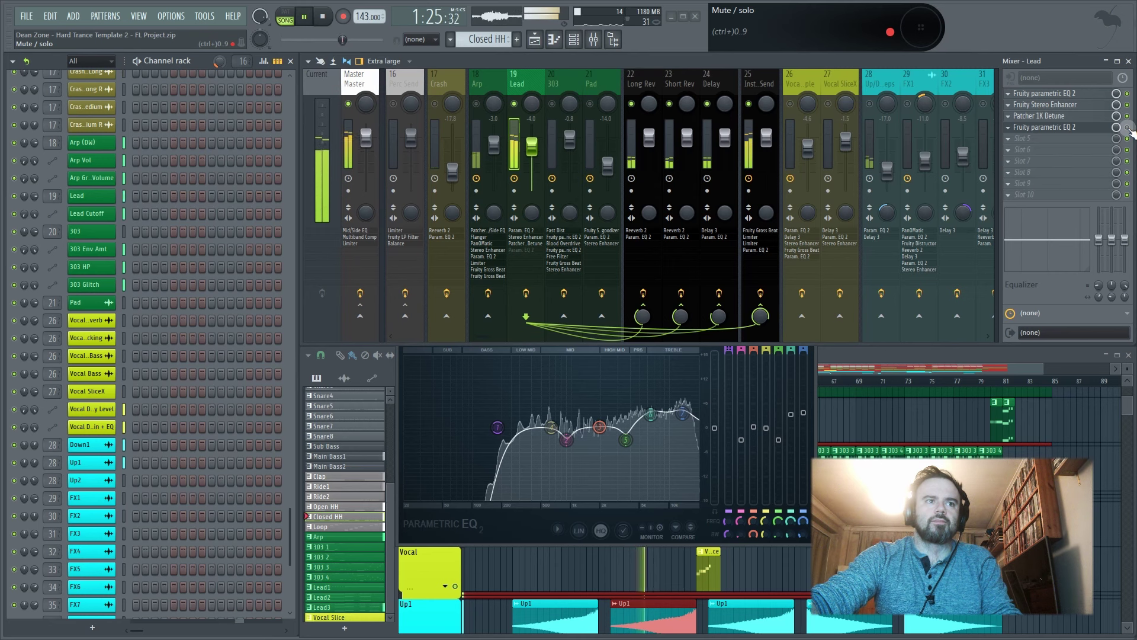
key(space)
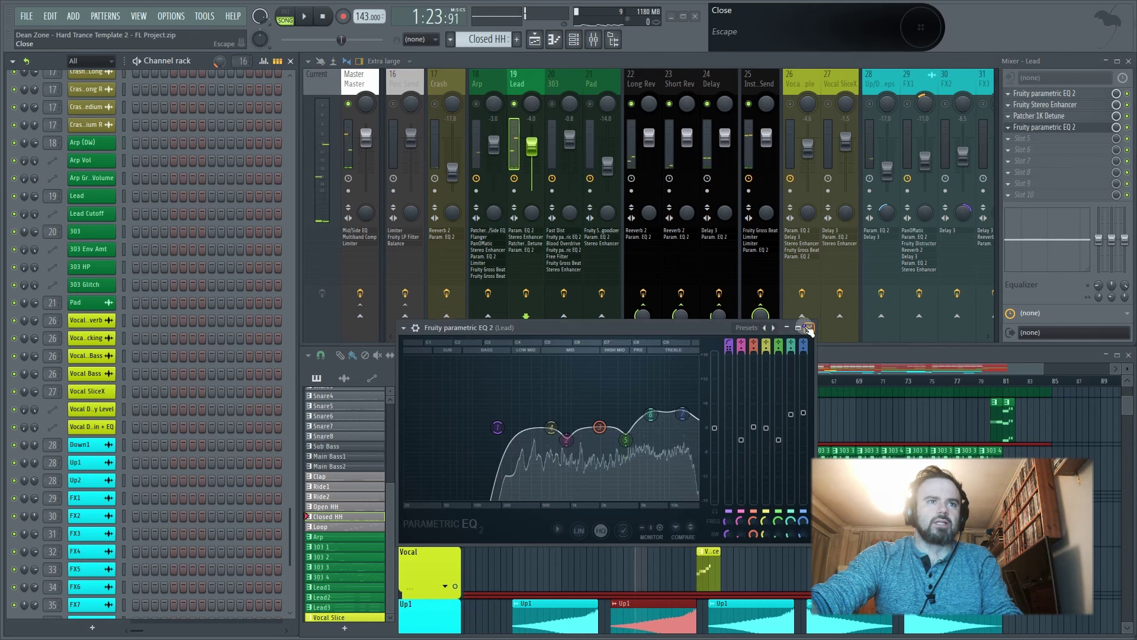
click(809, 327)
- Audition the 303 section in the playlist from bar 65, select the 303 mixer track, and stop playback
click(758, 82)
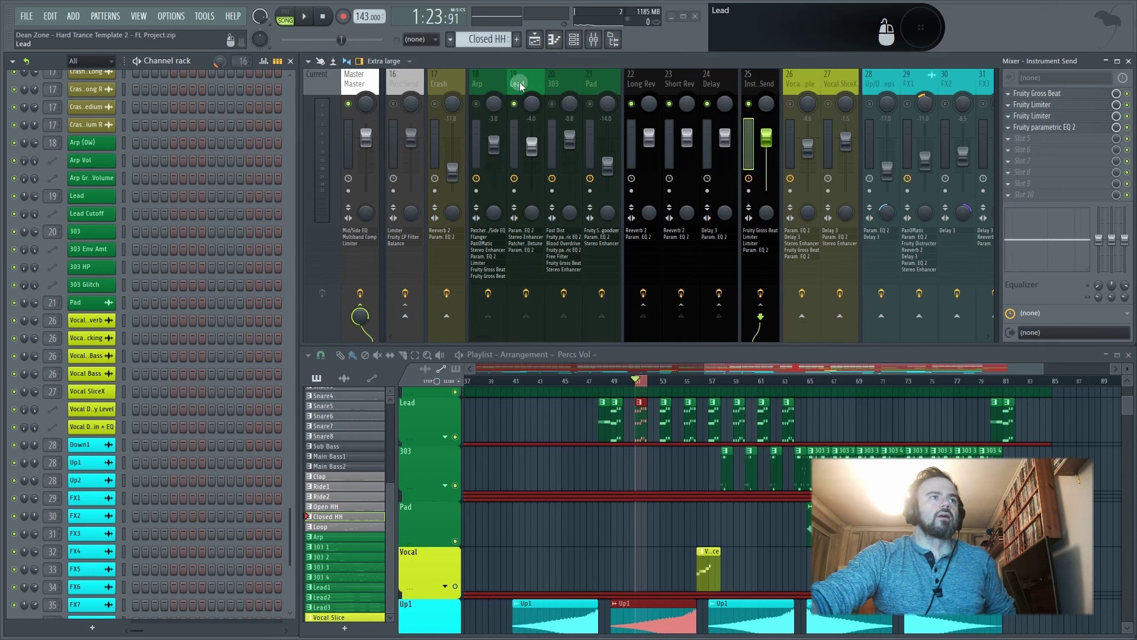
mouse_move(787, 355)
mouse_down()
mouse_move(720, 318)
mouse_move(790, 355)
mouse_up()
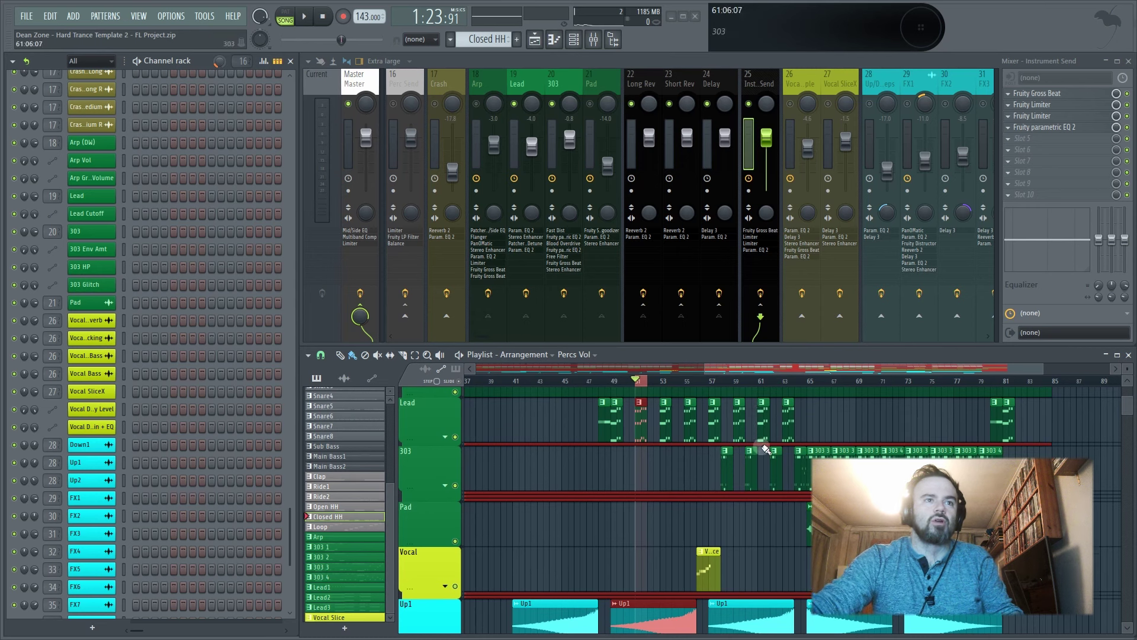
scroll(763, 445, down, 3)
scroll(960, 403, up, 3)
scroll(888, 426, up, 2)
click(720, 381)
key(space)
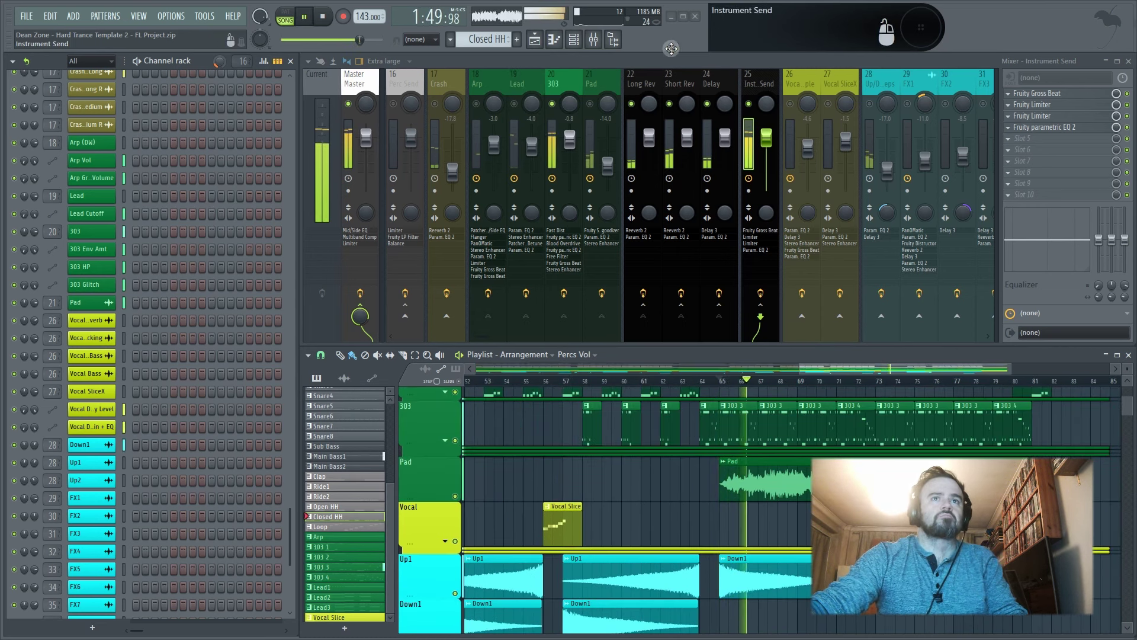
click(555, 82)
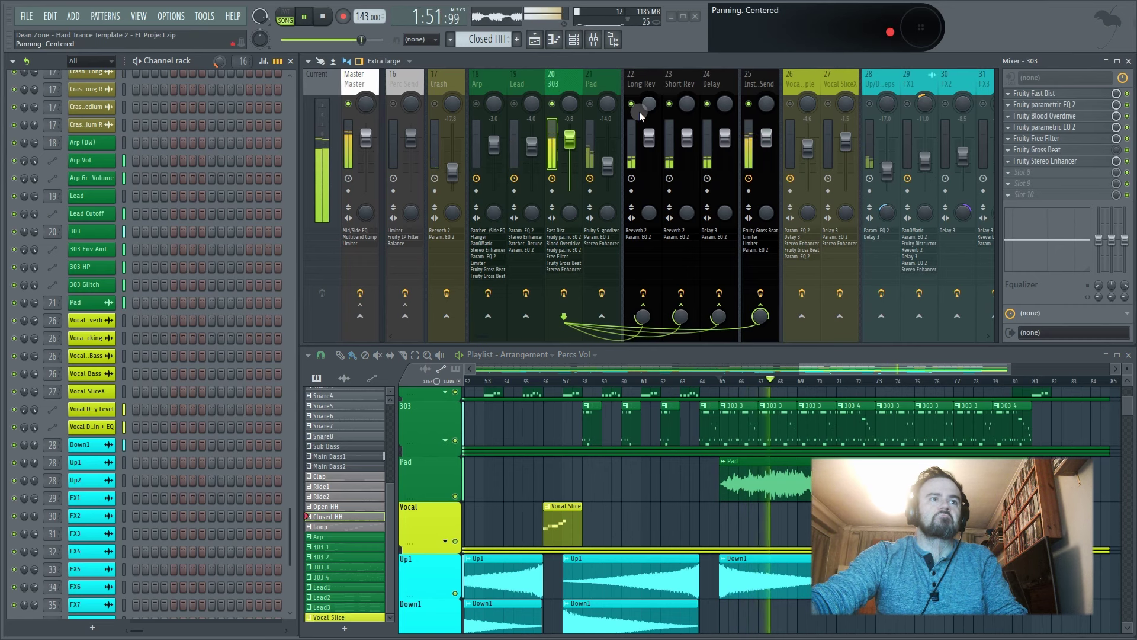
key(space)
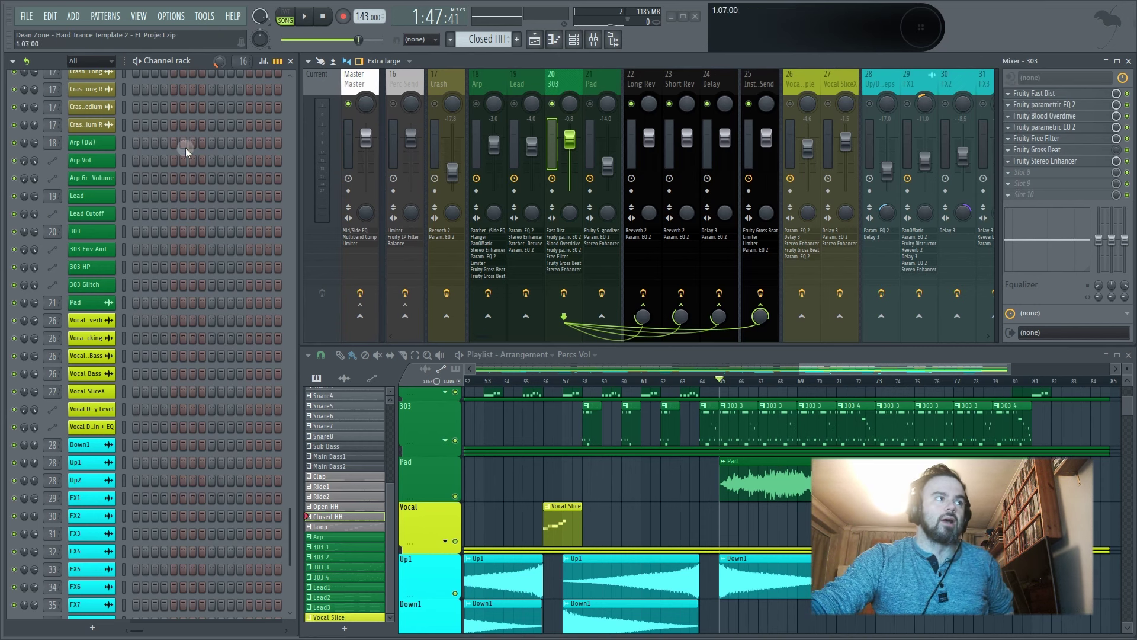
- View the 303 channel's instrument, and inspect the Fruity Fast Dist effect on the 303 mixer track
click(92, 231)
click(802, 192)
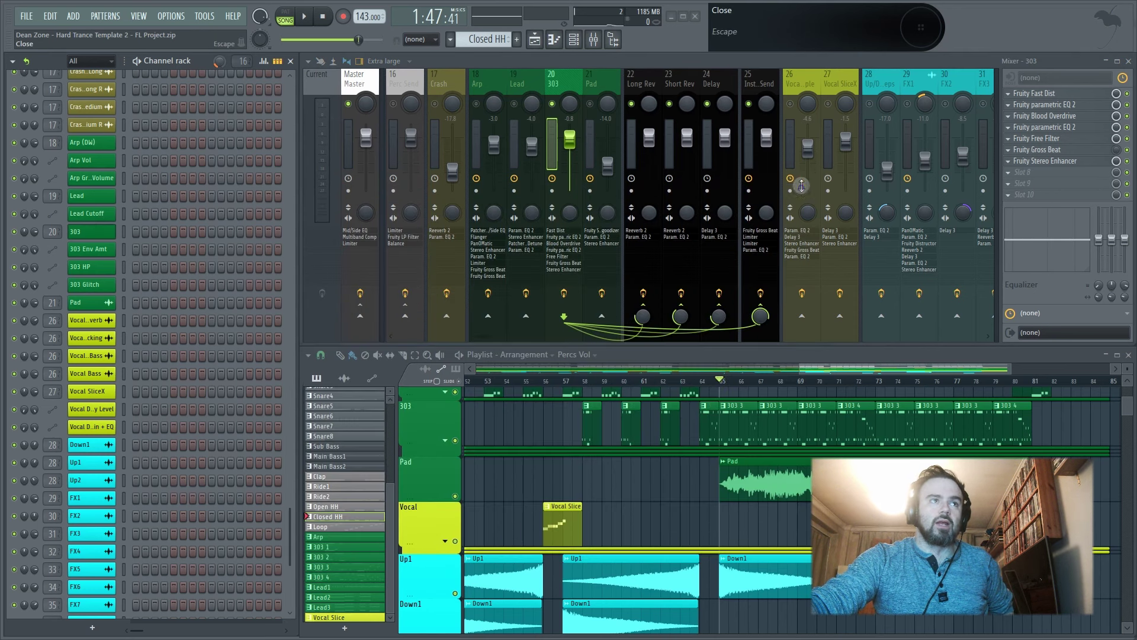
click(1042, 98)
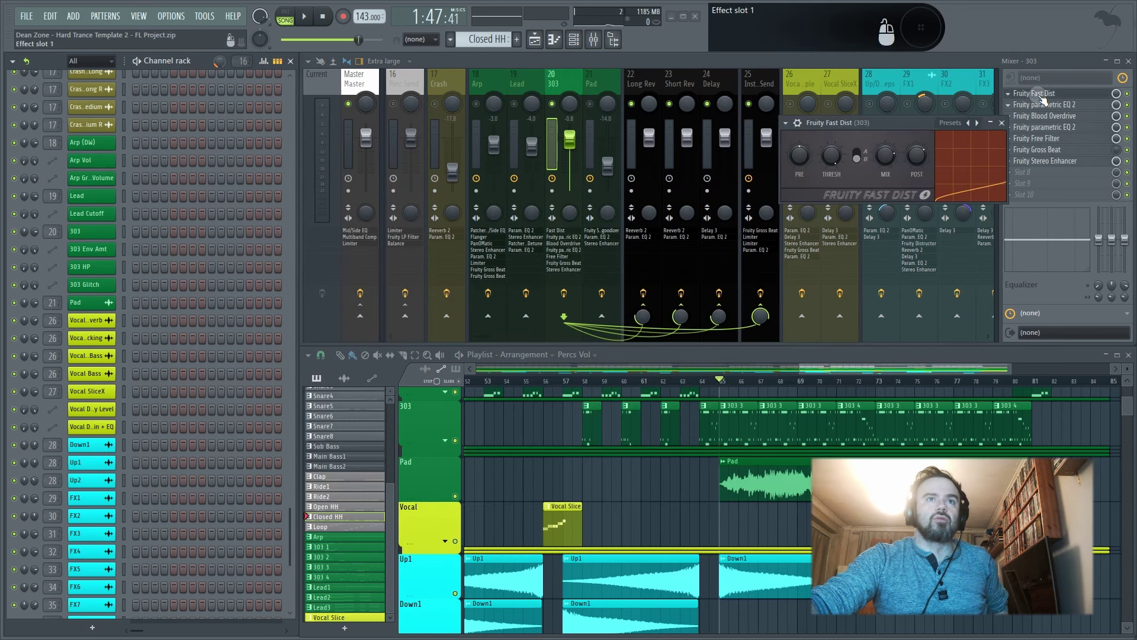
click(1043, 99)
- Open the 303 track's first Fruity parametric EQ 2 and compare playback from bar 65 with it bypassed and enabled
click(1046, 105)
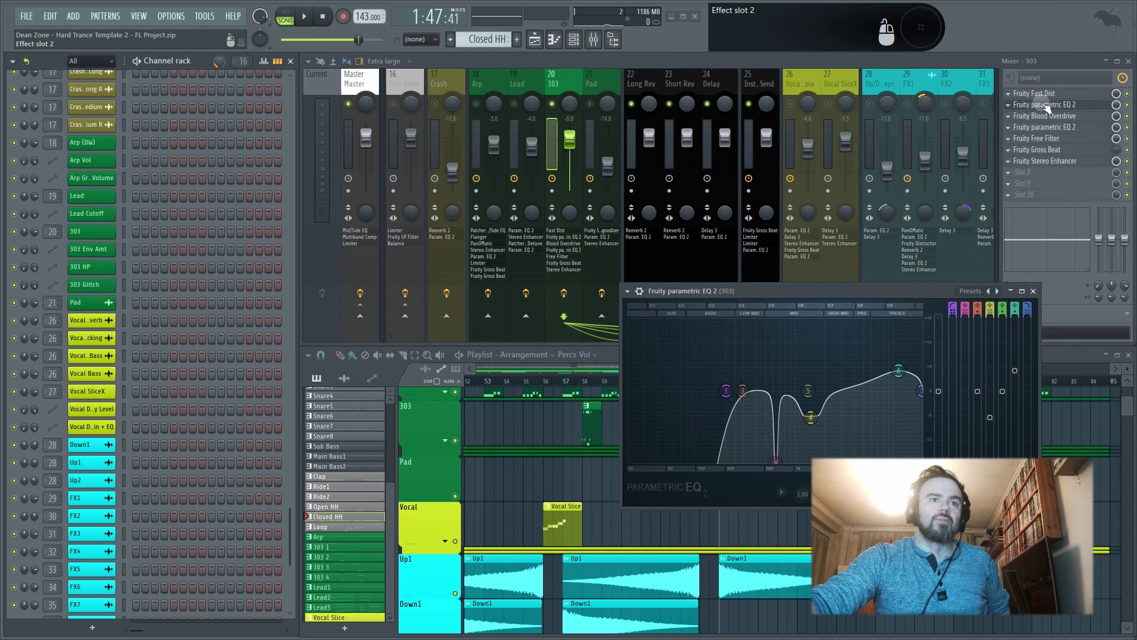
key(space)
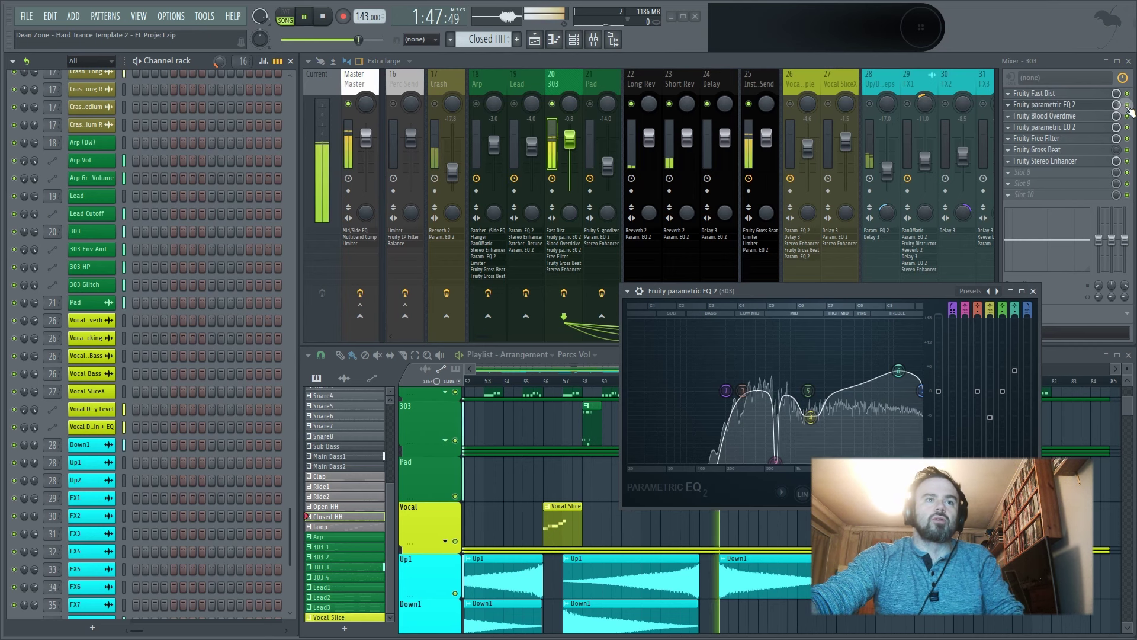
click(1129, 109)
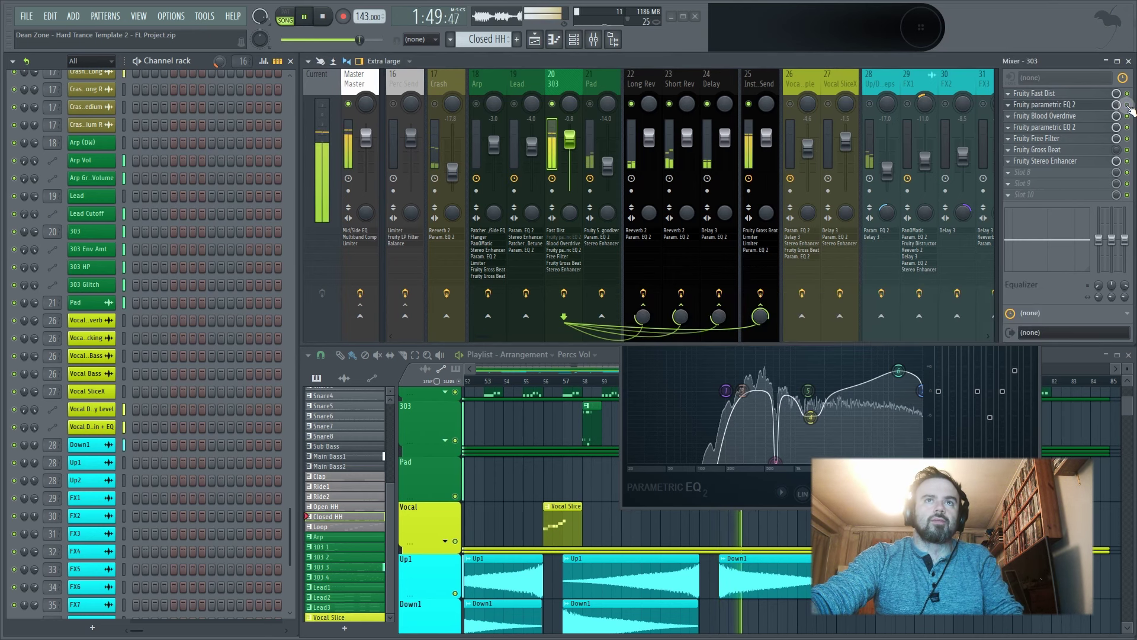
key(space)
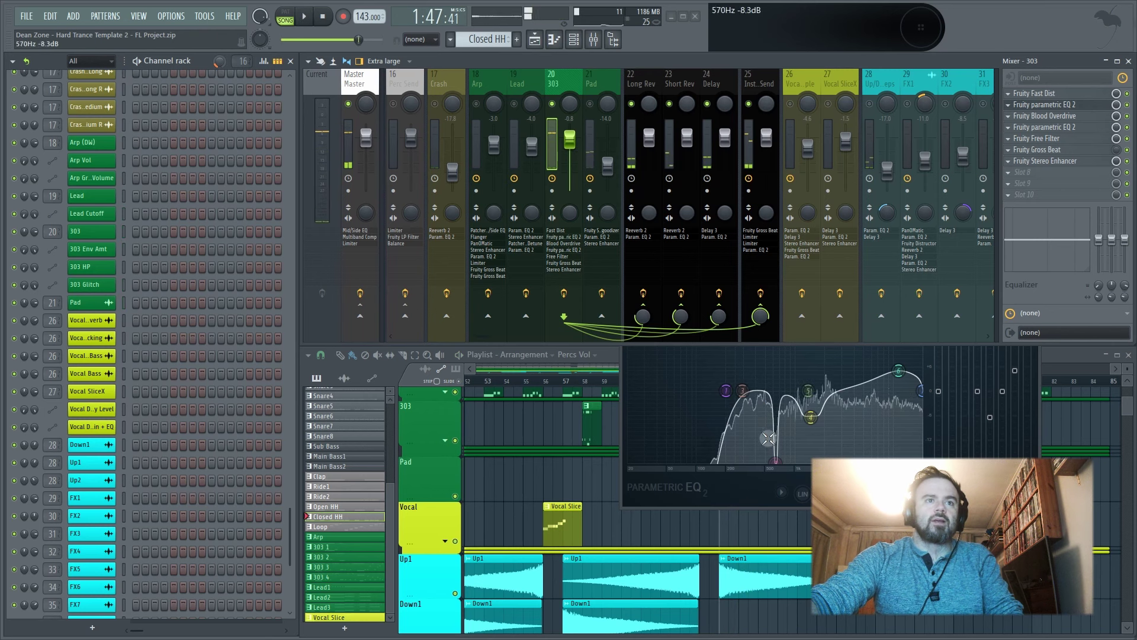
- Move the 303's parametric EQ window clear of the mixer, examine its bands during another playback, and close it
click(743, 505)
drag(775, 289, 410, 353)
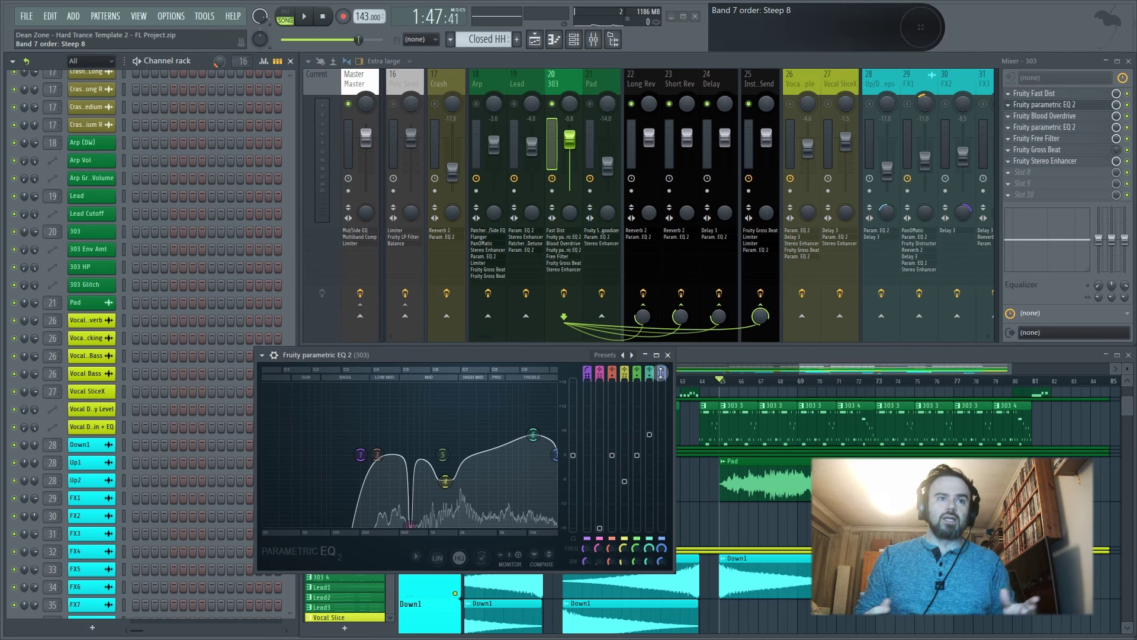
key(space)
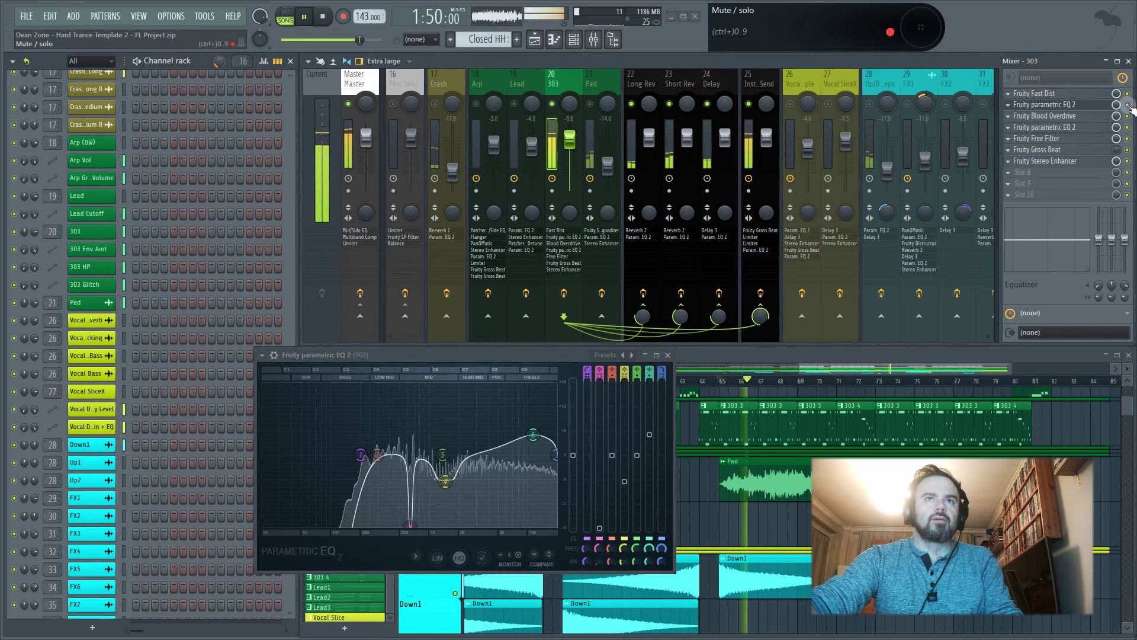
key(space)
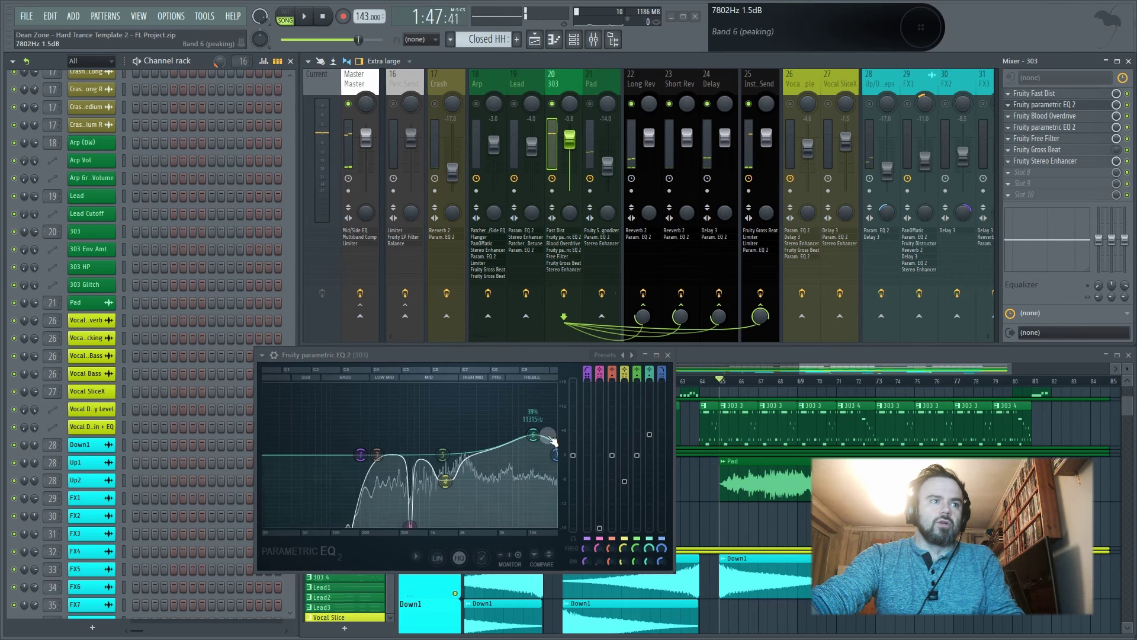
click(667, 355)
- Open the 303 track's Fruity Blood Overdrive and compare playback from bar 65 with it bypassed and enabled
click(1070, 117)
key(space)
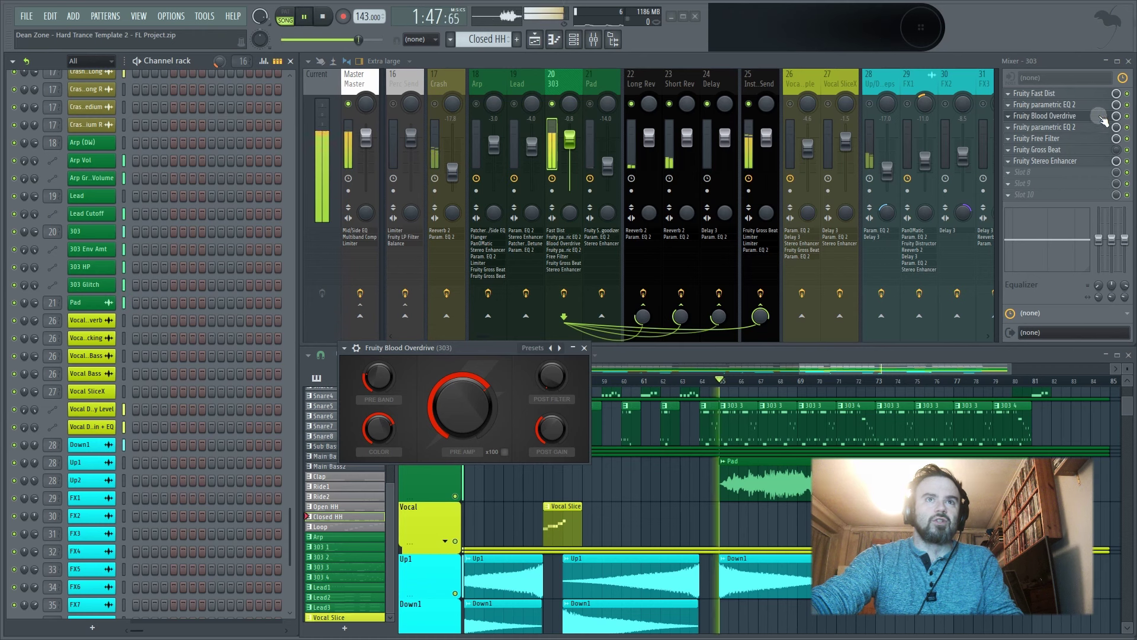
click(1128, 116)
click(1127, 116)
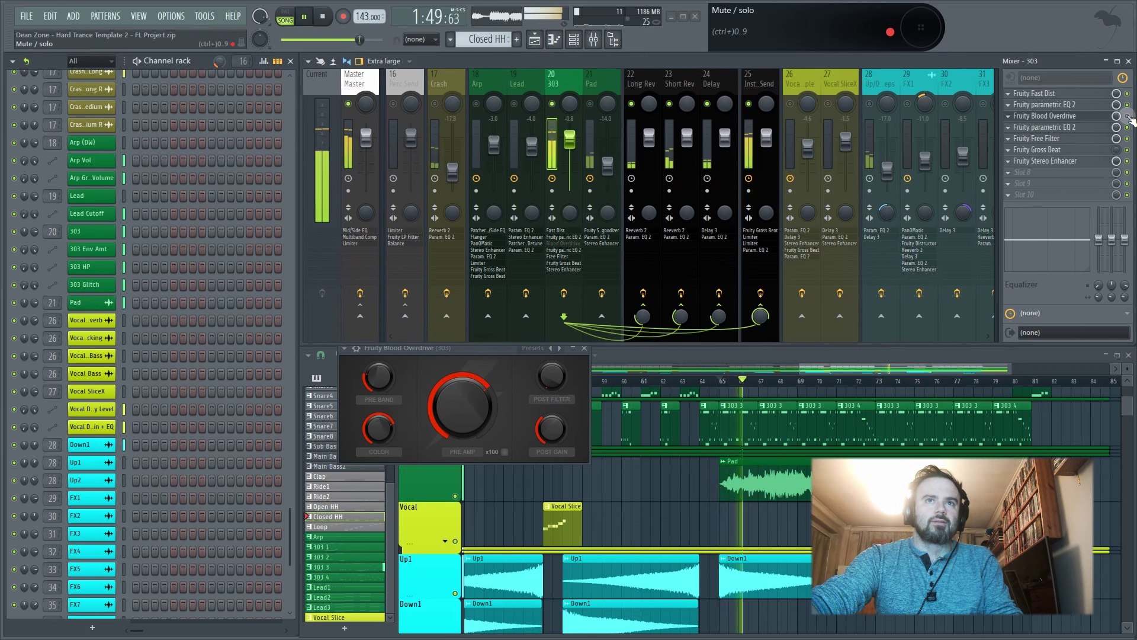
key(space)
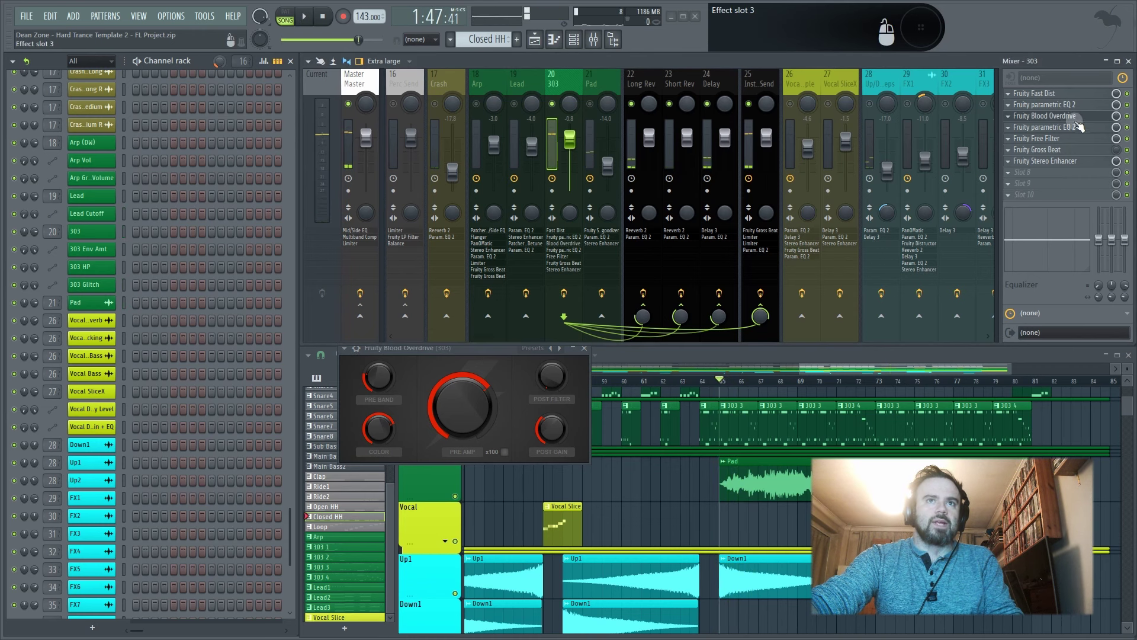
- Open the 303 track's second Fruity parametric EQ 2 and toggle its bypass while playing from bar 65
click(1092, 127)
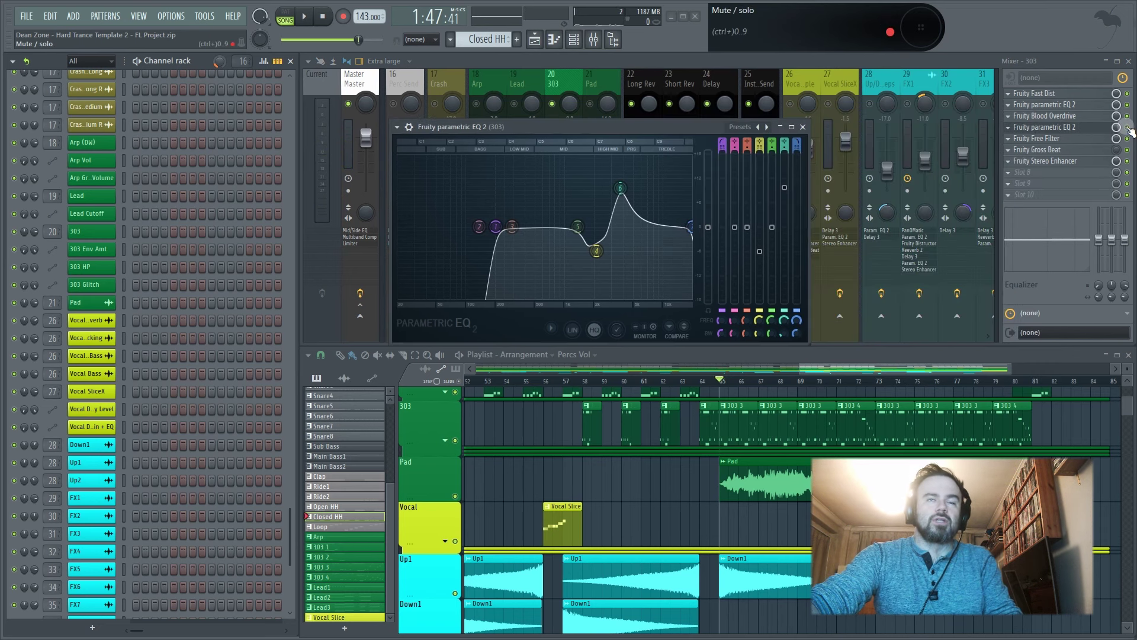
key(space)
click(1128, 128)
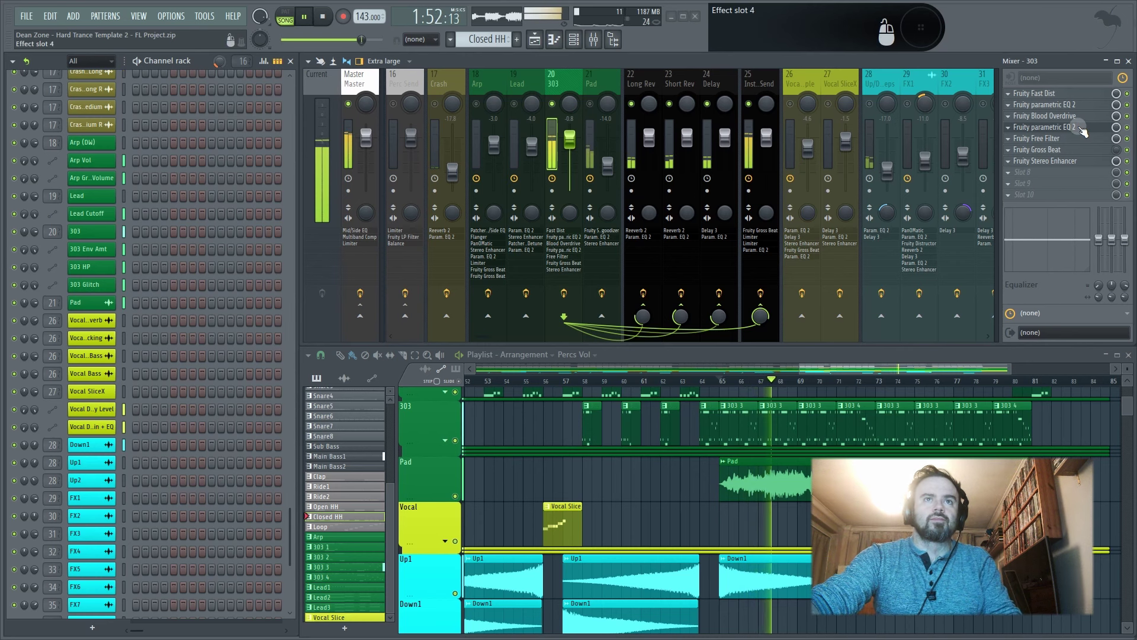
key(space)
- View the 303's Fruity Free Filter, and unfold the 303 Env Amt, 303 HP and 303 Glitch automation in the playlist
click(1057, 140)
click(1058, 143)
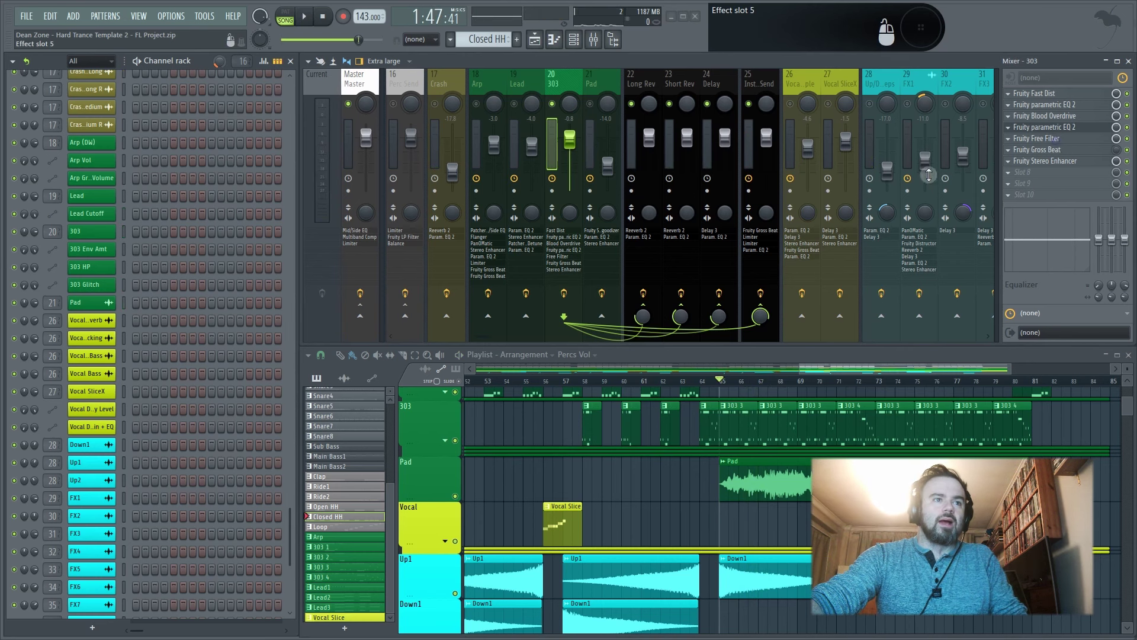
click(445, 440)
scroll(621, 492, down, 1)
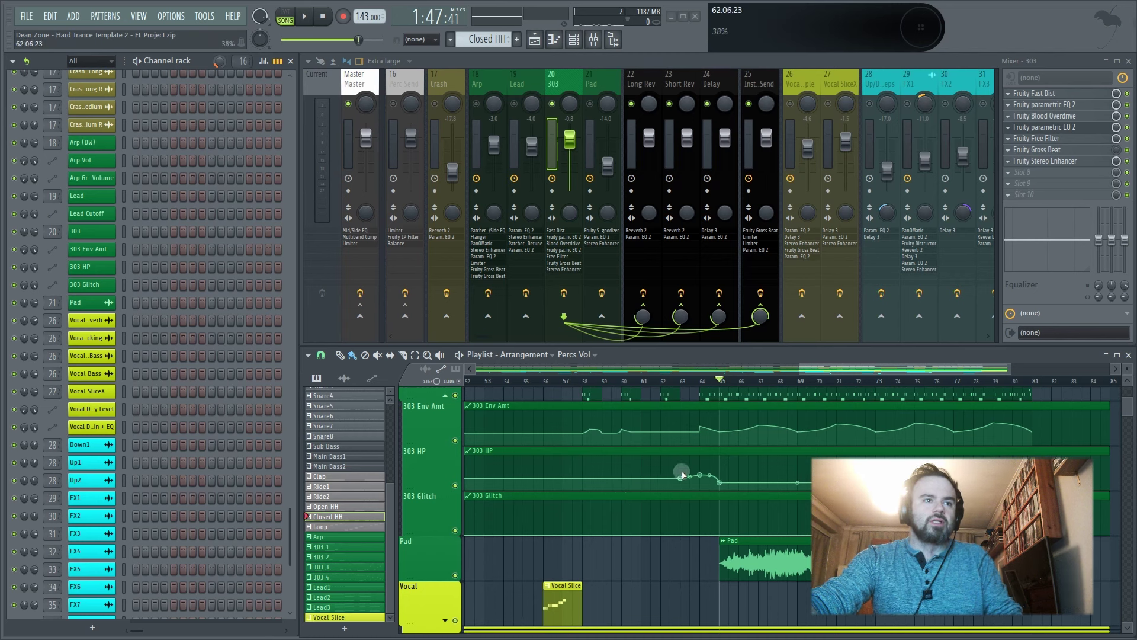
scroll(680, 472, down, 4)
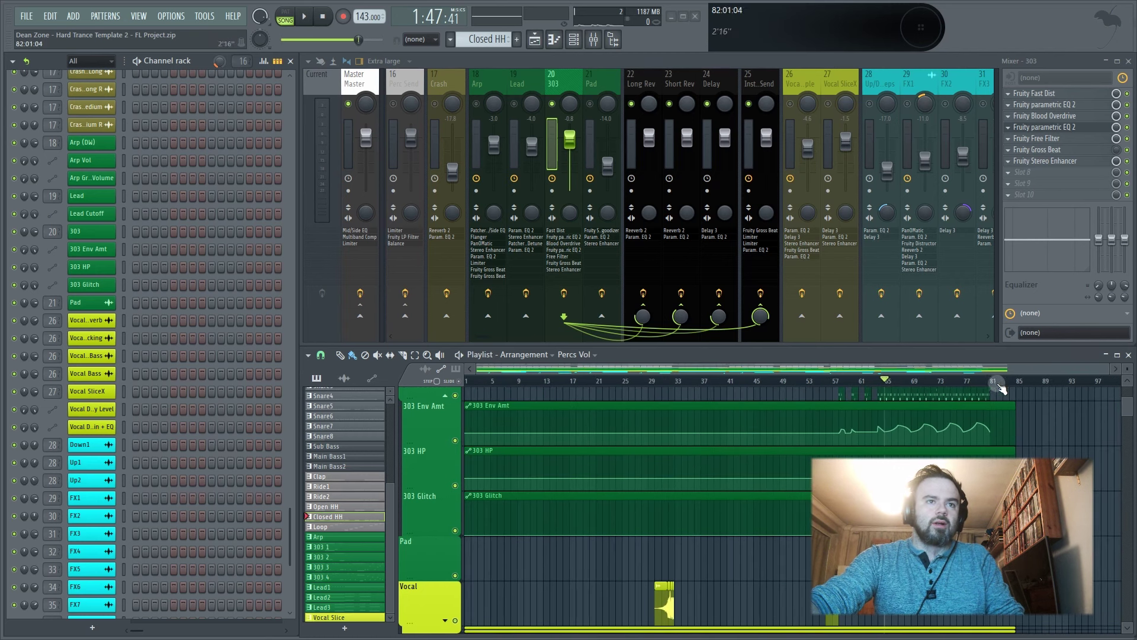
scroll(1076, 435, up, 3)
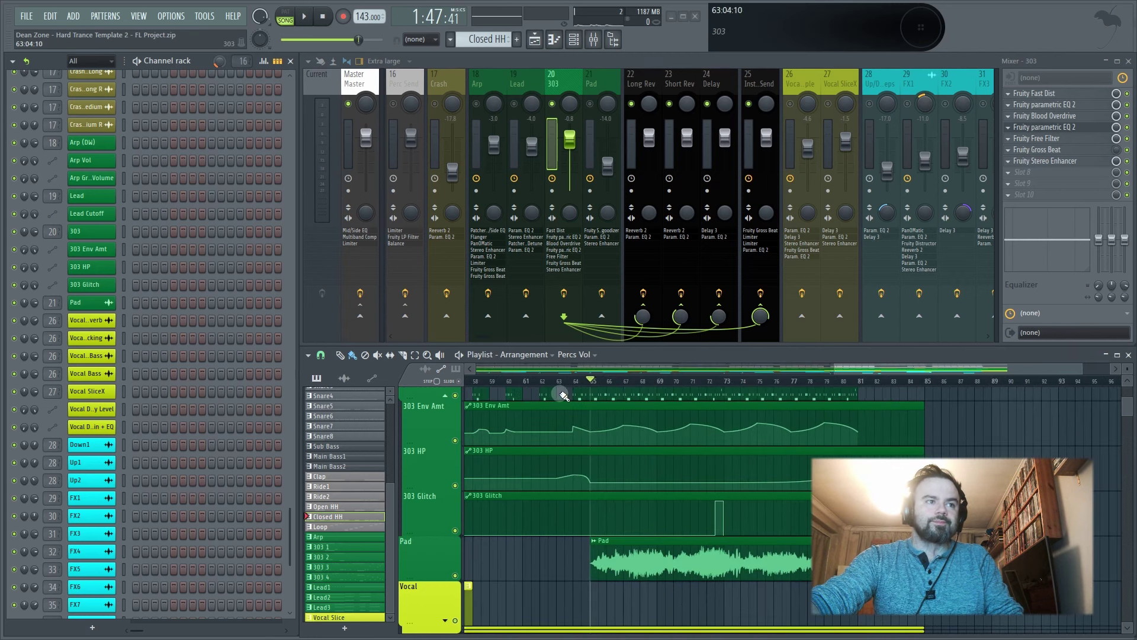
- Audition the 303 HP automation by playing the playlist from bar 63, and stop playback
click(559, 387)
key(space)
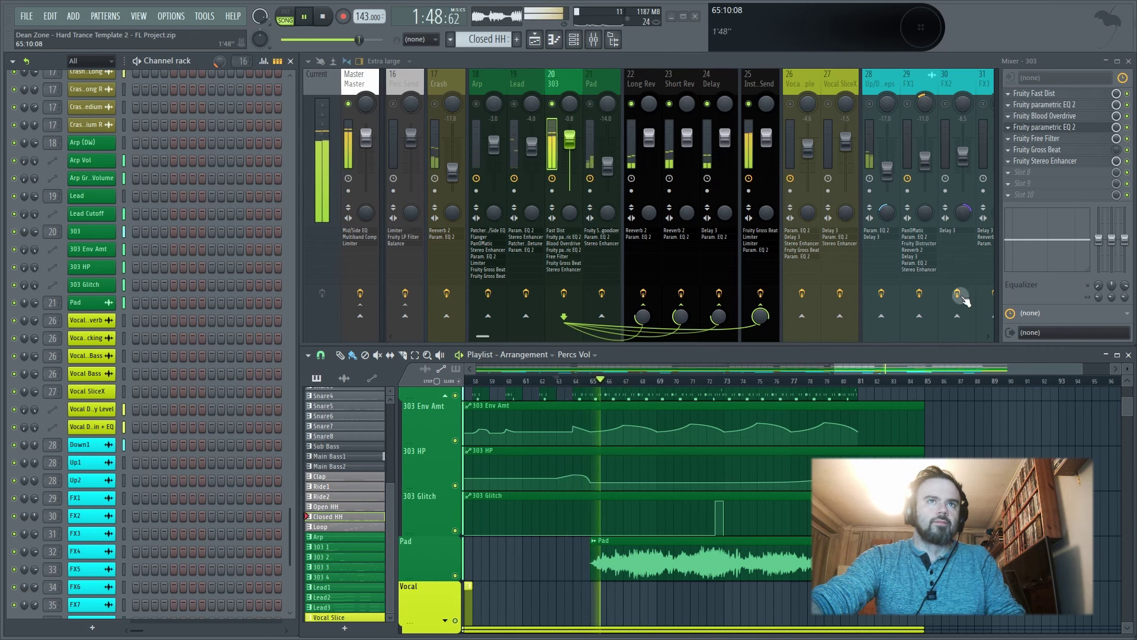
key(space)
- View the 303's Fruity Gross Beat and audition the 303 Glitch automation by playing from bar 72
click(1041, 150)
click(1041, 151)
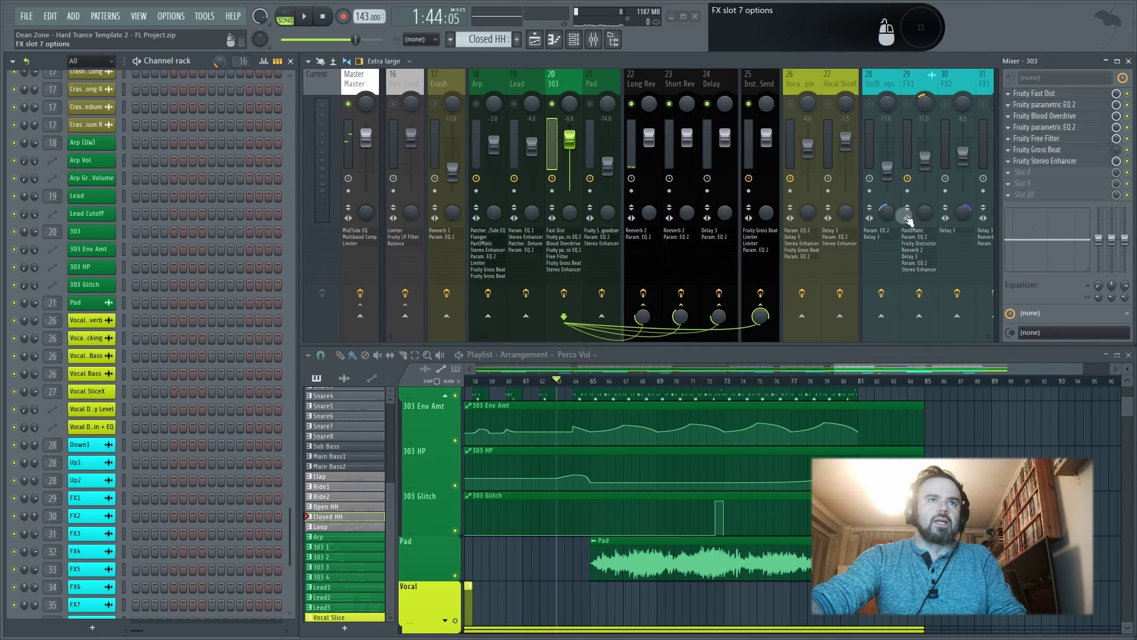
scroll(717, 459, down, 2)
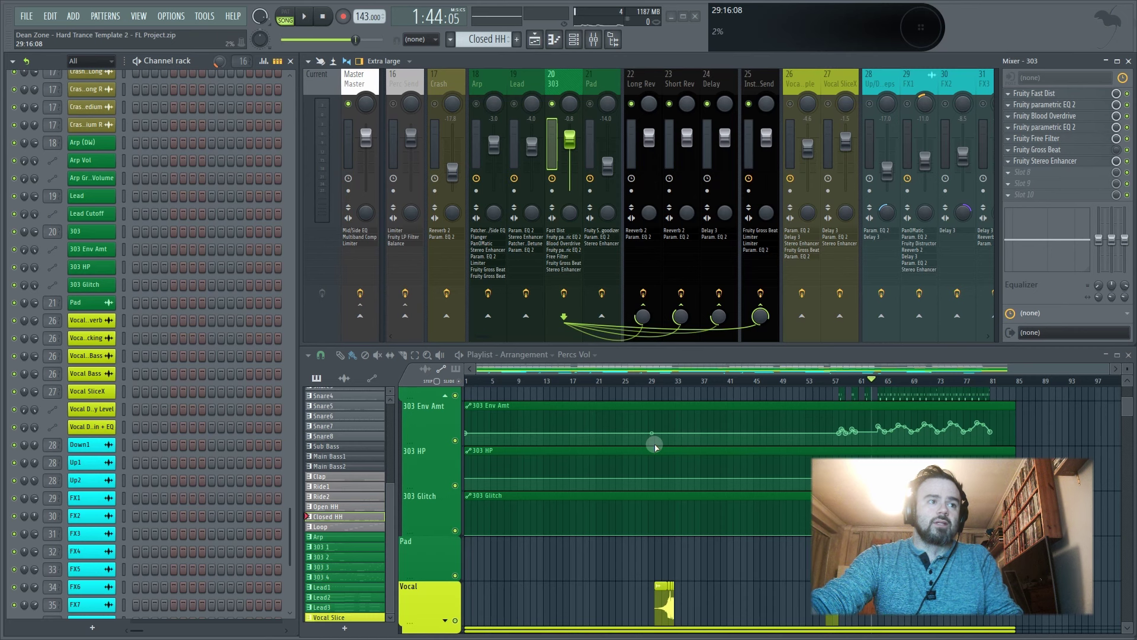
scroll(866, 407, up, 3)
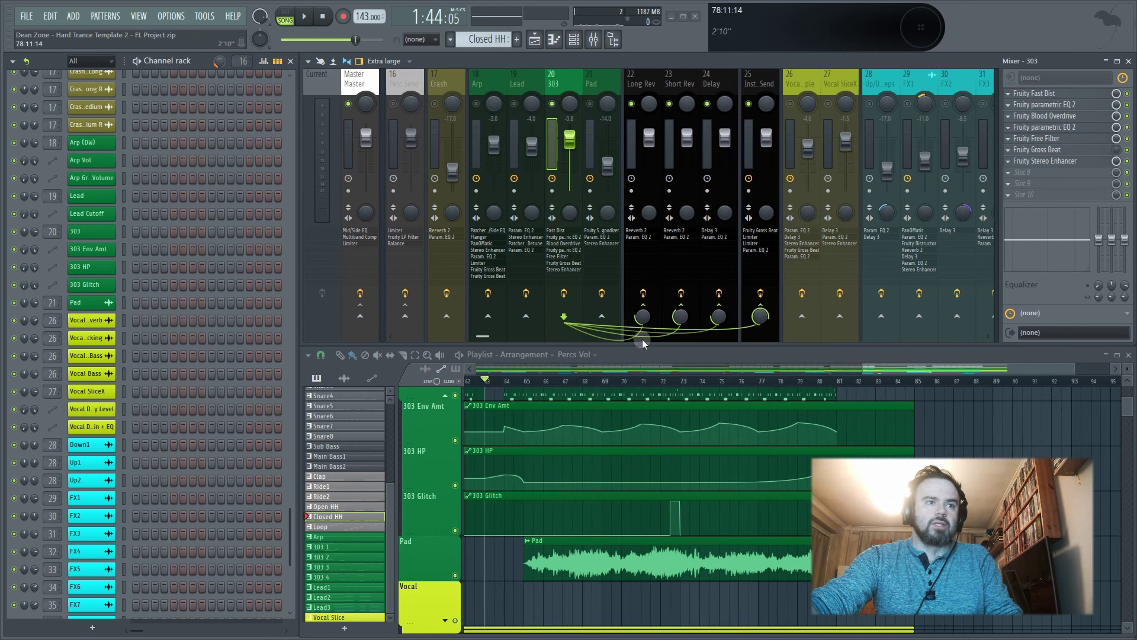
click(662, 381)
key(space)
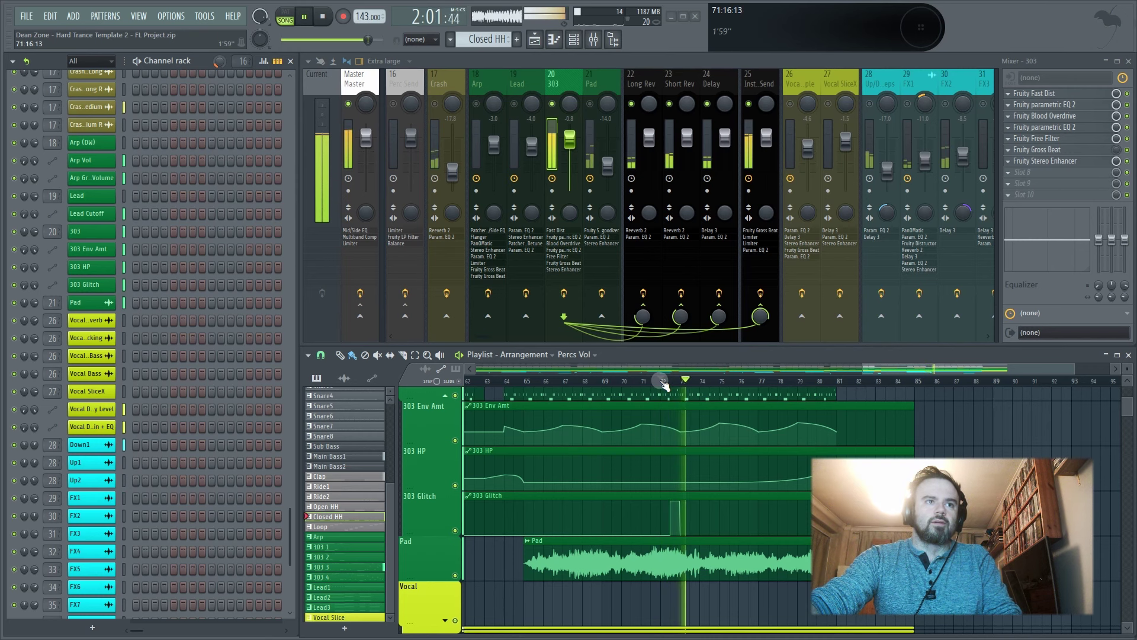
key(space)
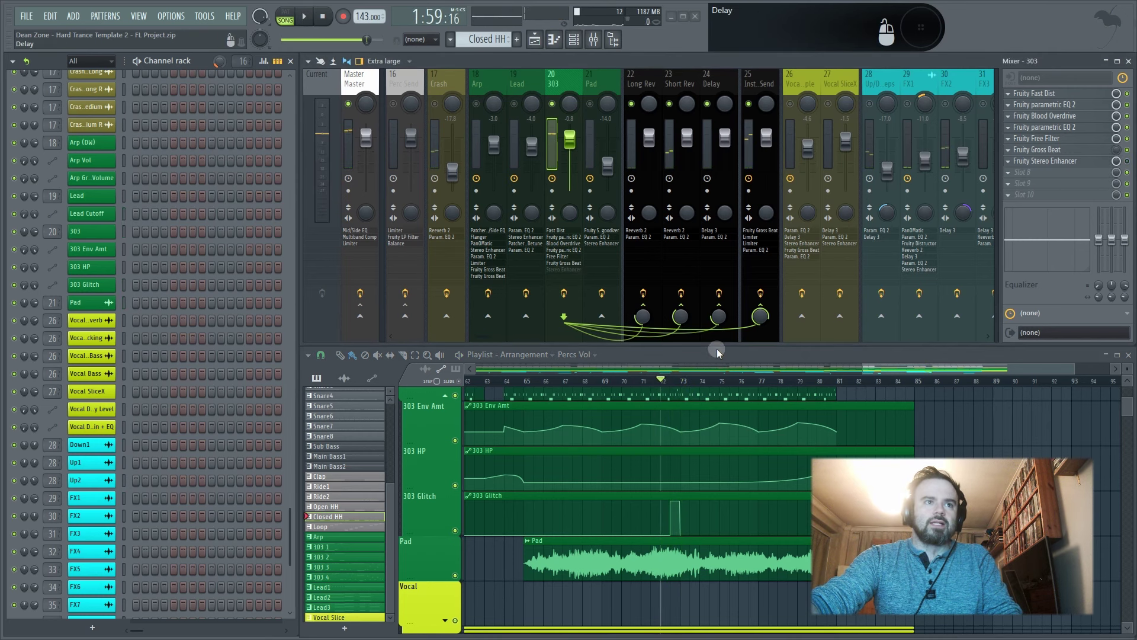
- Replay the section from bar 72, and inspect the 303's Fruity Stereo Enhancer with its window moved over the mixer
key(space)
key(space)
click(1045, 161)
drag(812, 385, 763, 251)
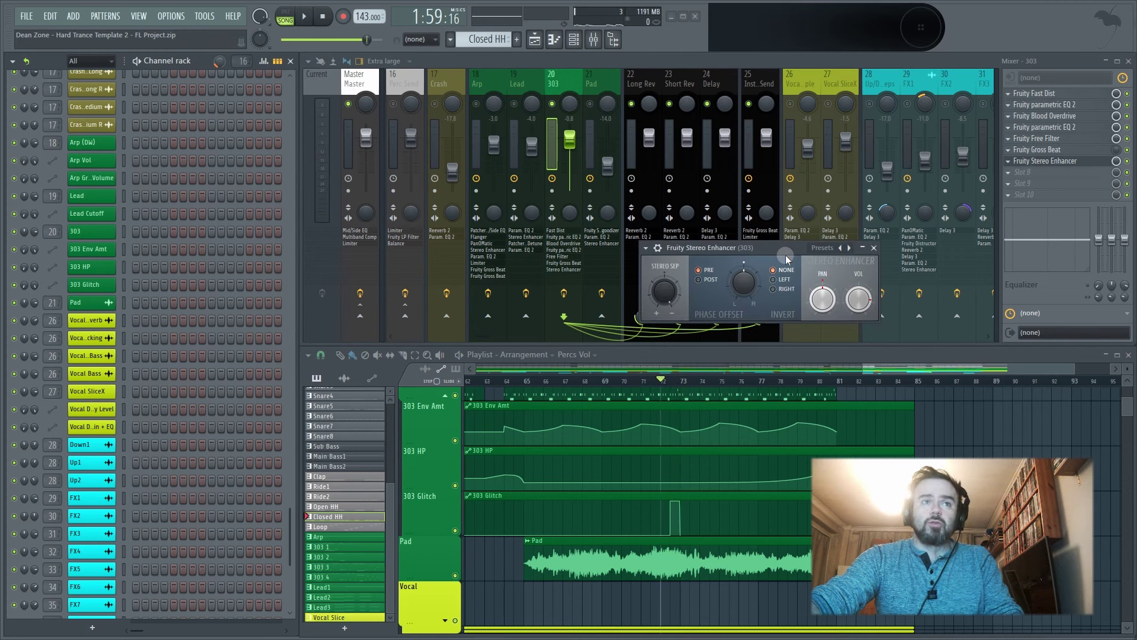
click(873, 248)
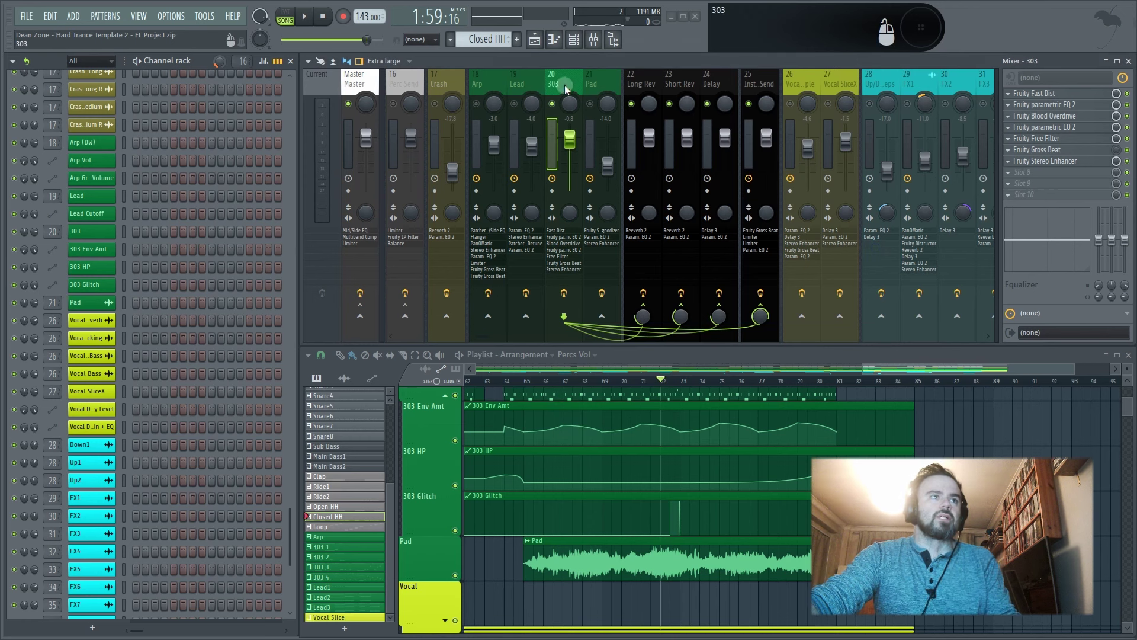
- Review the effect slots of the Long Rev, Short Rev and Delay send tracks
click(635, 74)
click(672, 76)
click(709, 77)
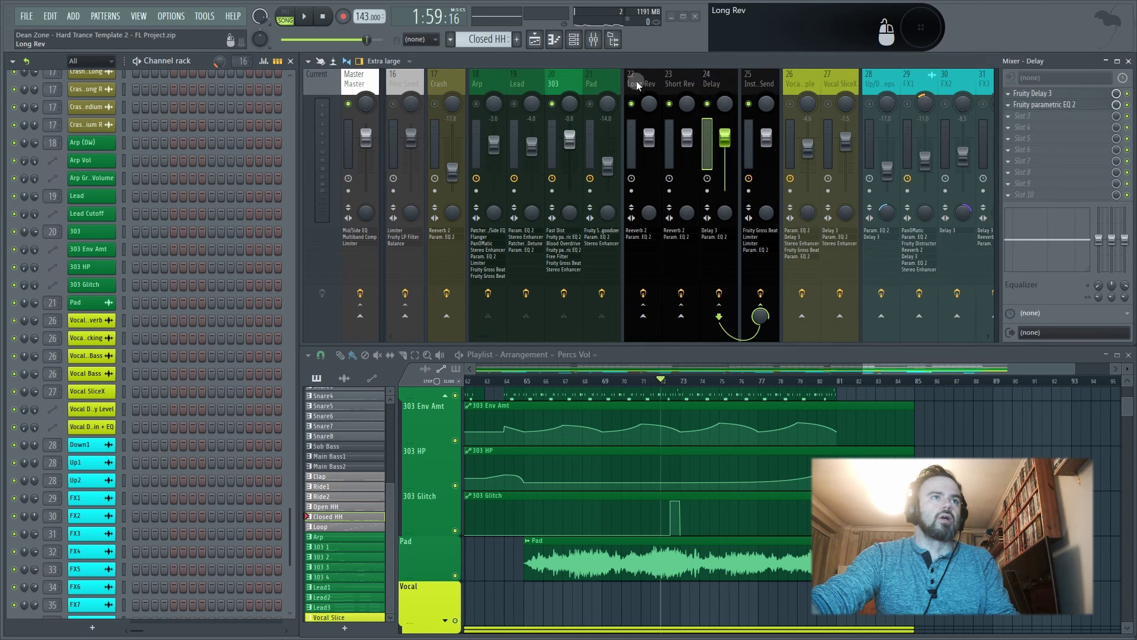
click(631, 79)
click(664, 76)
click(708, 78)
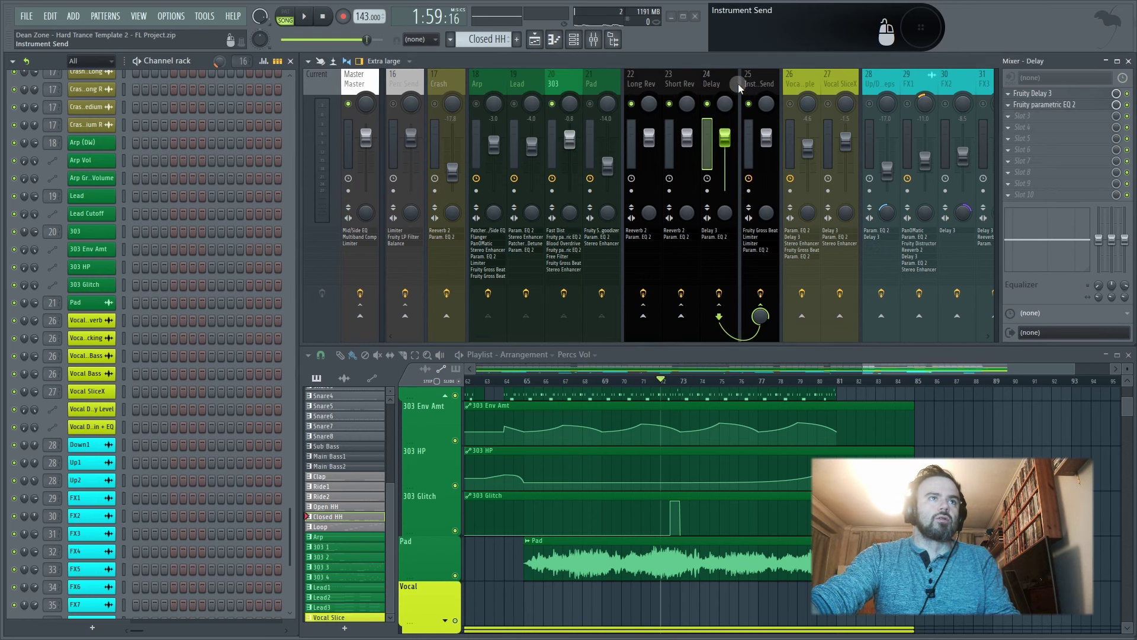
- Select the Instrument Send mixer track and audition the section from bar 72
click(752, 81)
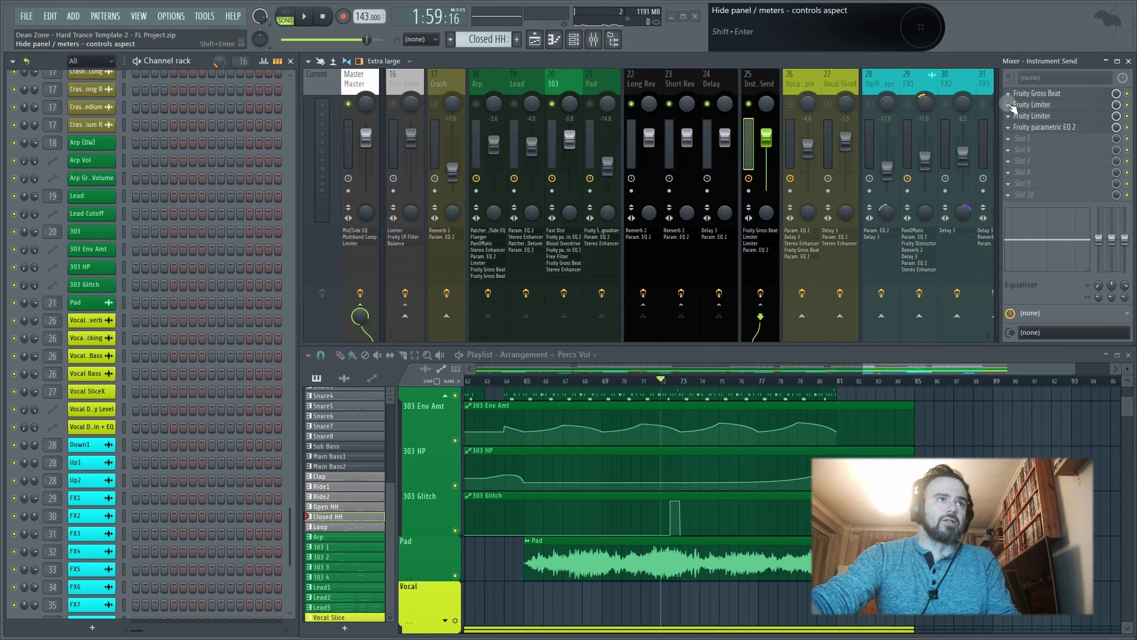
key(space)
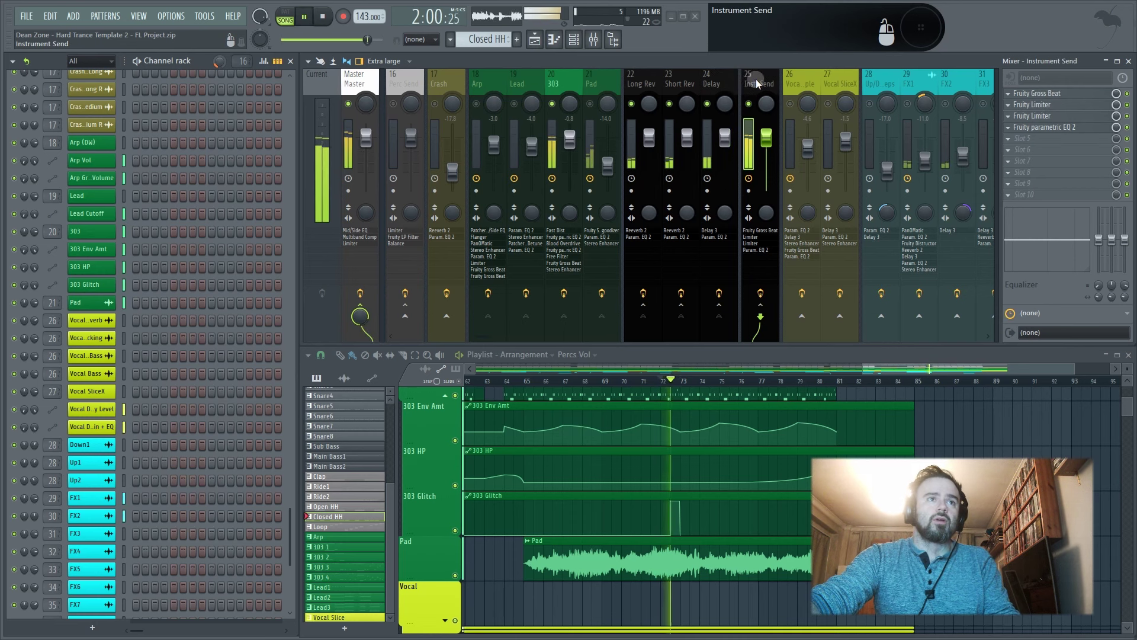
key(space)
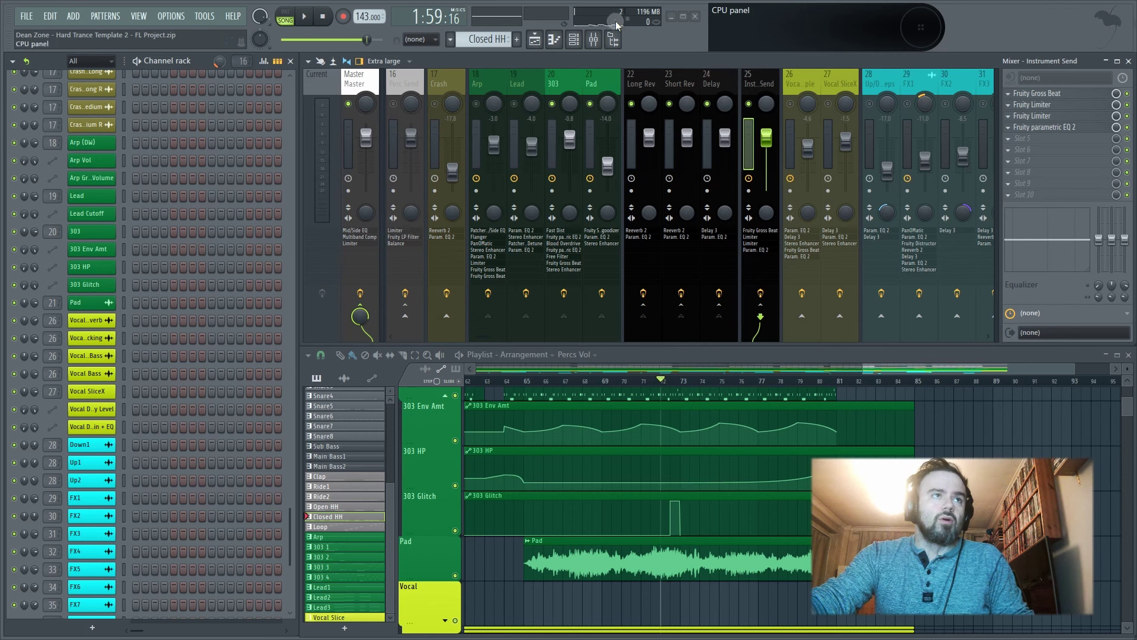
- Select the Pad mixer track and audition the pad section from bar 65
click(592, 73)
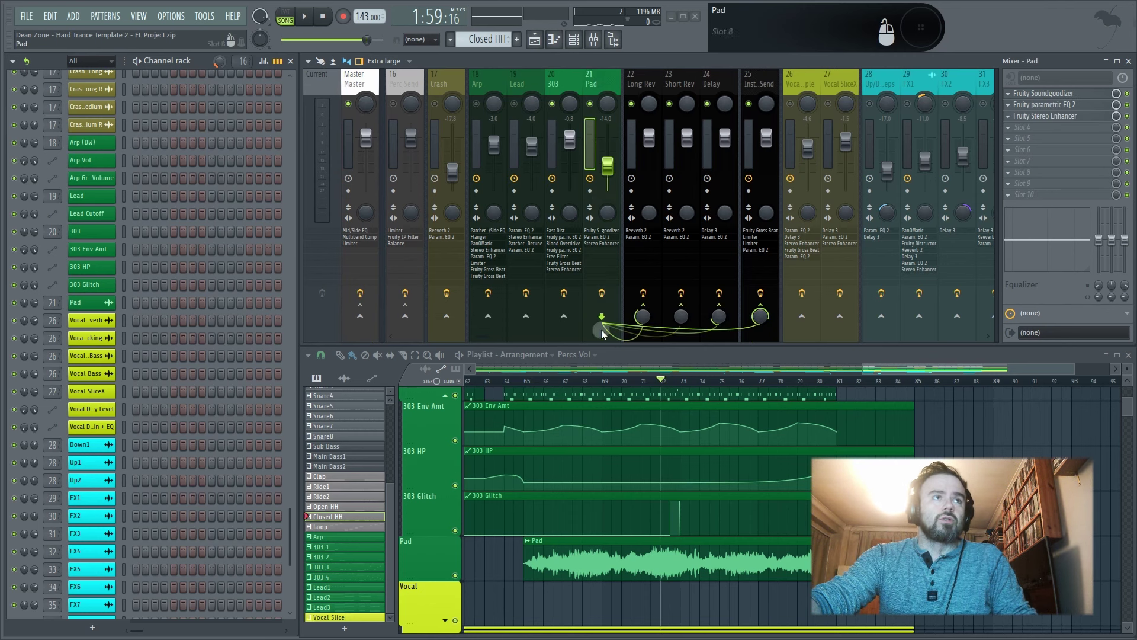
click(536, 389)
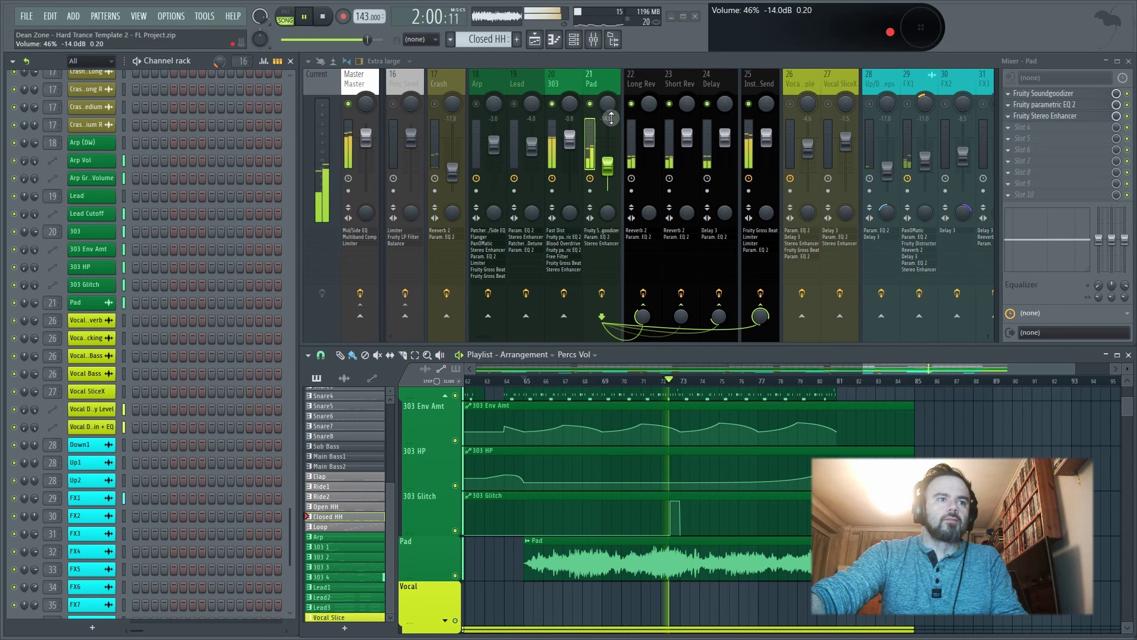
key(space)
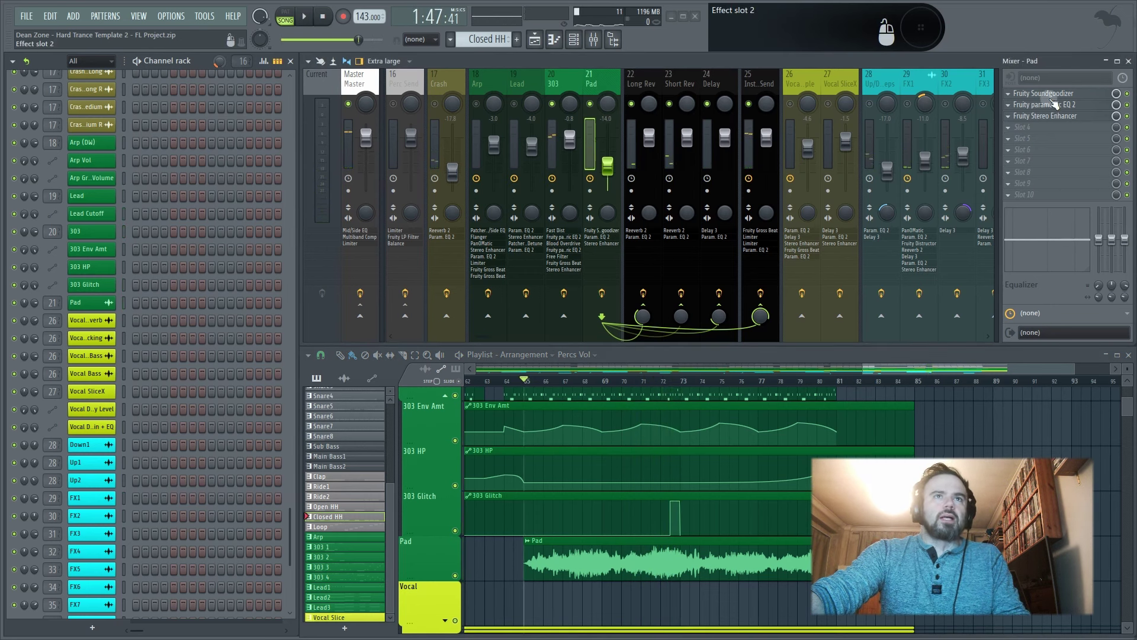
- View the Pad's Fruity Soundgoodizer, and compare its Fruity parametric EQ 2 bypassed and enabled during playback from bar 65
click(1040, 95)
click(1040, 94)
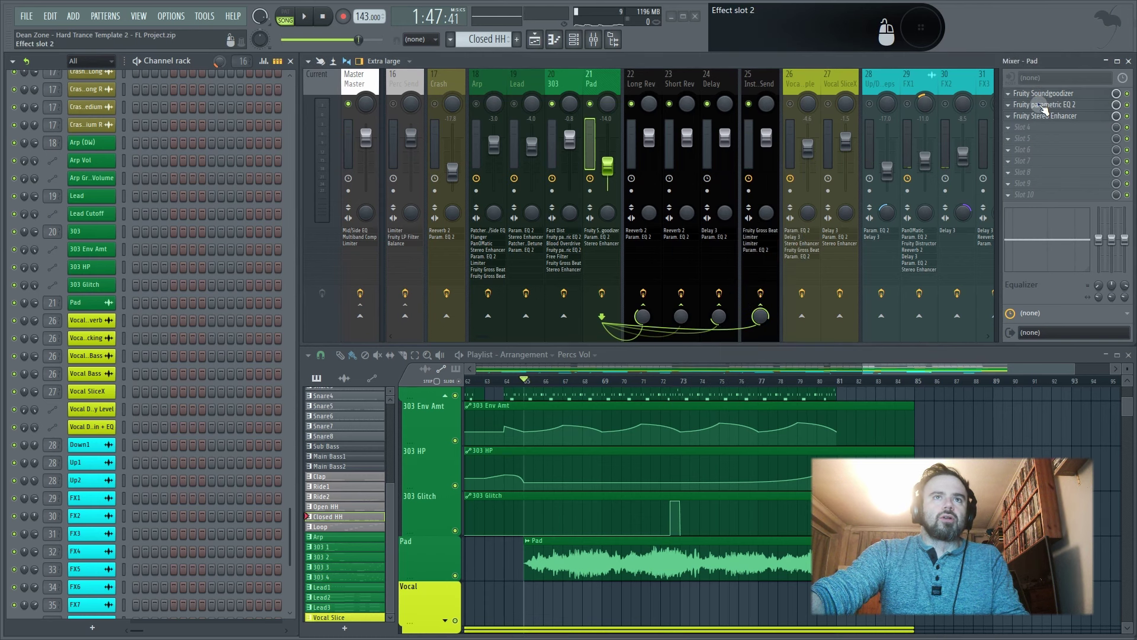
click(1044, 106)
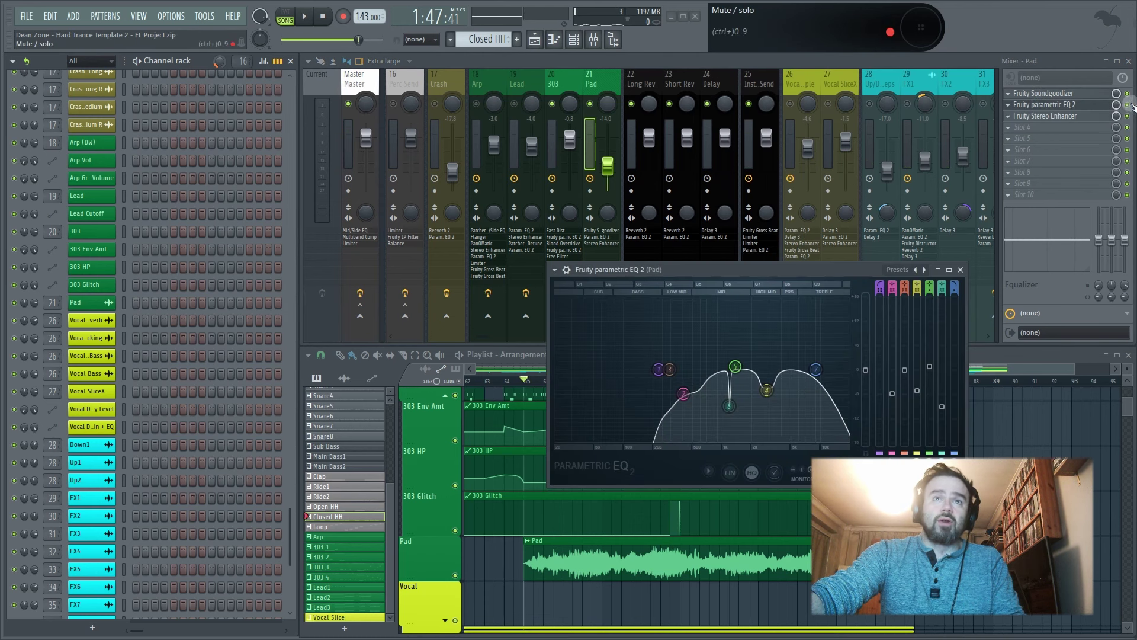
key(space)
click(1128, 105)
click(1127, 105)
- Toggle the 303 mixer track's mute around the pad playback, and open the Pad's Fruity Stereo Enhancer
click(552, 103)
click(1046, 116)
key(space)
click(552, 104)
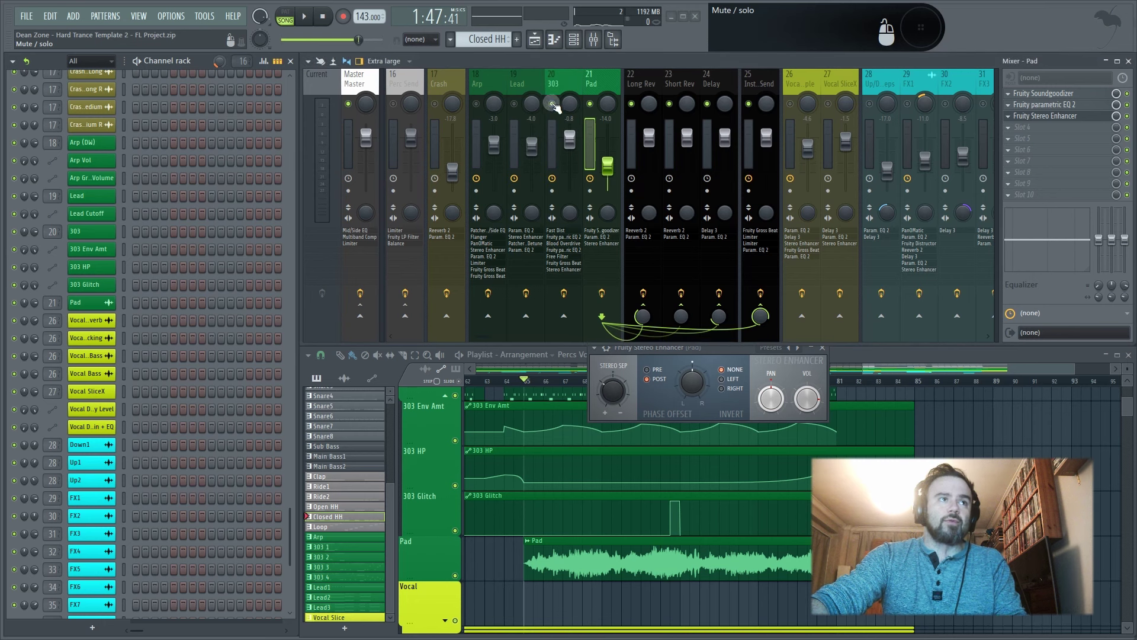
- Compare the Pad's Fruity Stereo Enhancer bypassed and enabled during playback from bar 65, and close its window
key(space)
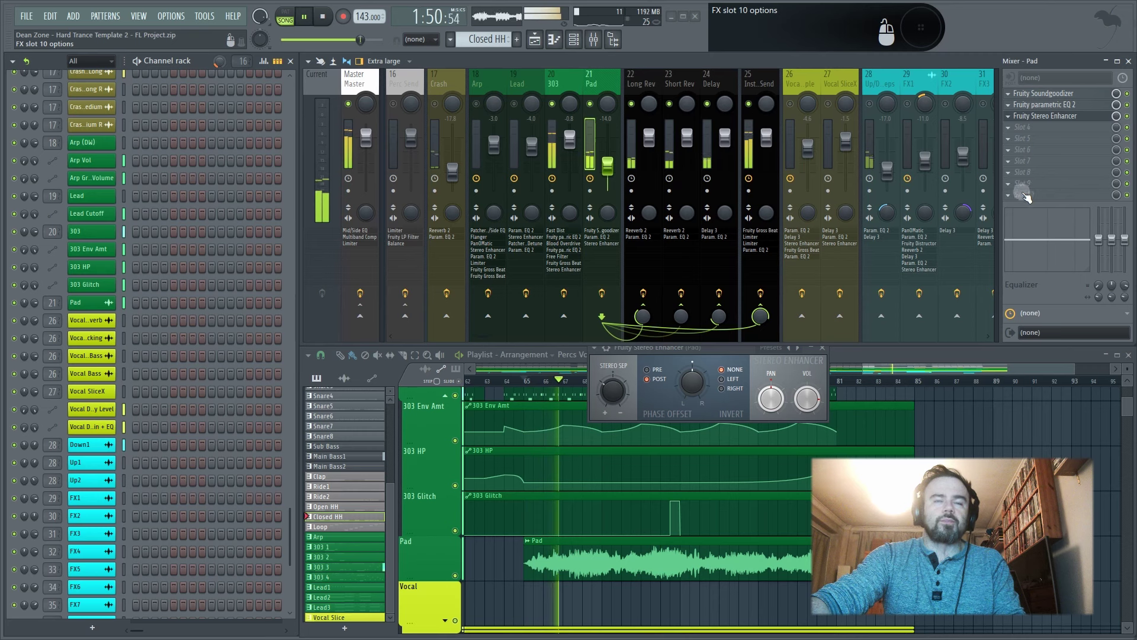
click(1128, 118)
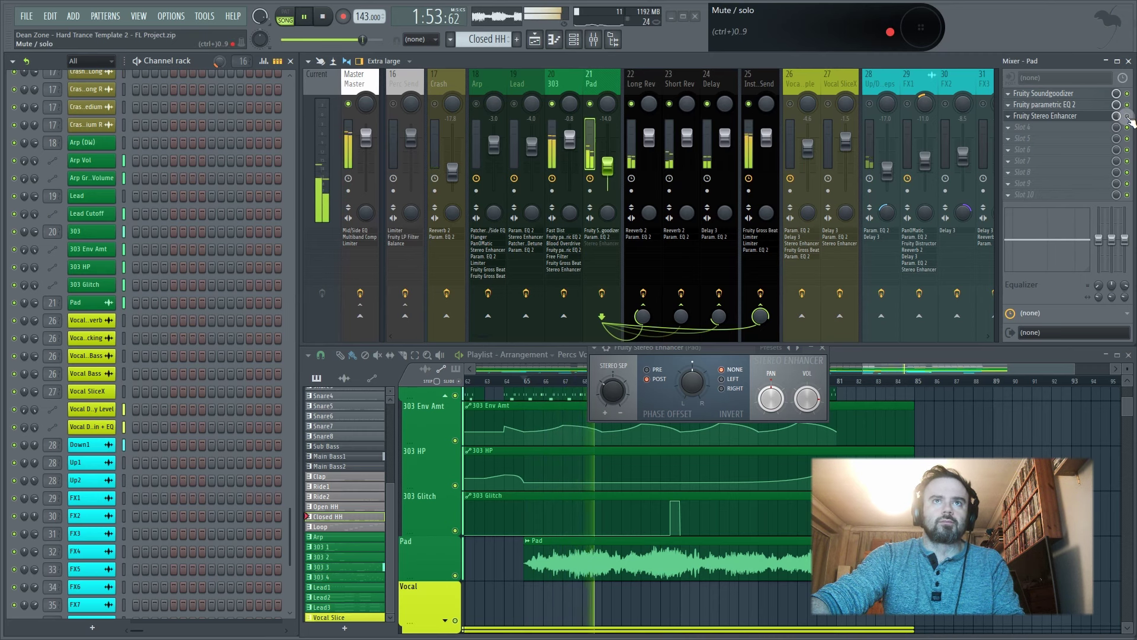
click(1128, 118)
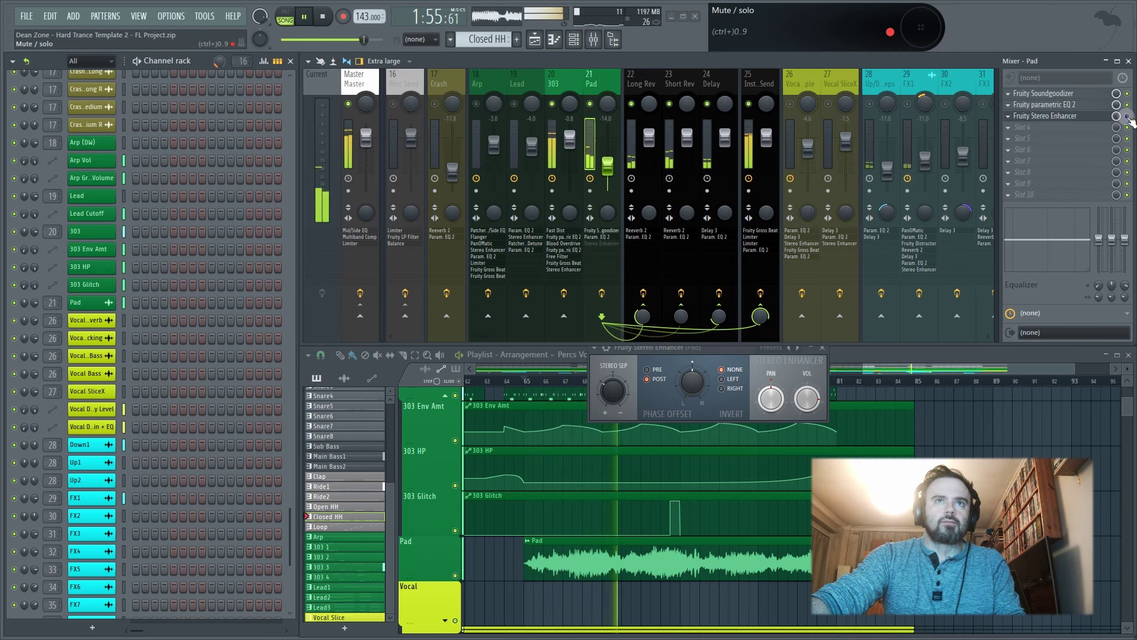
drag(717, 349, 704, 366)
key(space)
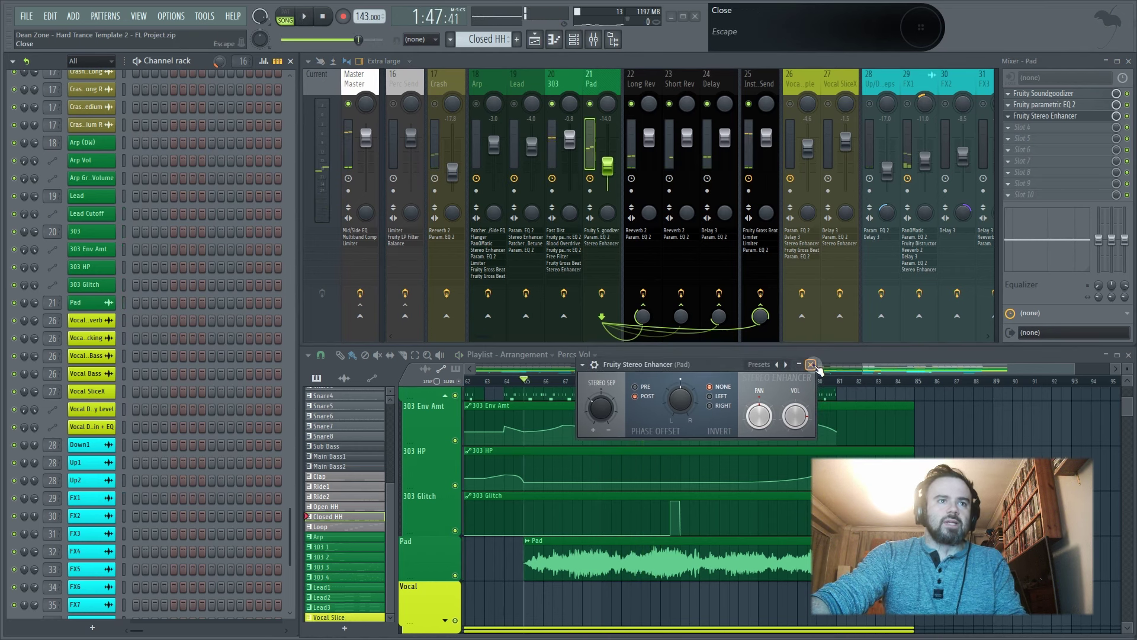
click(811, 365)
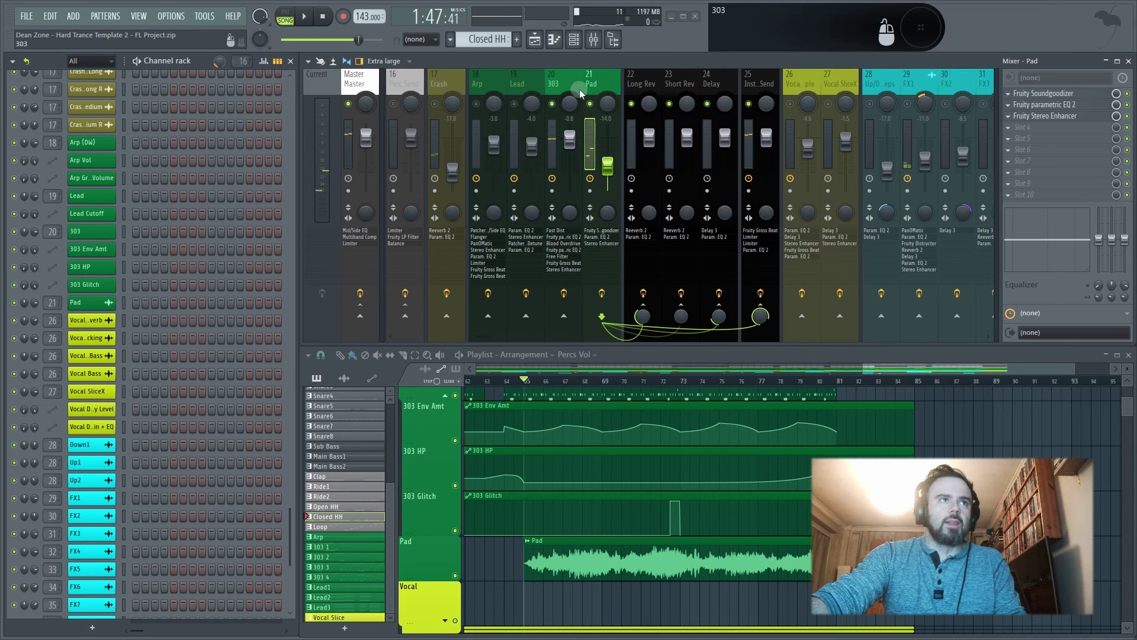
- Select the Instrument Send mixer track and view its second Fruity Limiter
click(759, 86)
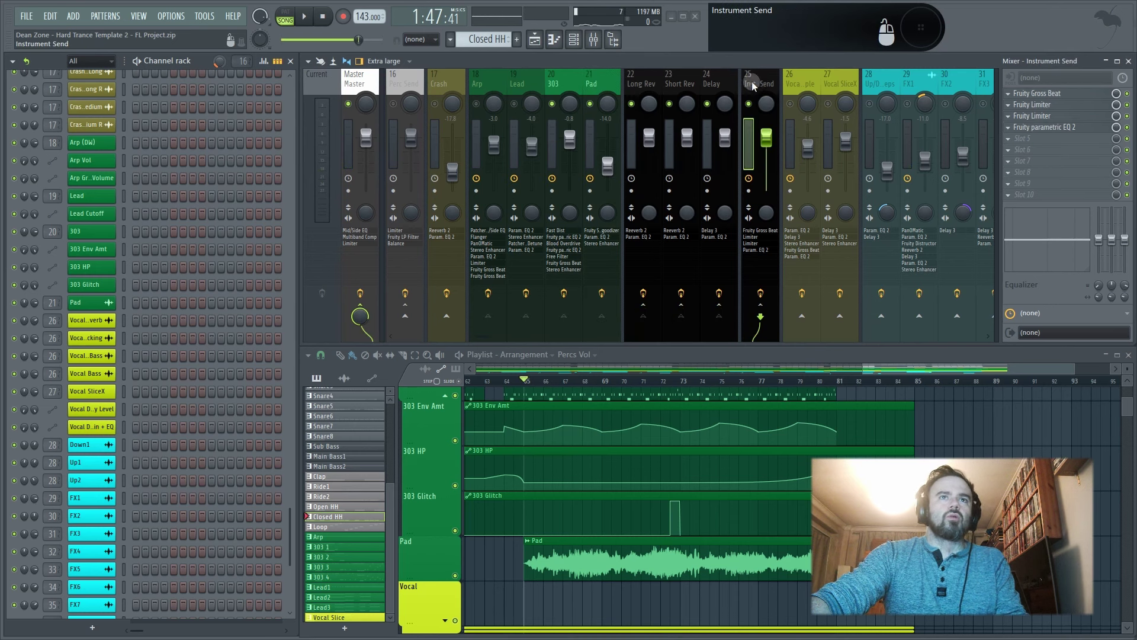
click(1042, 117)
click(1043, 118)
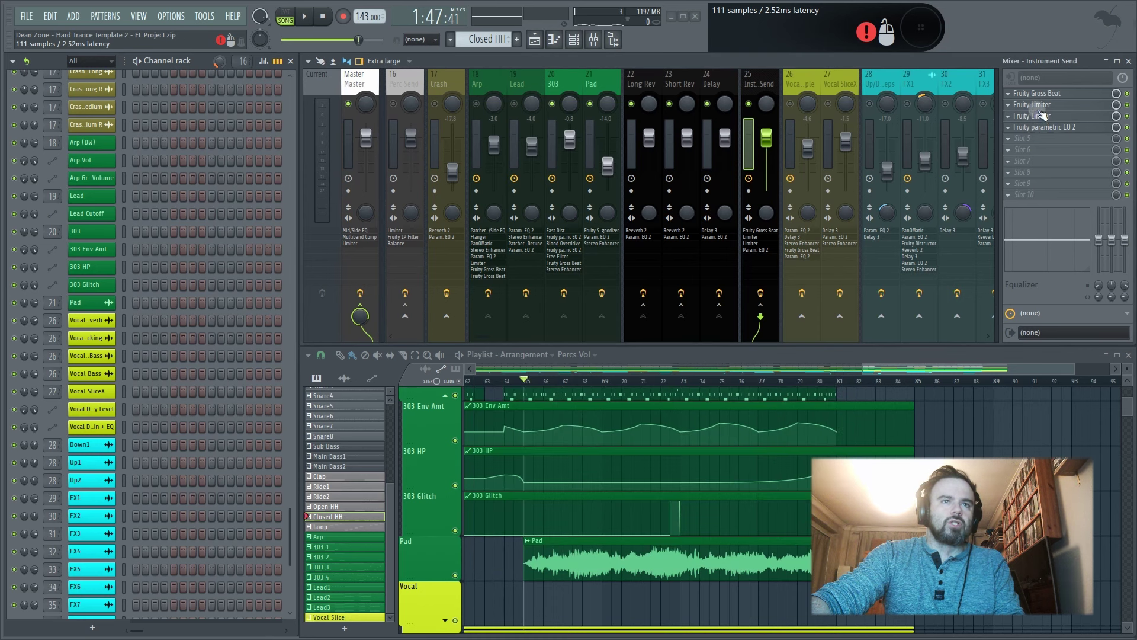
- View the Instrument Send's first Fruity Limiter, check the Main Kick mixer track's send routing, and reselect Instrument Send
click(1040, 106)
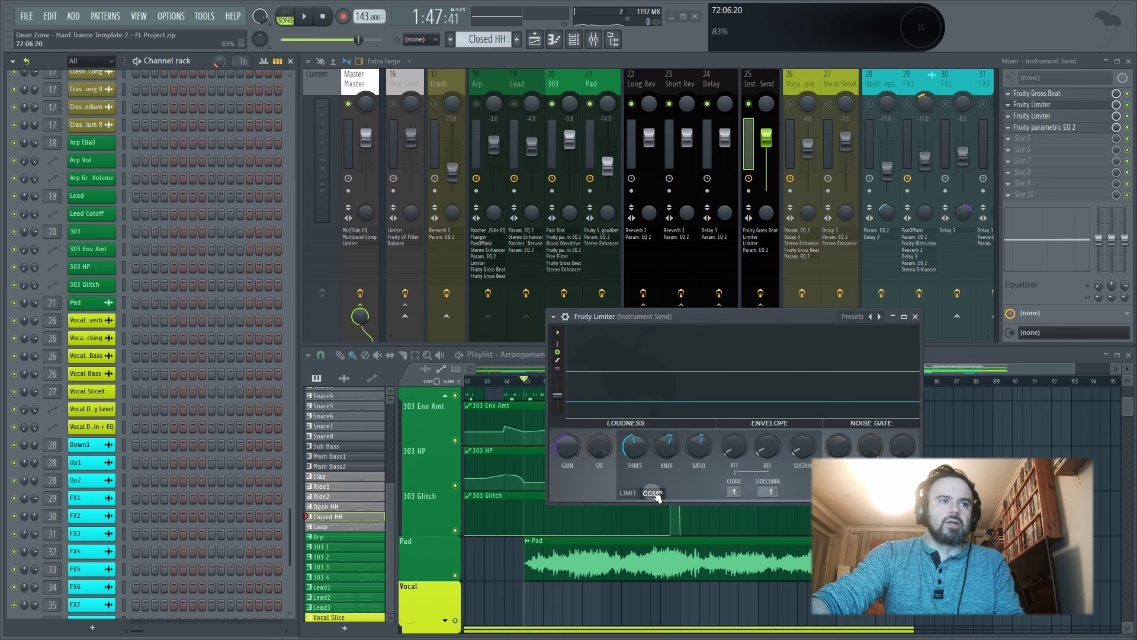
drag(736, 315, 588, 416)
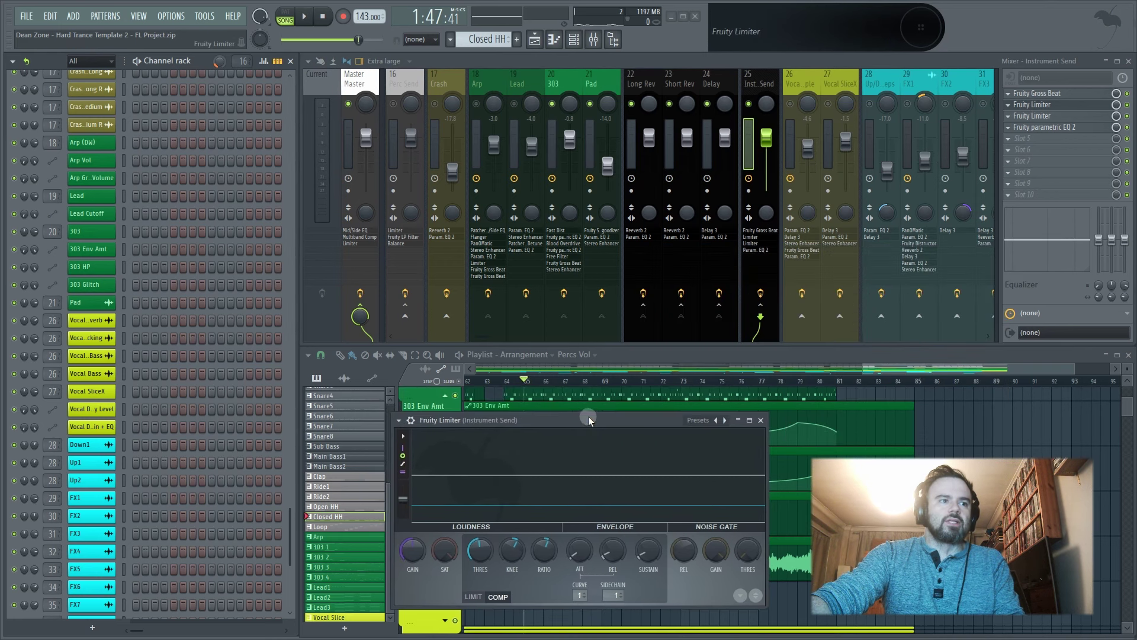
drag(481, 341, 403, 336)
click(481, 81)
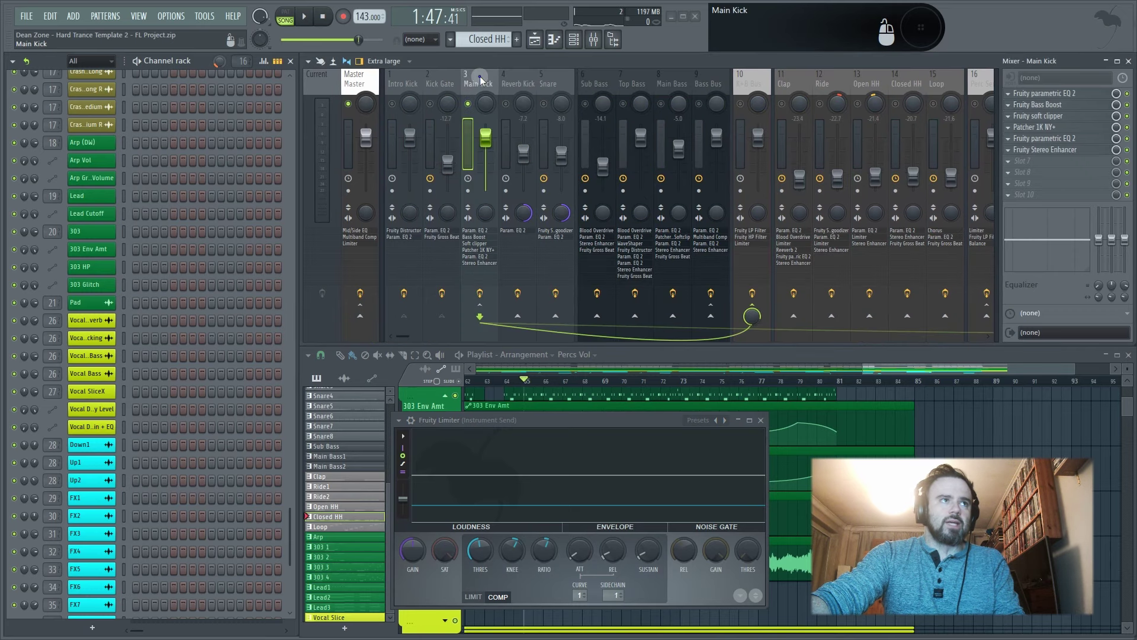
drag(400, 339, 502, 333)
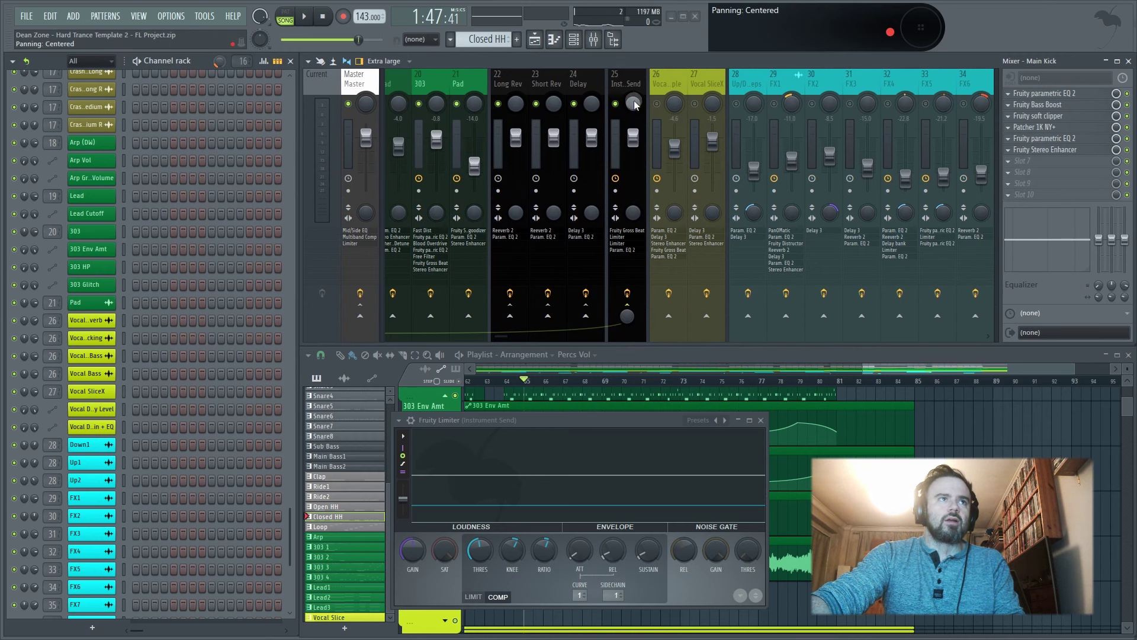
click(619, 80)
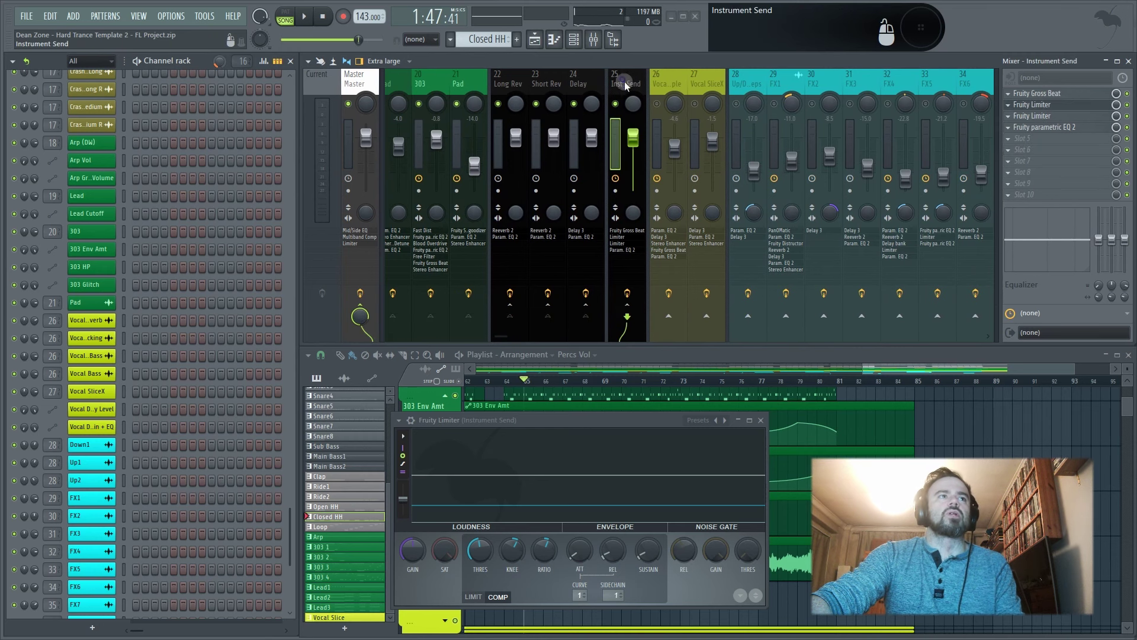
- Reopen the Instrument Send's first Fruity Limiter and watch its sidechain compression during playback from bar 65
click(1042, 107)
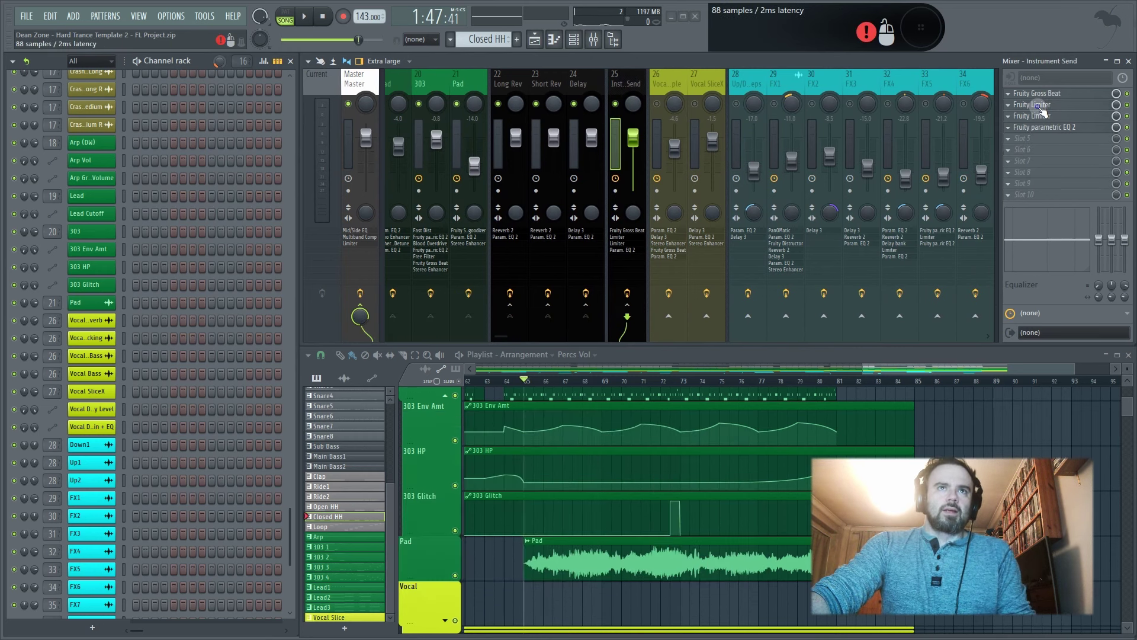
click(1041, 107)
drag(619, 419, 915, 171)
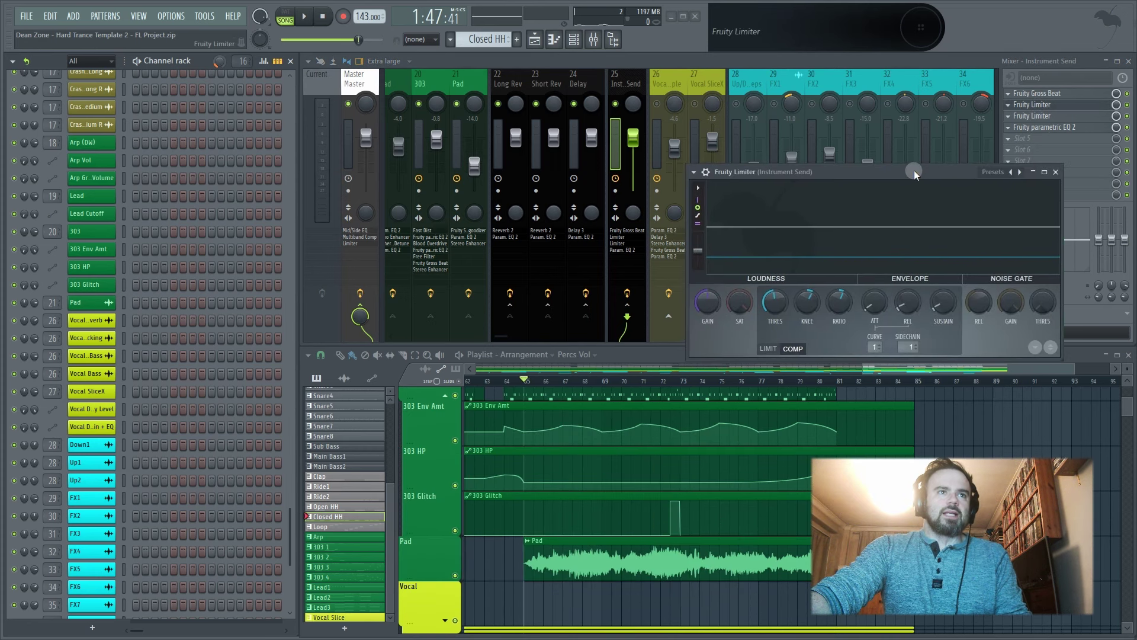
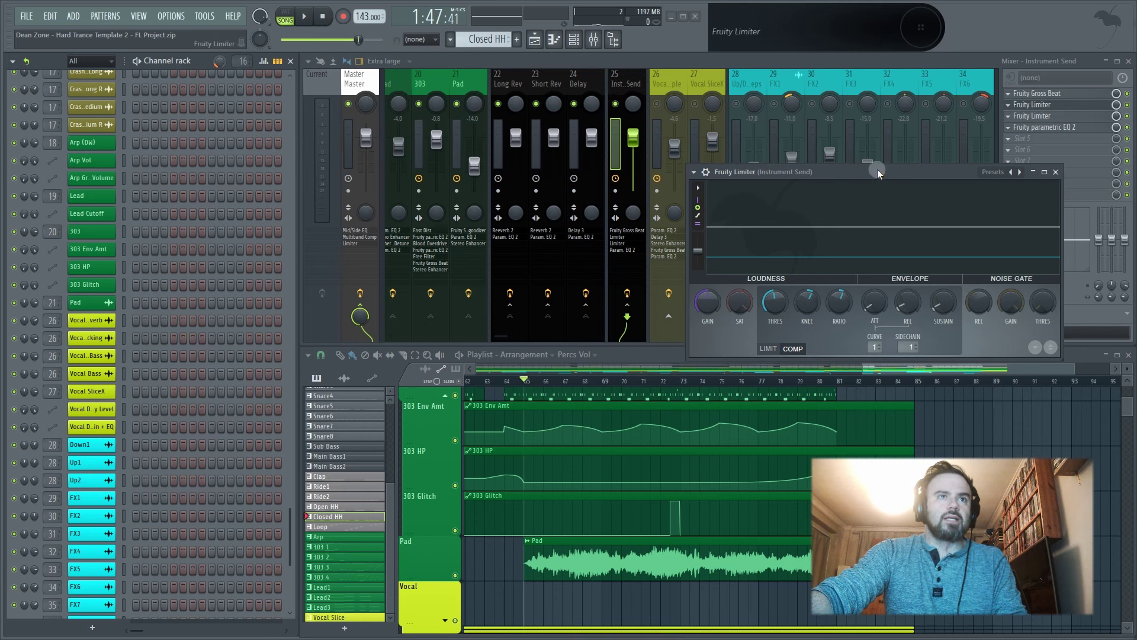
drag(877, 169, 890, 137)
key(space)
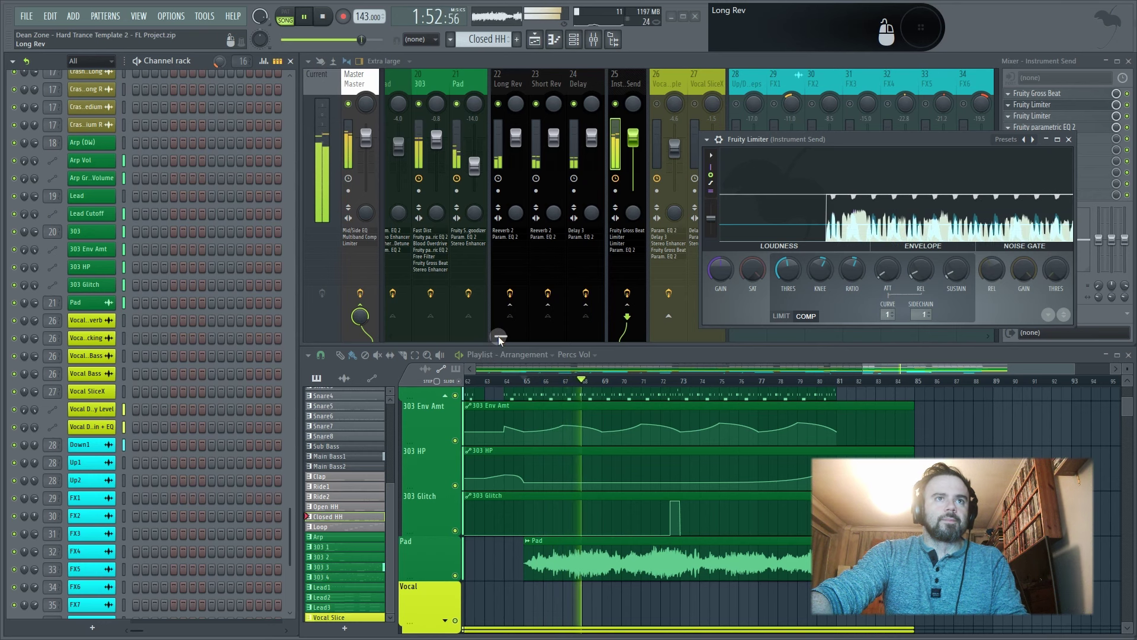
key(space)
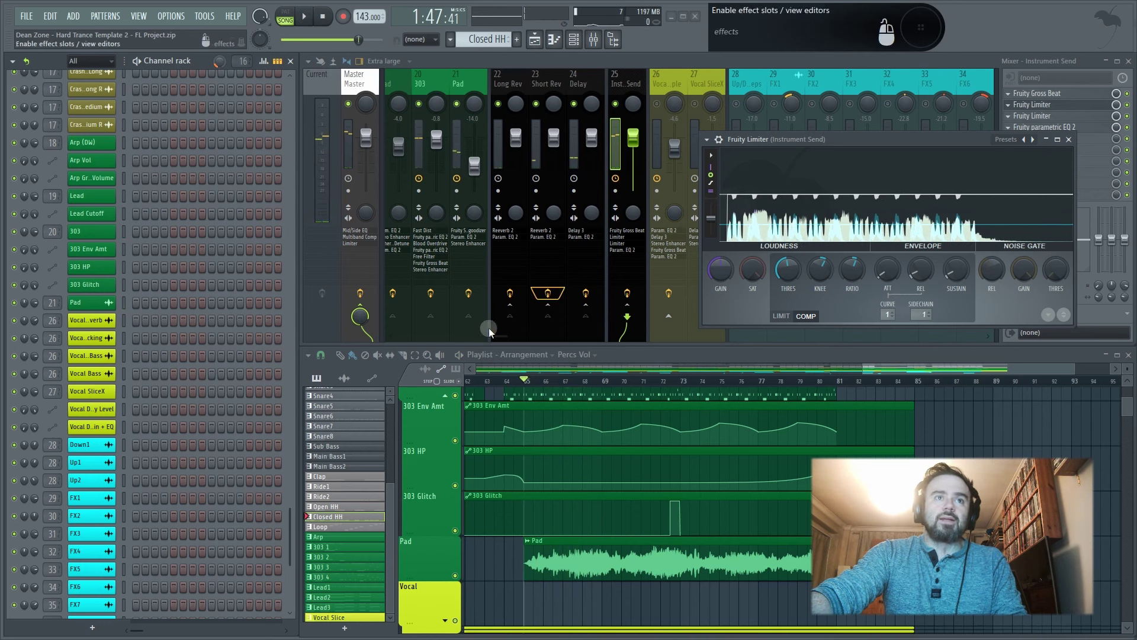
- Inspect how the Main Kick mixer track is routed to the Instrument Send, and reselect Instrument Send
drag(494, 336, 344, 332)
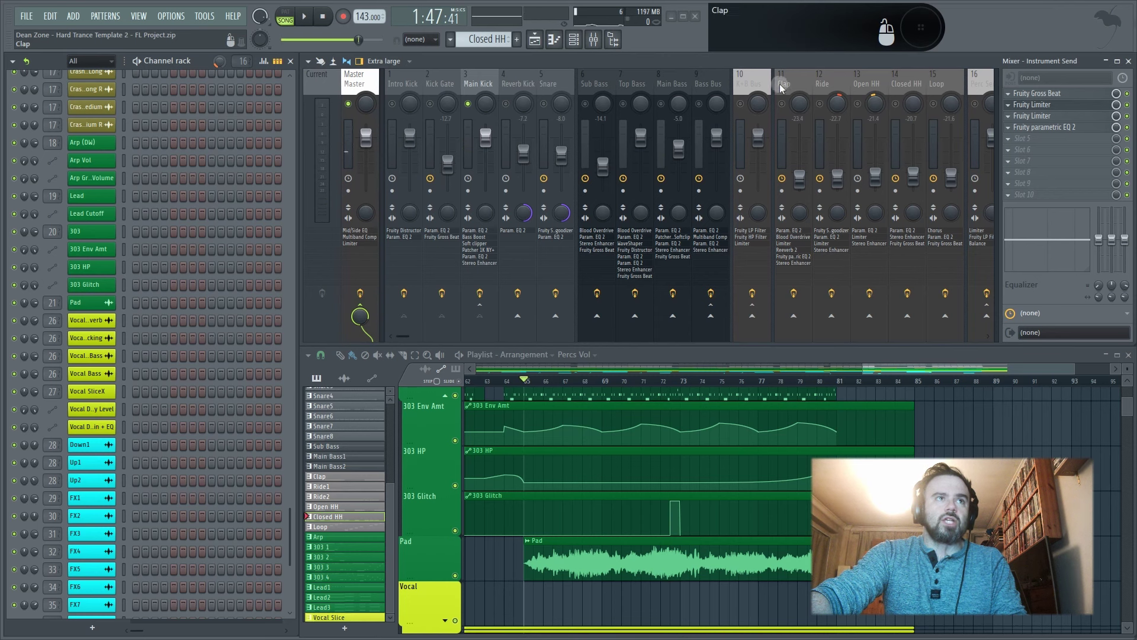
click(747, 75)
click(474, 84)
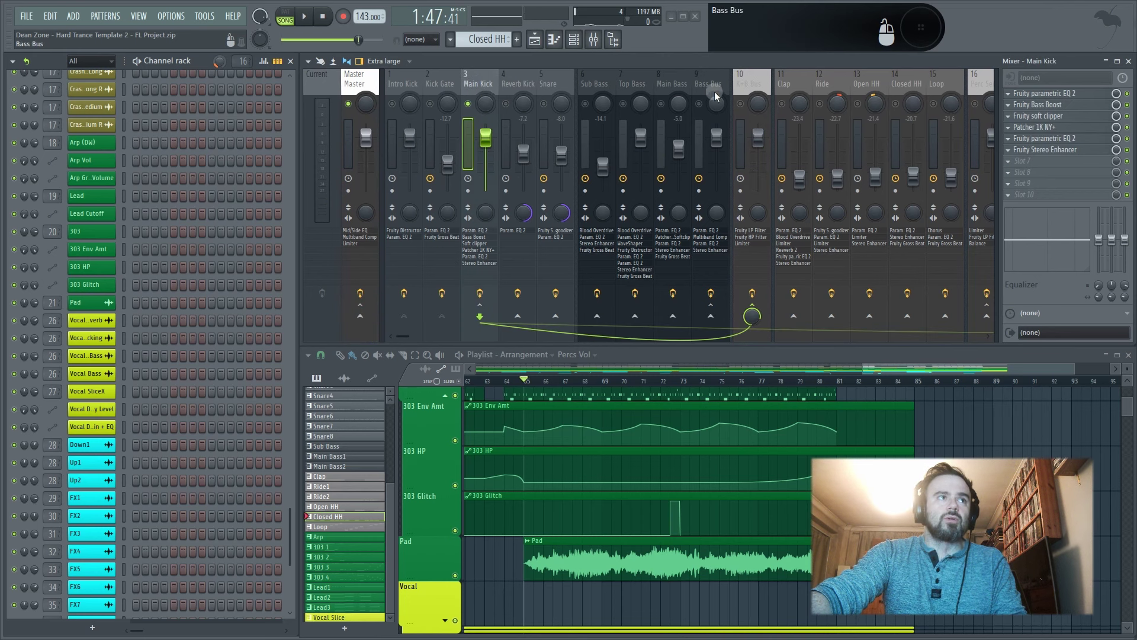
drag(403, 336, 502, 337)
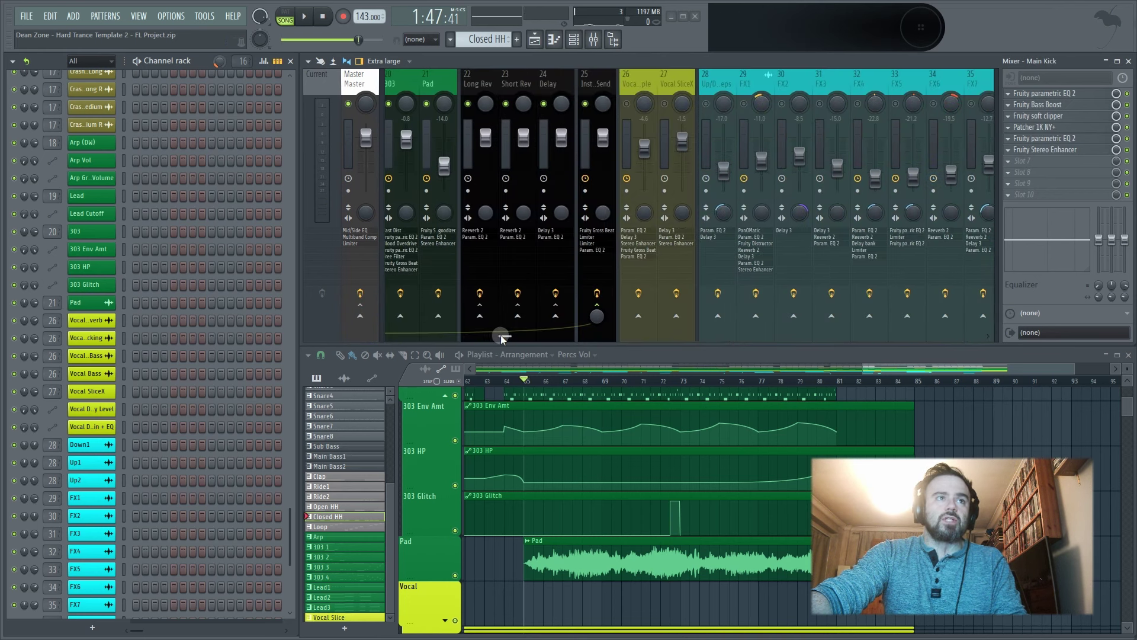
click(592, 121)
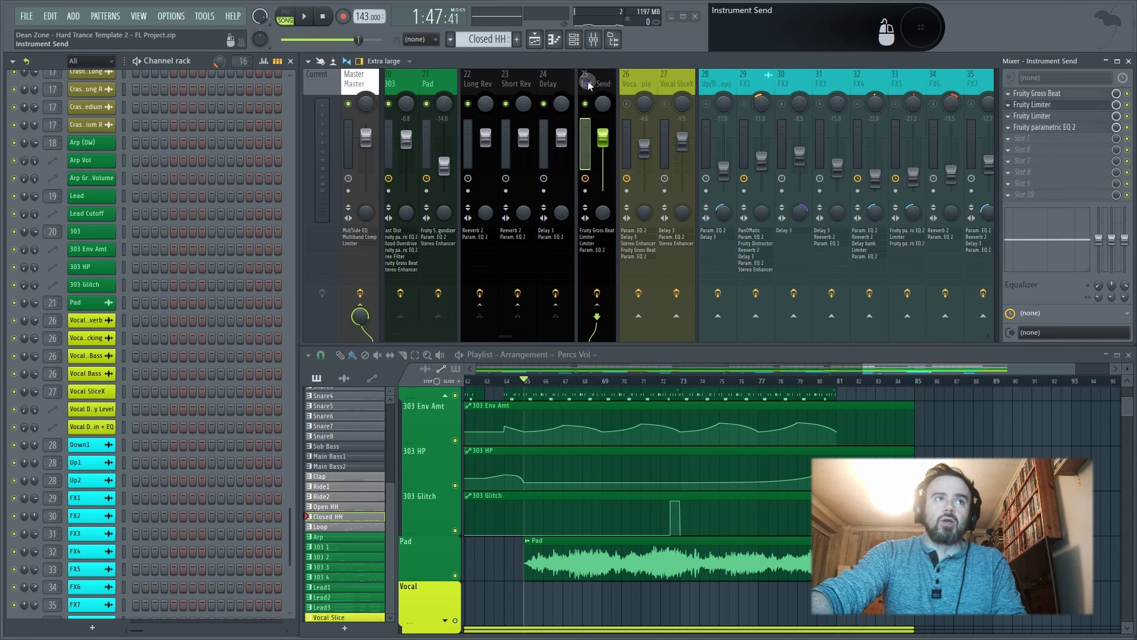
- Toggle the Instrument Send's first Fruity Limiter during playback from bar 65 and view its compression graph
click(1065, 105)
drag(930, 141, 879, 140)
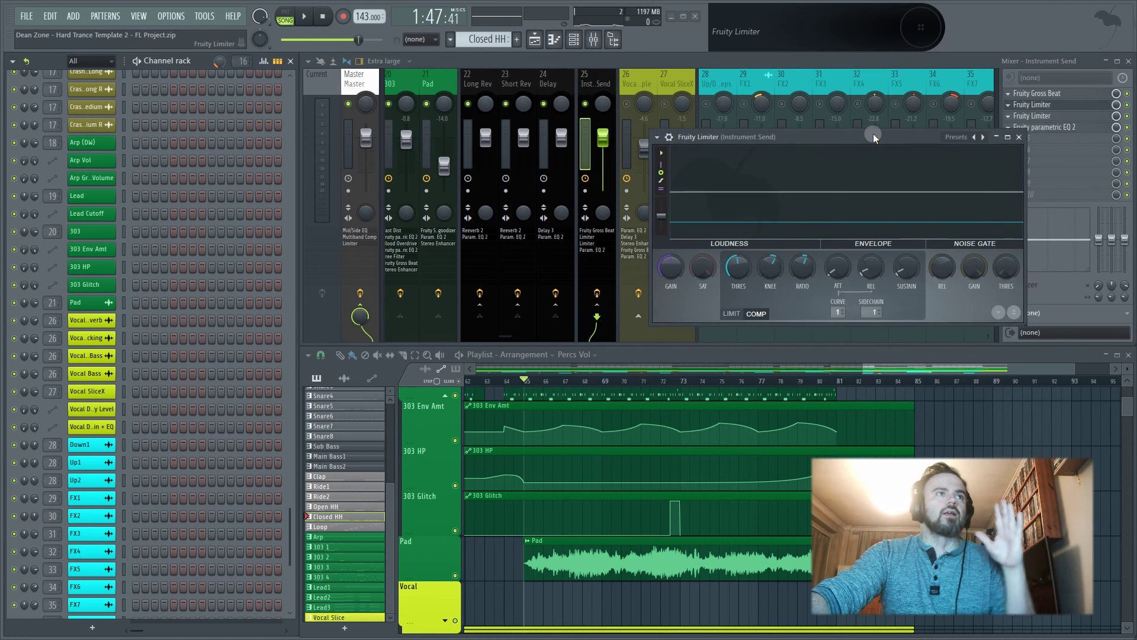
key(space)
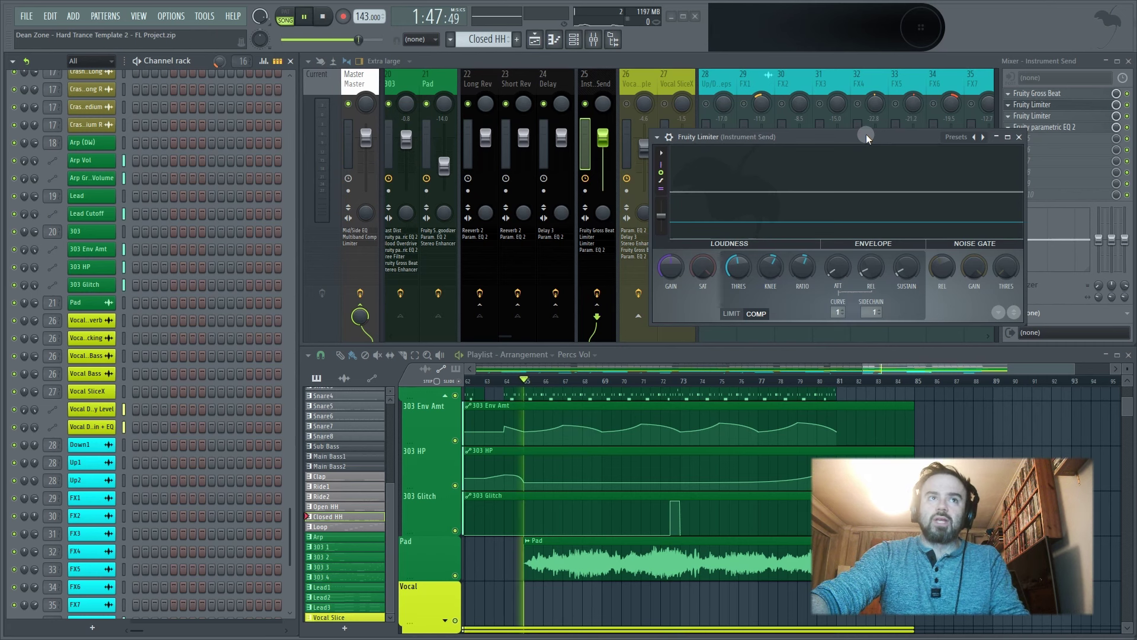
click(1127, 105)
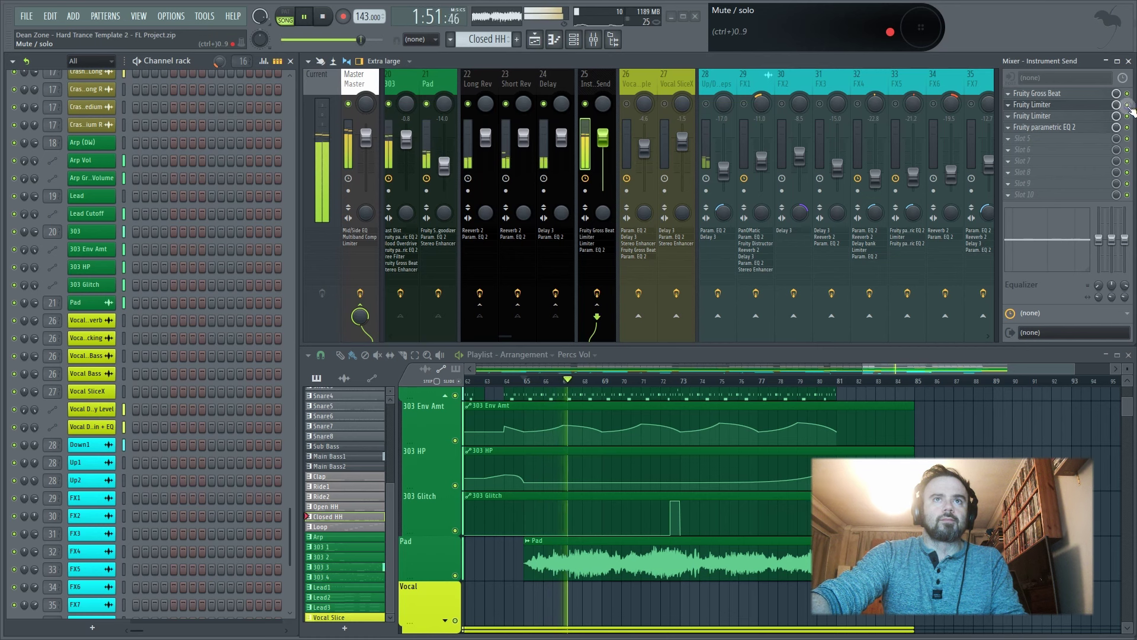
click(1034, 104)
drag(934, 137, 855, 164)
key(space)
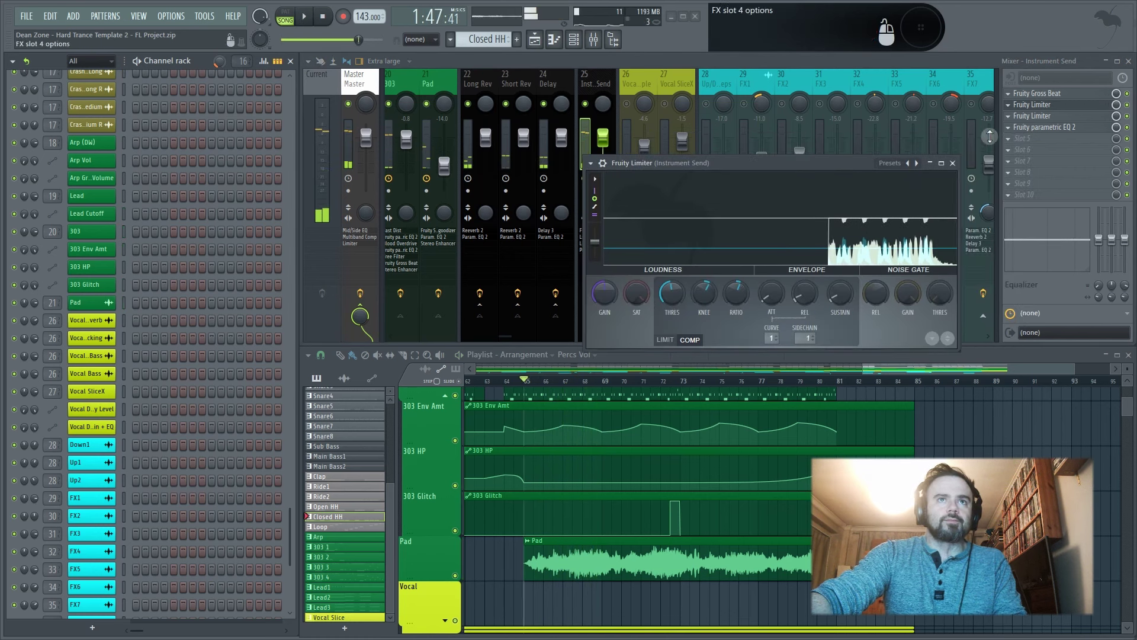
- Watch the Instrument Send's second Fruity Limiter in limiting mode during playback from bar 65, and close its window
click(953, 164)
click(1023, 116)
drag(611, 383, 738, 173)
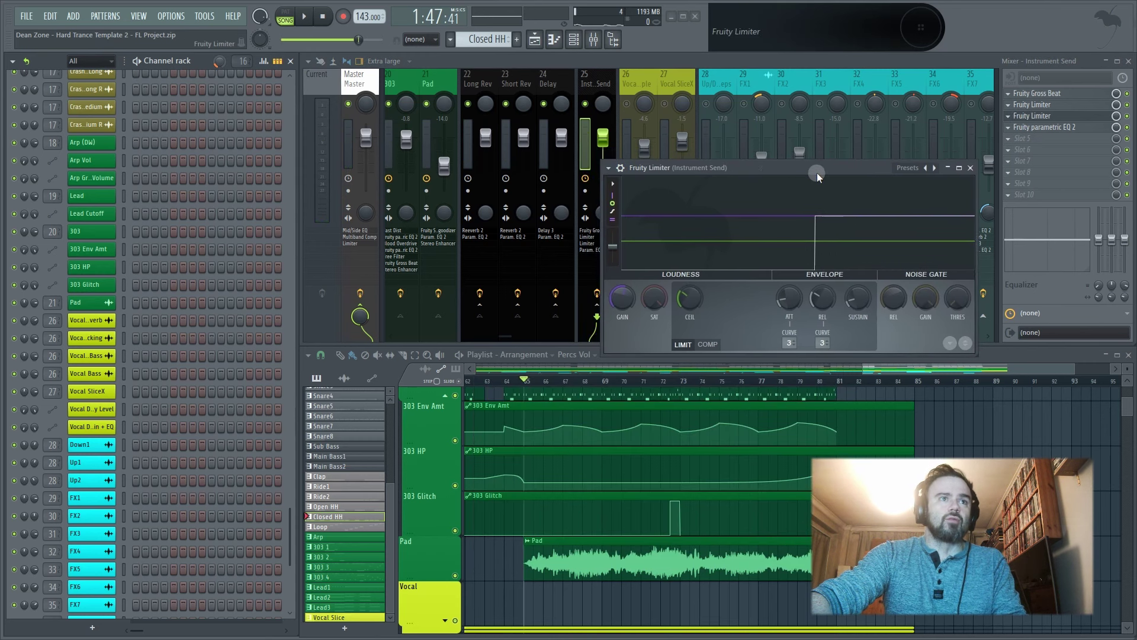
key(space)
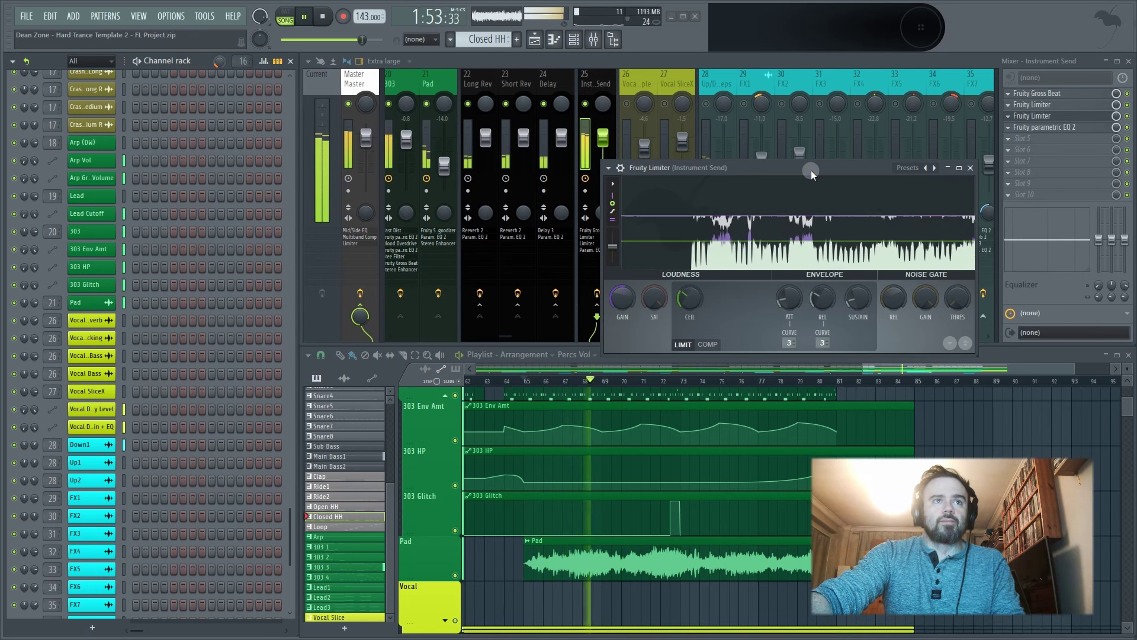
key(space)
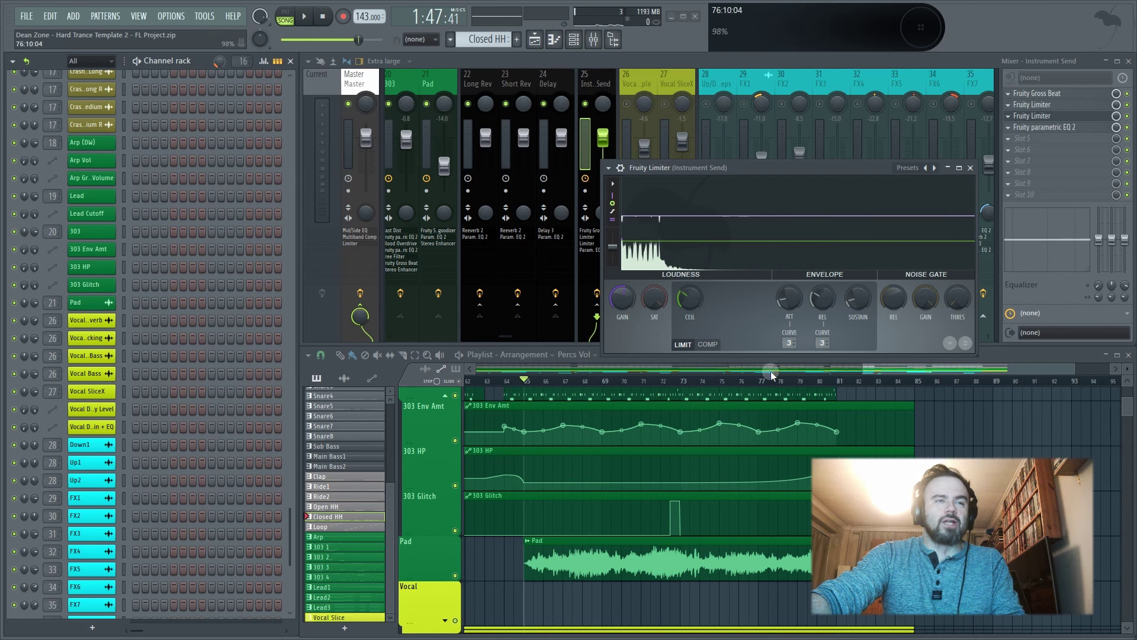
click(970, 168)
- View the high-pass band in the Instrument Send's Fruity parametric EQ 2, and close its window
click(1043, 127)
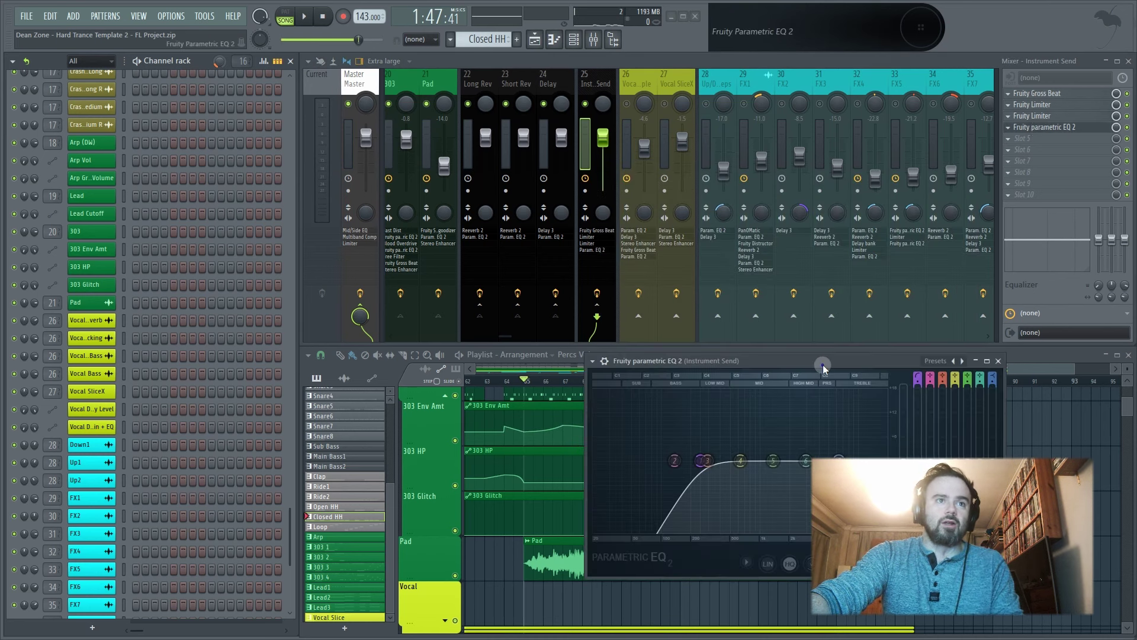
drag(822, 364, 791, 185)
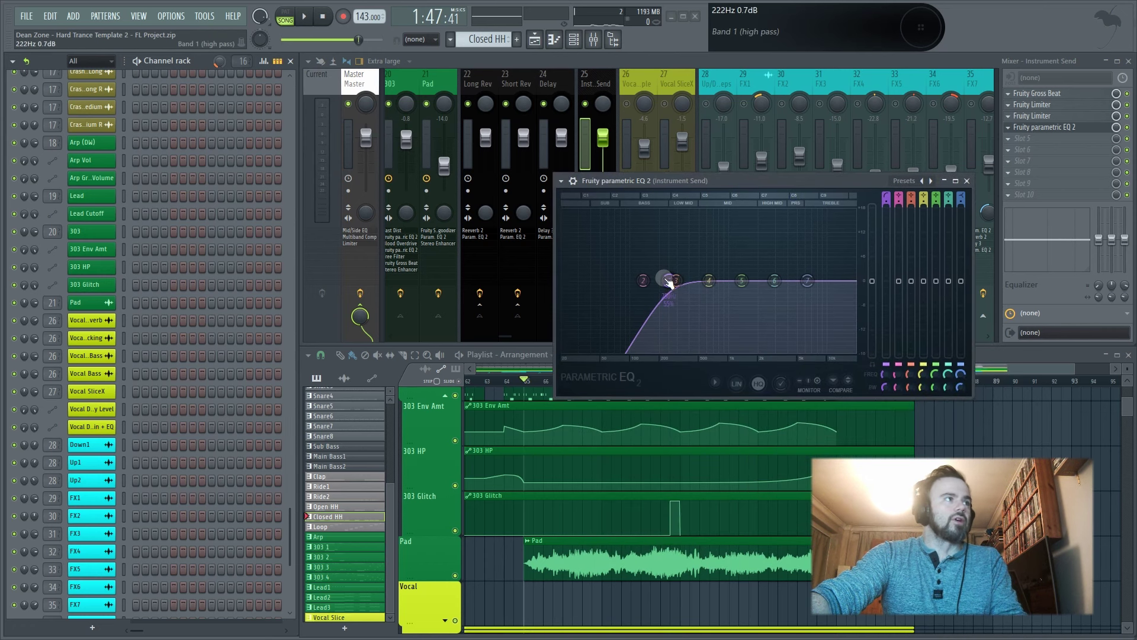
drag(673, 284, 666, 291)
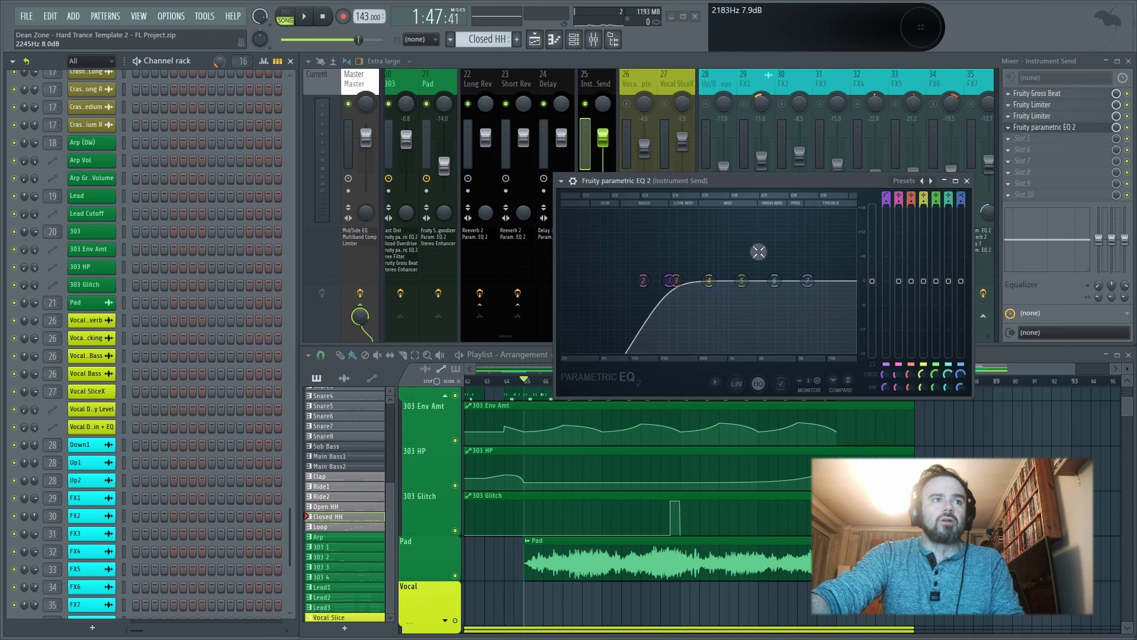
click(967, 181)
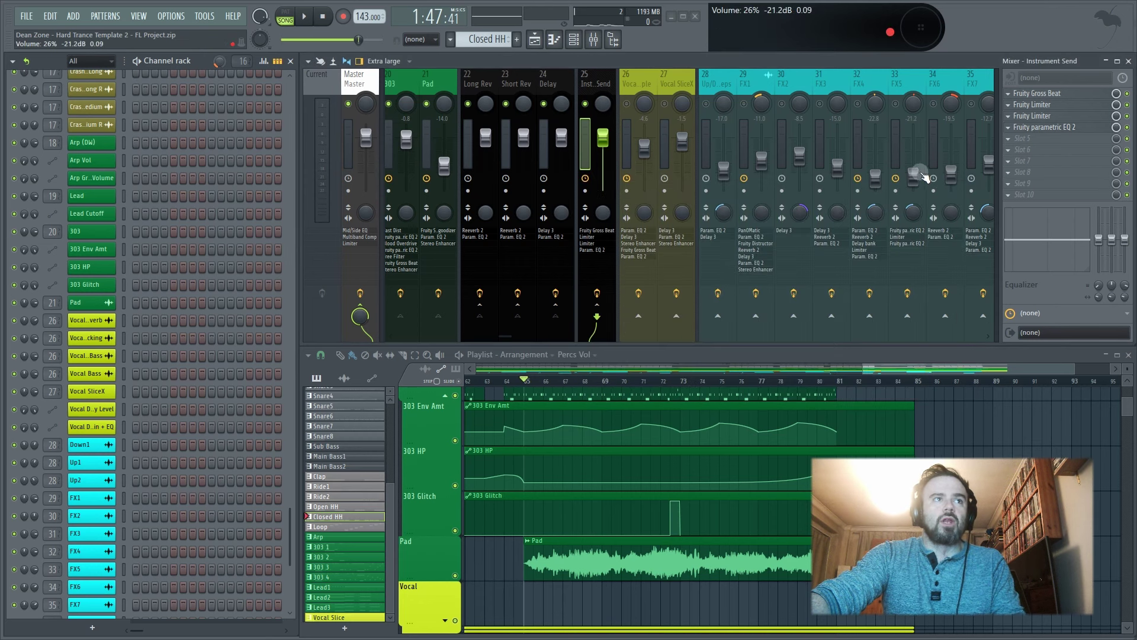
- Locate the Vocal clips in the playlist, solo the Vocal Sample mixer track, and unmute Vocal SliceX
scroll(809, 430, down, 5)
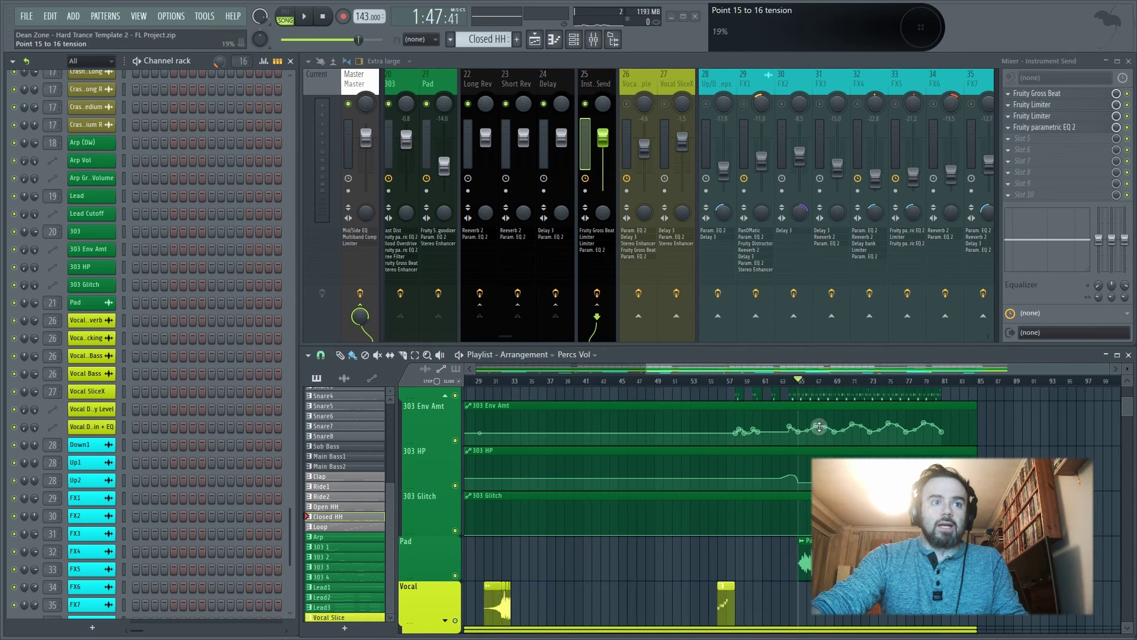
scroll(737, 452, down, 3)
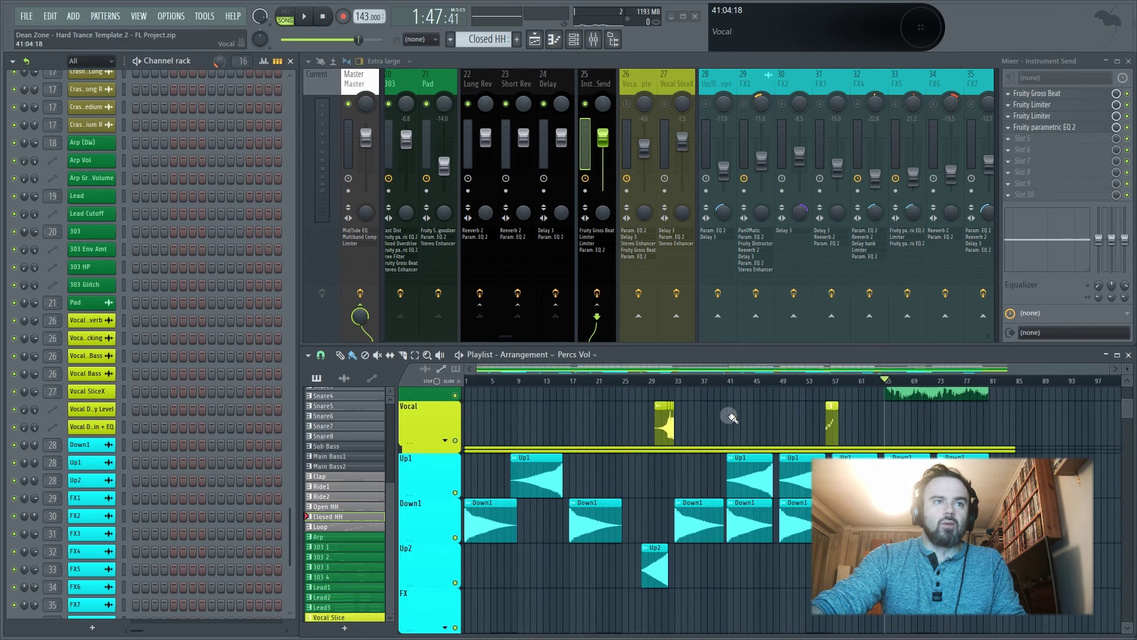
scroll(734, 415, up, 2)
right_click(626, 104)
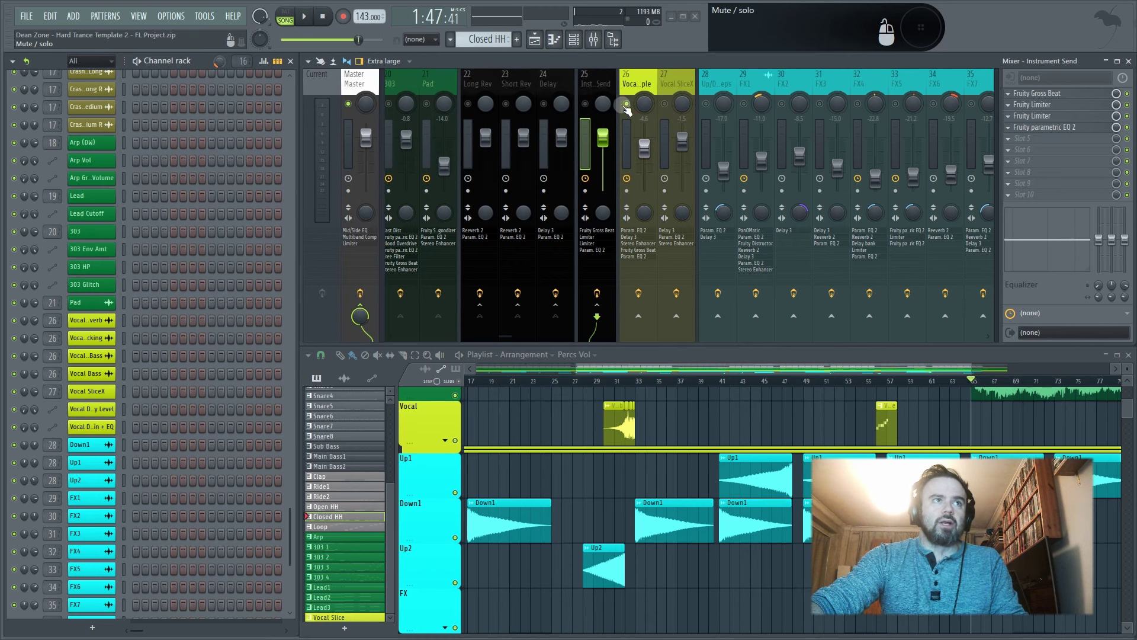
click(665, 105)
- Play the vocal section from bar 30, select the Vocal Sample mixer track, and return playback to the song start
click(604, 378)
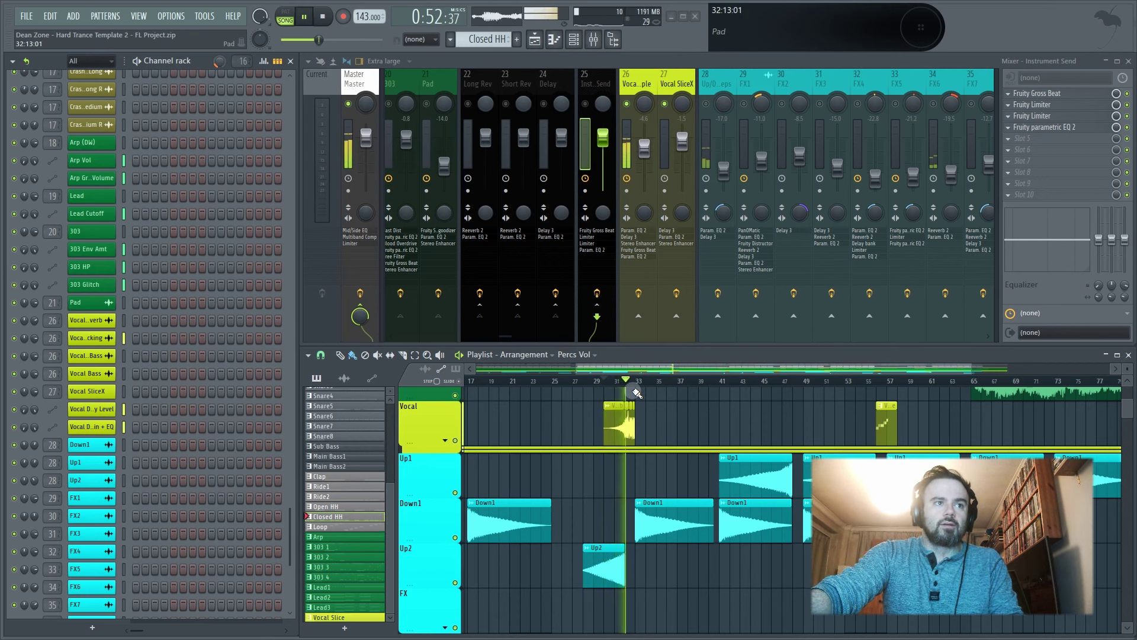
click(635, 79)
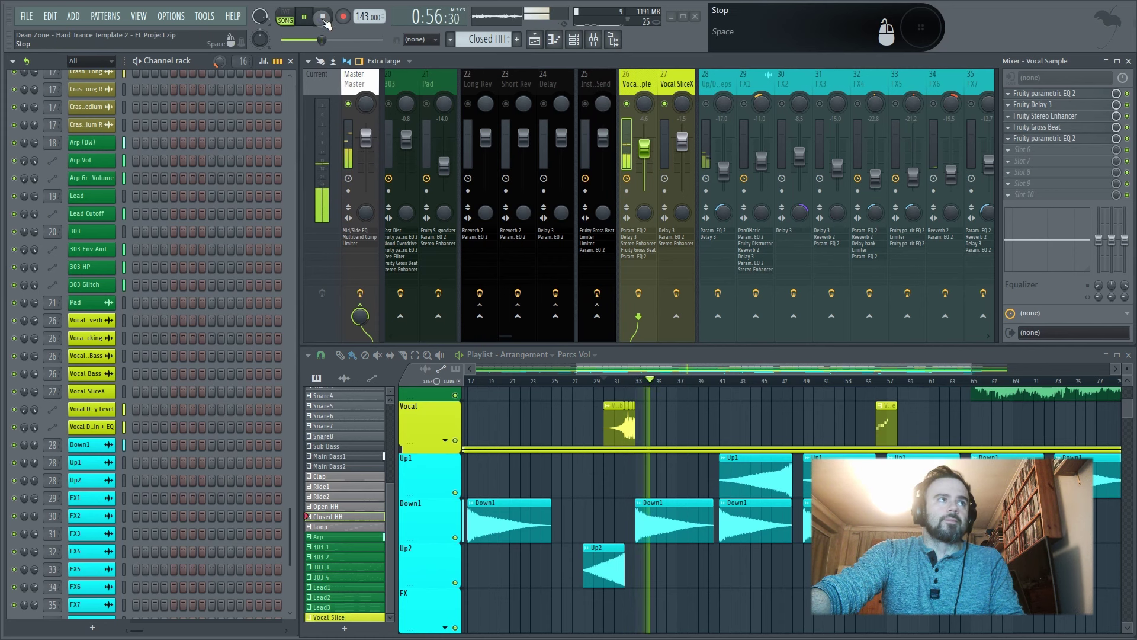
click(325, 16)
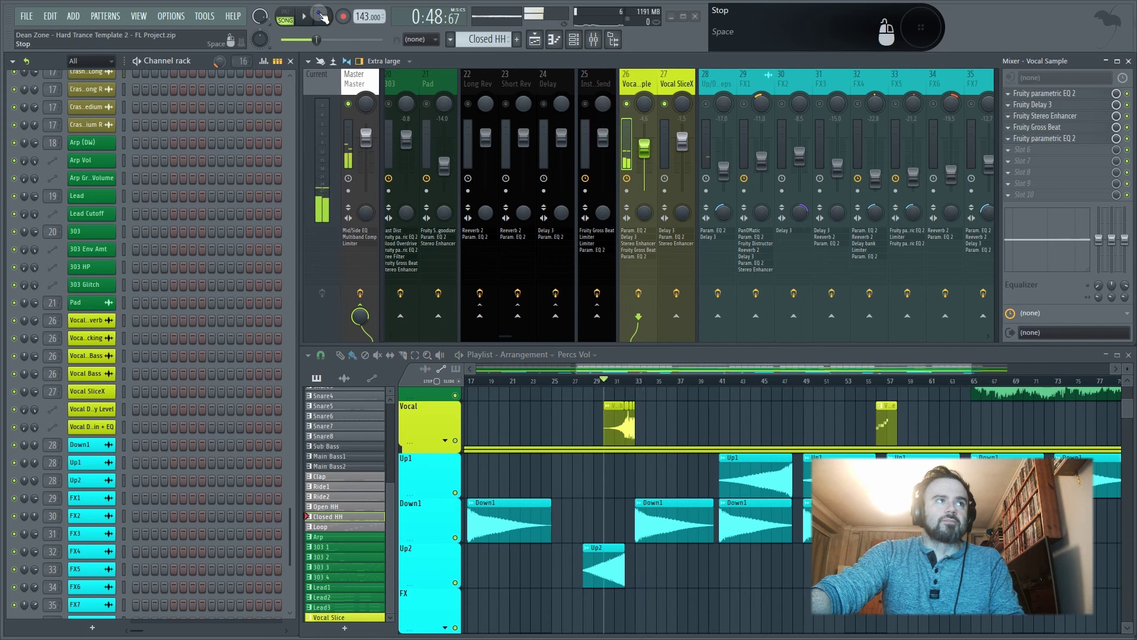
click(322, 15)
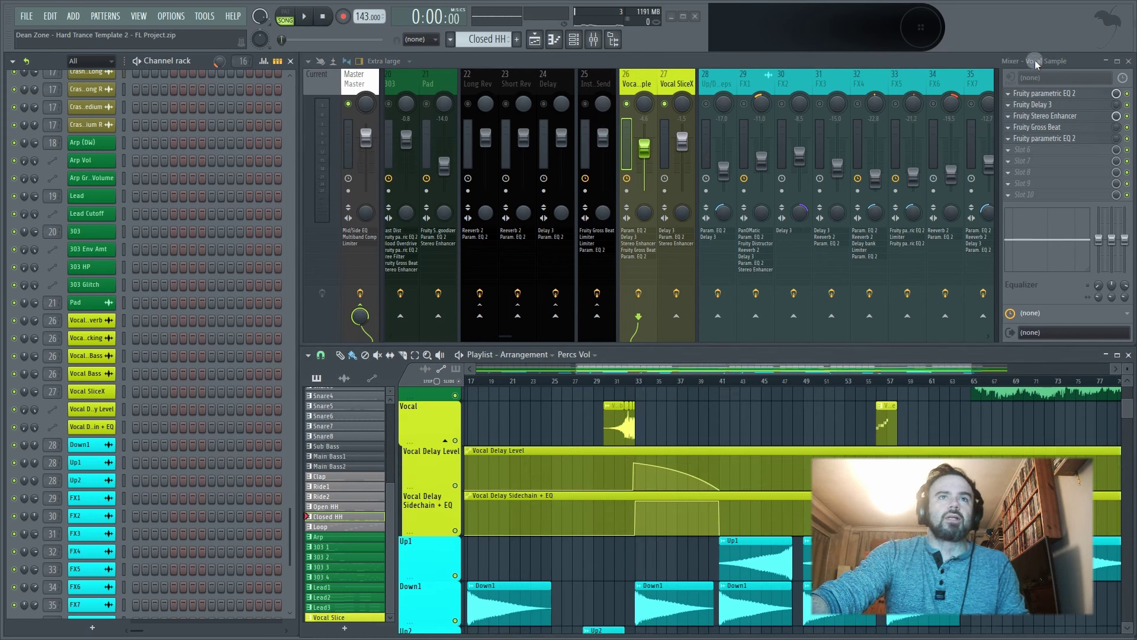
- Check the Vocal Sample's two Fruity parametric EQ 2 effects, and examine the vocal clips and vocal delay automation around bar 33
click(1054, 93)
click(1056, 95)
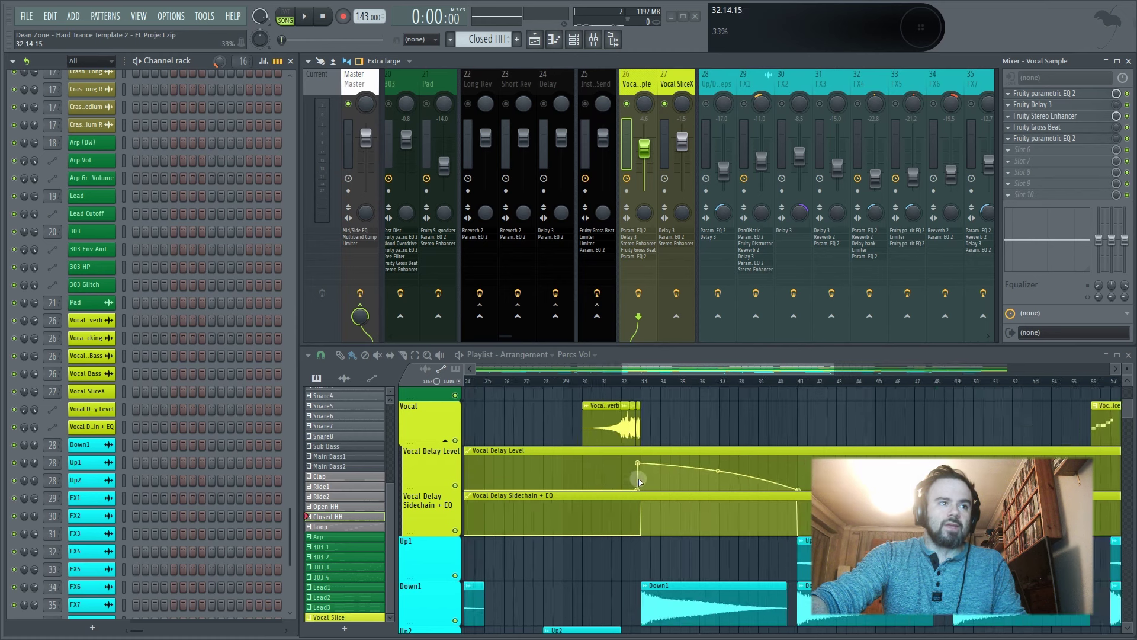
click(1044, 140)
click(1046, 140)
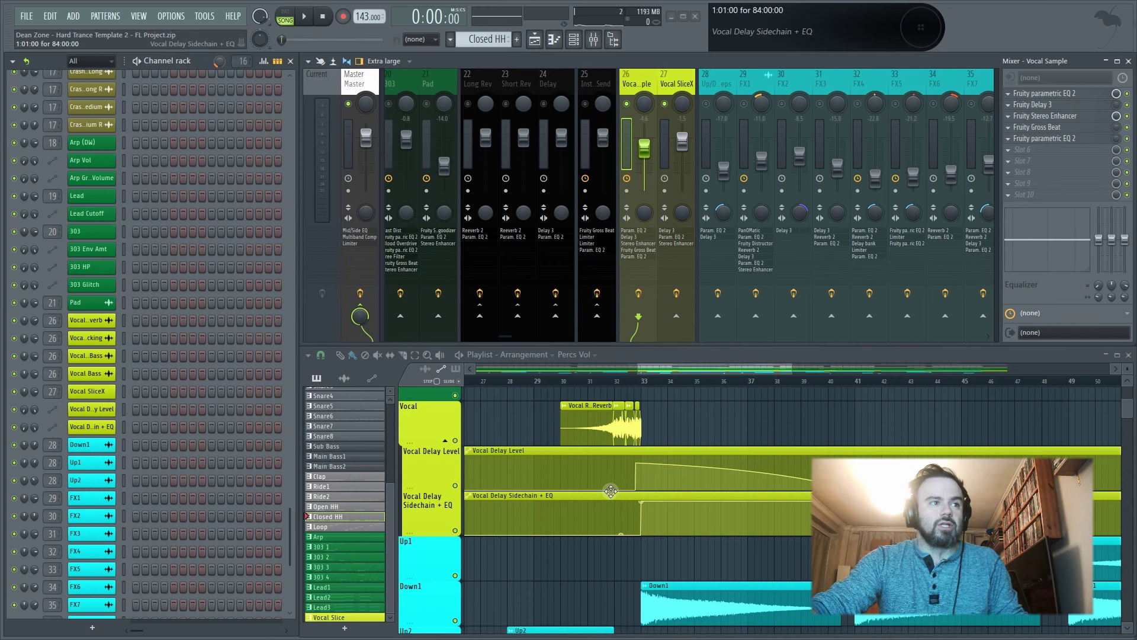
ctrl+scroll(633, 414, up, 8)
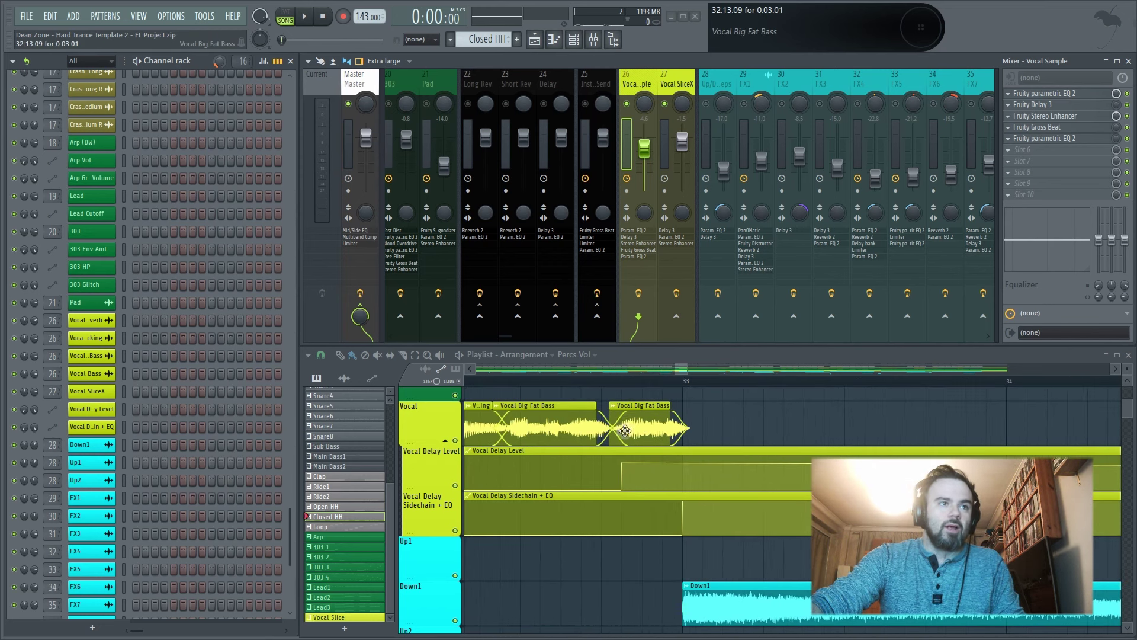
- Examine the overlapping Vocal Big Fat Bass clips before bar 33, and check the Vocal Sample's last Fruity parametric EQ 2
ctrl+scroll(626, 428, up, 5)
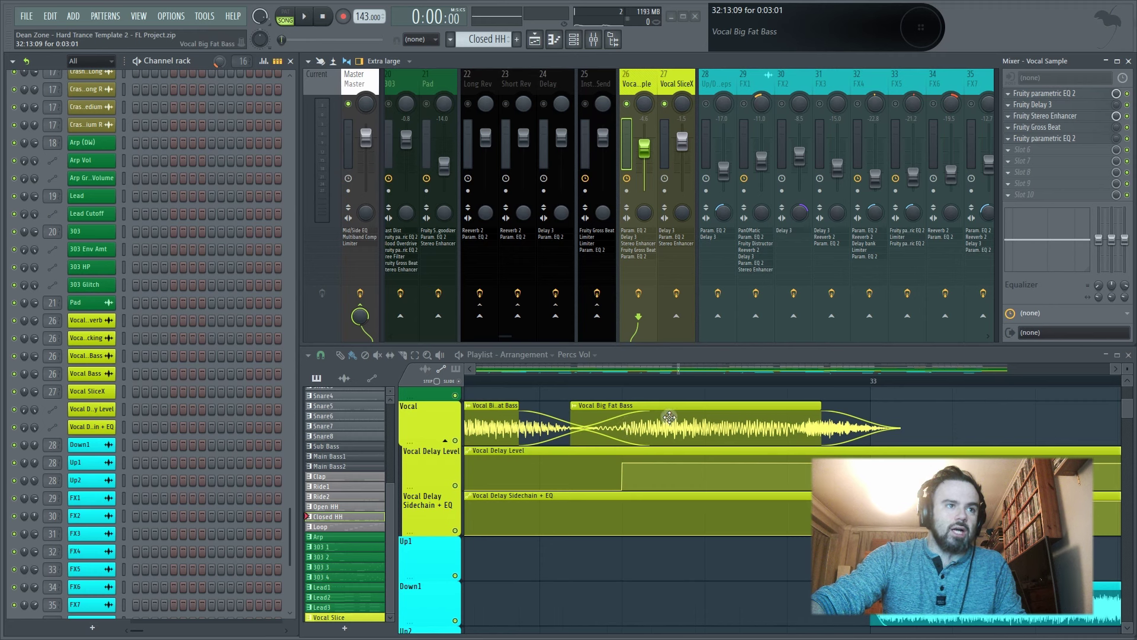
ctrl+scroll(669, 417, down, 5)
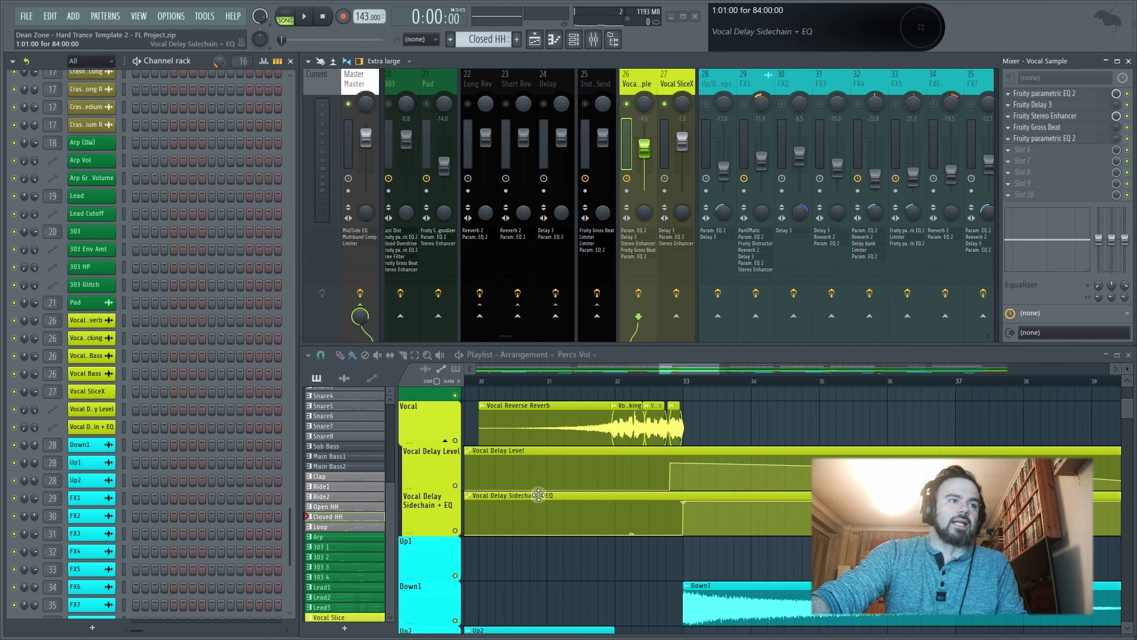
click(1074, 142)
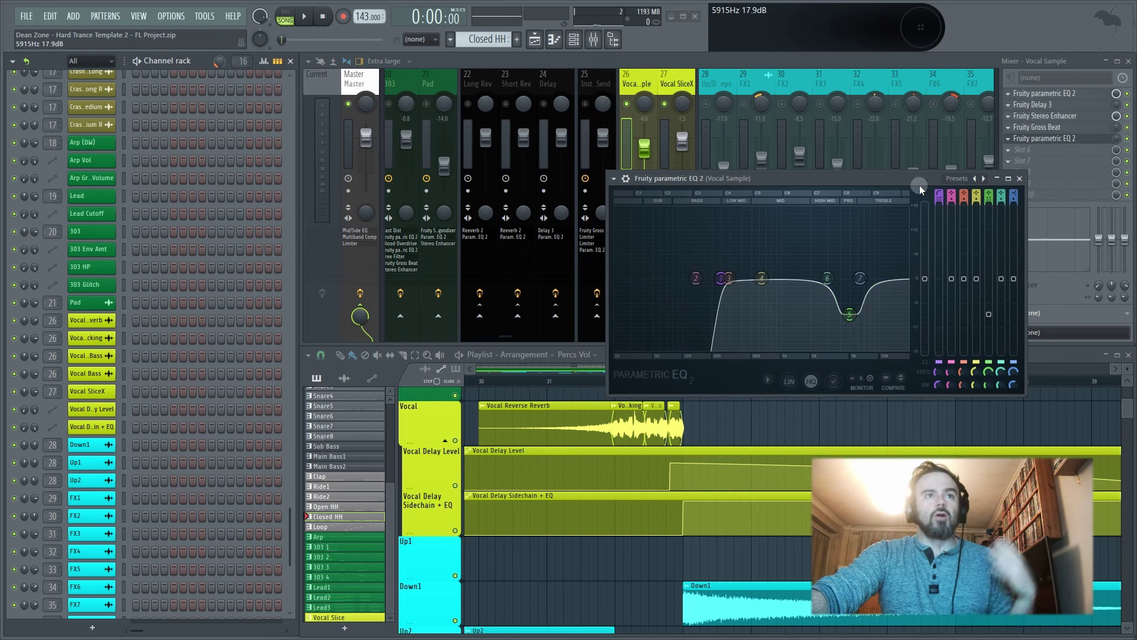
click(1019, 178)
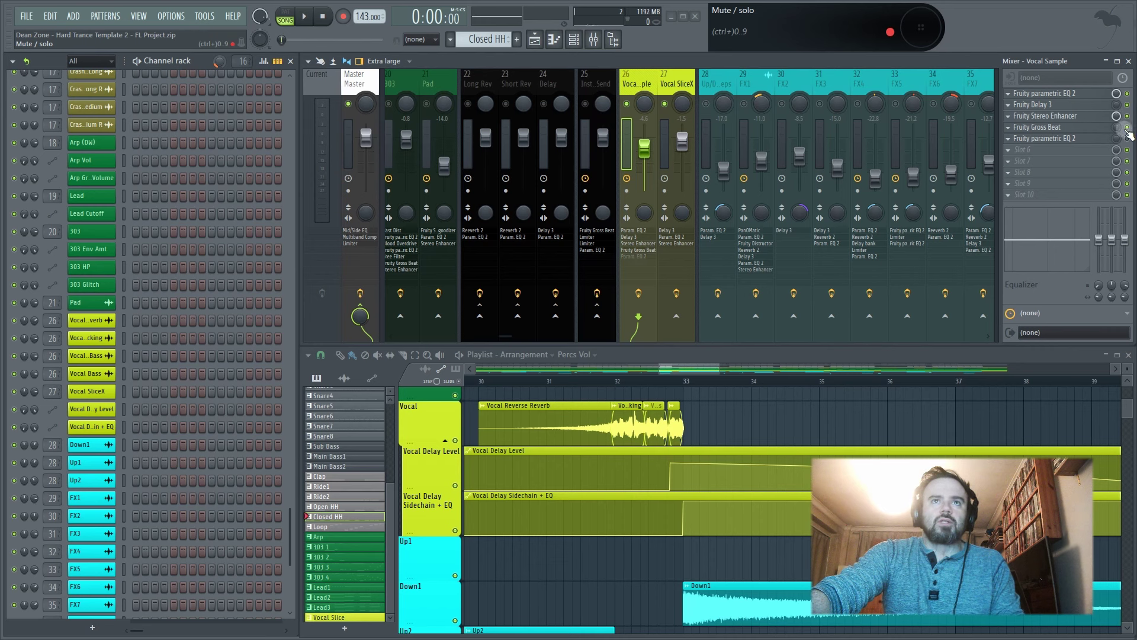
- Audition the vocal's delay tail around bar 33 with the Vocal Sample's last EQ bypassed and re-enabled, and return to the song start
click(624, 366)
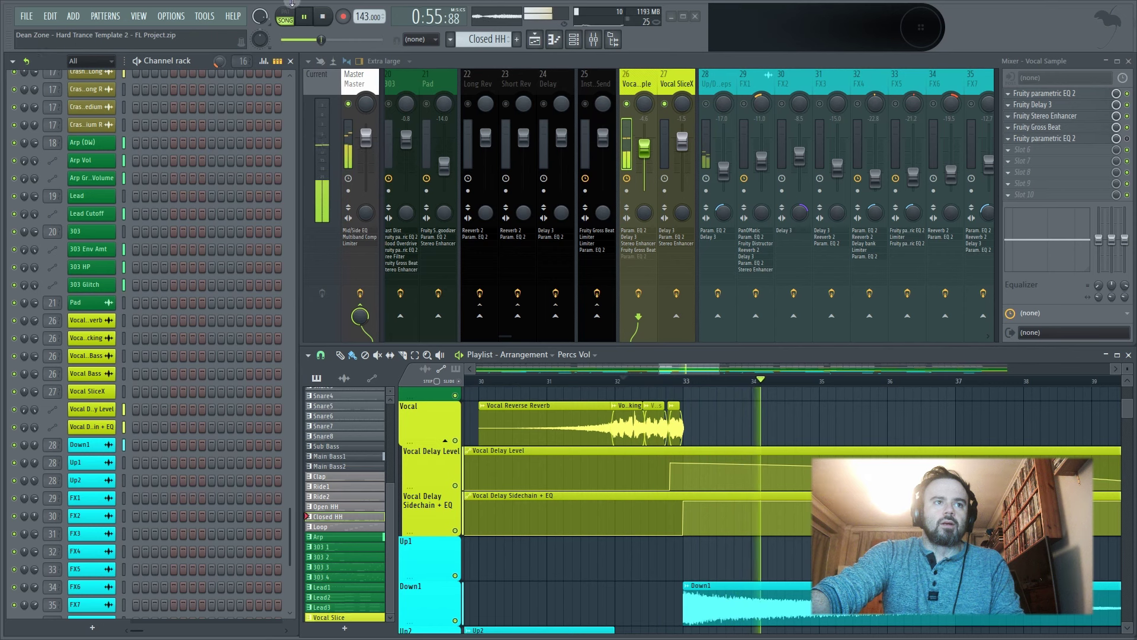
click(323, 16)
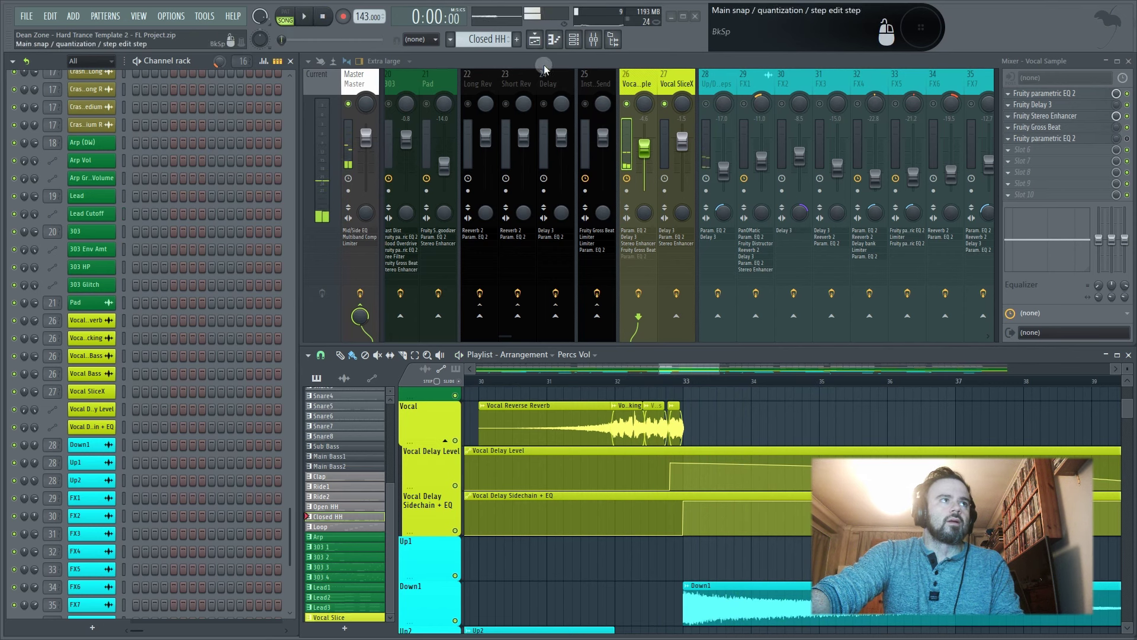
click(666, 381)
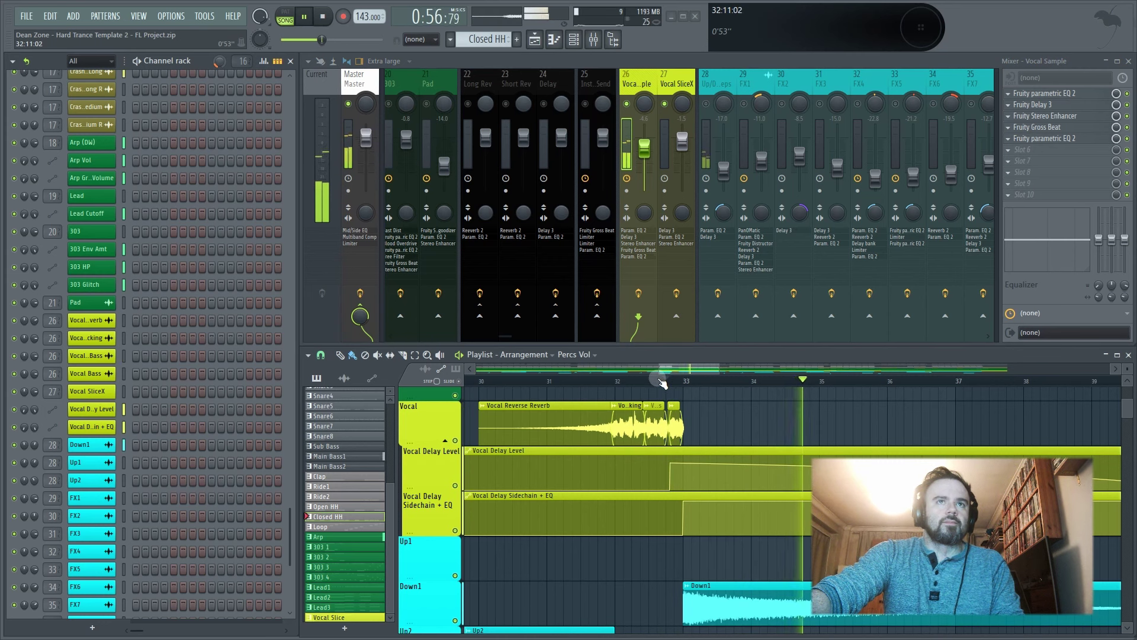
key(space)
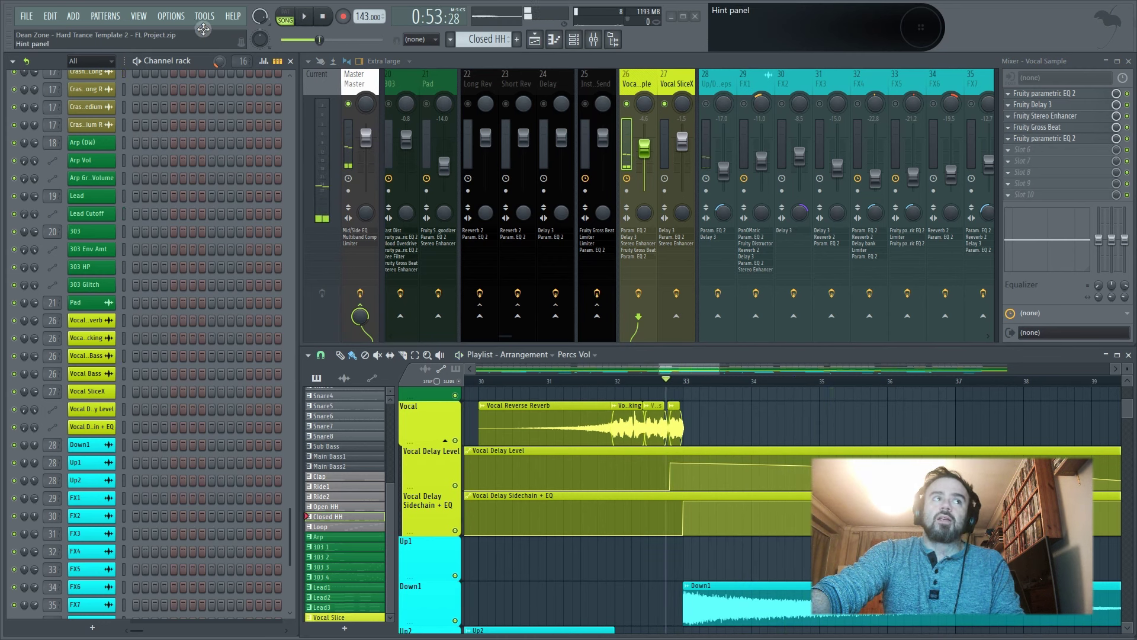
click(325, 16)
- Select the Vocal SliceX mixer track, locate the Vocal Slice clip in the playlist, and view the Vocal SliceX channel's plugin
click(668, 82)
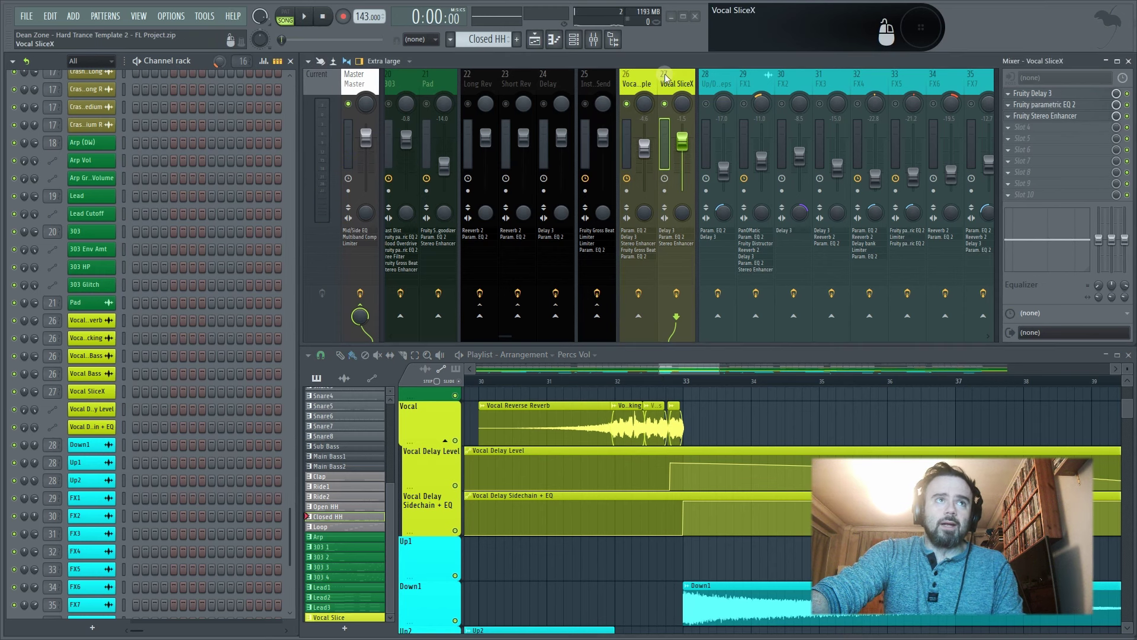
scroll(678, 444, down, 5)
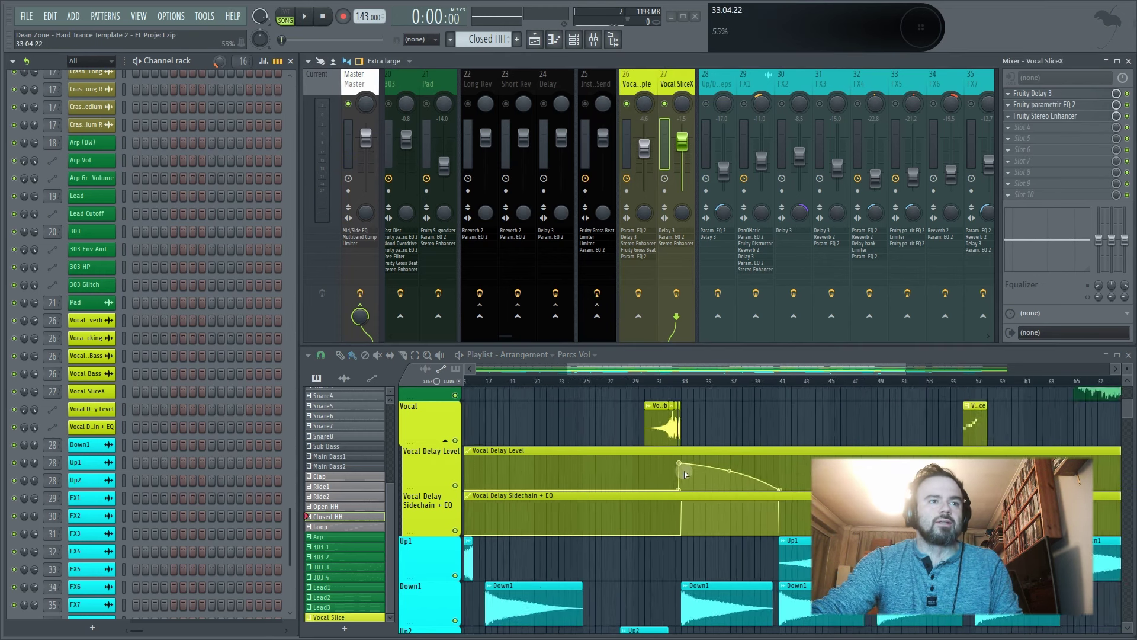
scroll(912, 430, up, 5)
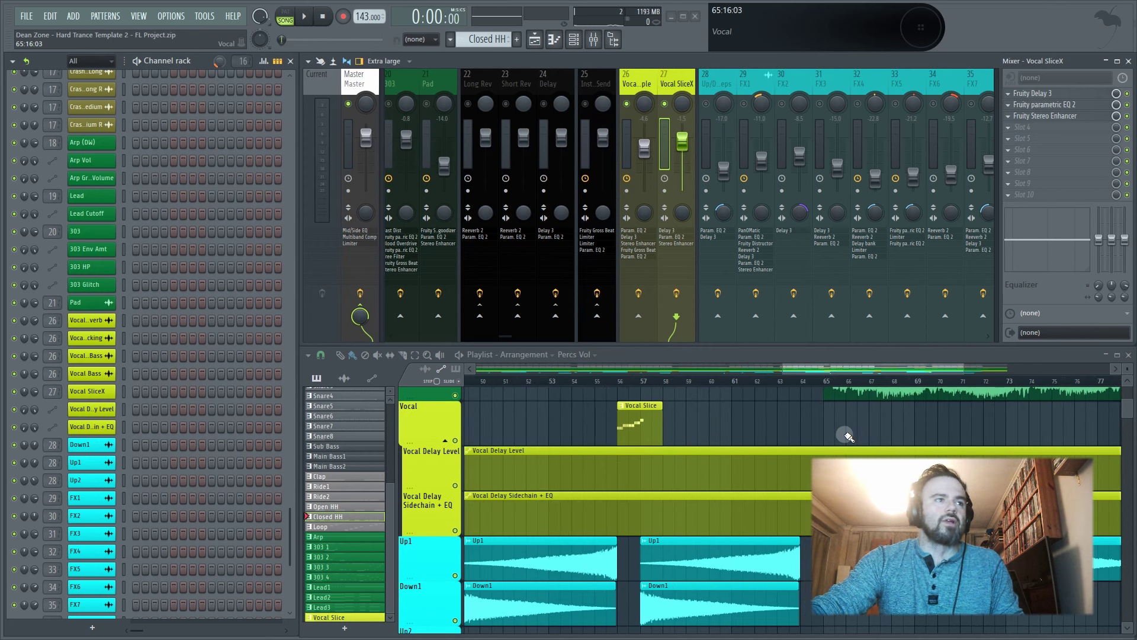
click(86, 393)
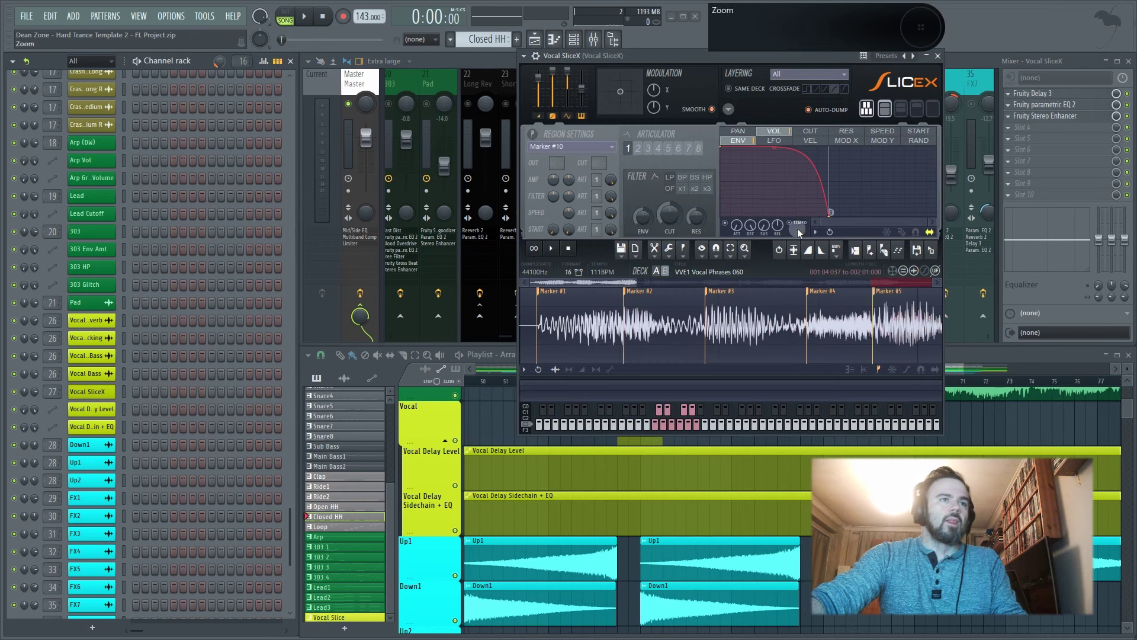
click(937, 55)
- Play the Vocal Slice clip from just before bar 56, and stop playback
scroll(579, 464, up, 3)
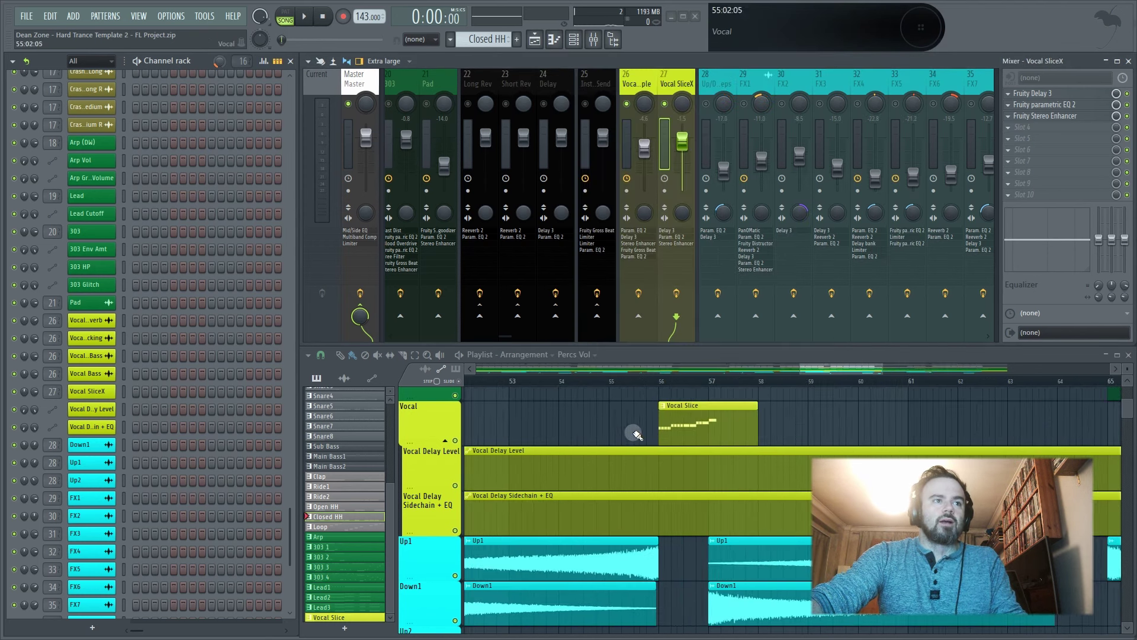
click(647, 380)
key(space)
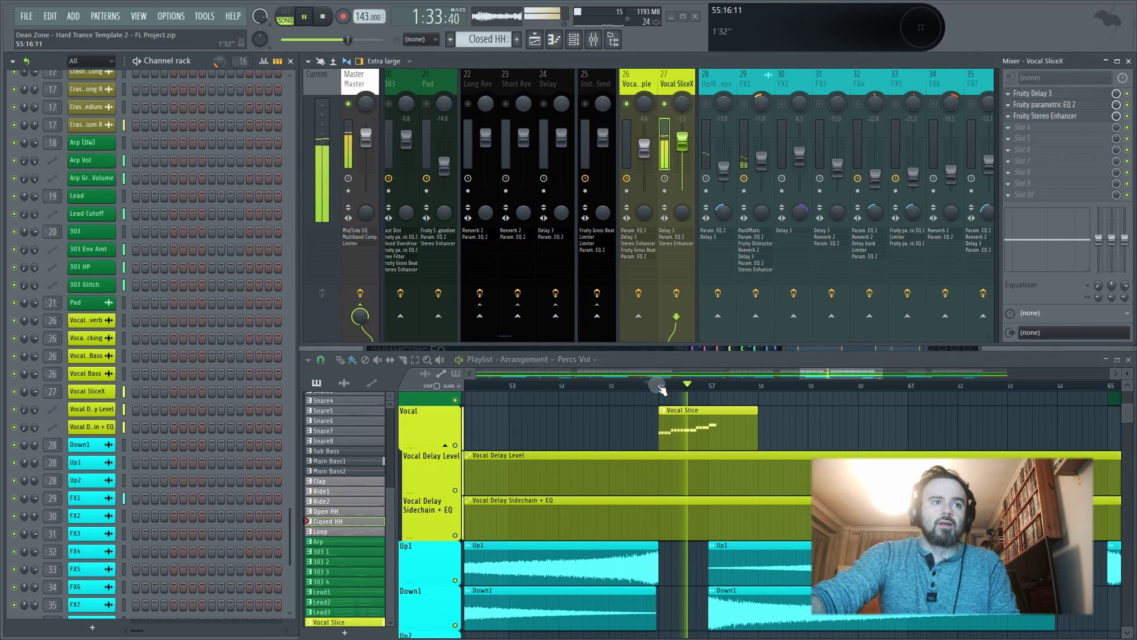
key(space)
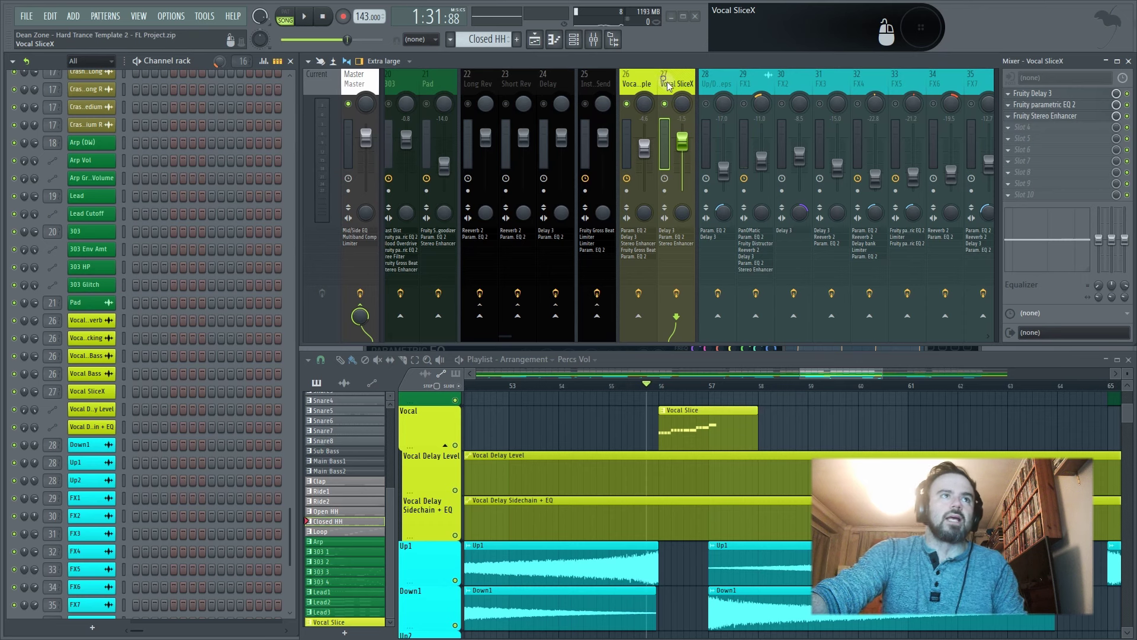
- Check the Vocal SliceX track's Fruity Delay 3, Fruity parametric EQ 2 and Fruity Stereo Enhancer
click(1047, 95)
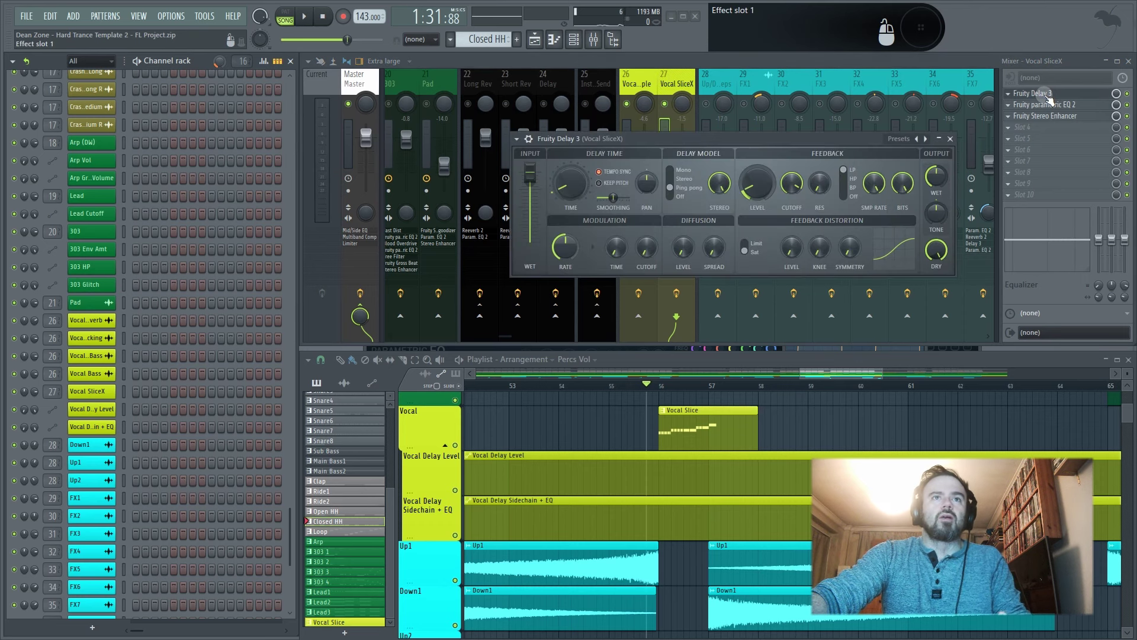
click(1049, 96)
click(1046, 106)
click(1048, 106)
click(1049, 117)
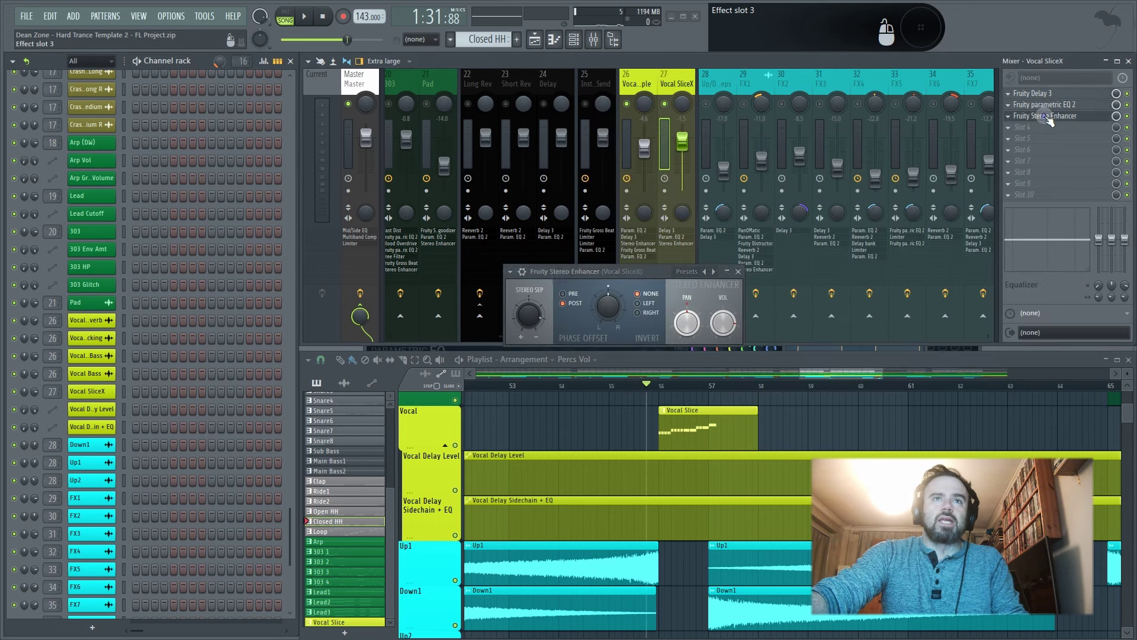
click(738, 271)
- Unmute all mixer tracks, and play the full mix over both vocal parts, from bar 31 and from bar 55
drag(613, 388, 751, 445)
drag(636, 425, 635, 422)
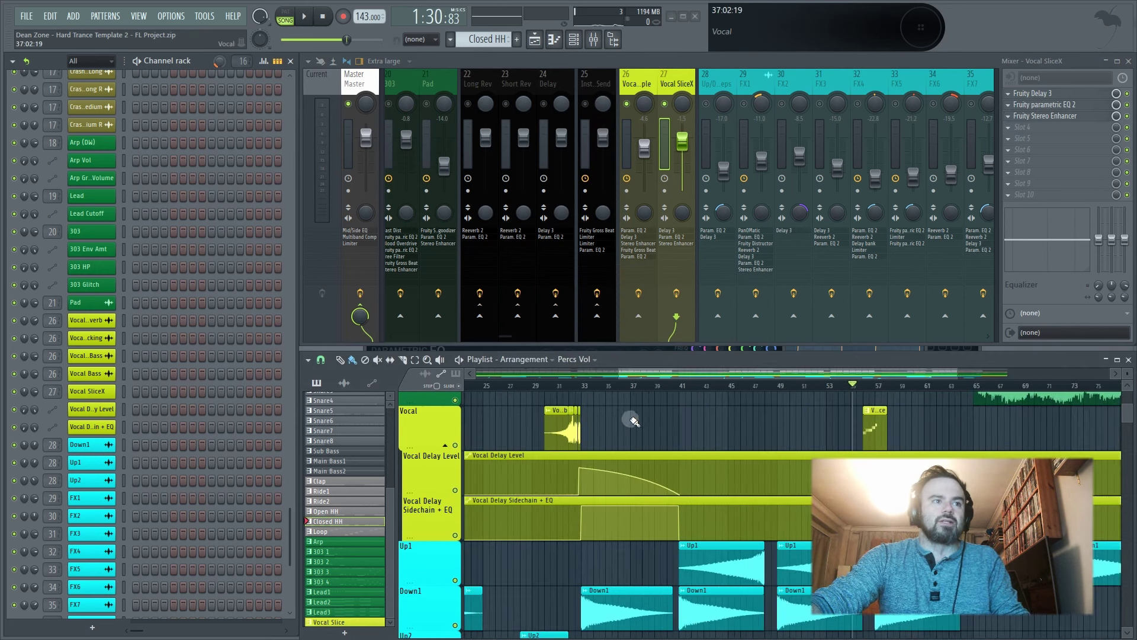
right_click(348, 105)
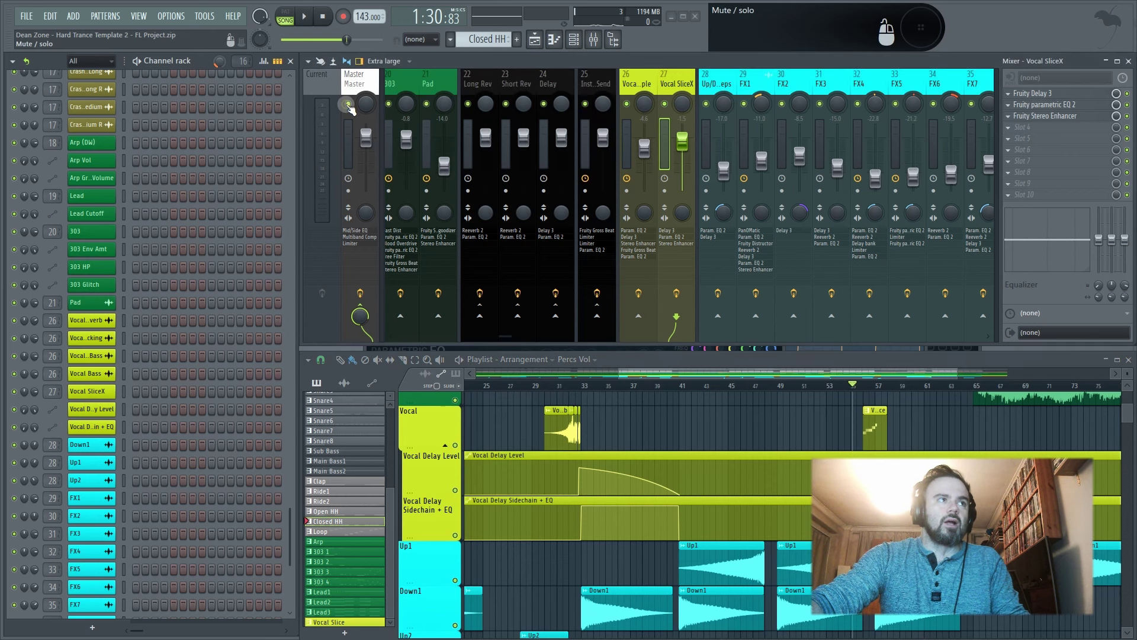
click(568, 388)
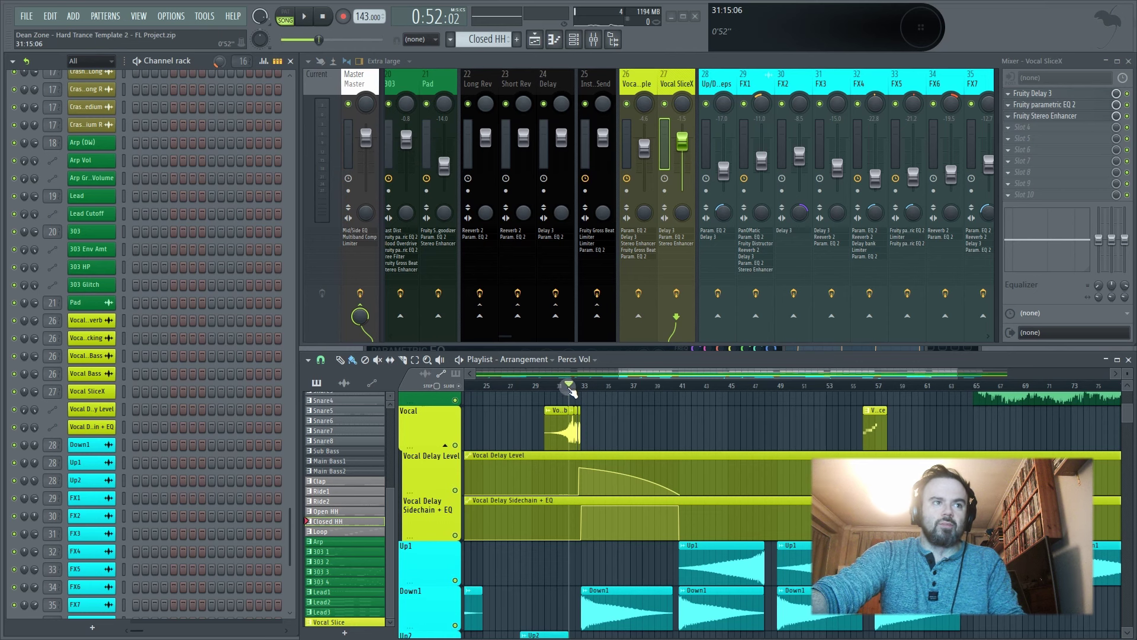
key(space)
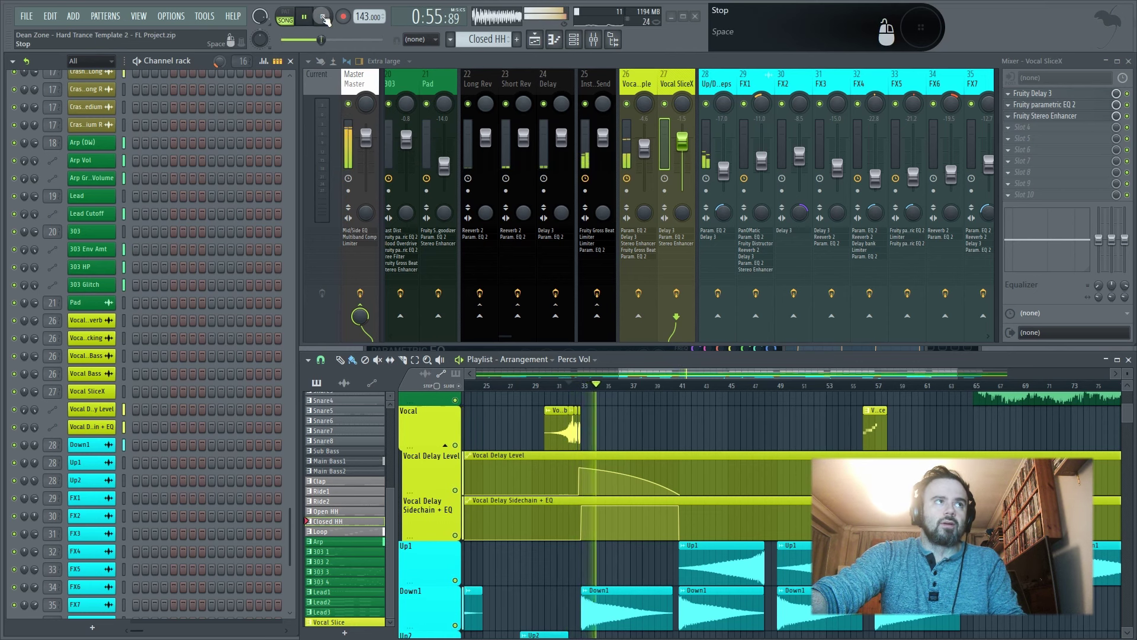
click(323, 17)
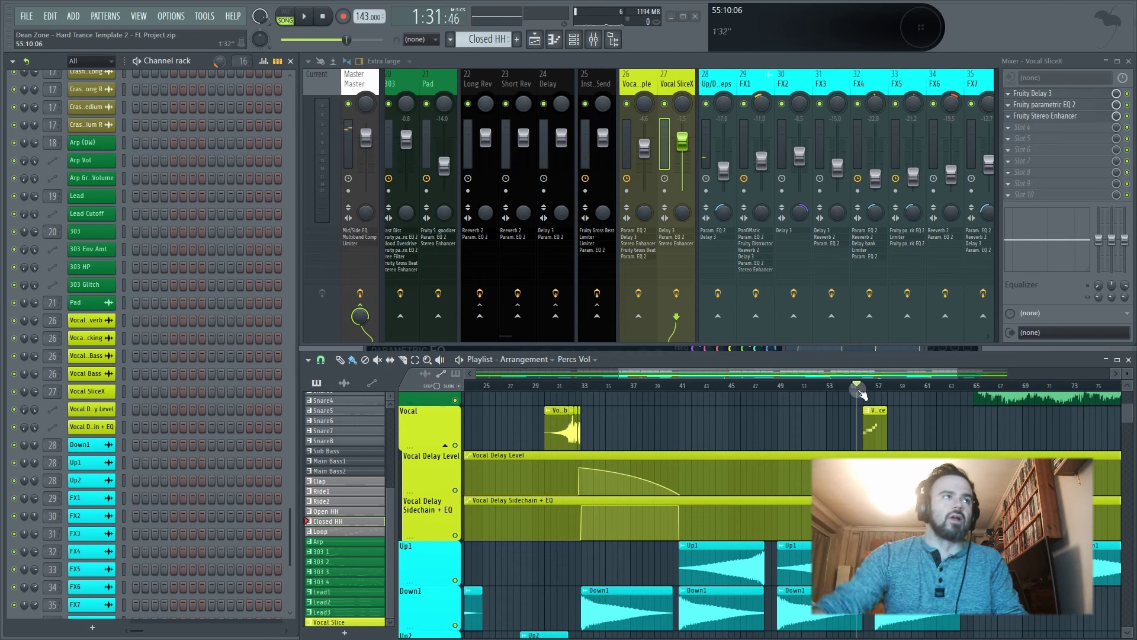
key(space)
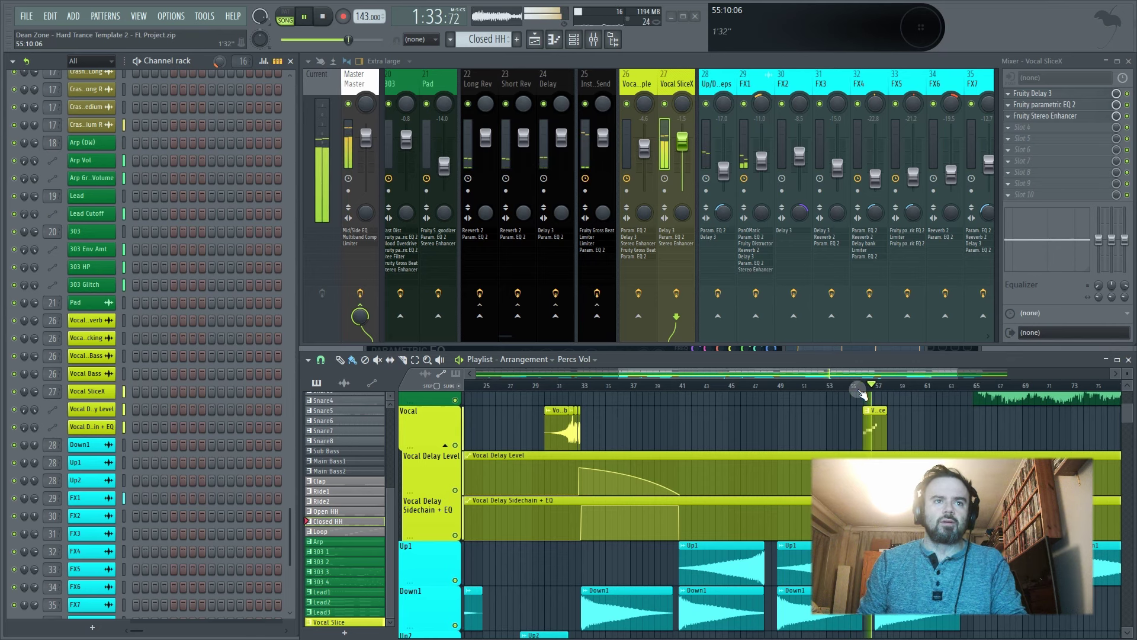
key(space)
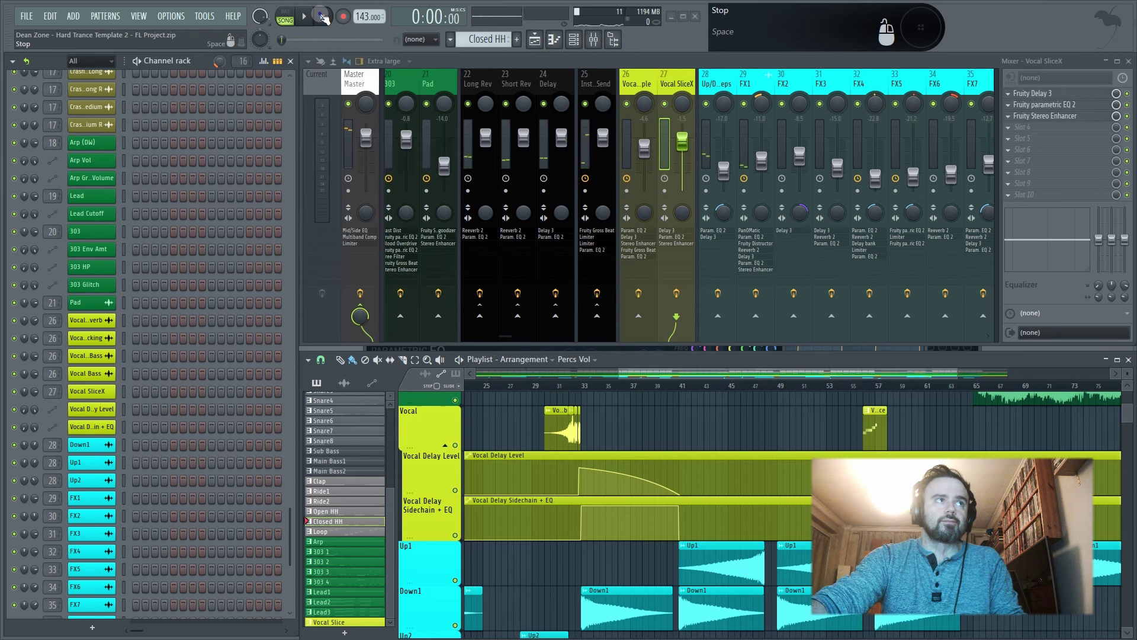
- Close the leftover Fruity LP Filter, Fruity Gross Beat and Fruity parametric EQ 2 windows hidden behind the playlist, keeping the playlist in its place
scroll(853, 431, down, 3)
scroll(695, 464, down, 4)
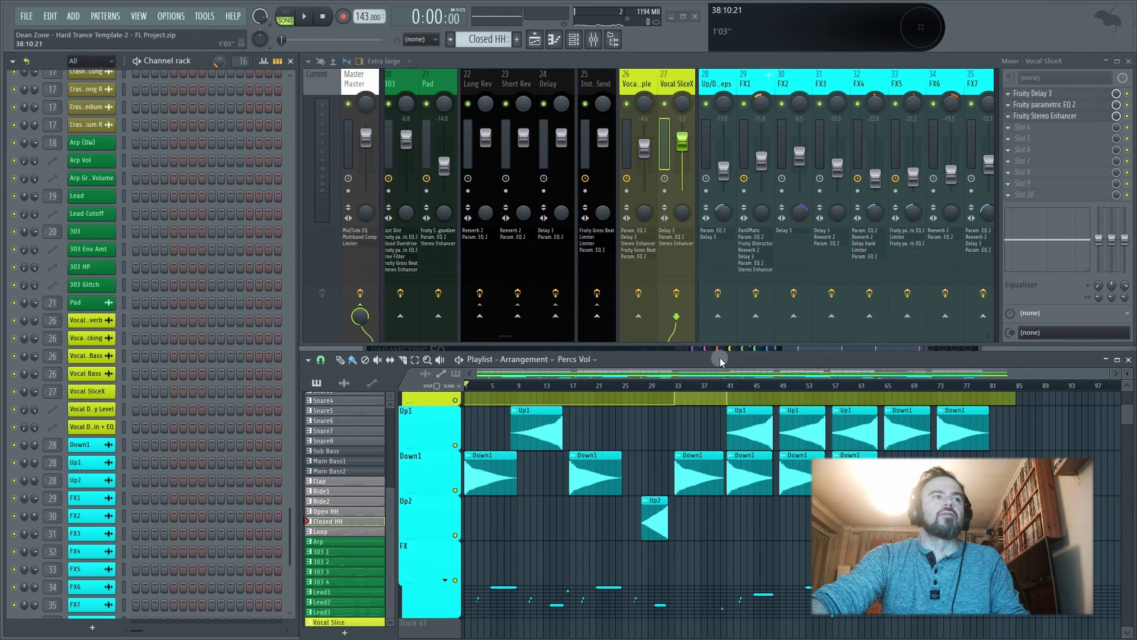
drag(931, 359, 914, 519)
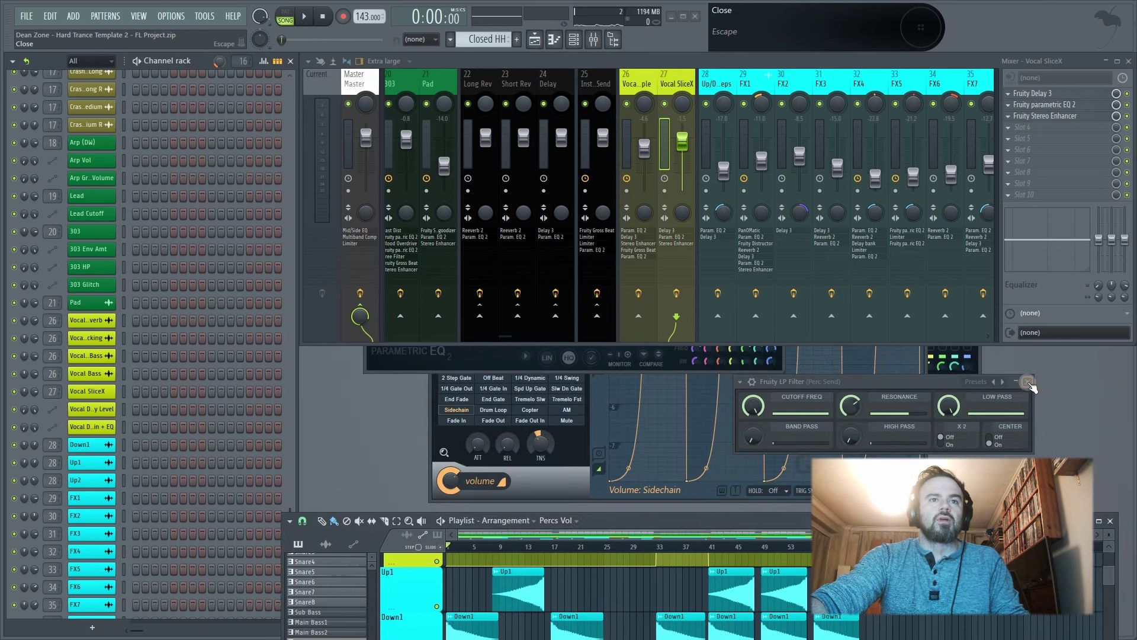
click(1028, 382)
click(973, 174)
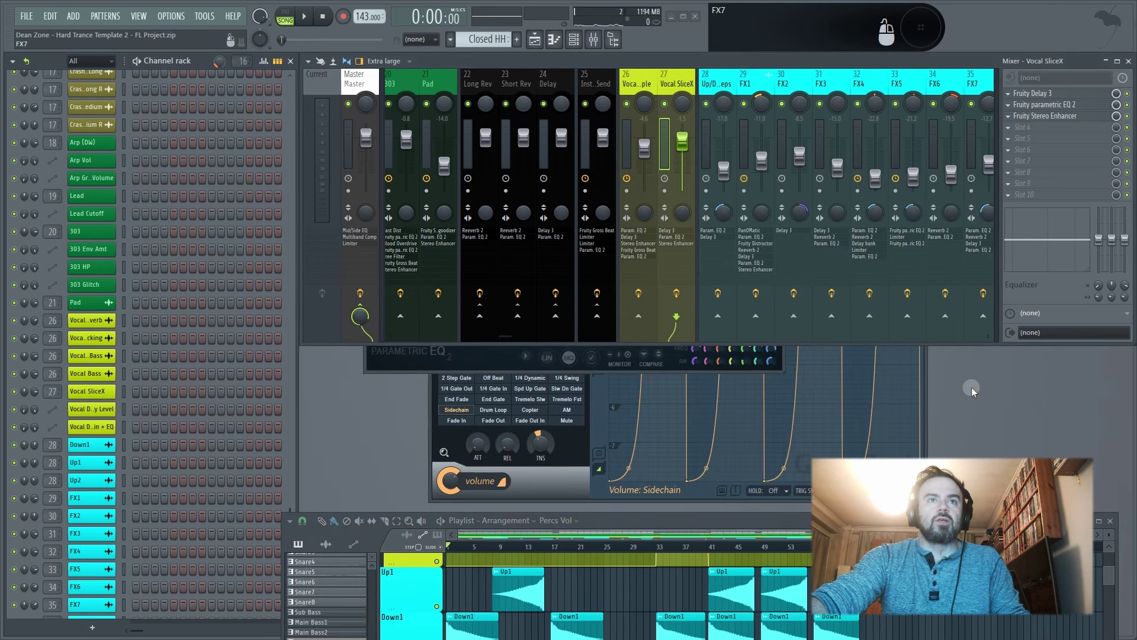
click(925, 405)
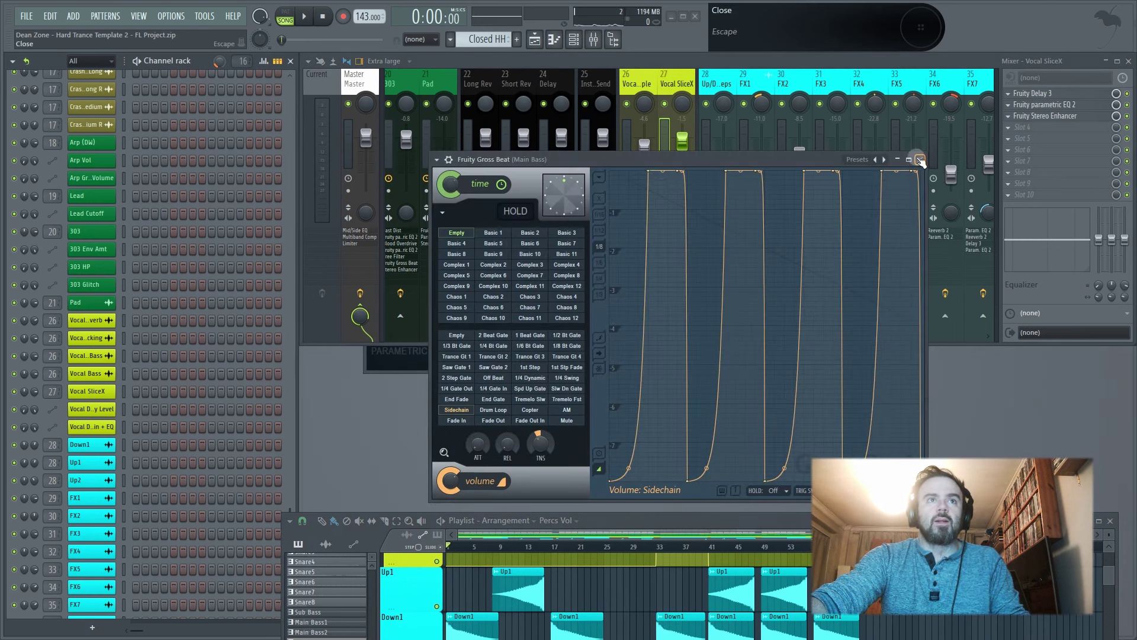
click(920, 155)
click(532, 378)
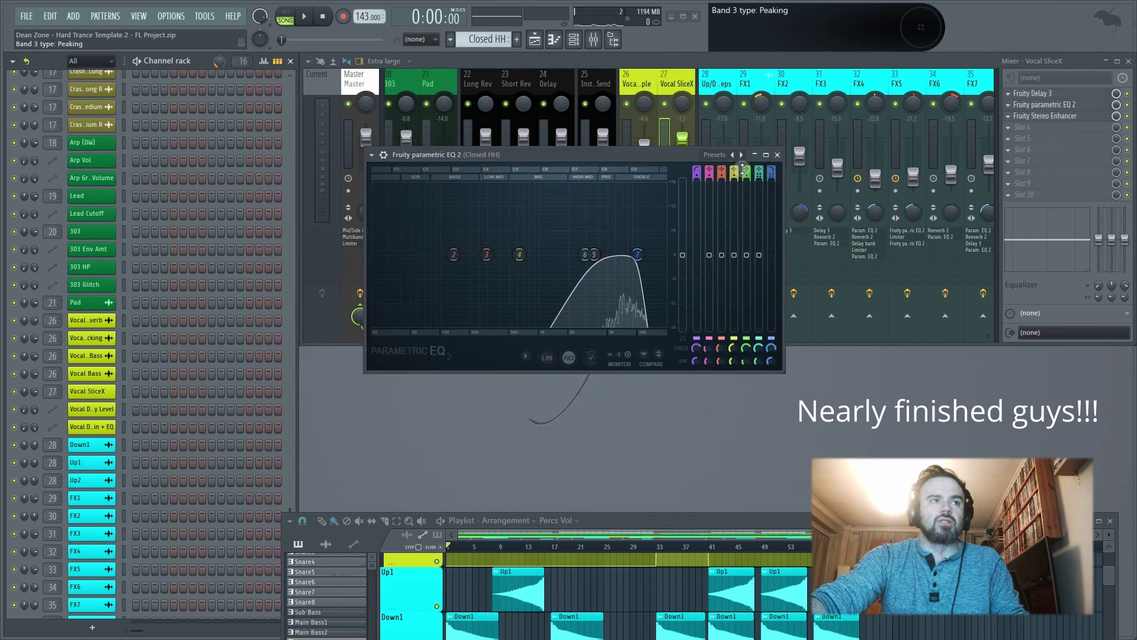
click(781, 153)
drag(624, 525, 643, 359)
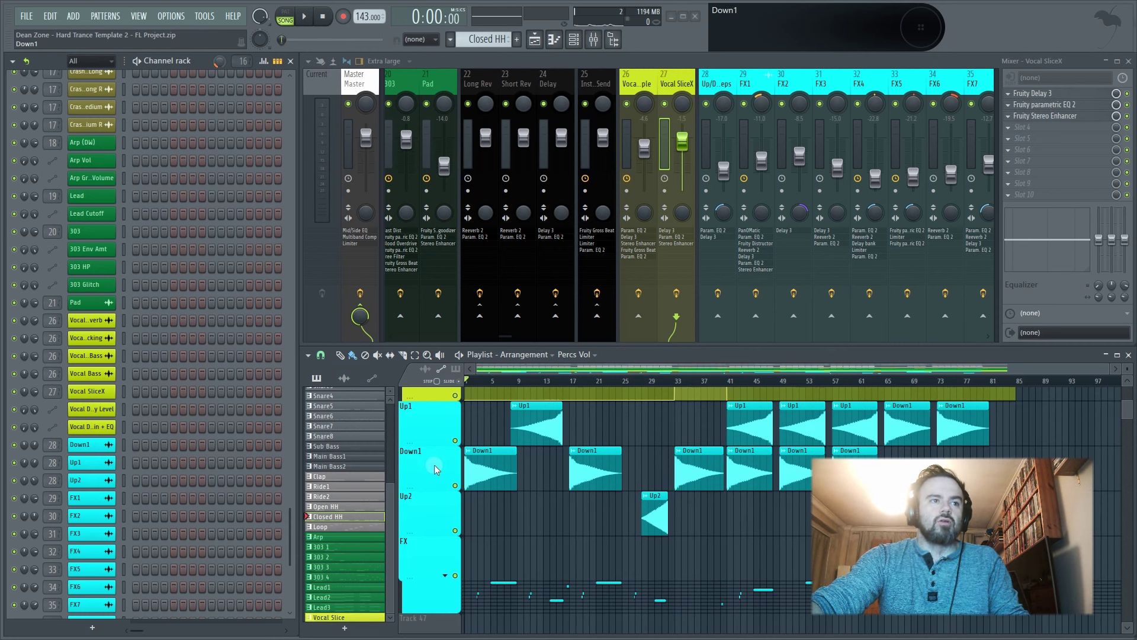
- Examine the Up1, Down1 and Up2 sweep clips in the playlist, and view the Up/Down Sweeps mixer track's Fruity parametric EQ 2
scroll(435, 464, down, 2)
scroll(435, 464, up, 1)
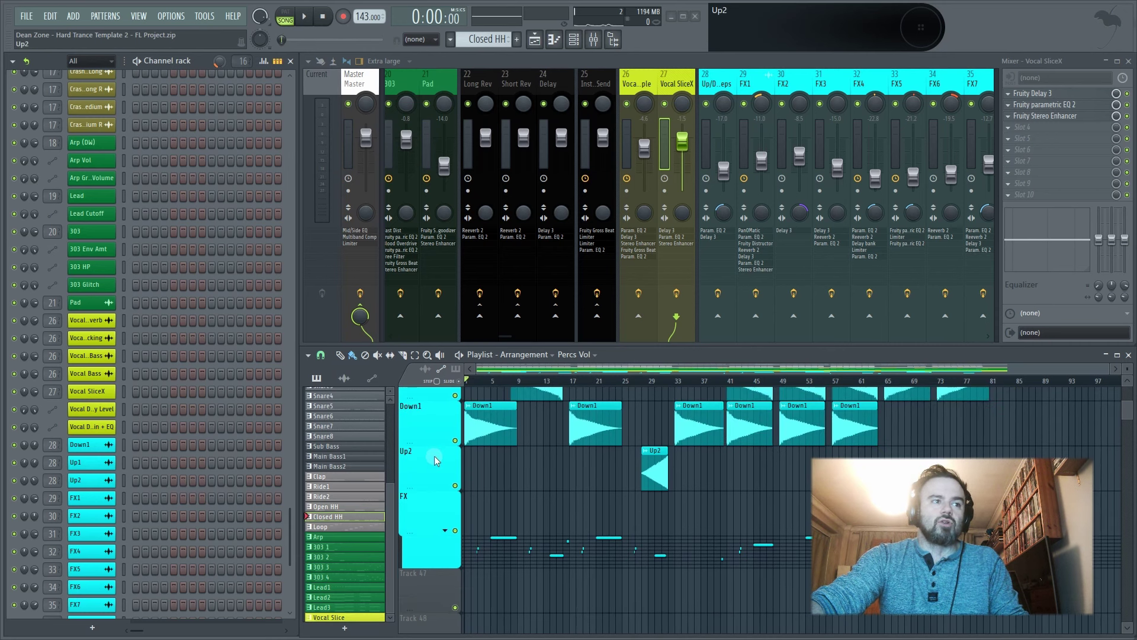
scroll(436, 462, up, 1)
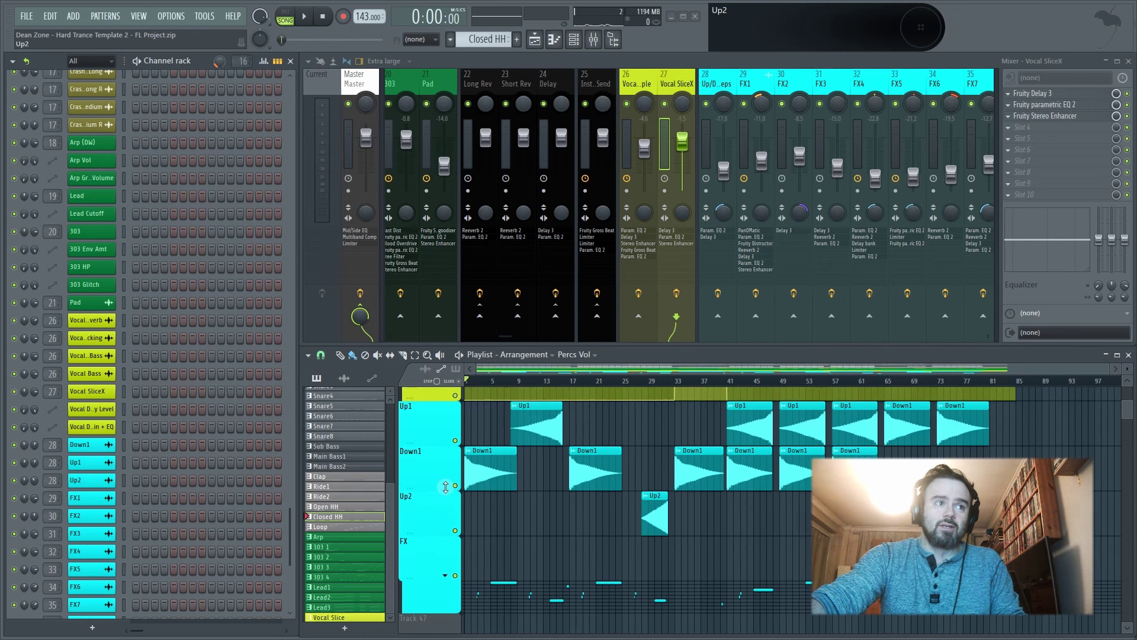
scroll(439, 456, up, 2)
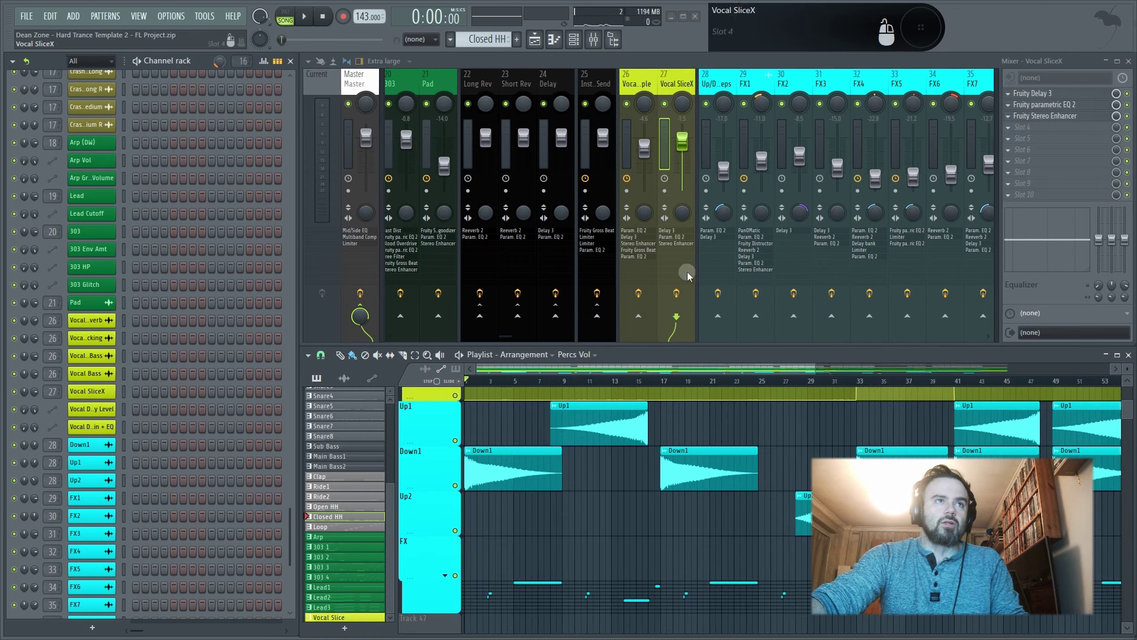
drag(510, 337, 526, 337)
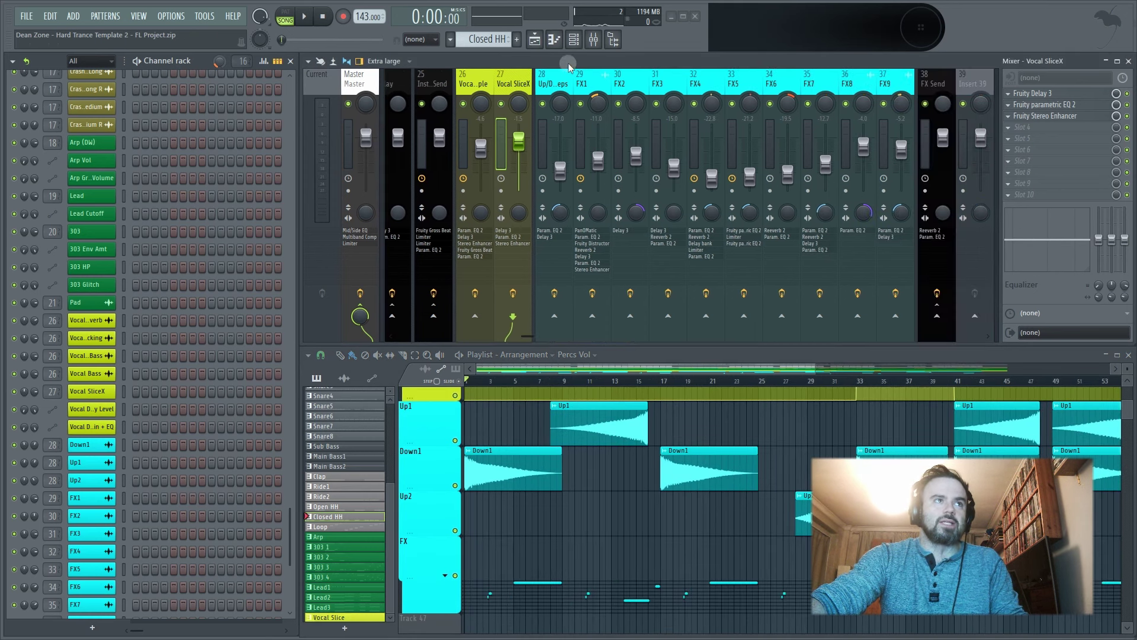
click(559, 79)
click(1046, 93)
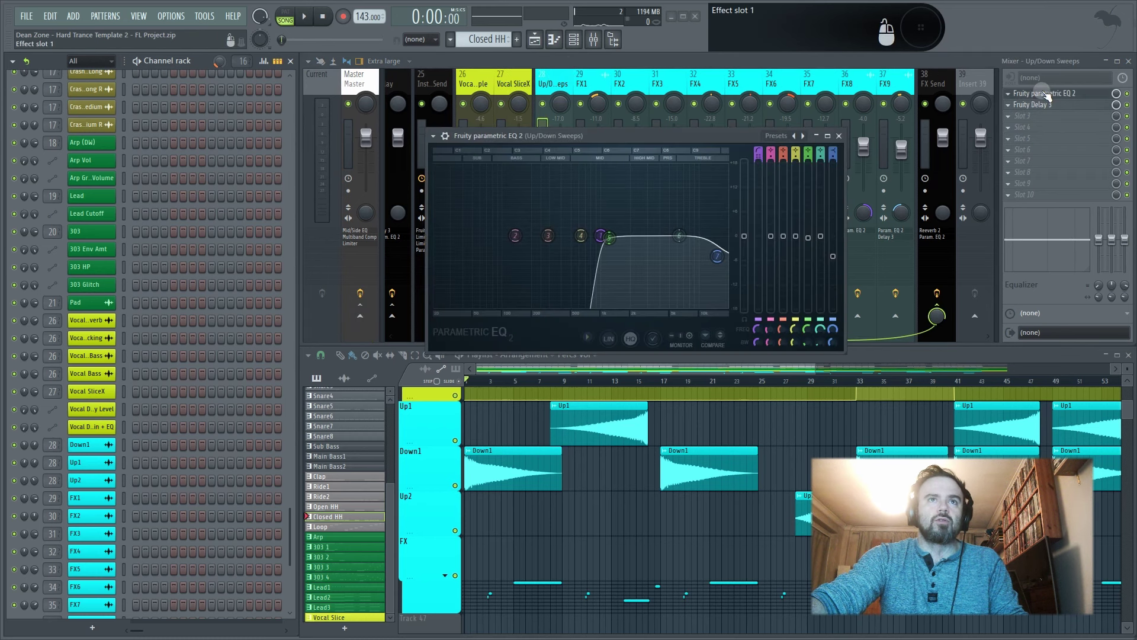
- Check the Fruity Delay 3 effect on the Up/Down Sweeps mixer track
click(1053, 112)
click(1051, 105)
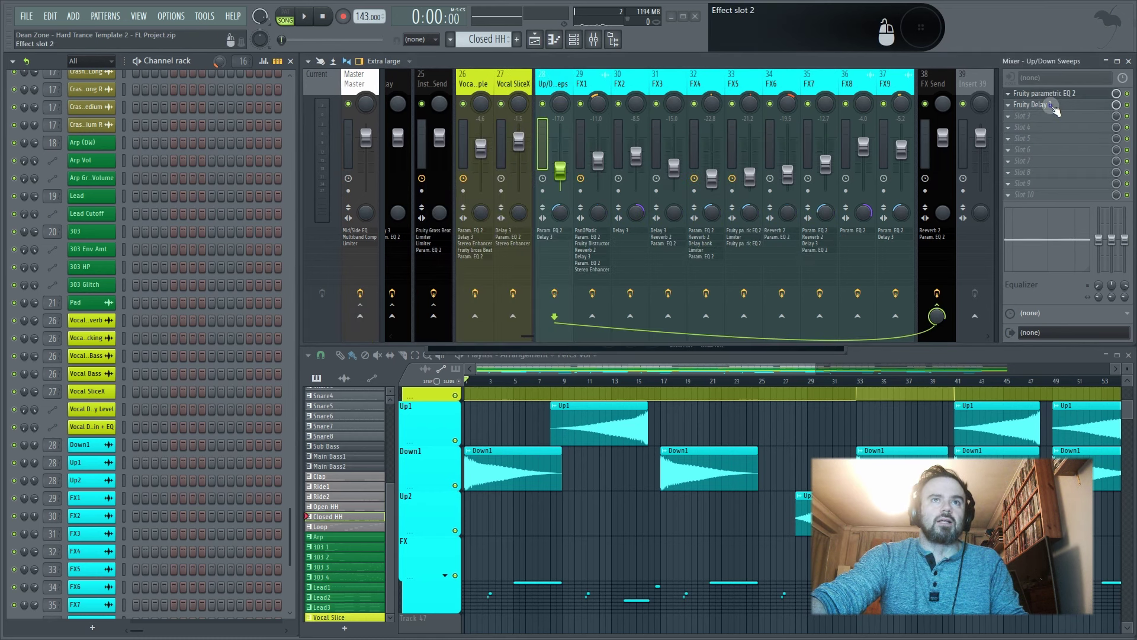
click(1051, 106)
click(1051, 106)
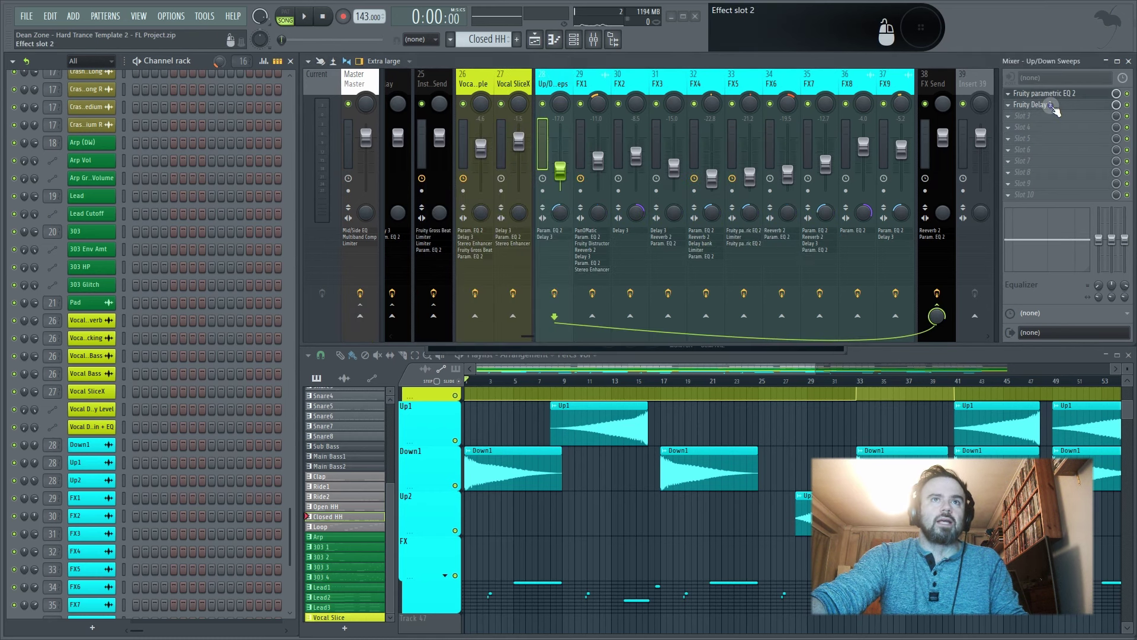
- Solo the Up/Down Sweeps mixer track and audition the Down1 sweep from bar 1
right_click(542, 105)
click(465, 392)
key(space)
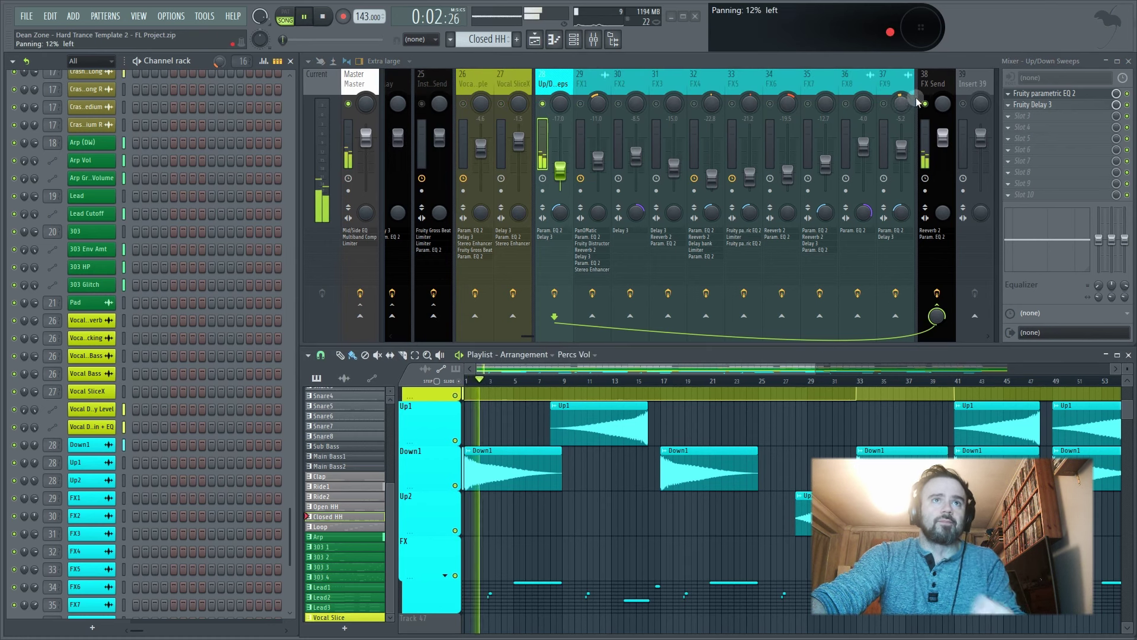
key(space)
- Examine the FX Send mixer track's Fruity Reeverb 2 and Fruity parametric EQ 2 settings
click(933, 85)
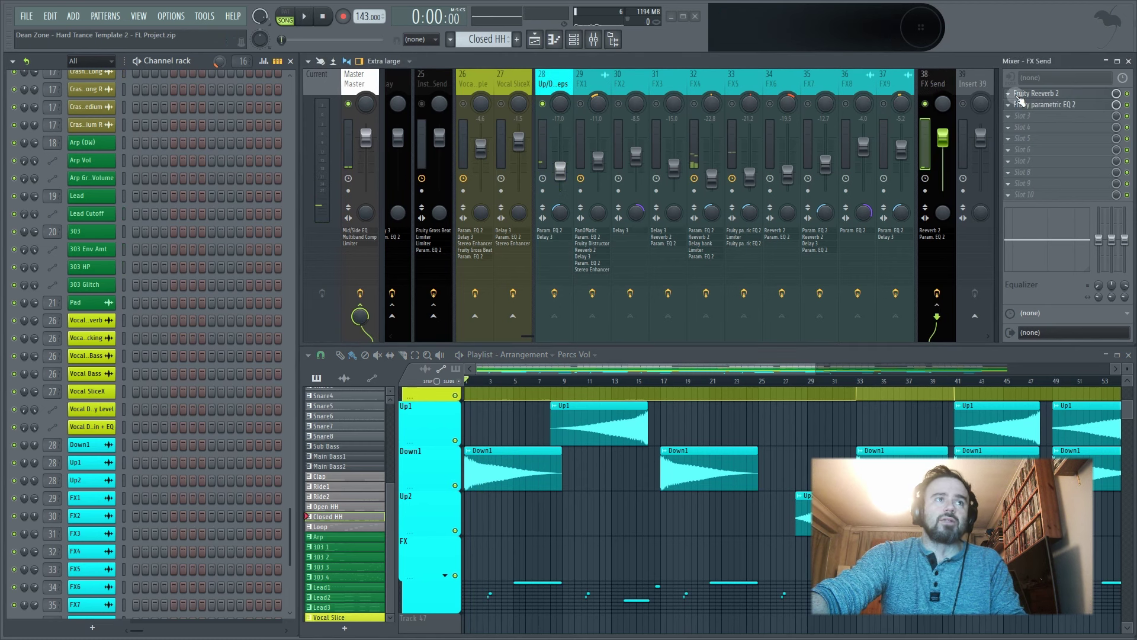
click(1046, 94)
click(1045, 93)
click(1053, 105)
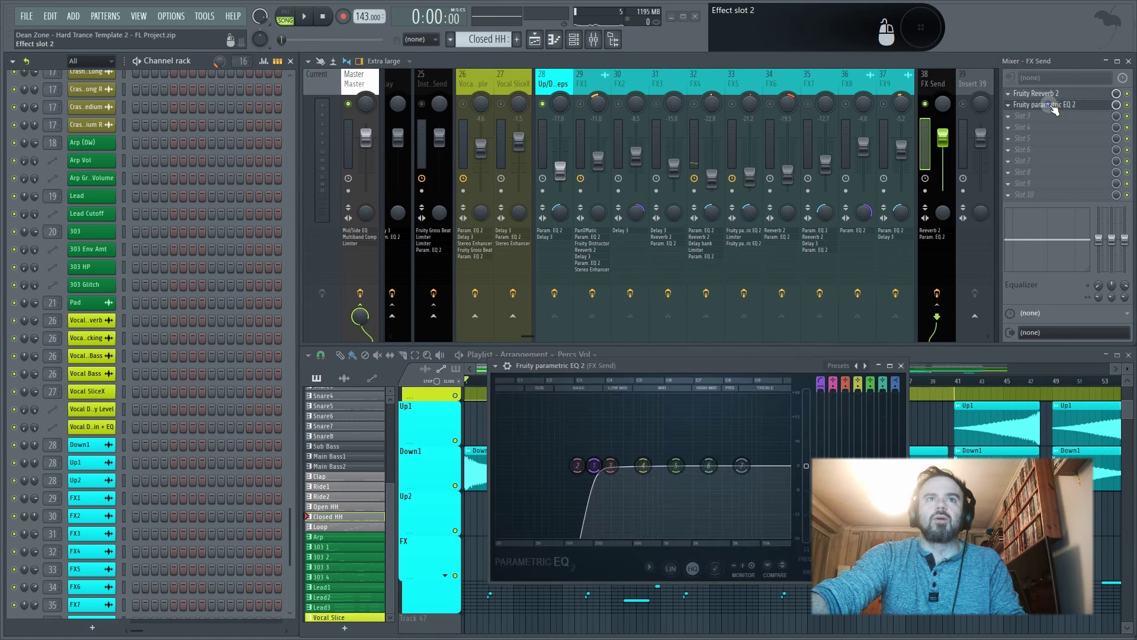
click(1053, 105)
click(1049, 93)
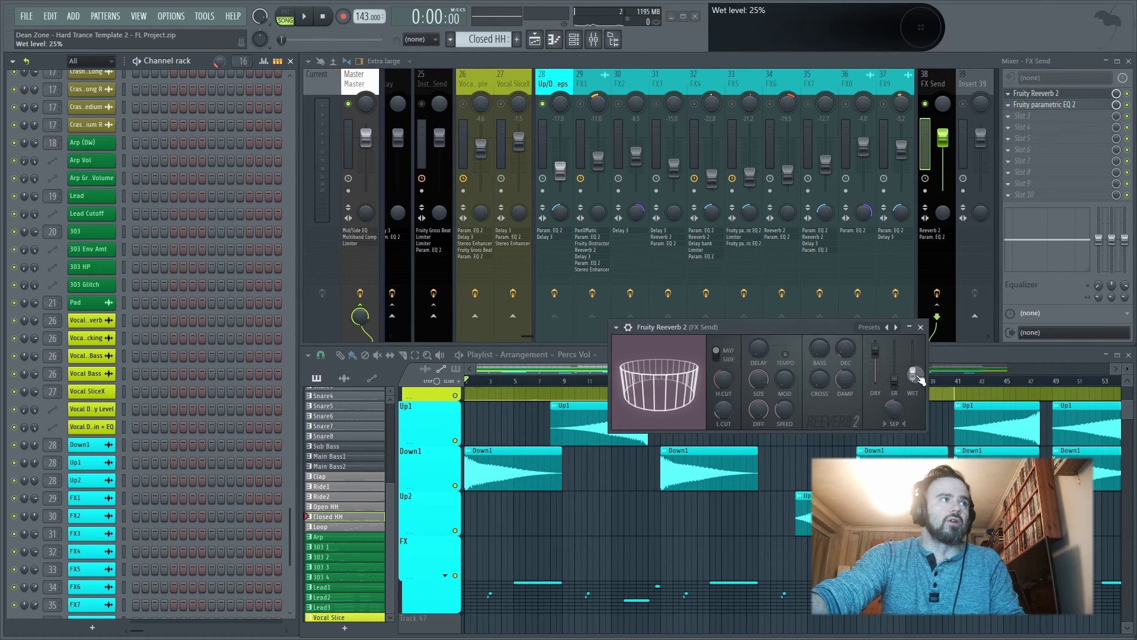
click(1072, 105)
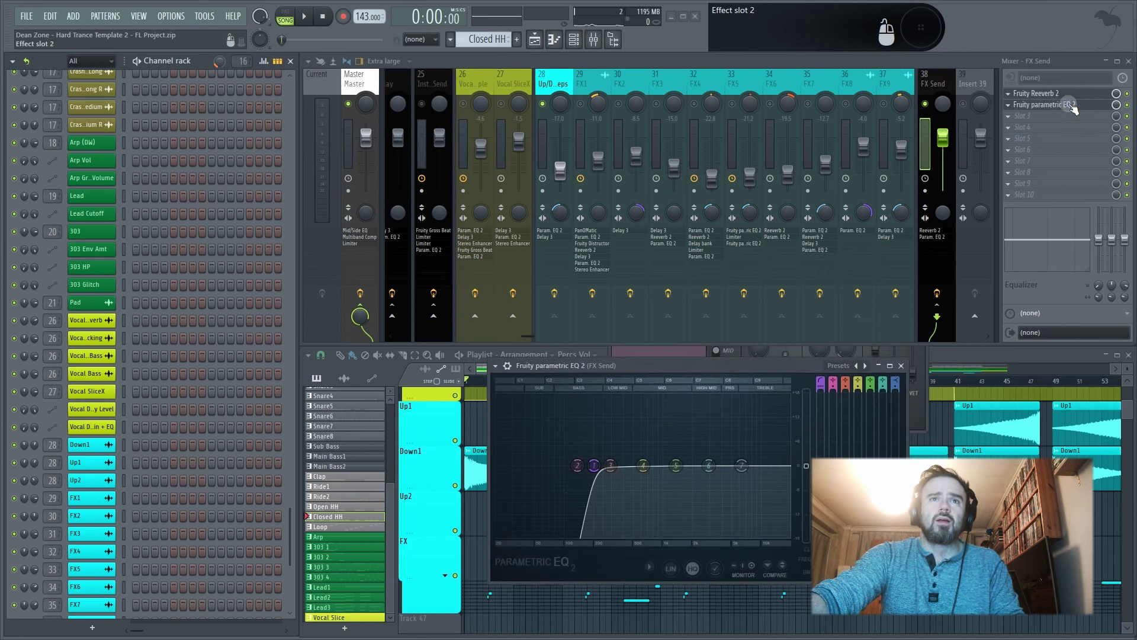
click(902, 365)
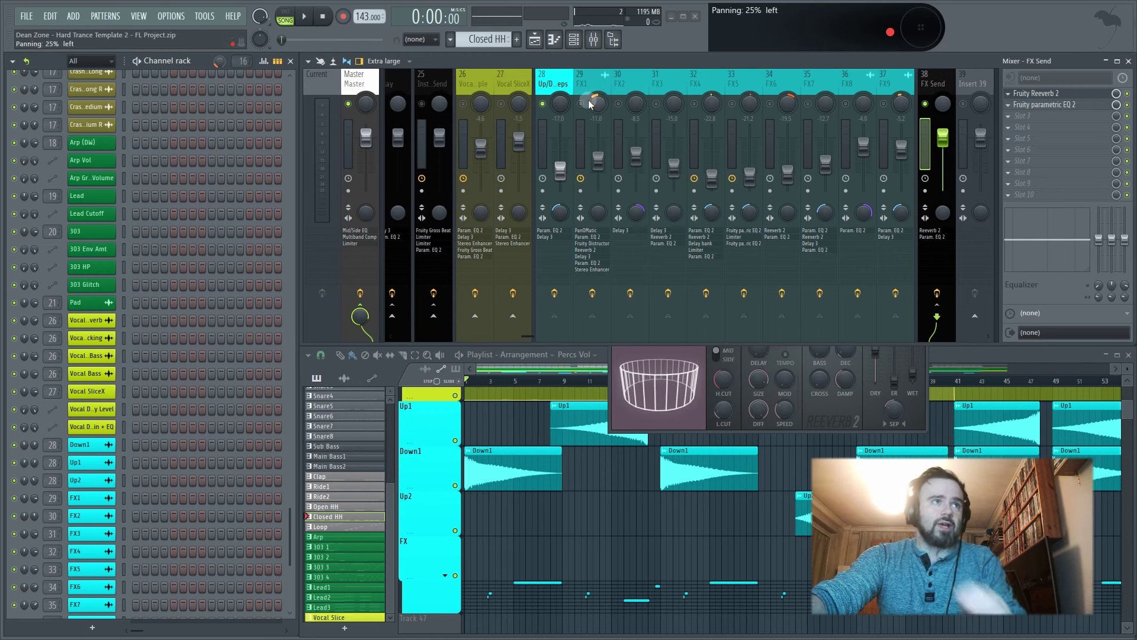
- Expand the FX track group in the playlist to show its FX clips
scroll(512, 508, down, 2)
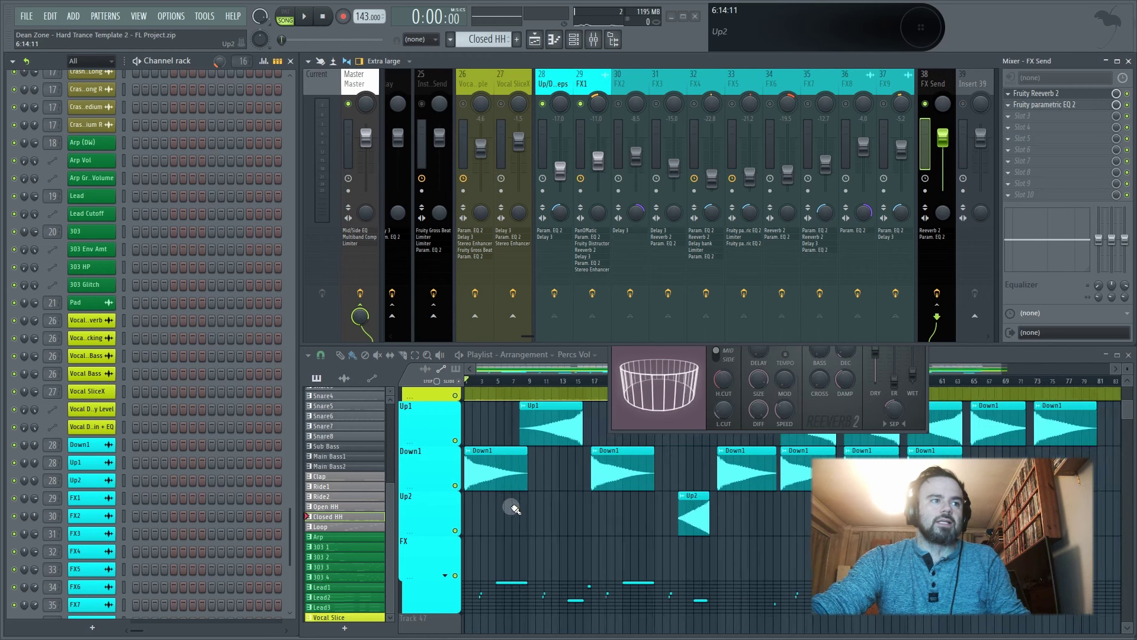
scroll(514, 509, down, 1)
click(445, 575)
scroll(539, 533, down, 5)
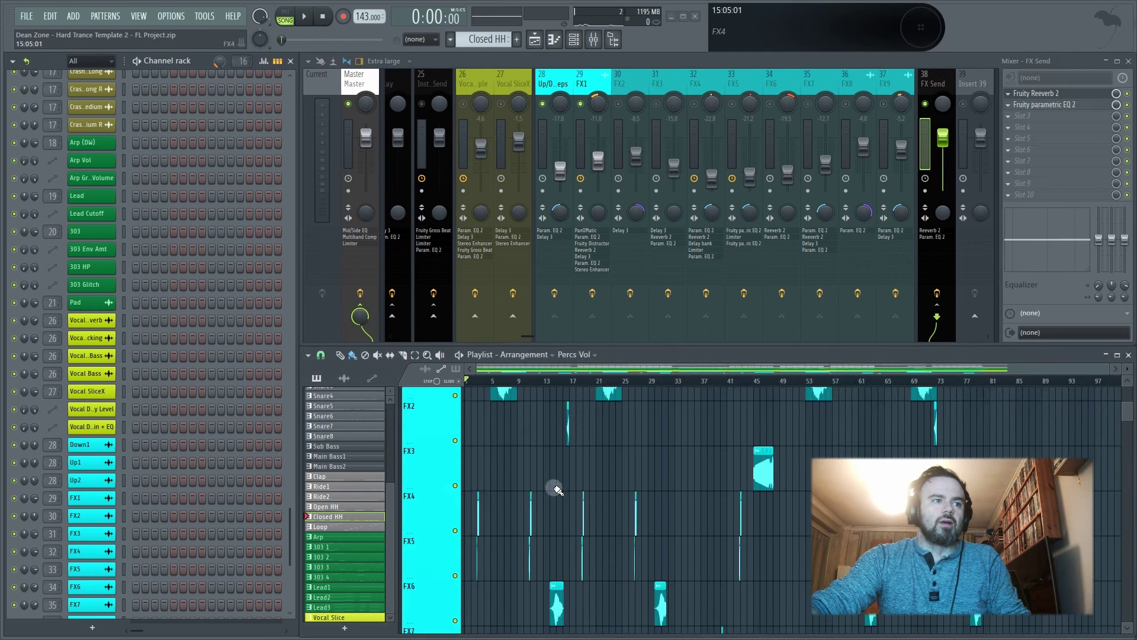
scroll(559, 490, up, 1)
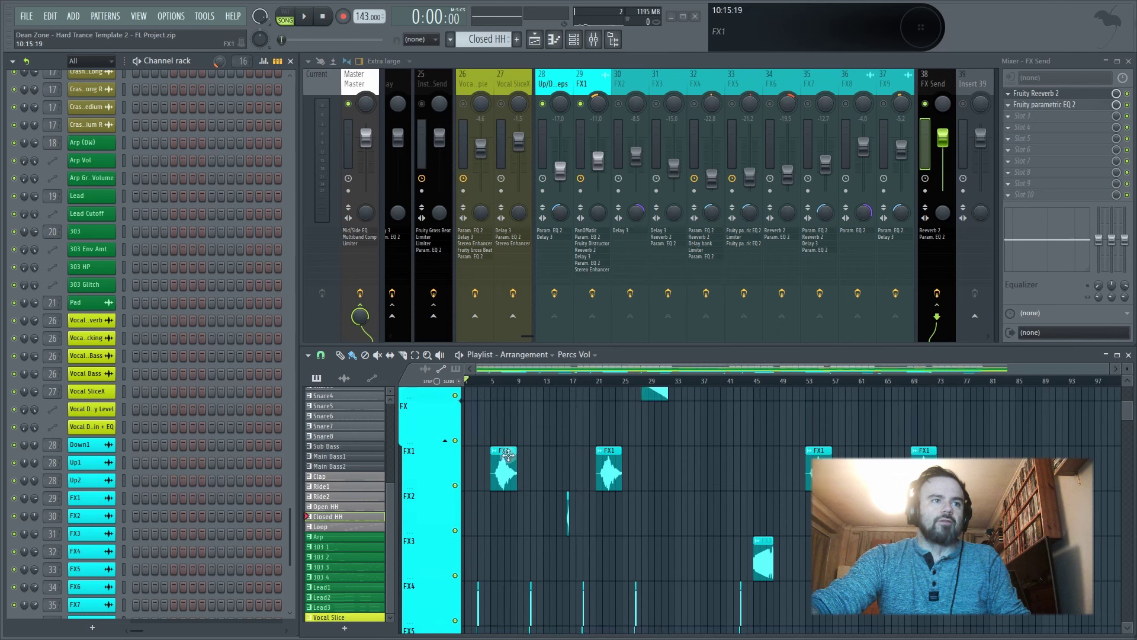
- Solo the FX1 mixer track and play its first clip from bar 5
right_click(583, 107)
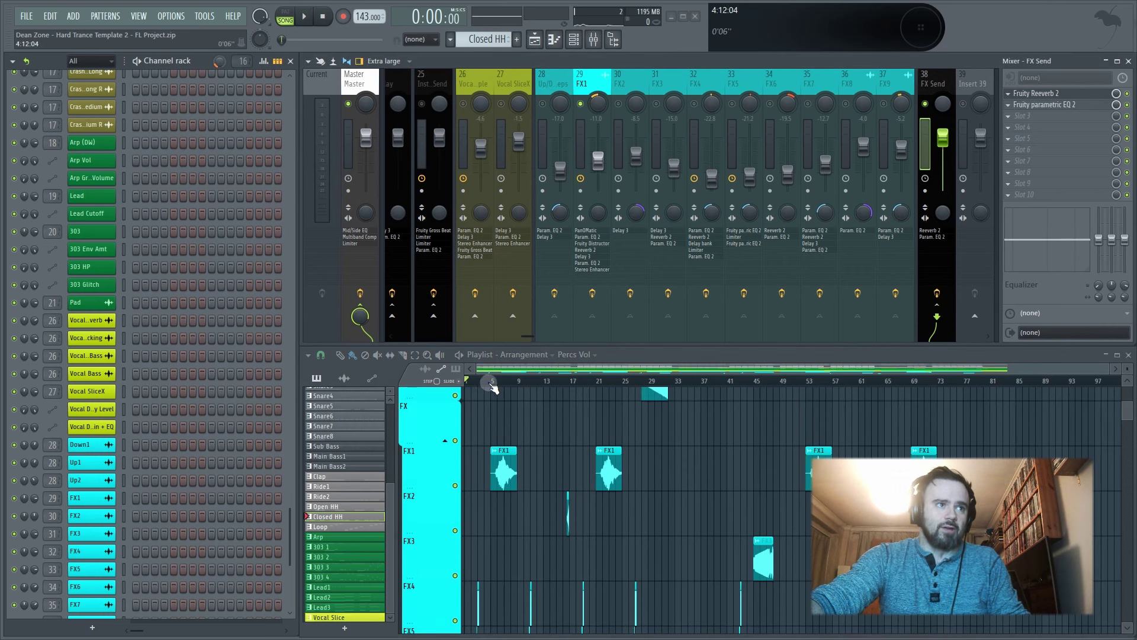
drag(492, 386, 499, 388)
key(space)
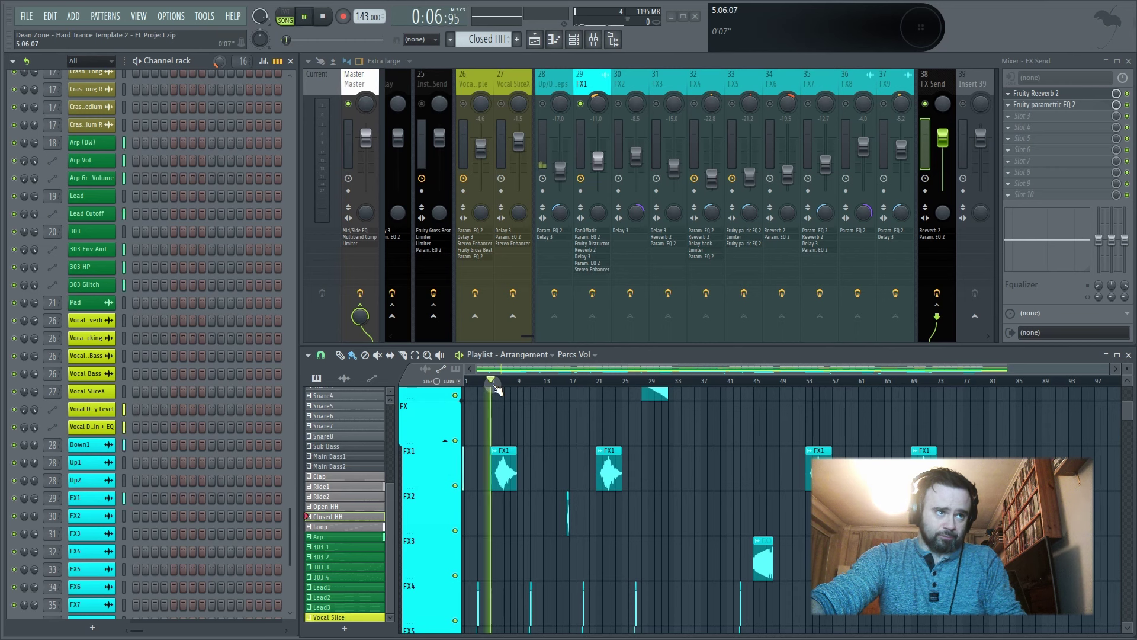
- View the FX1 mixer track's Fruity PanOMatic and stop playback
click(592, 280)
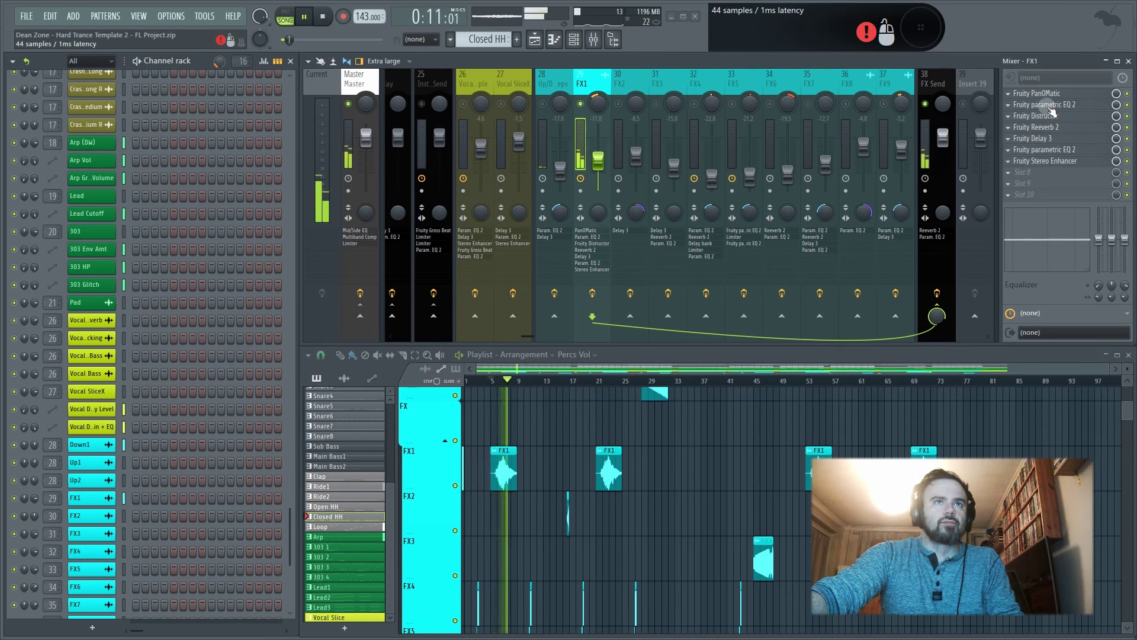
click(1058, 95)
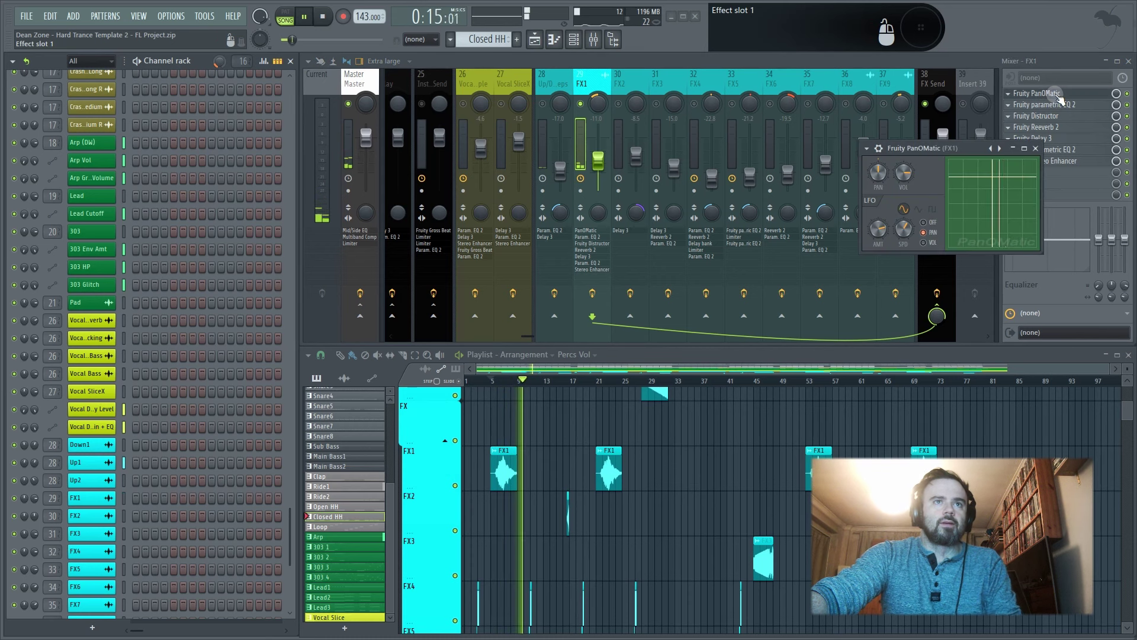
key(space)
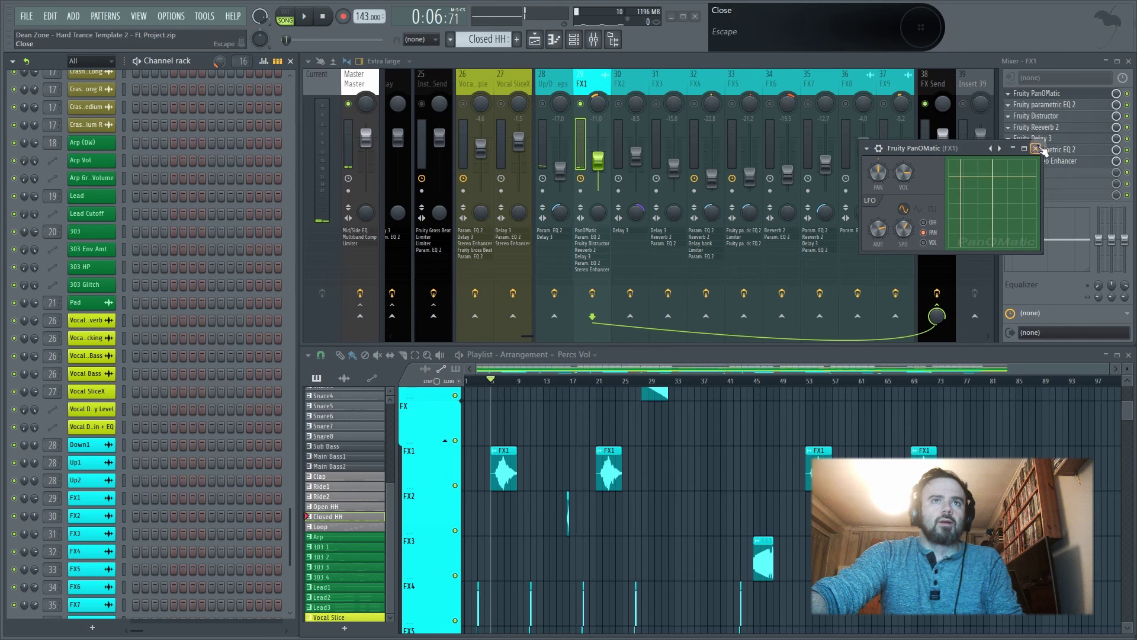
click(1035, 148)
click(1068, 94)
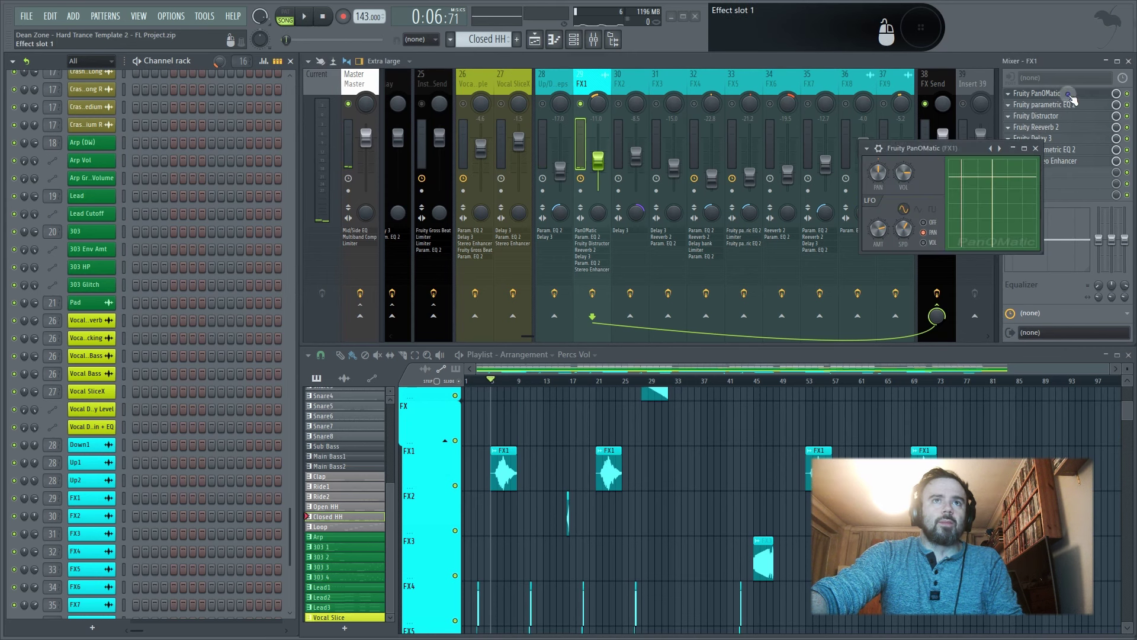
click(1041, 93)
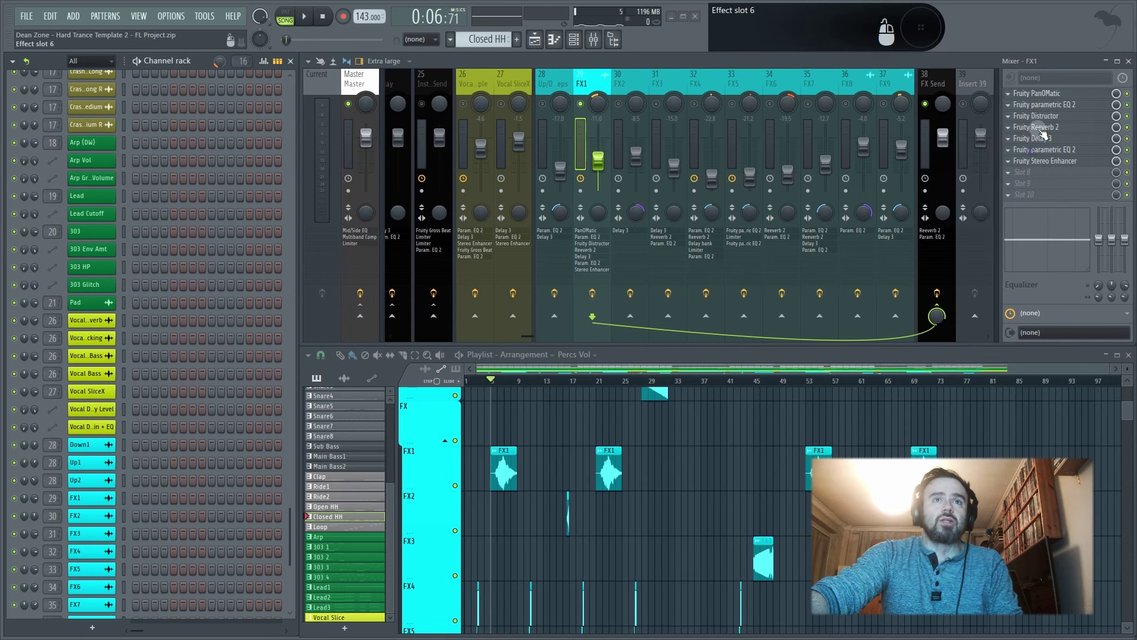
click(1043, 94)
- View the FX1 track's first Fruity parametric EQ 2 and its Fruity Distructor, placing their windows over the mixer
click(1047, 103)
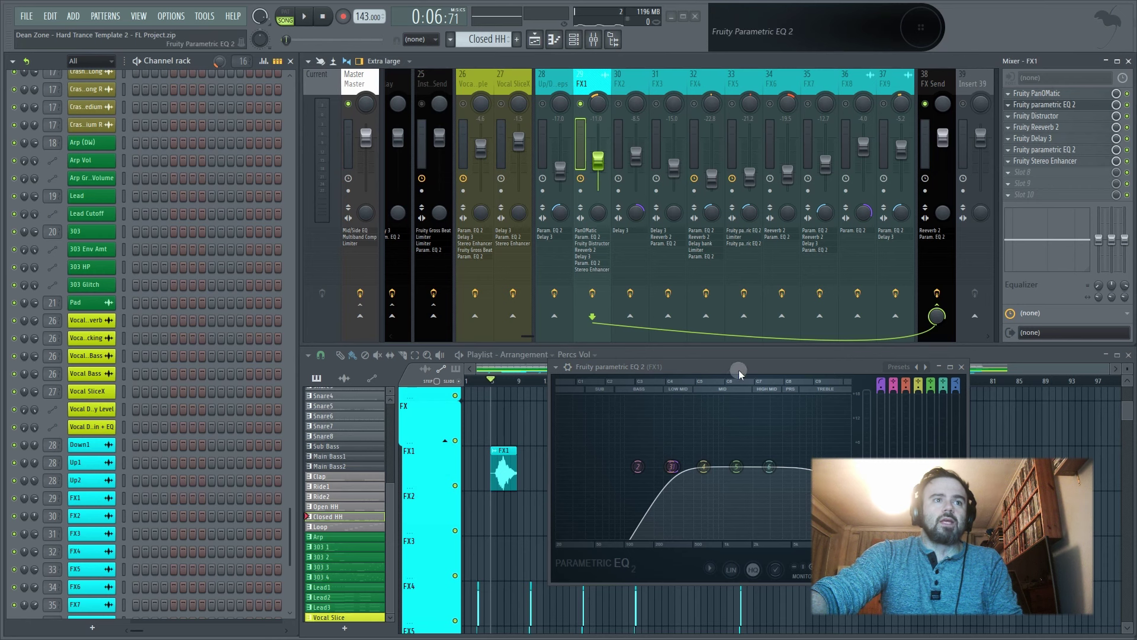
drag(734, 367, 628, 143)
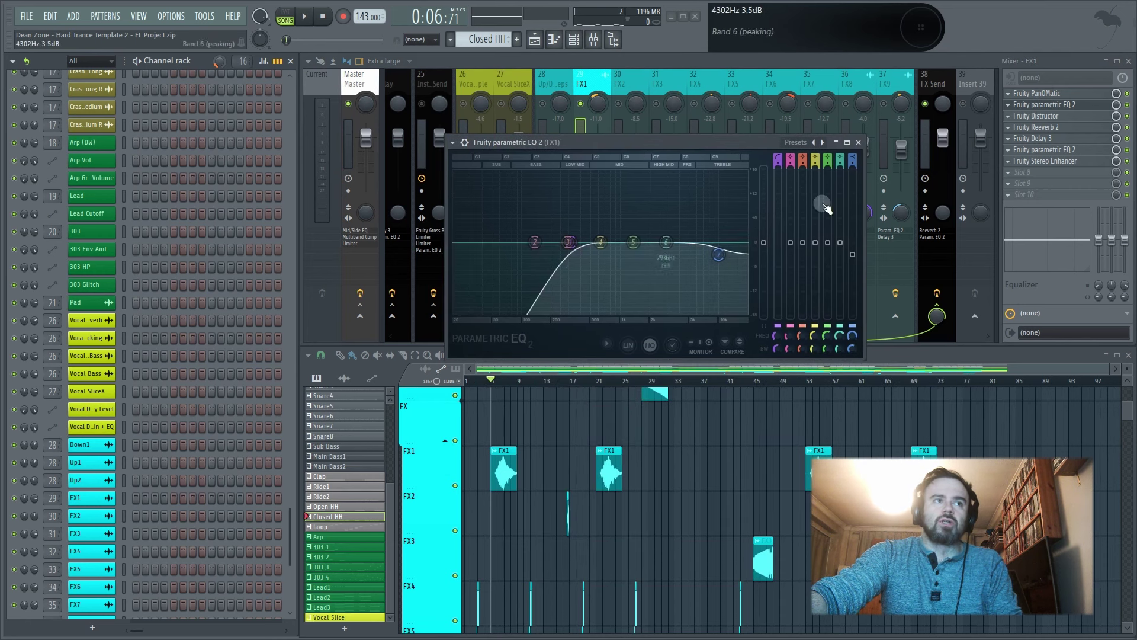
click(858, 143)
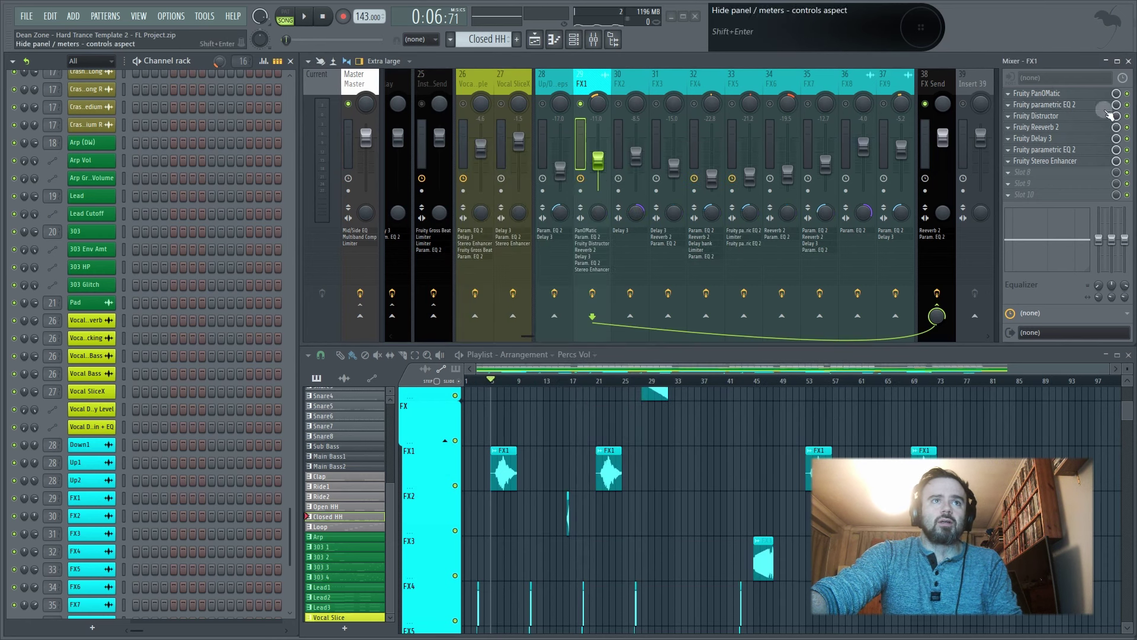
click(1060, 116)
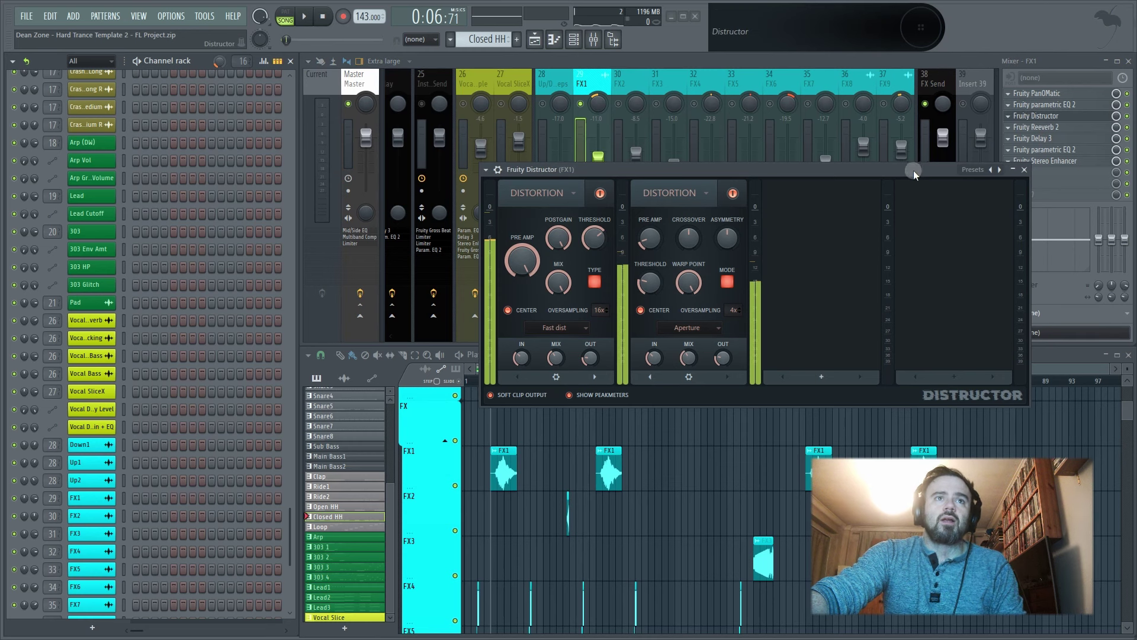
drag(914, 172, 852, 109)
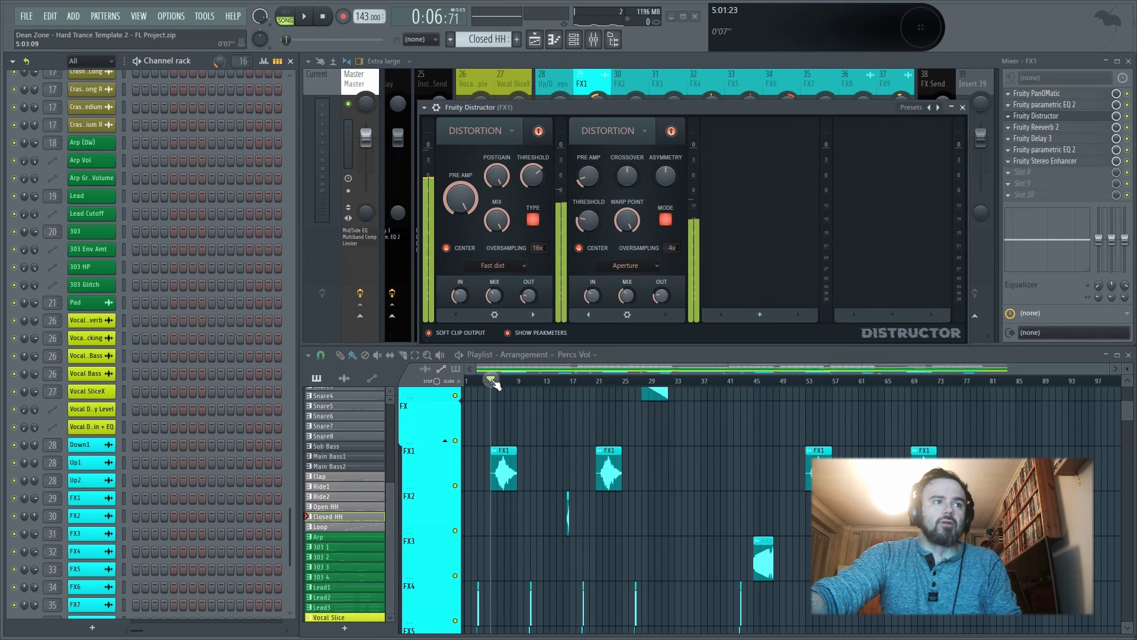
- Bypass the FX1 track's Fruity Distructor and play the clip from bar 5 to hear it without distortion
click(1126, 117)
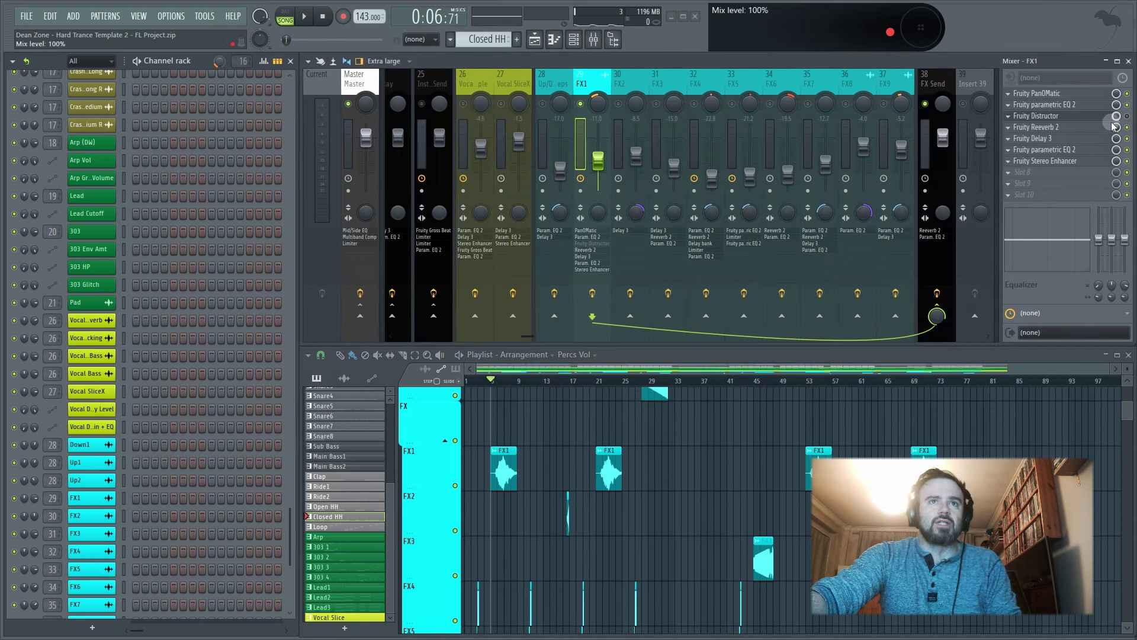
key(space)
click(1066, 117)
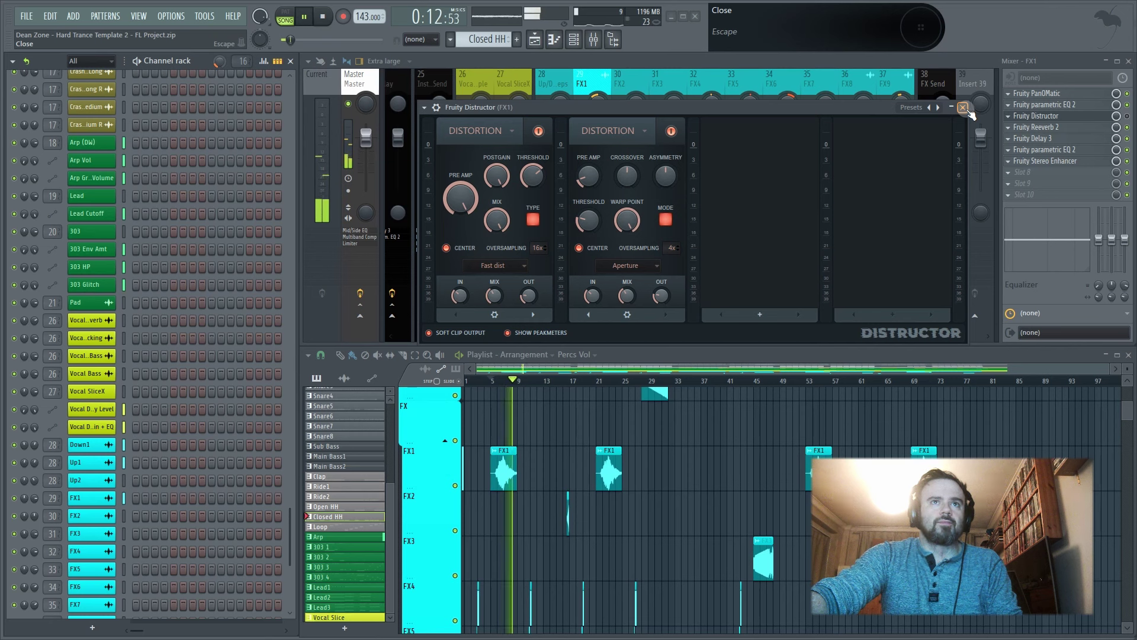
click(964, 108)
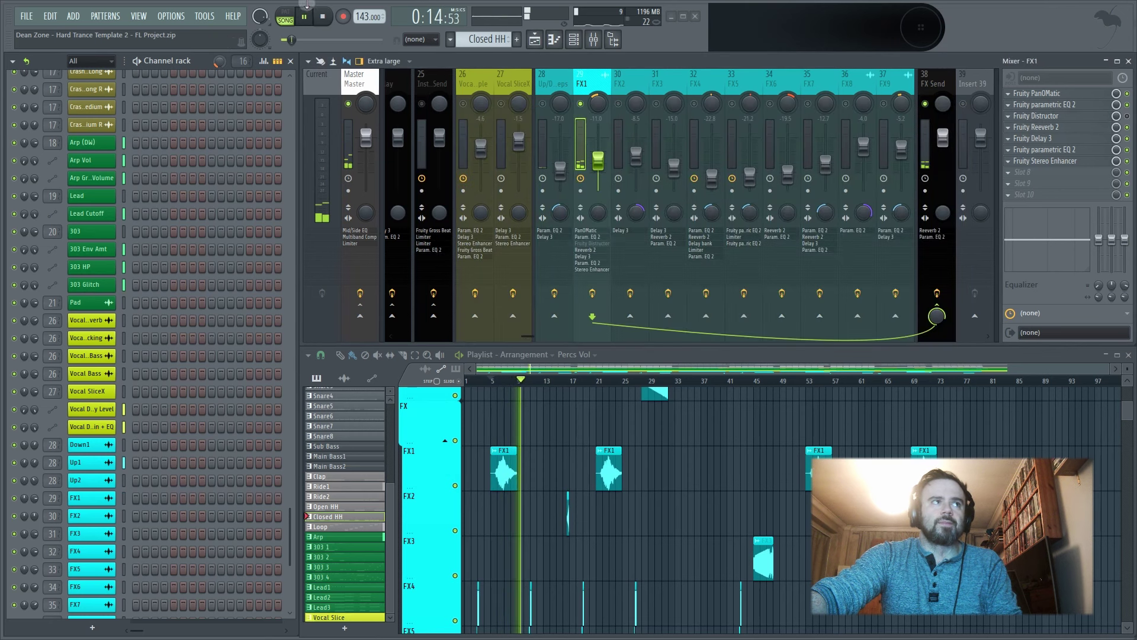
click(327, 17)
- Re-enable the FX1 track's Fruity Distructor and replay the clip from bar 5 to hear the distorted sound
click(933, 88)
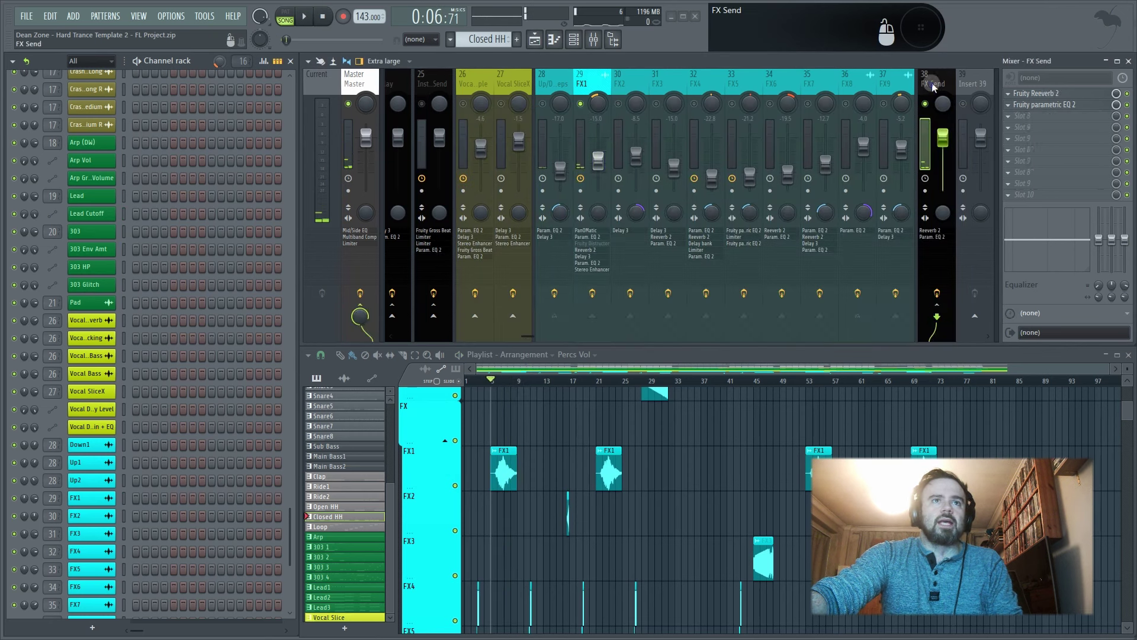
click(582, 83)
click(1036, 119)
click(1127, 117)
key(space)
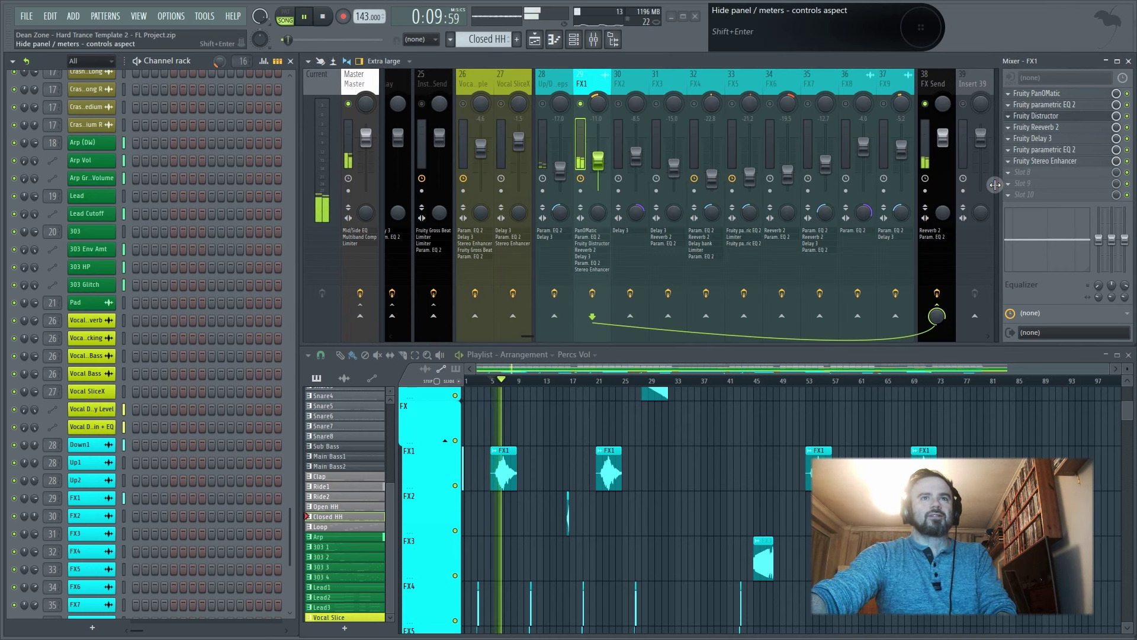
click(1057, 120)
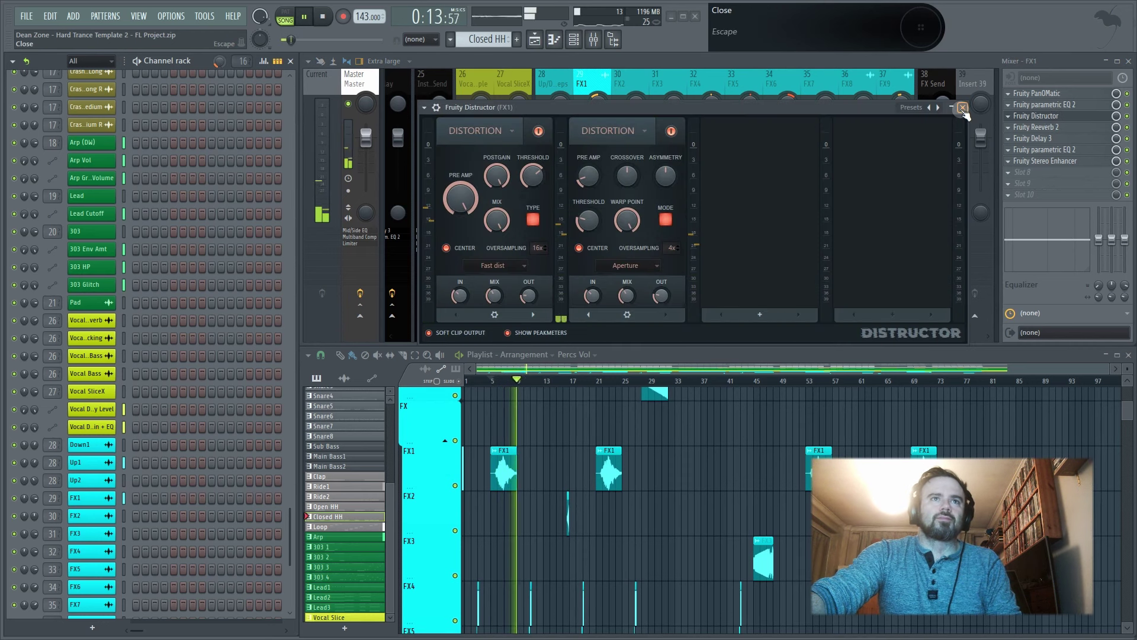
click(962, 108)
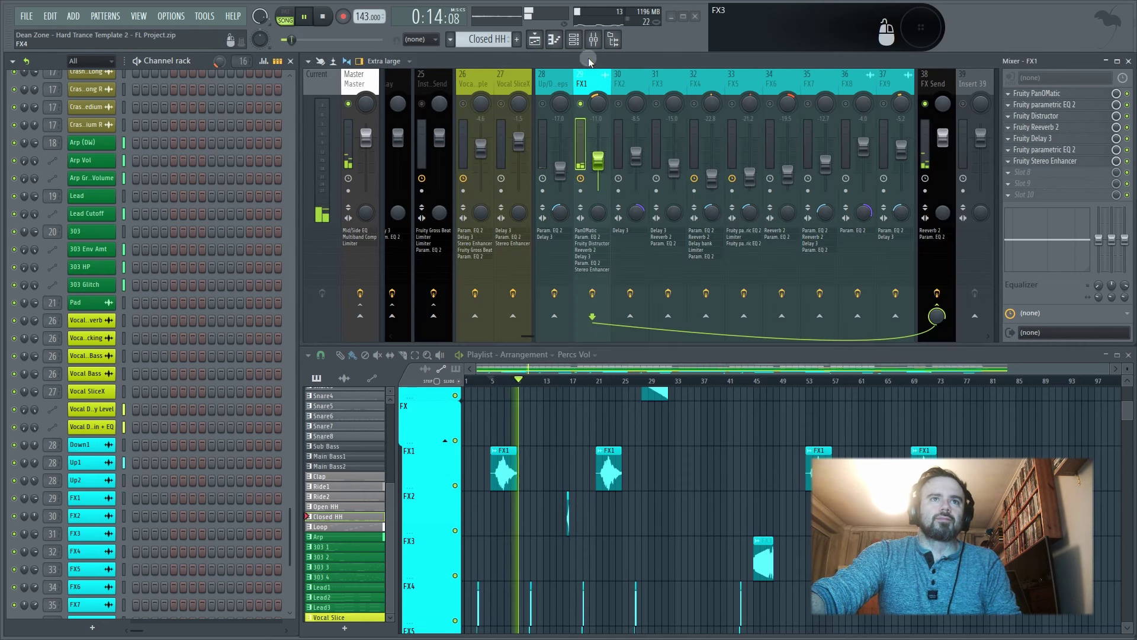
click(323, 20)
- View the FX1 track's Fruity Reeverb 2, and play the full mix from bar 5 with all mixer tracks unmuted
click(1036, 127)
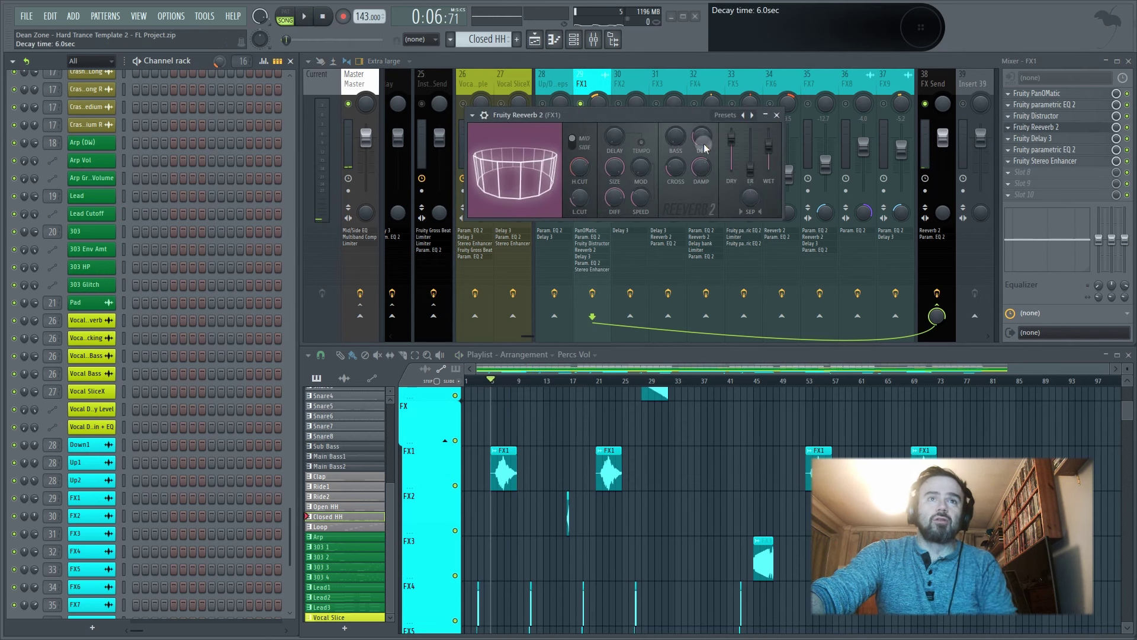
click(777, 115)
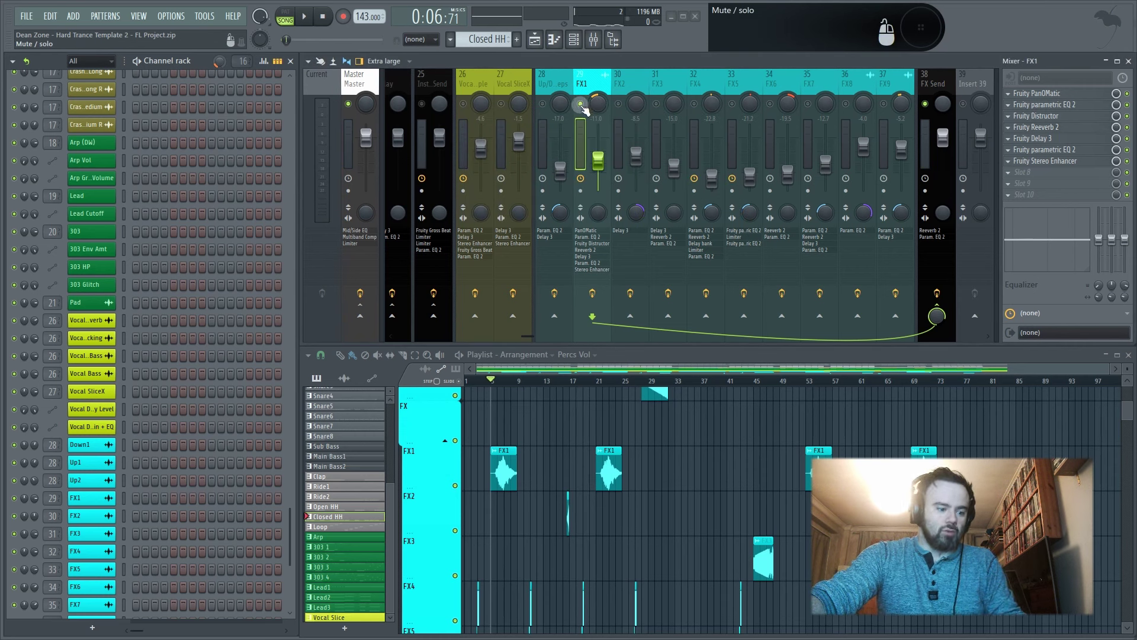
right_click(580, 104)
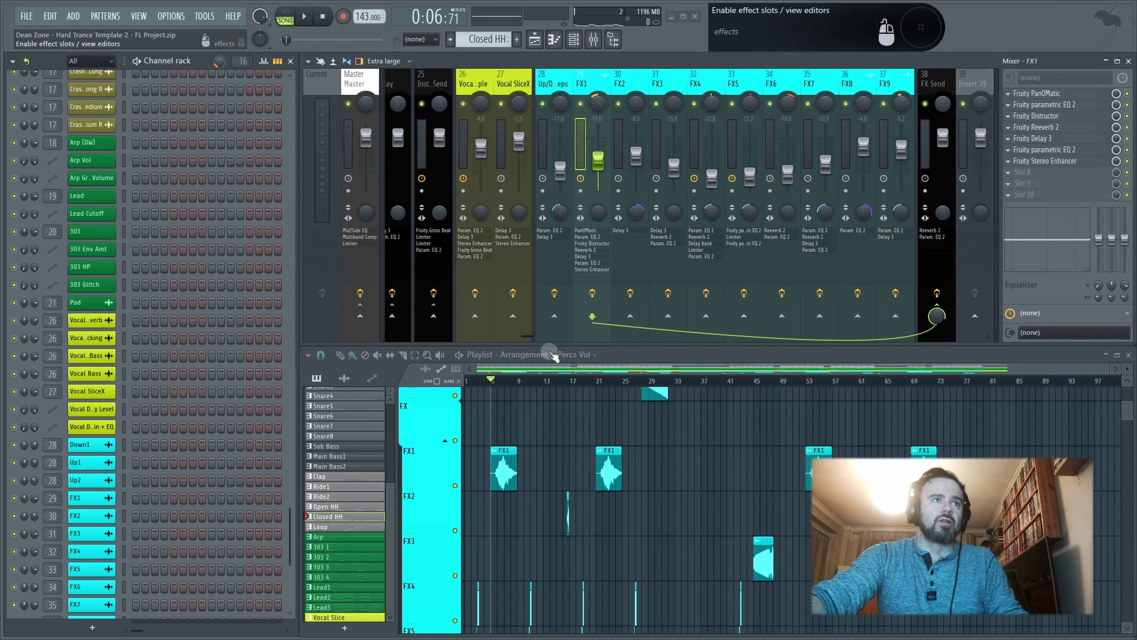
key(space)
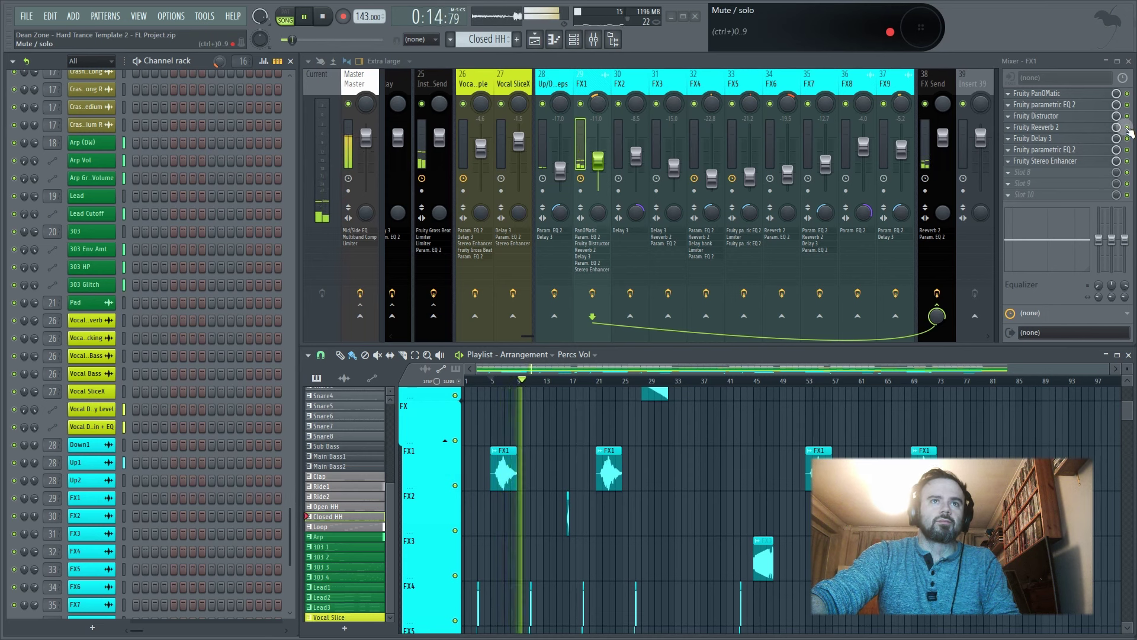
key(space)
- View the FX1 track's Fruity Delay 3, second Fruity parametric EQ 2 and Fruity Stereo Enhancer, closing each window
click(1082, 139)
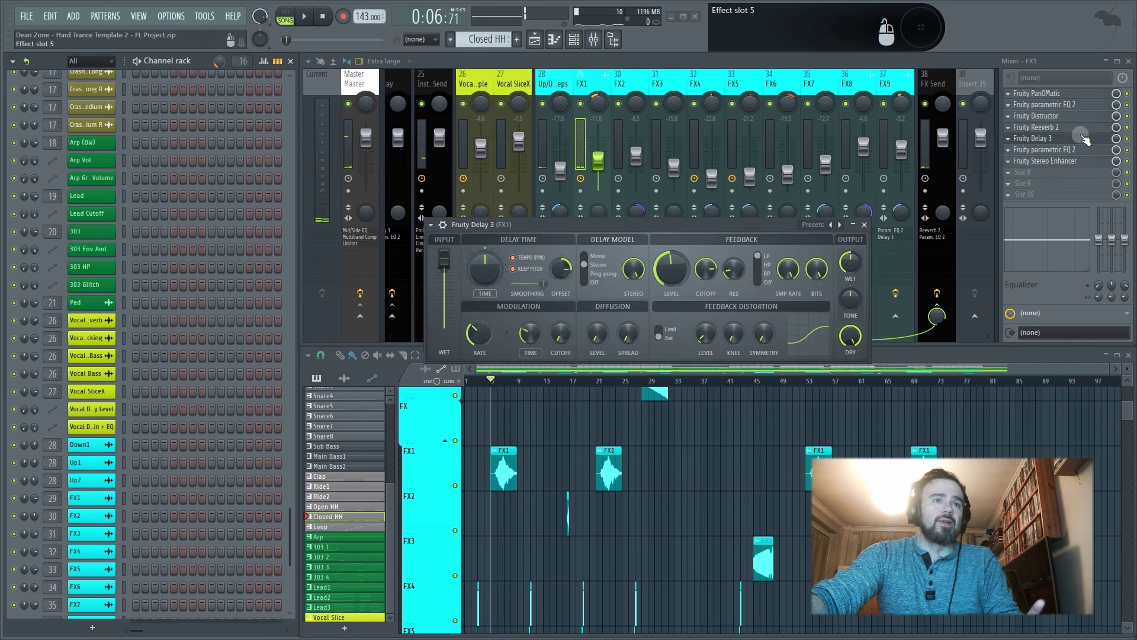
click(1084, 140)
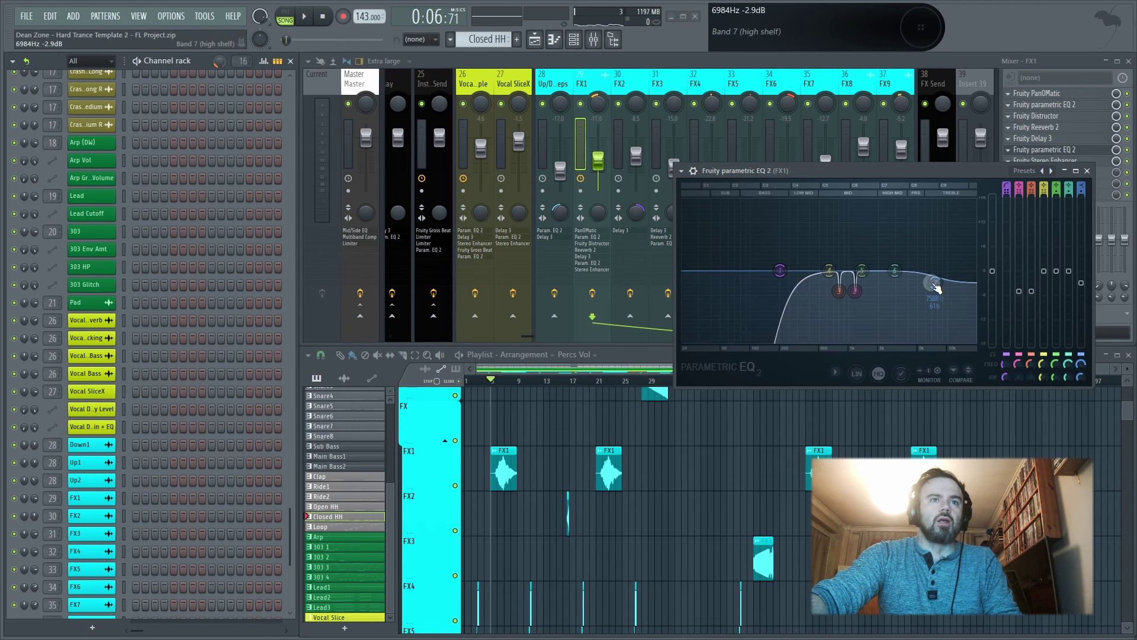
click(1087, 172)
click(1044, 162)
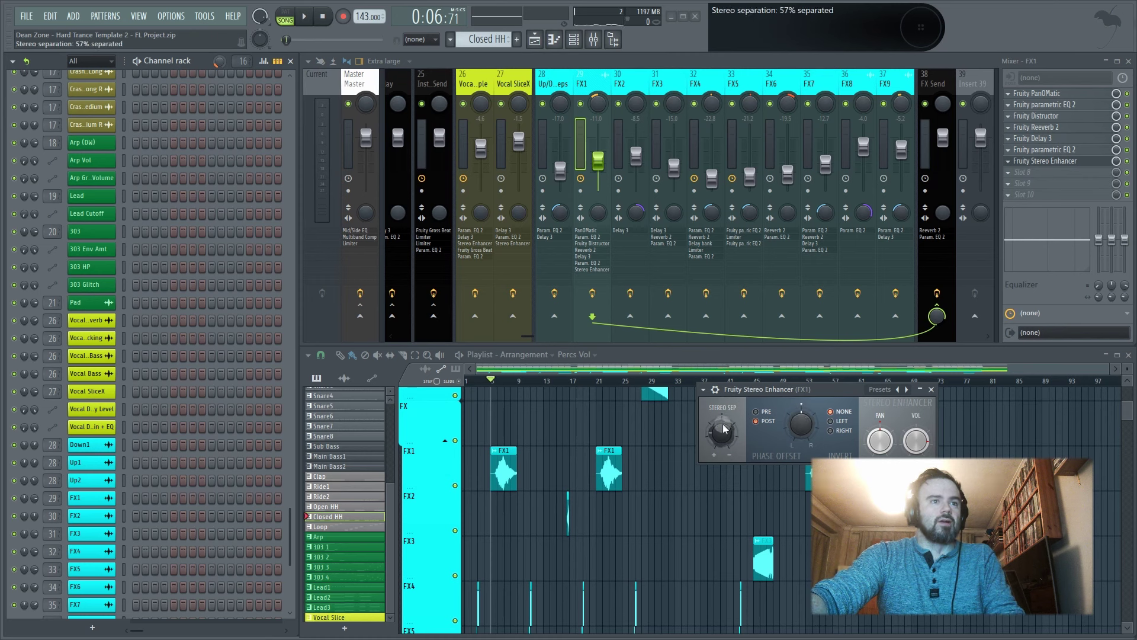
click(931, 389)
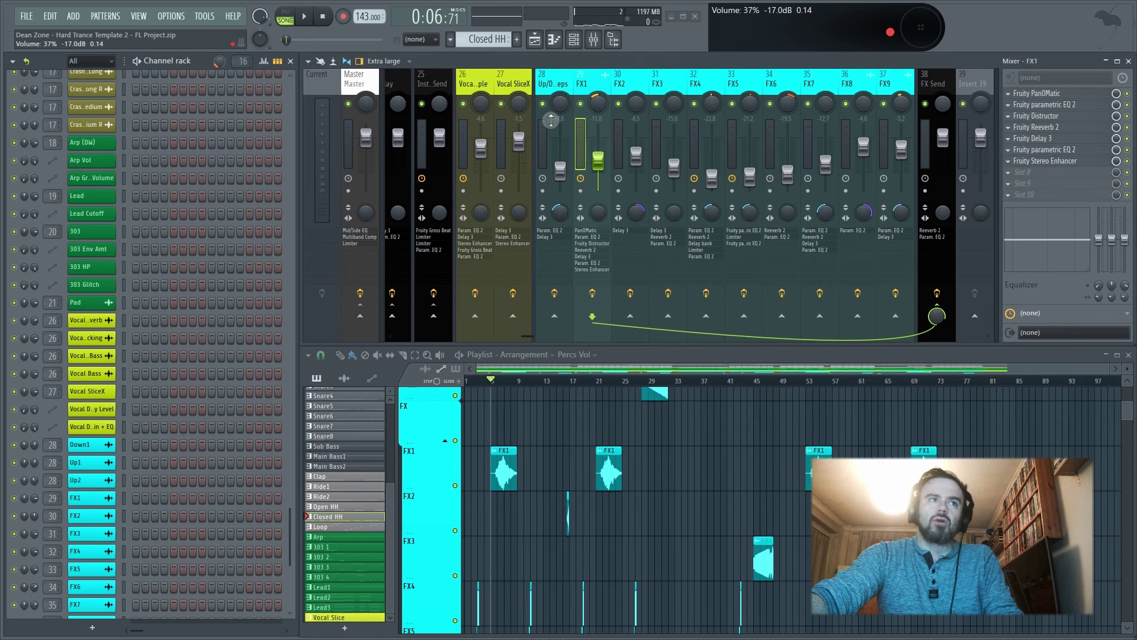
- Play the full mix from bar 53 to hear the FX1 clip there, and stop after the clip ends
click(808, 383)
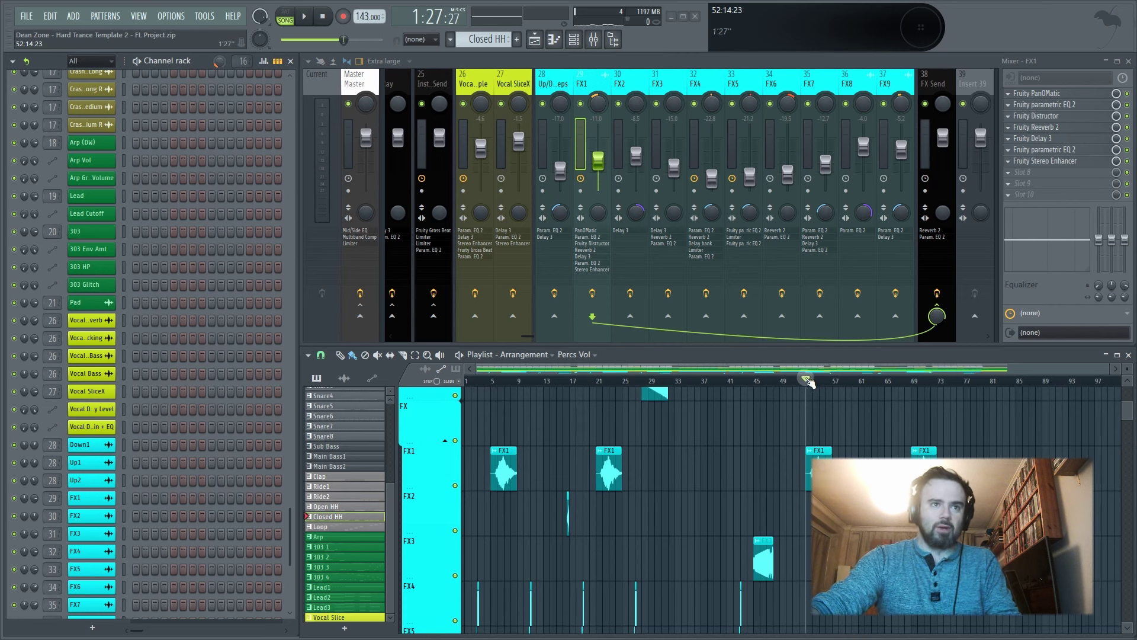
scroll(883, 413, down, 1)
ctrl+scroll(855, 422, up, 3)
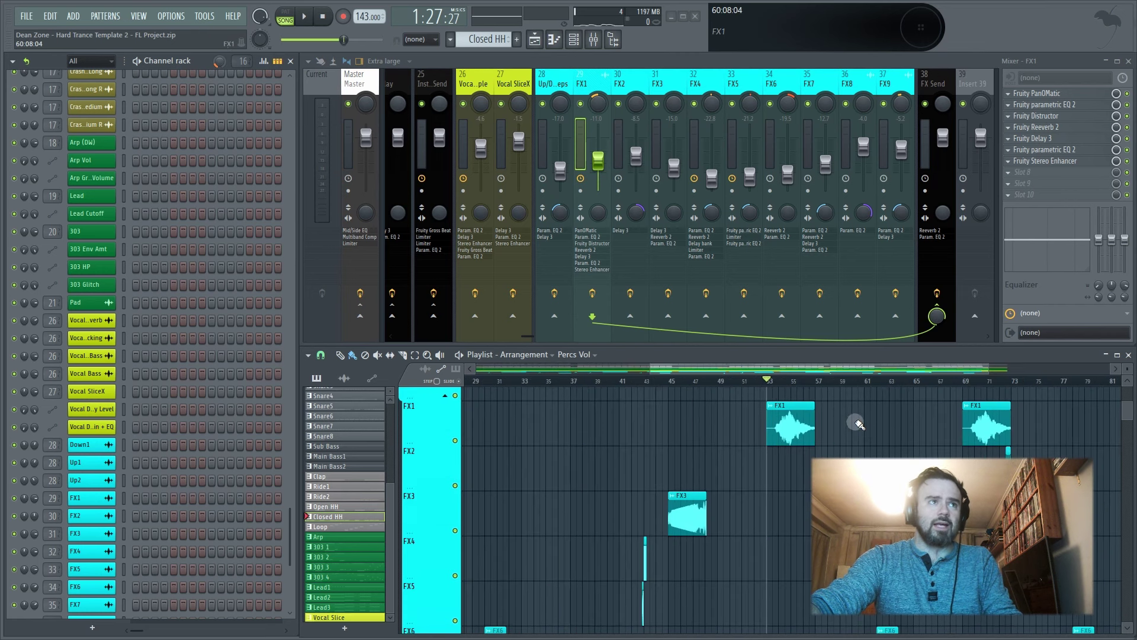
key(space)
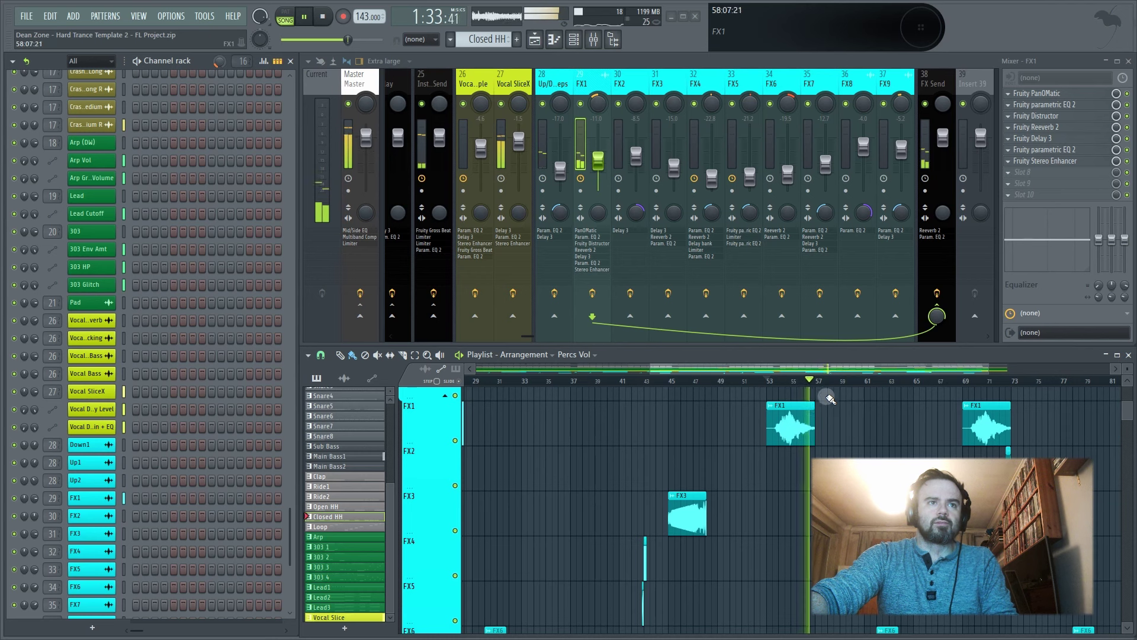
key(space)
- Solo the FX2 mixer track and play its playlist clip from the middle of bar 16
scroll(724, 475, down, 4)
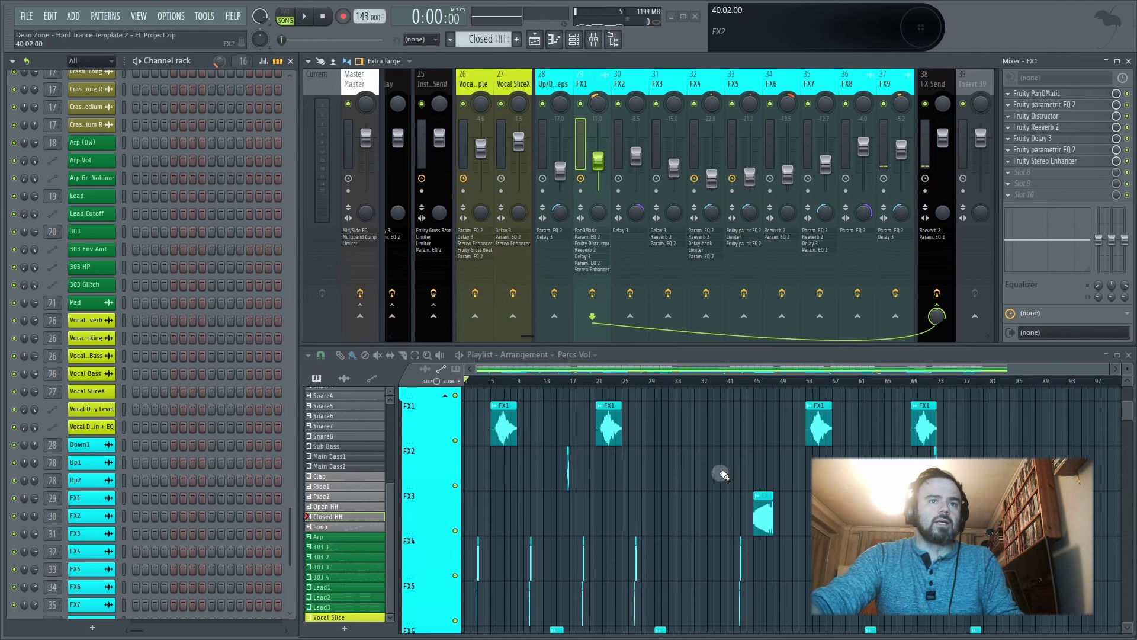
scroll(540, 455, down, 1)
ctrl+scroll(561, 464, up, 5)
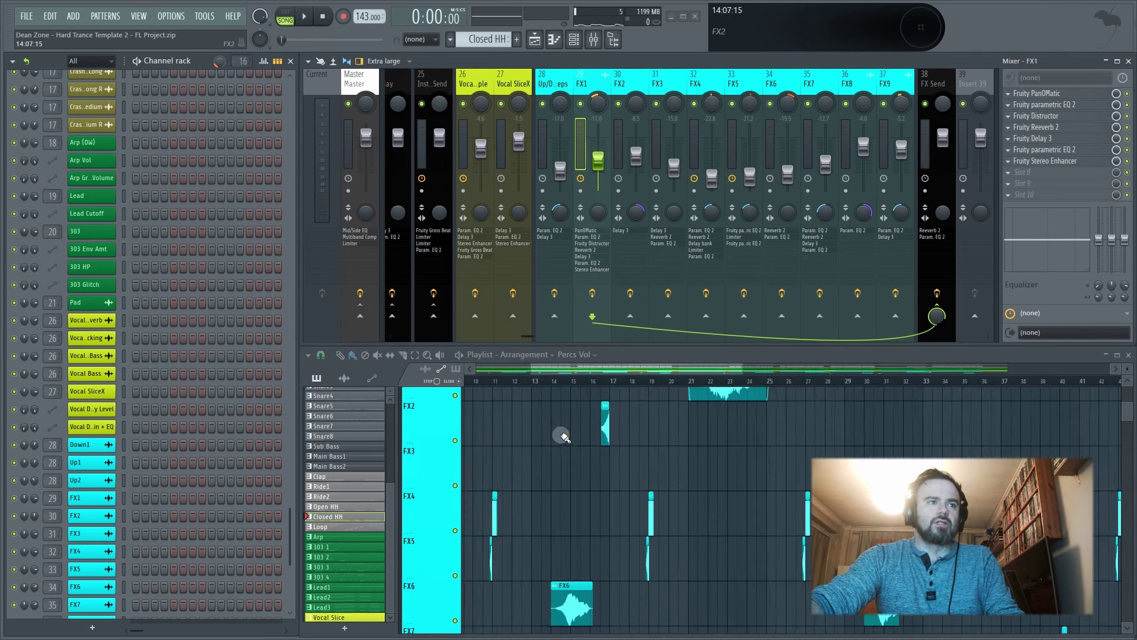
right_click(619, 105)
click(623, 384)
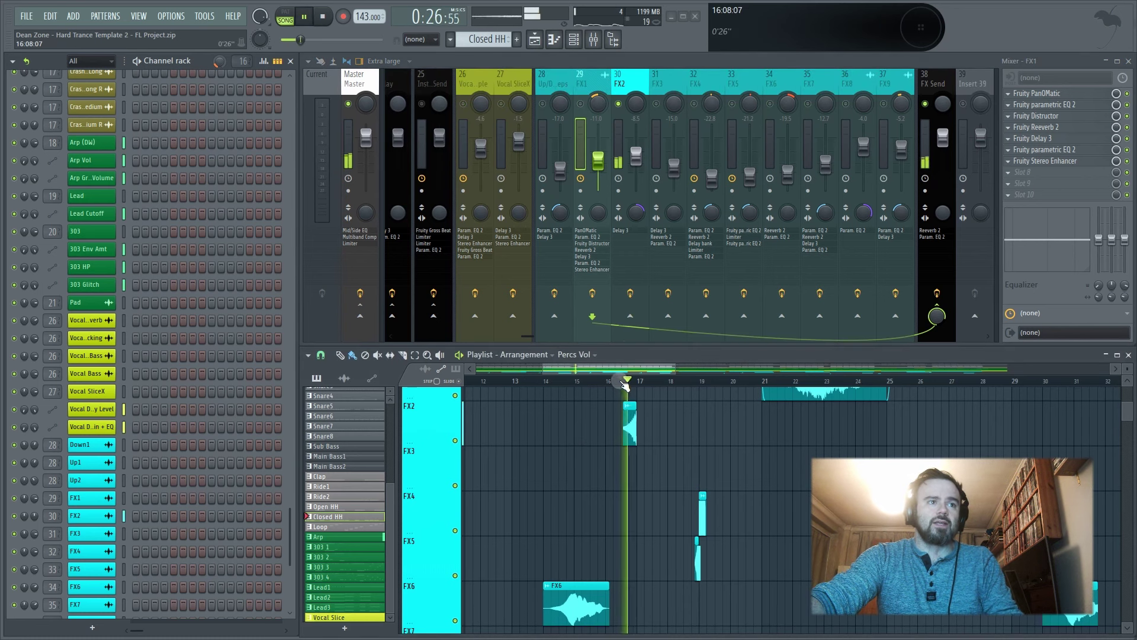
- Select the FX2 mixer track, stop playback, and view its Fruity Delay 3
click(619, 86)
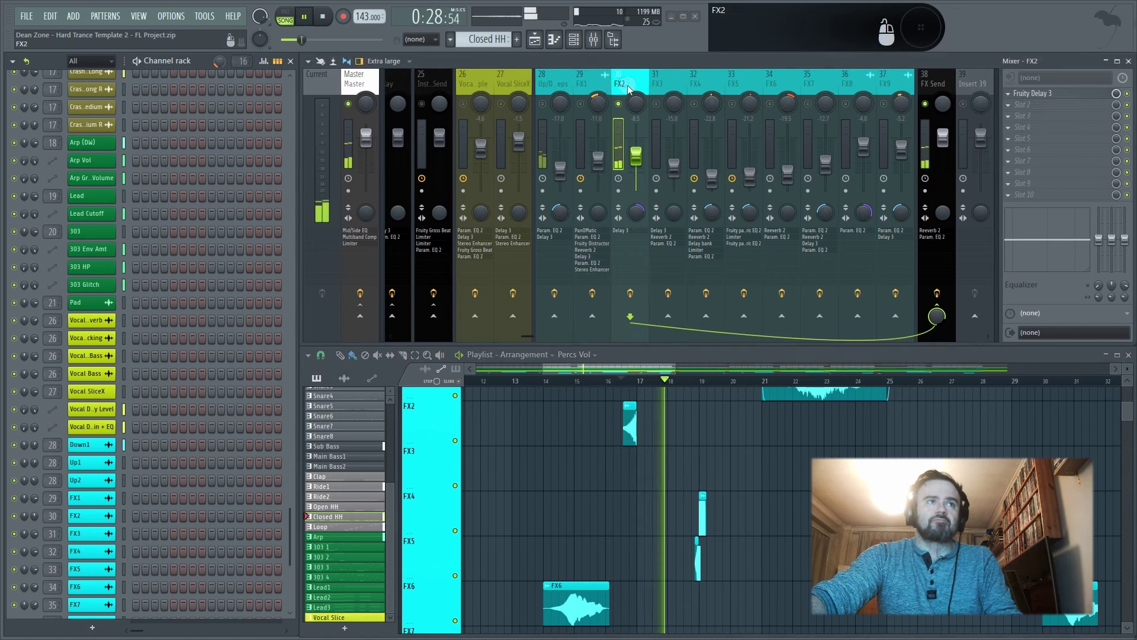
key(space)
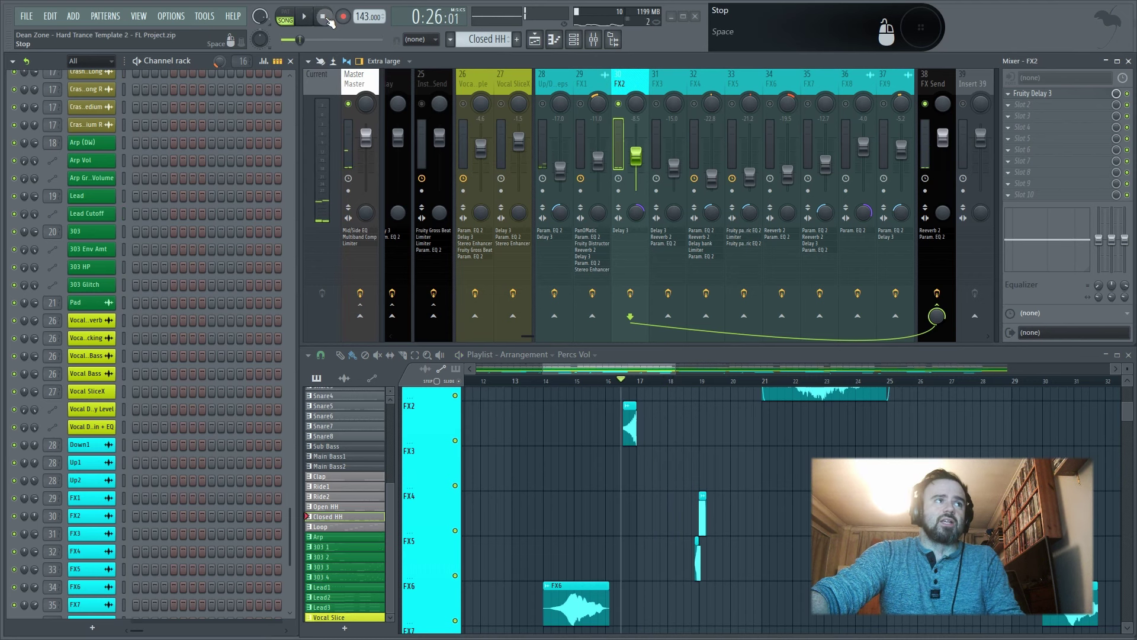
click(1066, 96)
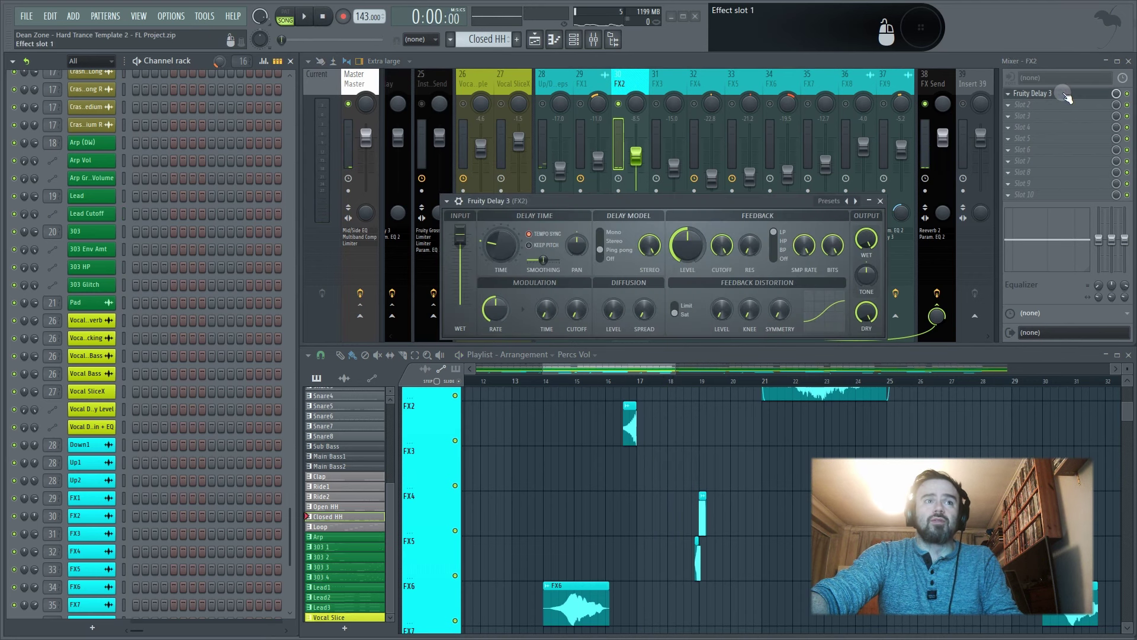
click(1066, 96)
- Solo the FX3 mixer track and play its playlist clip from bar 45
scroll(684, 460, down, 6)
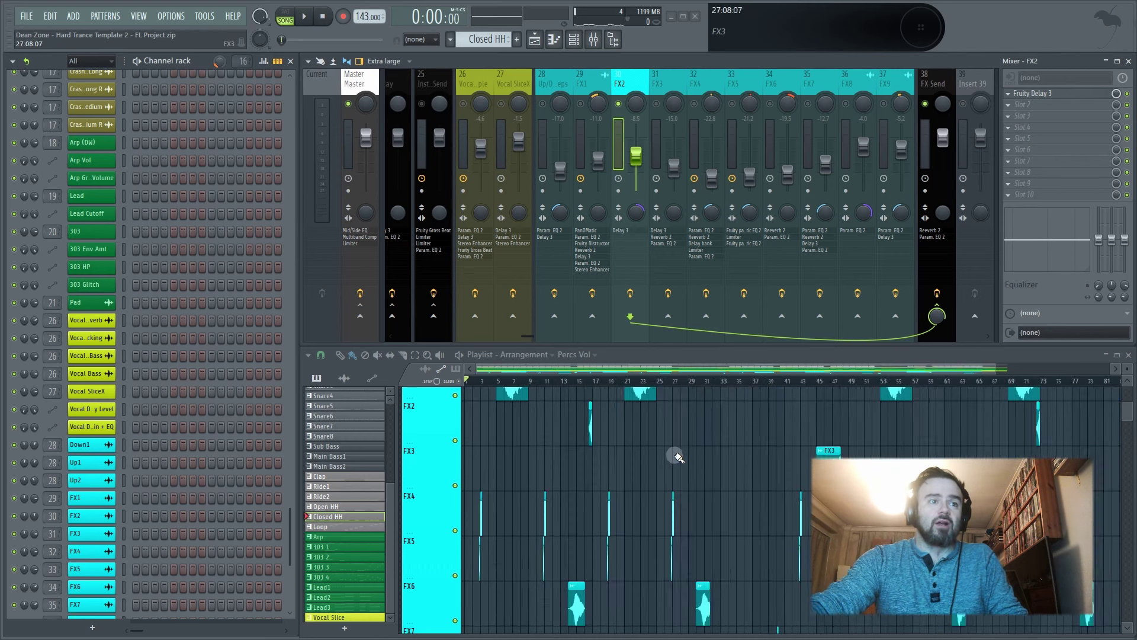
scroll(804, 459, up, 5)
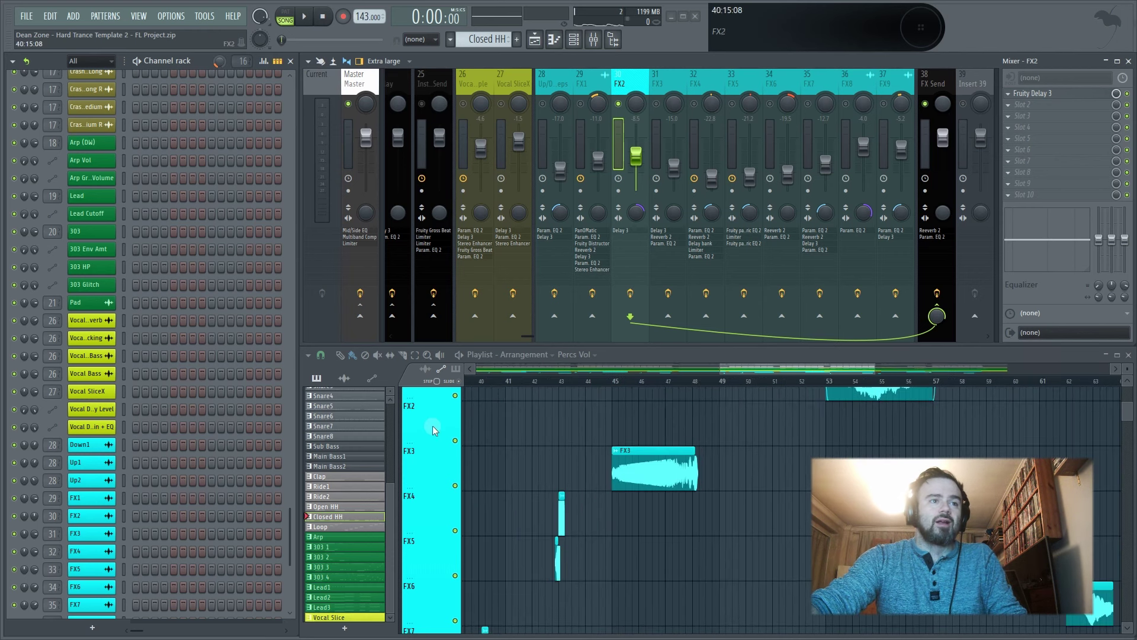
click(656, 104)
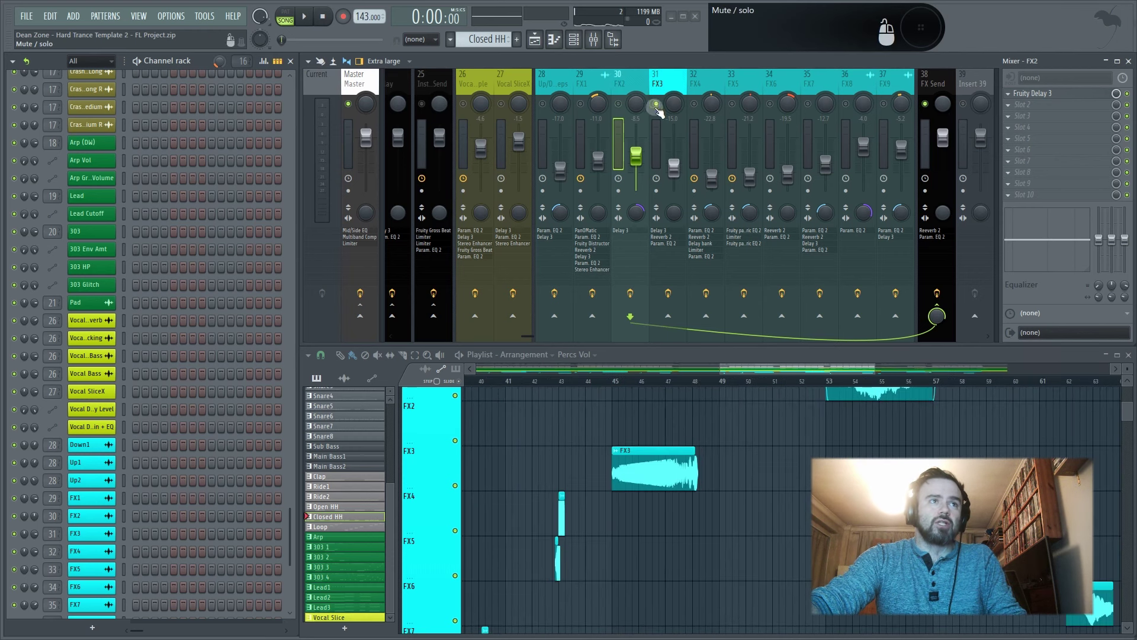
click(610, 382)
key(space)
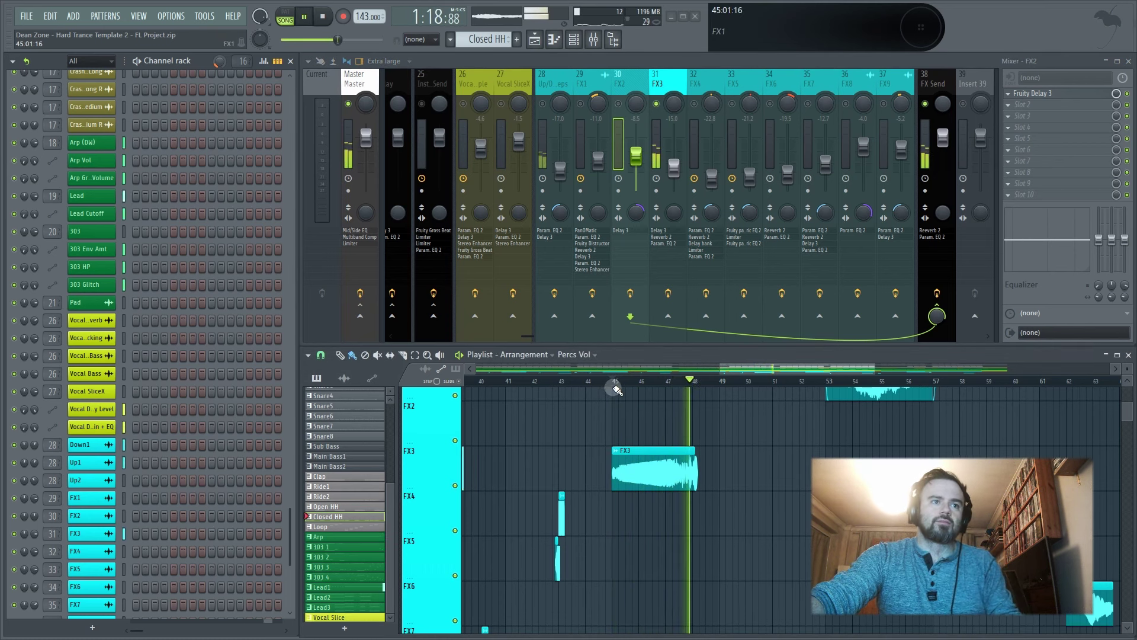
key(space)
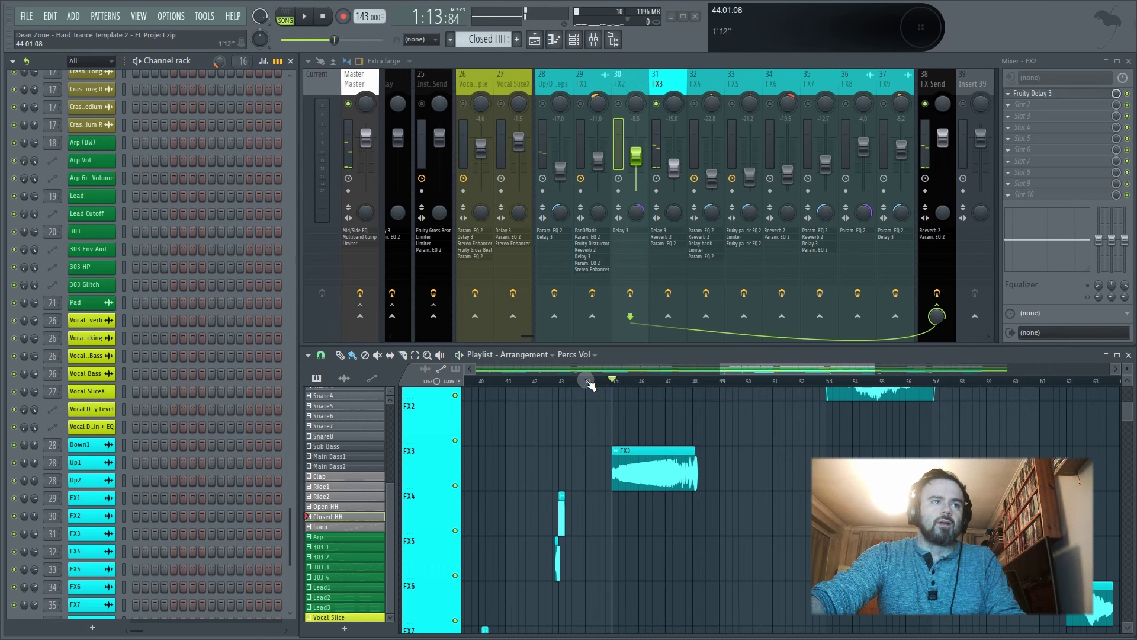
- Set a time selection from bar 44 to bar 49 around the FX3 clip and play it with all mixer tracks unmuted
drag(587, 381, 718, 386)
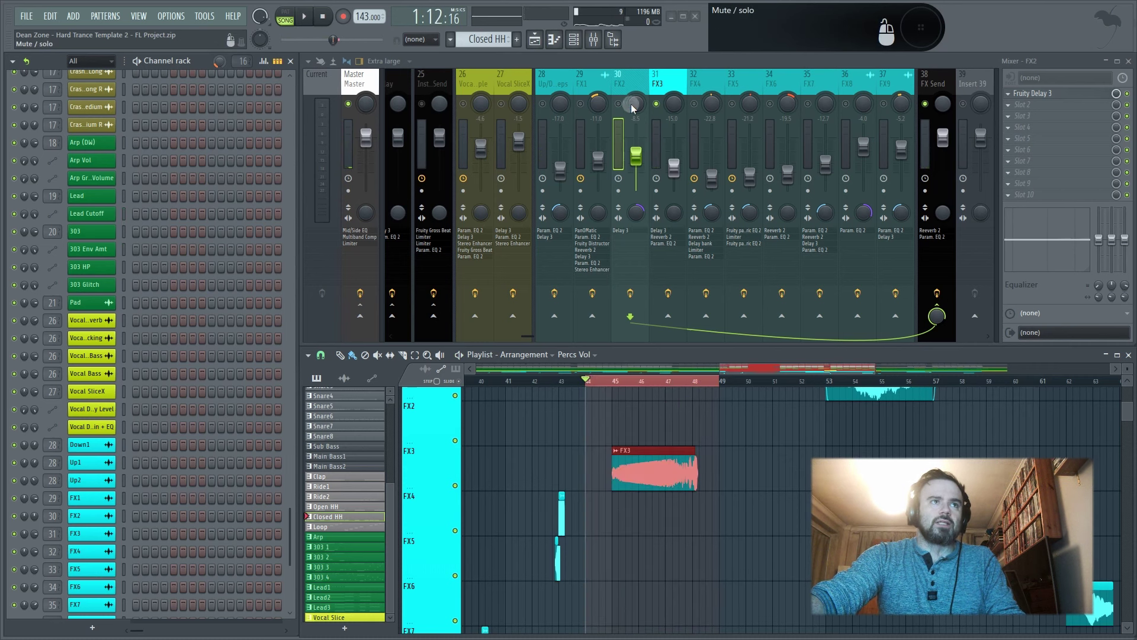
right_click(657, 107)
right_click(657, 107)
right_click(657, 107)
key(space)
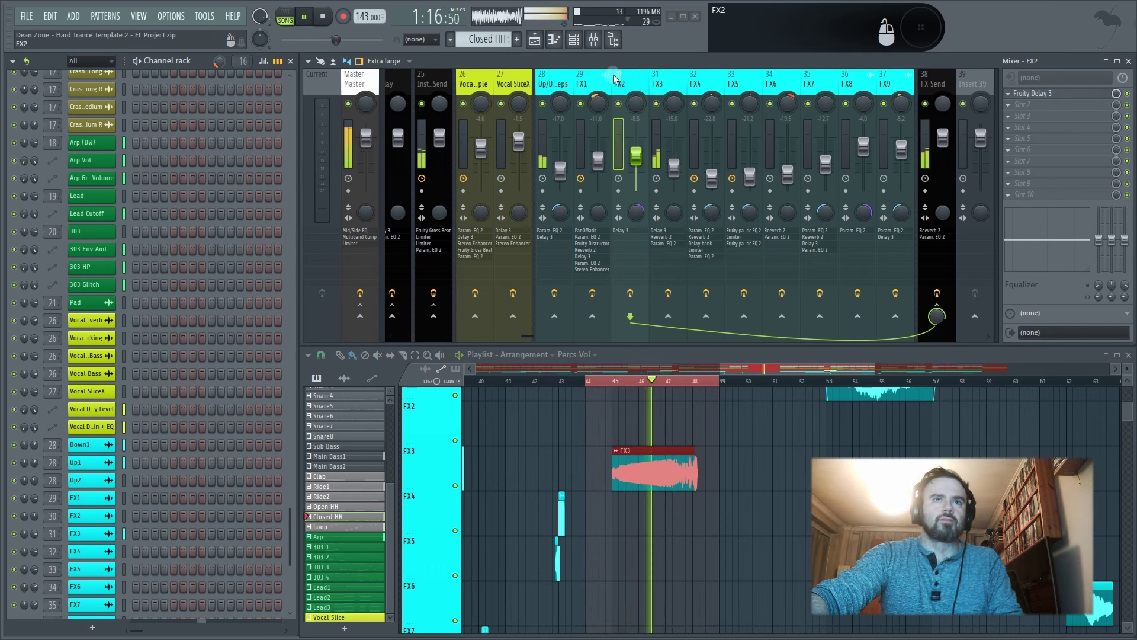
- Select the FX3 mixer track, stop playback, and view its Fruity Delay 3 and Fruity parametric EQ 2
click(657, 80)
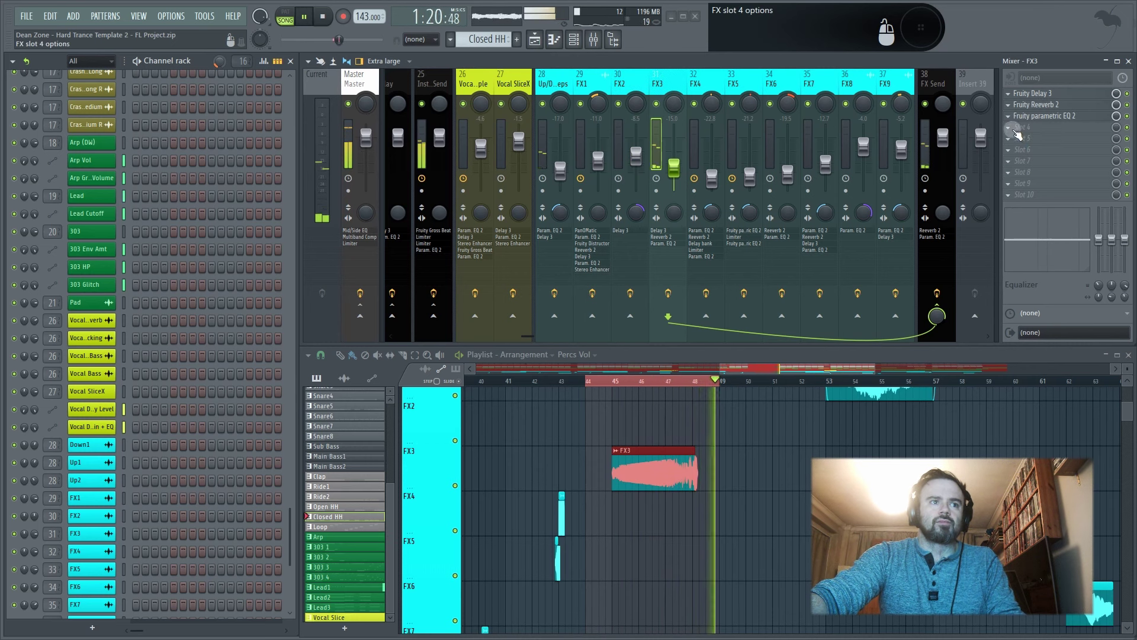
key(space)
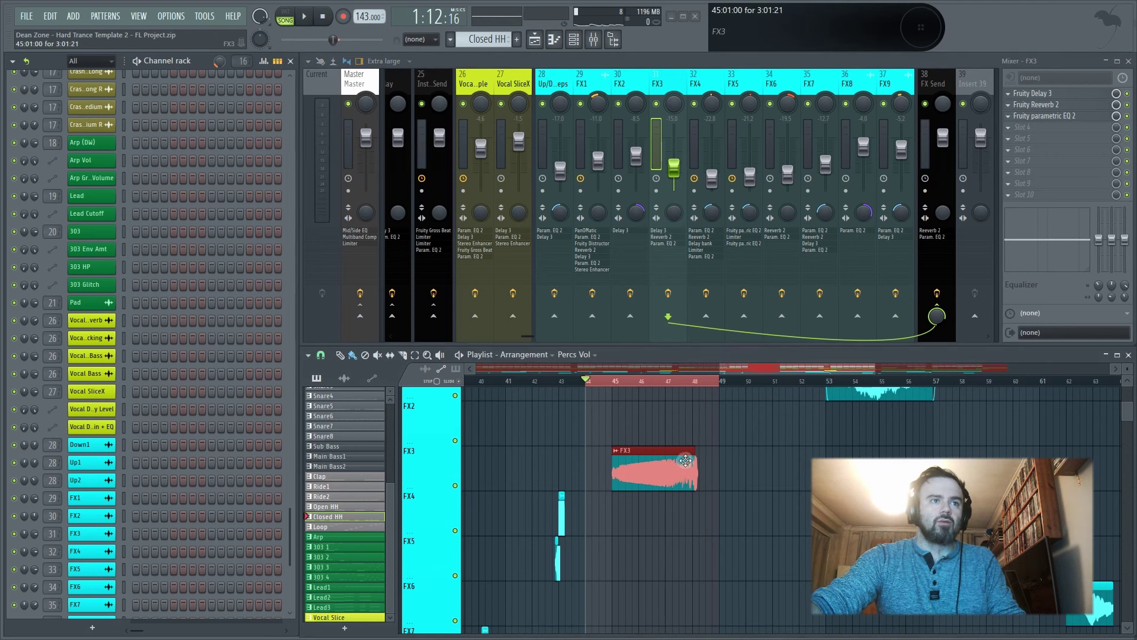
scroll(681, 460, down, 5)
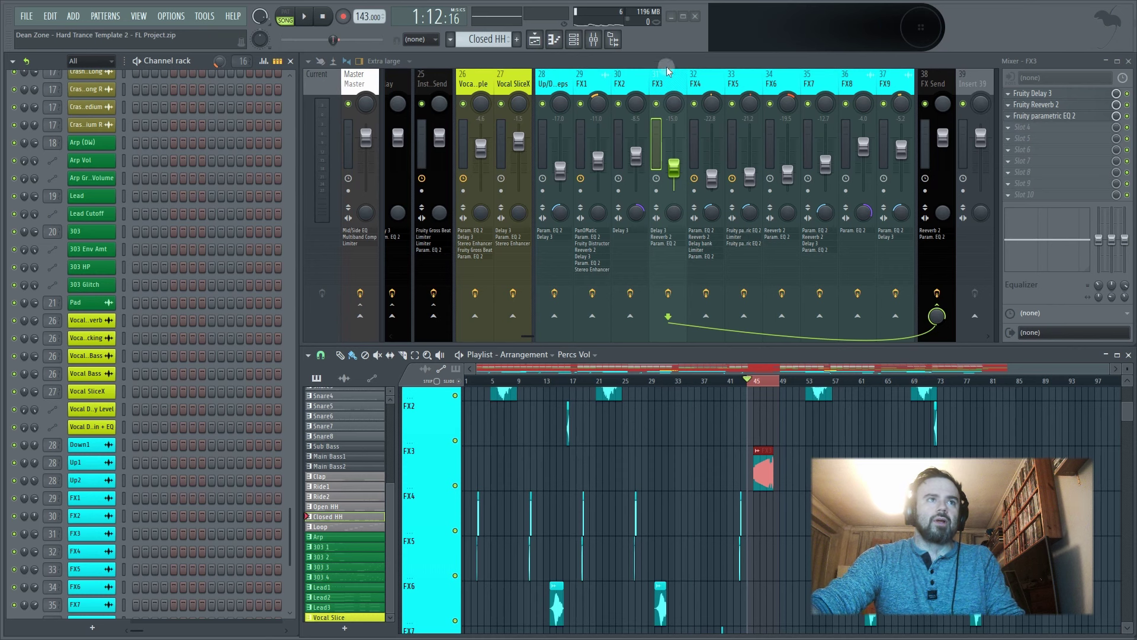
click(1045, 94)
click(1045, 93)
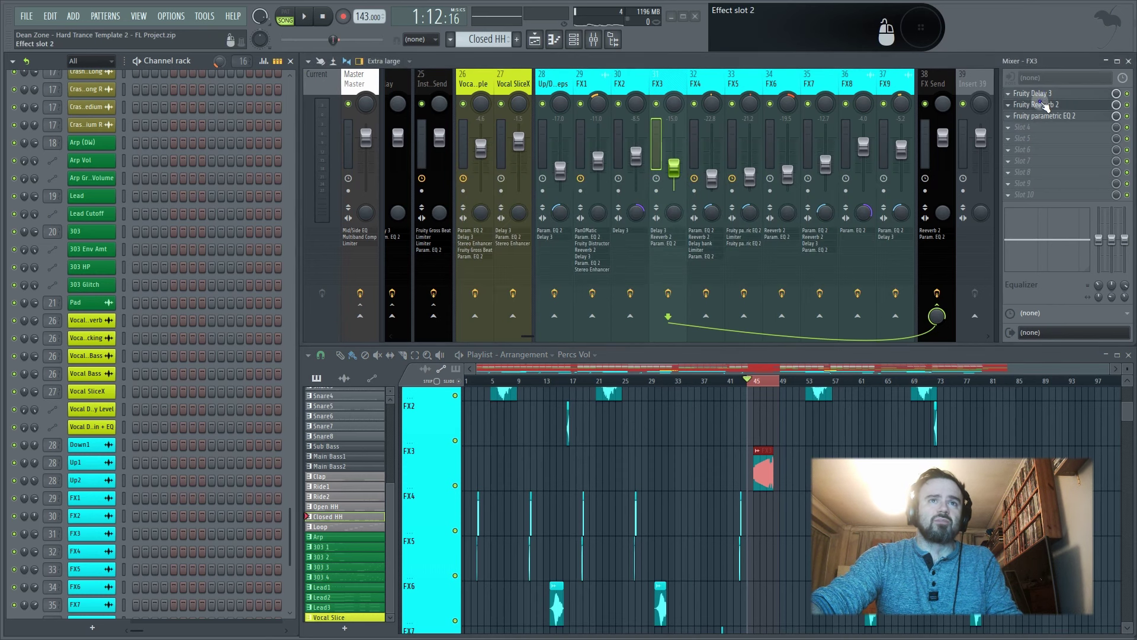
click(1048, 116)
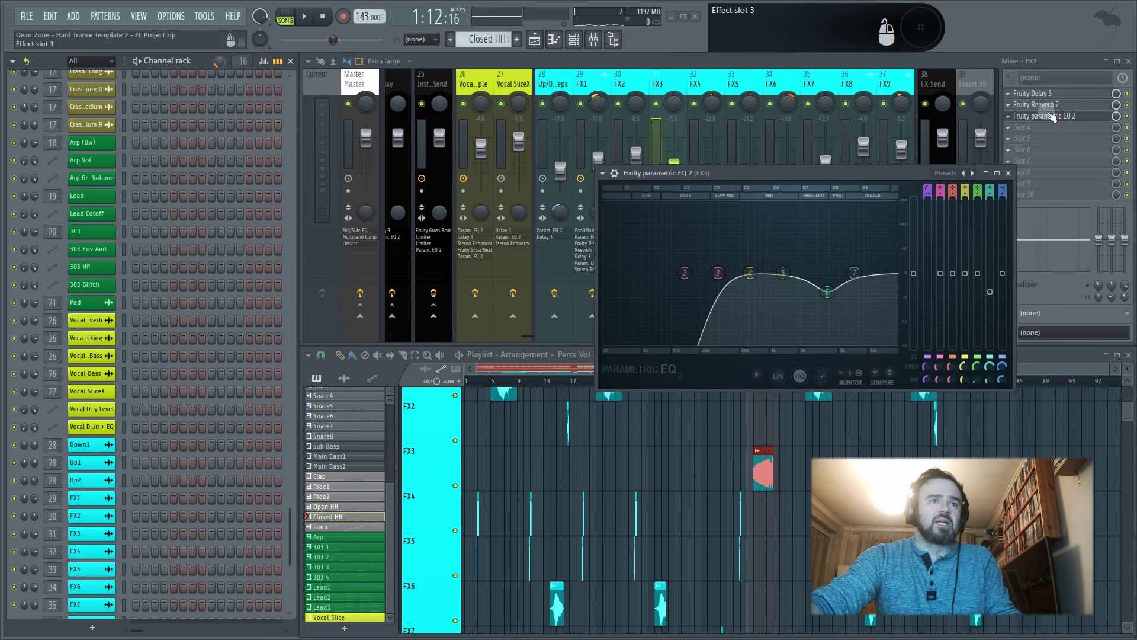
click(1008, 173)
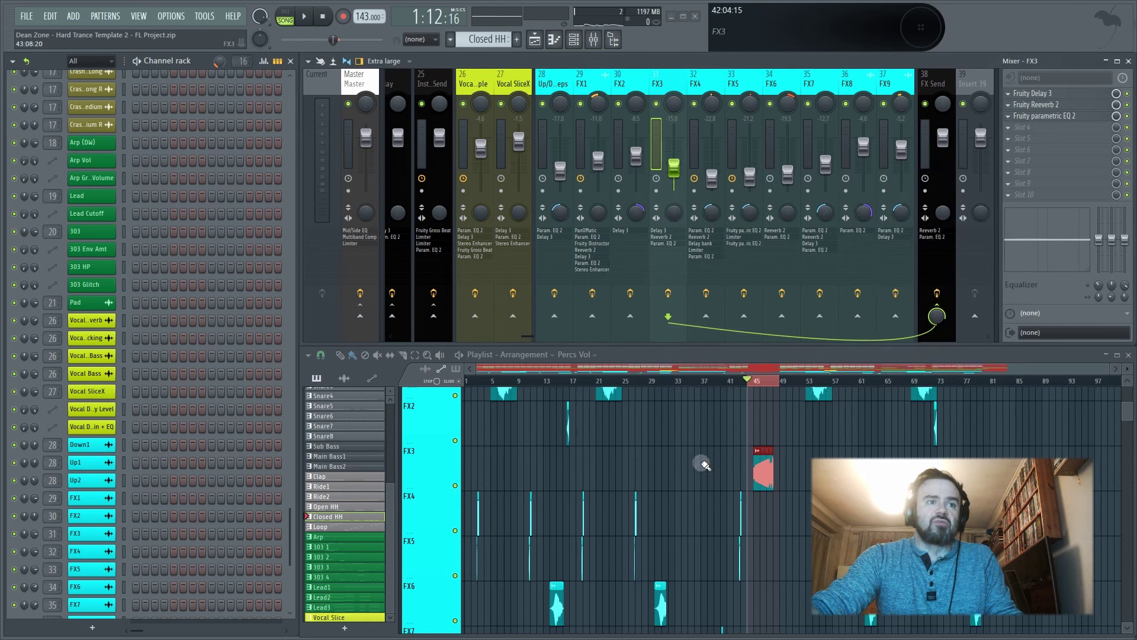
- Solo the FX4 mixer track and unmute the FX5 track so only these two FX are heard together
scroll(436, 515, down, 2)
right_click(695, 103)
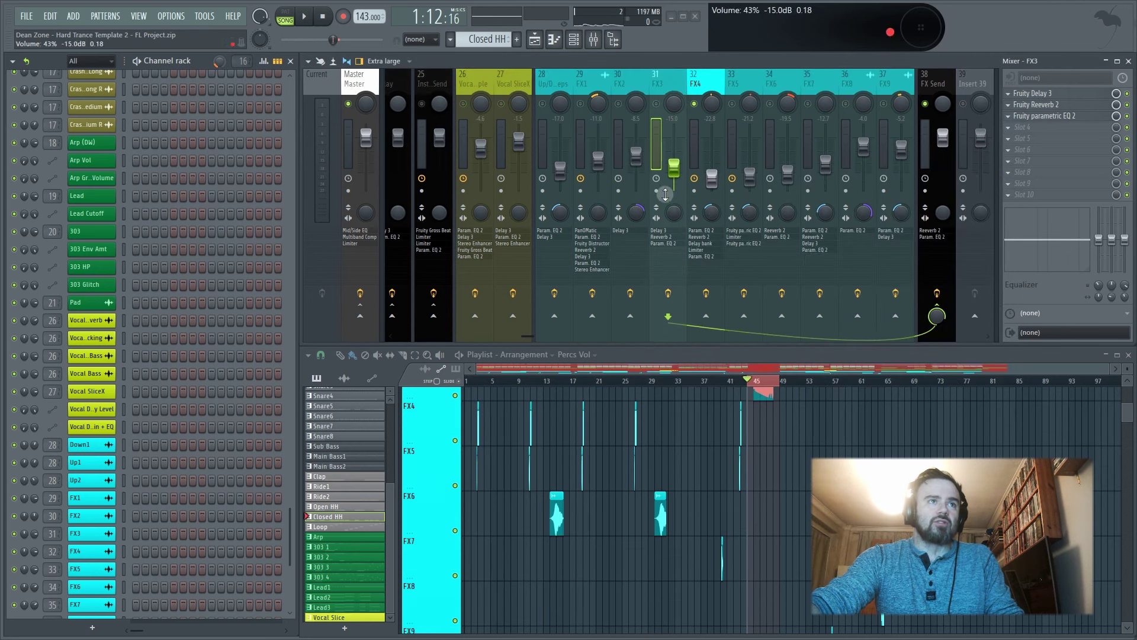
scroll(480, 395, up, 6)
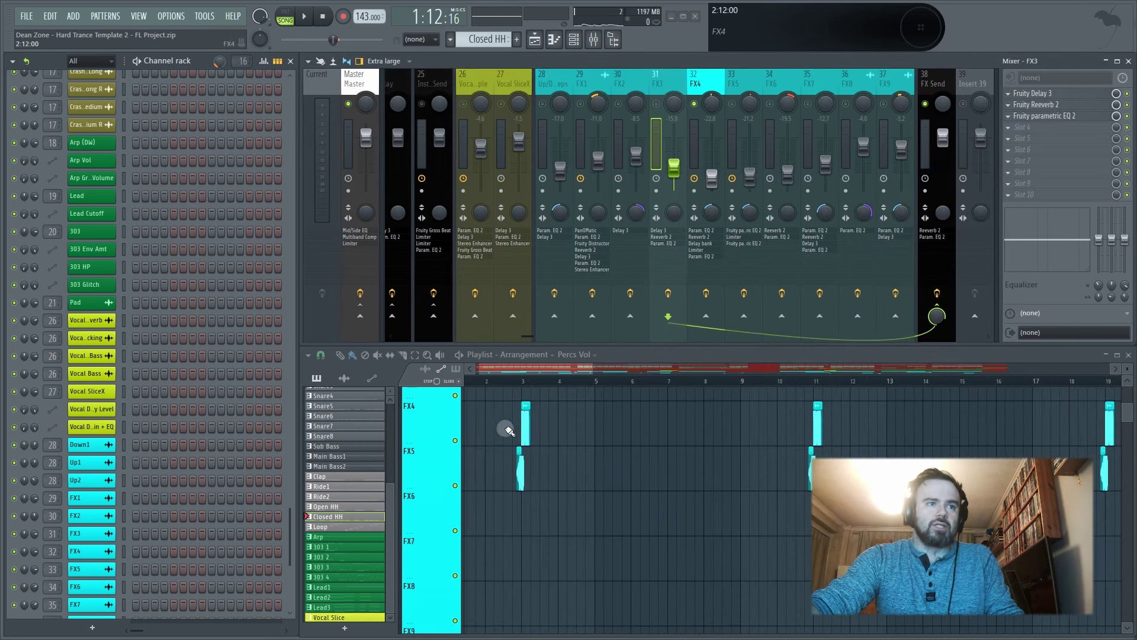
scroll(676, 446, down, 6)
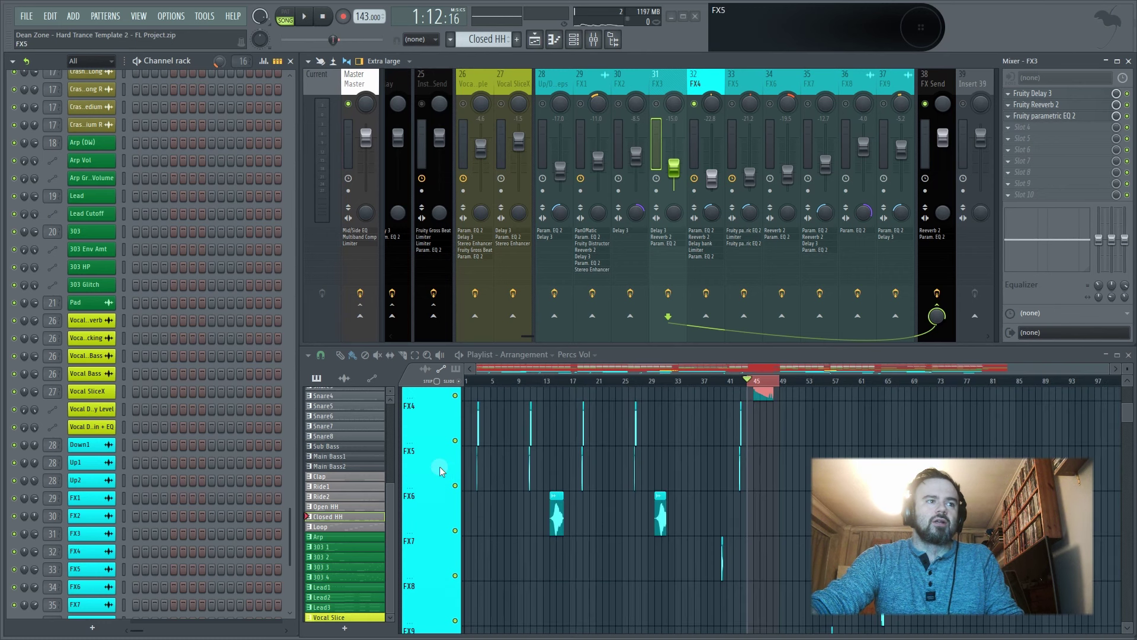
scroll(474, 450, up, 10)
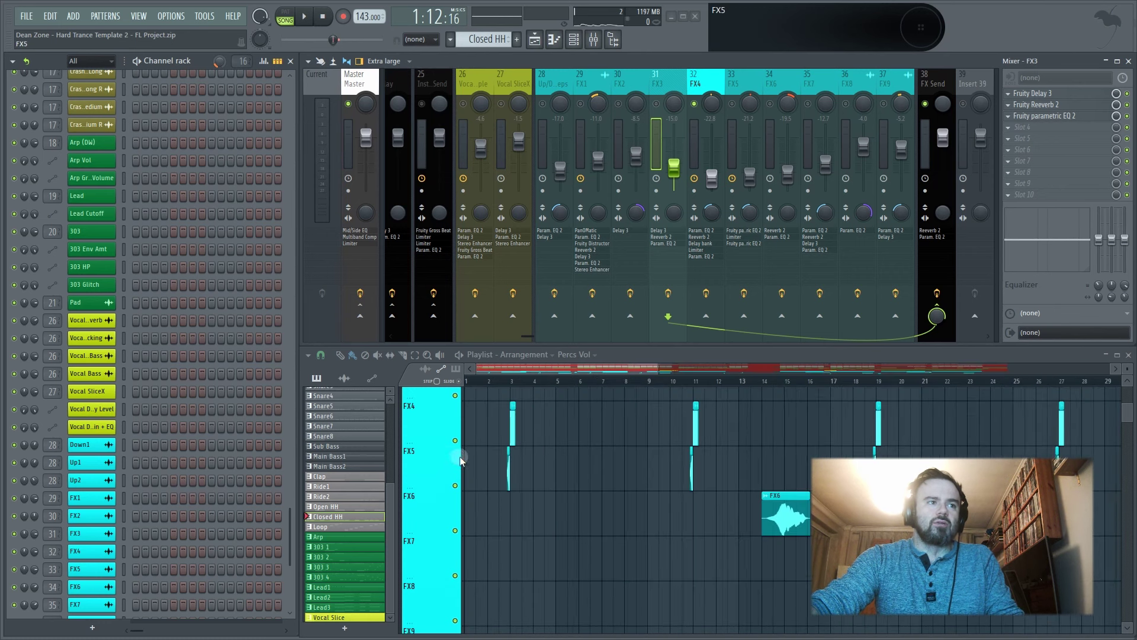
click(731, 105)
- Play the first FX4 and FX5 clips together from near the end of bar 2, and stop after they end
scroll(631, 474, up, 3)
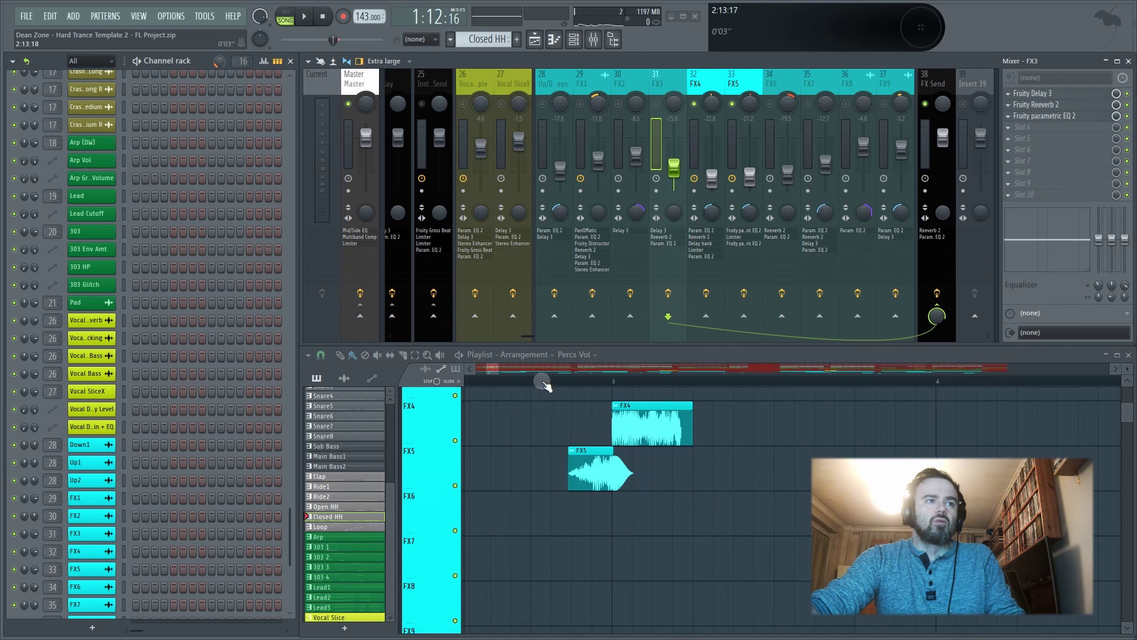
drag(532, 382, 538, 384)
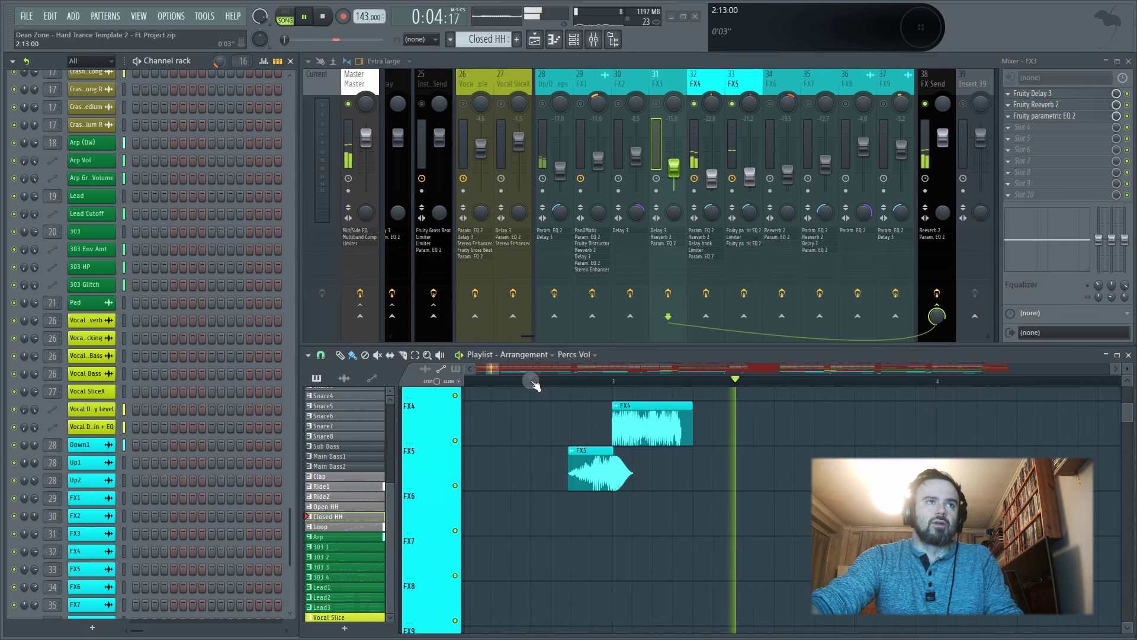
click(532, 382)
key(space)
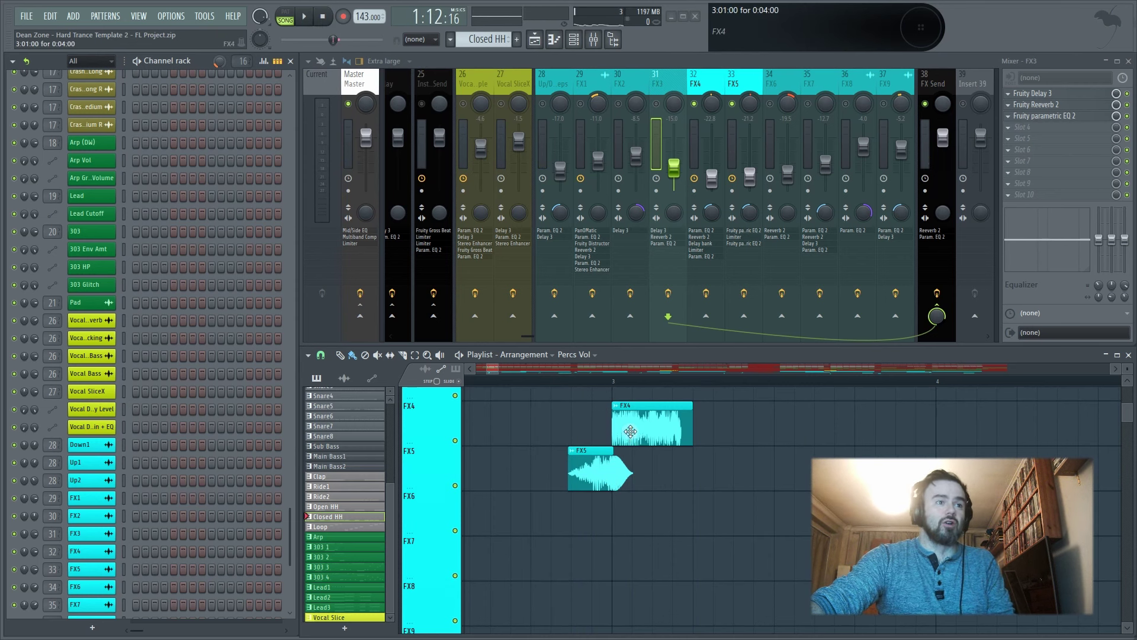
- Select the FX4 mixer track, mute the FX5 playlist track, and play the first FX4 clip alone from near the end of bar 2
click(696, 85)
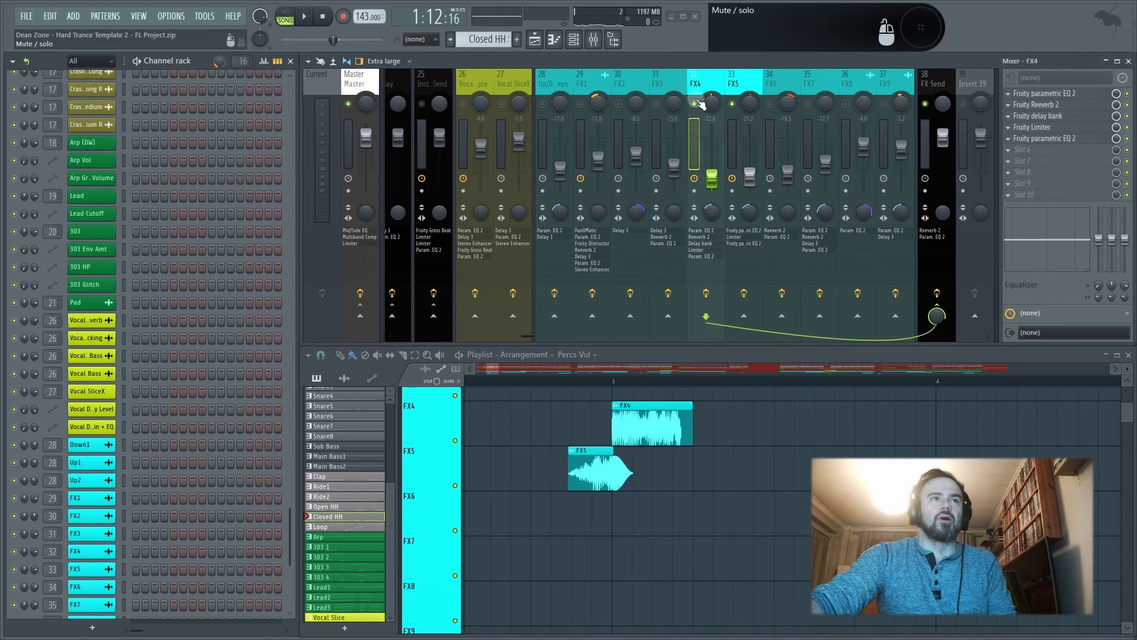
click(455, 486)
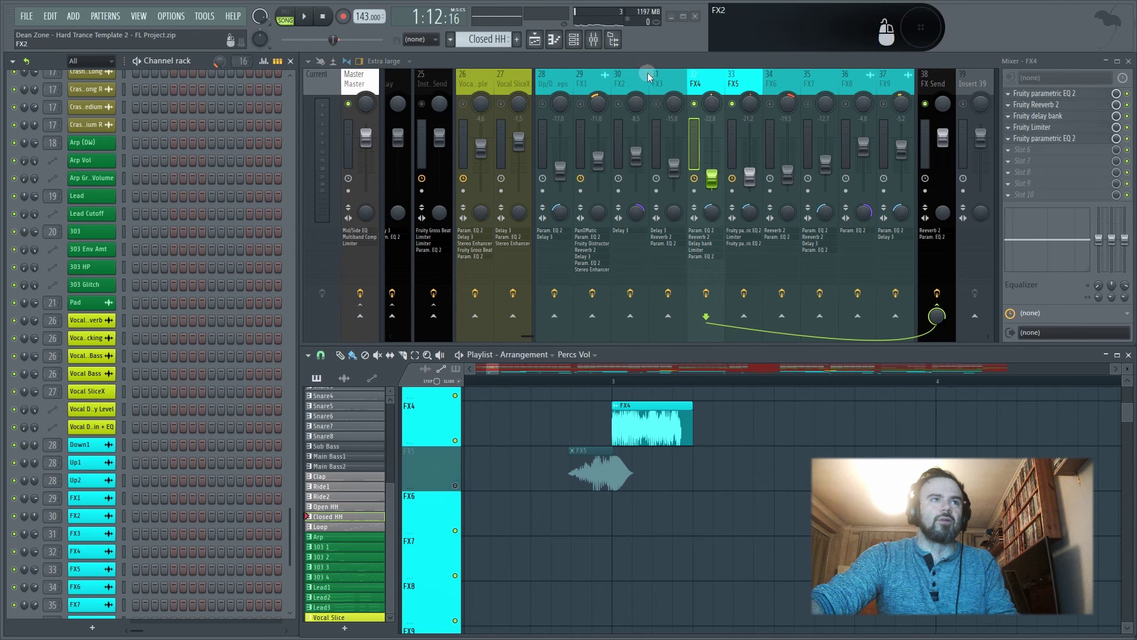
click(592, 382)
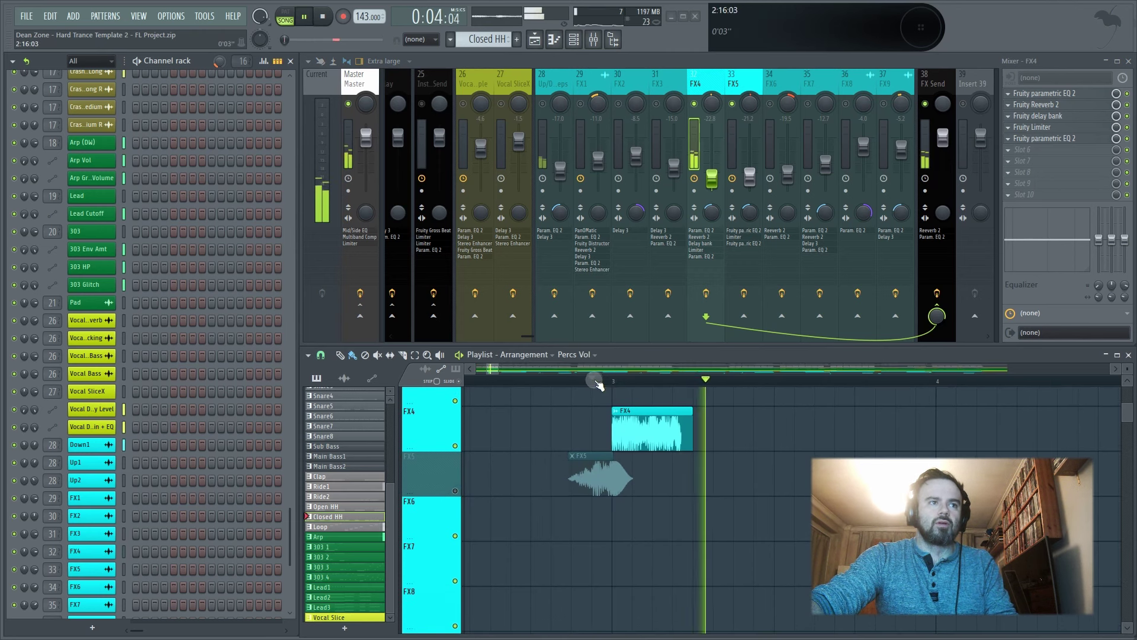
key(space)
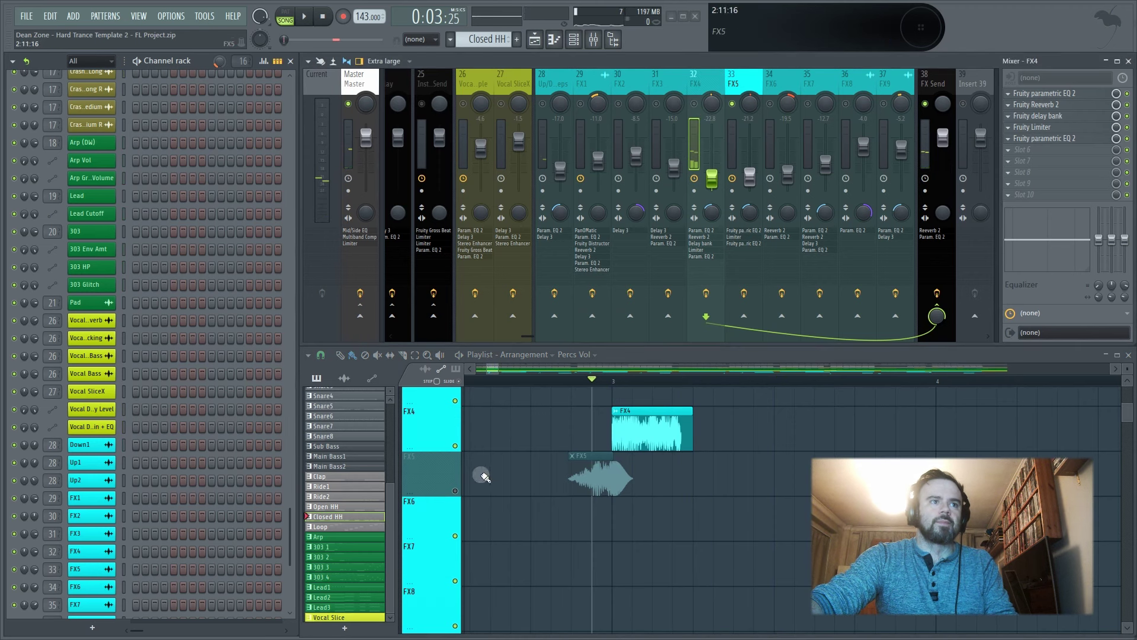
- Unmute the FX5 playlist track and play the FX5 clip with the FX4 mixer track muted, then restore FX4 and stop playback
click(456, 490)
key(space)
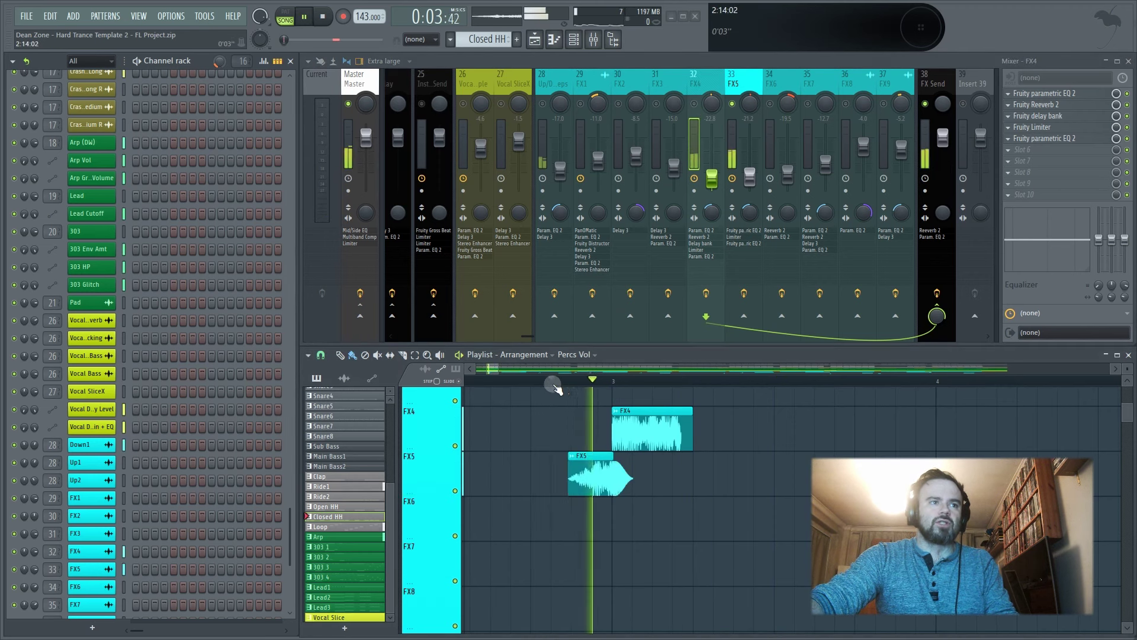
key(space)
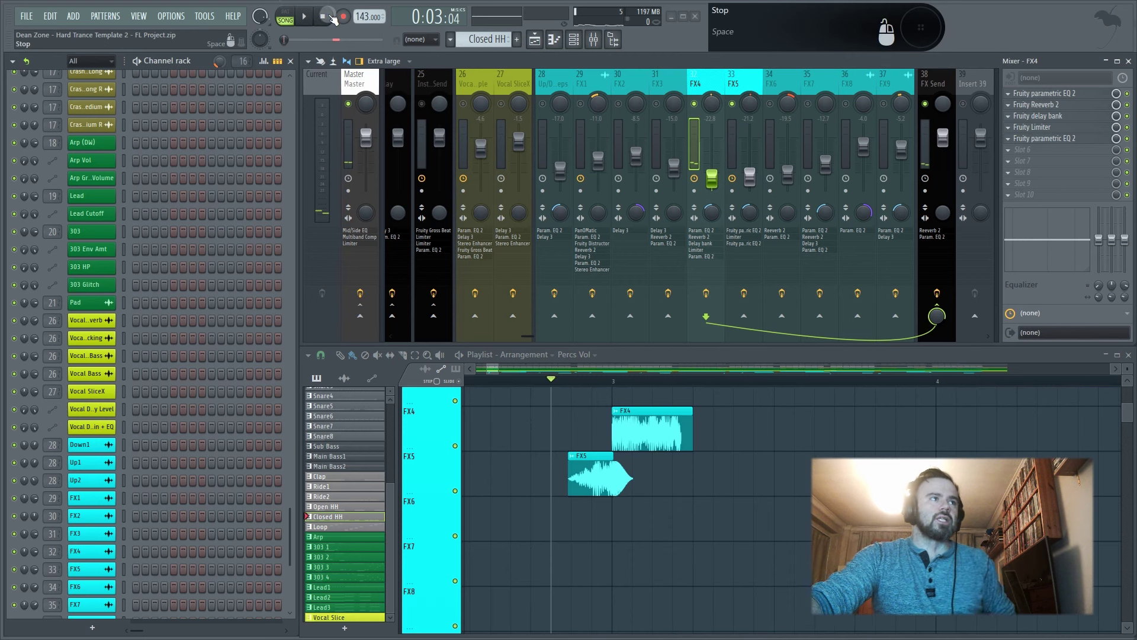
click(333, 40)
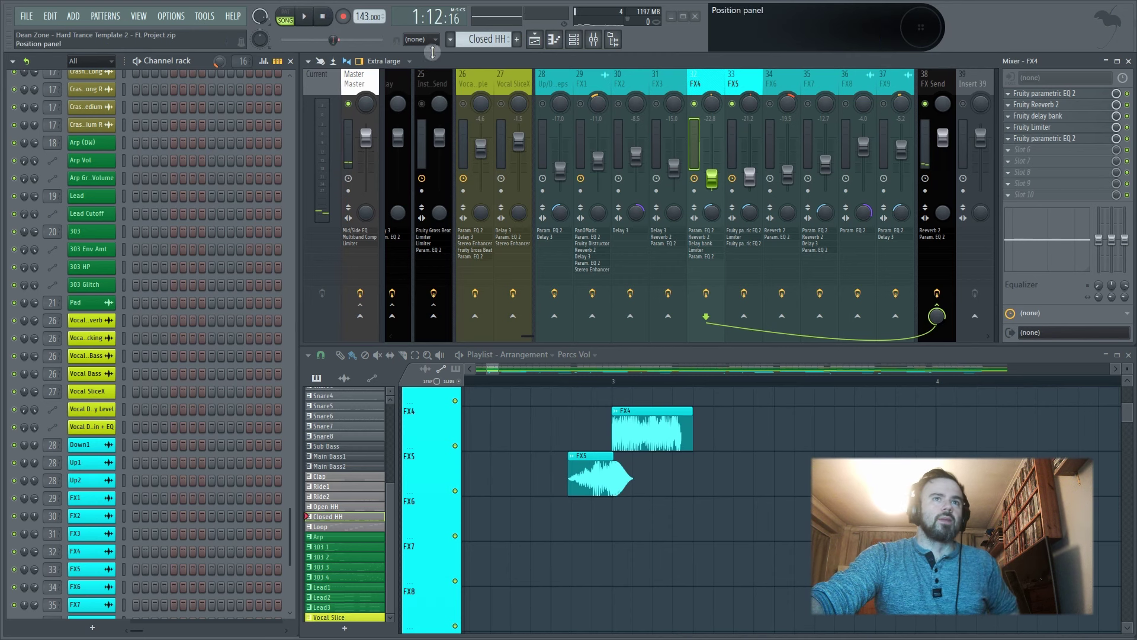
- View the FX4 track's Fruity Reeverb 2, Fruity delay bank, Fruity Limiter and both Fruity parametric EQ 2 effects, closing each one
click(1027, 95)
click(1037, 104)
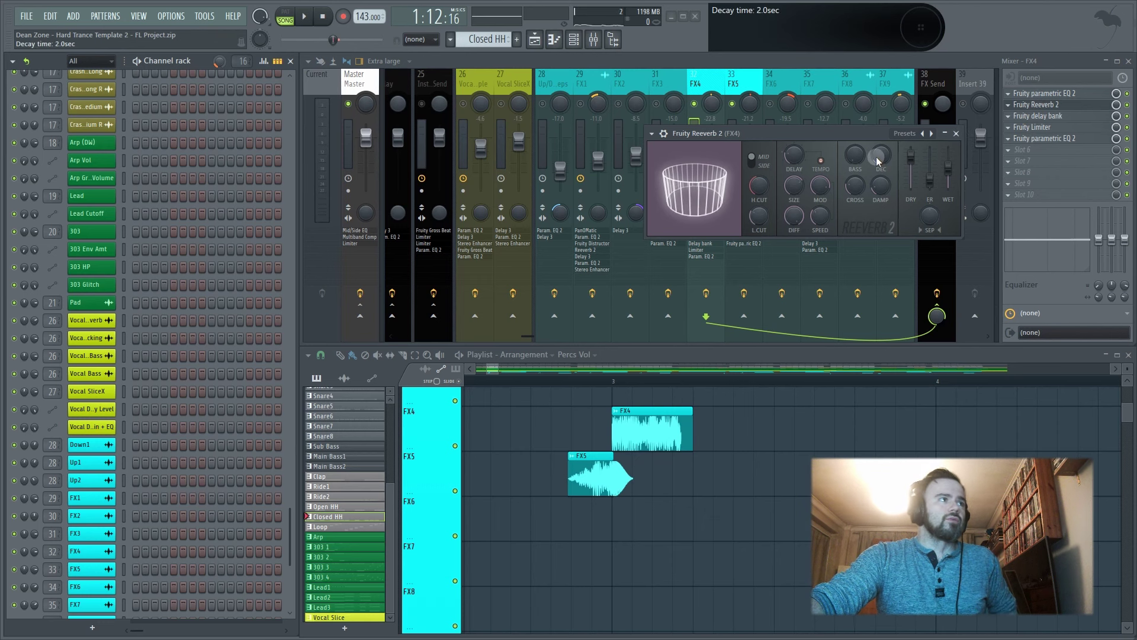
click(955, 134)
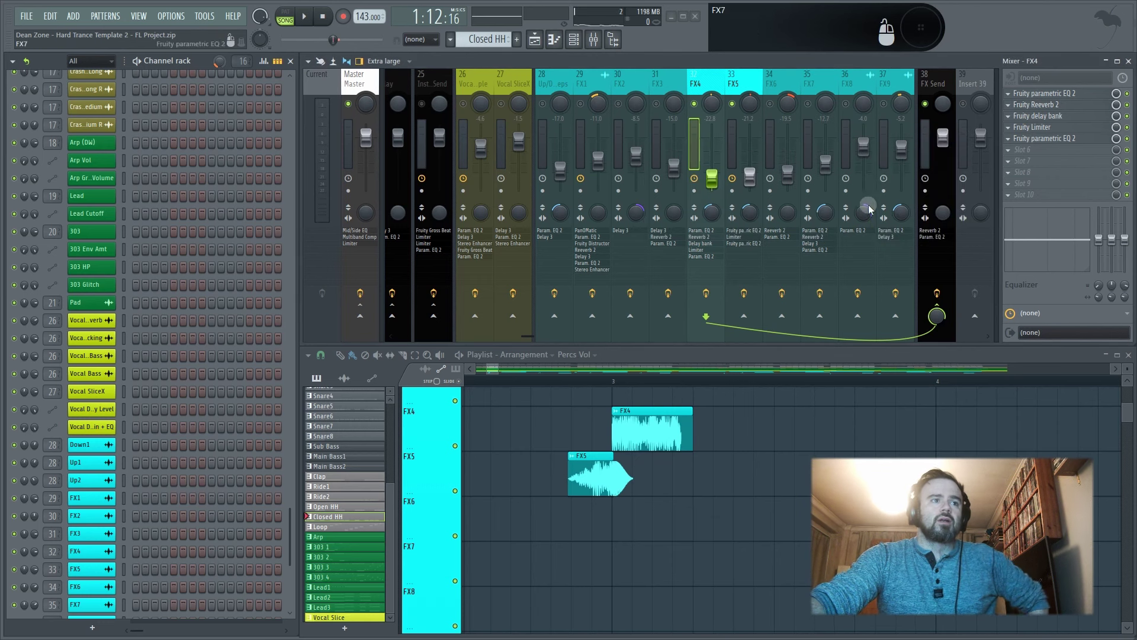
click(1036, 116)
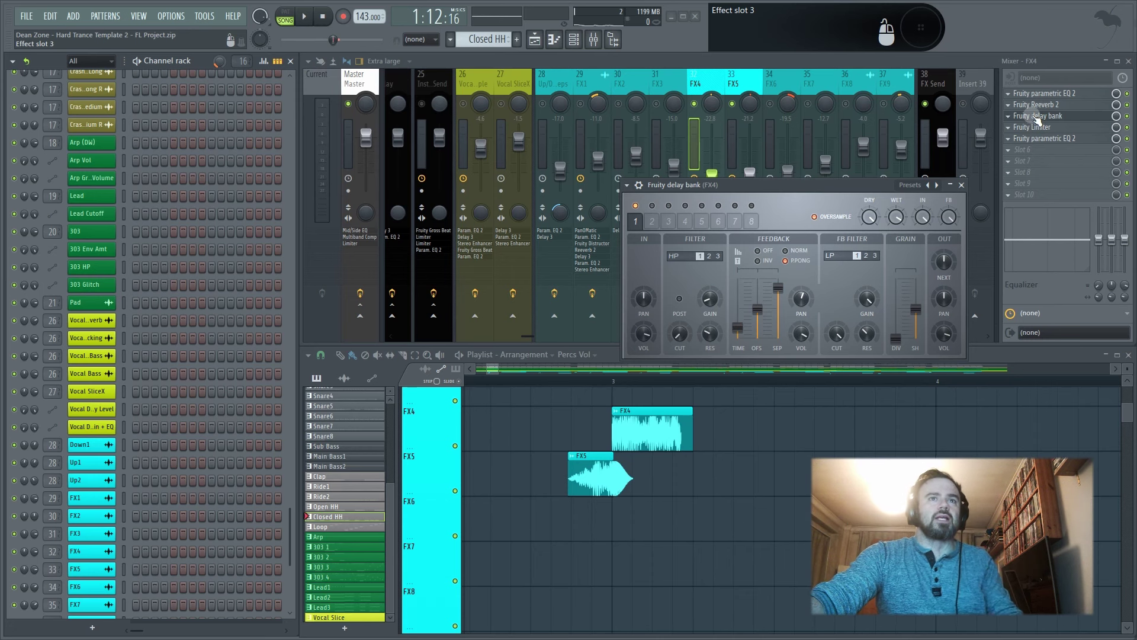
click(1037, 127)
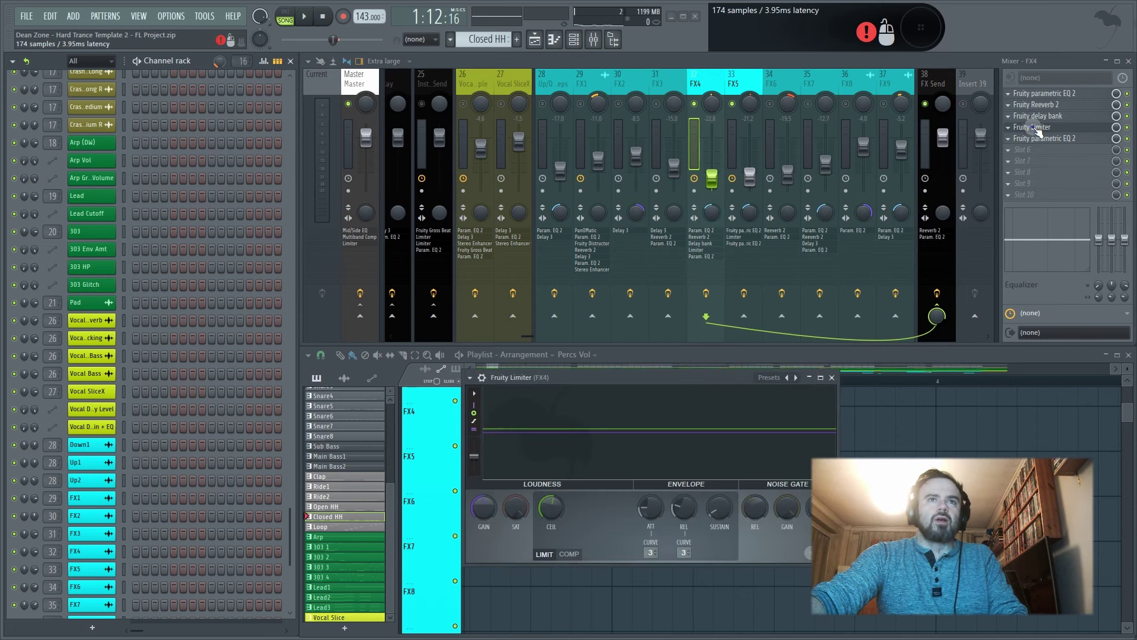
click(1036, 127)
click(1042, 138)
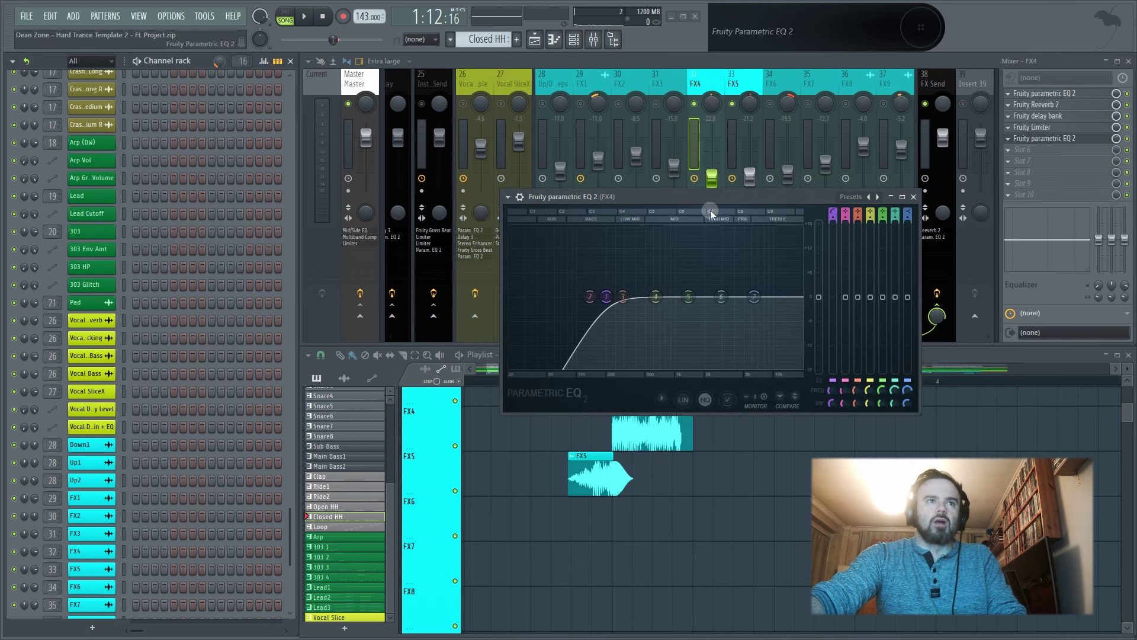
click(1075, 138)
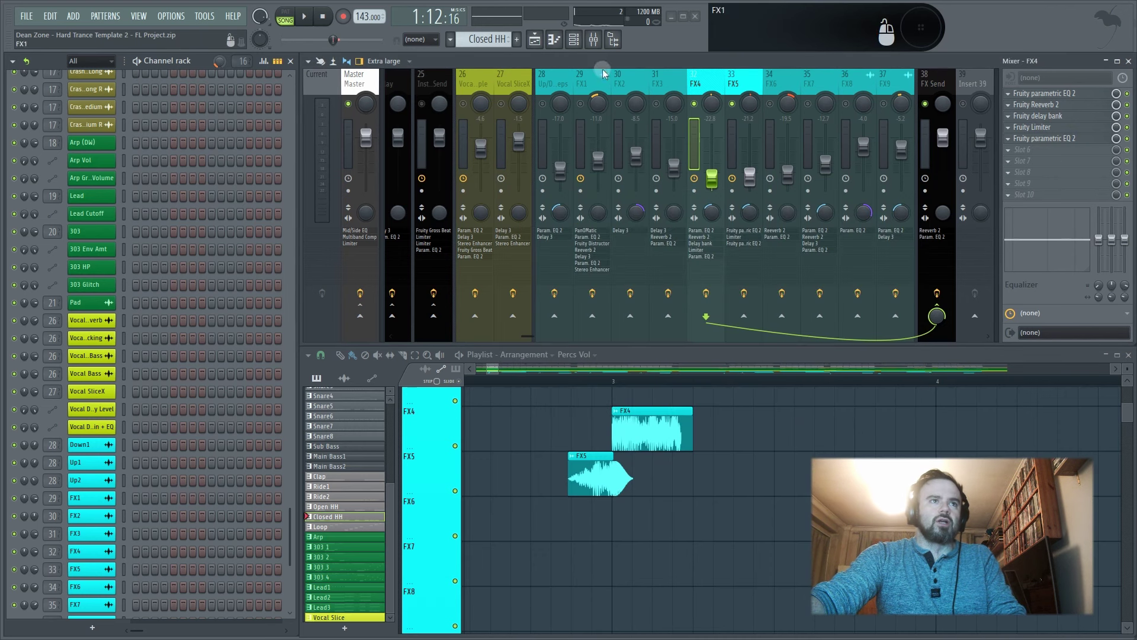
- Solo the FX6 mixer track and play the first FX6 clip from bar 14, stopping when it has been heard
scroll(583, 463, down, 10)
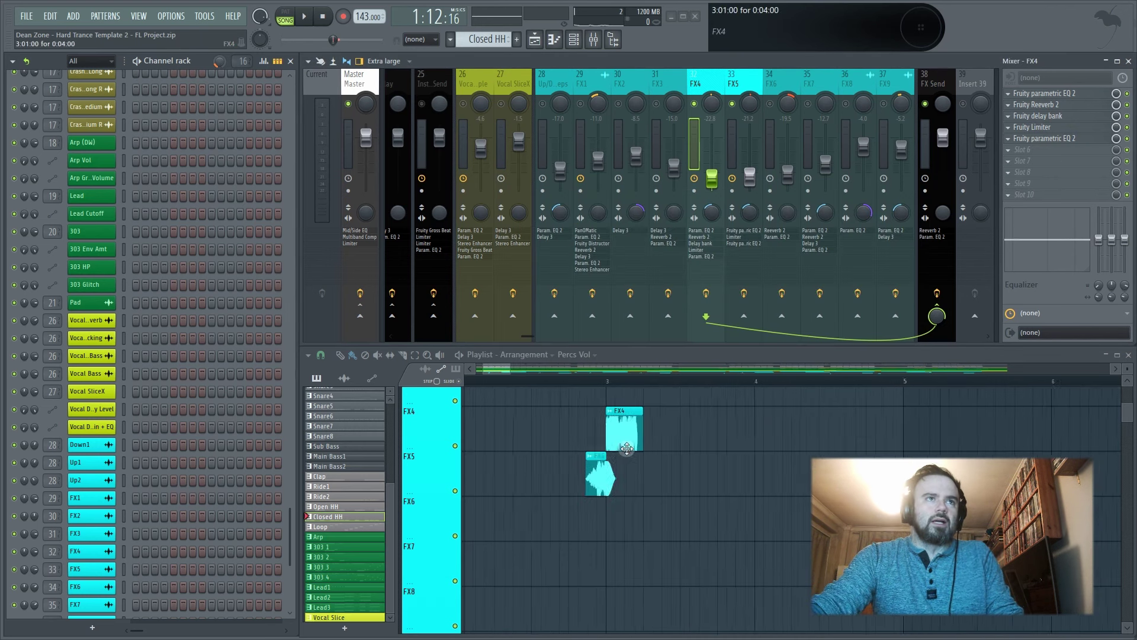
scroll(609, 499, up, 6)
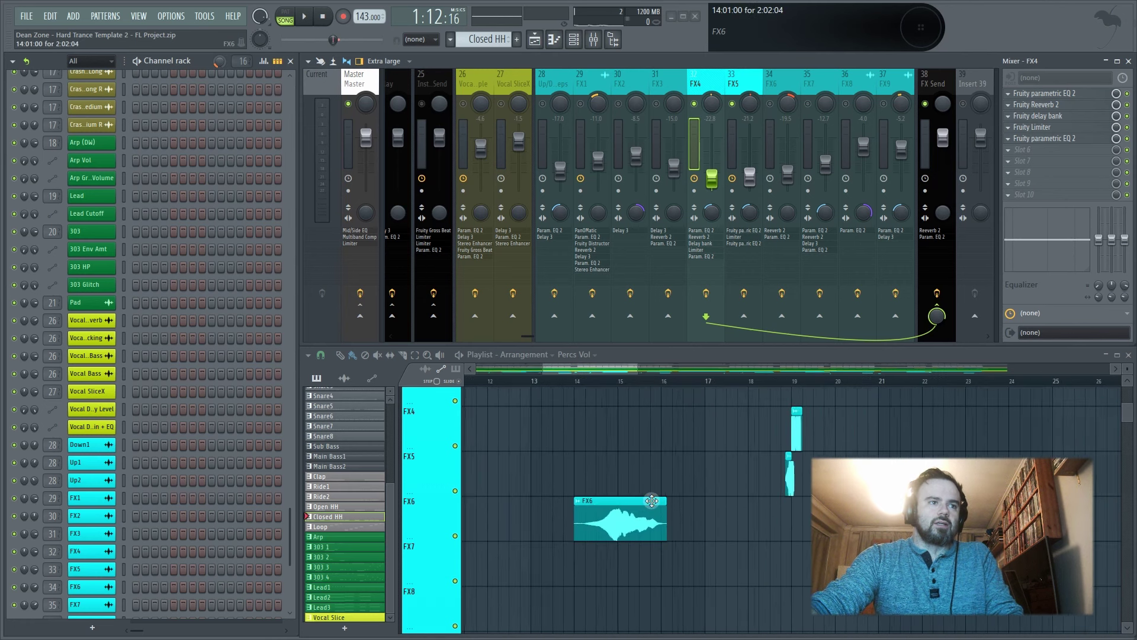
click(774, 107)
click(486, 385)
key(space)
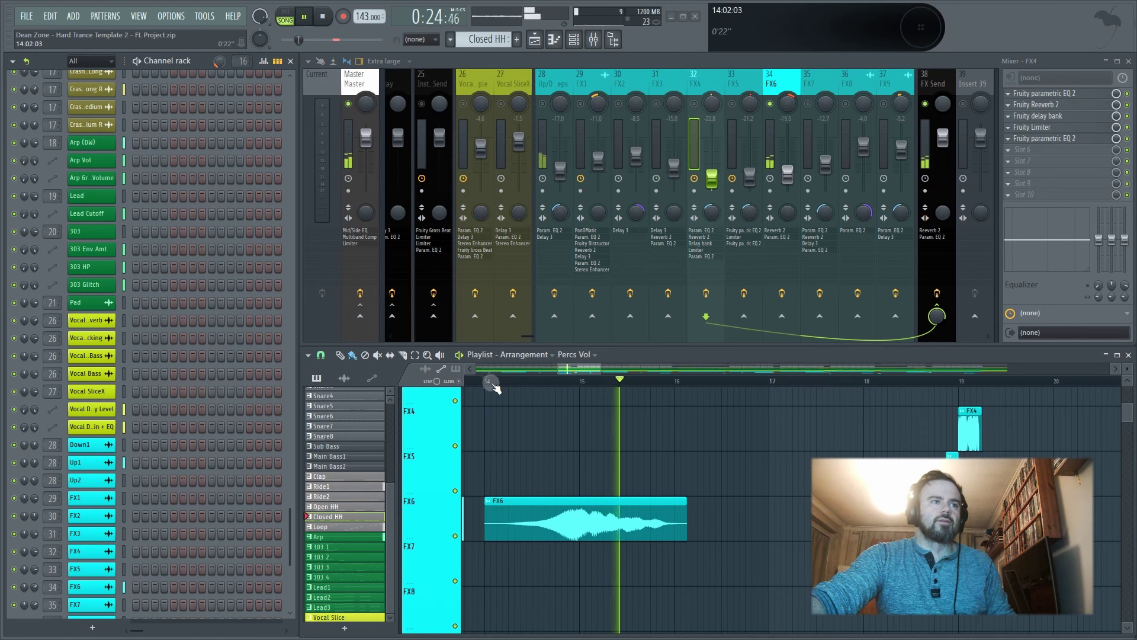
click(323, 18)
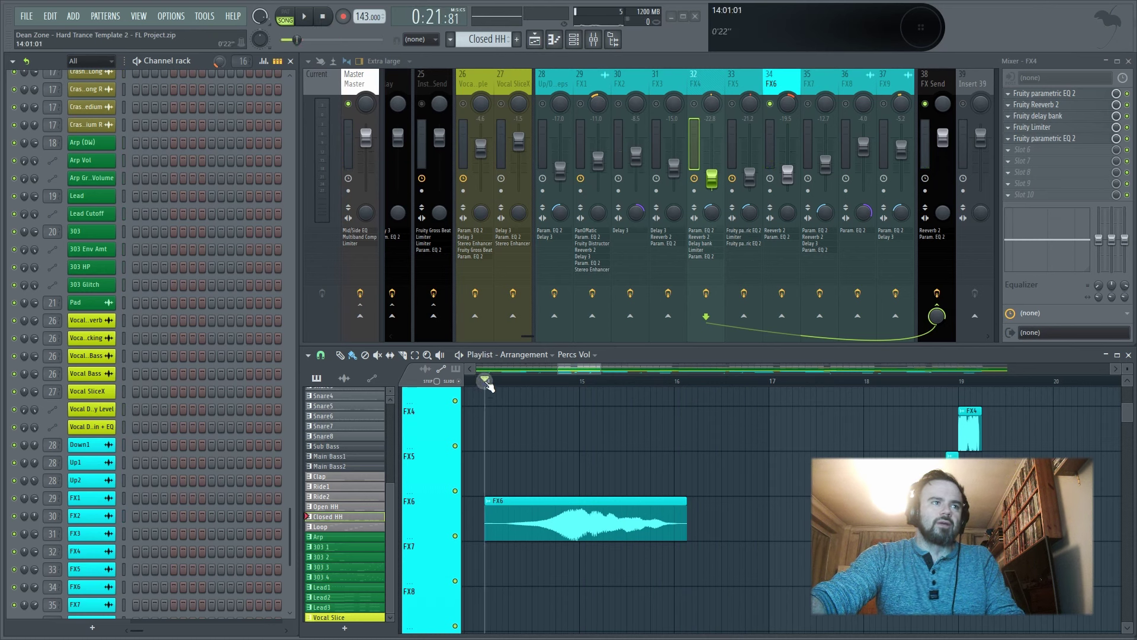
- Unmute all mixer tracks, play the FX6 clip in the full mix from bar 14, and select the FX6 mixer track
right_click(770, 104)
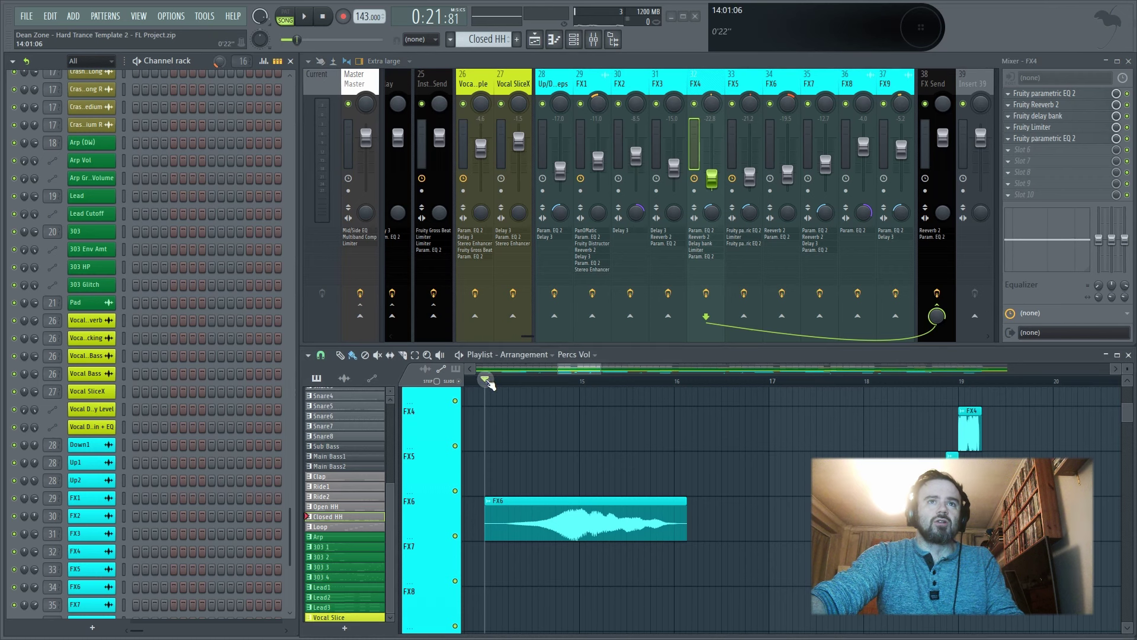
key(space)
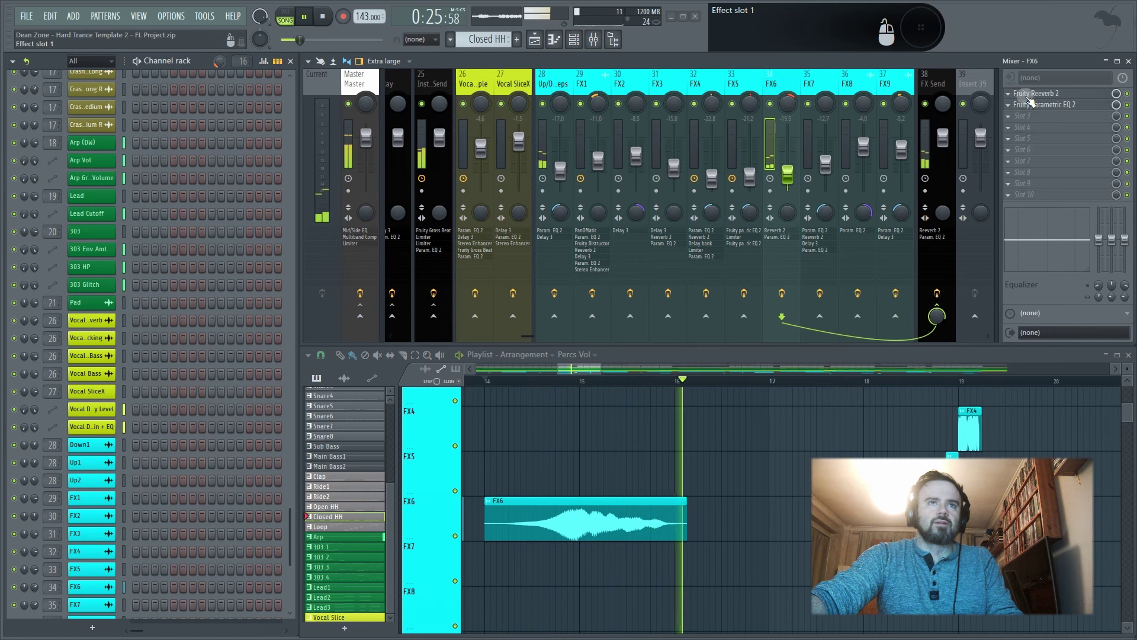
key(space)
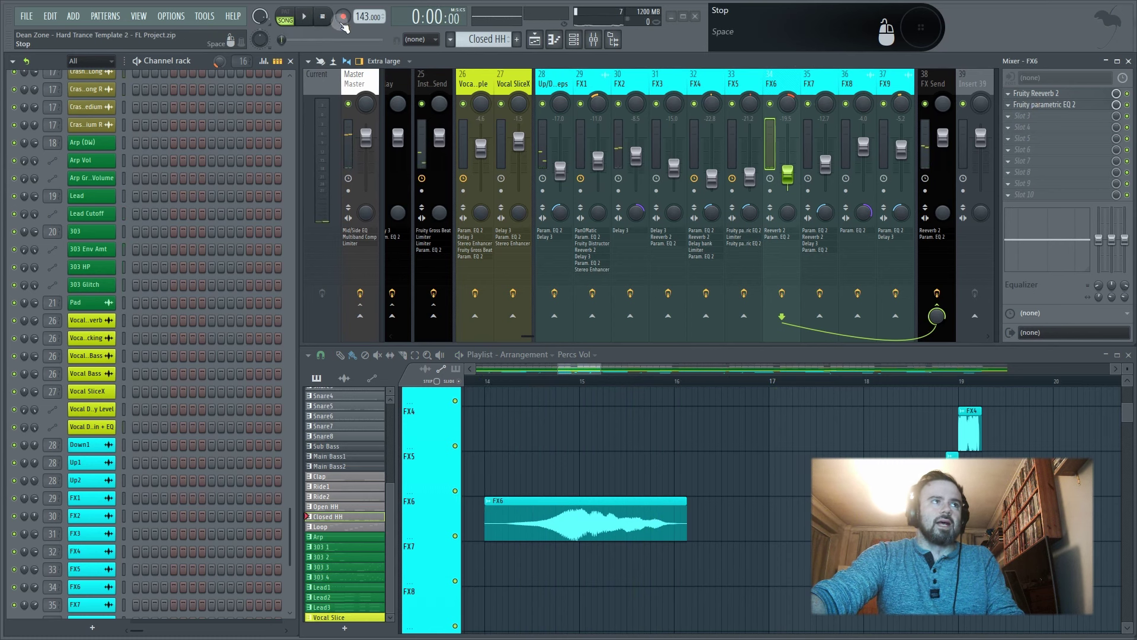
- View the FX6 track's Fruity Reeverb 2 decay time and the band-limiting curve of its Fruity parametric EQ 2
click(1032, 95)
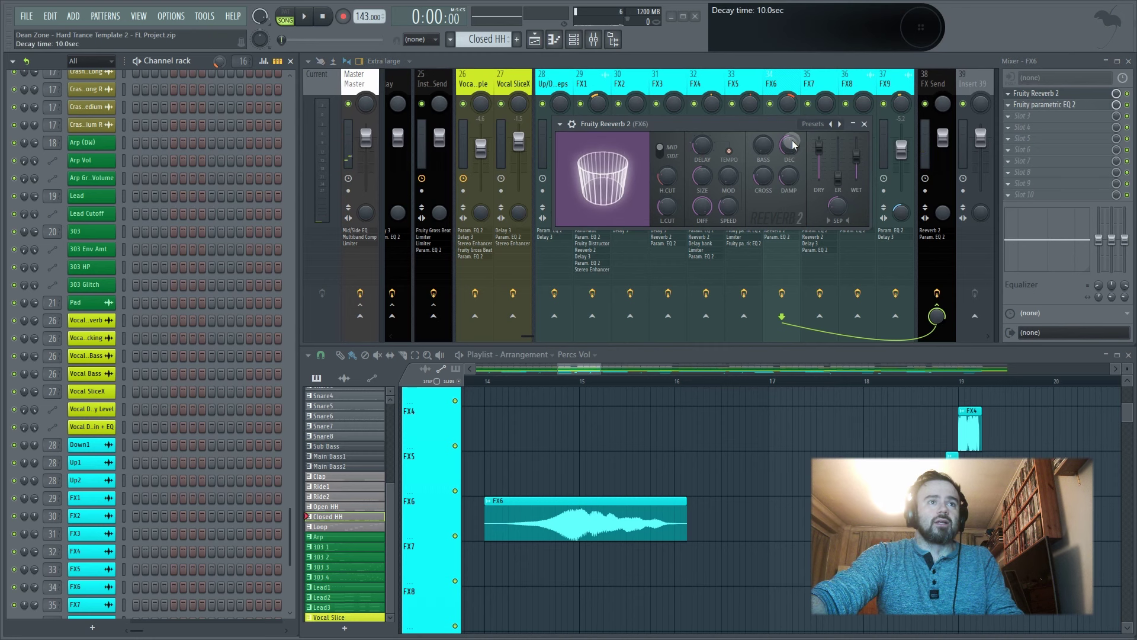
click(865, 124)
click(1041, 105)
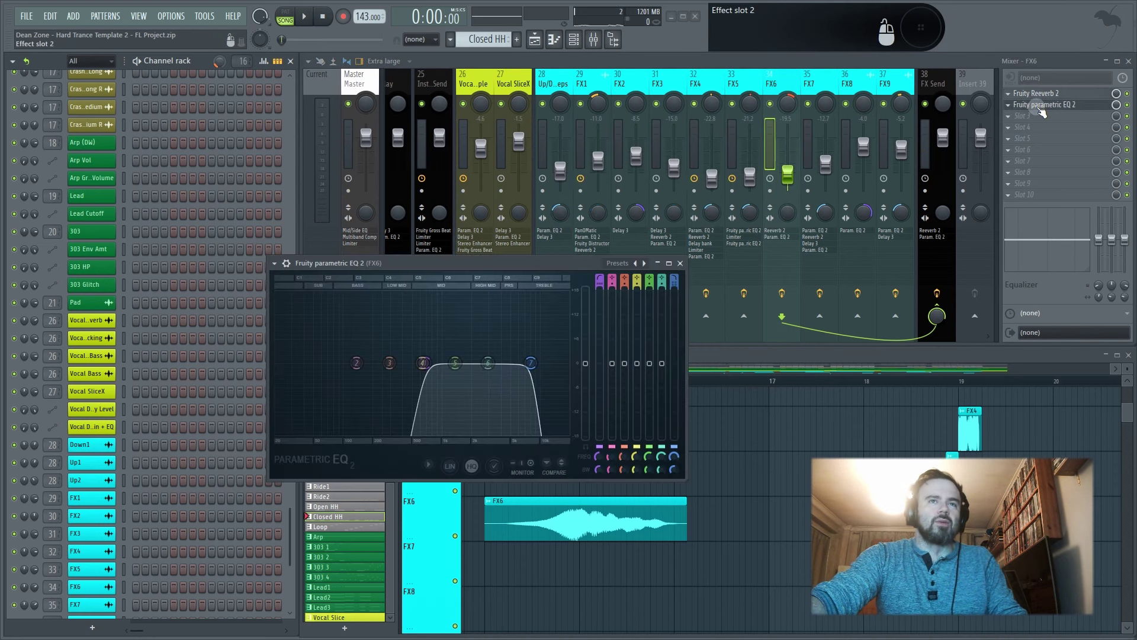
drag(513, 265, 654, 134)
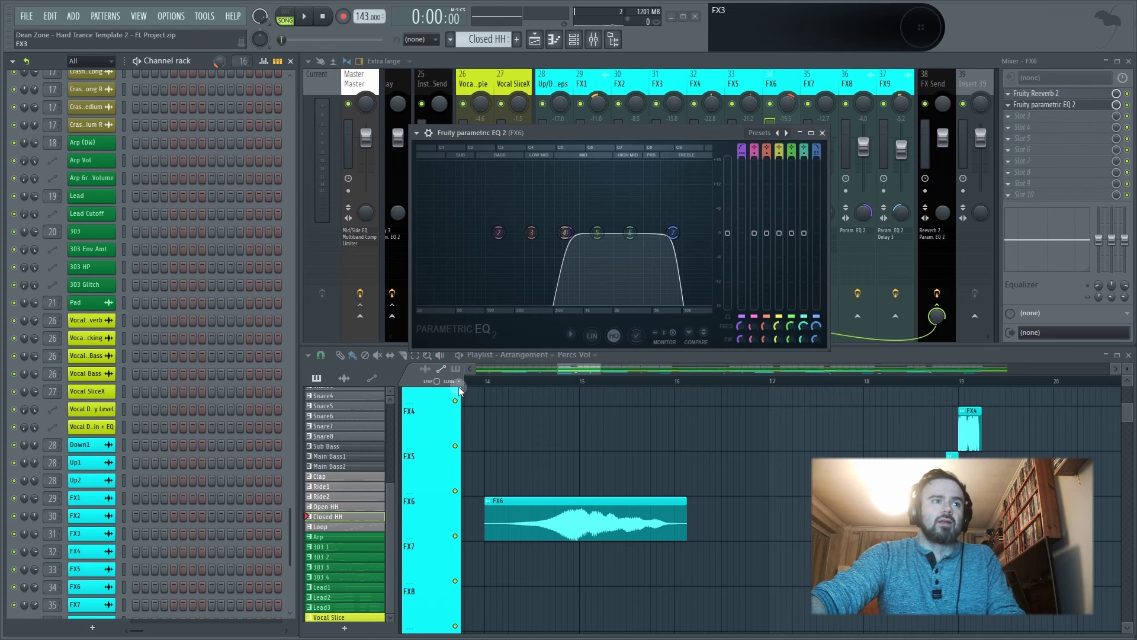
- Compare the FX6 clip from bar 14 with Fruity parametric EQ 2 bypassed and re-enabled, stopping playback after each pass
click(487, 382)
click(1126, 105)
key(space)
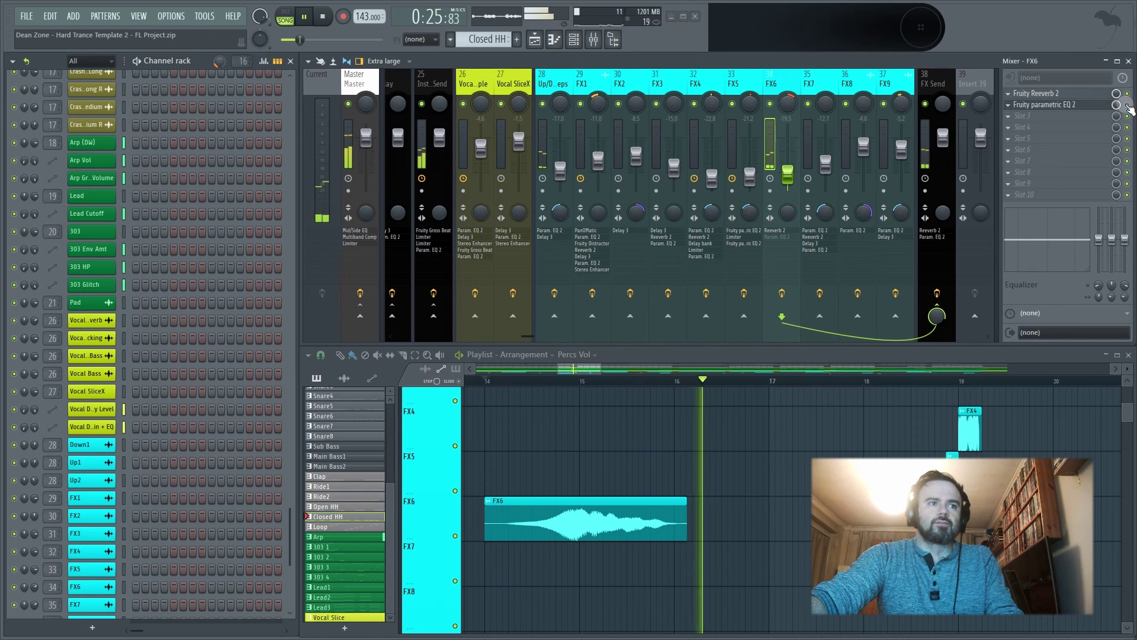
key(space)
key(space)
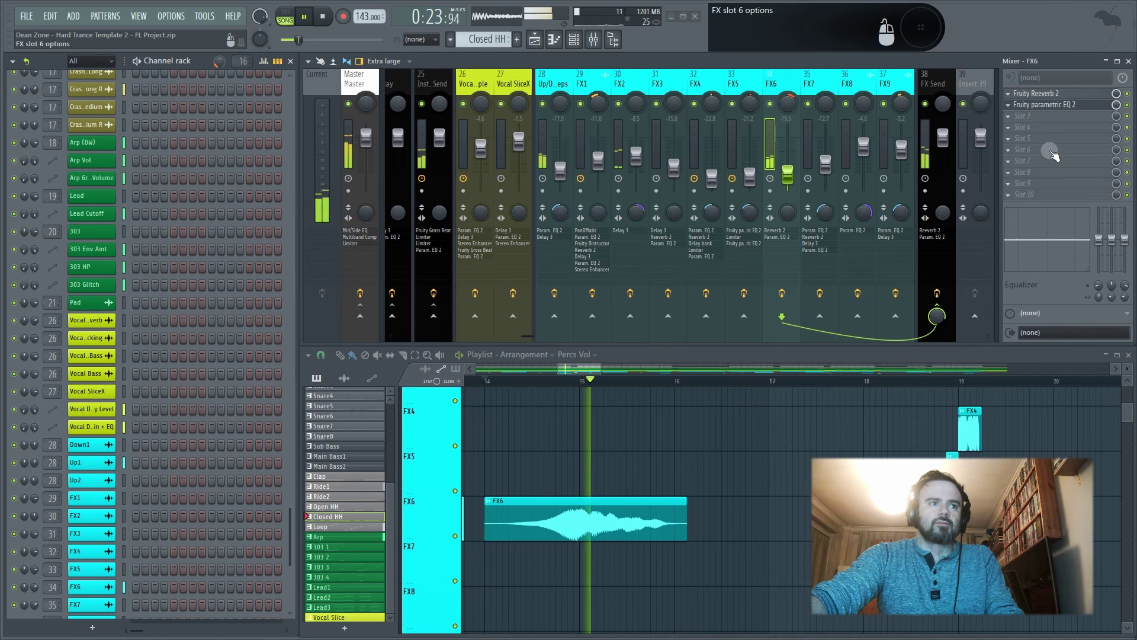
click(326, 16)
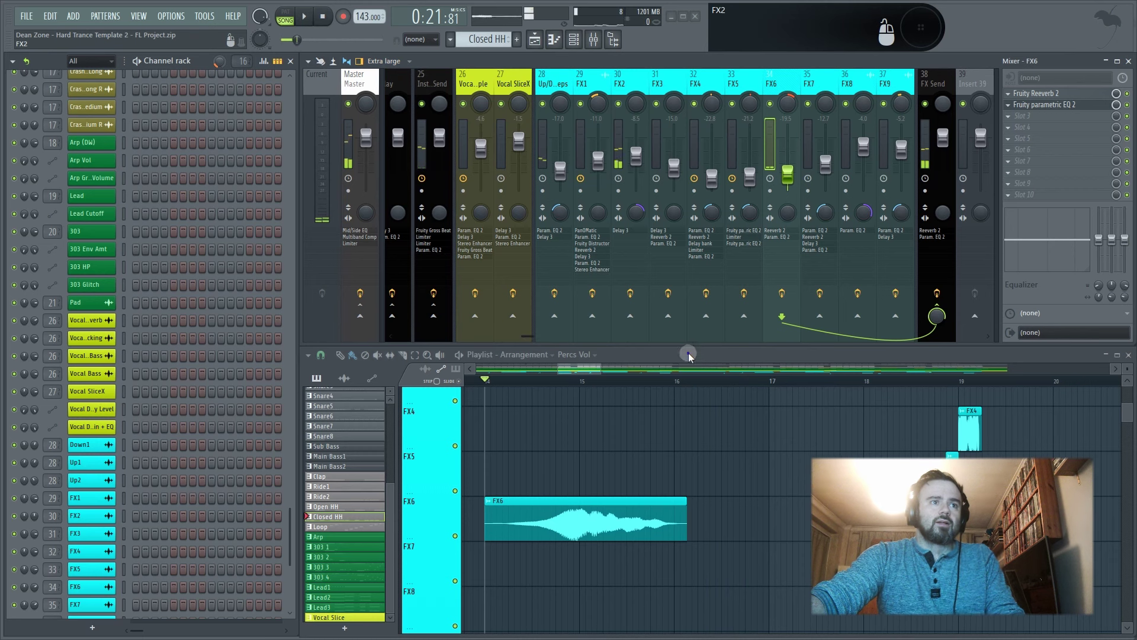
- Solo the FX7 mixer track, play the FX7 clip at bar 40, select its mixer track, and stop playback
scroll(652, 474, down, 5)
scroll(660, 475, down, 3)
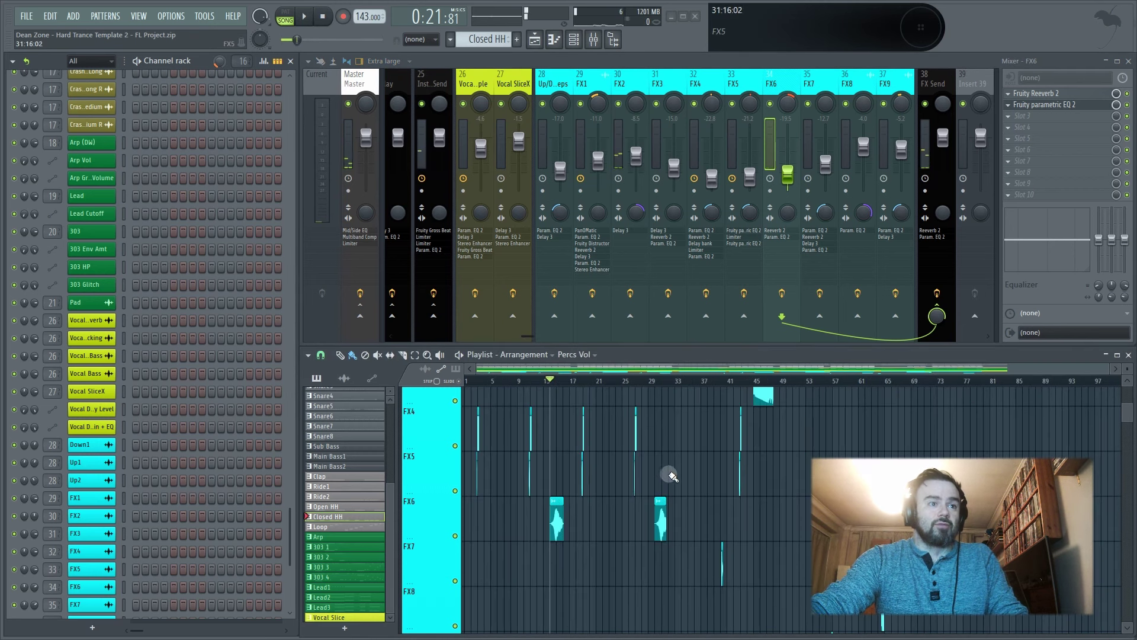
scroll(741, 472, down, 2)
scroll(767, 468, down, 3)
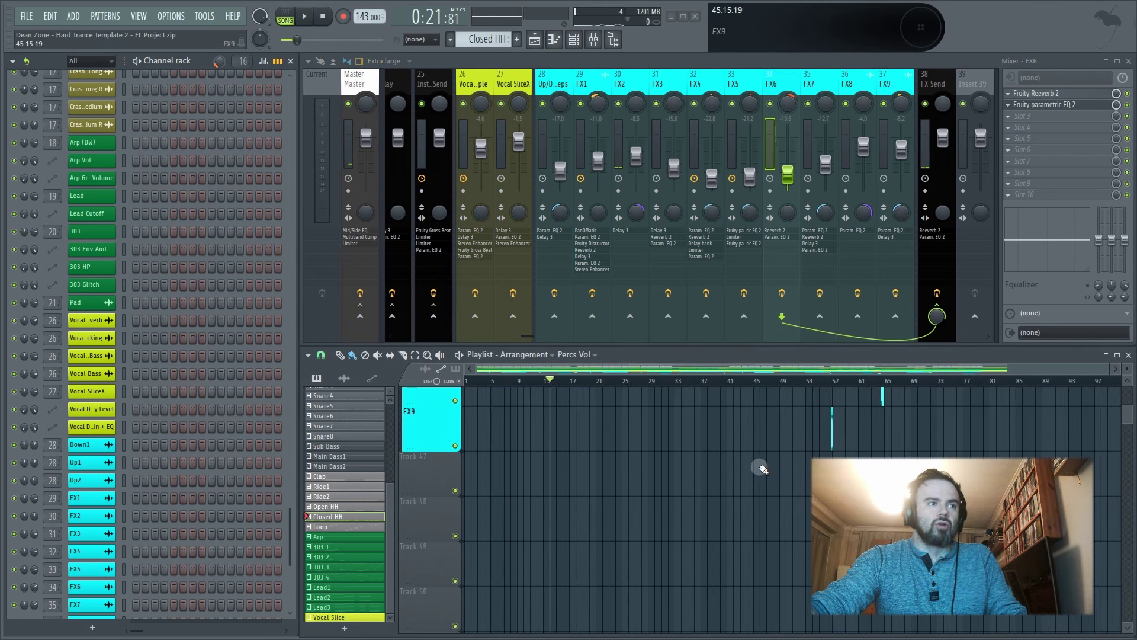
scroll(764, 465, up, 2)
scroll(761, 462, up, 4)
scroll(755, 456, up, 2)
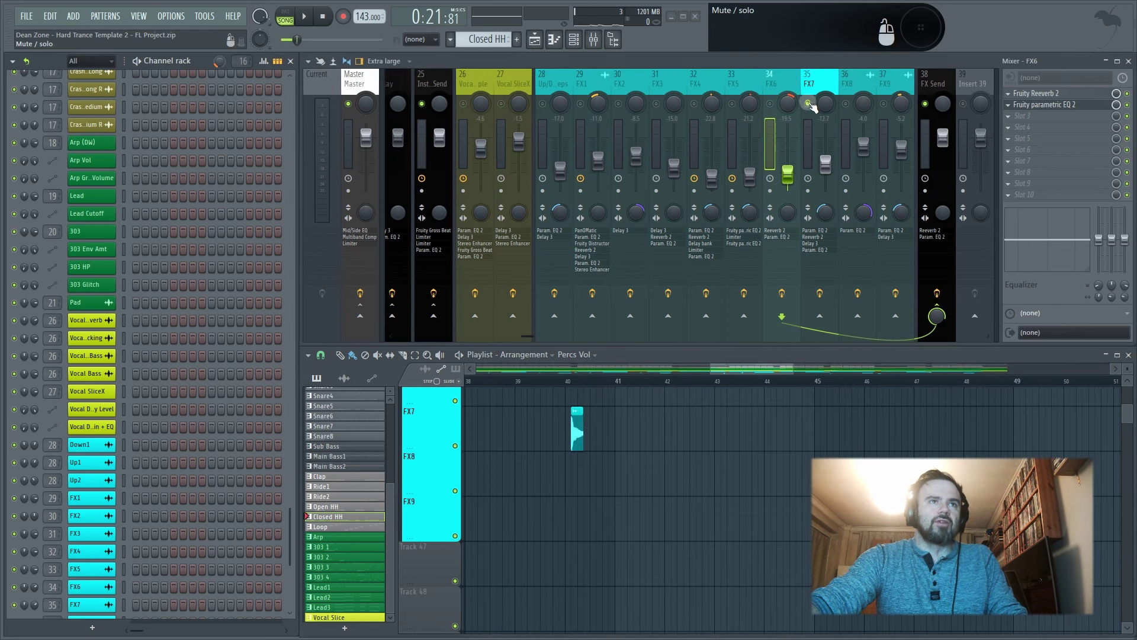
click(566, 382)
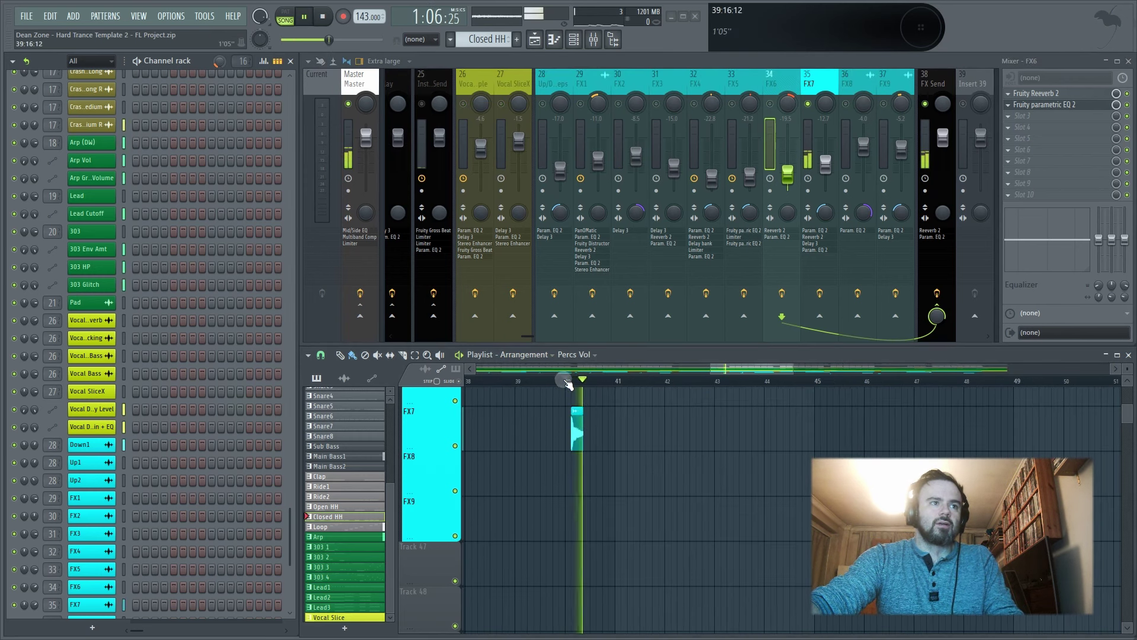
click(820, 83)
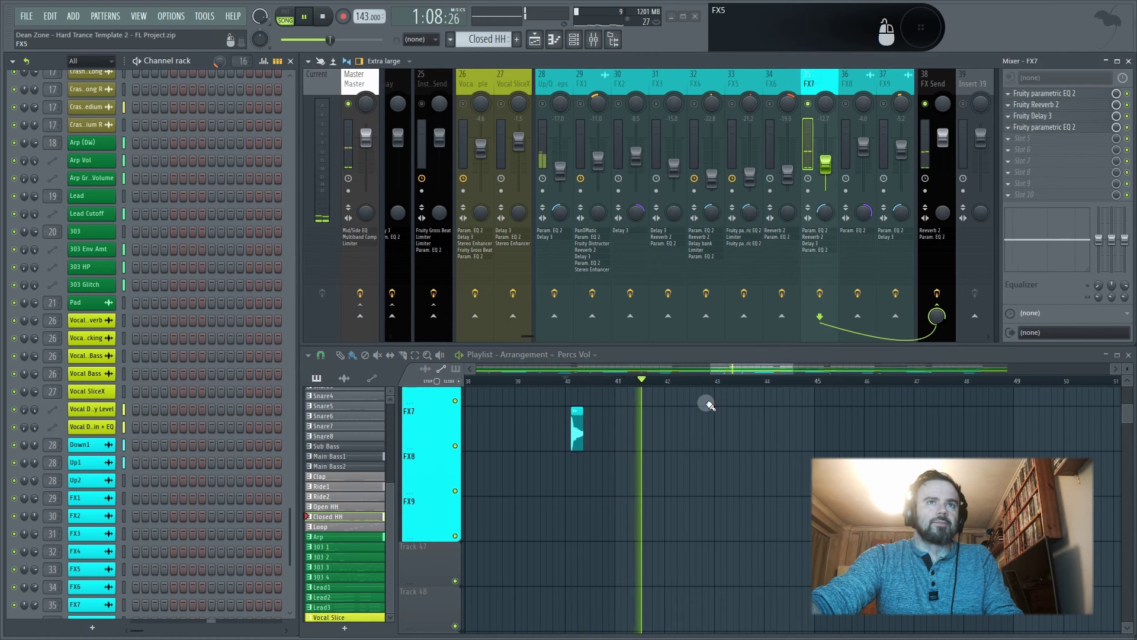
key(space)
- Set a time selection from bar 39 to bar 43 around the FX7 clip and play it with all mixer tracks unmuted
scroll(677, 414, down, 2)
scroll(710, 436, up, 2)
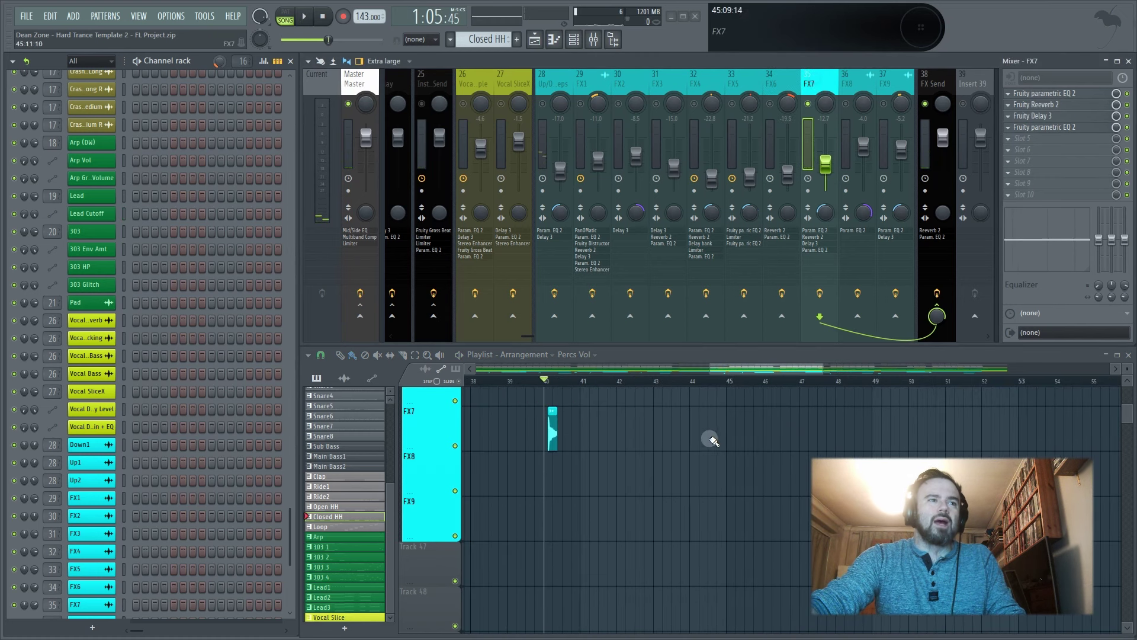
drag(542, 384, 649, 388)
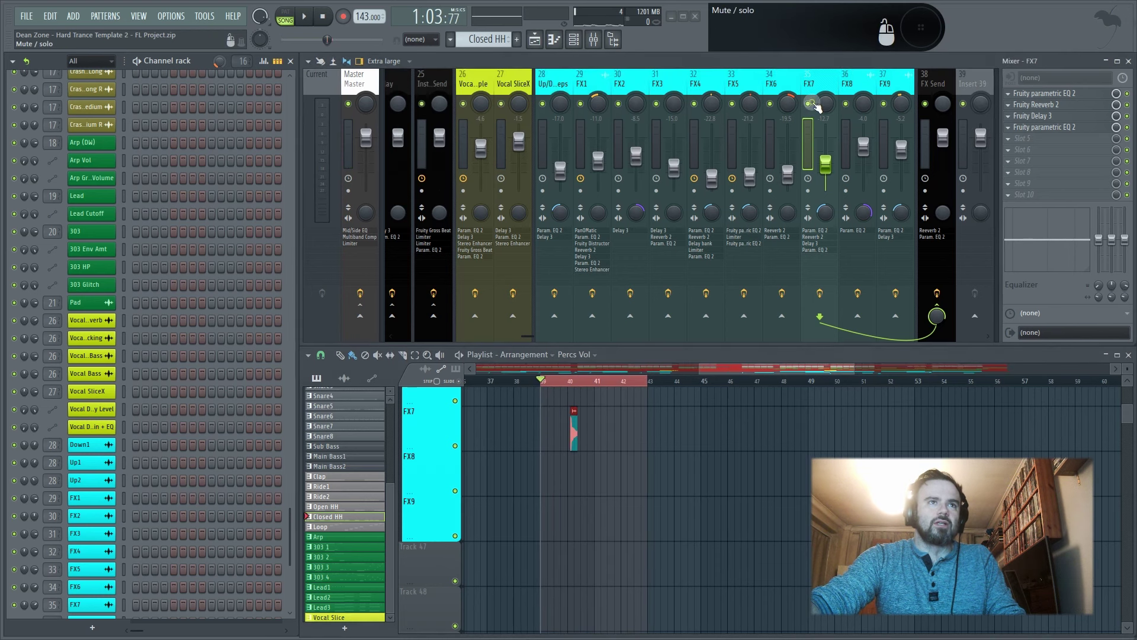
key(space)
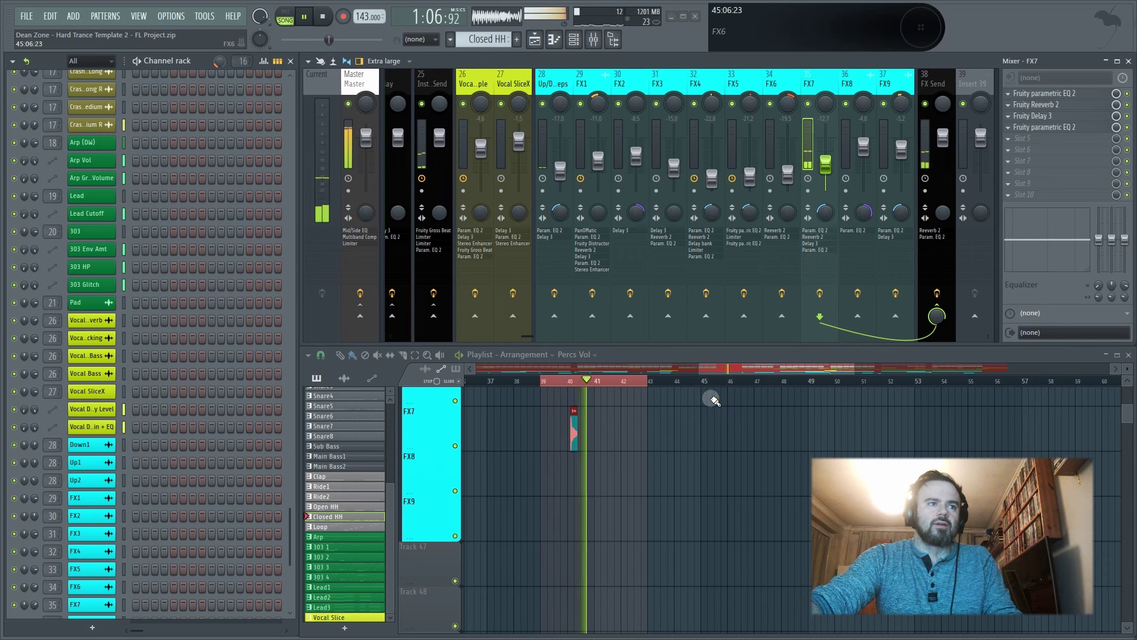
key(space)
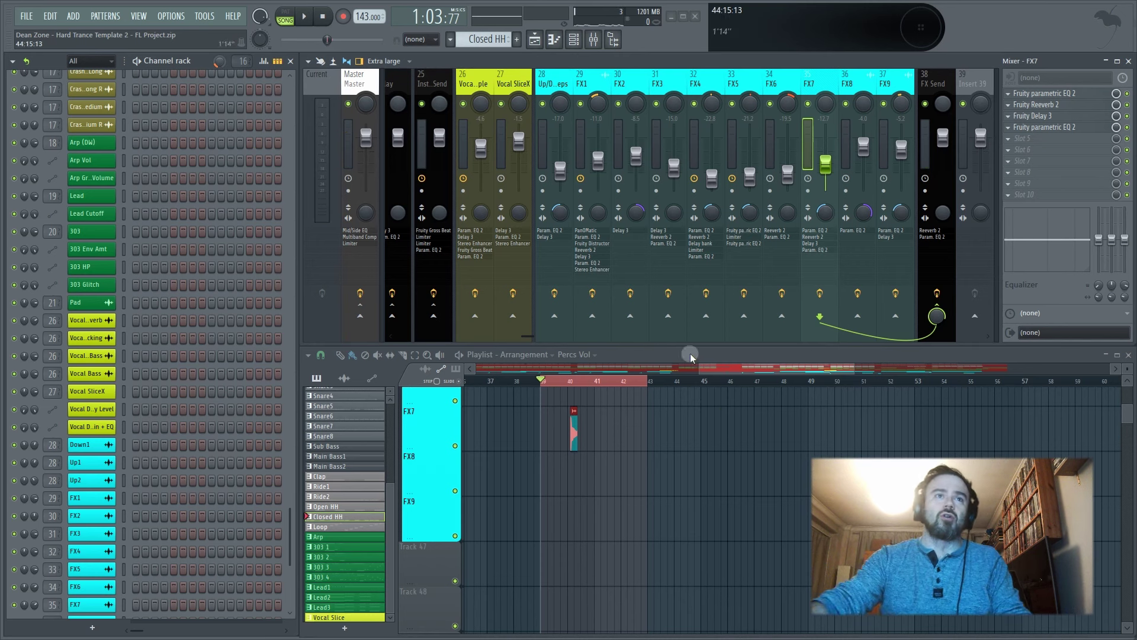
- Solo the FX7 mixer track and view its first Fruity parametric EQ 2, Fruity Reeverb 2 decay time and Fruity Delay 3
right_click(808, 104)
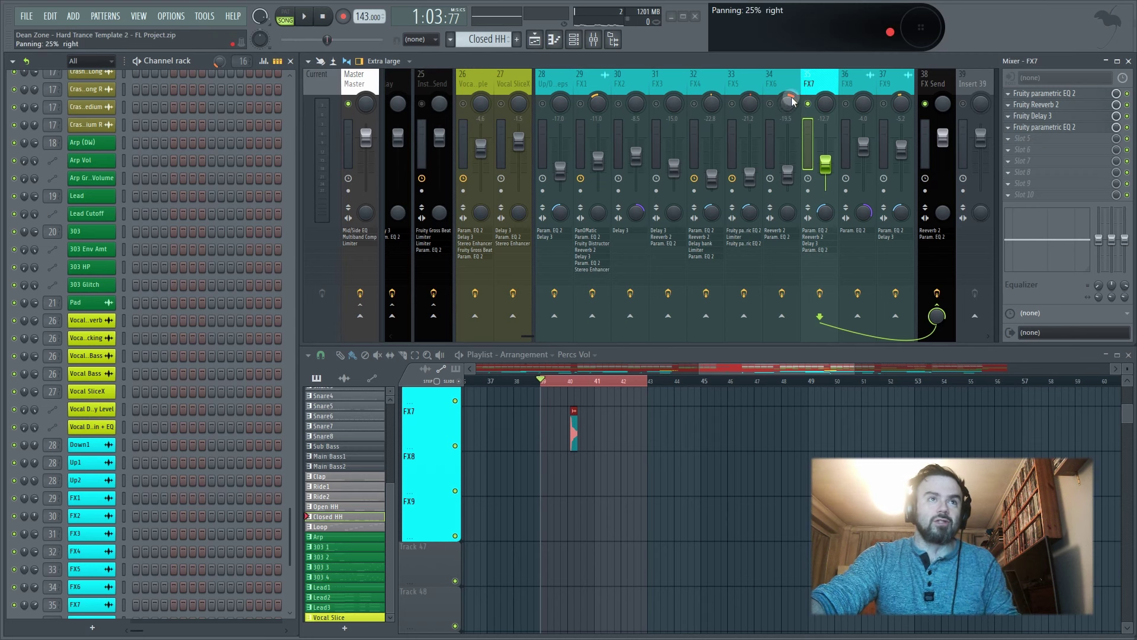
click(1058, 96)
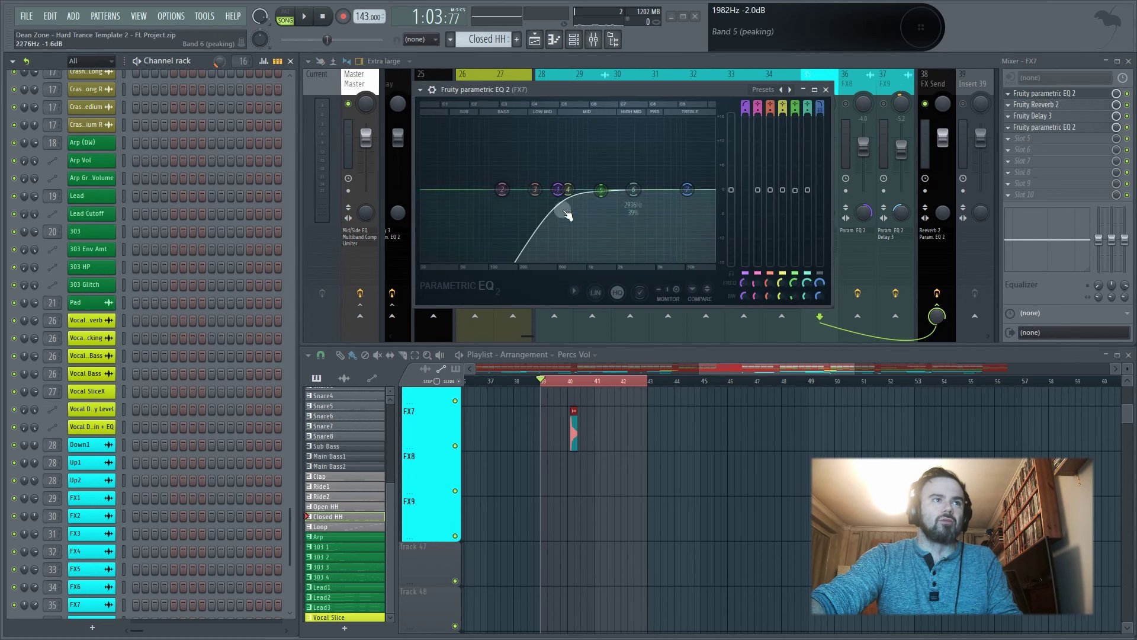
click(1063, 104)
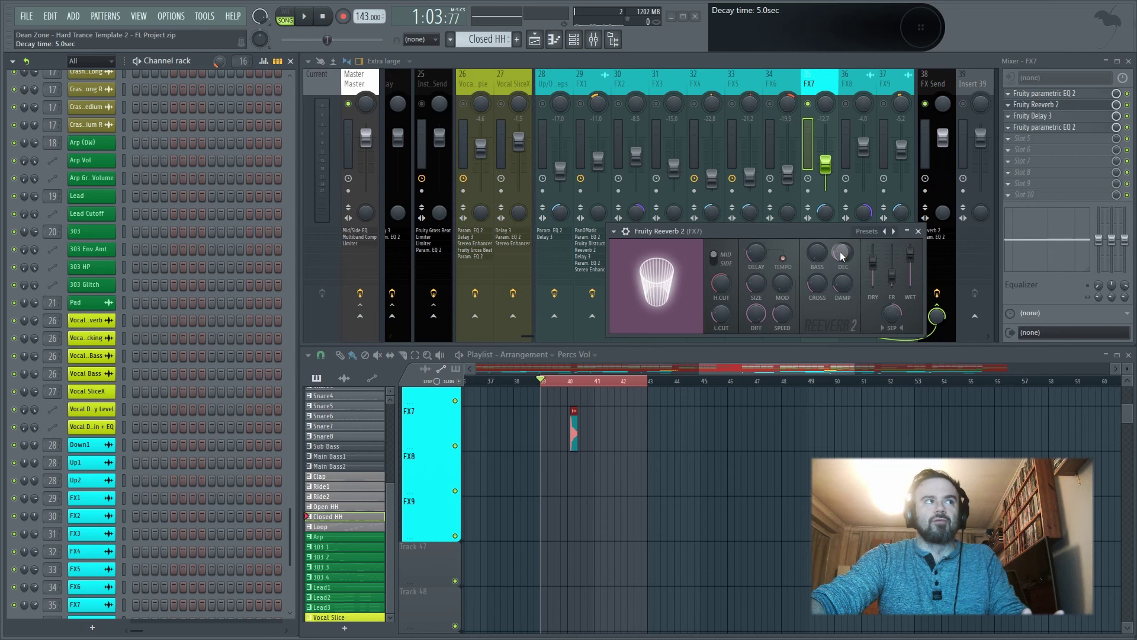
click(914, 234)
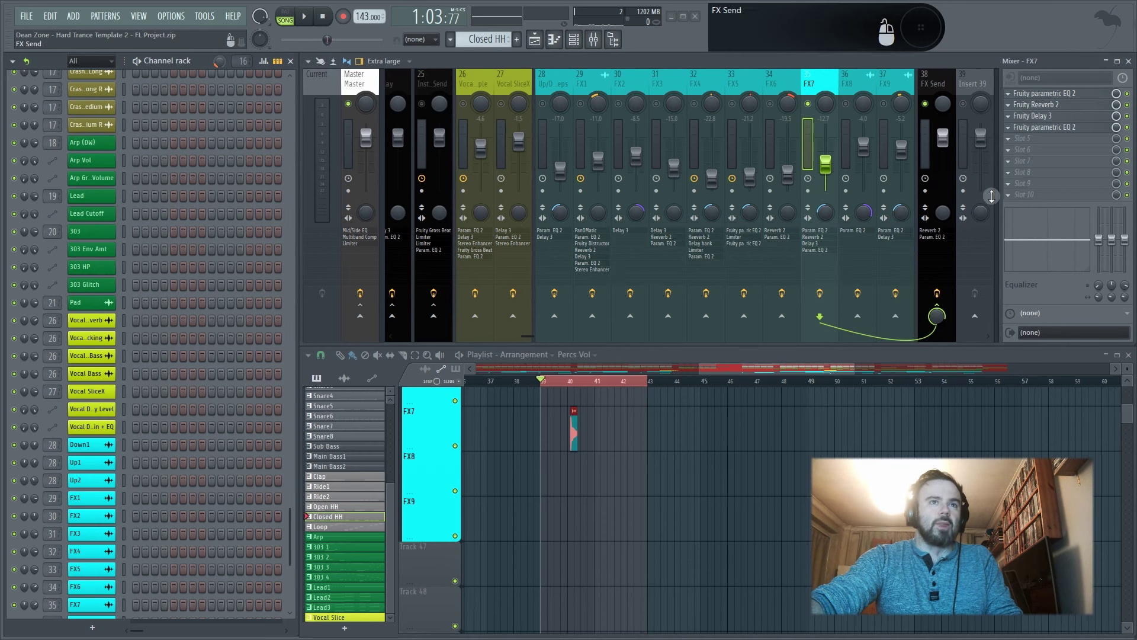
click(1042, 118)
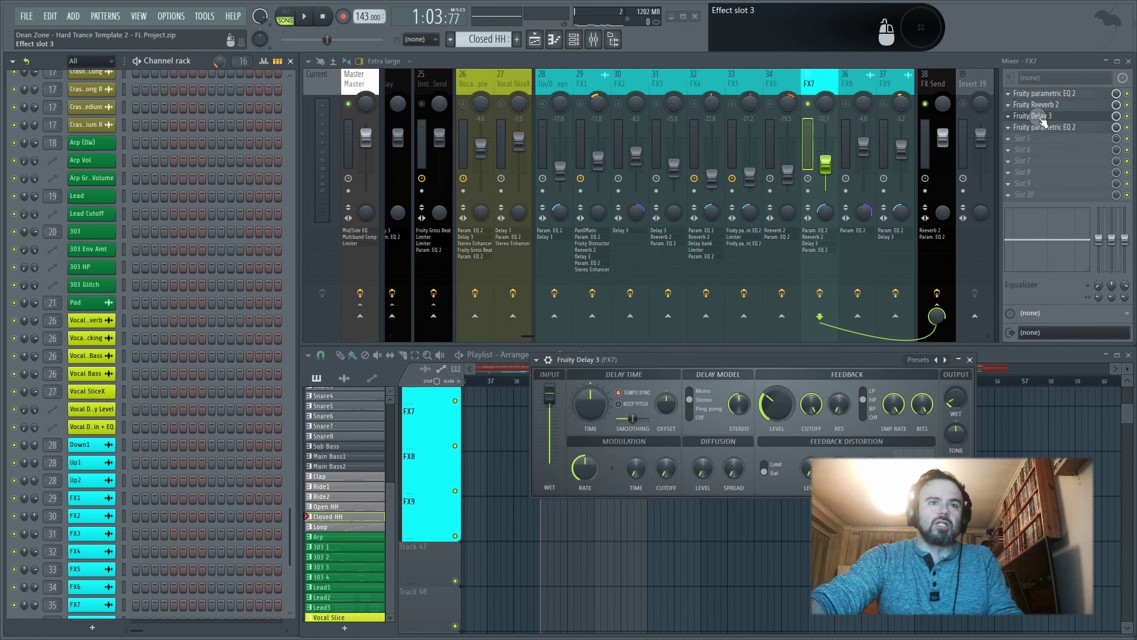
click(1041, 116)
- Examine the high-shelf band in the FX7 track's last Fruity parametric EQ 2
click(1043, 126)
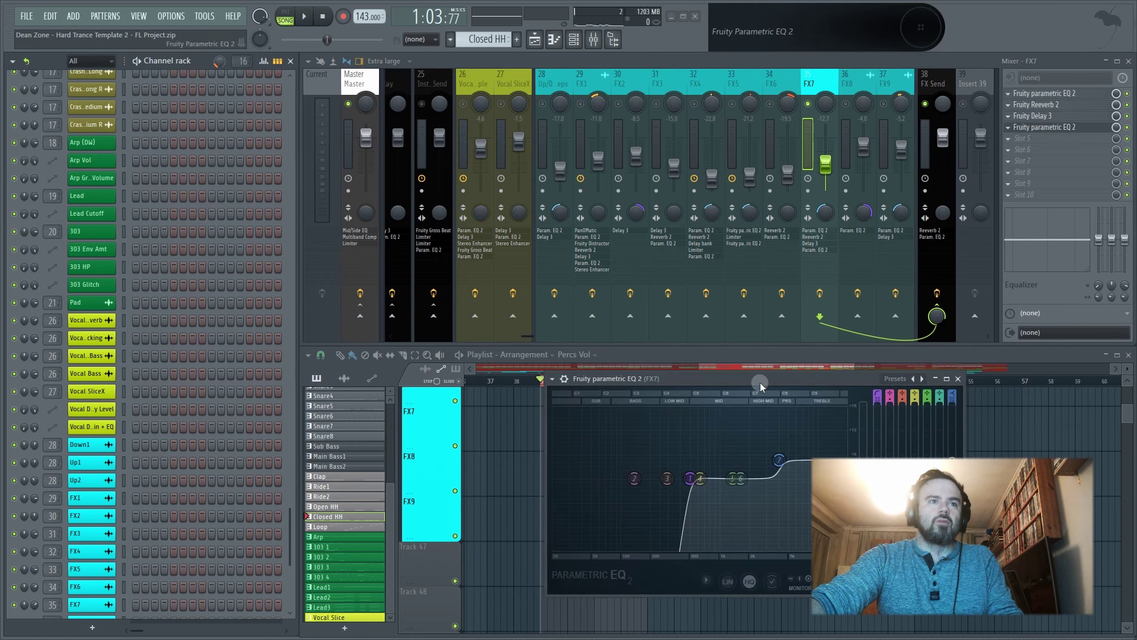
drag(759, 382, 674, 116)
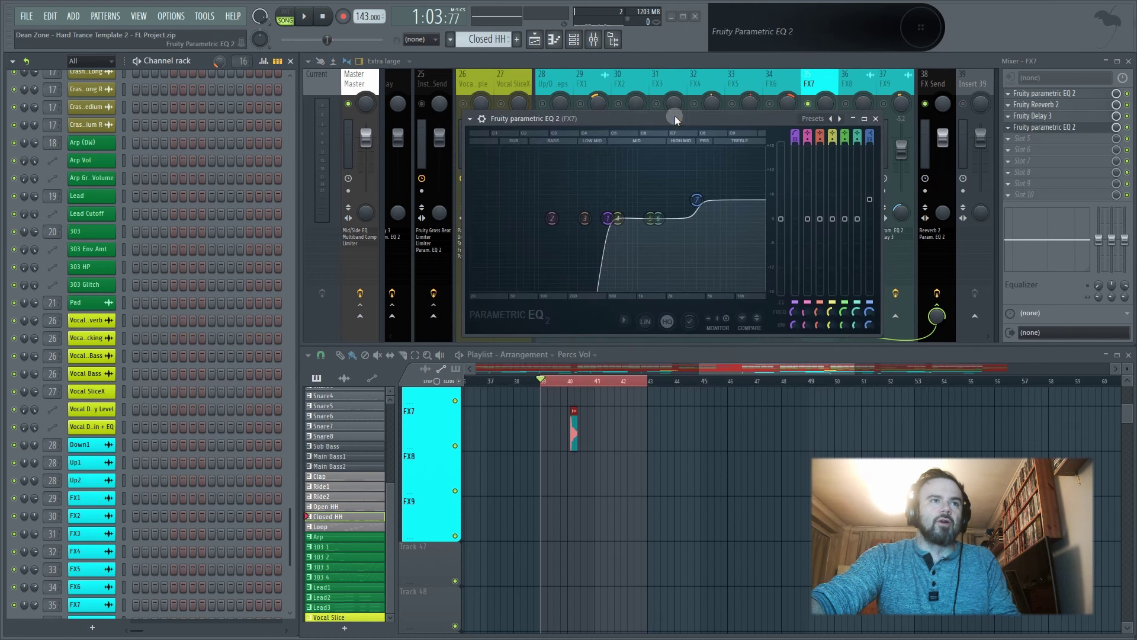
drag(701, 198, 698, 205)
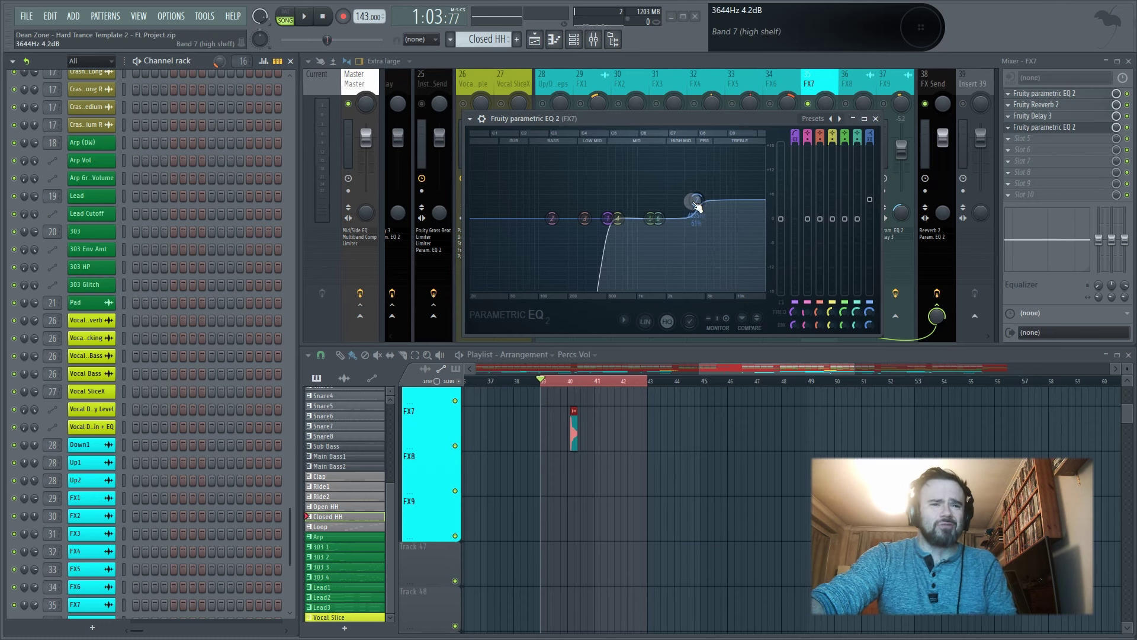
- Move the equalizer window aside, play the soloed FX7 clip at bar 40 and stop playback
drag(741, 119, 836, 215)
click(1100, 131)
key(space)
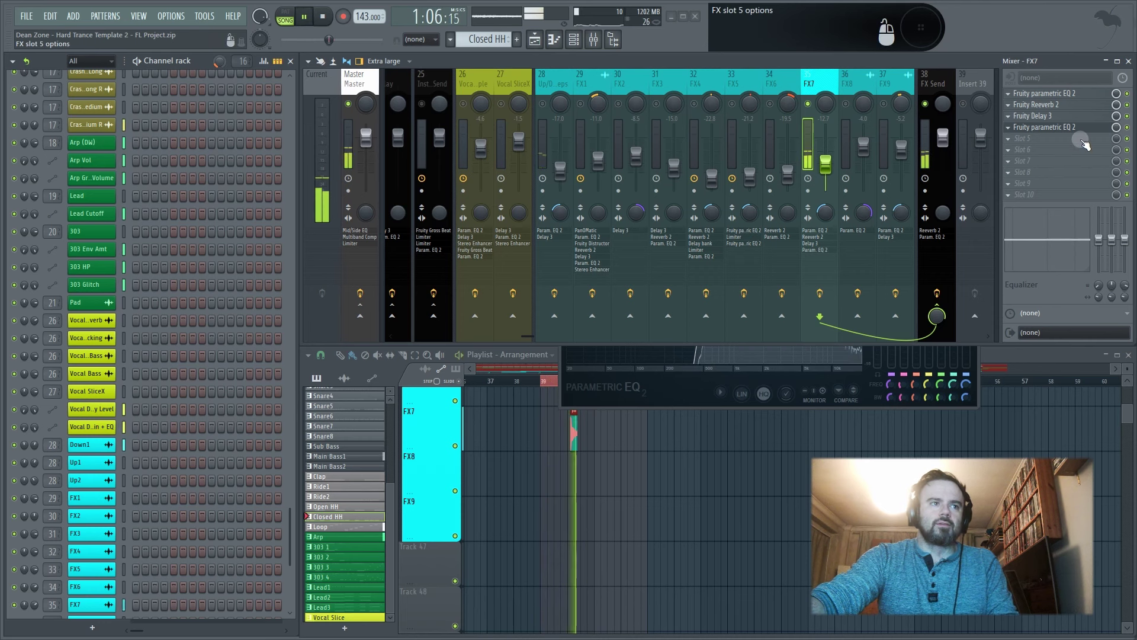
click(302, 13)
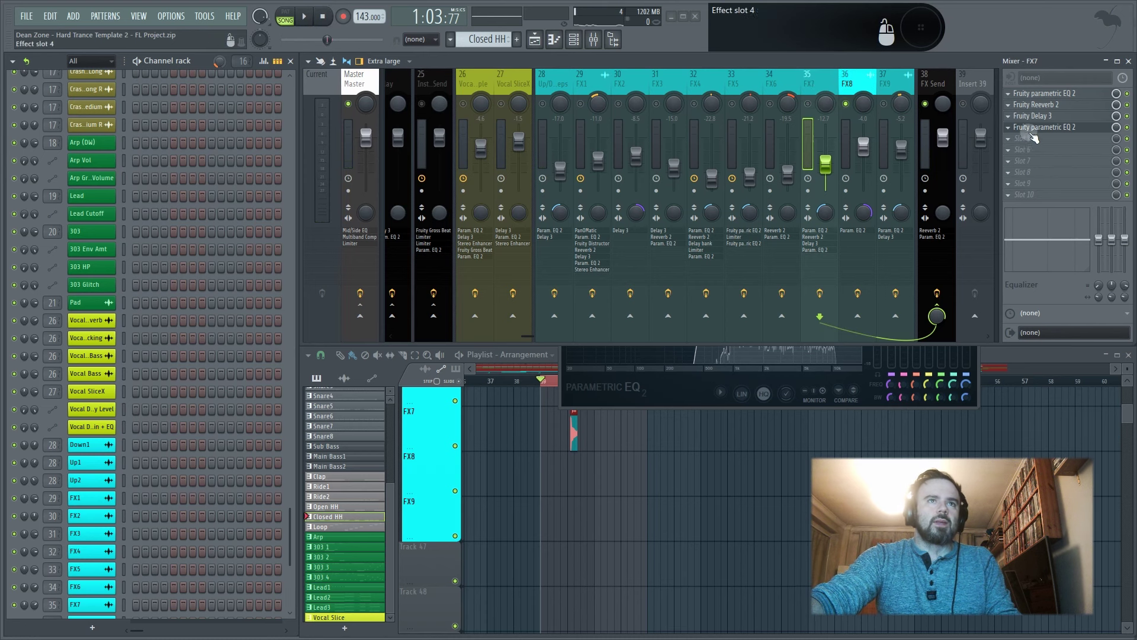
- Locate the FX8 clip near bar 64 and play it from late bar 63 with the FX8 mixer track soloed
scroll(642, 445, down, 5)
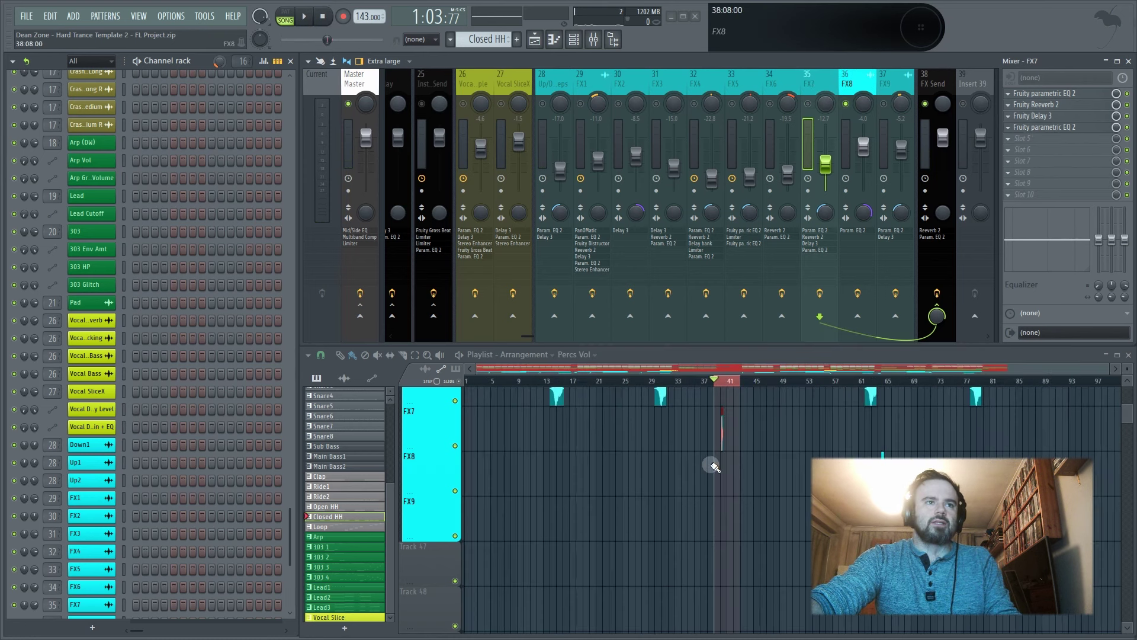
scroll(924, 423, up, 5)
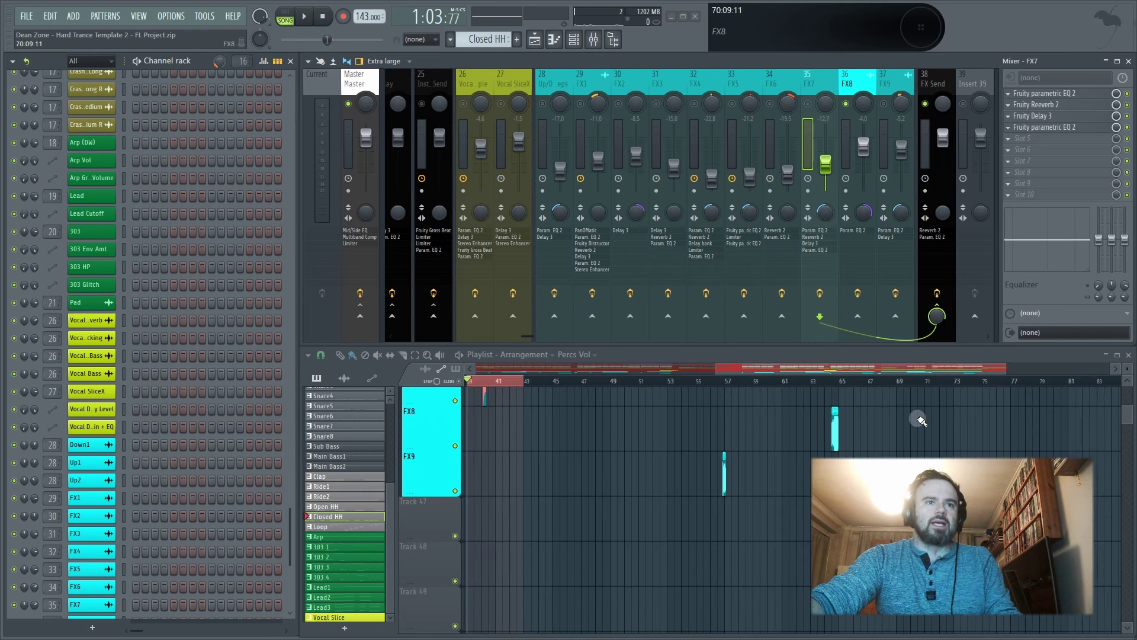
key(space)
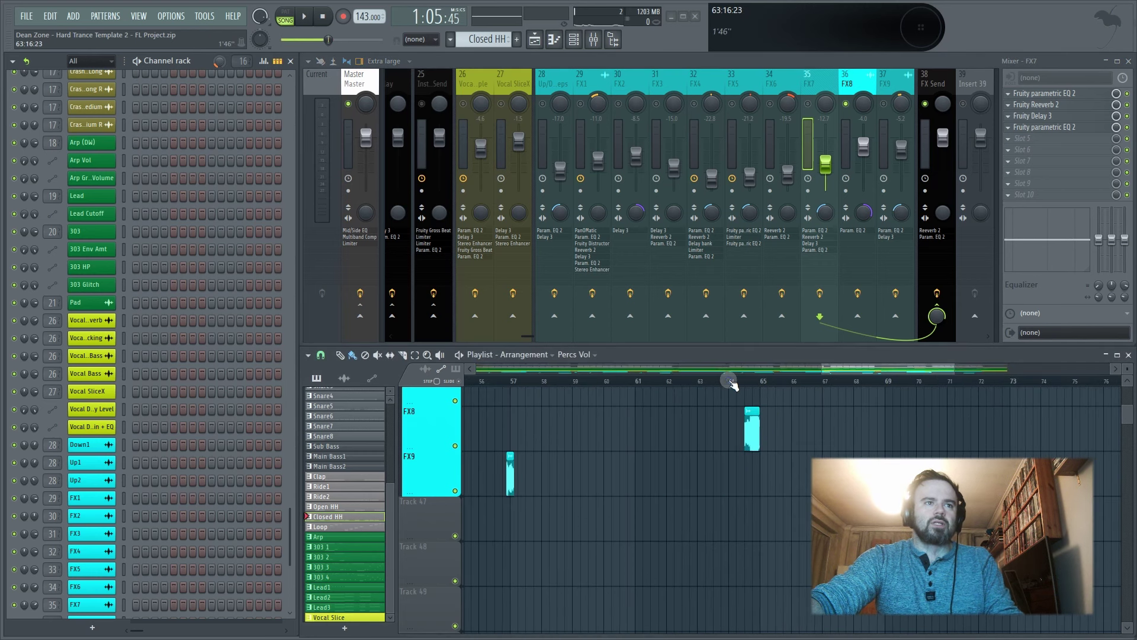
click(730, 381)
key(space)
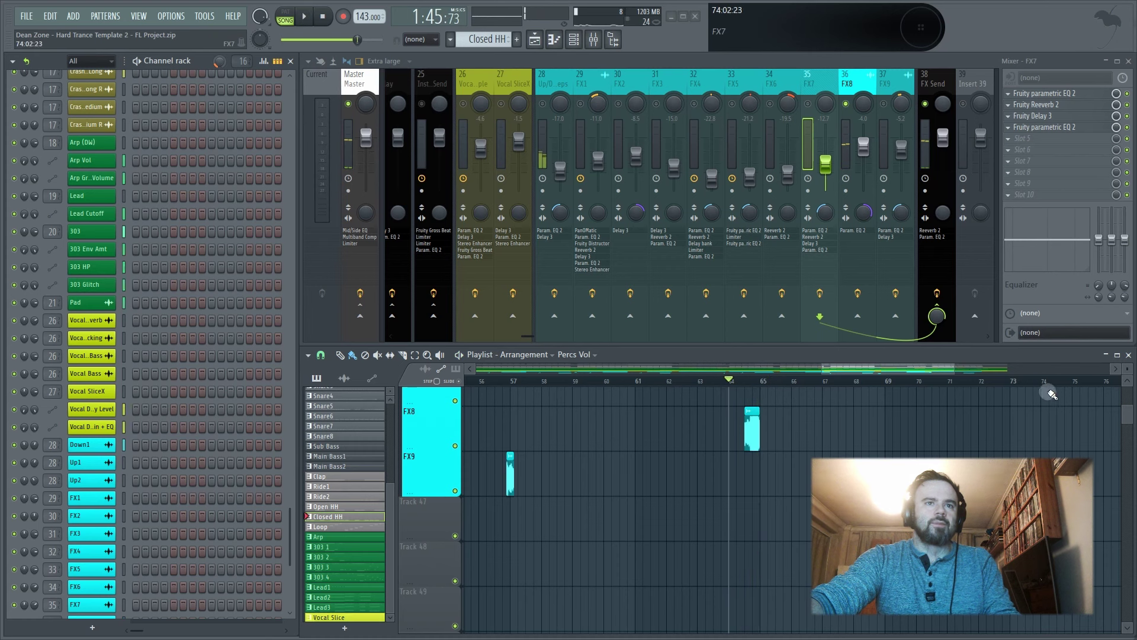
- Play the FX8 clip from late bar 63 with all mixer tracks unmuted, and view the FX8 track's Fruity parametric EQ 2 curve
drag(1124, 369, 1124, 370)
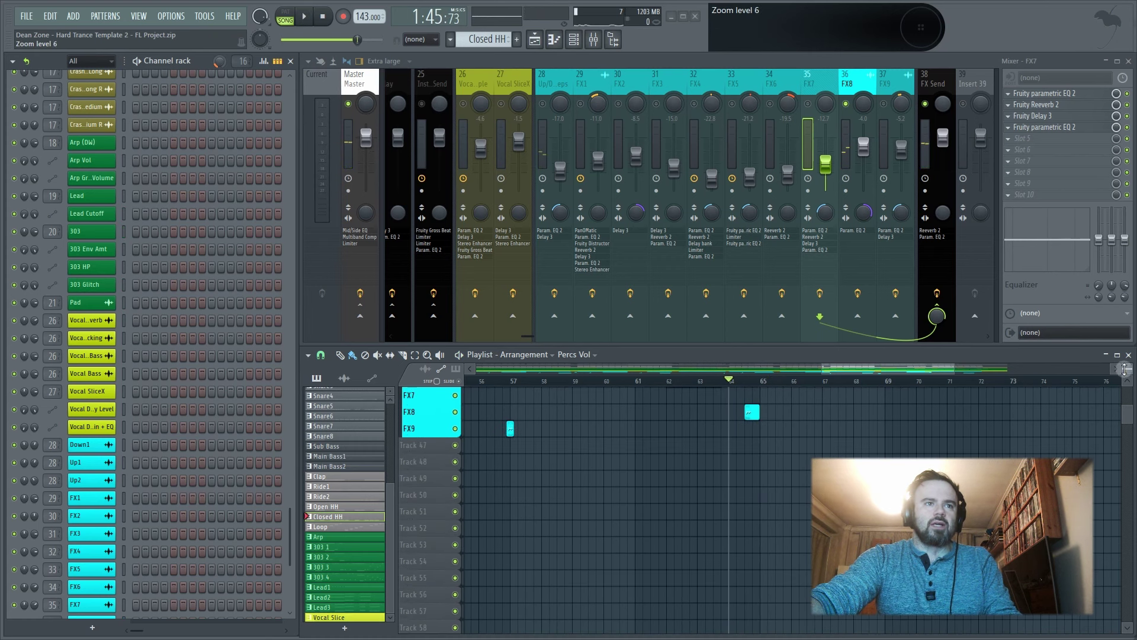
scroll(807, 482, up, 1)
scroll(845, 444, up, 3)
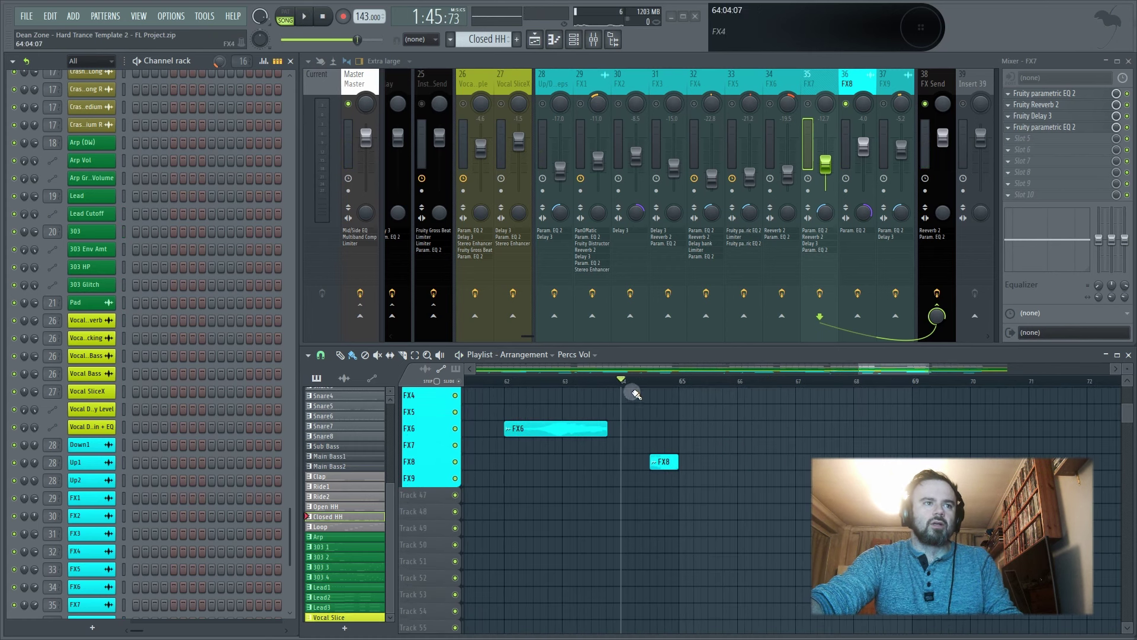
click(609, 381)
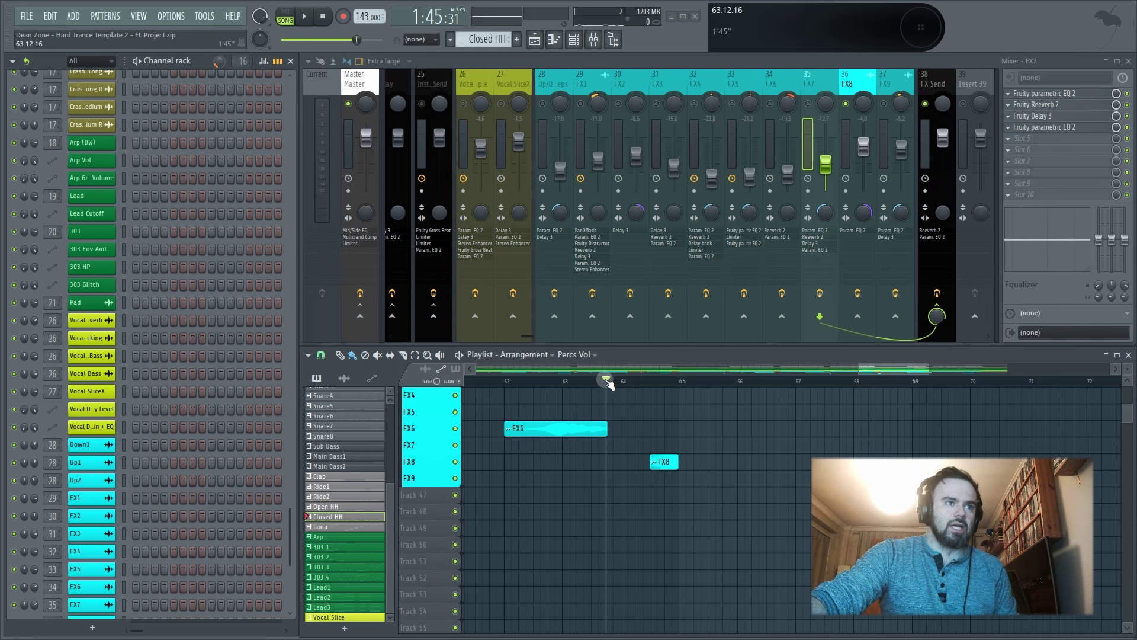
key(space)
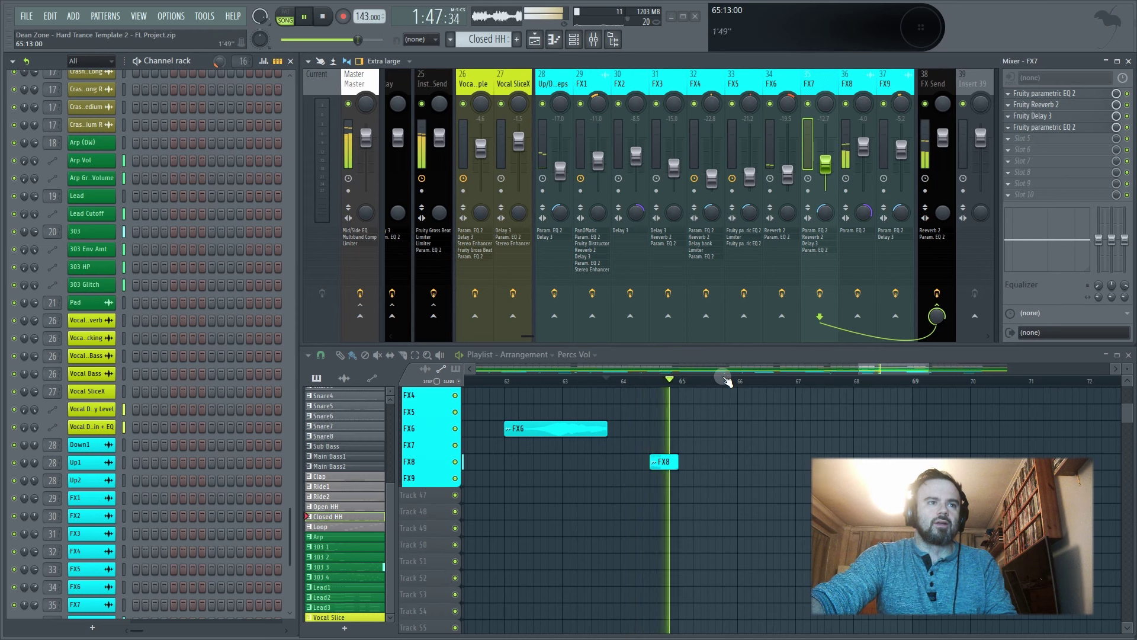
key(space)
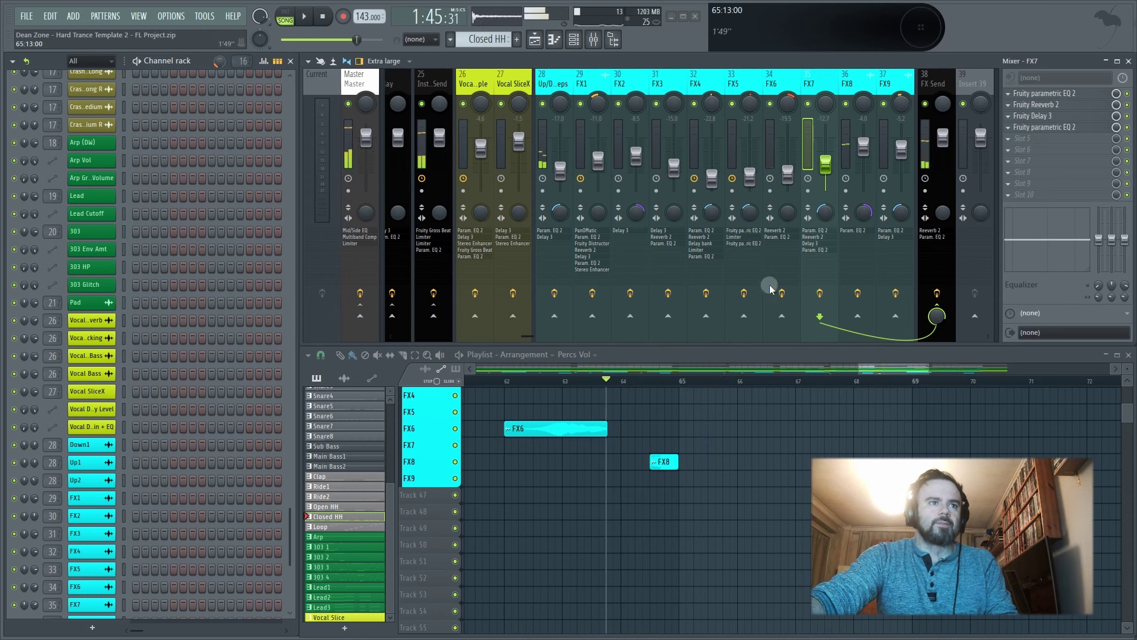
click(852, 230)
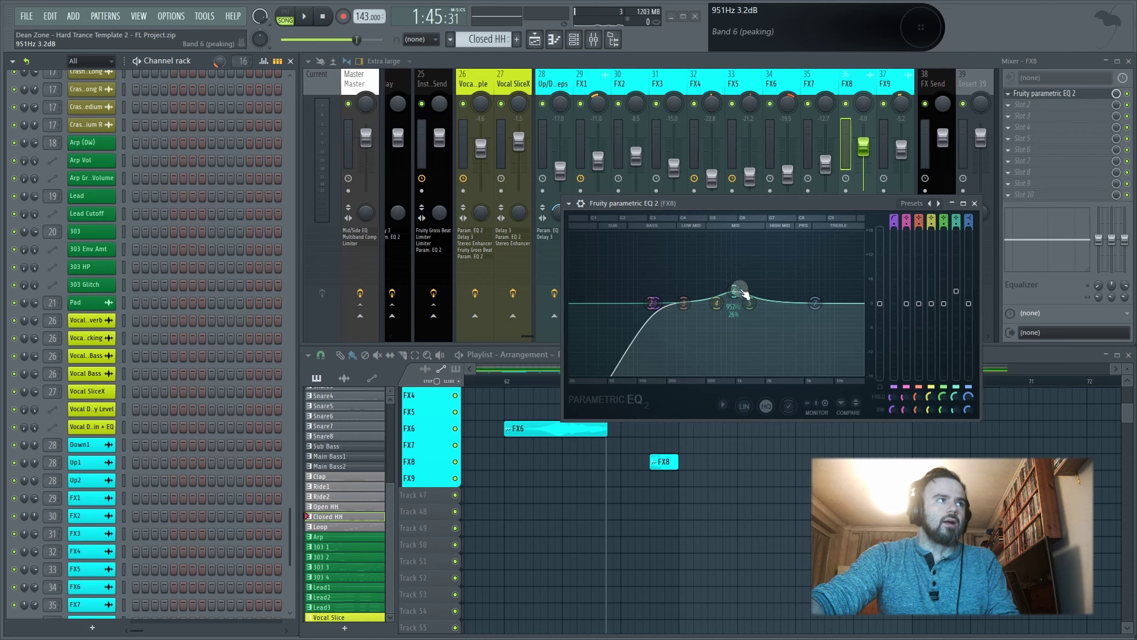
click(974, 204)
- Select and solo the FX9 mixer track, play the FX9 clip from late bar 56, and stop playback
click(889, 80)
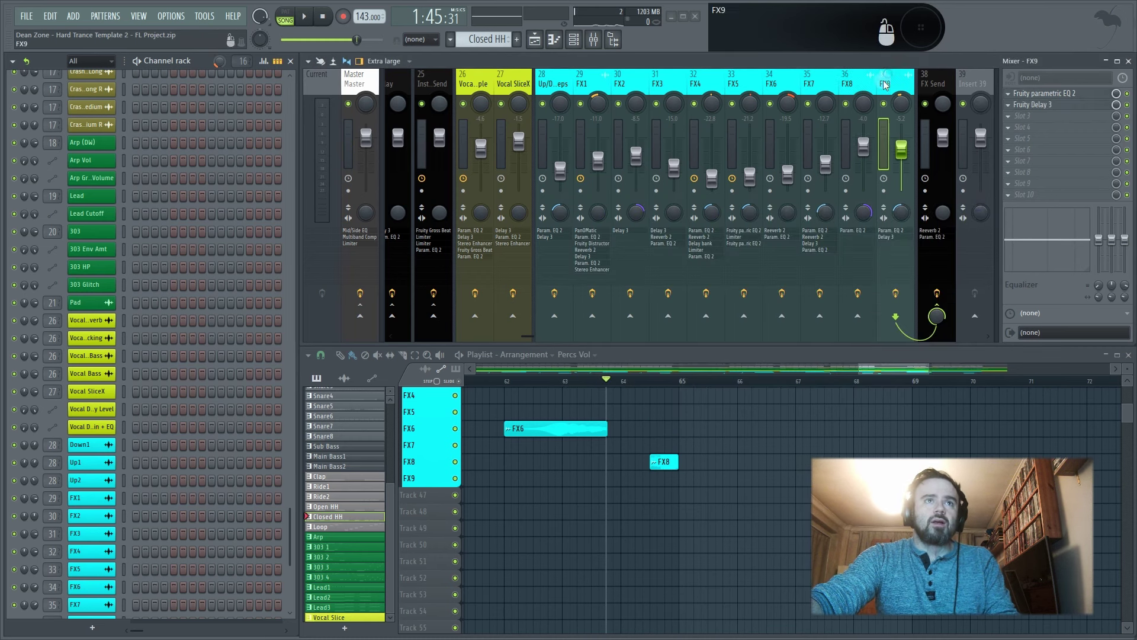
right_click(884, 103)
scroll(715, 448, down, 4)
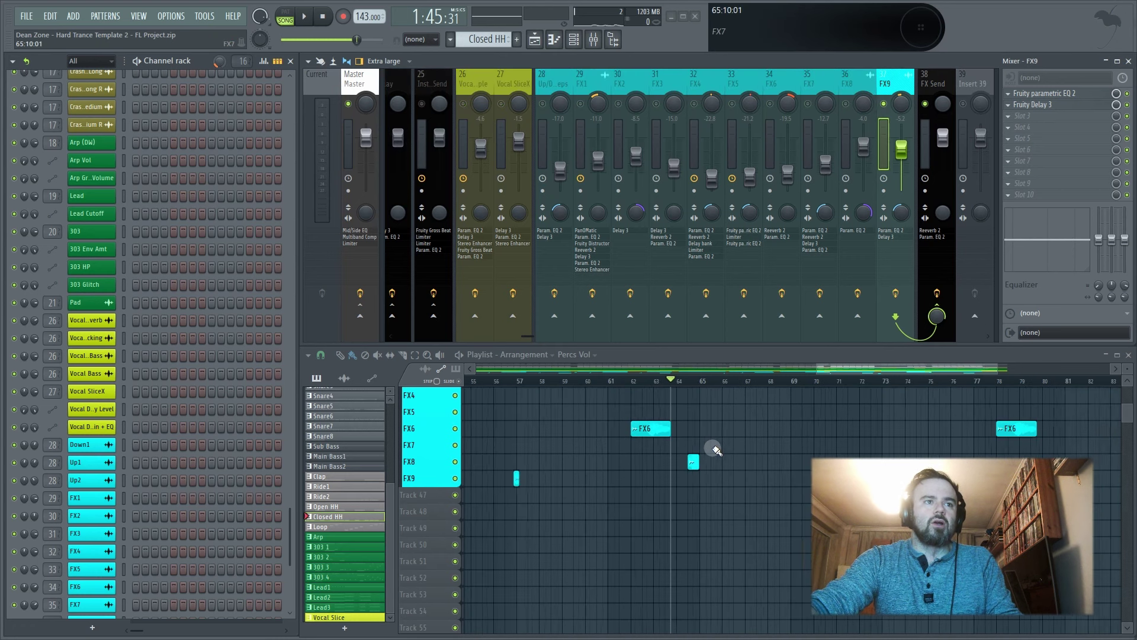
scroll(714, 448, down, 2)
scroll(989, 430, down, 2)
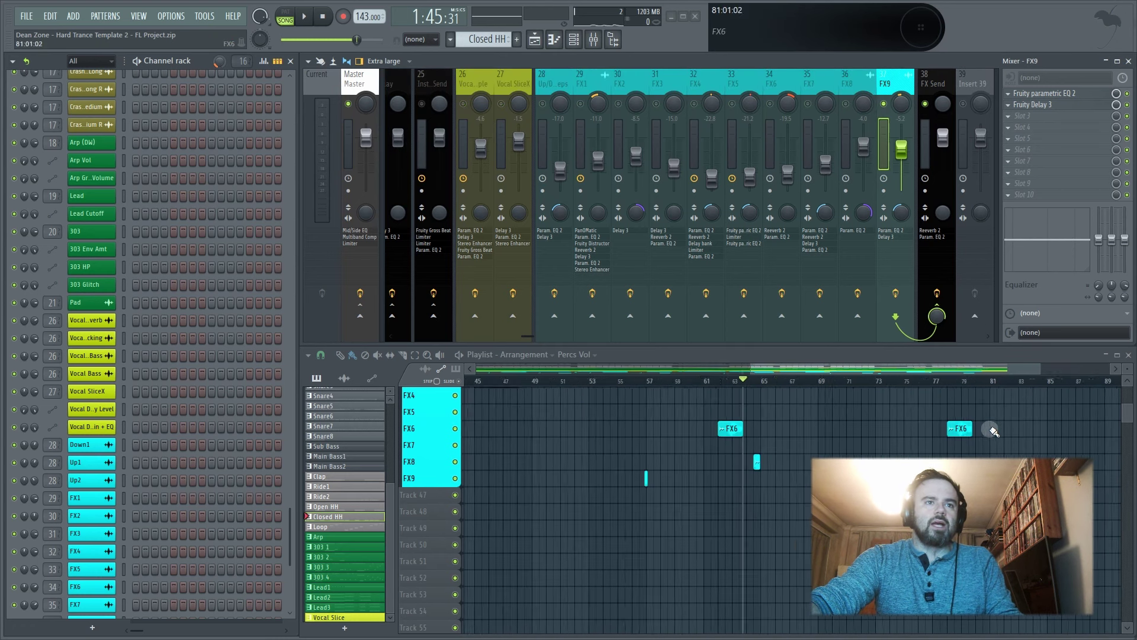
scroll(594, 452, up, 6)
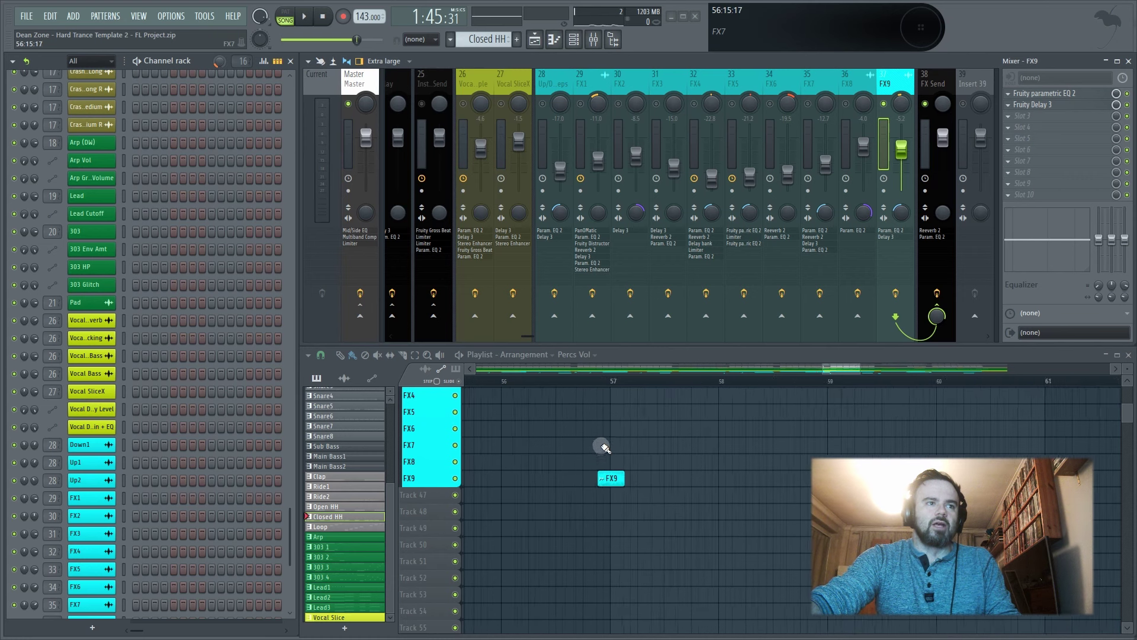
scroll(604, 448, up, 3)
click(567, 382)
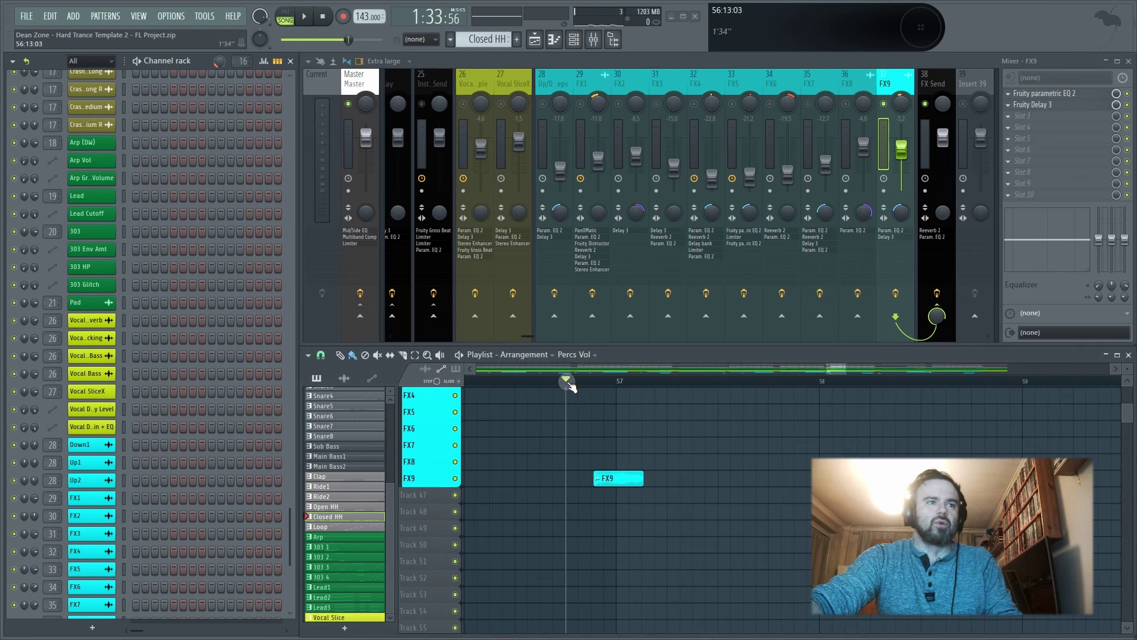
key(space)
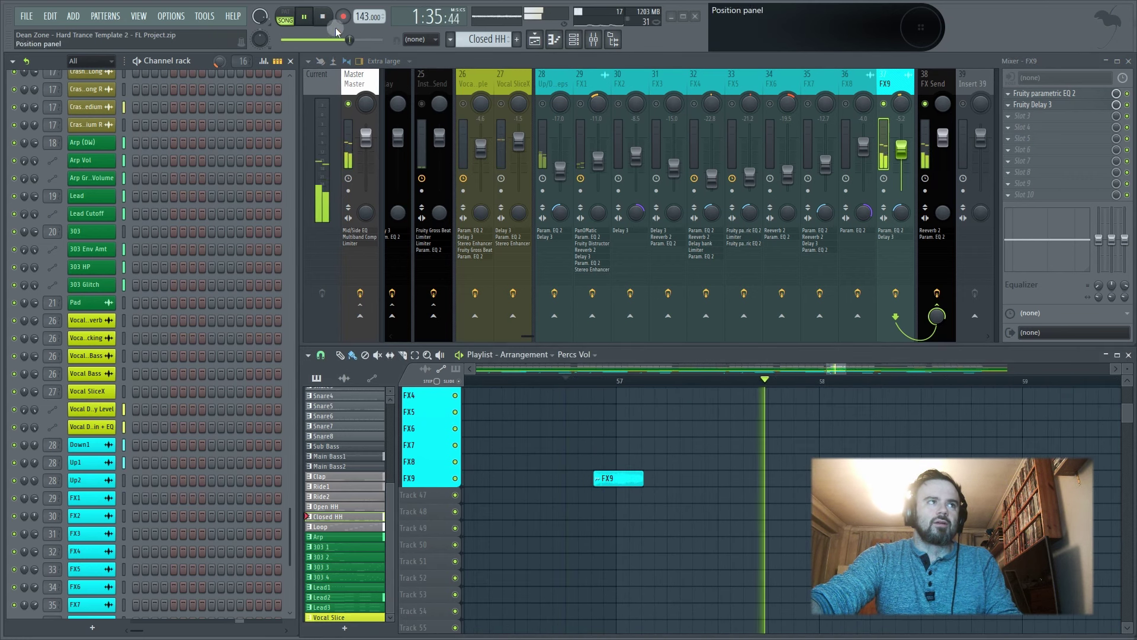
key(space)
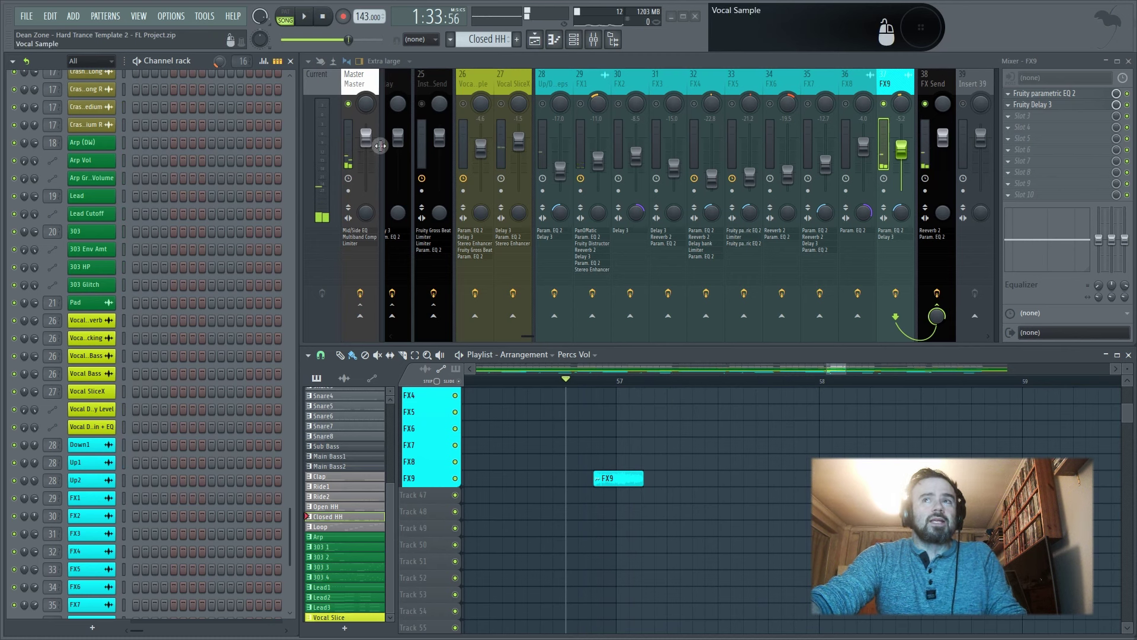
click(322, 16)
- Set a time selection from bar 56 to bar 58 around the FX9 clip and play it with all mixer tracks unmuted
scroll(704, 470, down, 3)
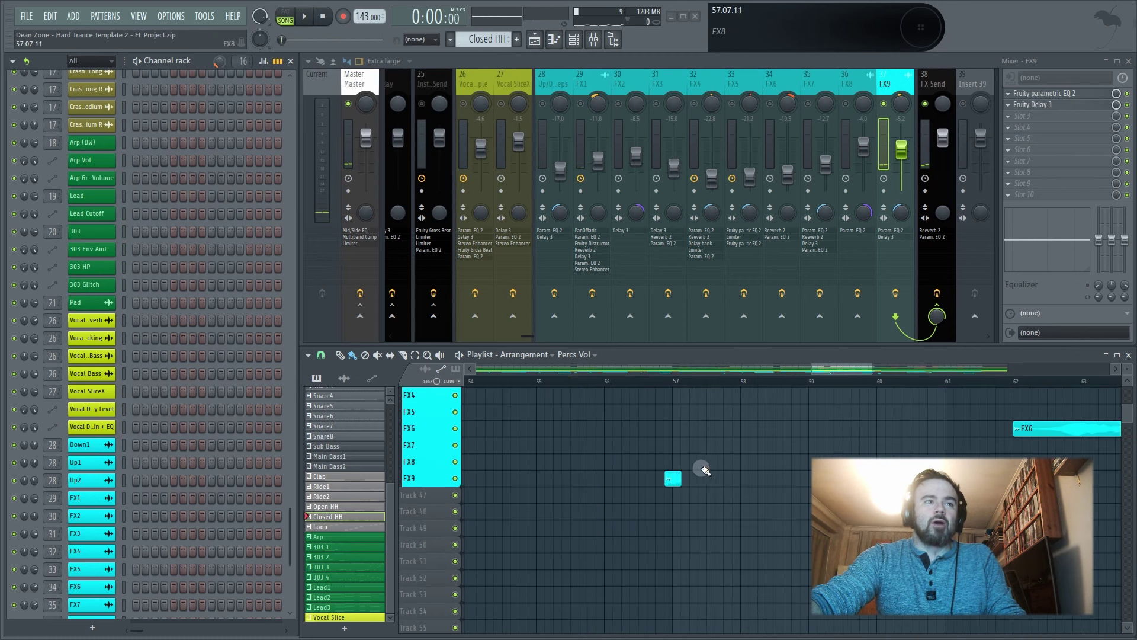
scroll(704, 470, down, 2)
drag(641, 380, 726, 389)
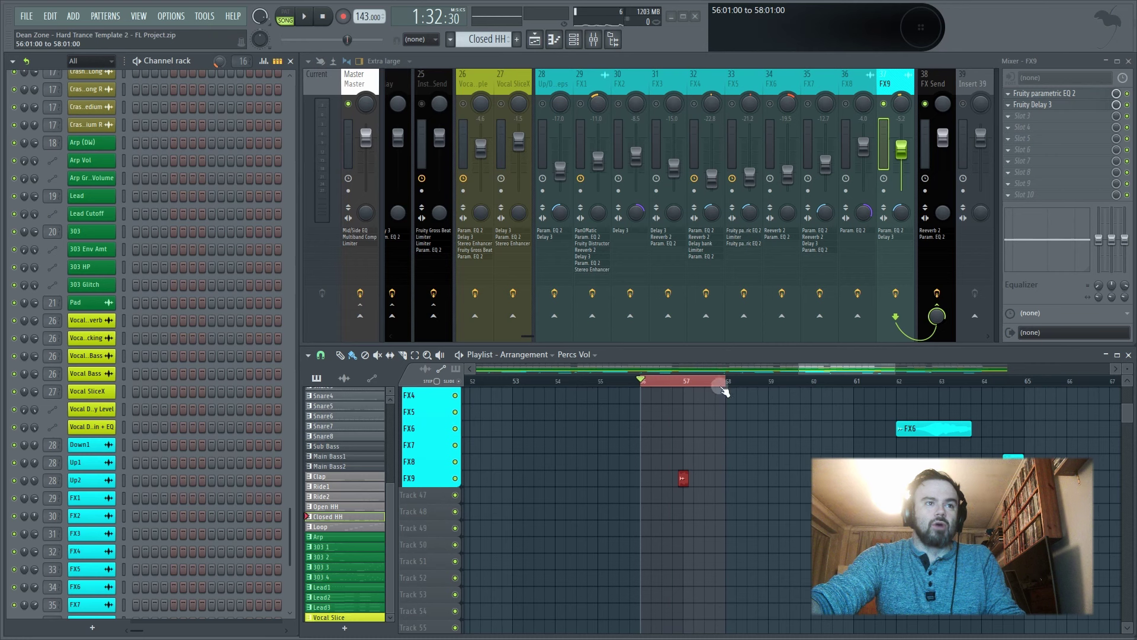
right_click(885, 105)
key(space)
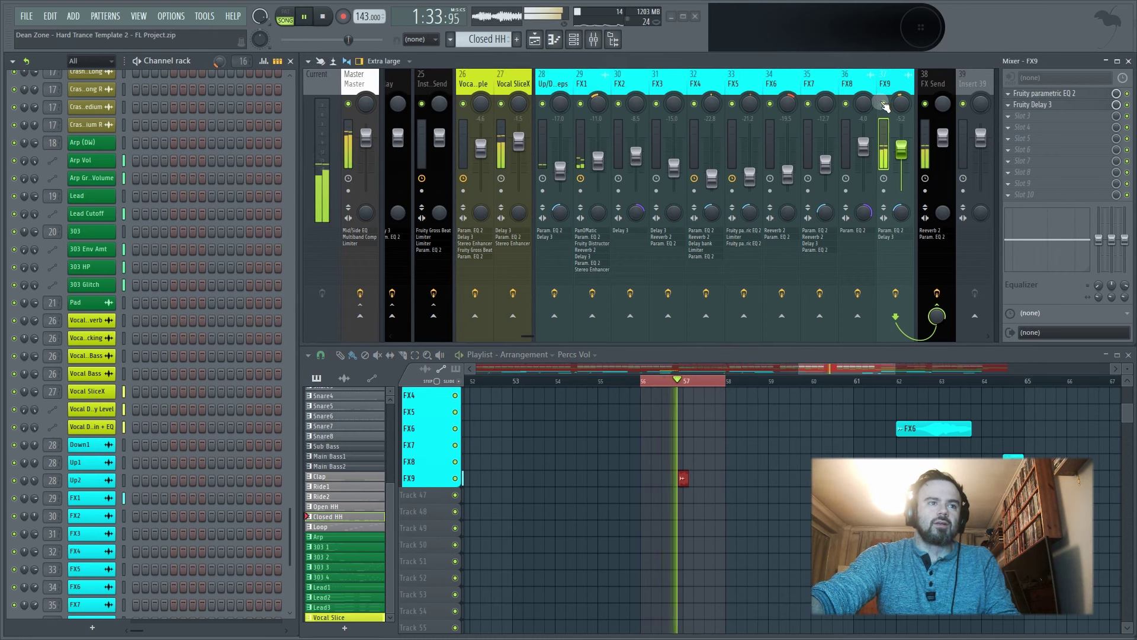
key(space)
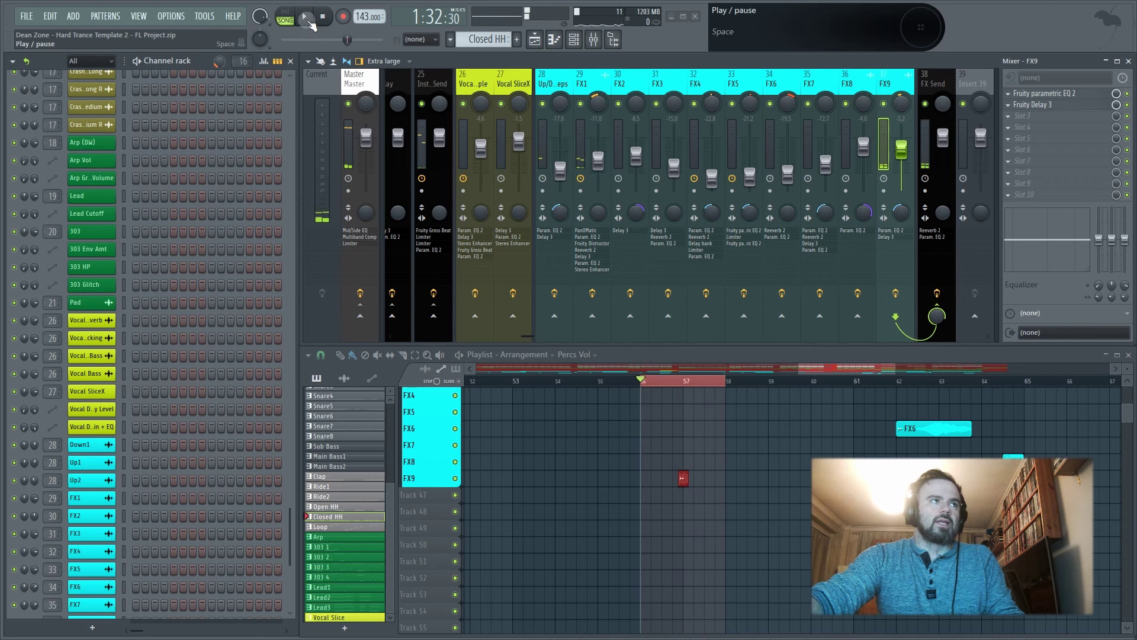
- Examine the FX9 clip's waveform and its start position just before bar 57
scroll(676, 490, up, 4)
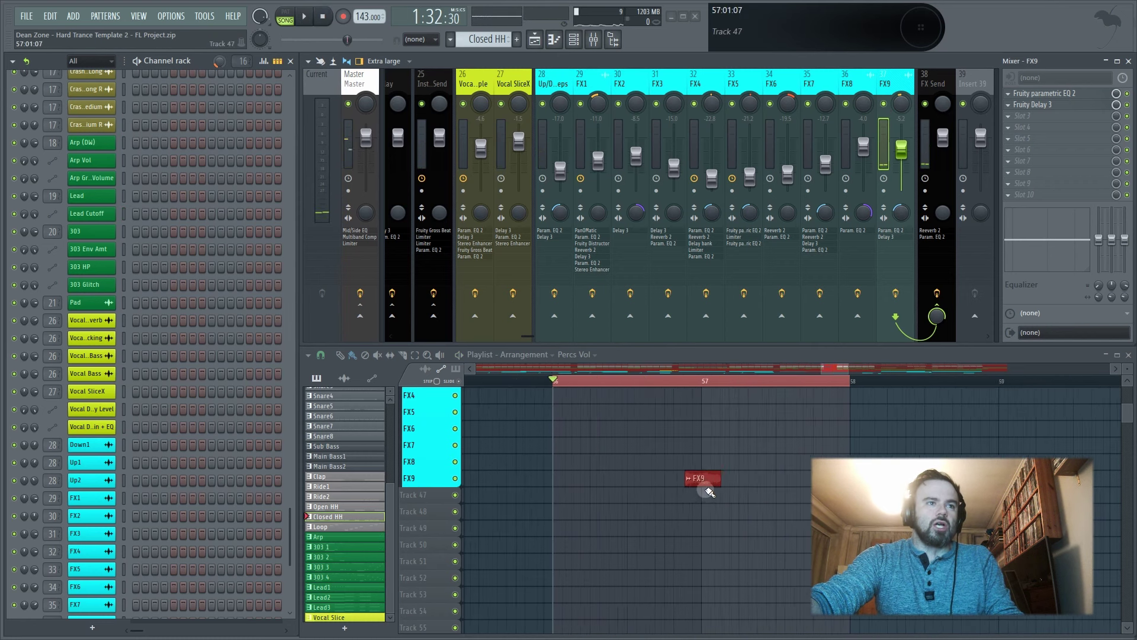
scroll(709, 491, up, 5)
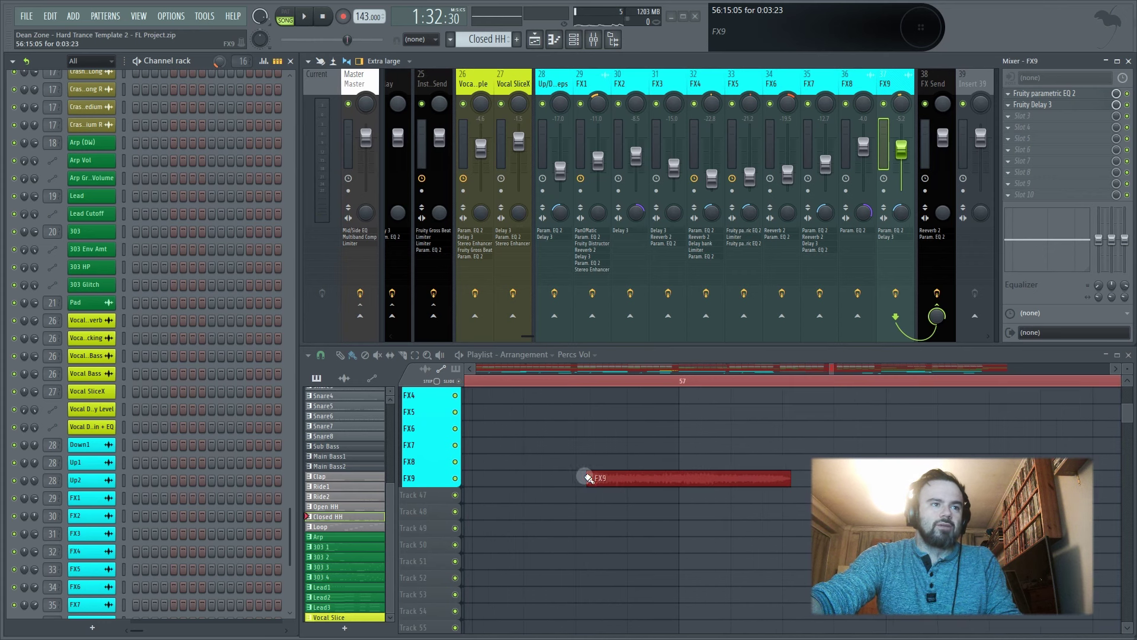